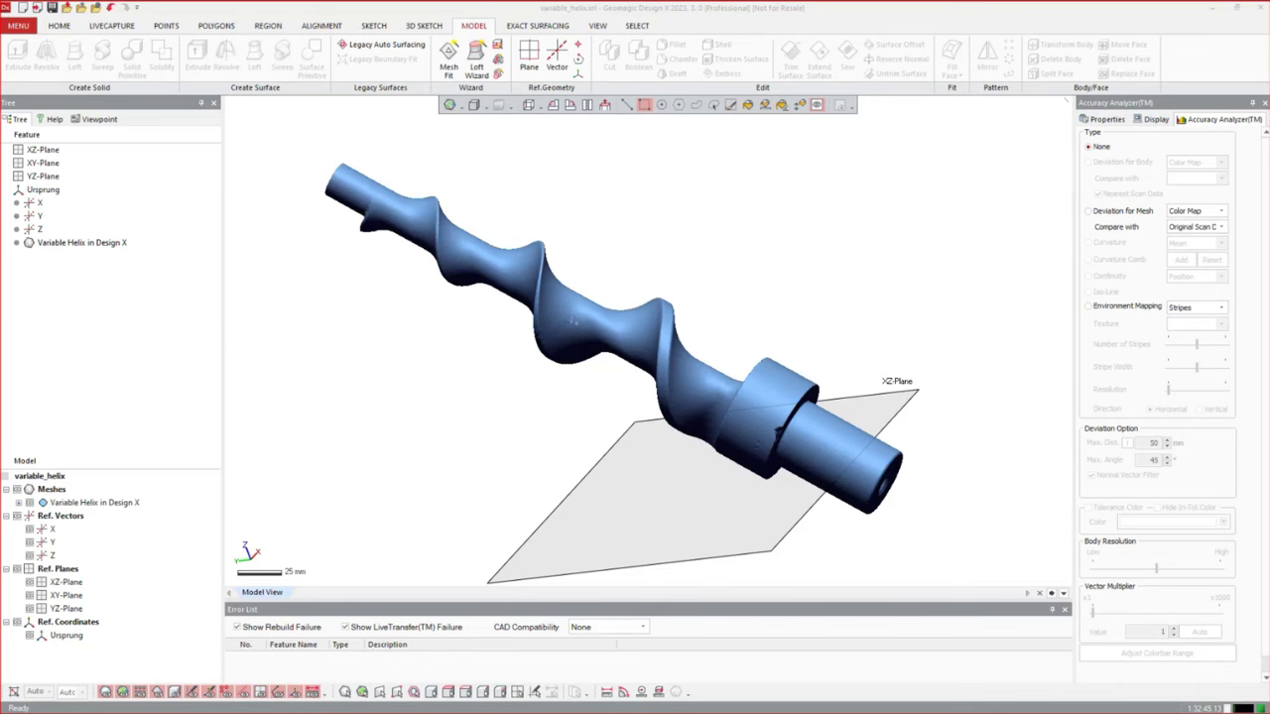
Auto-segment the screw mesh into regions with a sensitivity of 31
scroll(573, 320, down, 4)
ctrl+right_drag(780, 364, 548, 448)
scroll(454, 419, down, 3)
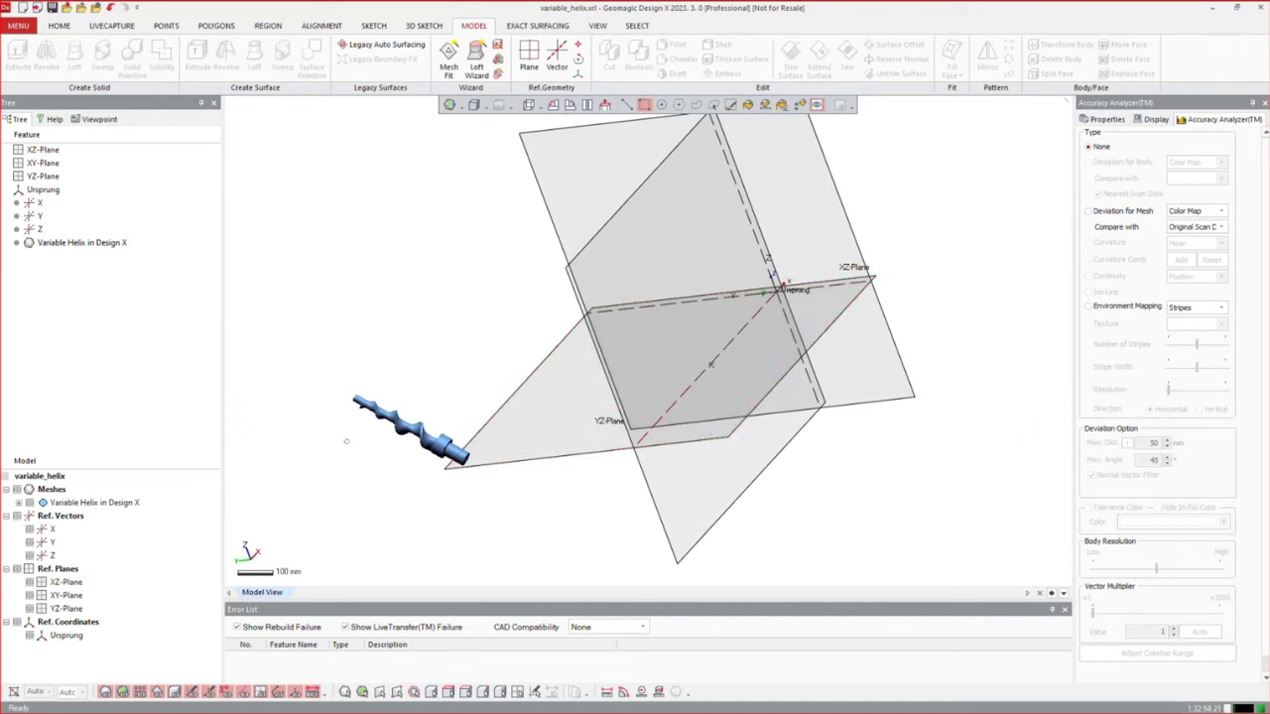
scroll(397, 438, up, 3)
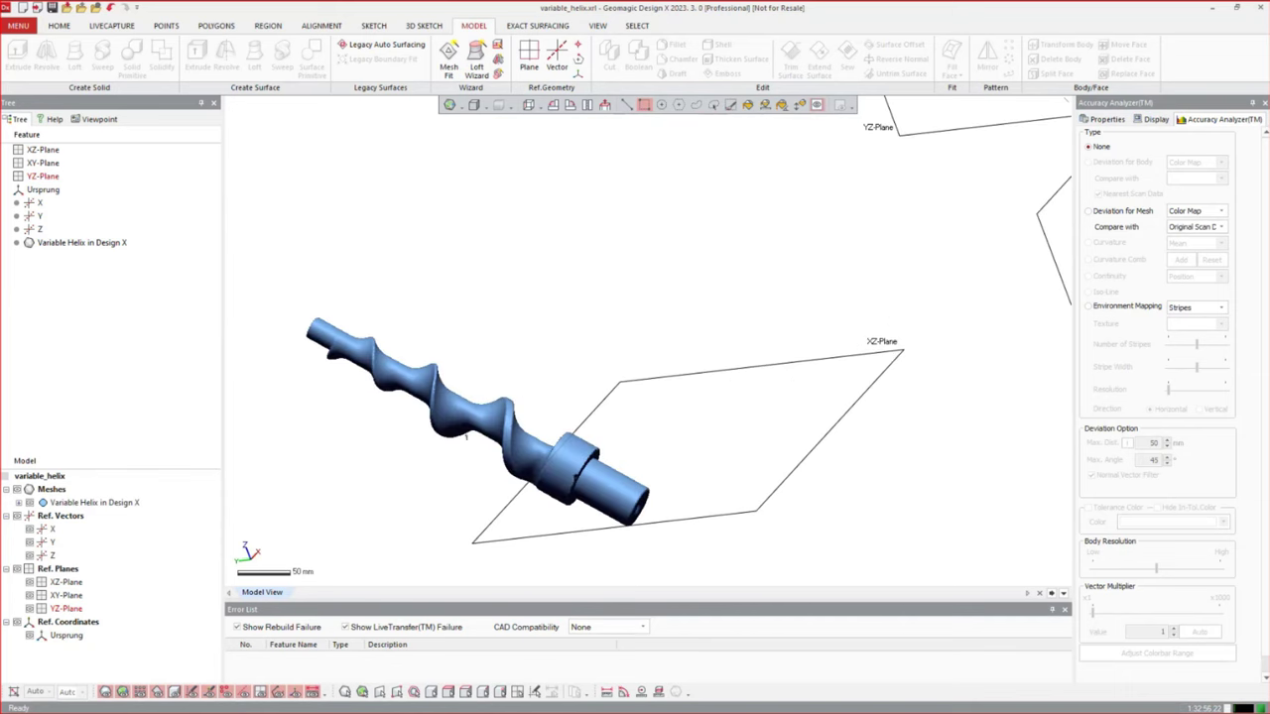
scroll(408, 452, up, 3)
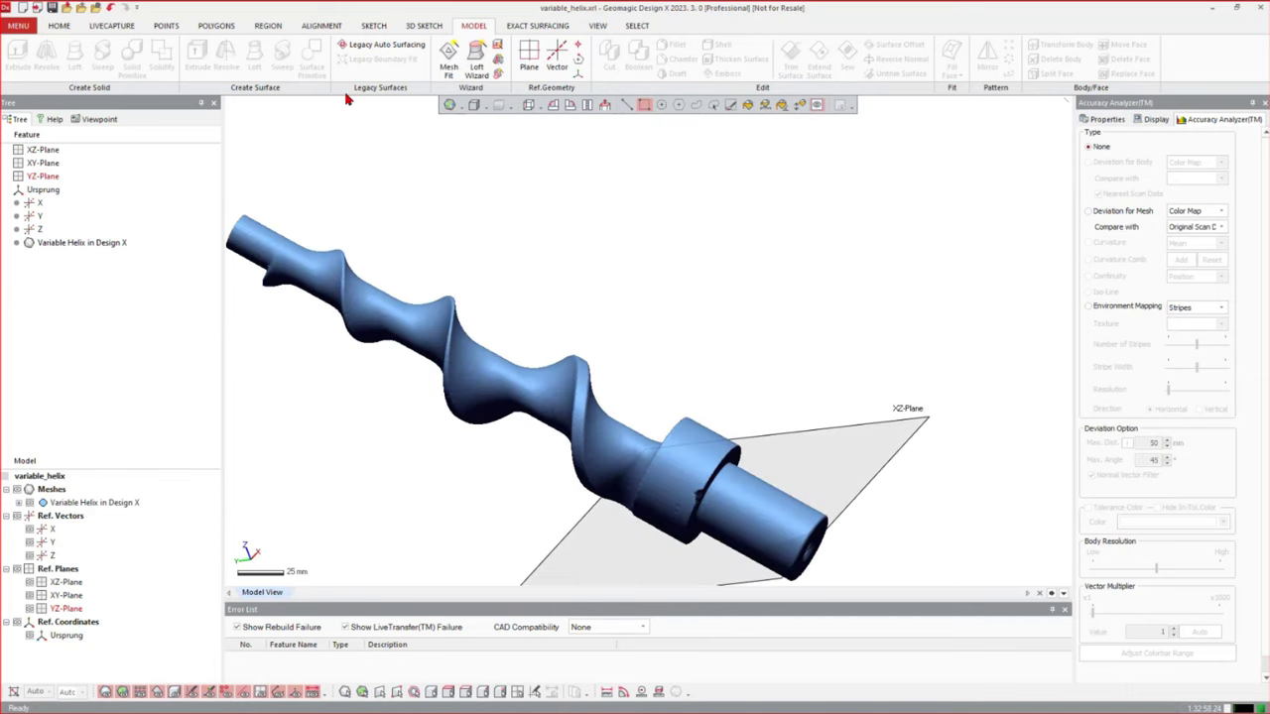
click(268, 25)
click(19, 57)
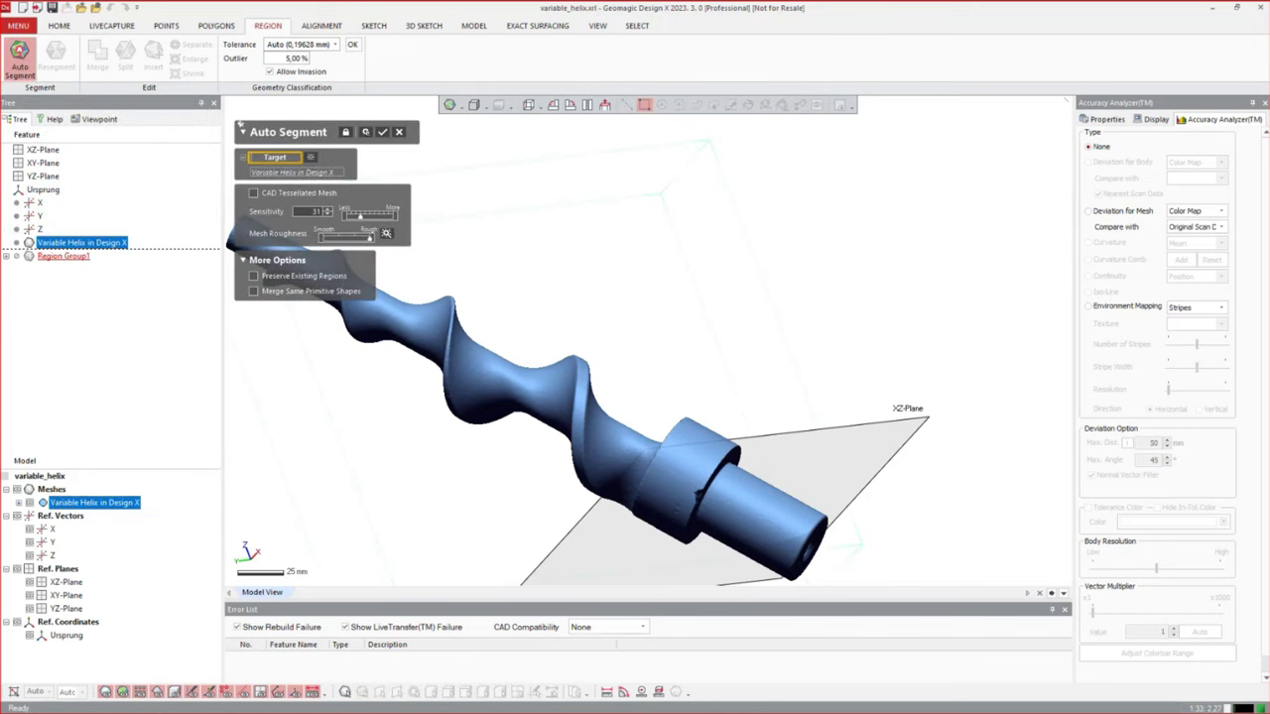
click(382, 132)
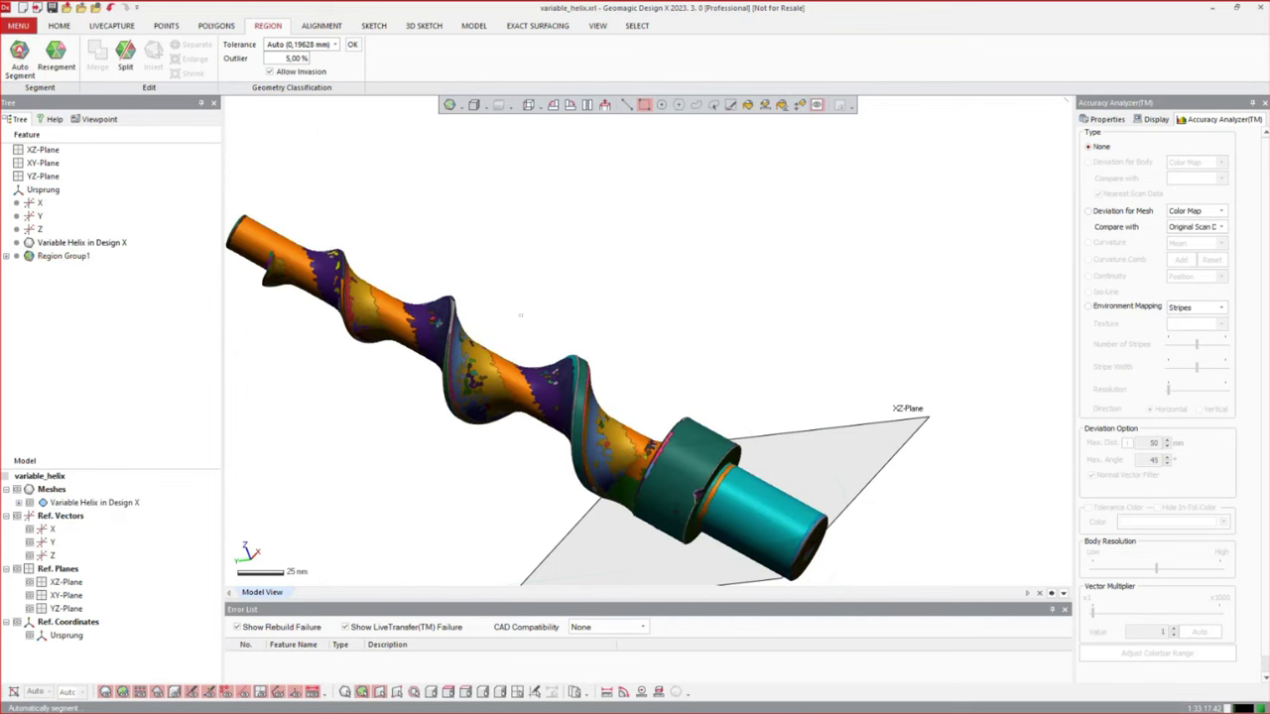
right_drag(756, 503, 617, 460)
key(ctrl+z)
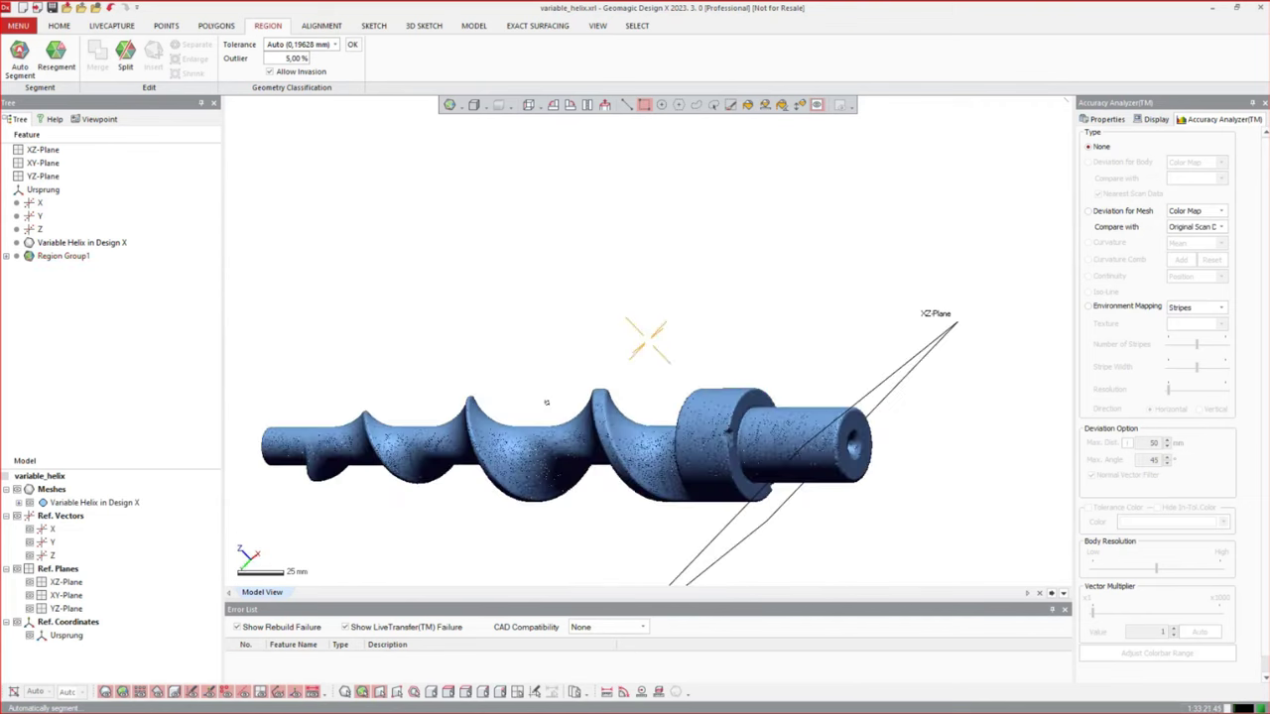
ctrl+right_drag(666, 431, 667, 246)
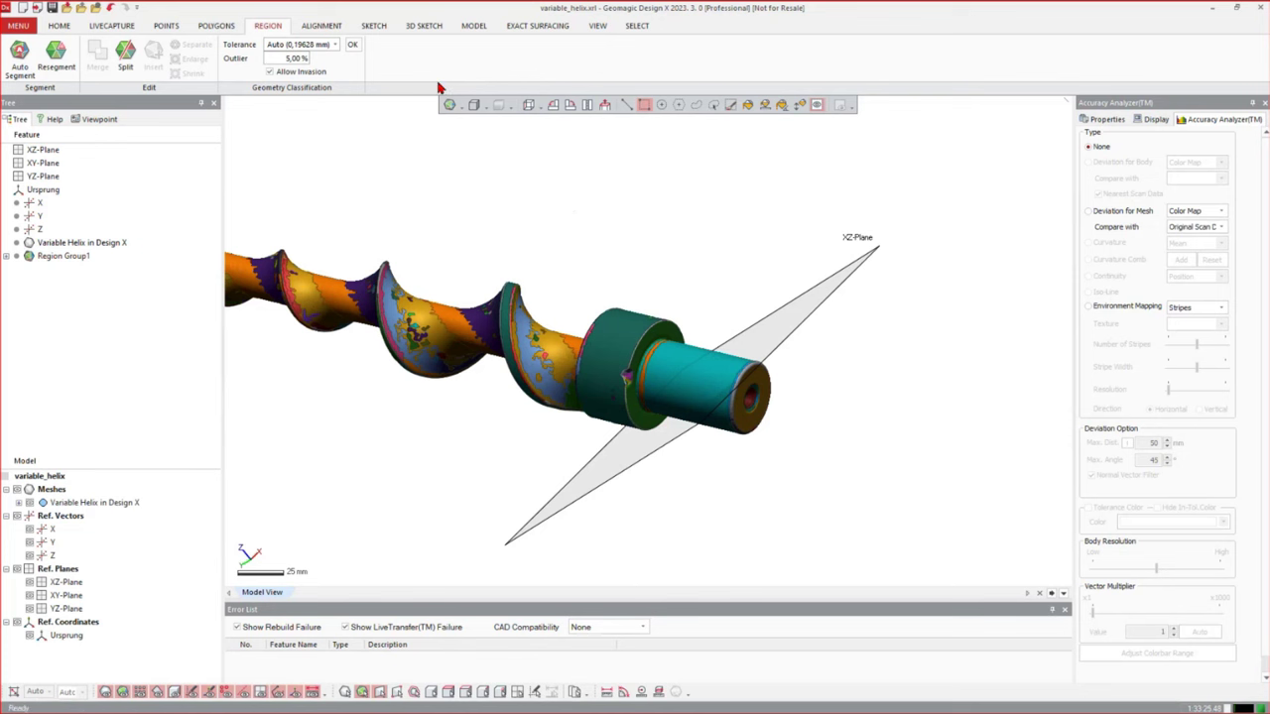
click(473, 27)
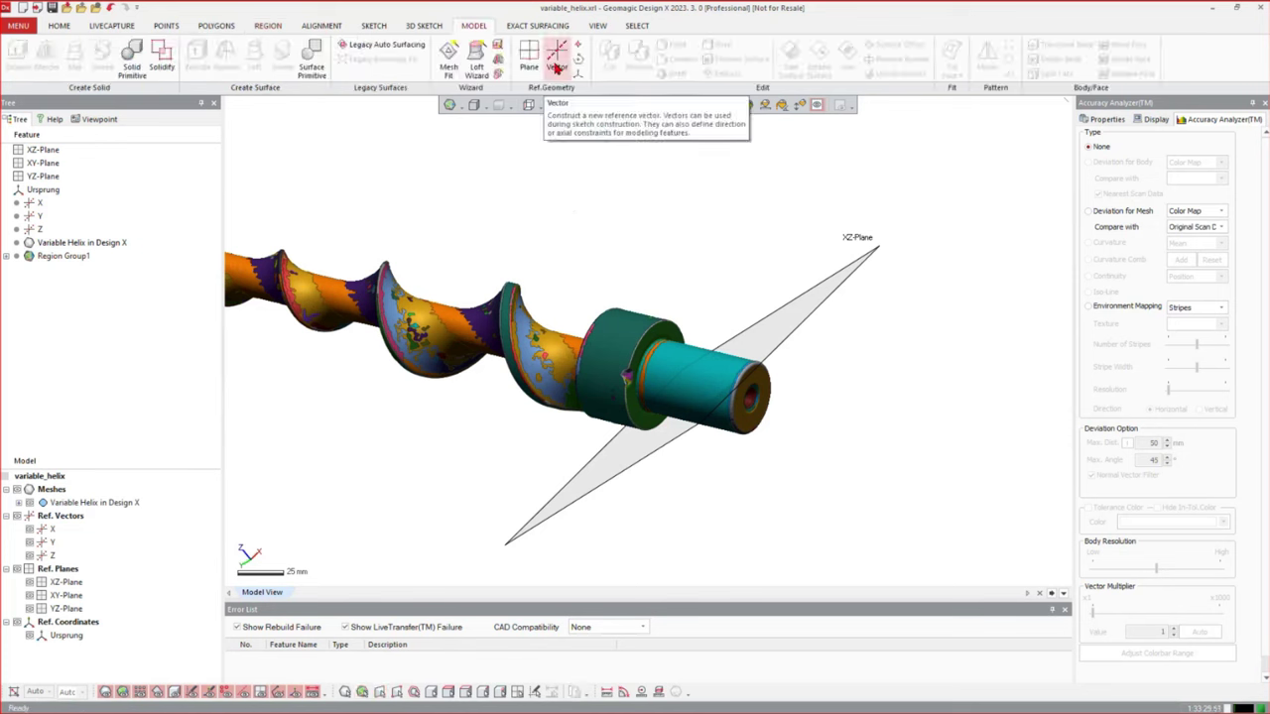
right_drag(623, 272, 520, 351)
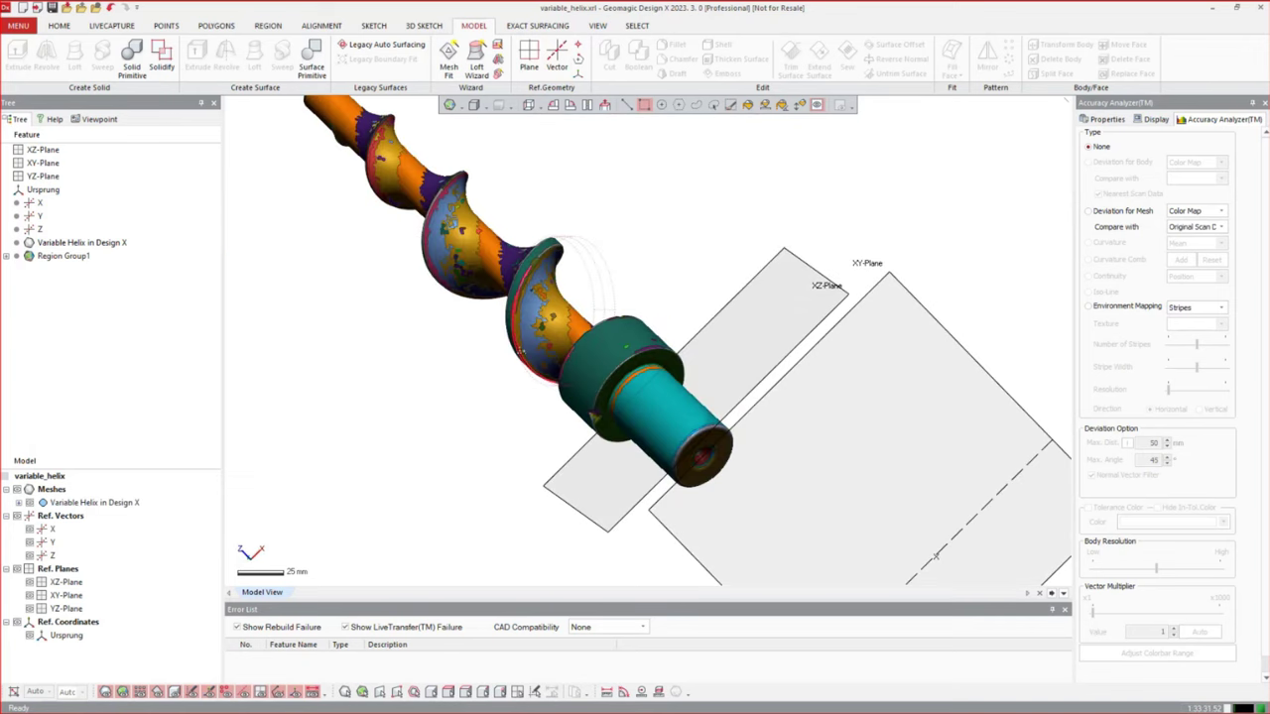
Split the region at the helix run-out beside the collar so its curved groove wall becomes a separate region
click(264, 27)
click(125, 57)
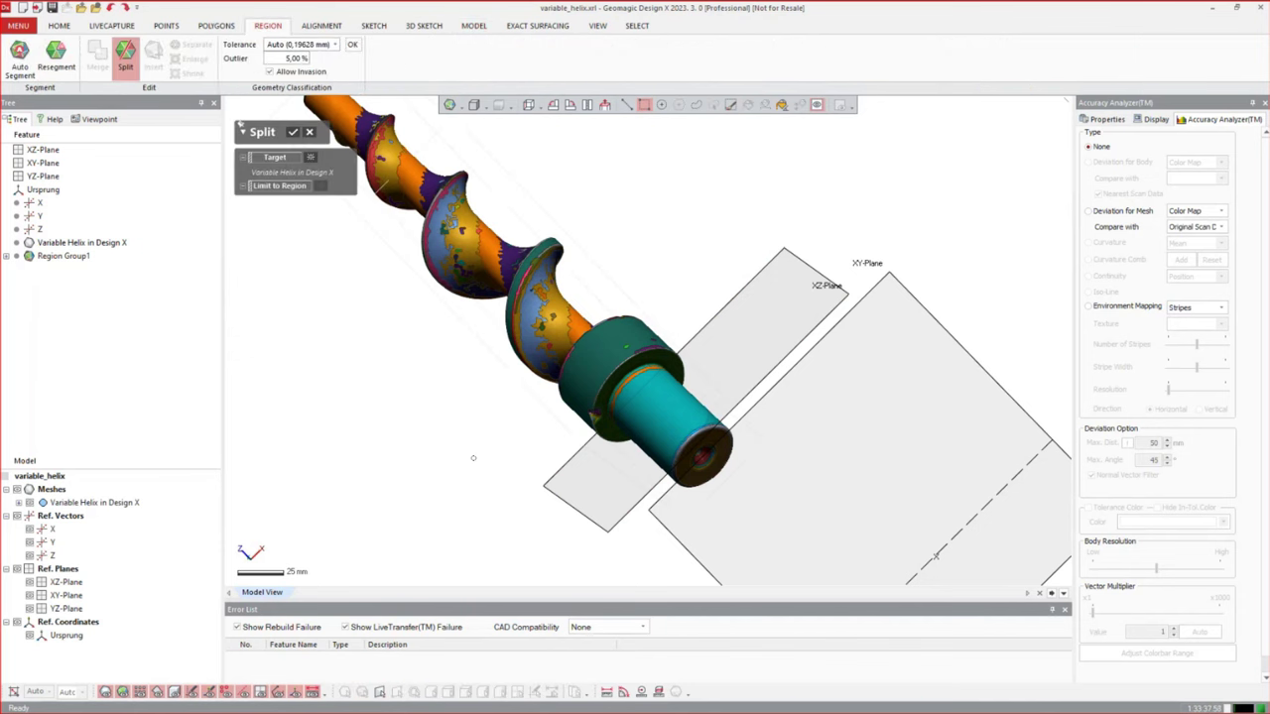
right_drag(474, 457, 716, 369)
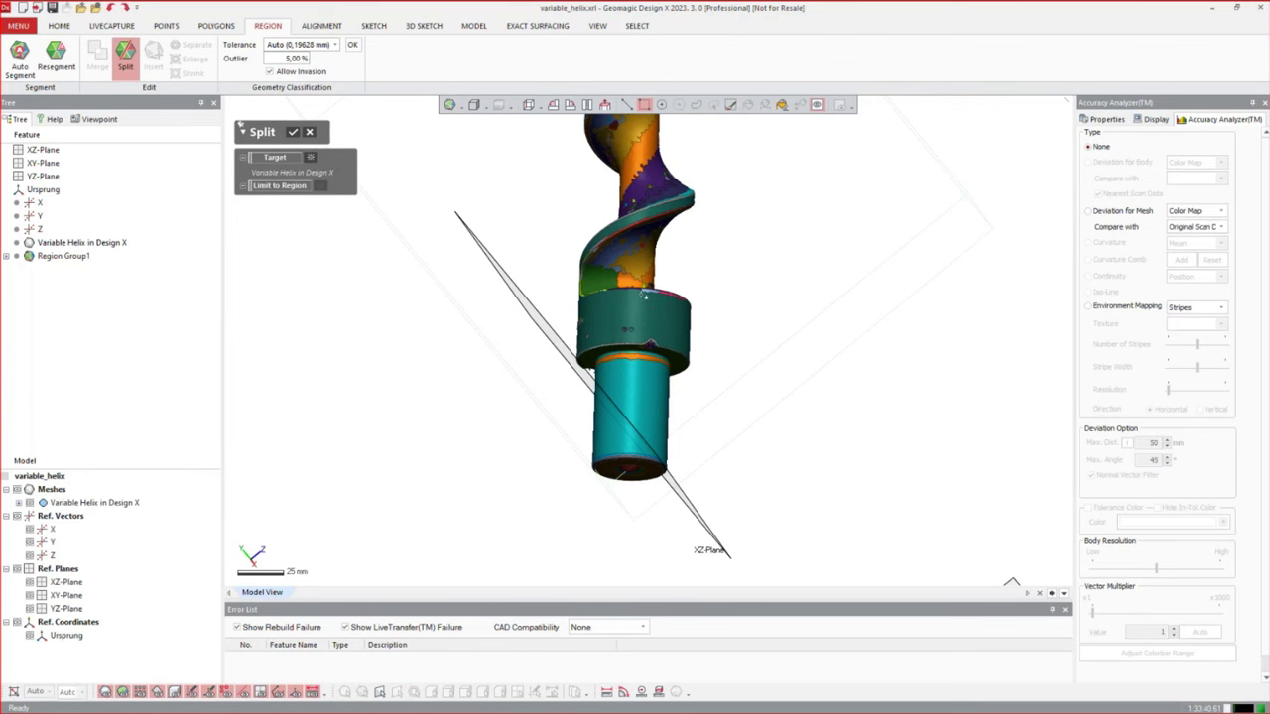
scroll(644, 295, up, 5)
mouse_move(539, 334)
right_down()
mouse_move(580, 398)
mouse_move(585, 357)
mouse_move(564, 427)
right_up()
click(558, 443)
click(551, 378)
click(543, 297)
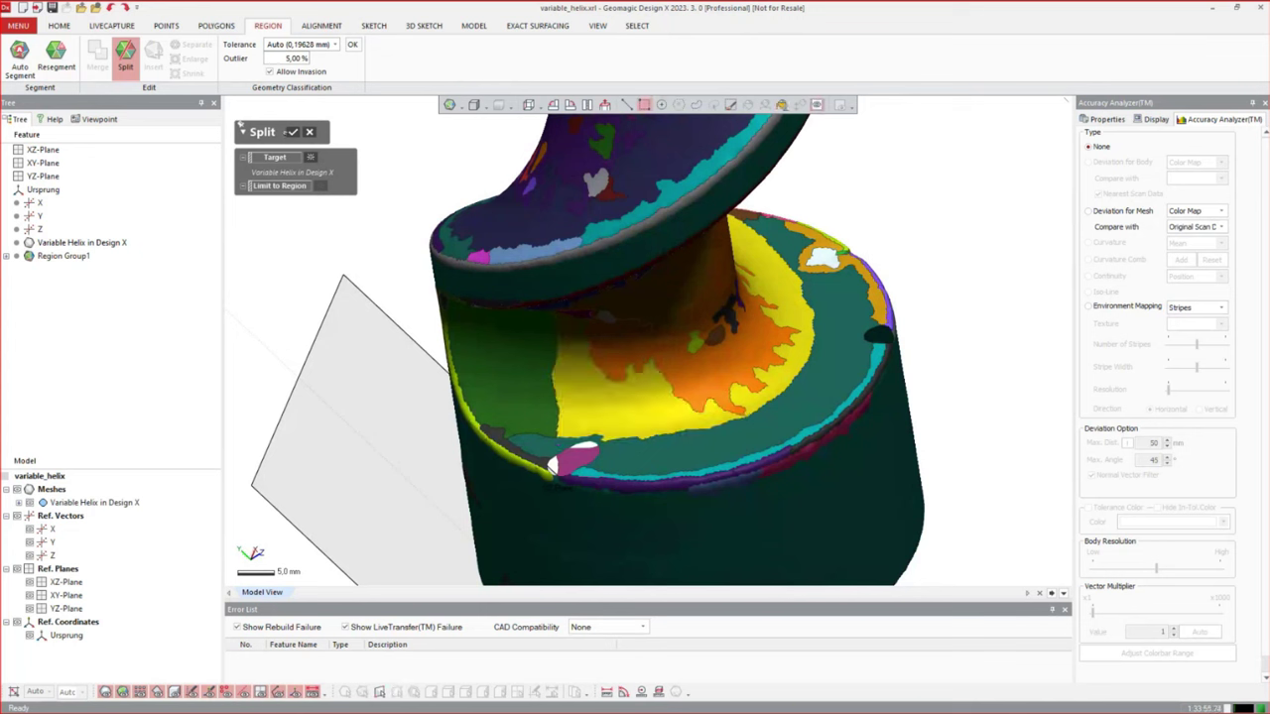
click(293, 132)
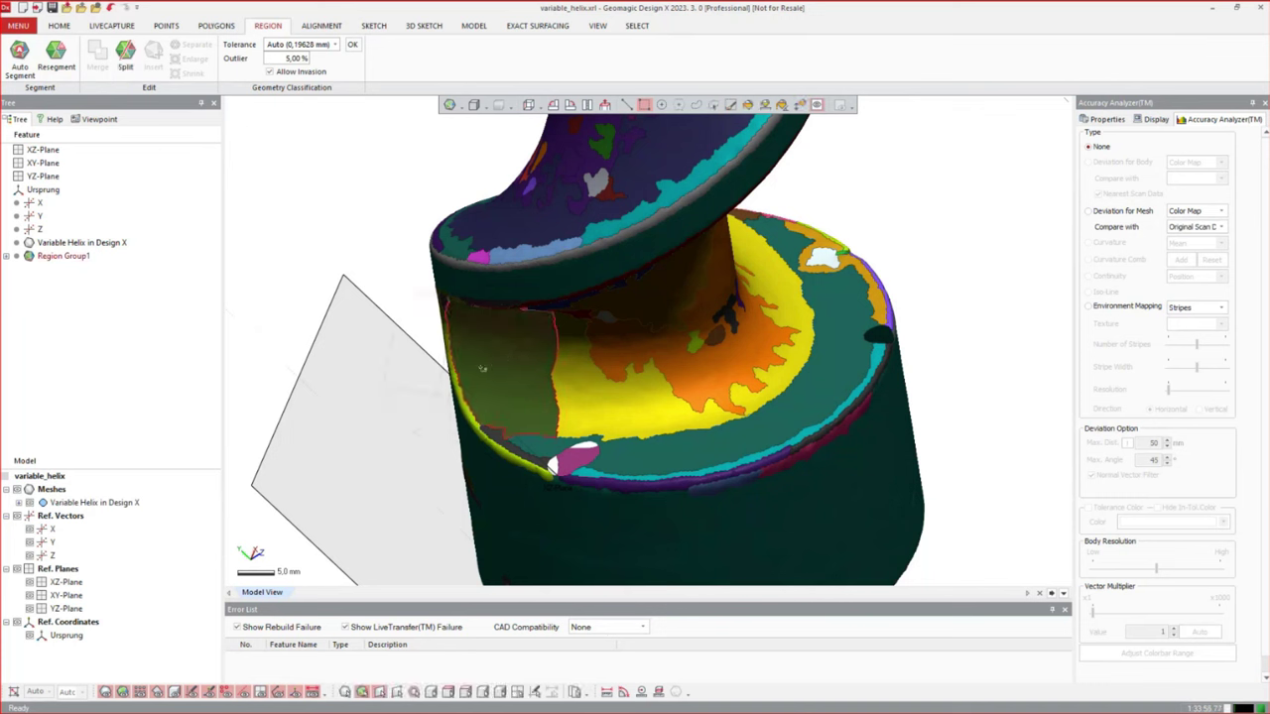
Add a reference plane extracted with best fit from the flat ring face of the collar on the shaft side
scroll(482, 368, down, 5)
mouse_move(487, 367)
right_down()
mouse_move(728, 261)
mouse_move(586, 252)
mouse_move(577, 213)
right_up()
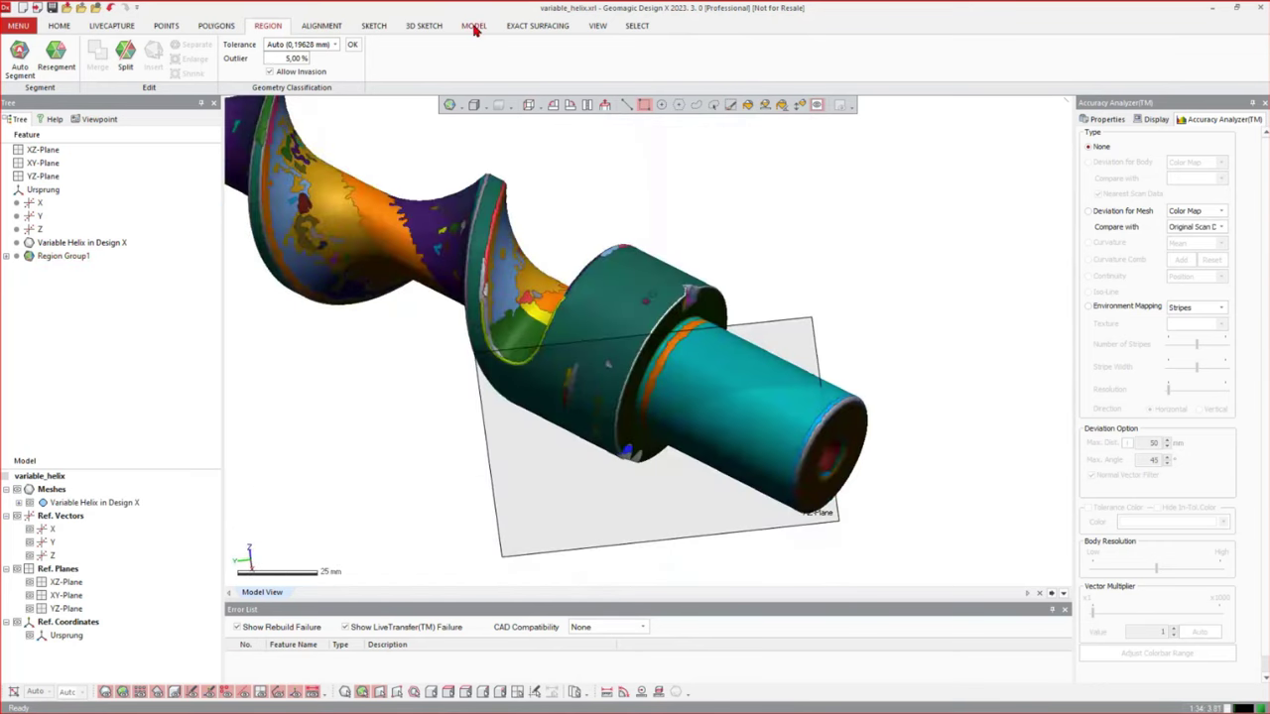
click(474, 27)
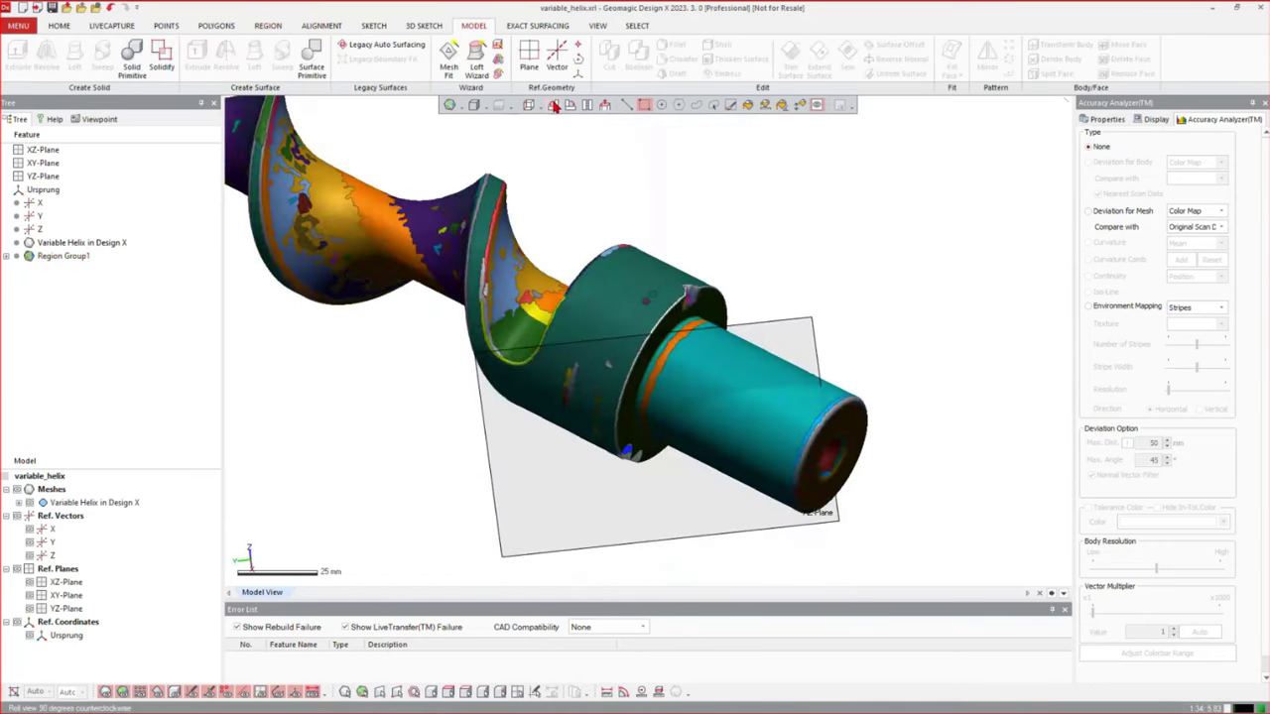
click(531, 65)
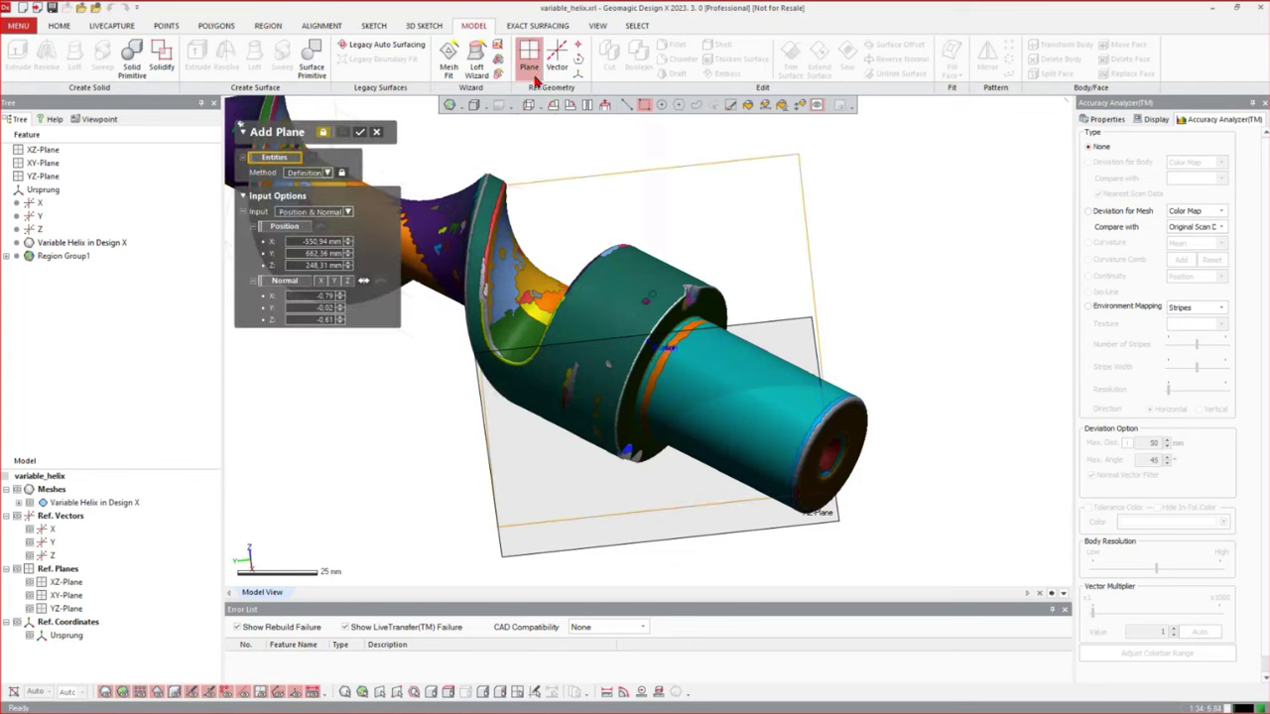
click(662, 322)
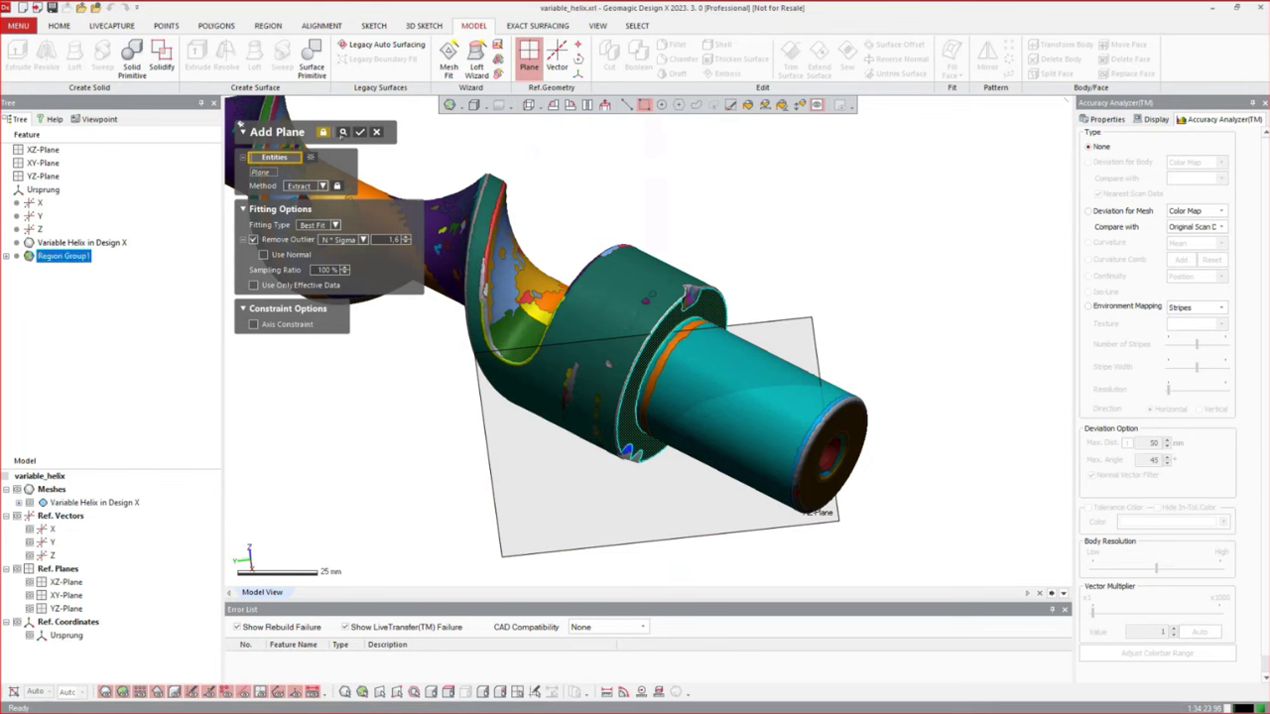
right_drag(730, 405, 682, 304)
scroll(685, 306, up, 5)
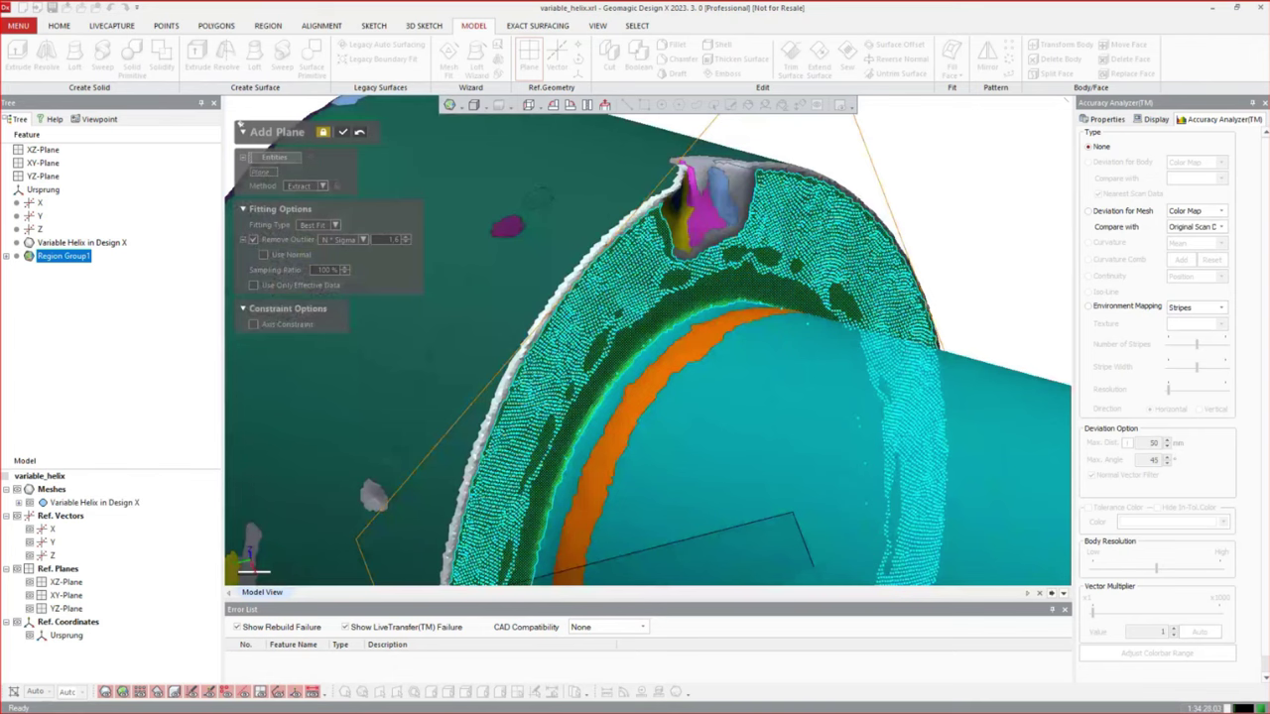
right_drag(684, 306, 712, 310)
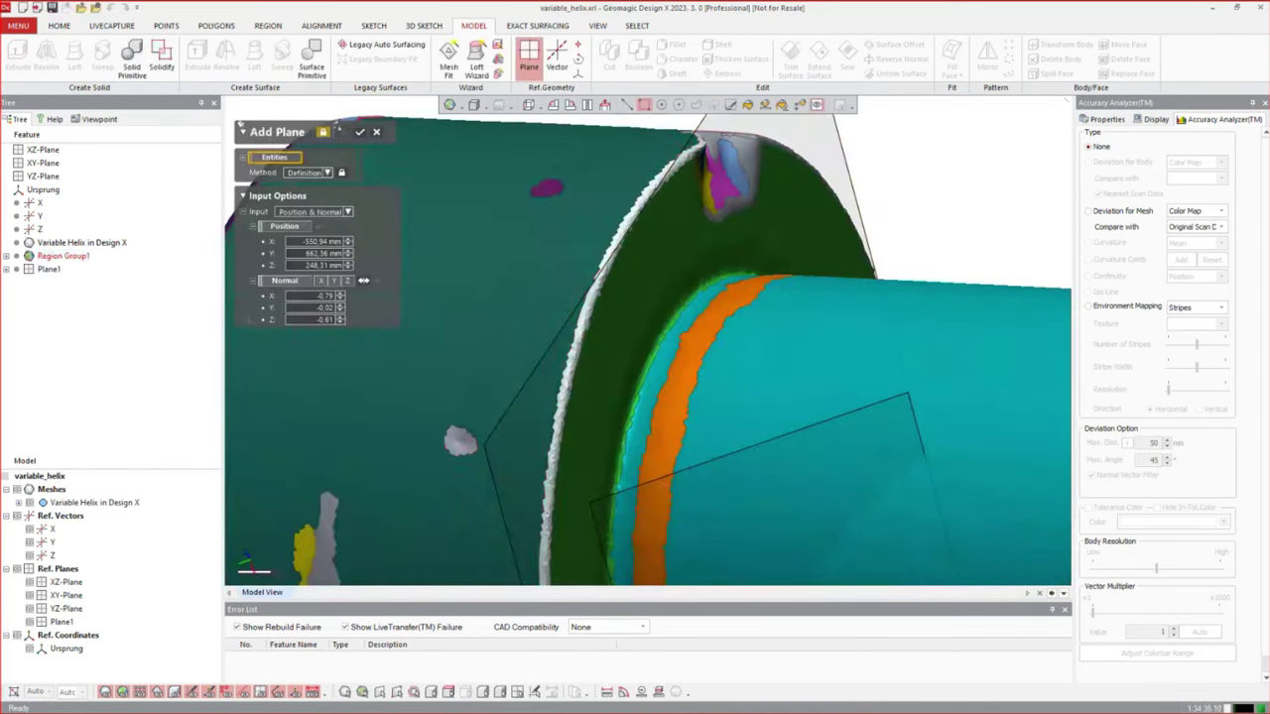
scroll(656, 280, down, 5)
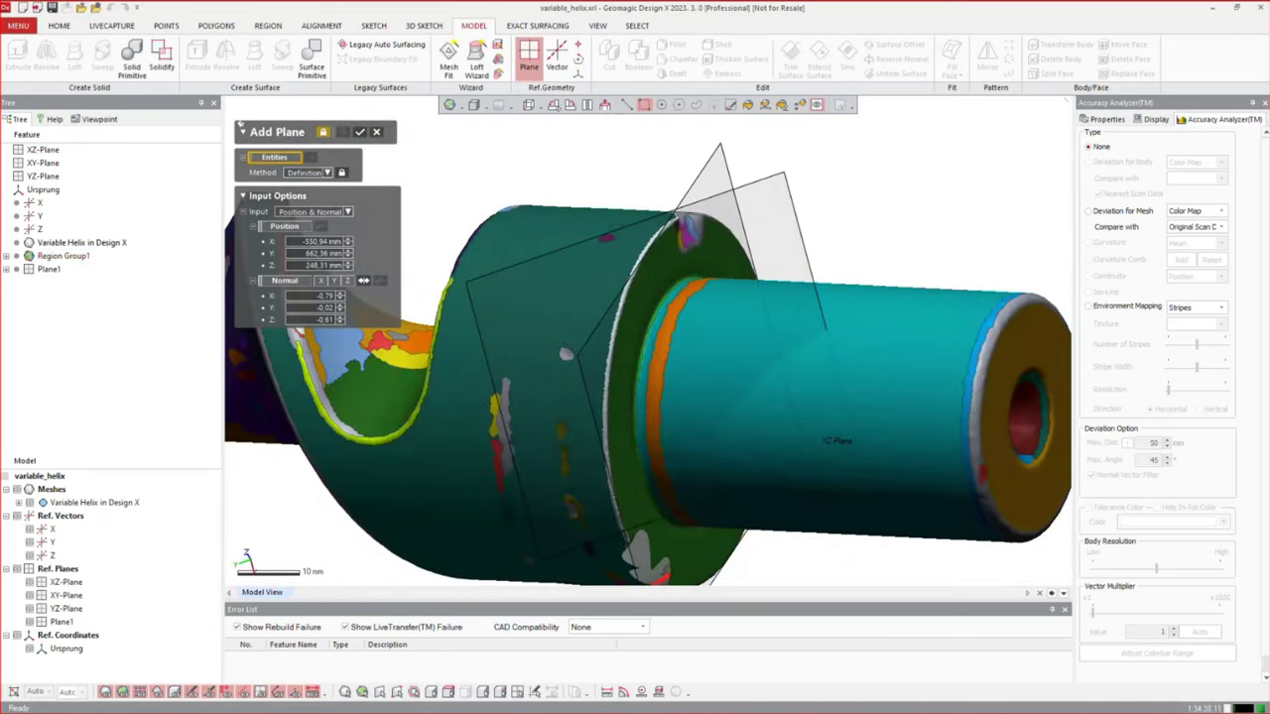
Add a reference vector along the cylinder axis of the thick shaft-end region, leaving the plane out of the selection
click(556, 57)
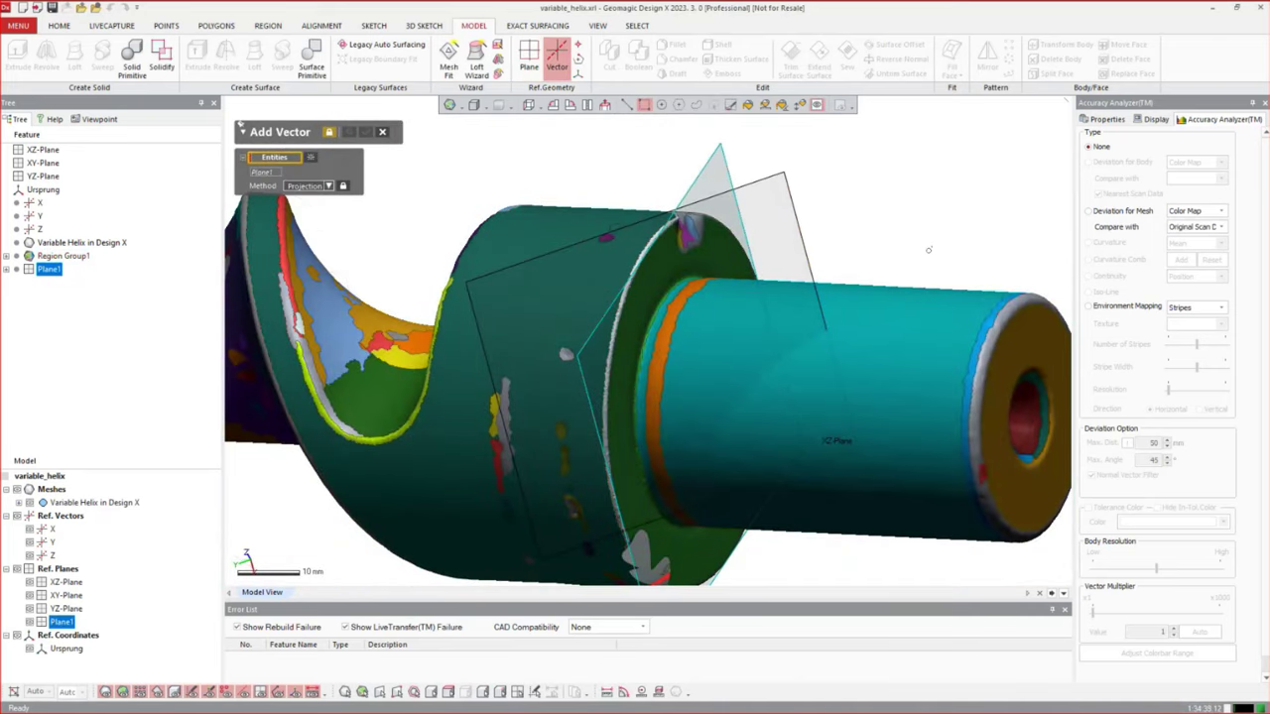
click(310, 158)
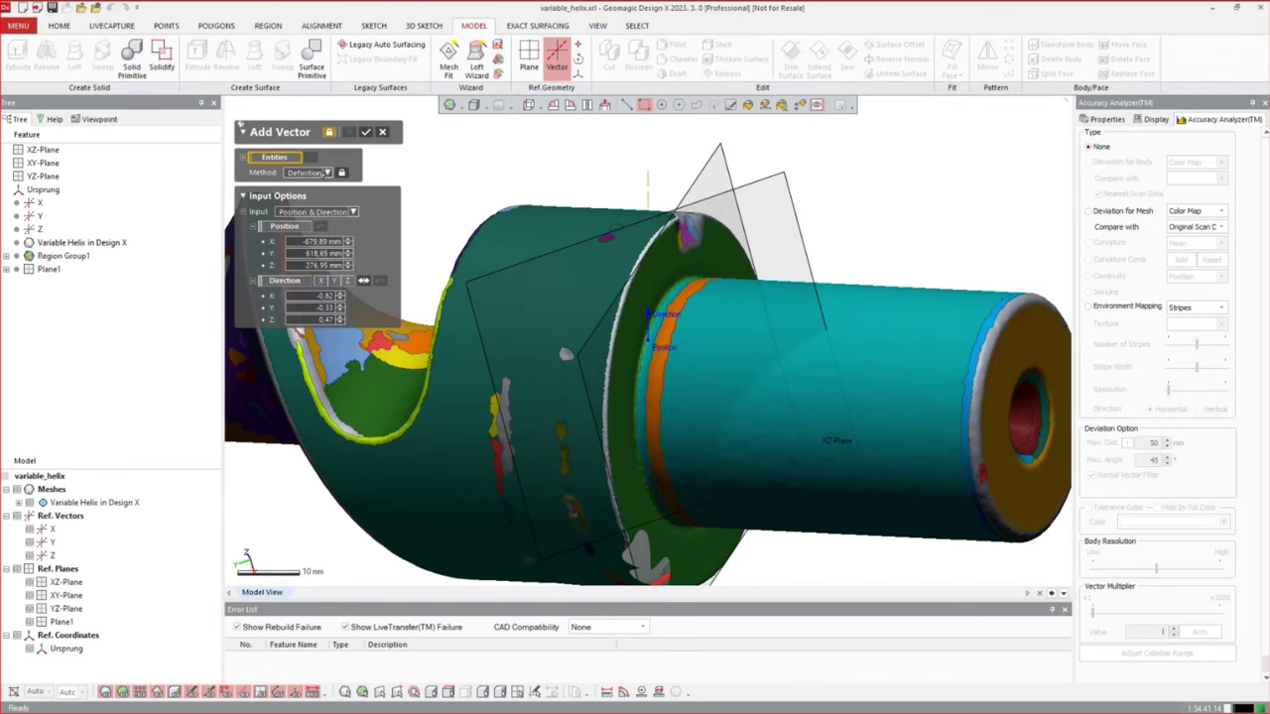
click(823, 349)
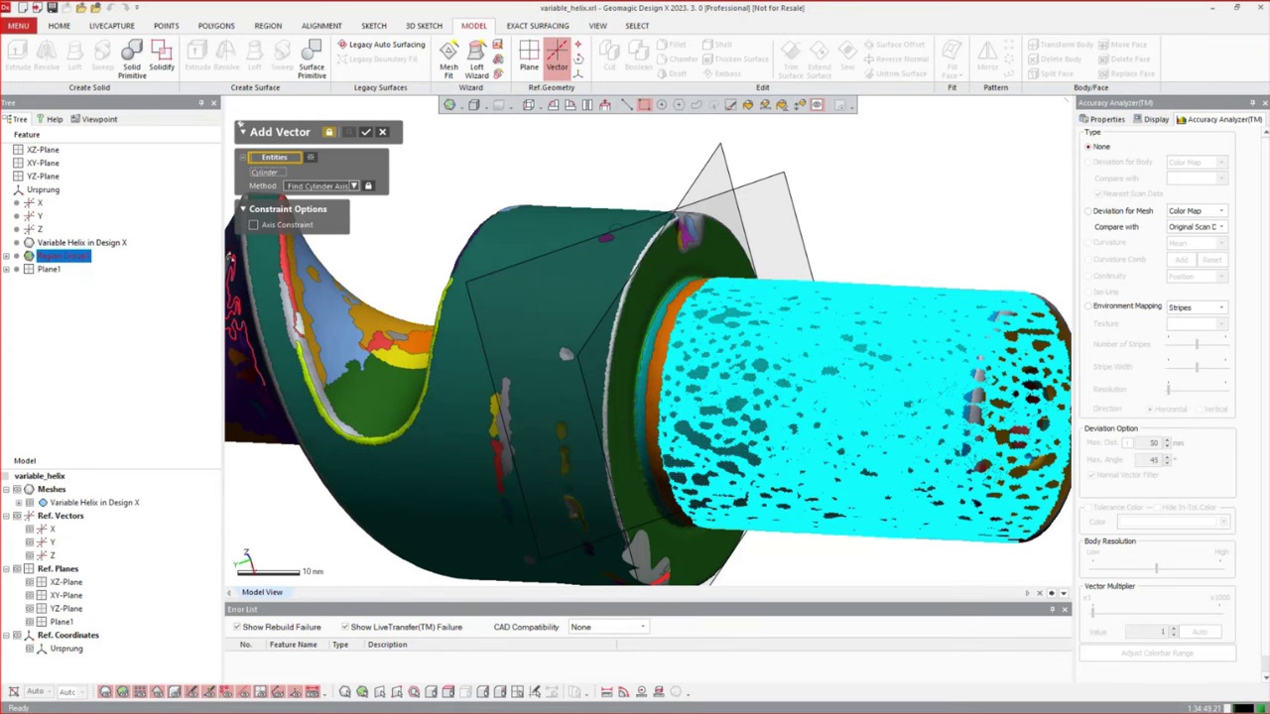
scroll(491, 296, down, 5)
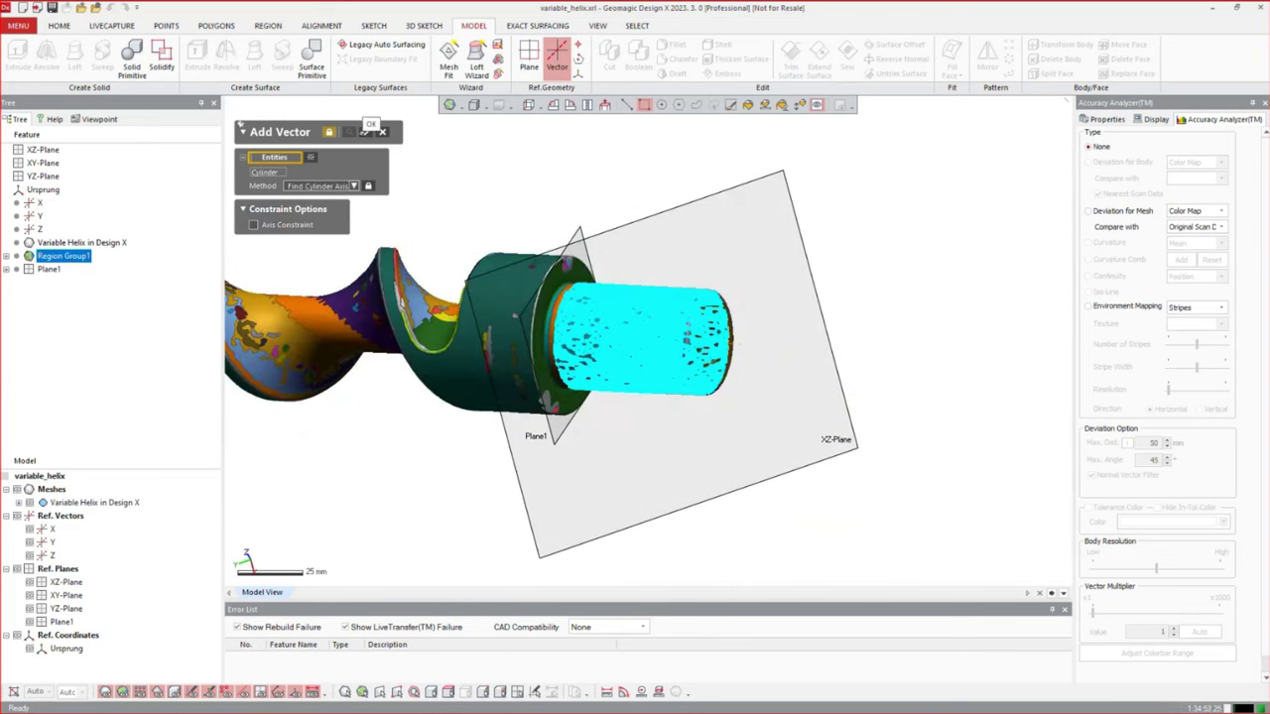
click(365, 131)
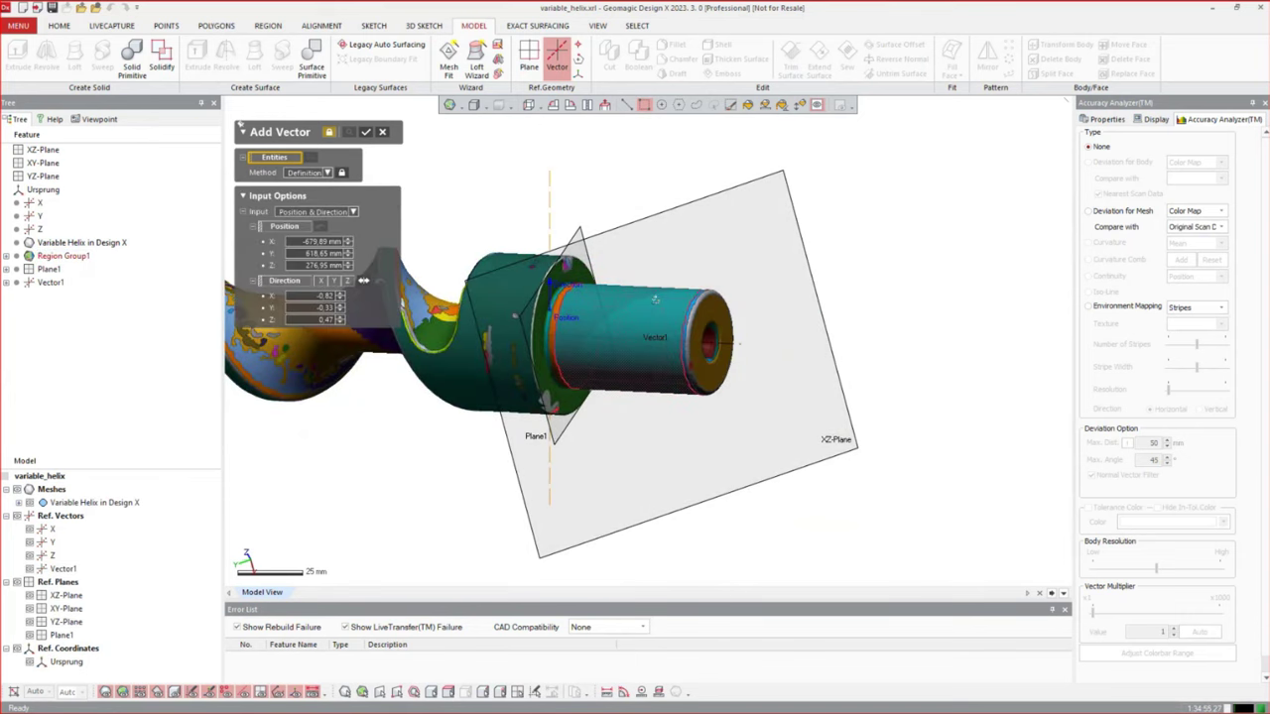
Add a second vector using the cylinder axis of the split groove region beside the collar, and finish adding vectors
right_drag(363, 281, 417, 297)
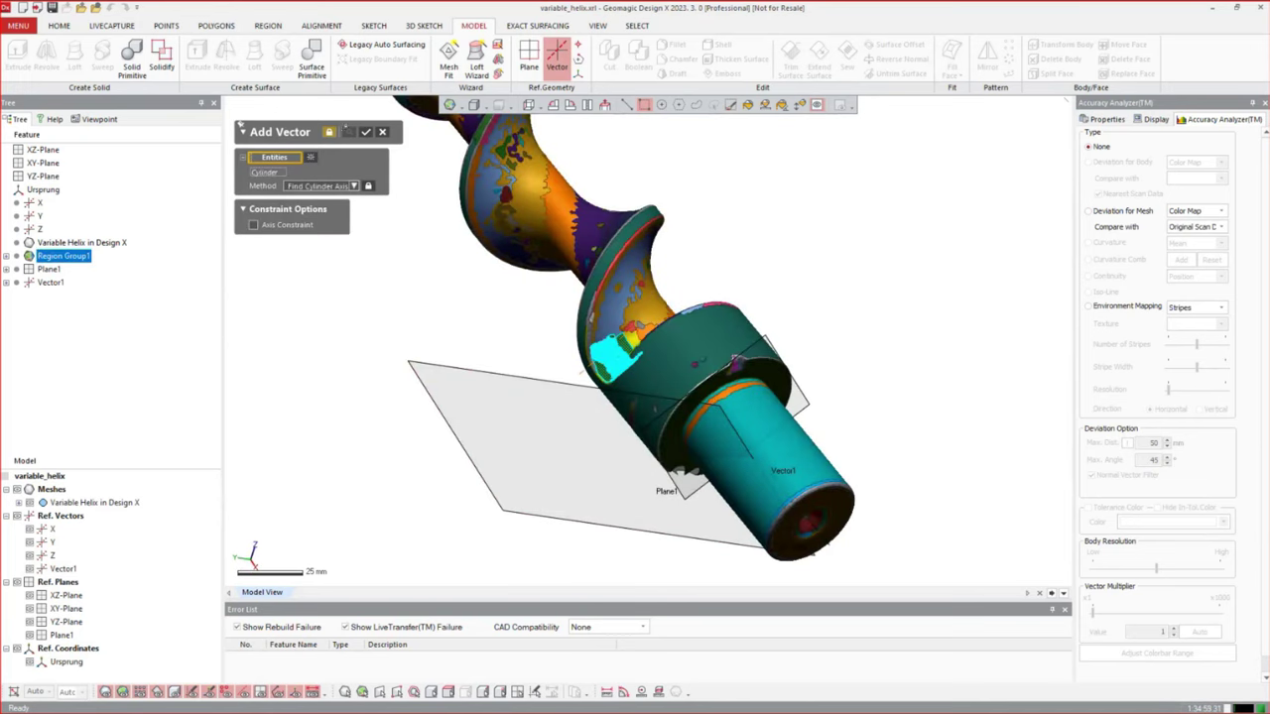
click(365, 131)
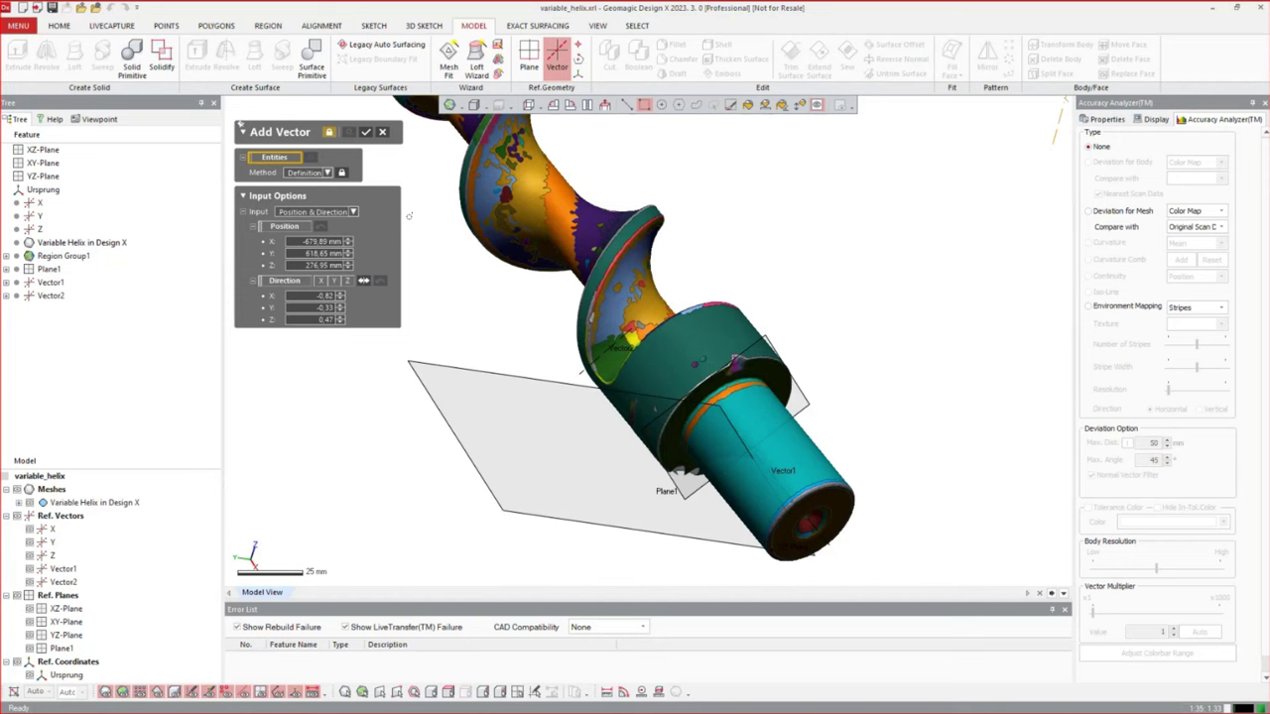
mouse_move(434, 287)
right_down()
mouse_move(513, 291)
mouse_move(605, 149)
right_up()
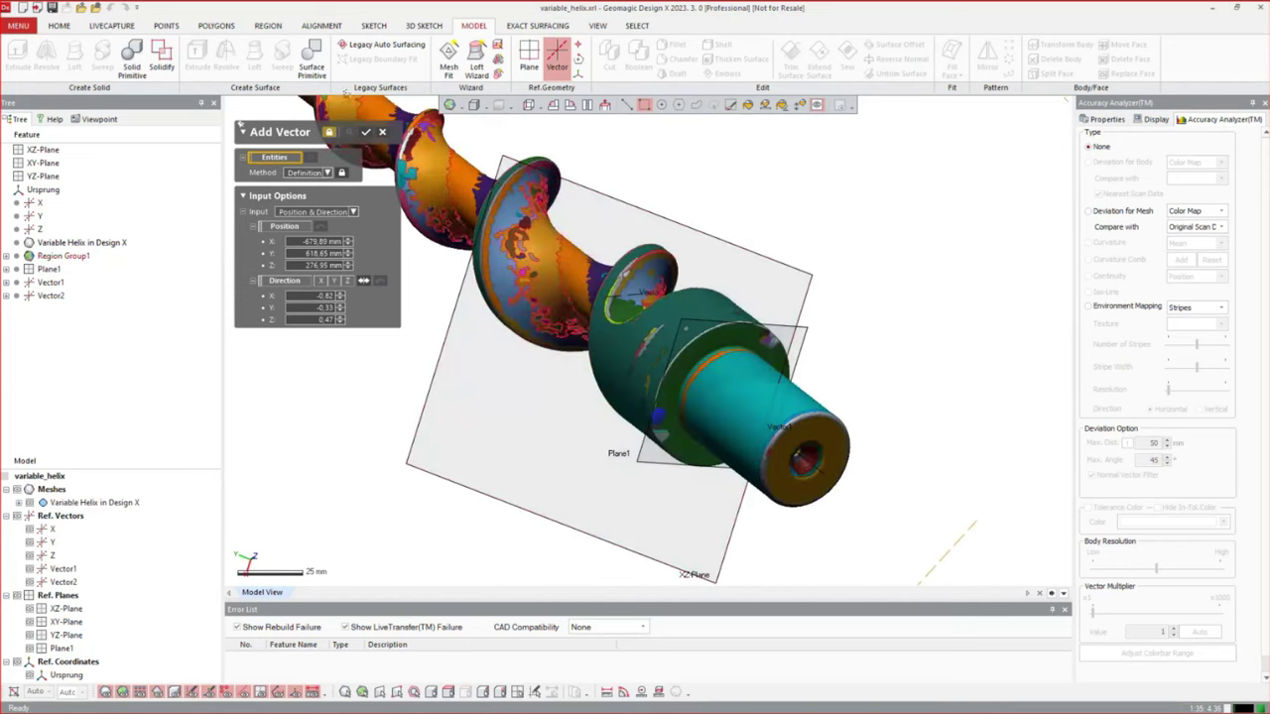
click(381, 131)
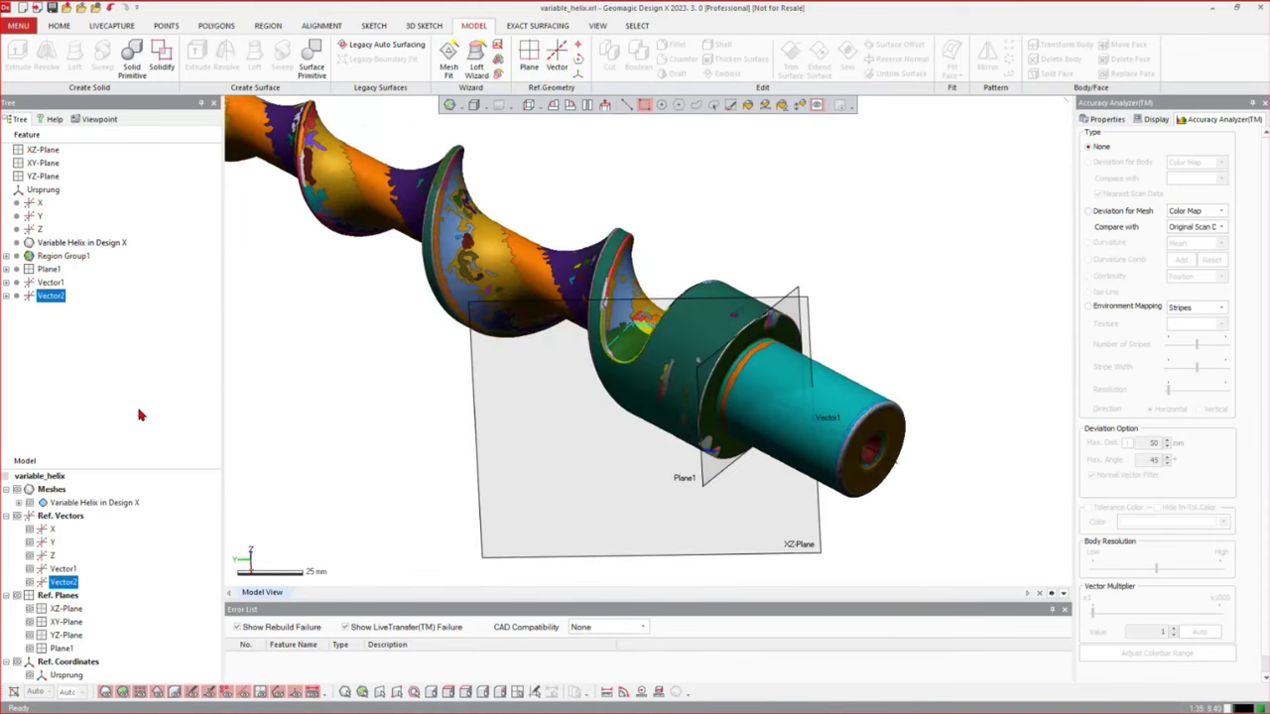
Start an Interactive Alignment of the screw mesh with the X-Y-Z method and define its moving position from Plane1 and Vector1
click(322, 25)
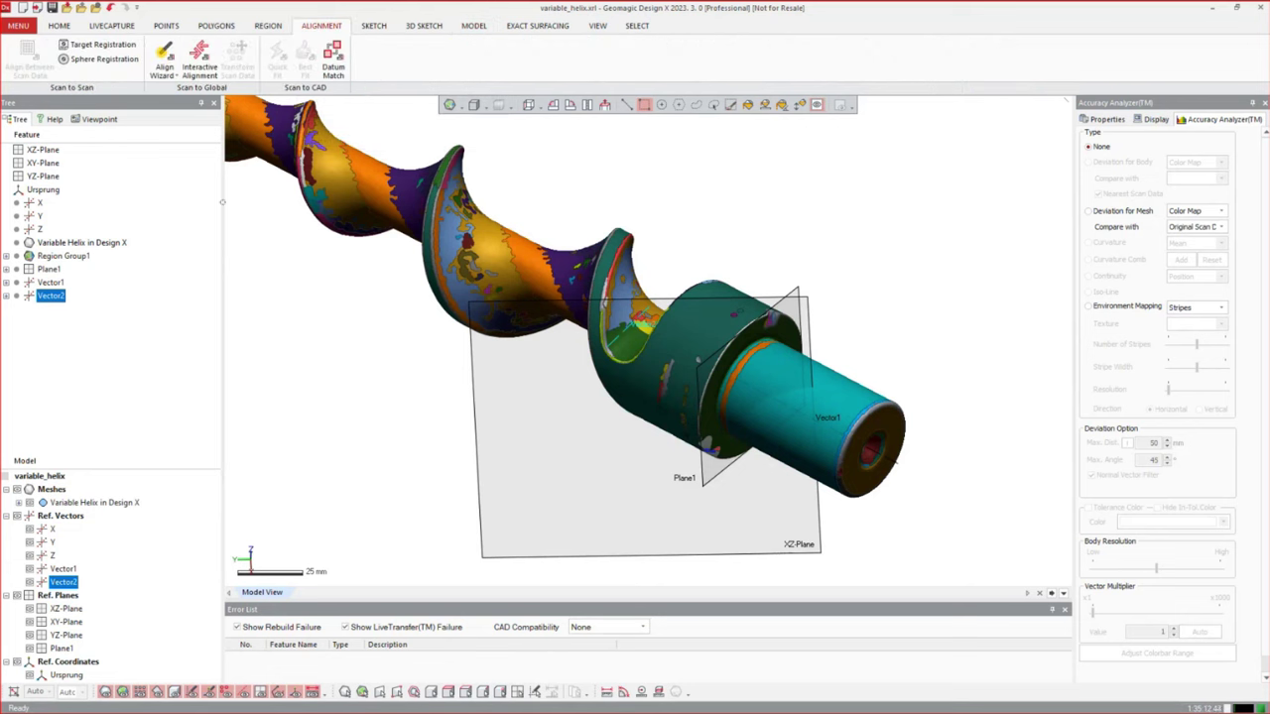
click(202, 61)
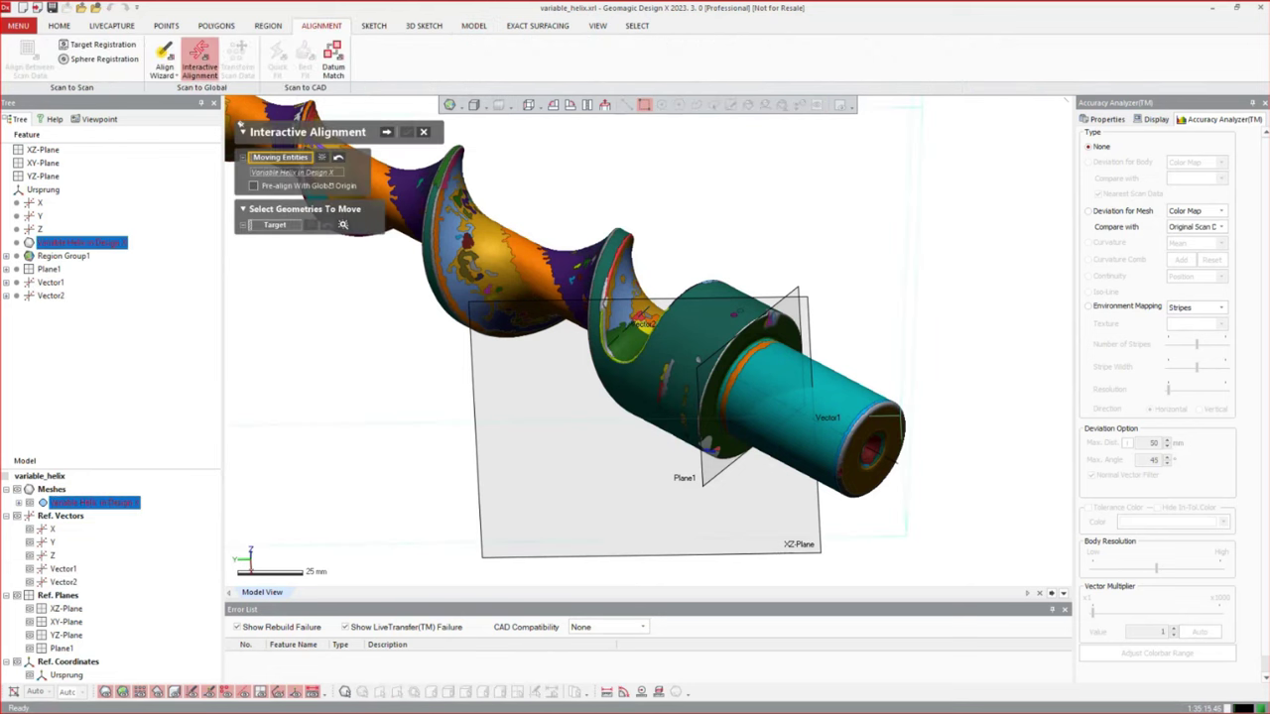
click(385, 131)
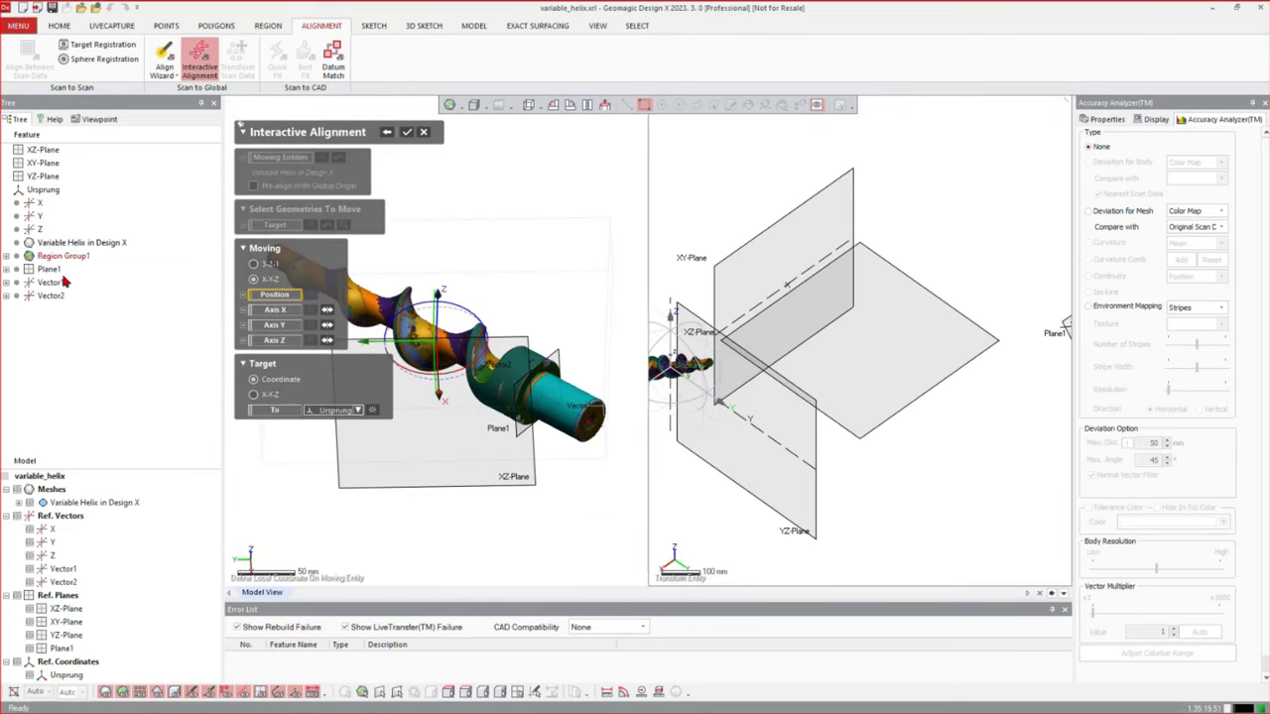
click(48, 269)
click(49, 283)
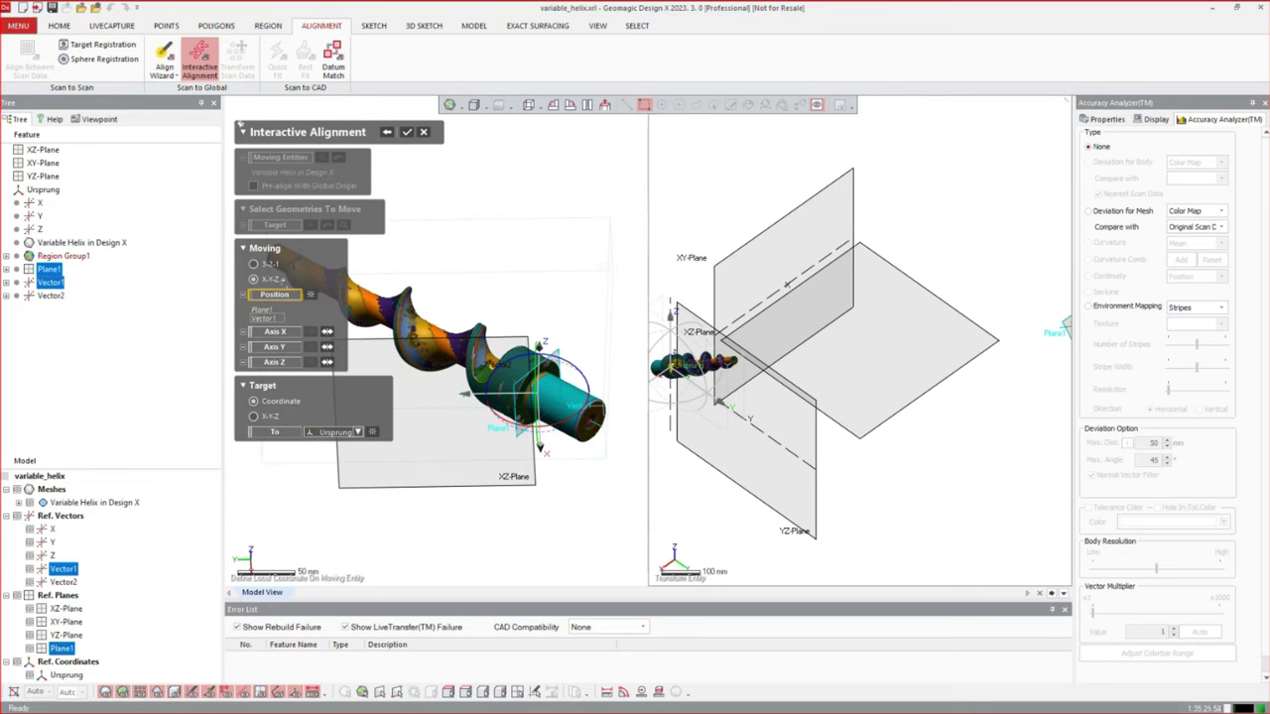
Set Vector1 as the moving Z axis of the alignment
click(268, 363)
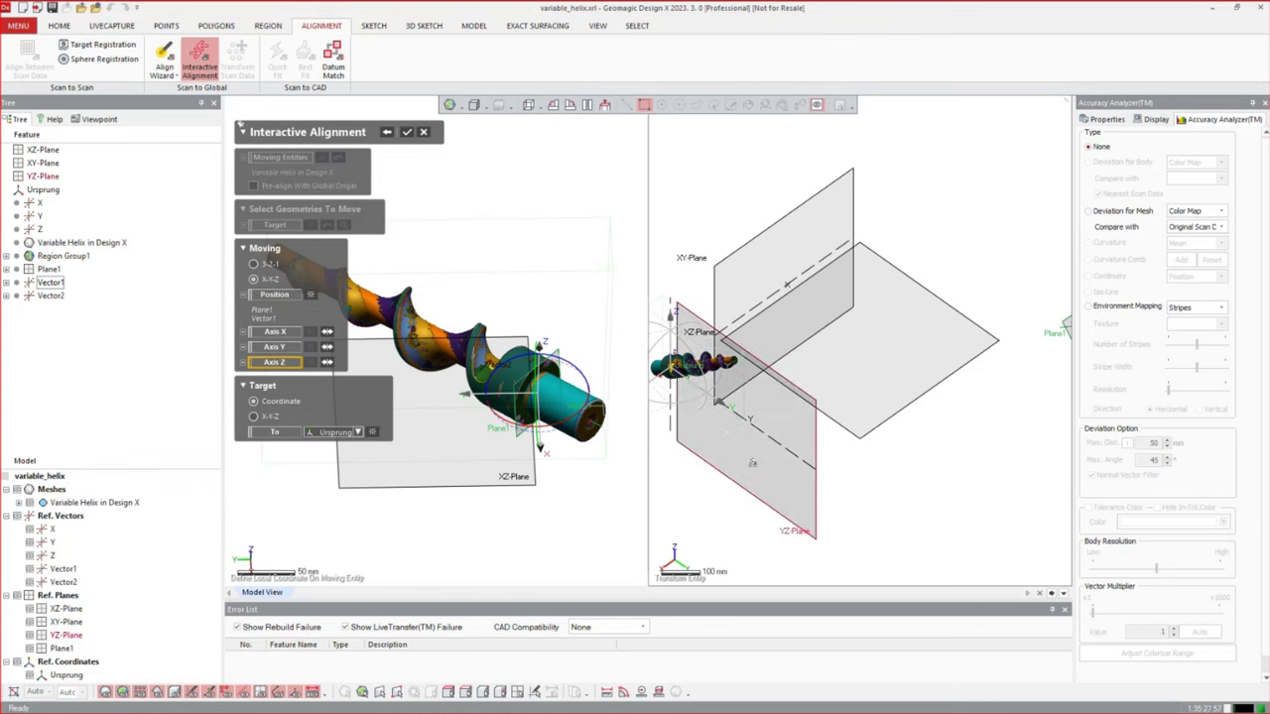
click(752, 463)
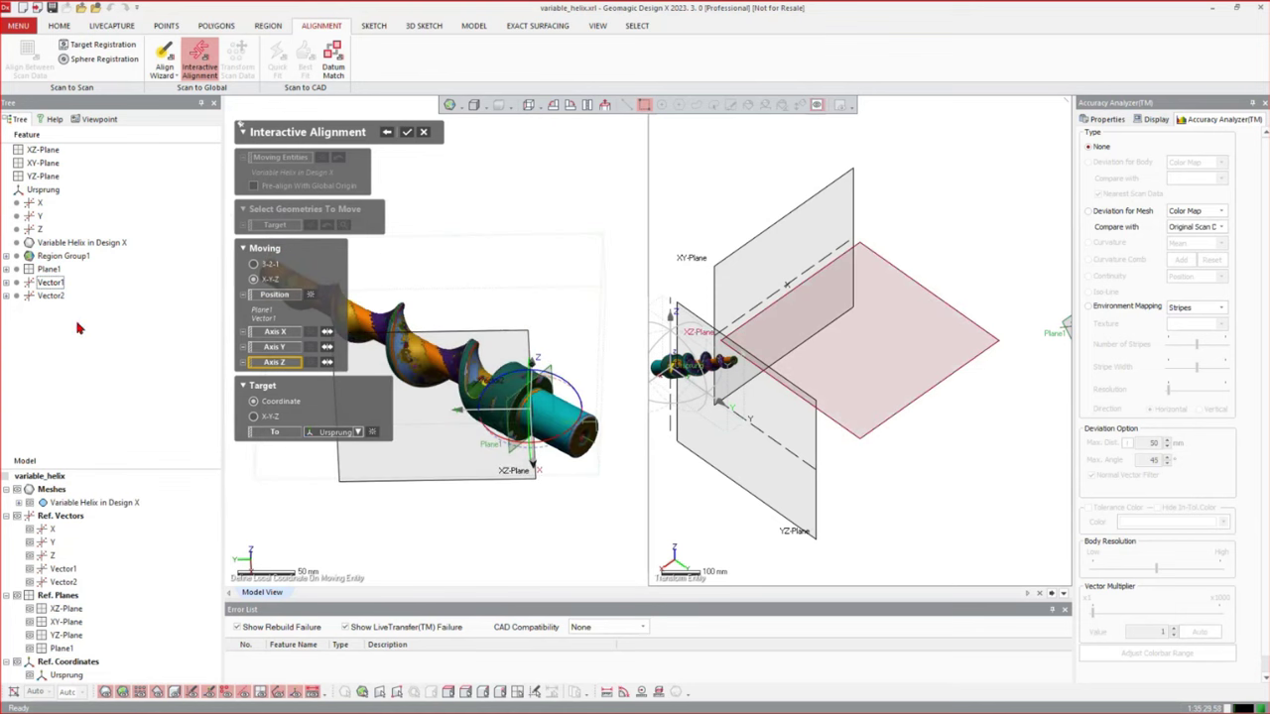
click(50, 282)
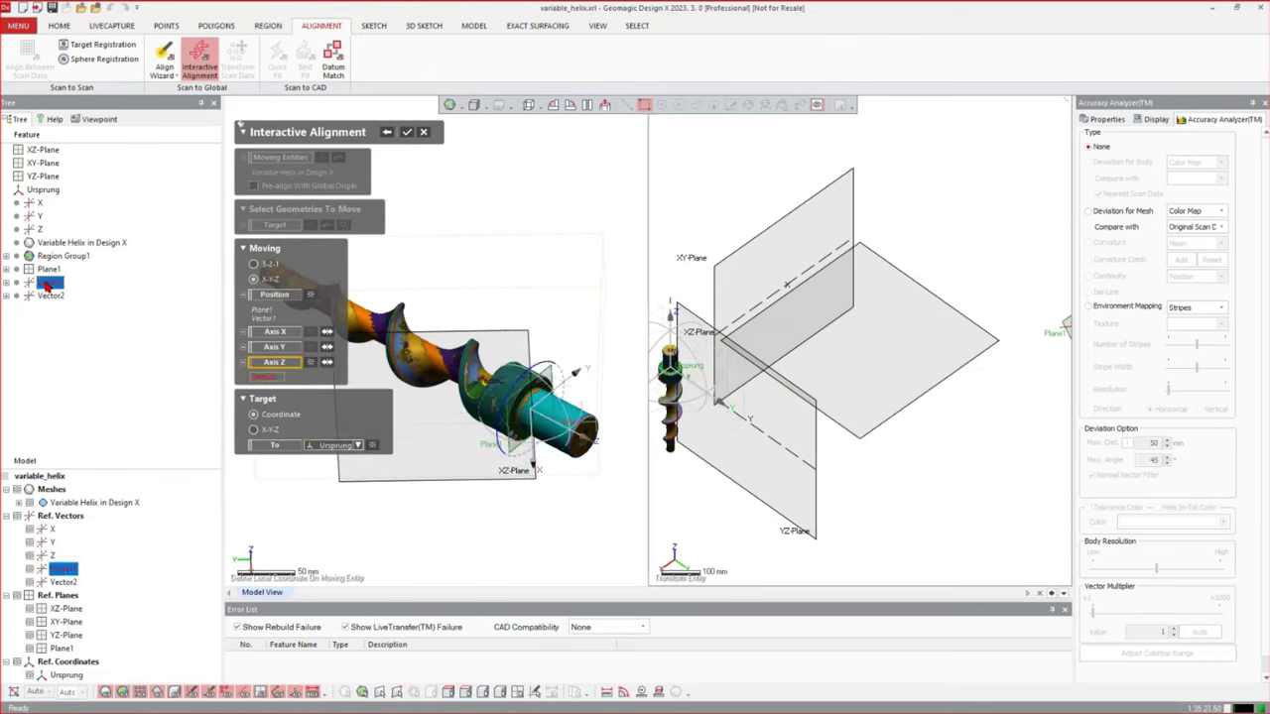
Set Vector2 as the moving X axis and apply the alignment to the global origin
right_drag(449, 410, 558, 427)
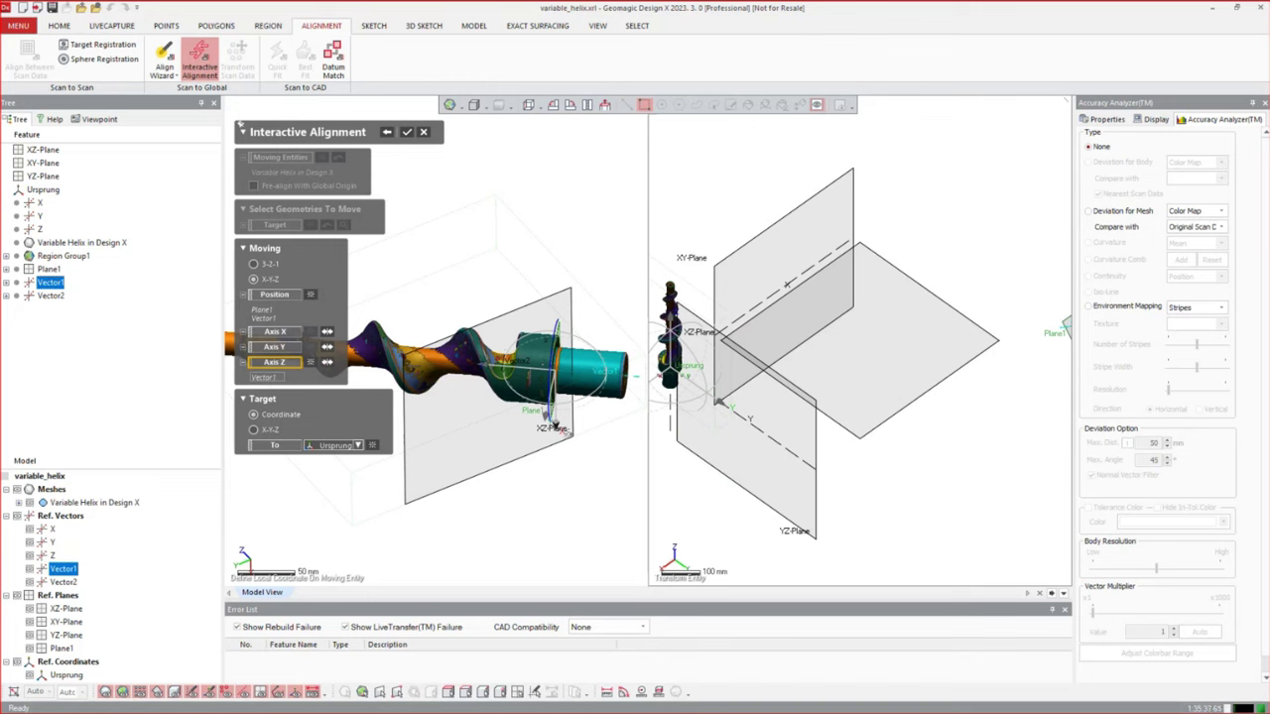
click(275, 332)
mouse_move(557, 425)
right_down()
mouse_move(384, 462)
mouse_move(416, 391)
right_up()
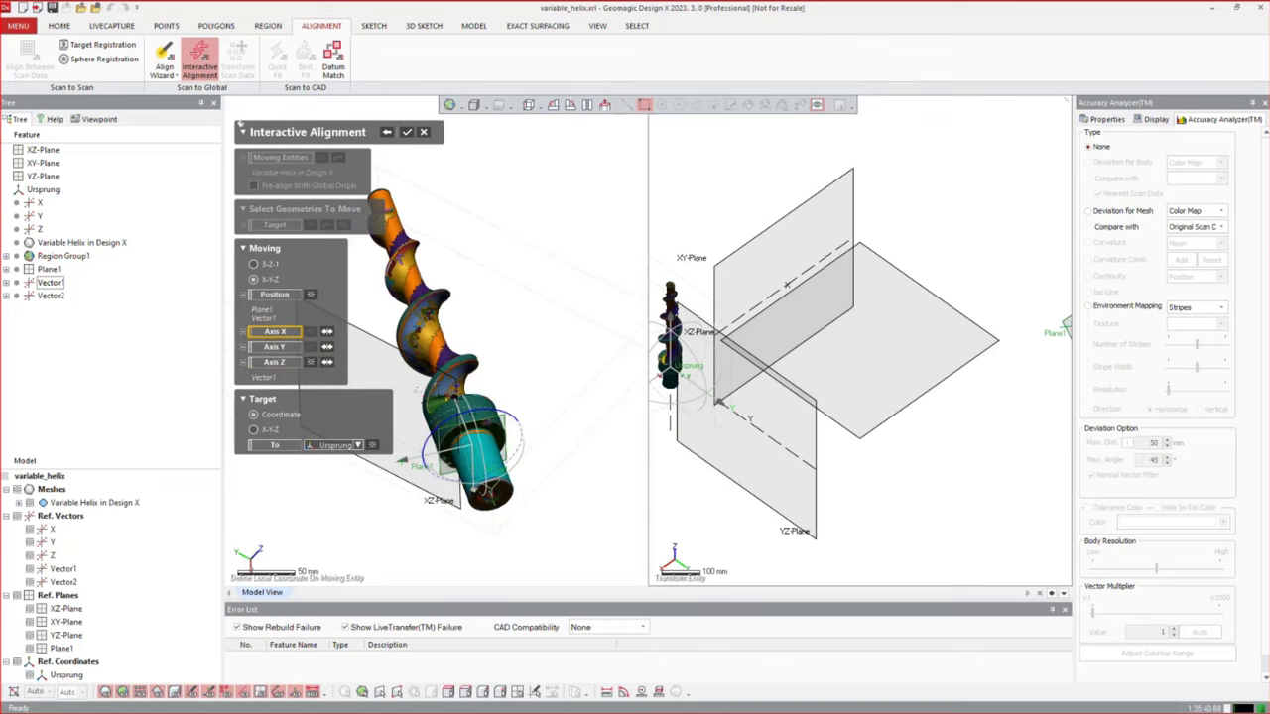
scroll(417, 389, up, 3)
click(373, 471)
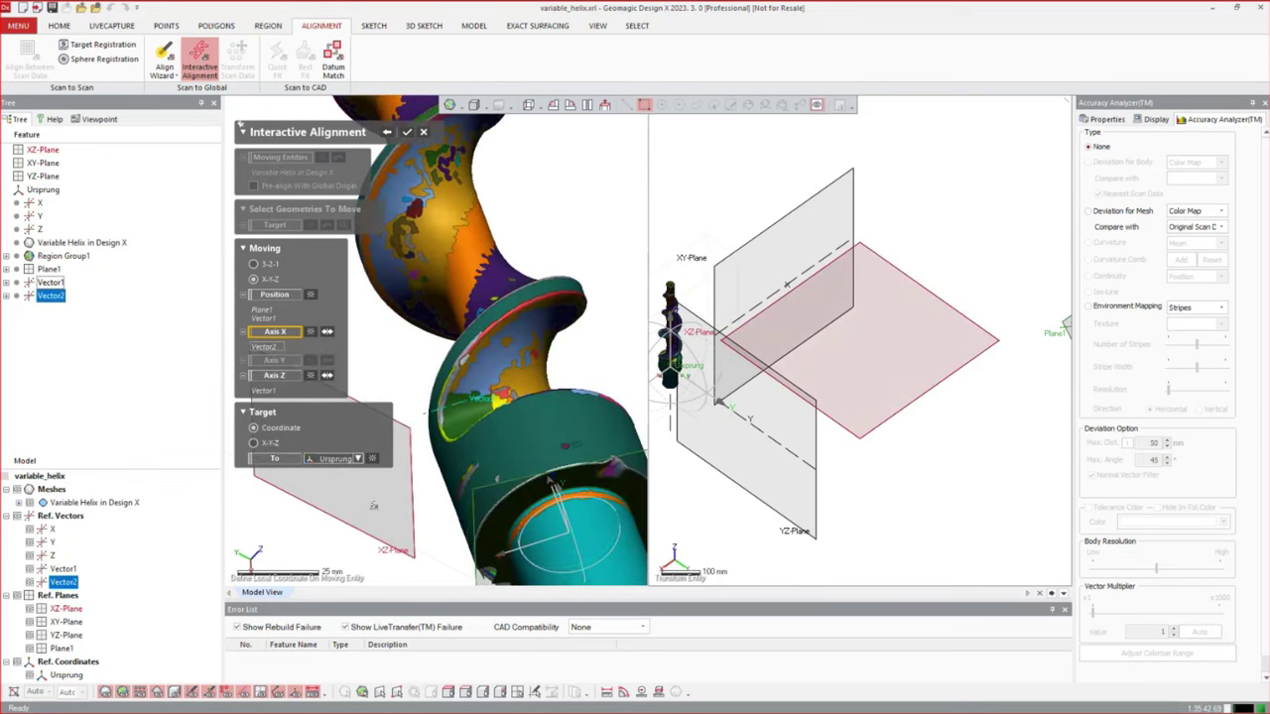
mouse_move(536, 504)
right_down()
mouse_move(558, 454)
mouse_move(533, 474)
right_up()
click(407, 132)
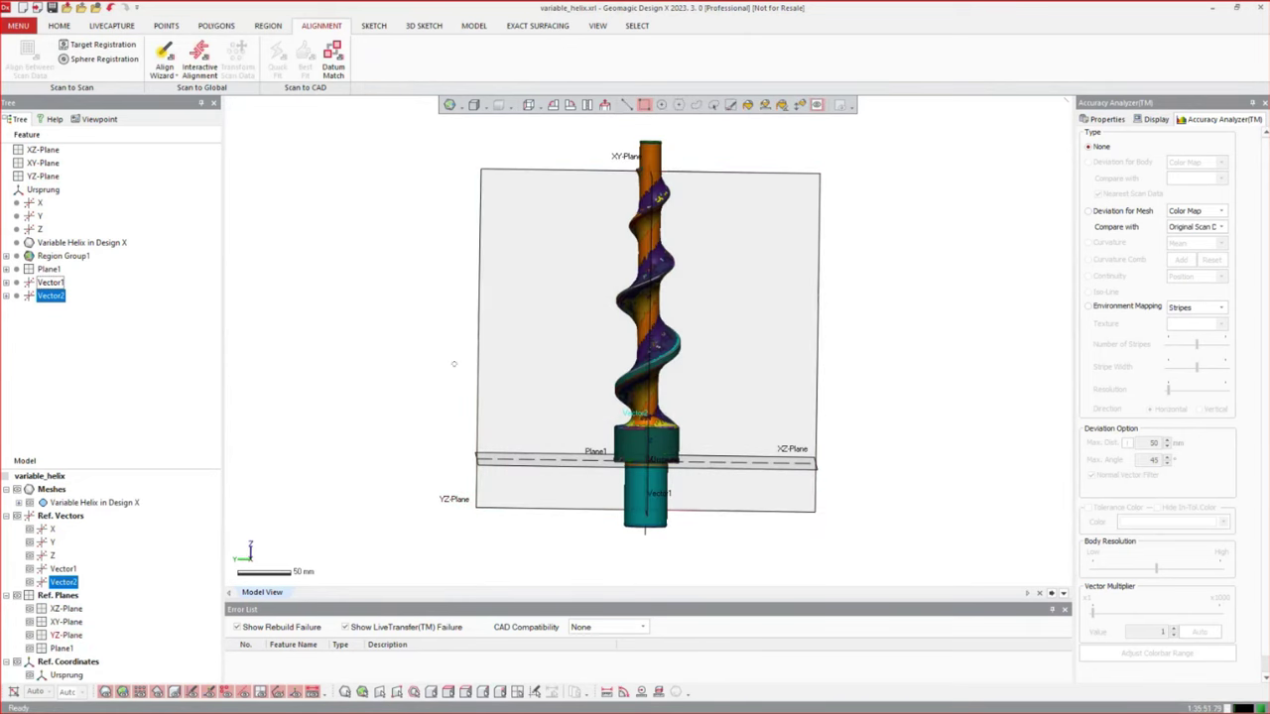
Delete the helper geometry Plane1, Vector1 and Vector2 from the aligned model
mouse_move(746, 363)
right_down()
mouse_move(797, 394)
mouse_move(800, 355)
mouse_move(415, 345)
right_up()
mouse_move(537, 359)
right_down()
mouse_move(902, 357)
mouse_move(524, 343)
right_up()
mouse_move(437, 367)
right_down()
mouse_move(399, 377)
mouse_move(482, 354)
right_up()
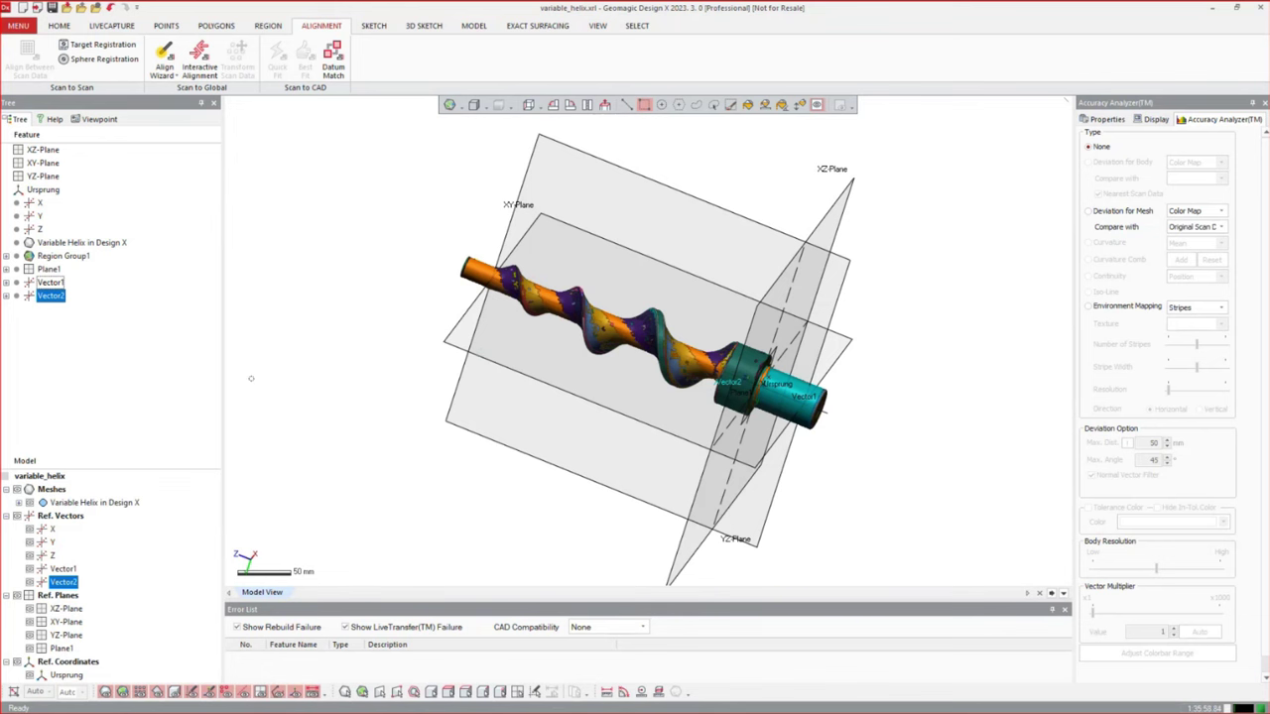
click(49, 270)
shift+click(52, 297)
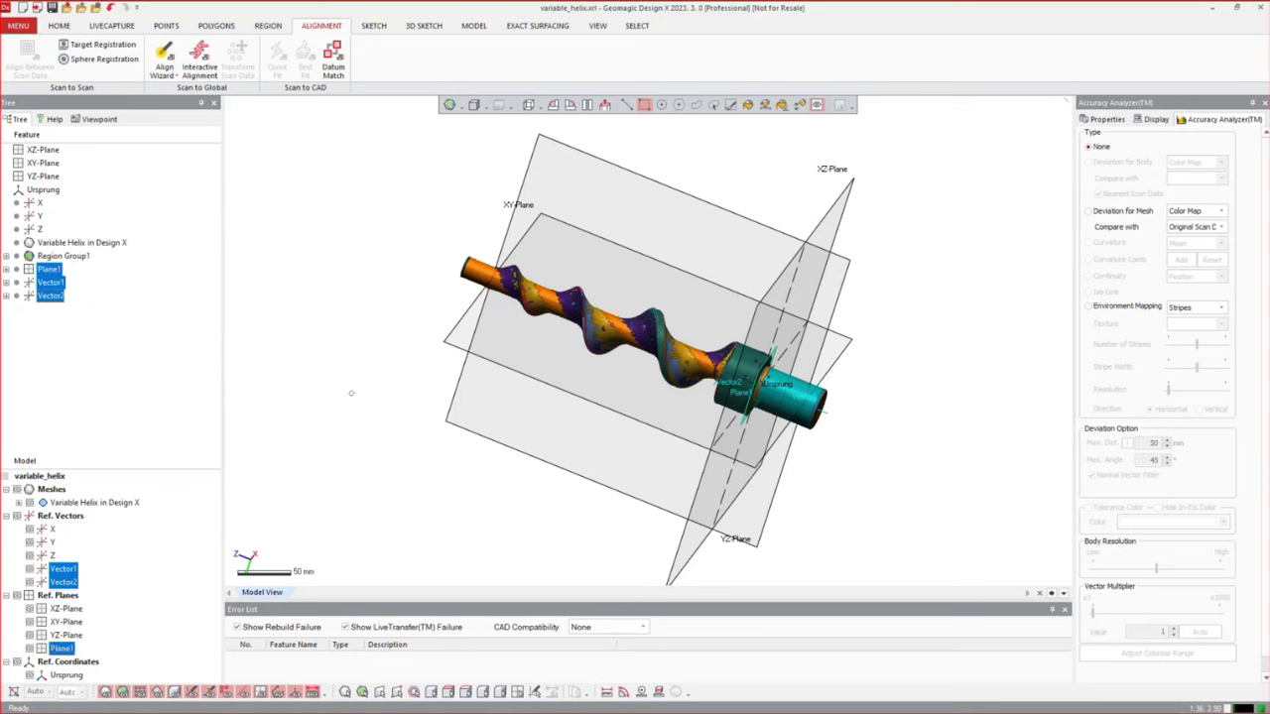
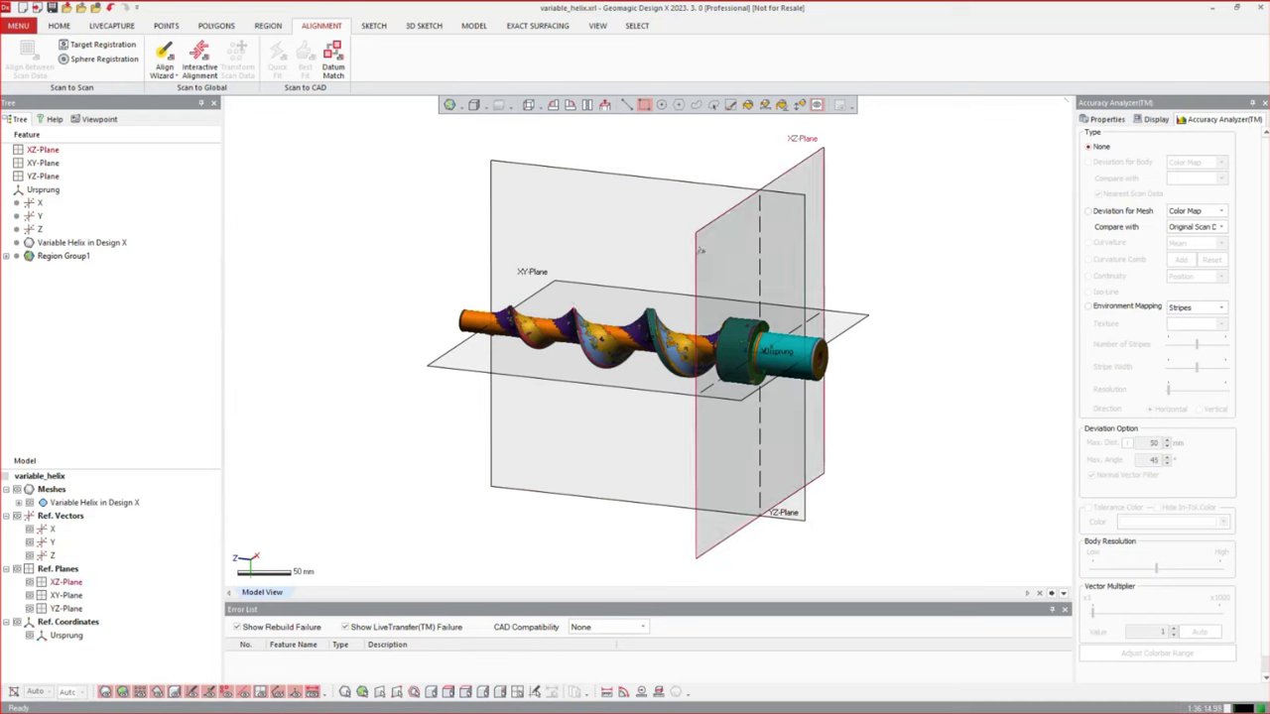
Set up a planar mesh sketch on the YZ-Plane with a 0 mm section offset and enter the sketch
right_drag(700, 251, 637, 383)
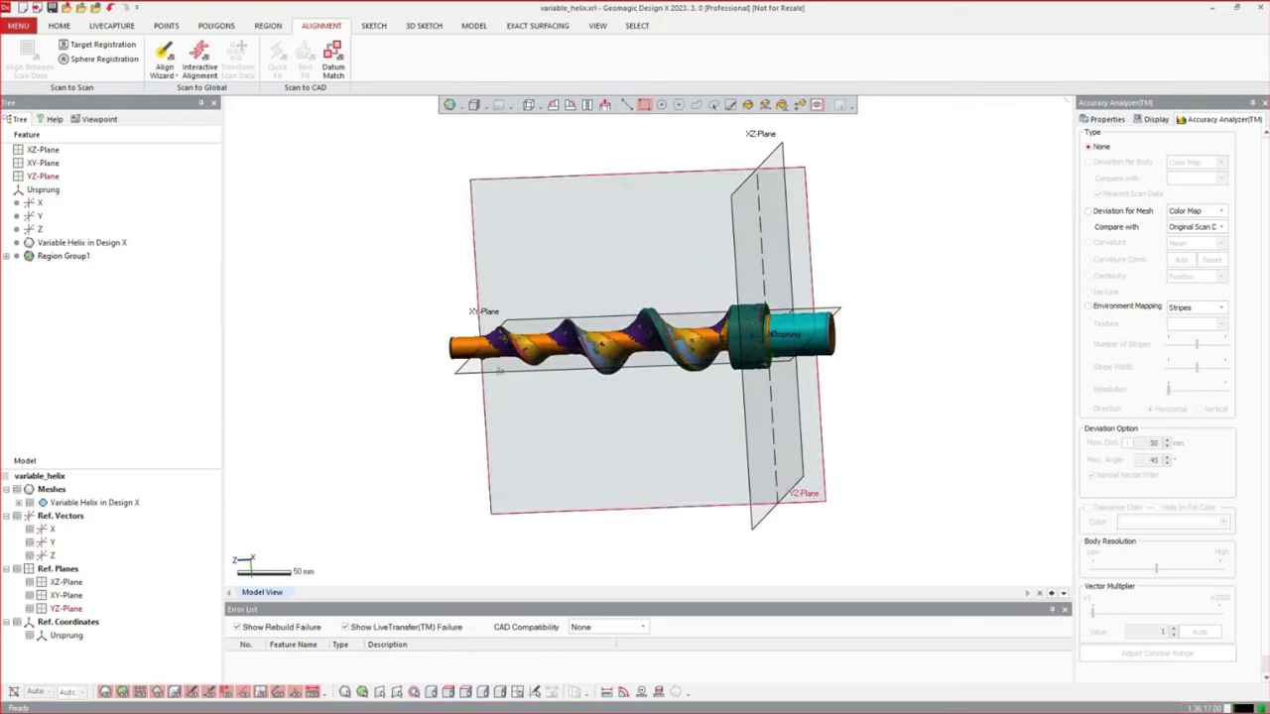
right_drag(460, 369, 454, 343)
right_drag(648, 337, 650, 343)
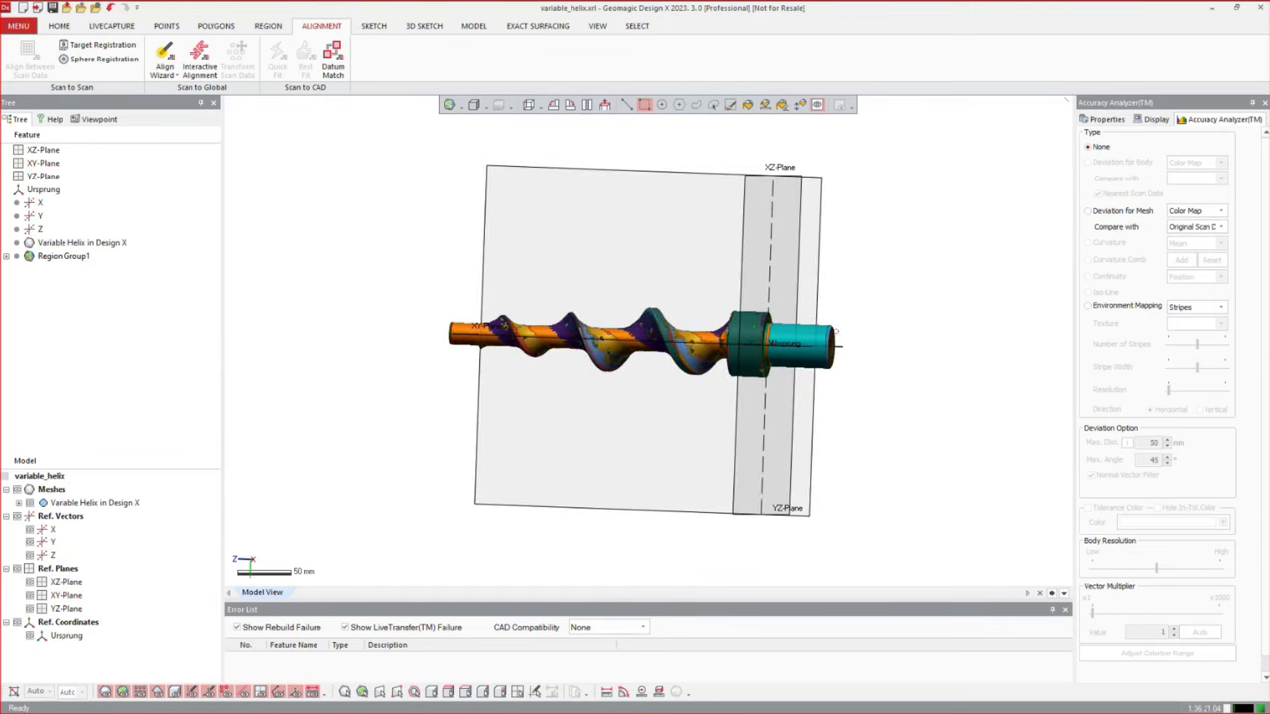
right_drag(604, 251, 519, 264)
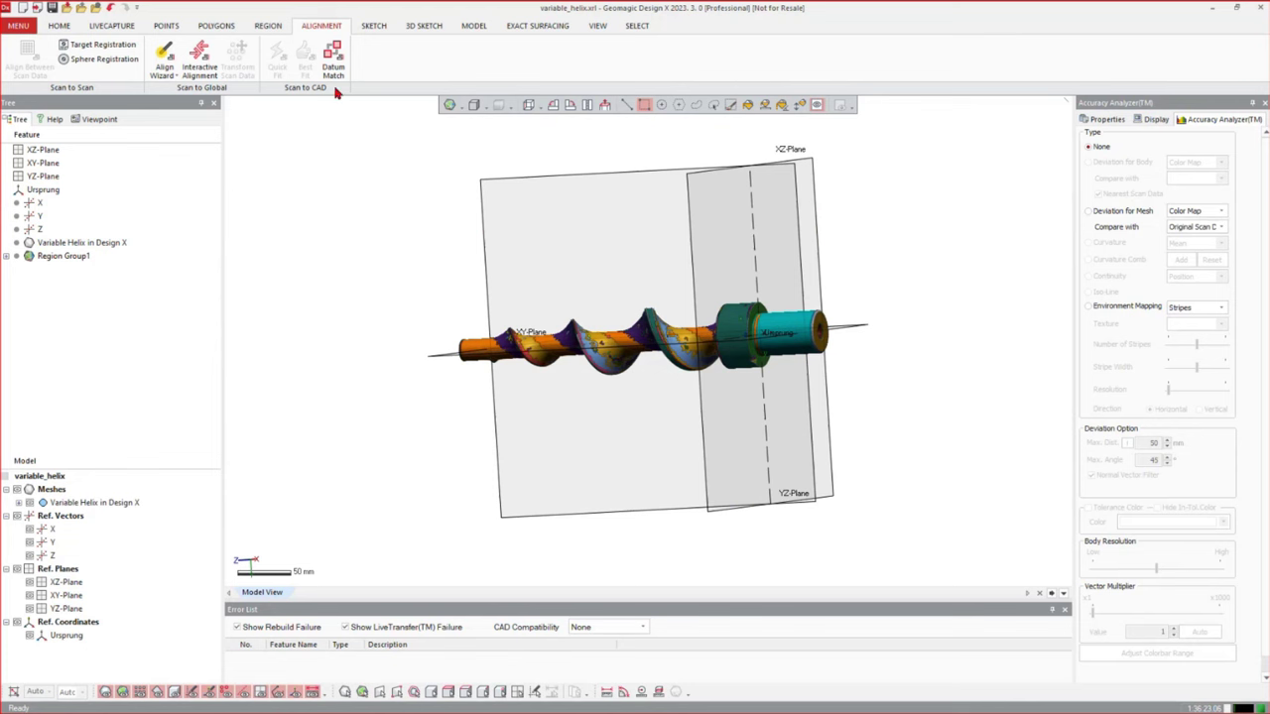
click(375, 27)
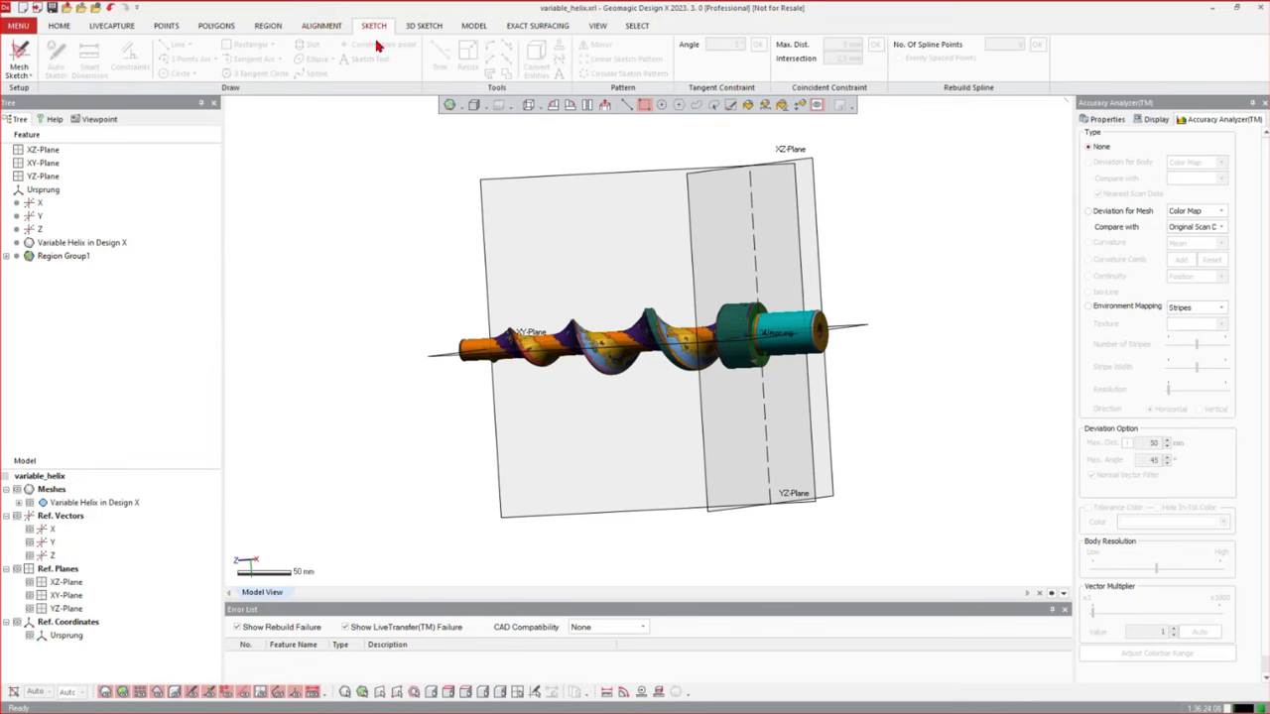
click(18, 58)
click(513, 211)
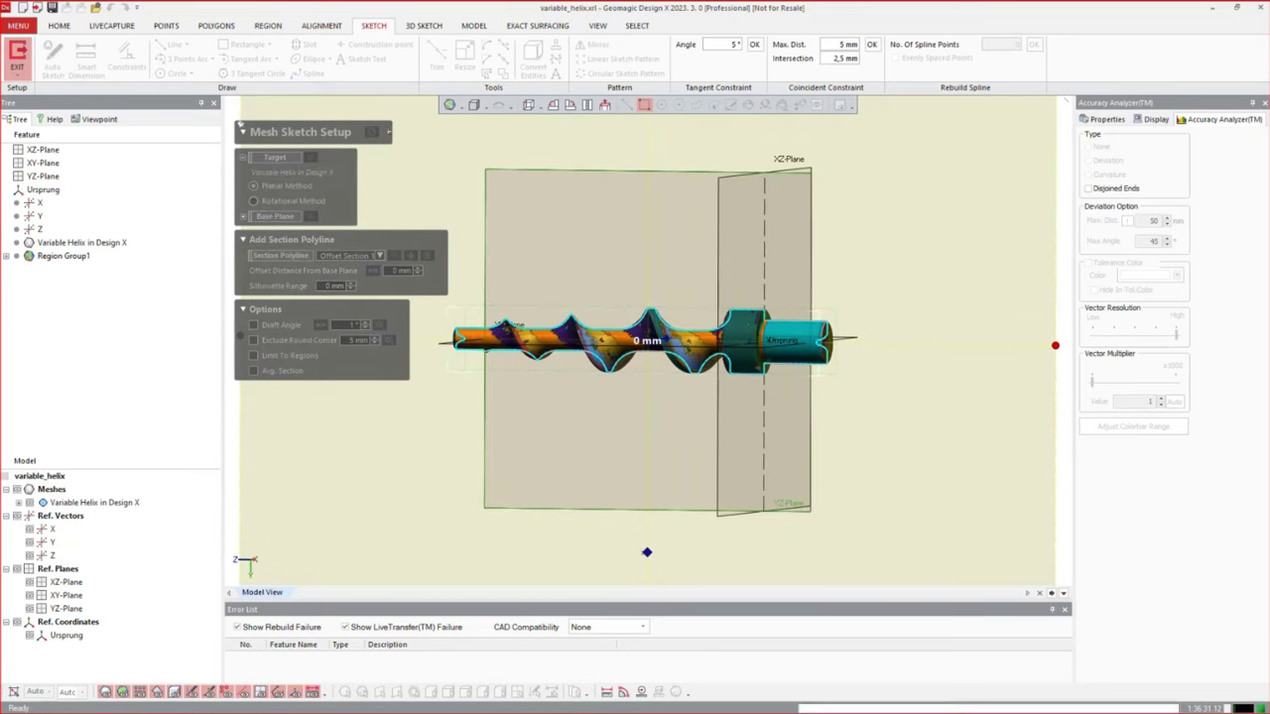
click(393, 131)
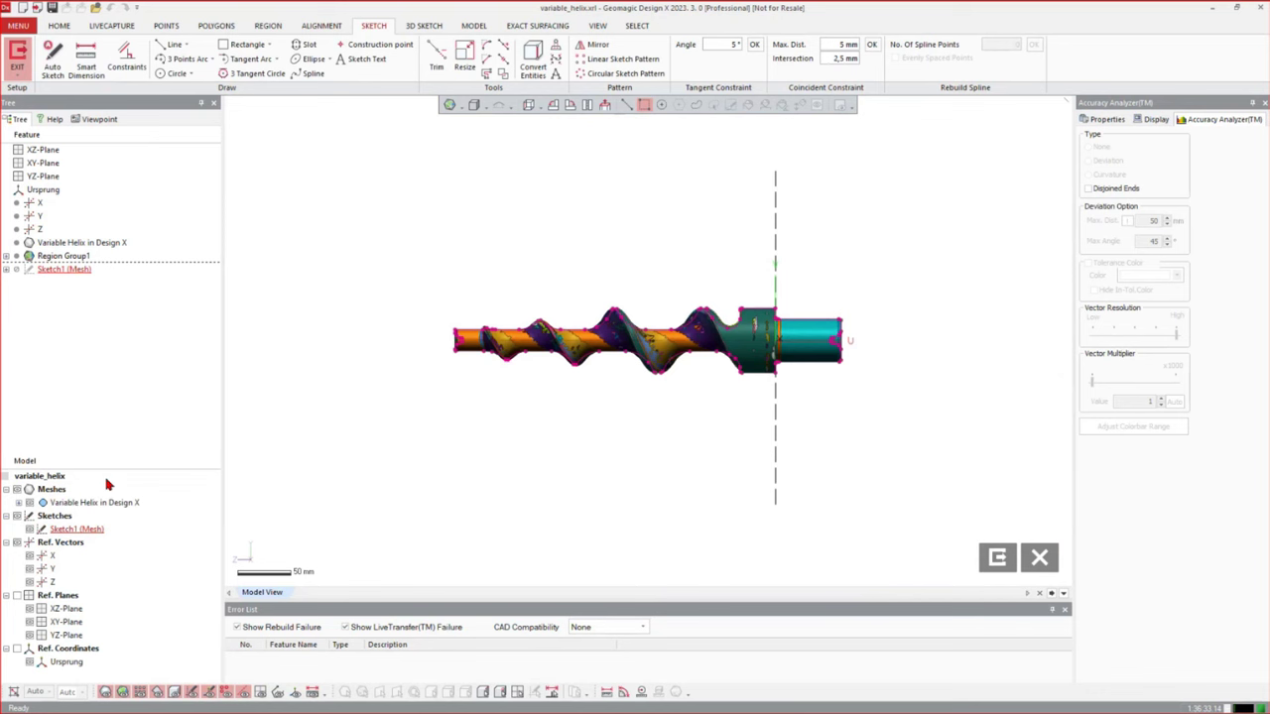
Hide the mesh and convert the Z axis into a construction line extended past both ends of the screw section
click(30, 503)
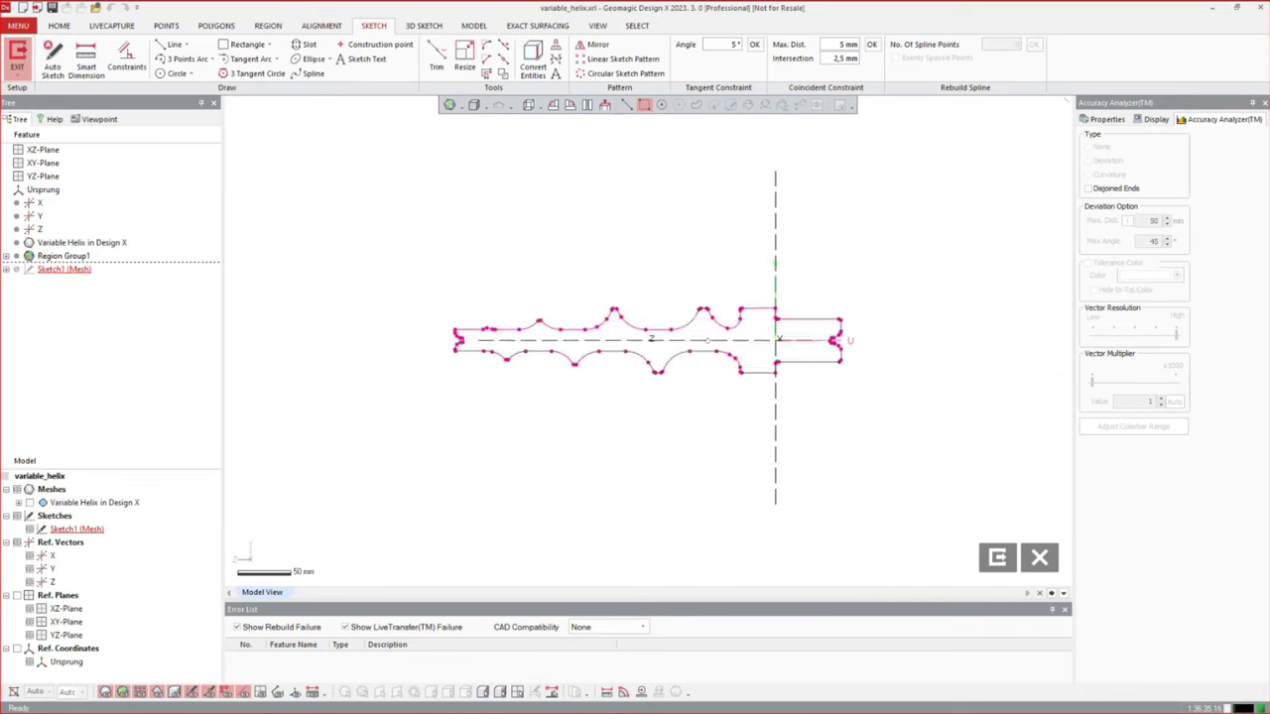
right_click(688, 341)
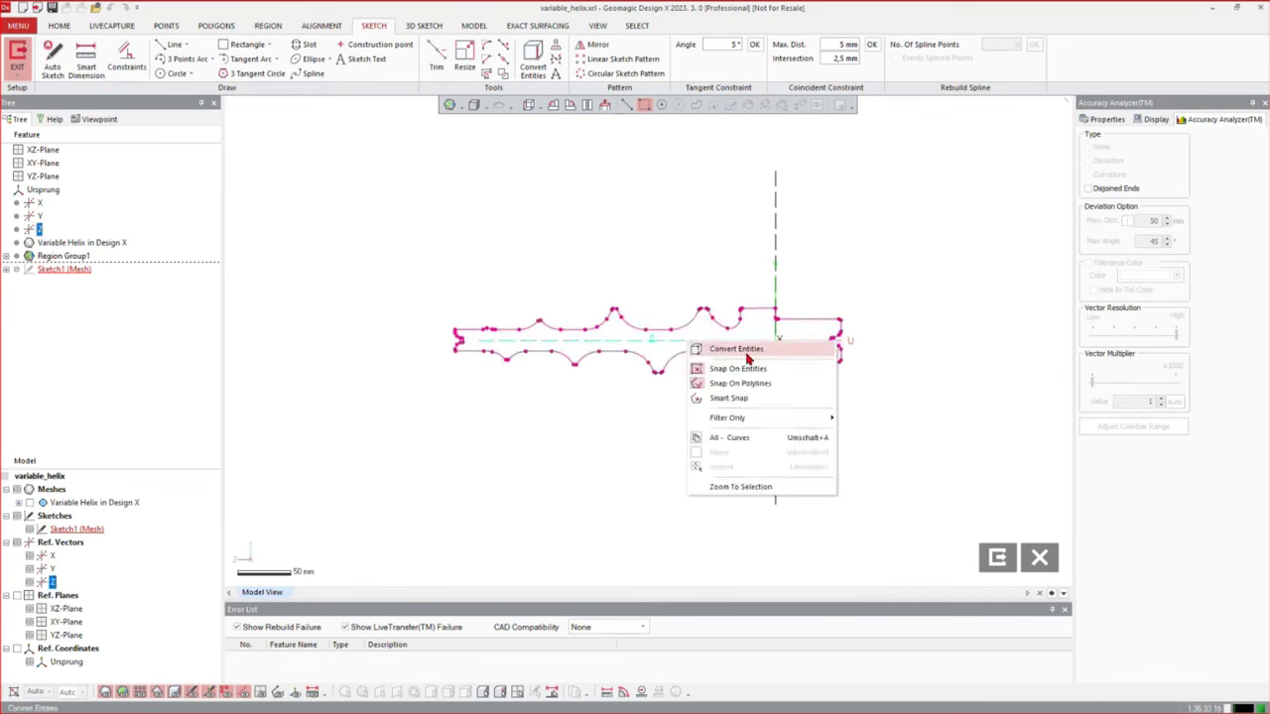
click(744, 350)
drag(480, 340, 370, 340)
right_click(389, 340)
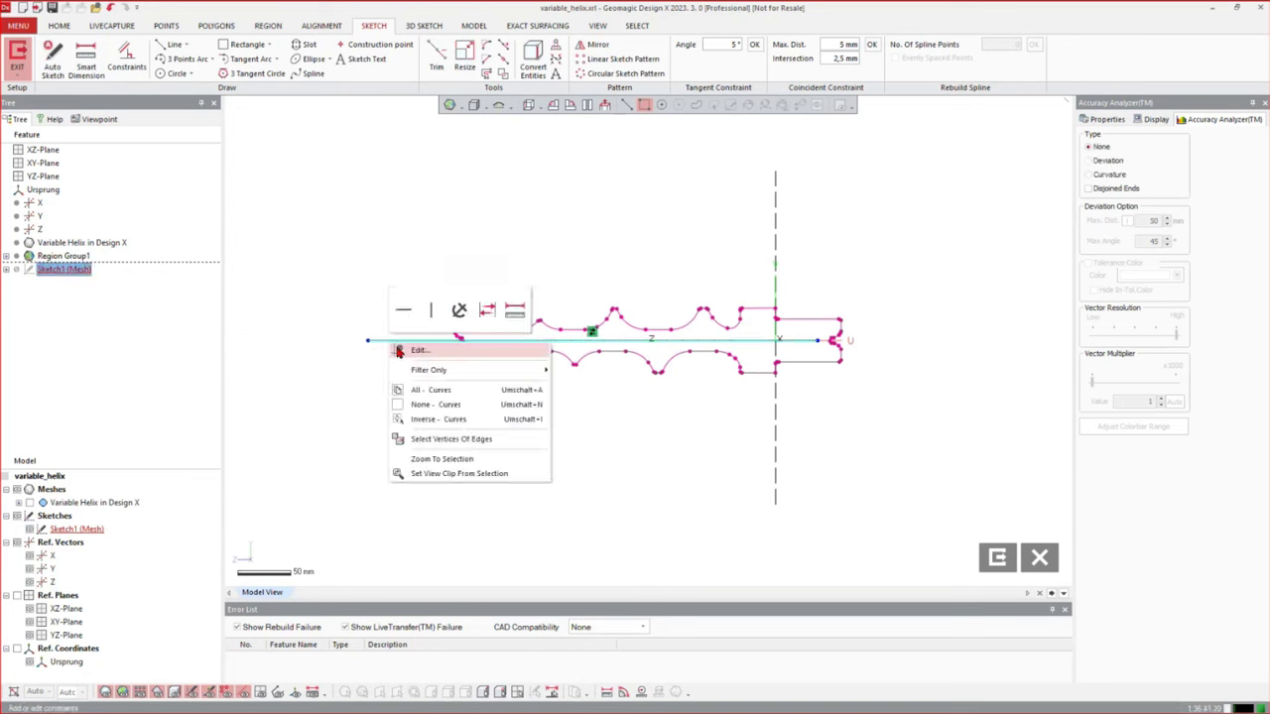
click(486, 311)
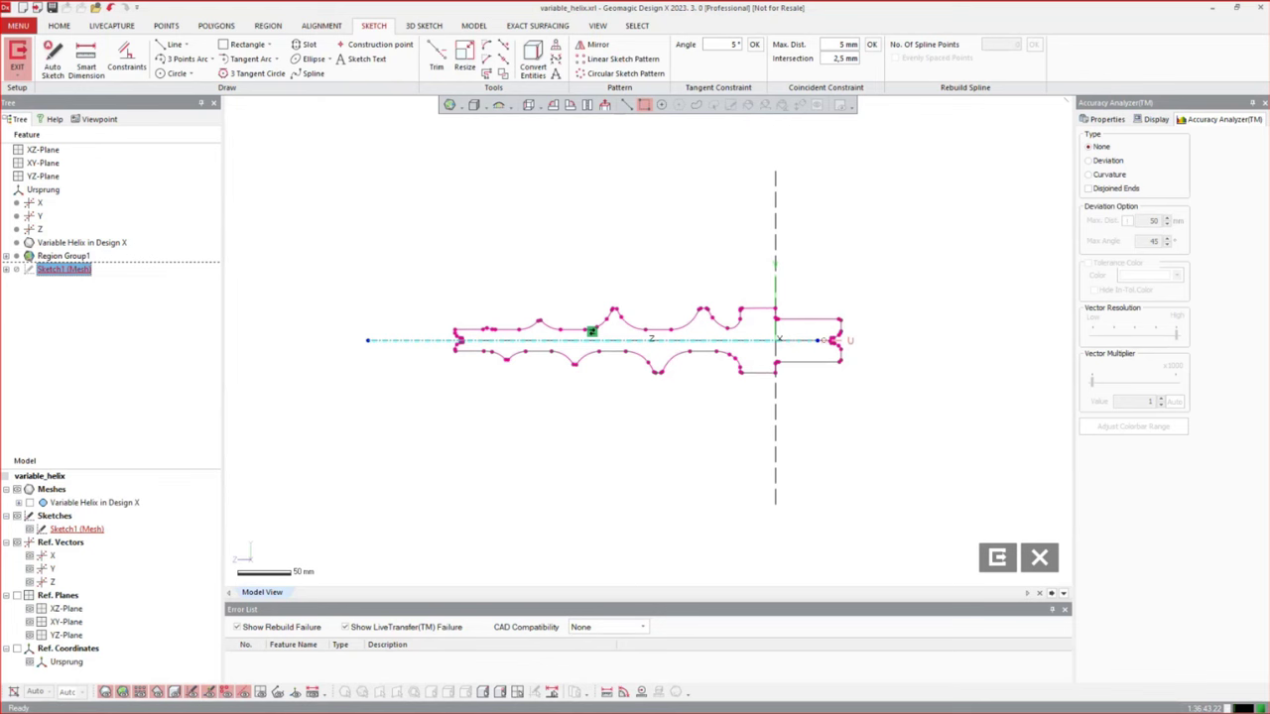
drag(817, 341, 972, 340)
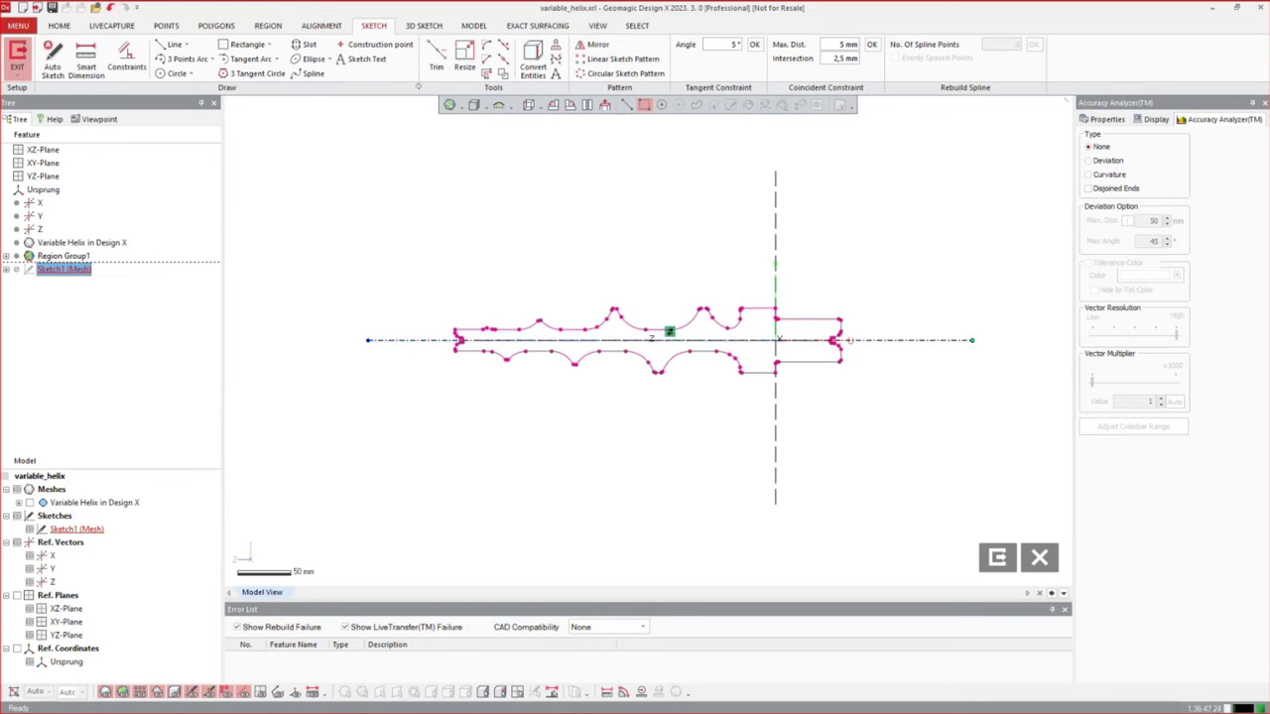
Sketch three overlapping rectangles across the axis over the screw section, the collar (about 85 by 85 mm) and the shaft end
click(247, 44)
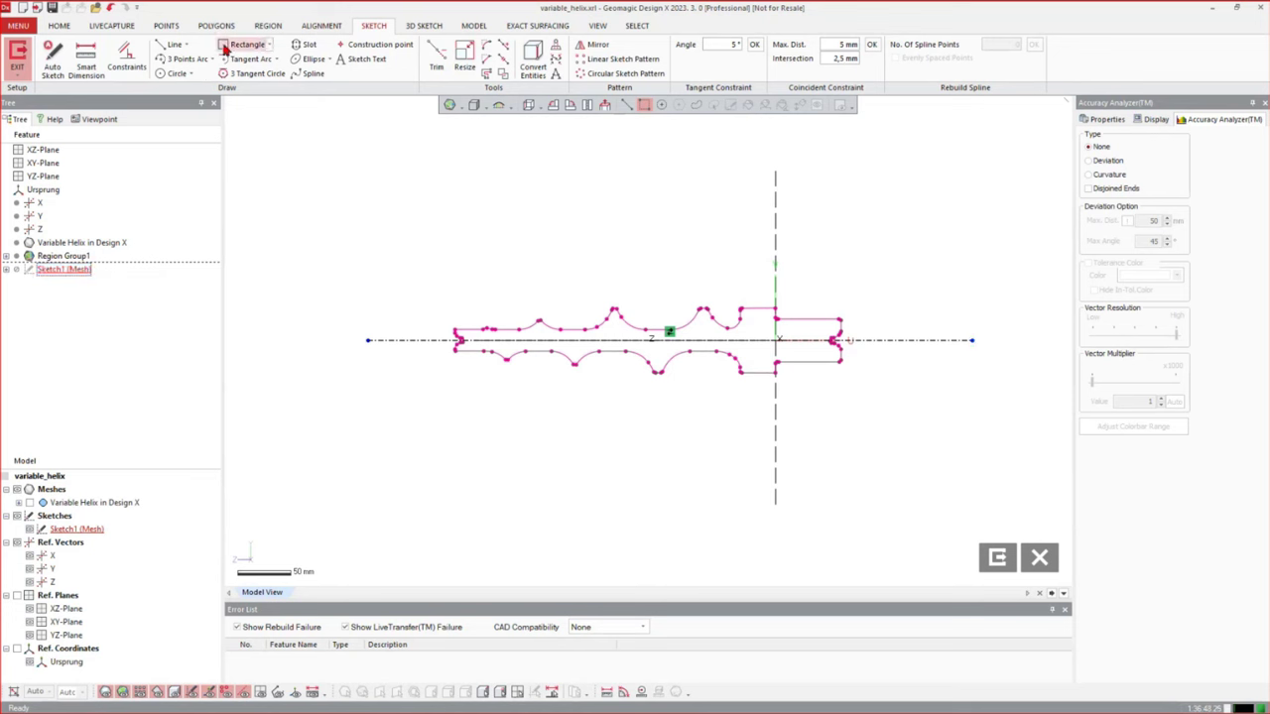
click(420, 383)
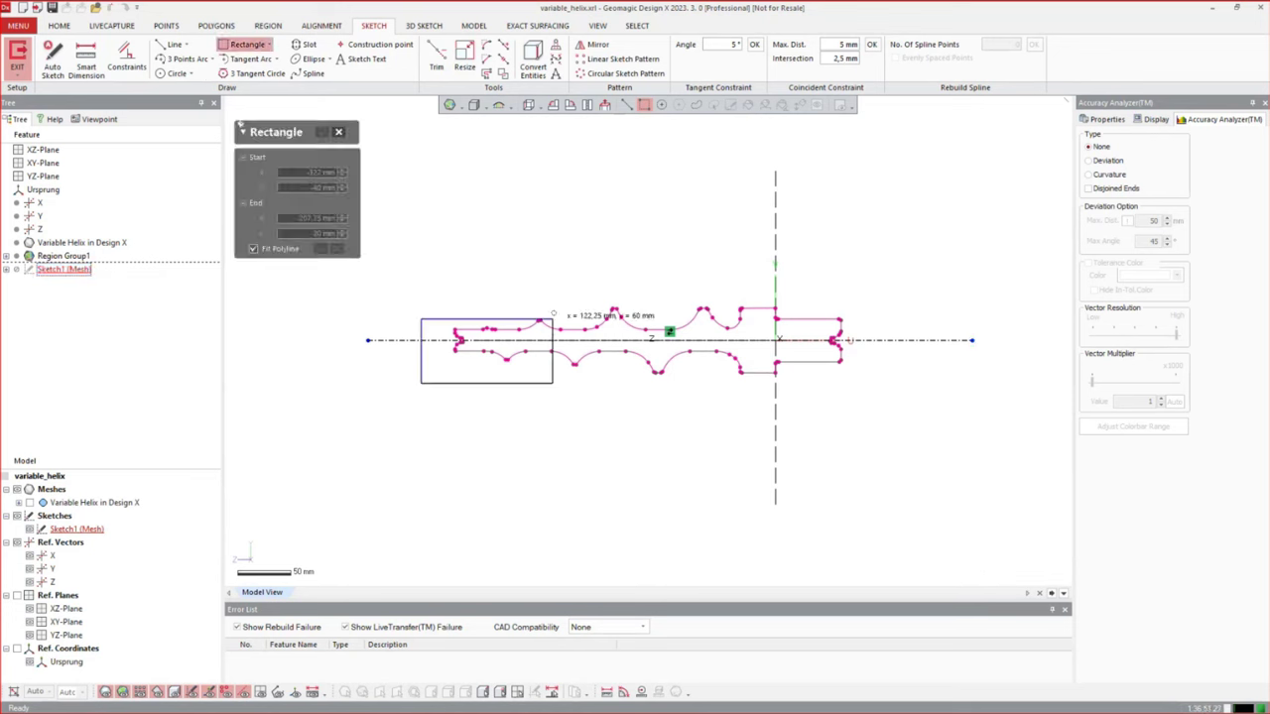
click(751, 296)
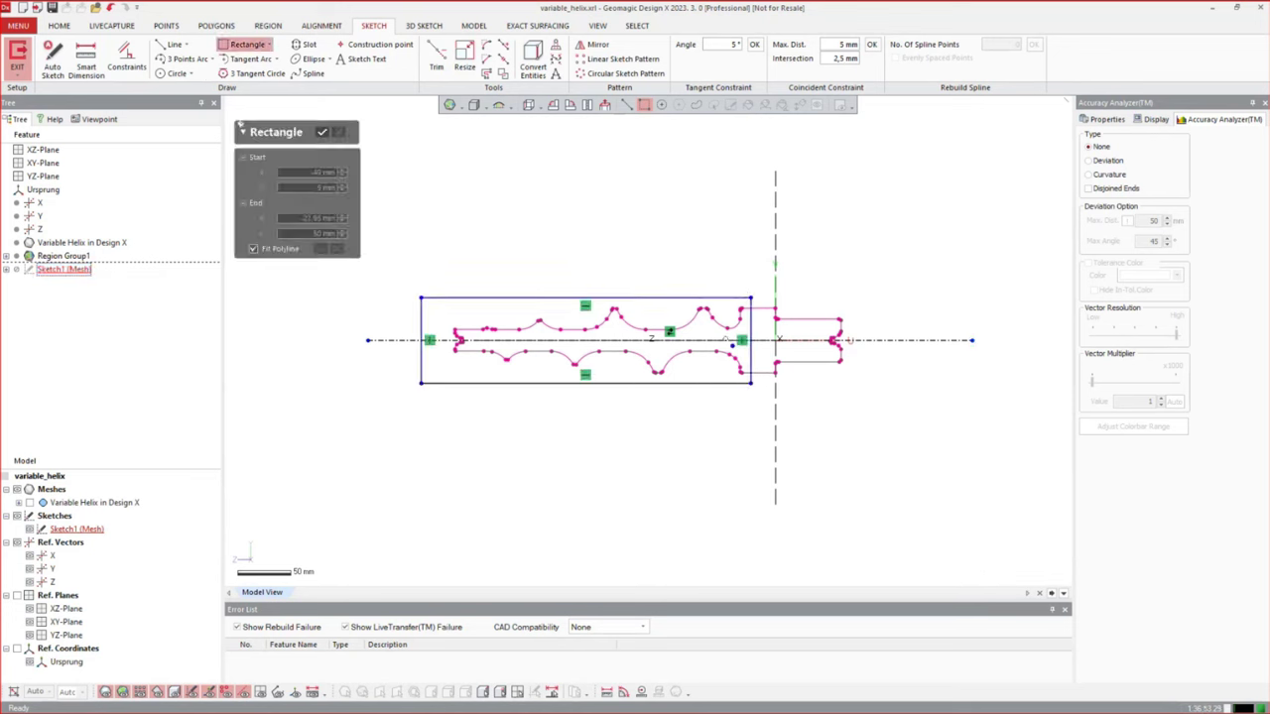
click(714, 360)
click(806, 267)
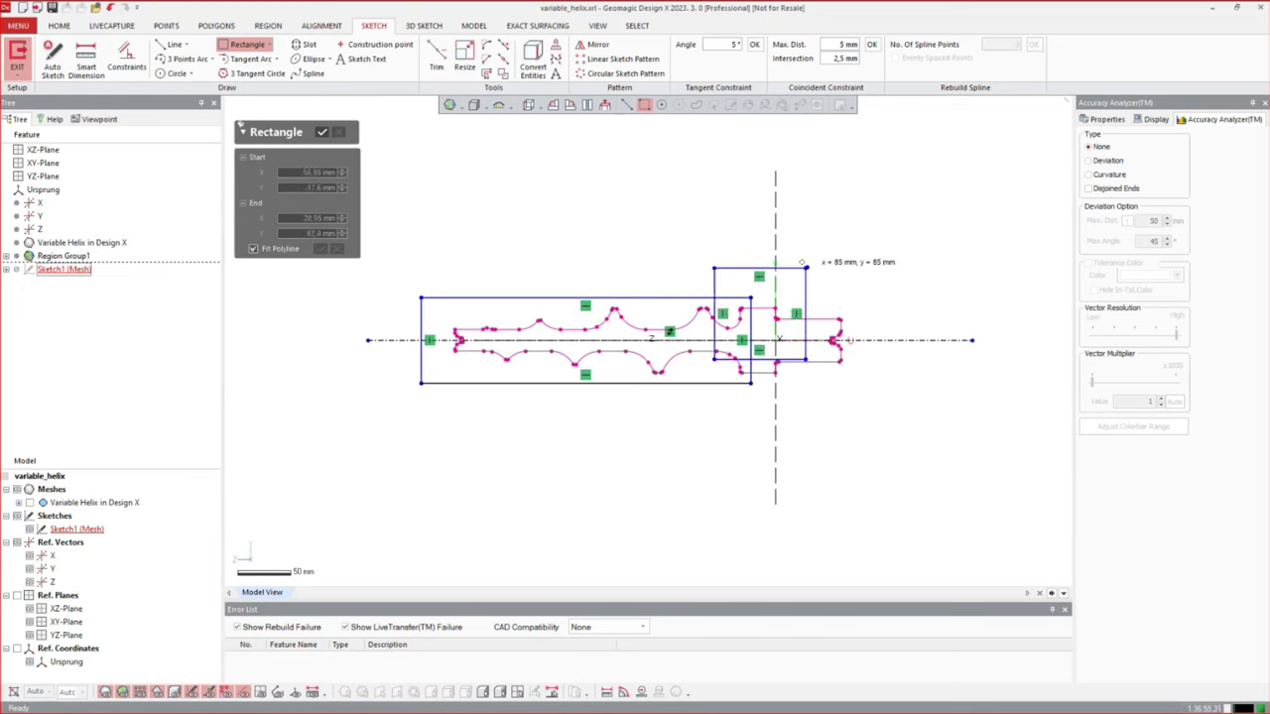
click(785, 352)
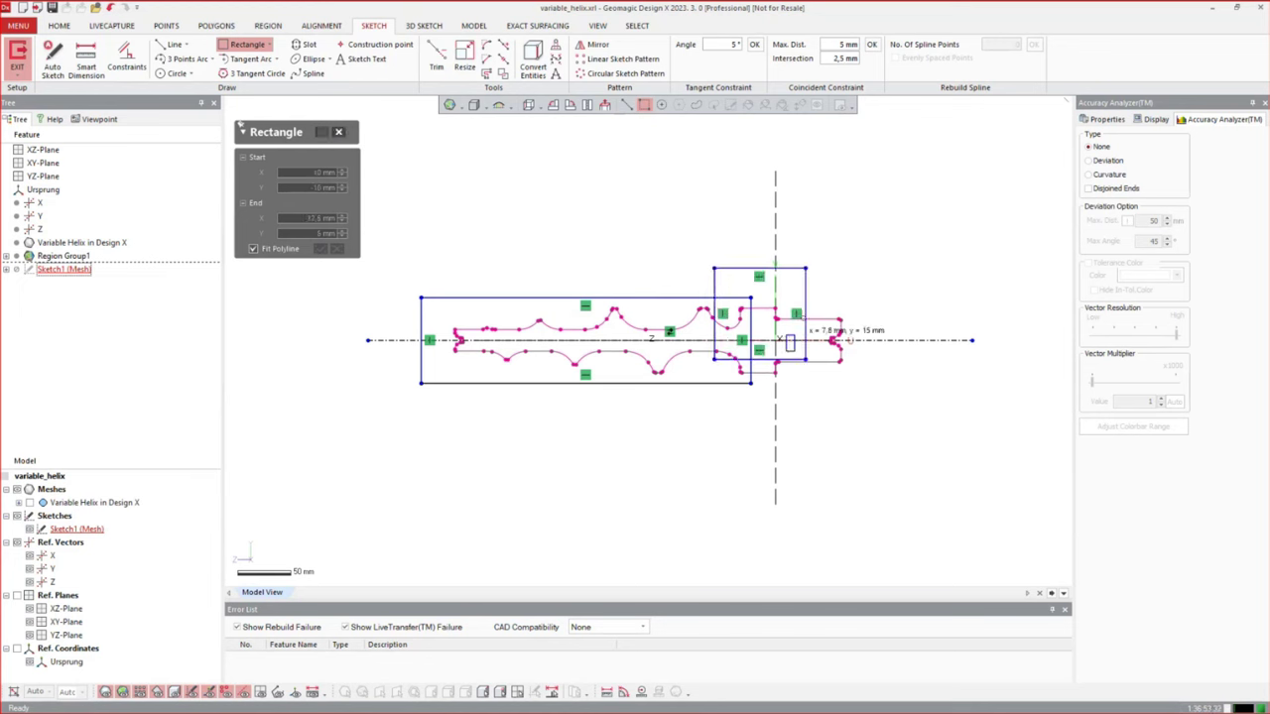
click(900, 314)
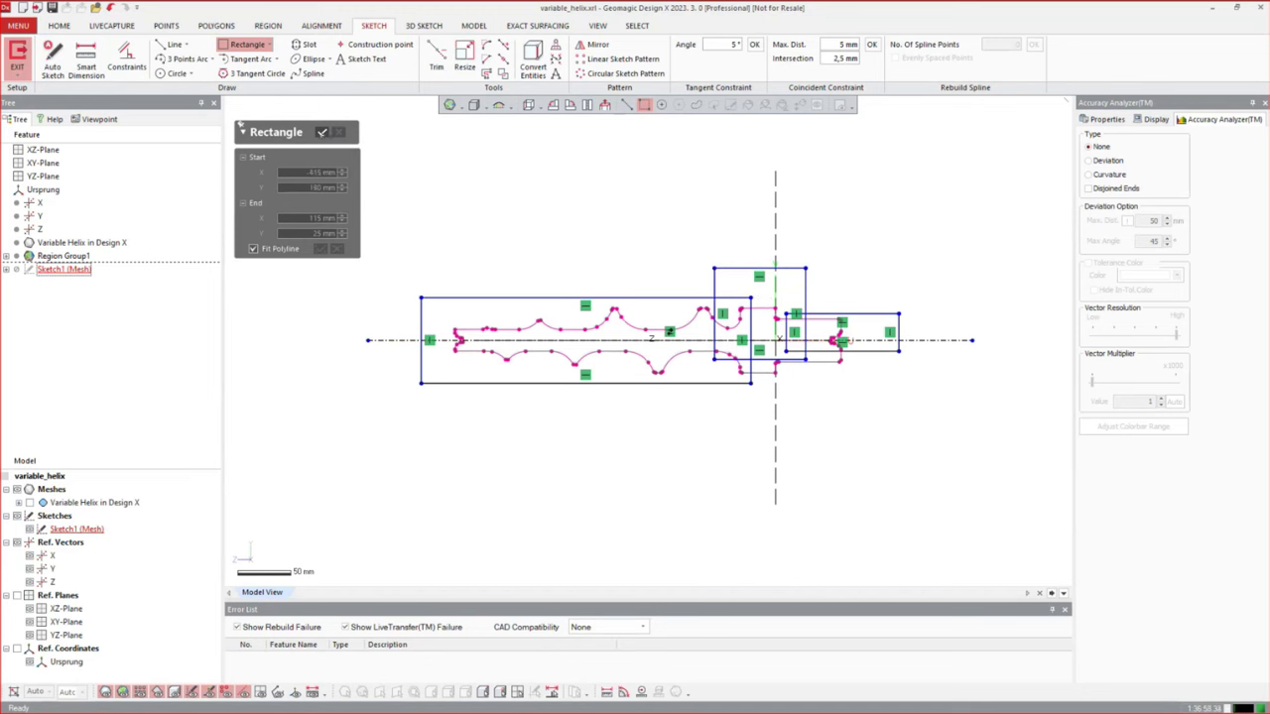
click(321, 132)
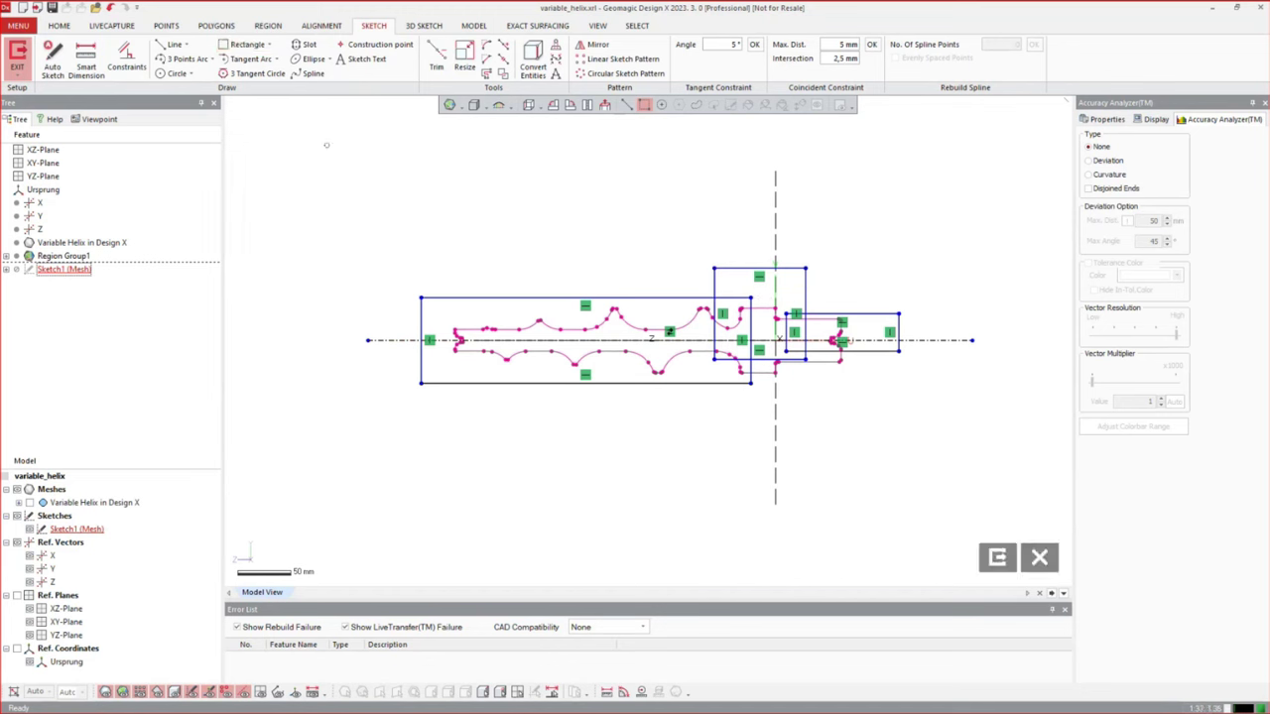
Power-trim the rectangles below the axis and inside their overlaps, leaving one stepped outline above the axis
click(437, 56)
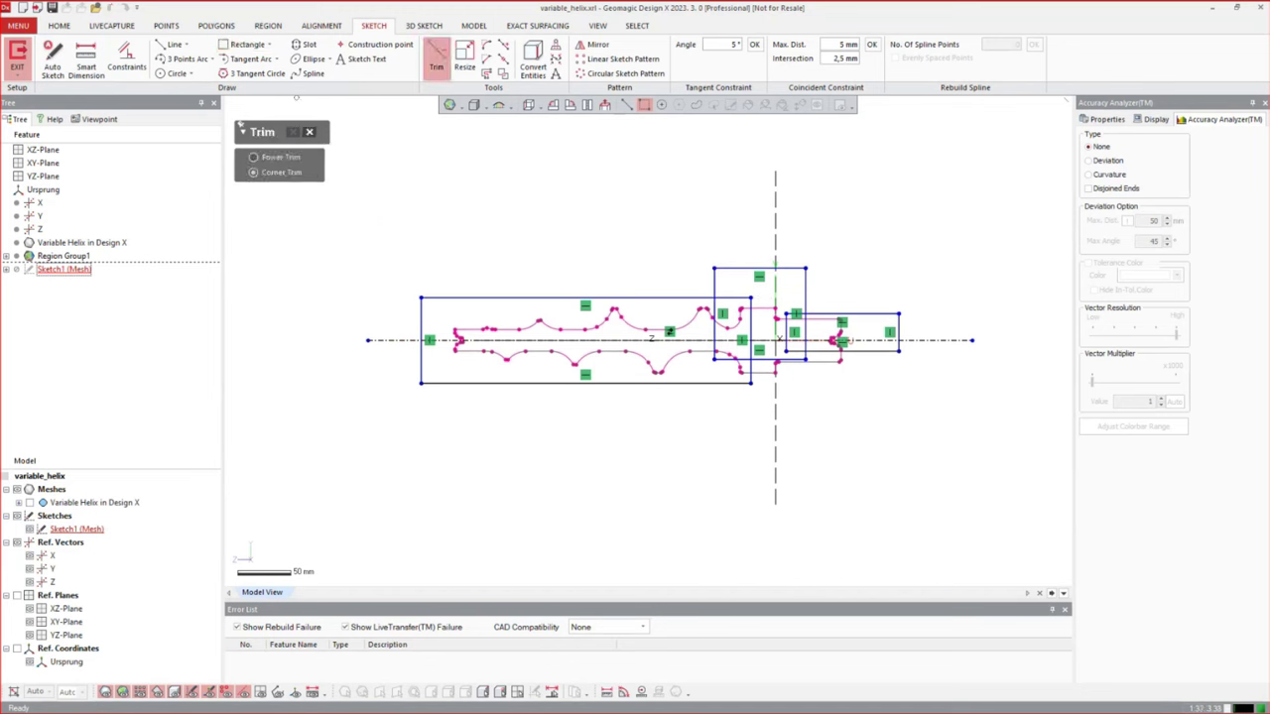
drag(375, 350, 438, 380)
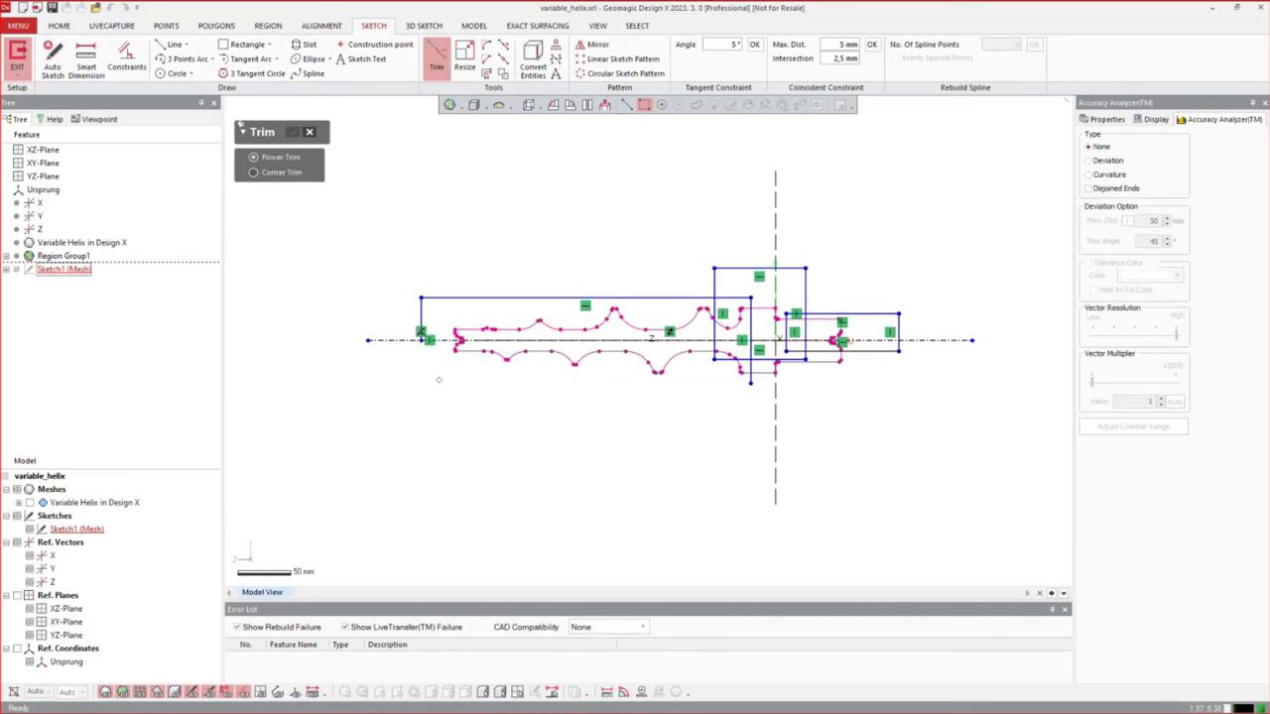
mouse_move(721, 368)
mouse_down()
mouse_move(740, 351)
mouse_move(766, 367)
mouse_move(700, 355)
mouse_move(721, 353)
mouse_up()
scroll(841, 340, up, 3)
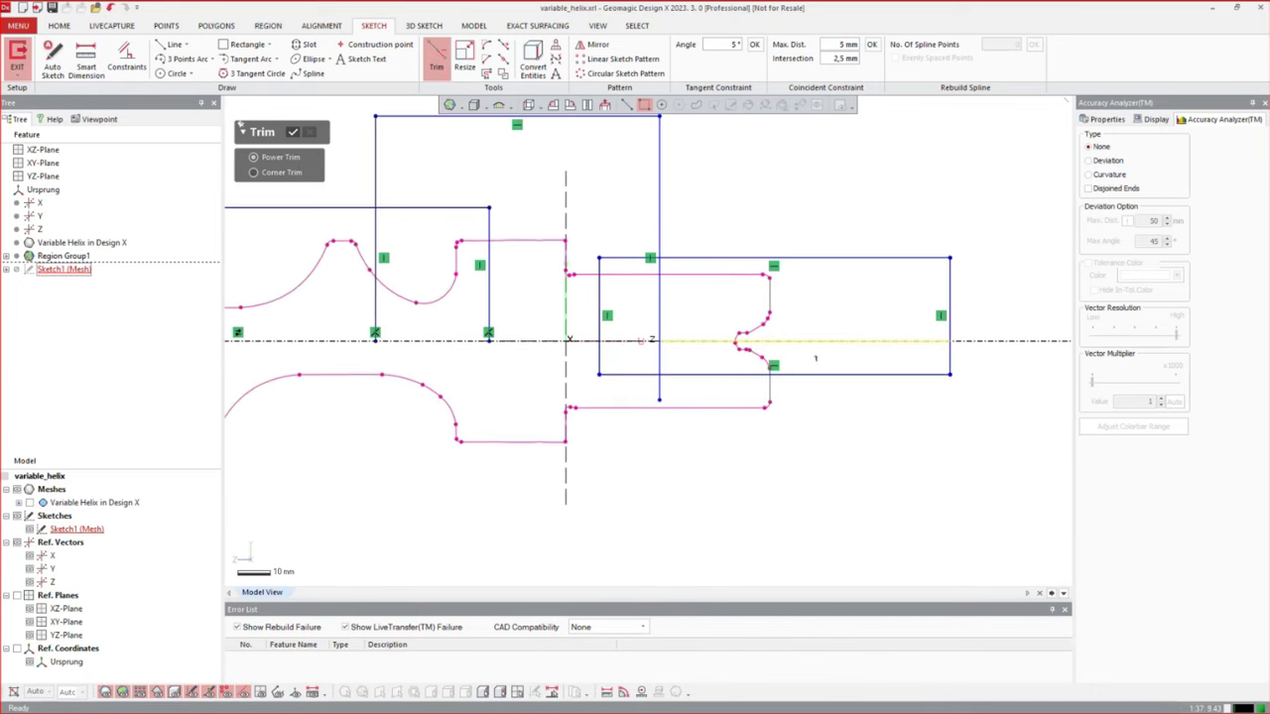
mouse_move(737, 363)
mouse_down()
mouse_move(637, 375)
mouse_move(913, 368)
mouse_up()
mouse_move(672, 287)
mouse_down()
mouse_move(610, 278)
mouse_move(665, 285)
mouse_up()
mouse_move(540, 231)
mouse_down()
mouse_move(436, 204)
mouse_move(366, 243)
mouse_up()
key(Escape)
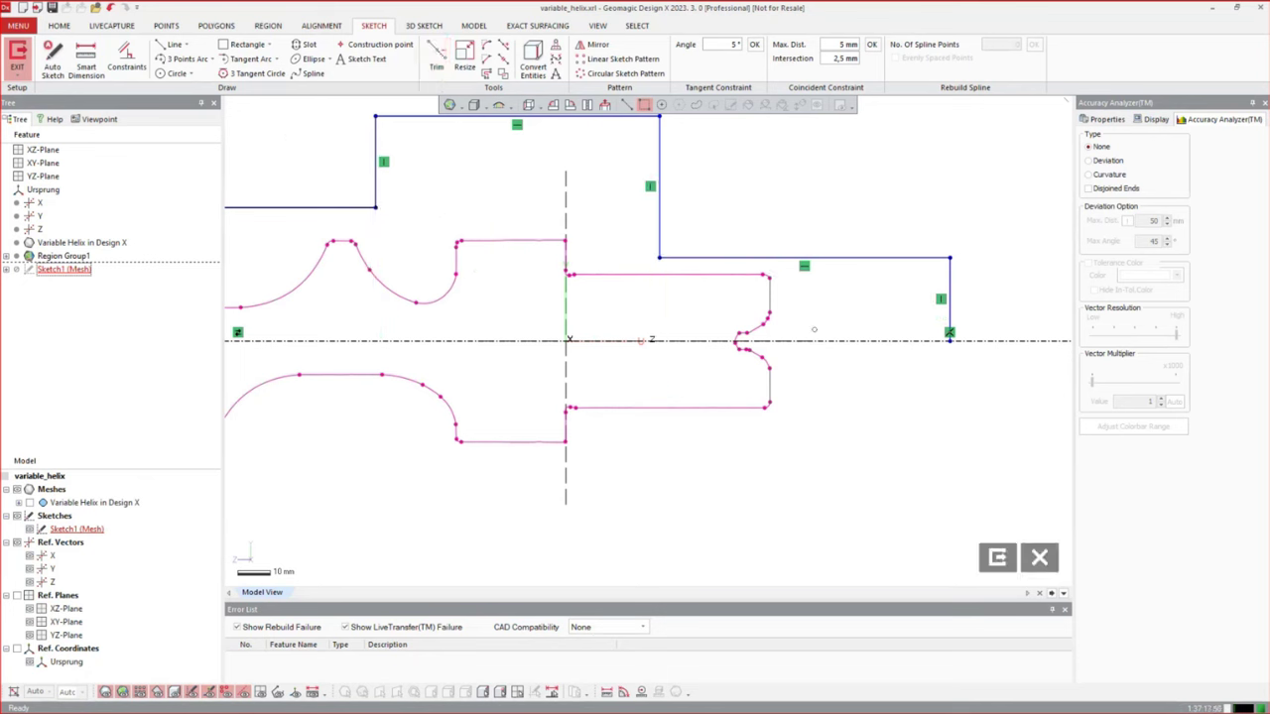
Move the shaft line, the collar's shaft-side face and the collar's outer line onto the mesh section curve
drag(695, 257, 638, 254)
scroll(654, 207, down, 3)
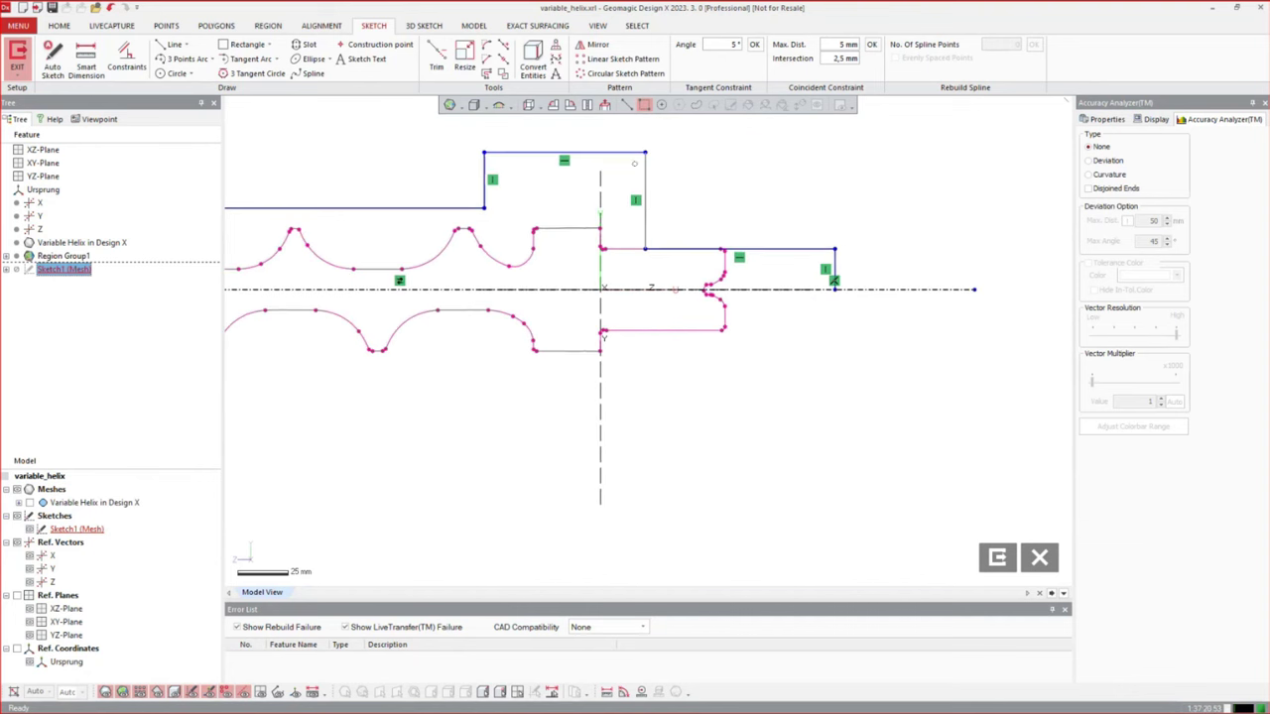
mouse_move(644, 151)
mouse_down()
mouse_move(620, 189)
mouse_move(566, 201)
mouse_move(572, 229)
mouse_up()
click(558, 152)
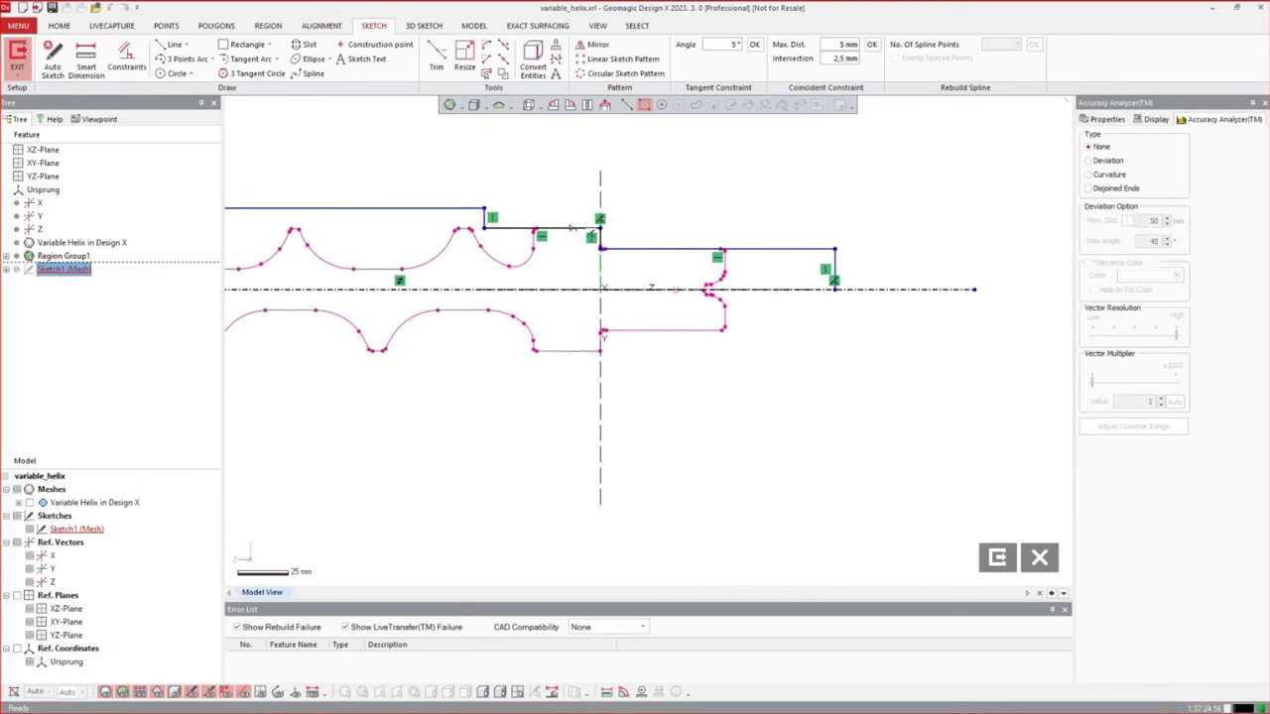
Move the core line onto the section's root diameter and the collar's screw-side face onto the section curve
drag(430, 208, 507, 274)
scroll(508, 244, up, 5)
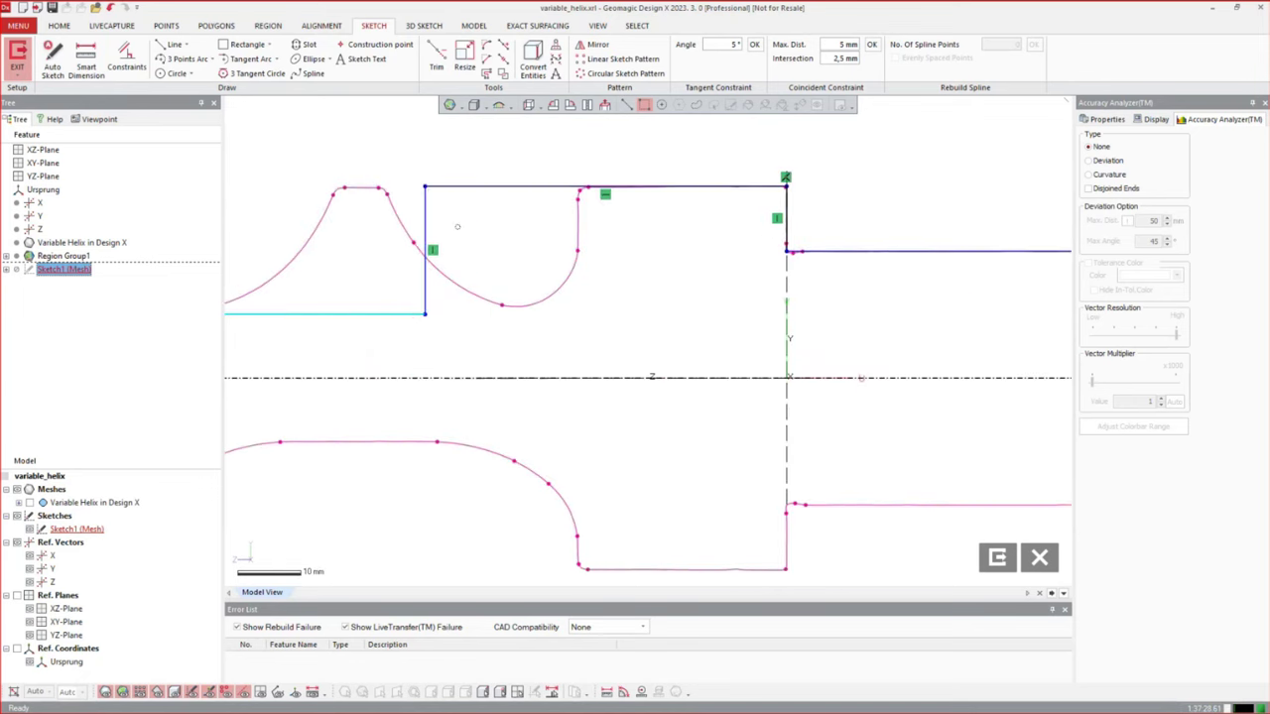
drag(426, 219, 595, 223)
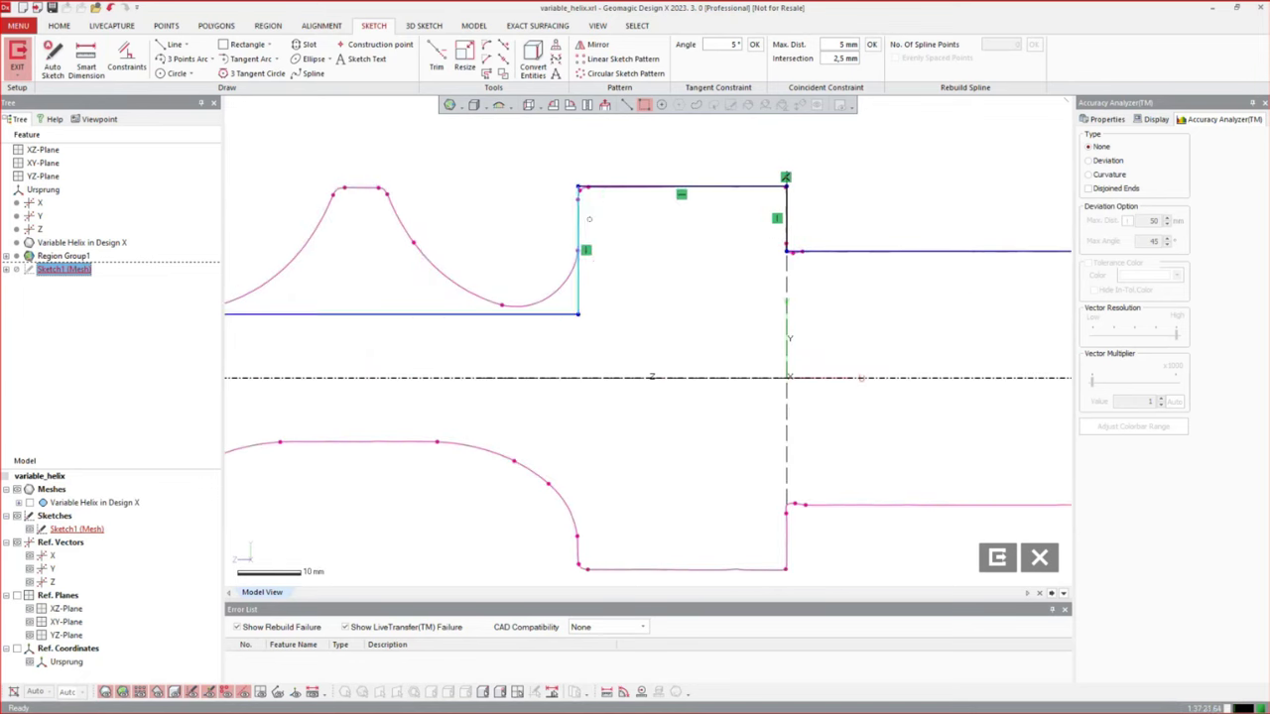
Move the end line at the screw's free end onto the section's end face and fine-adjust the core line's height
scroll(972, 208, down, 5)
scroll(802, 293, down, 3)
scroll(476, 277, up, 5)
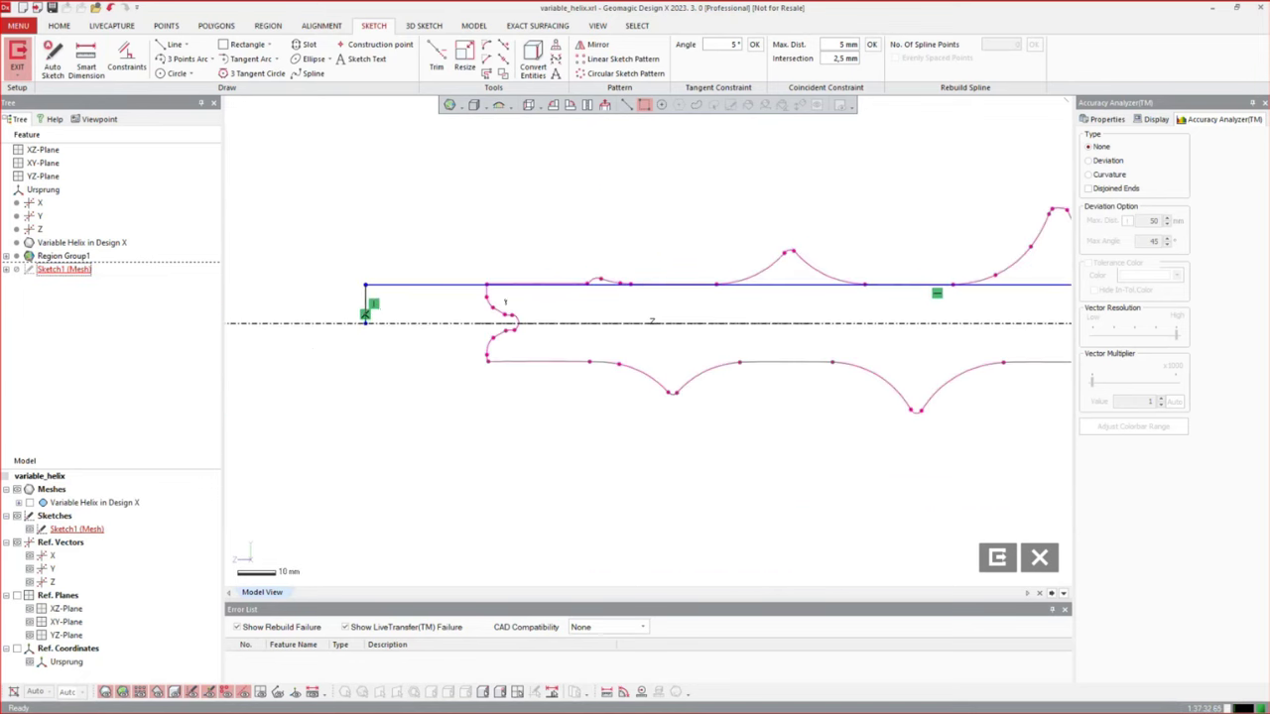
scroll(376, 290, up, 4)
drag(359, 298, 604, 297)
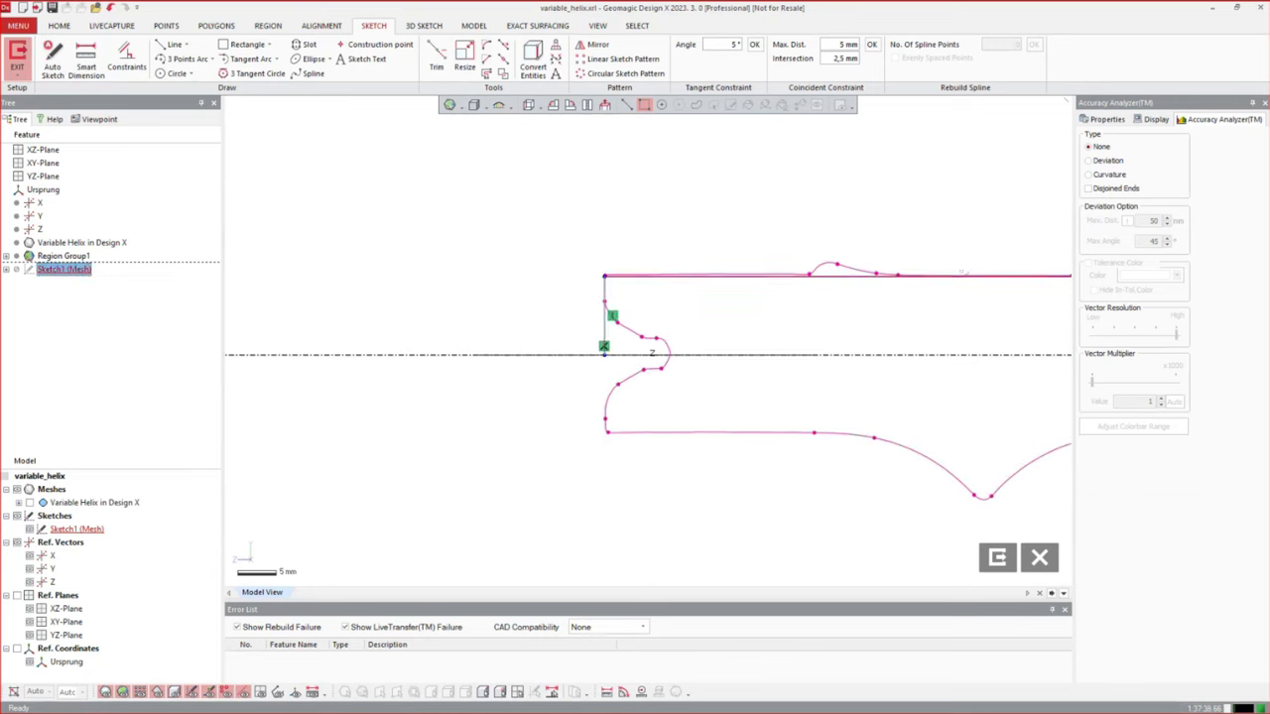
click(952, 283)
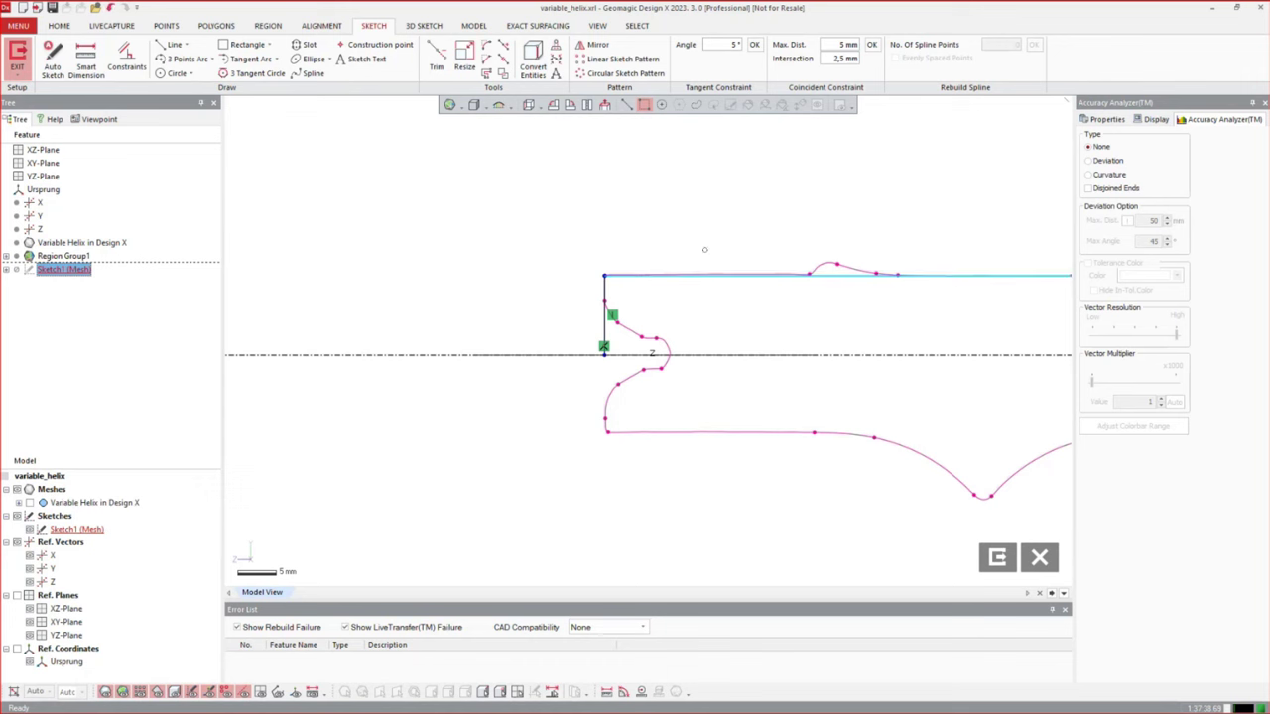
click(604, 212)
Move the shaft's end line back onto the end face of the mesh section
scroll(359, 283, down, 4)
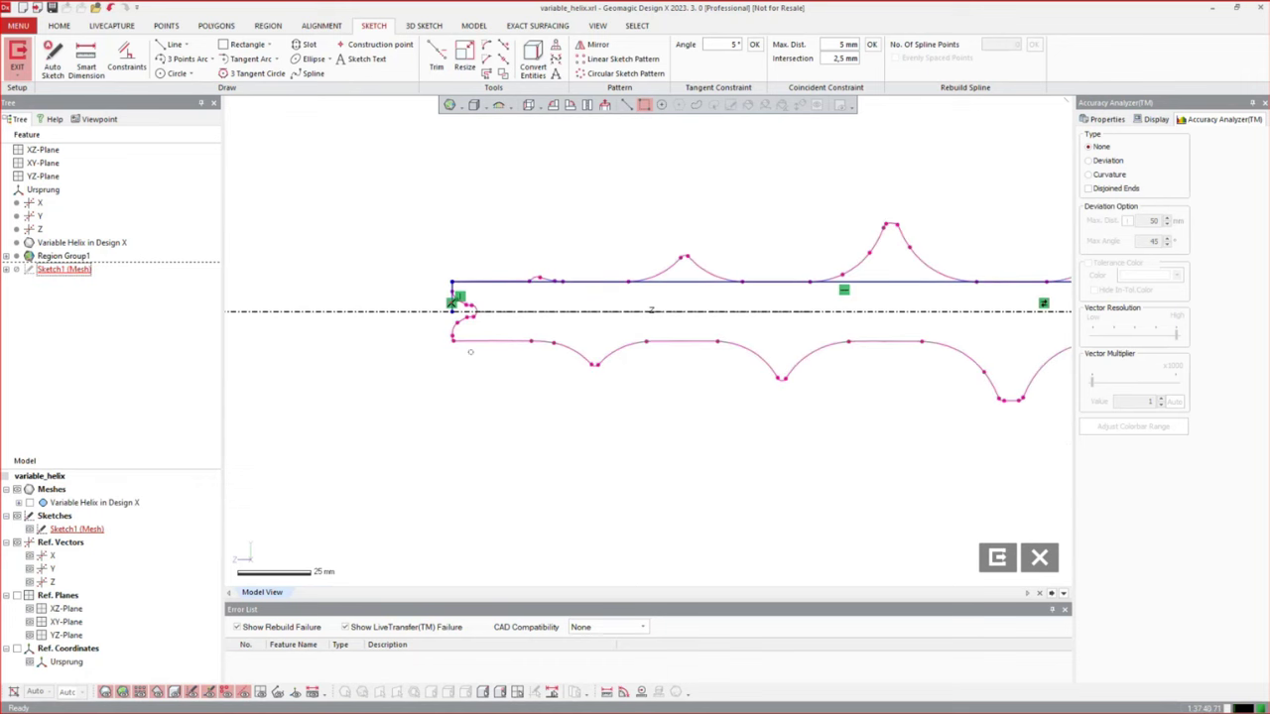
scroll(468, 347, down, 4)
scroll(823, 310, up, 4)
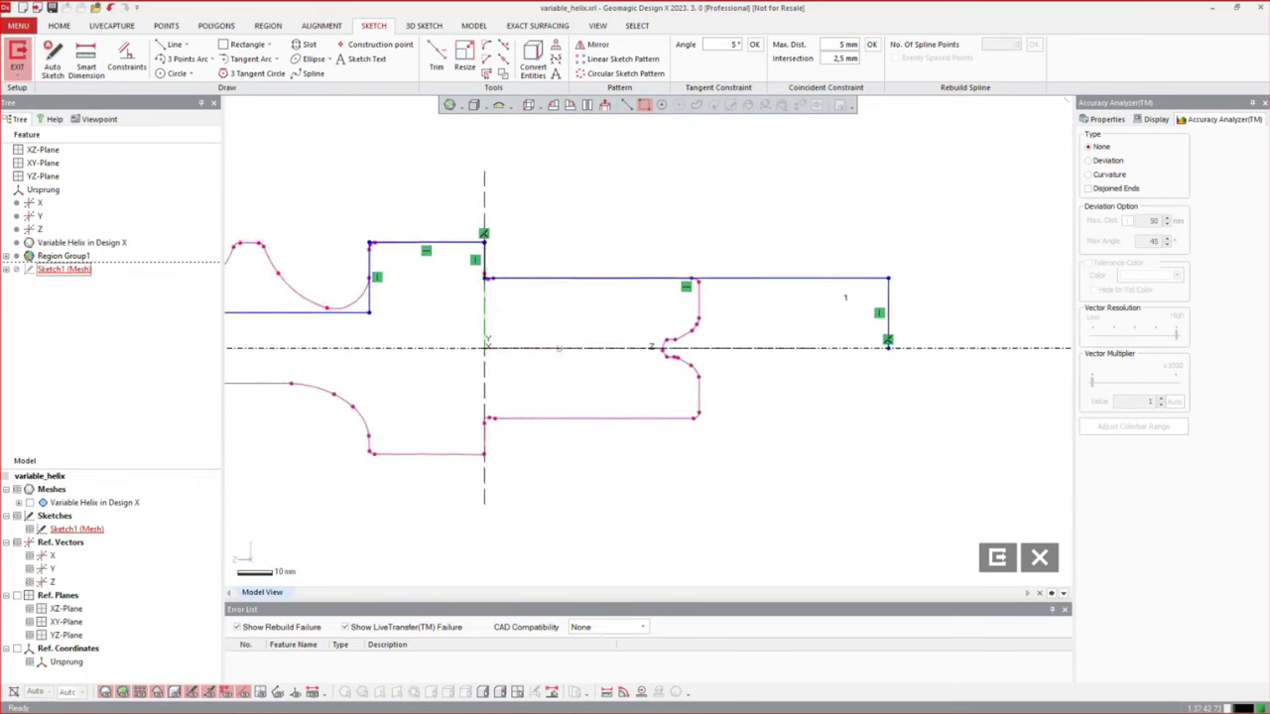
mouse_move(927, 287)
mouse_down()
mouse_move(593, 301)
mouse_move(751, 305)
mouse_move(855, 298)
mouse_move(483, 294)
mouse_up()
click(917, 287)
click(500, 264)
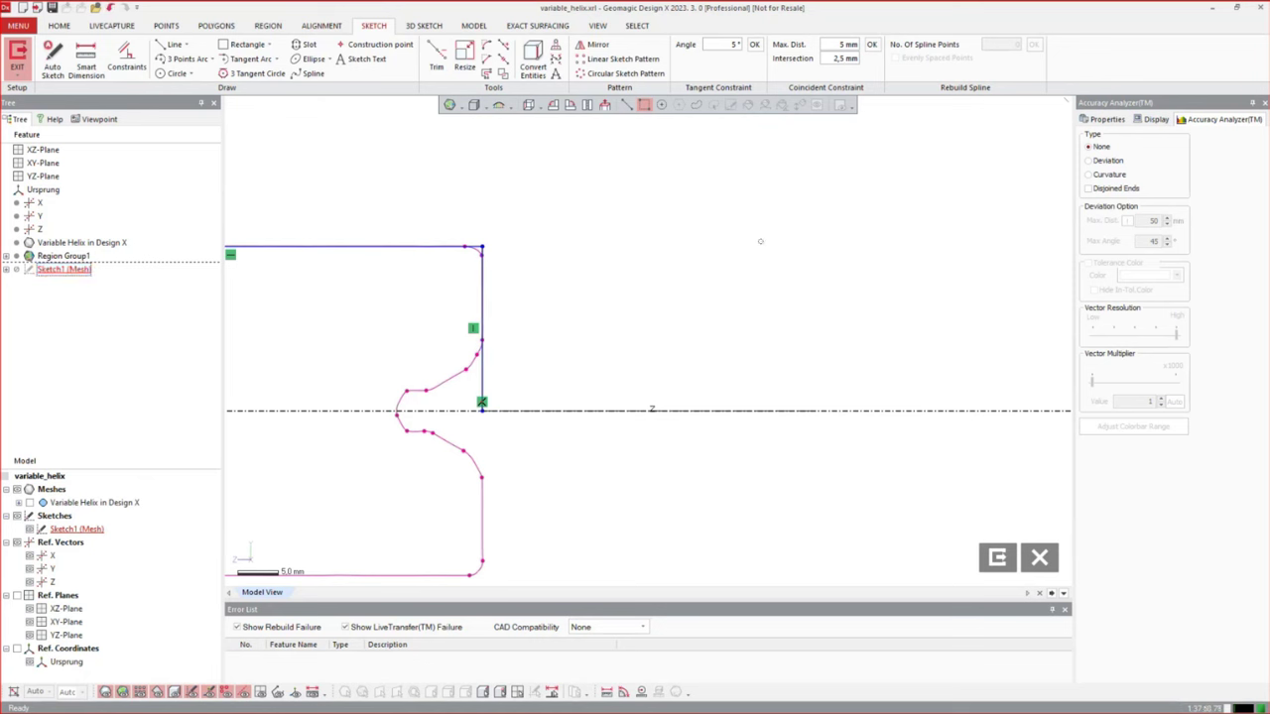
Chamfer the outer corner at the shaft's end with a distance of 1 mm and an angle of 45°
click(487, 60)
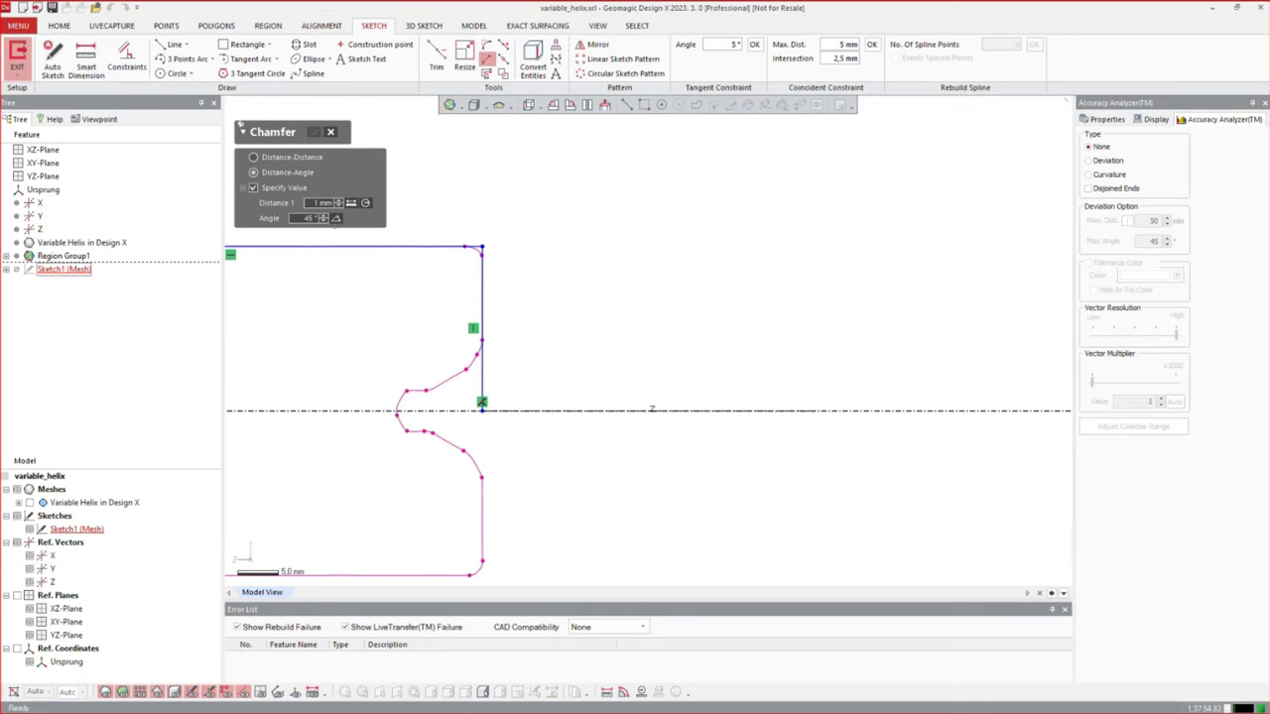
click(359, 244)
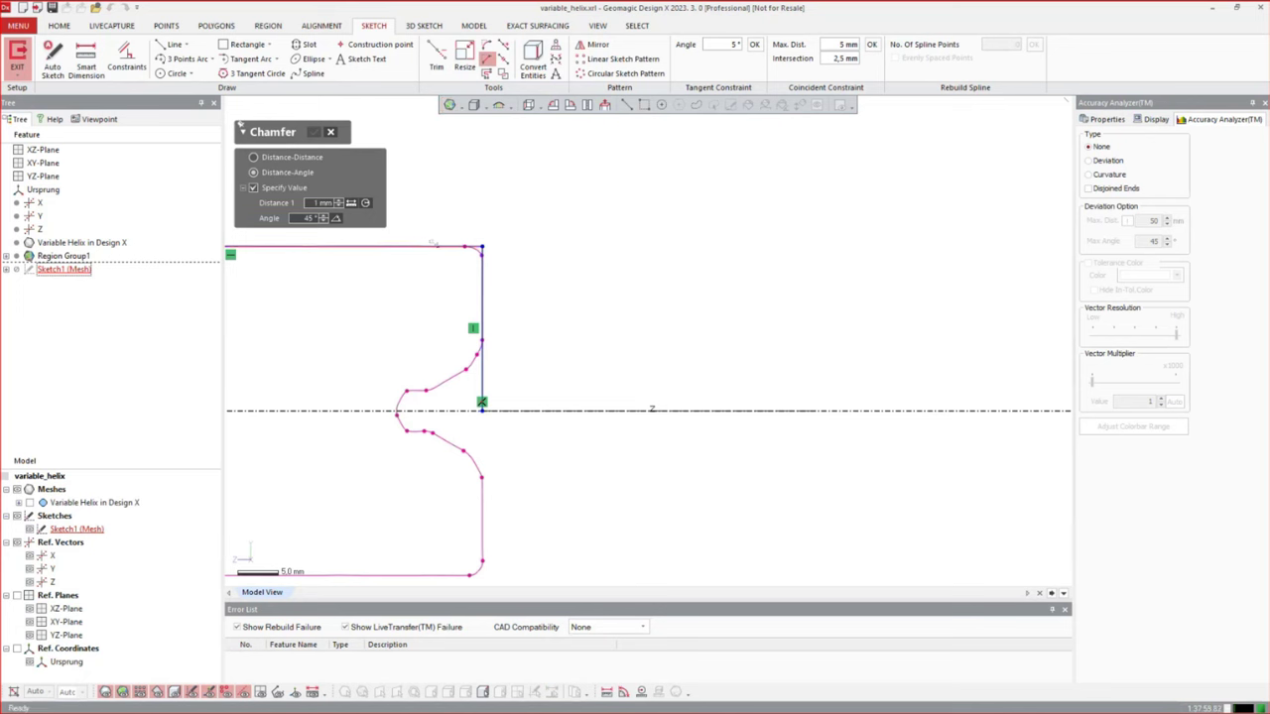
click(476, 279)
key(Escape)
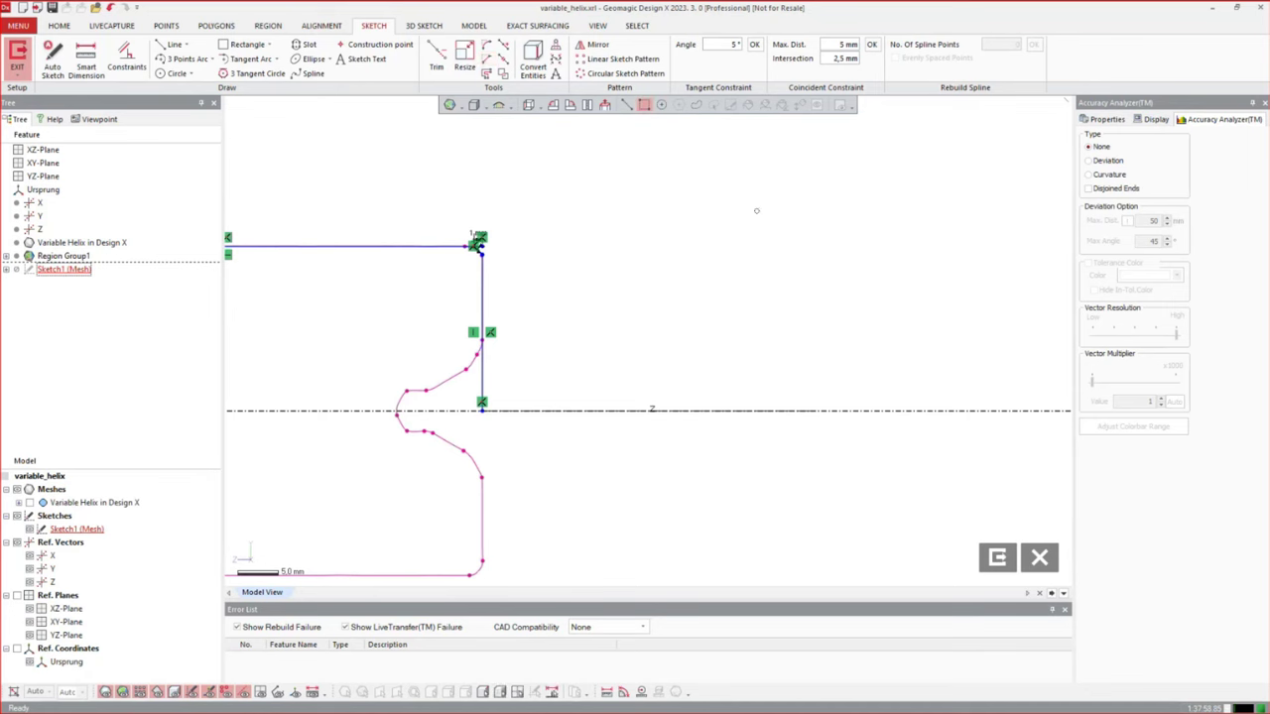
Draw a three-segment undercut polyline at the collar-shaft corner: a steep flank about 4.7 mm long, a horizontal floor and a sloped run-out
scroll(794, 215, down, 5)
scroll(542, 226, up, 10)
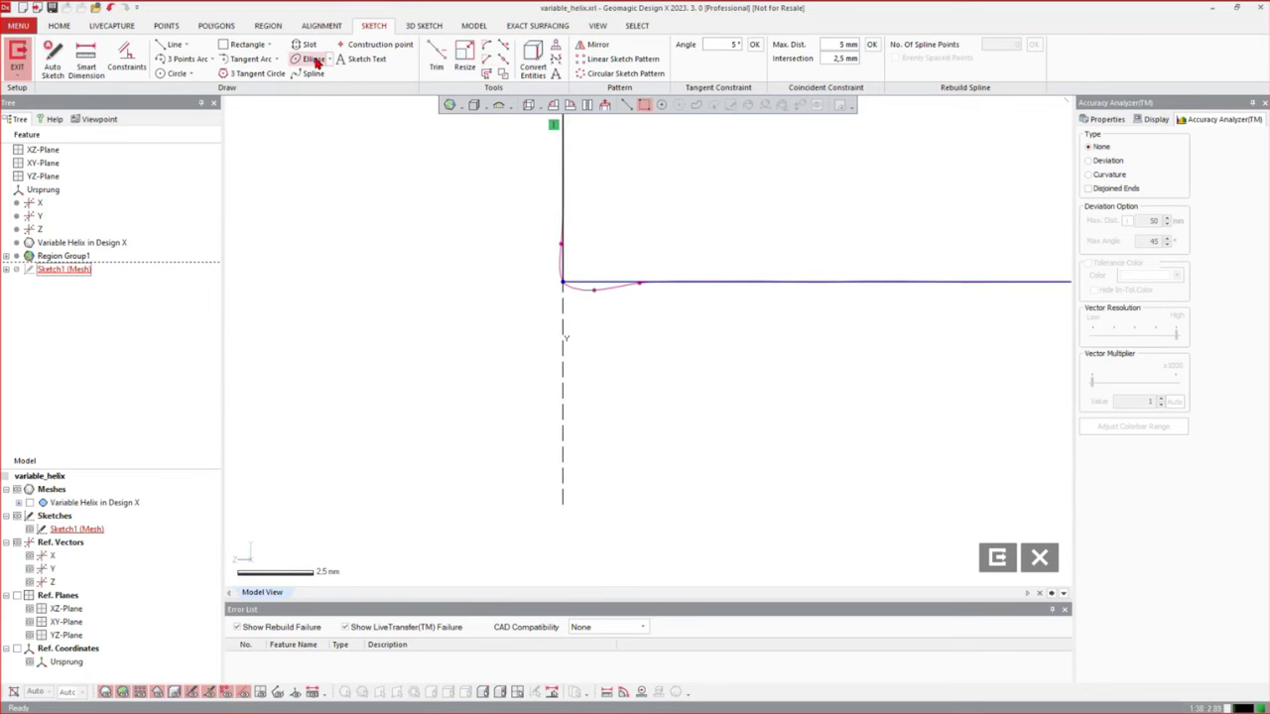
click(159, 46)
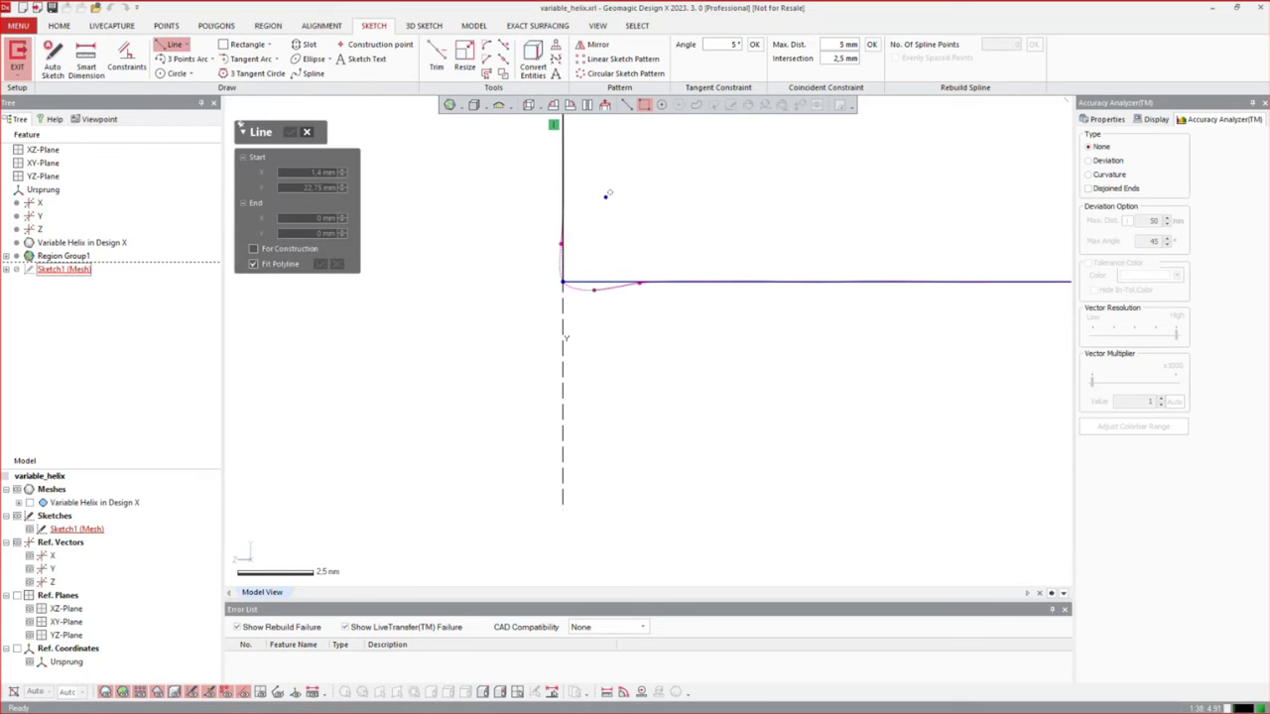
click(573, 155)
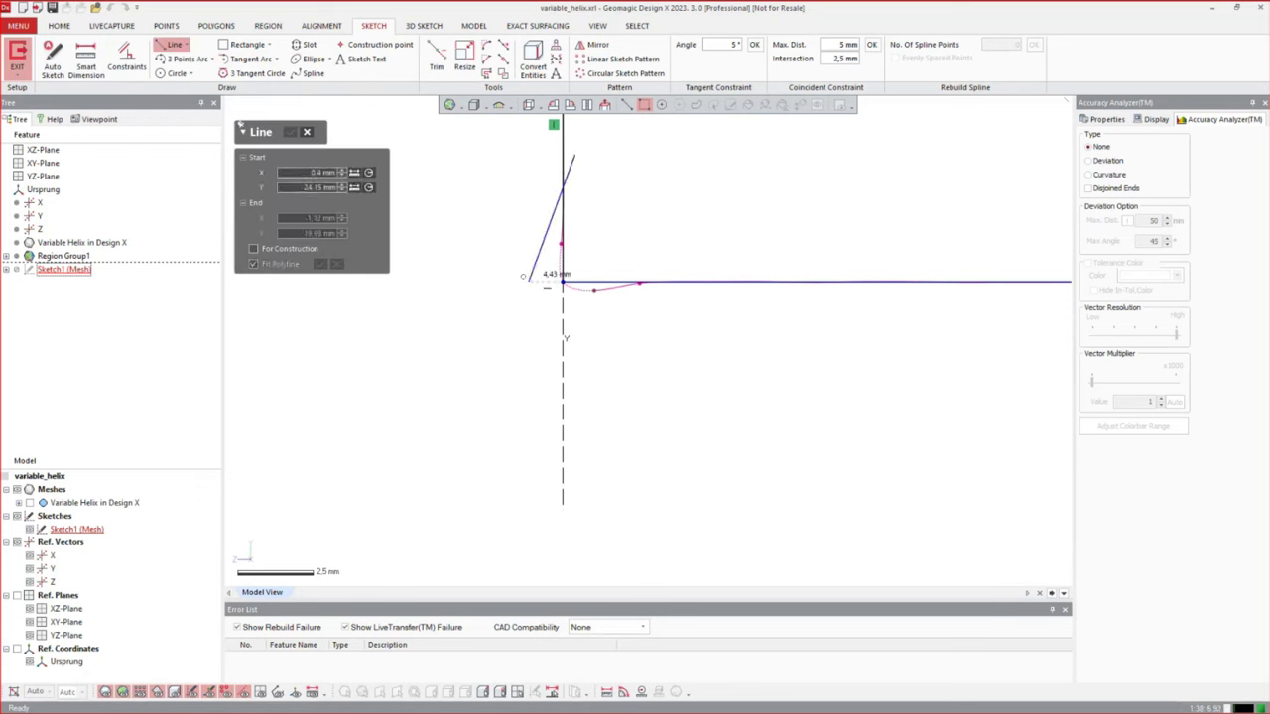
click(535, 293)
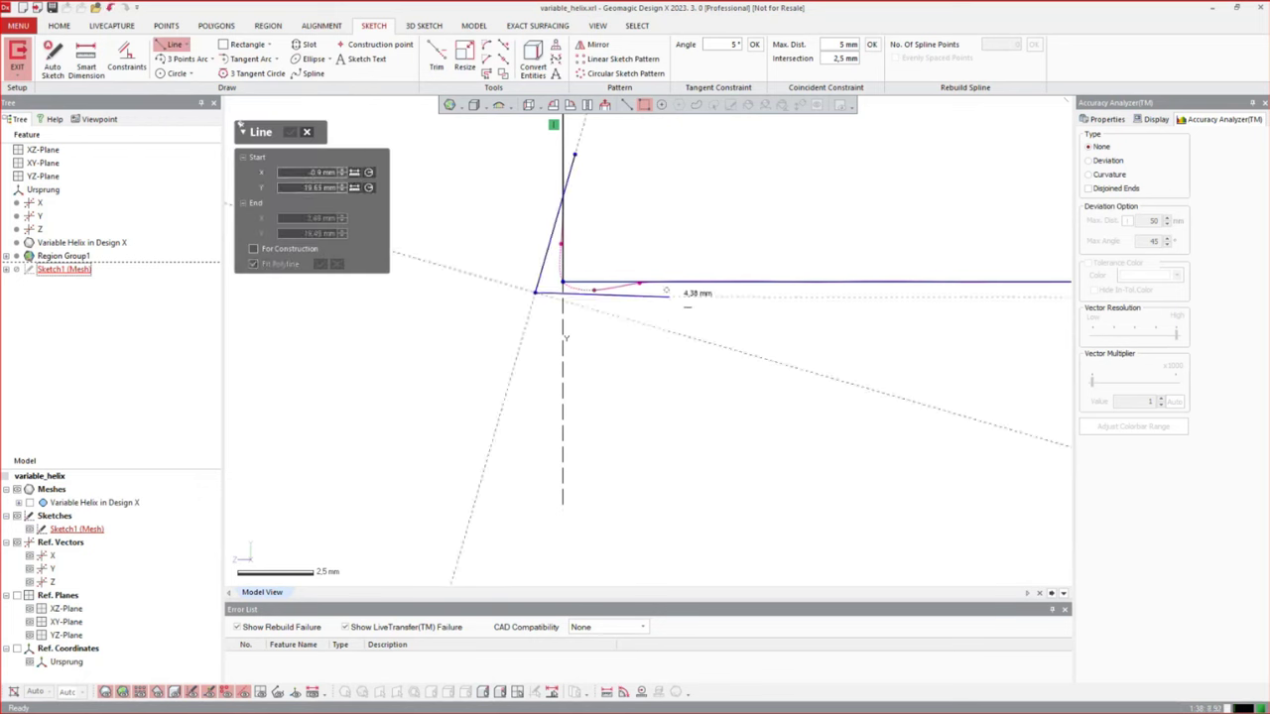
click(673, 293)
click(766, 249)
key(Escape)
key(Escape)
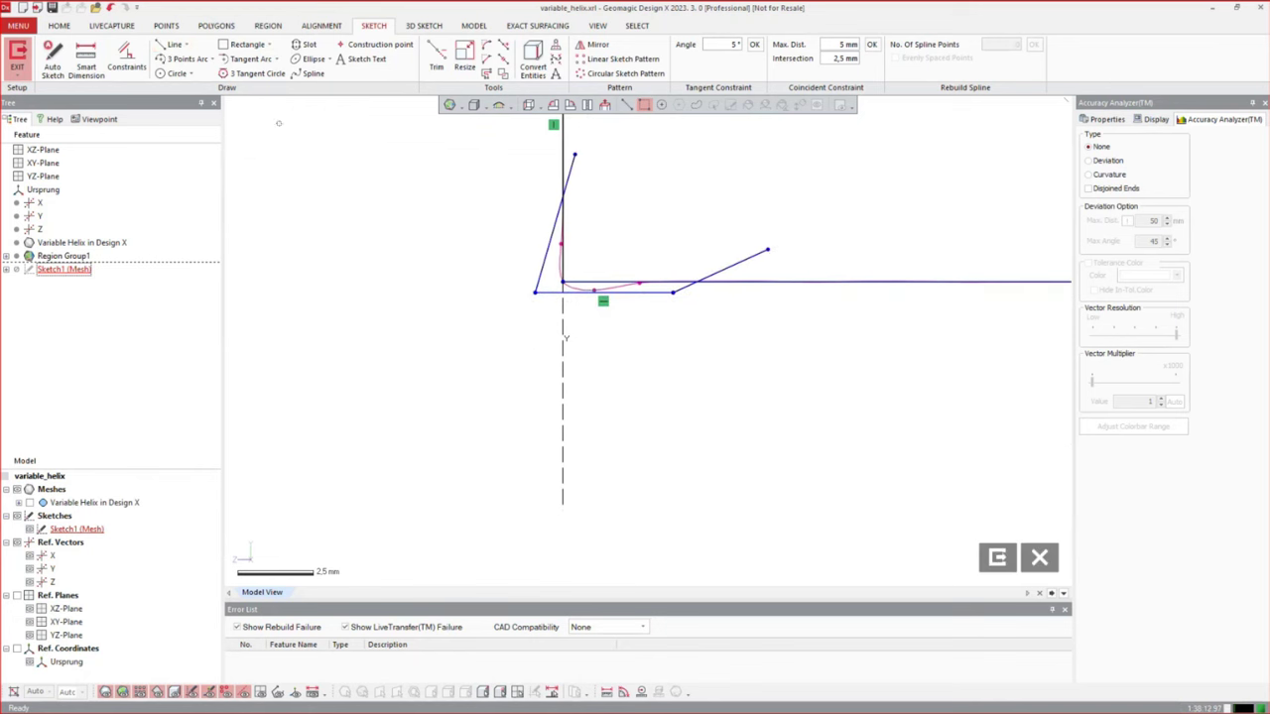
Dimension the undercut floor's depth from the shaft line and set it to 0.3 mm
click(86, 64)
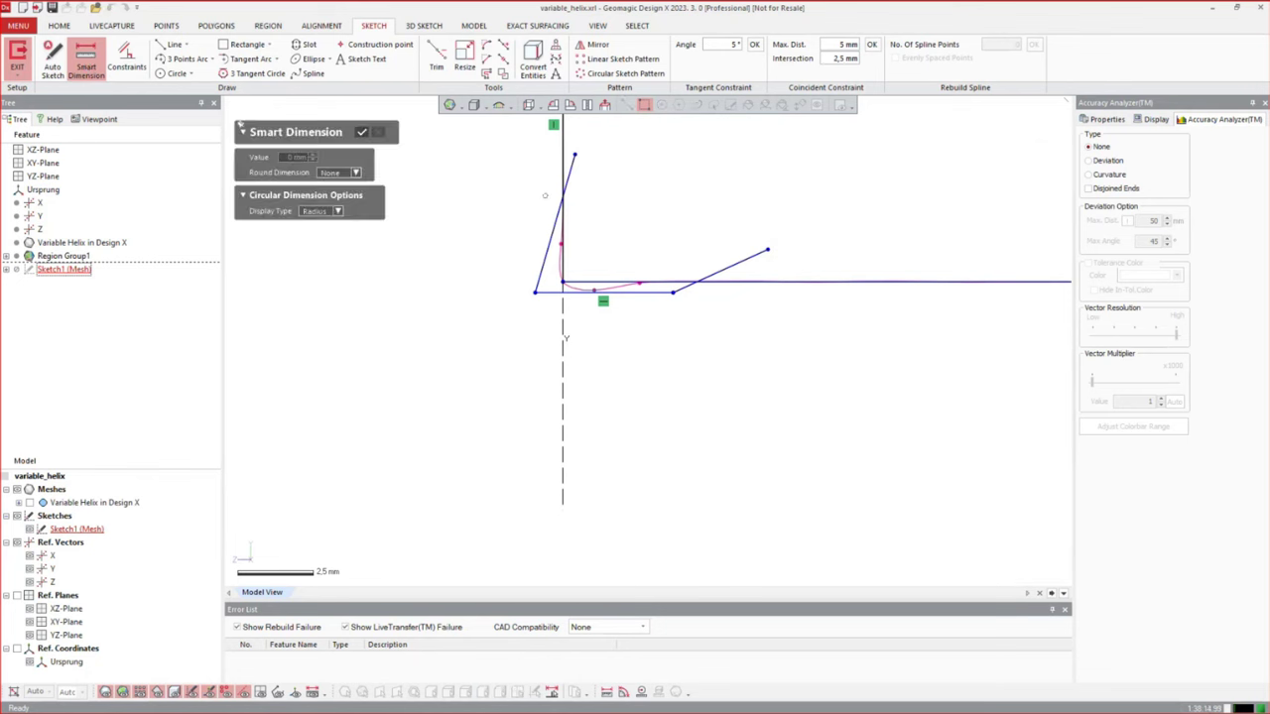
scroll(611, 260, up, 2)
scroll(611, 260, up, 1)
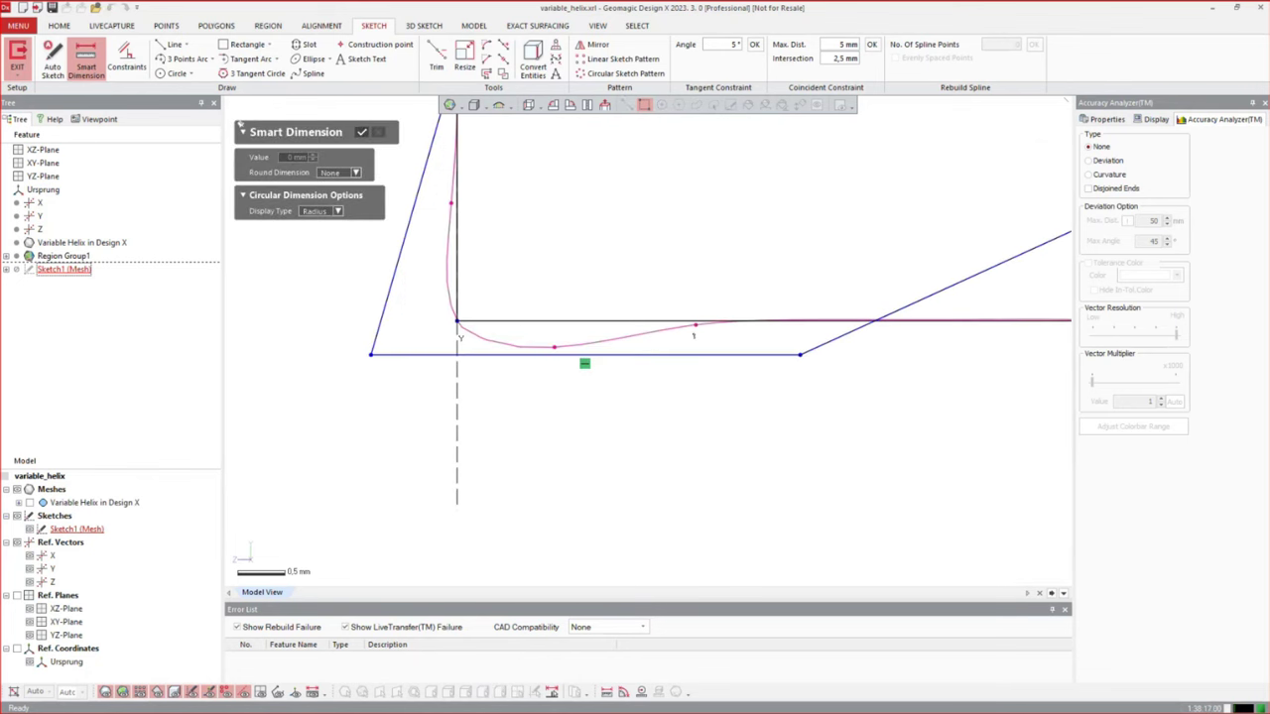
click(717, 353)
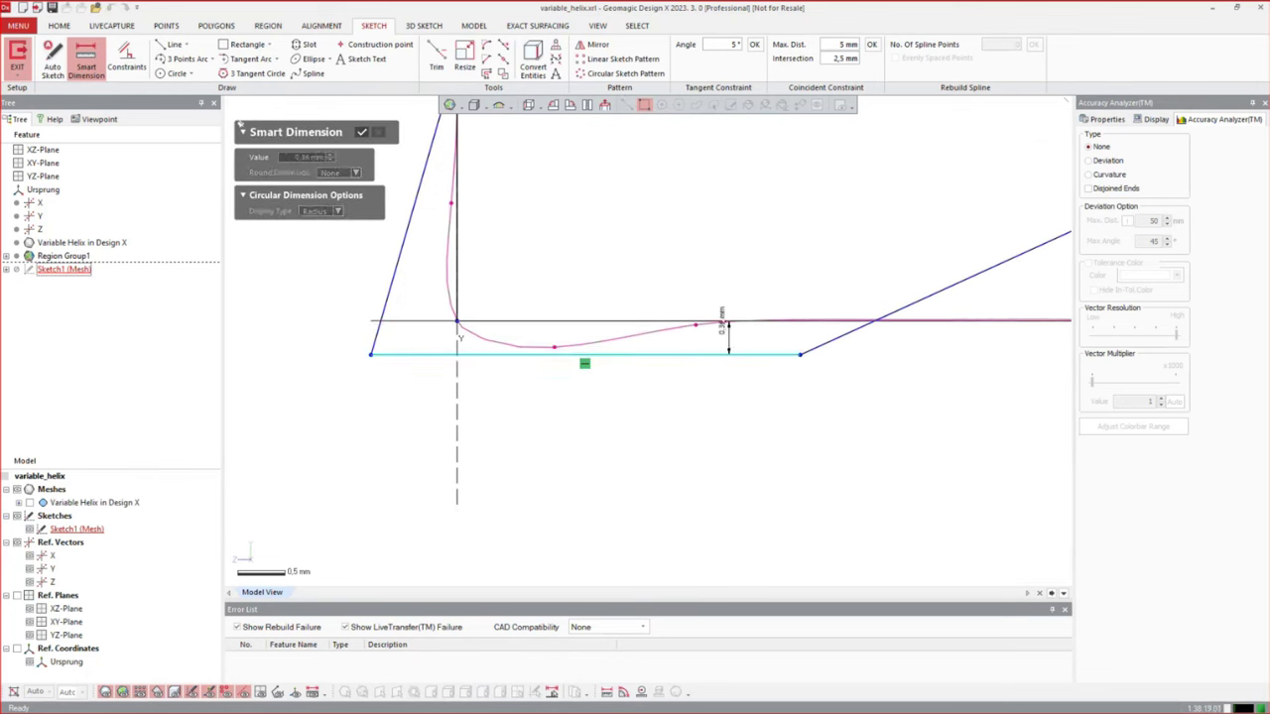
click(715, 256)
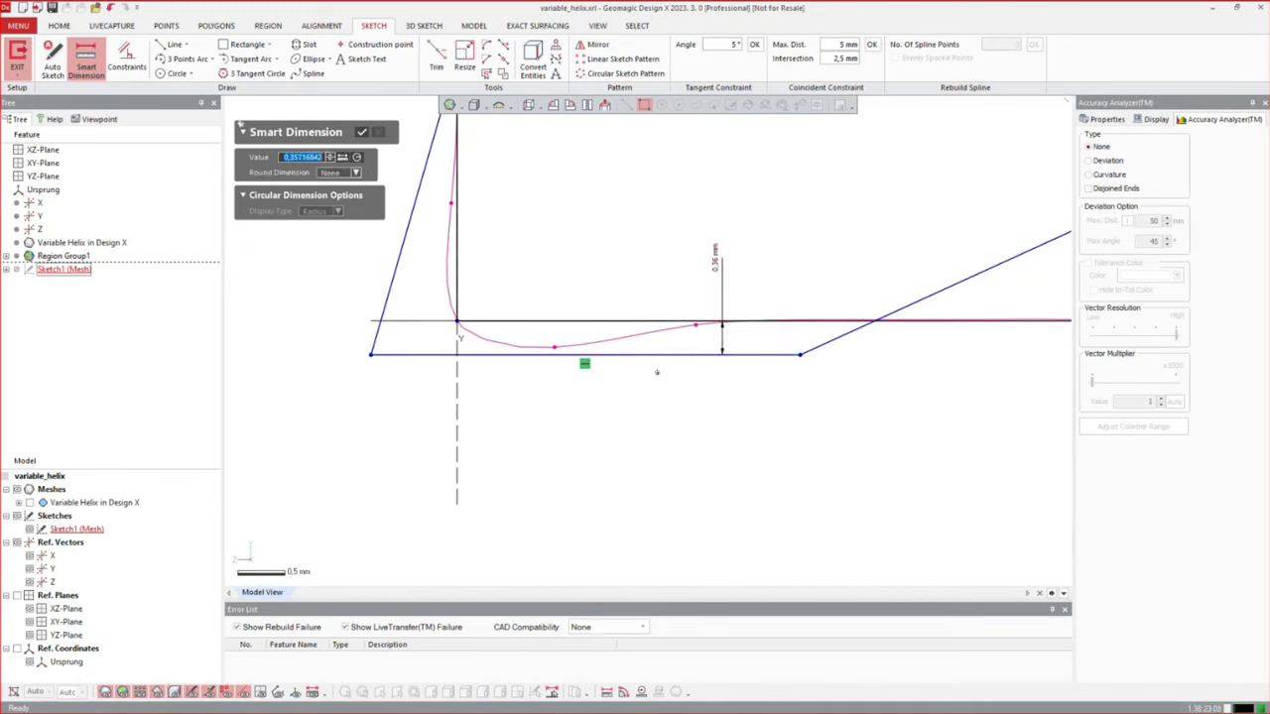
key(BackSpace)
text(0,3)
key(Return)
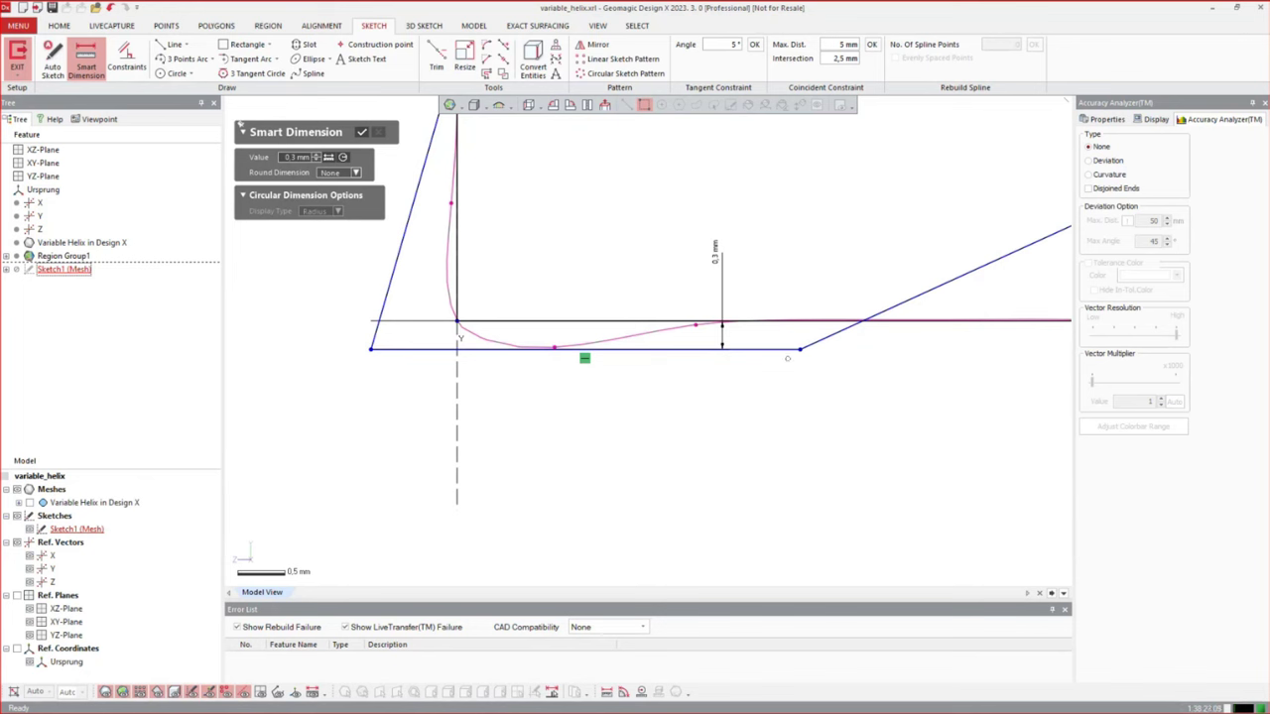
Dimension the angle between the undercut's sloped run-out and the shaft line and set it to 15°
click(826, 338)
click(927, 320)
click(955, 303)
click(292, 157)
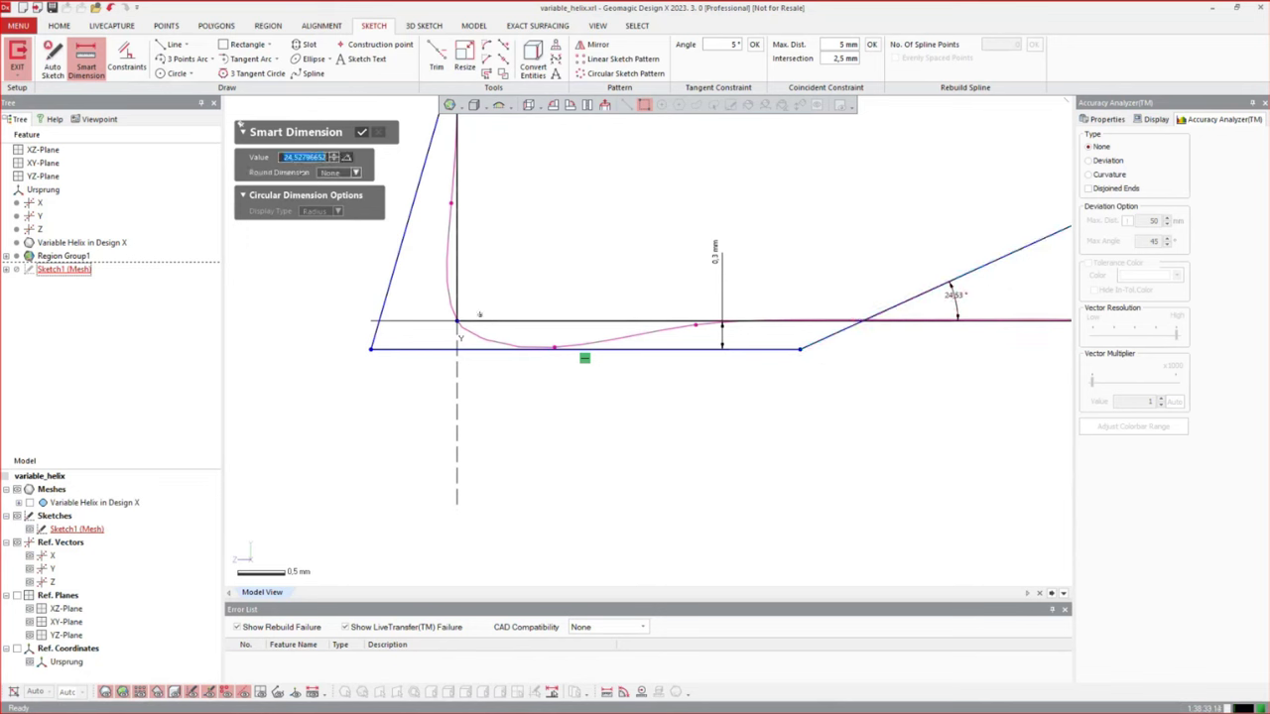
text(15)
key(Return)
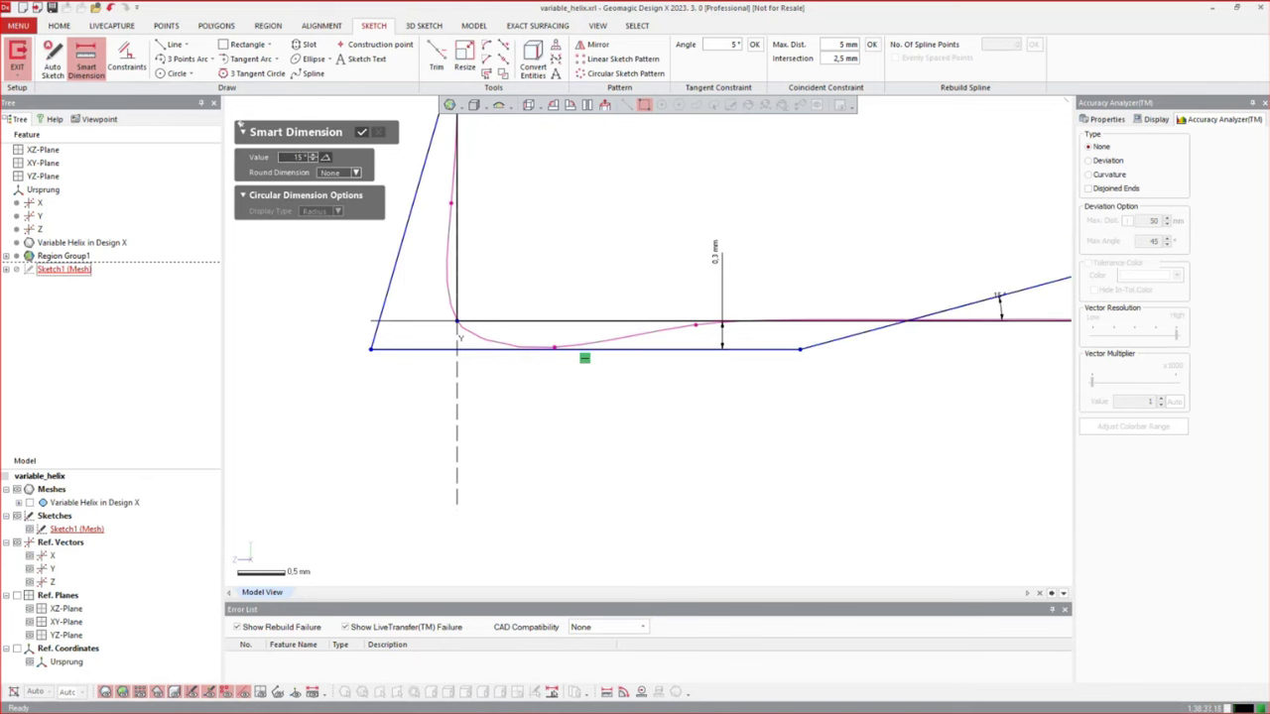
Dimension the angle between the undercut's steep flank and the collar face and set it to 8°
click(403, 228)
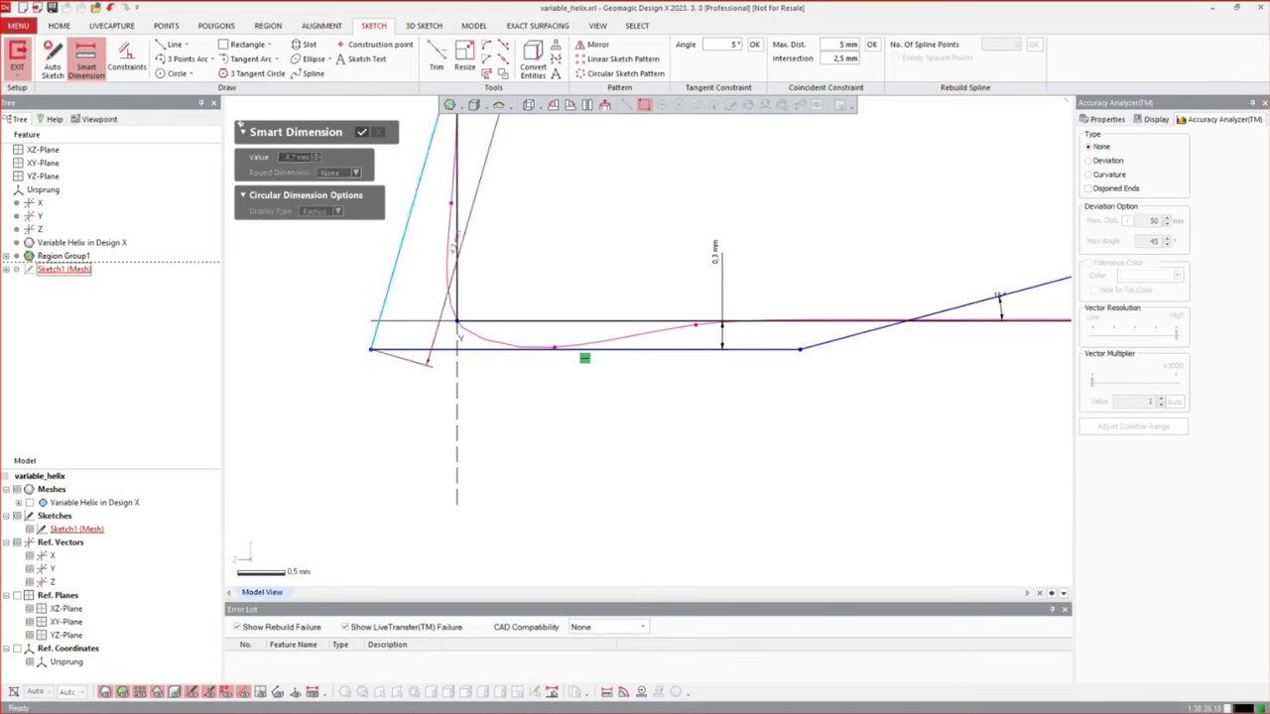
click(455, 244)
click(426, 232)
double_click(287, 158)
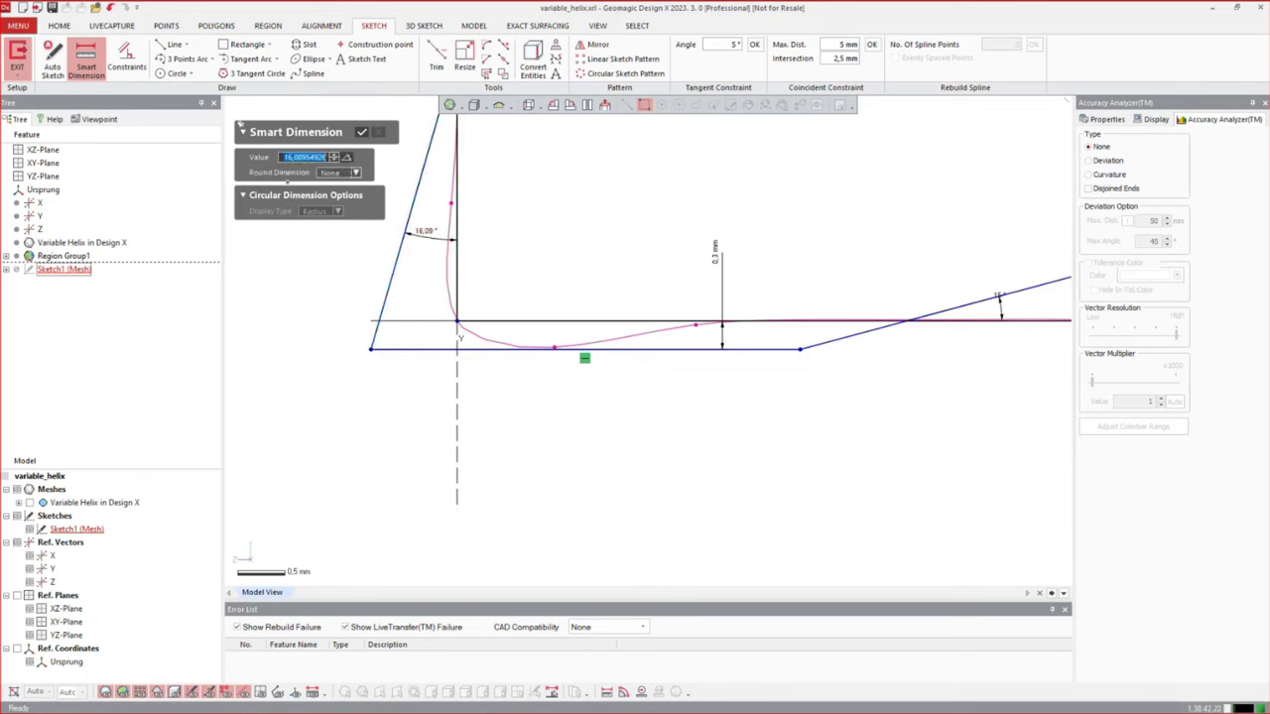
text(8)
key(Return)
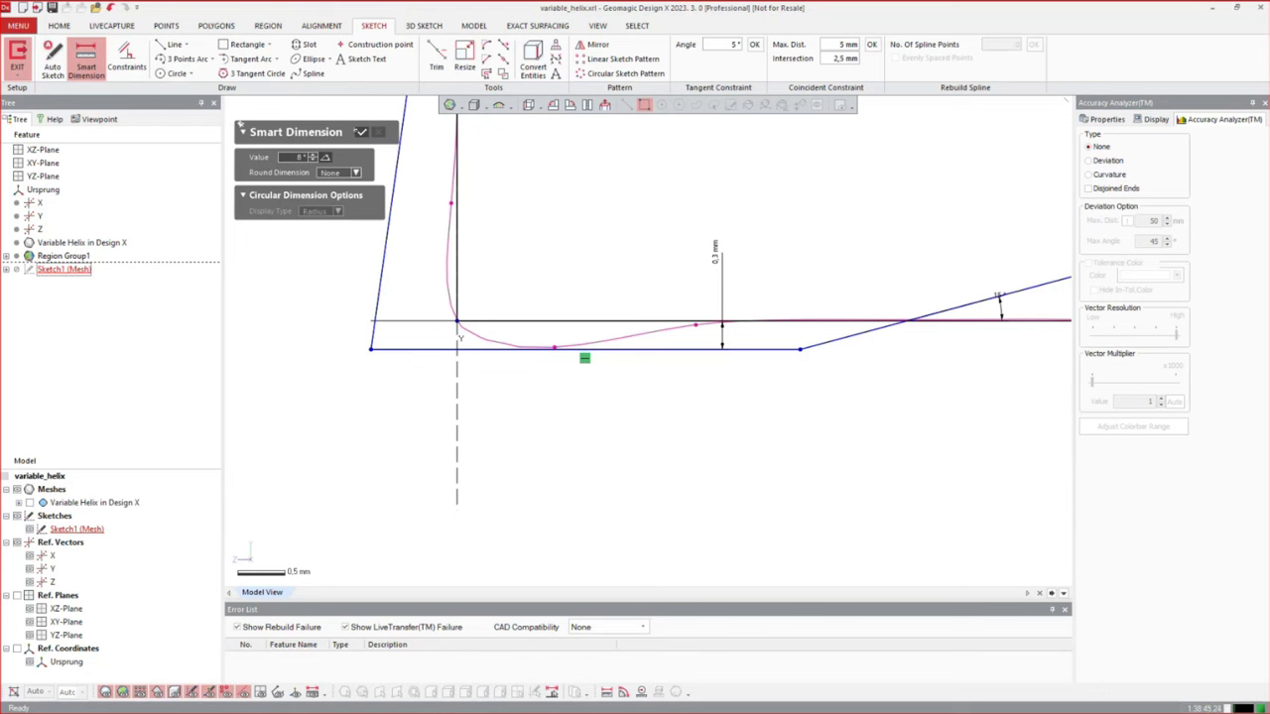
key(Escape)
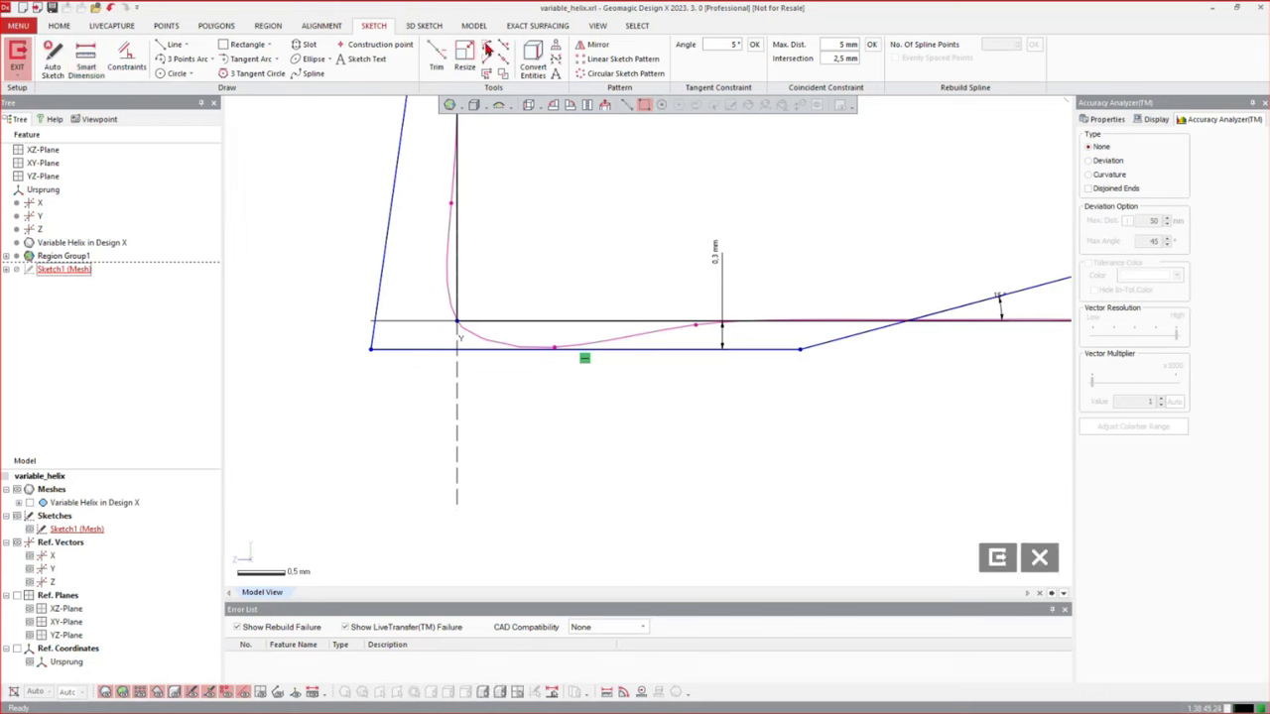
Fillet the corner between the undercut's steep flank and its floor with a radius of 0.4 mm
click(487, 48)
click(274, 157)
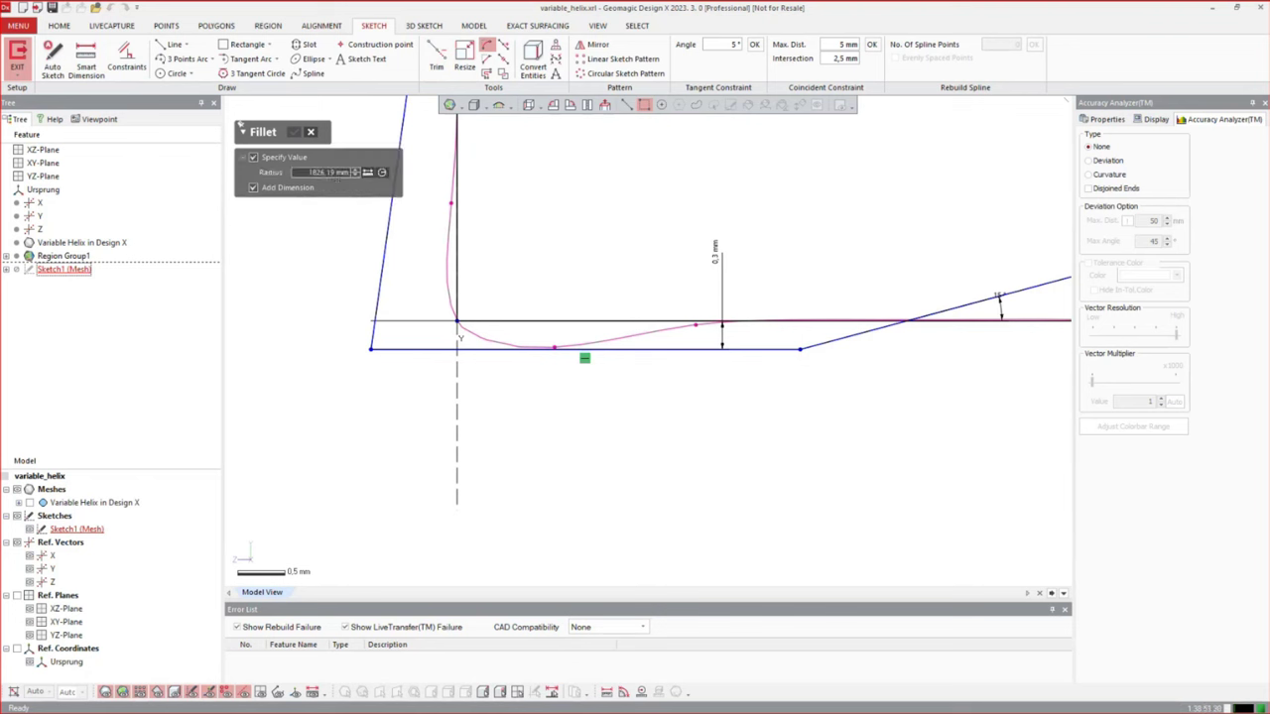
click(320, 173)
text(0,4)
key(Return)
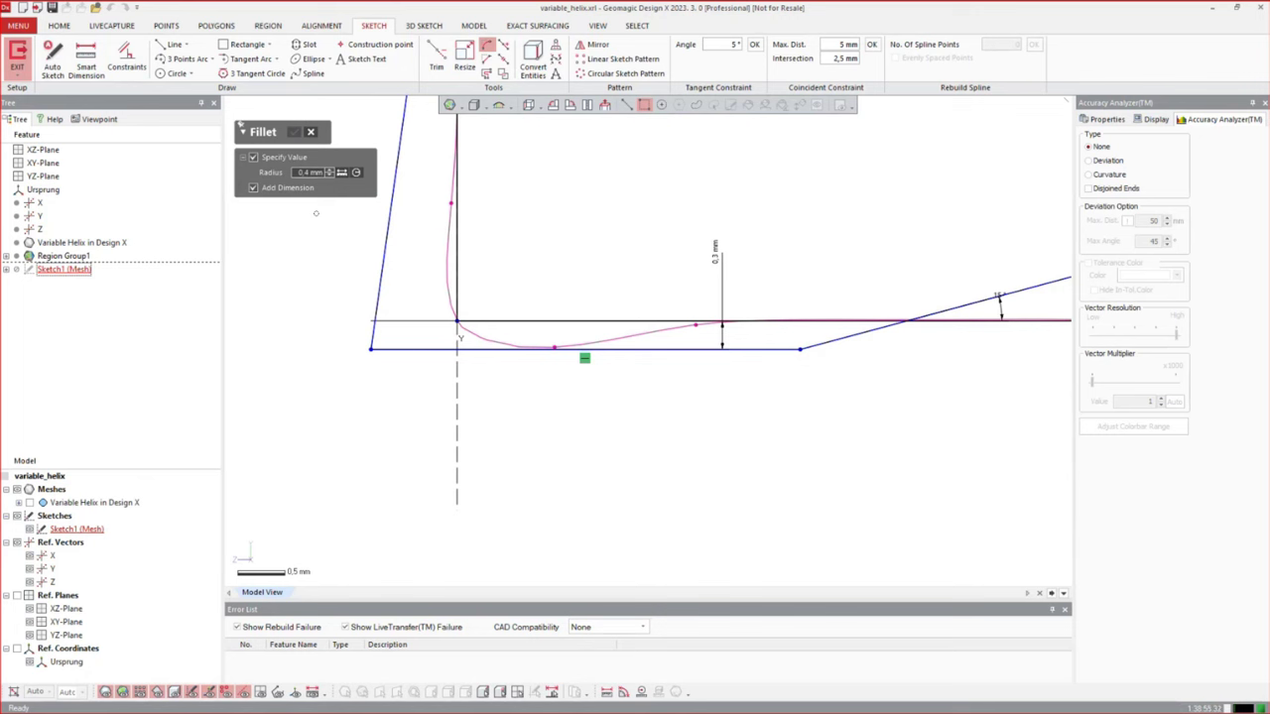
click(376, 298)
click(407, 348)
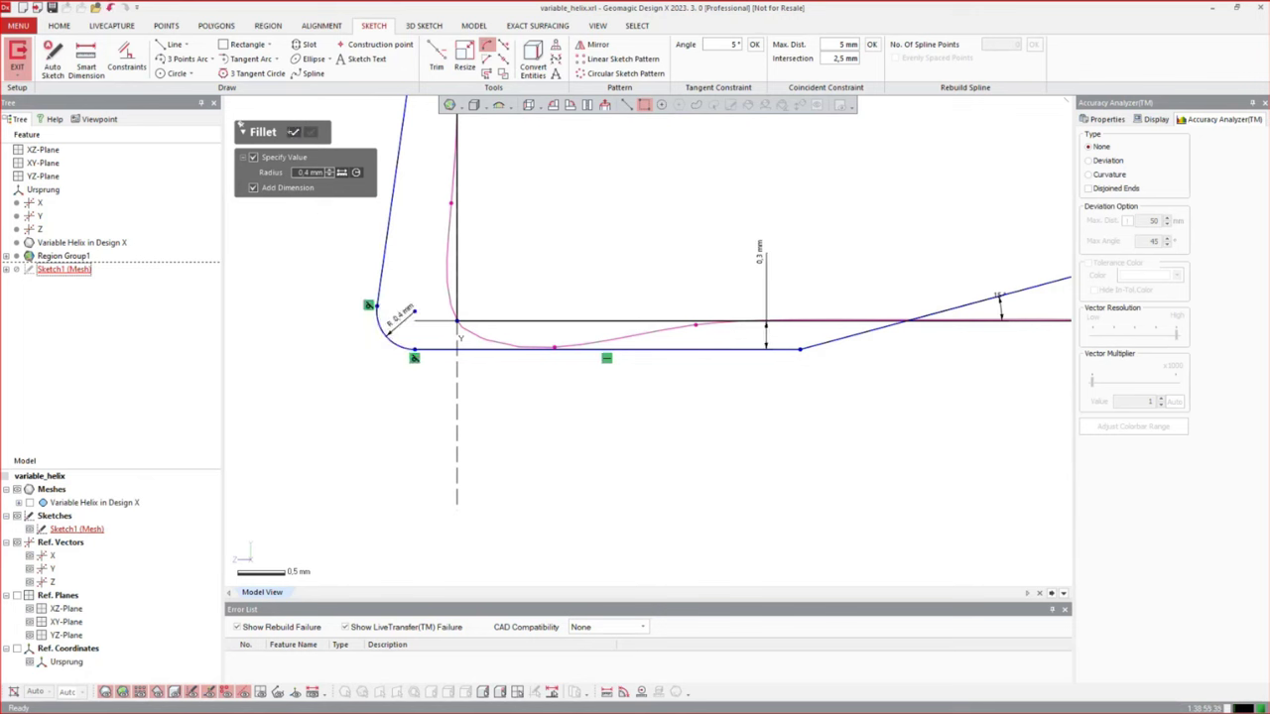
key(Escape)
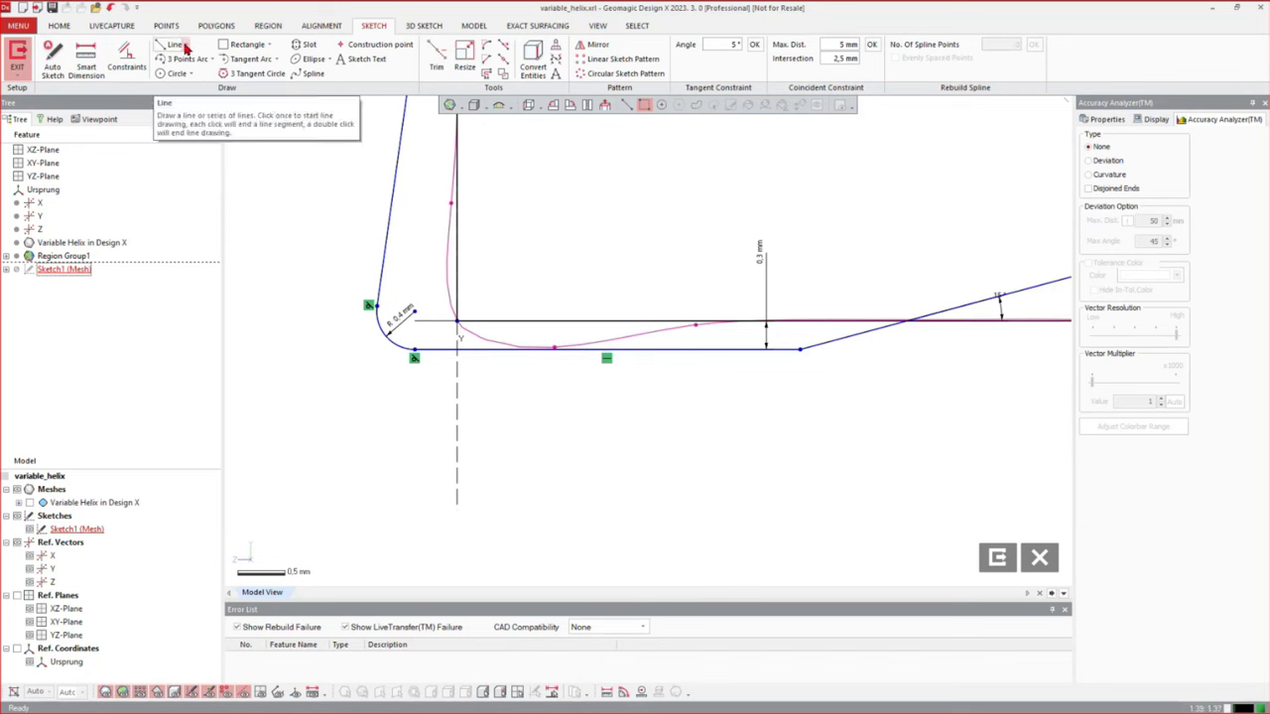
Draw a vertical construction centerline about 3 mm long beside the undercut's steep flank, on the collar side
click(185, 48)
click(175, 76)
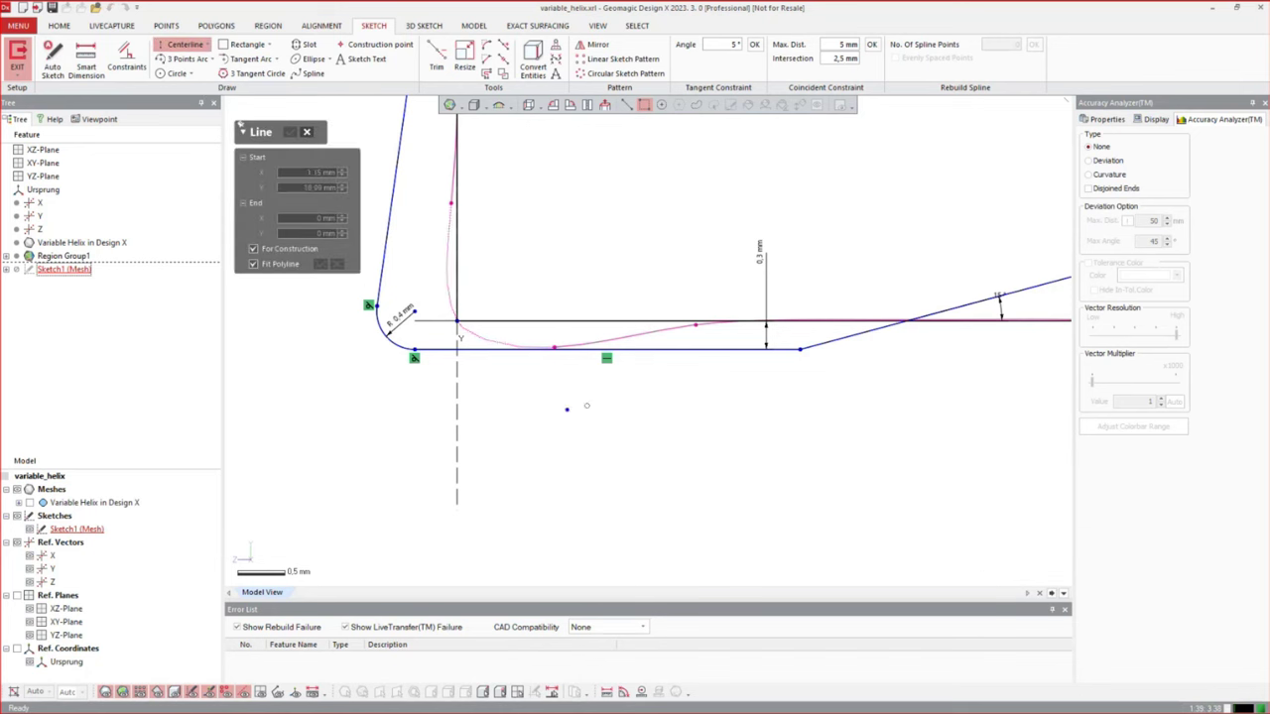
scroll(586, 405, down, 2)
click(396, 393)
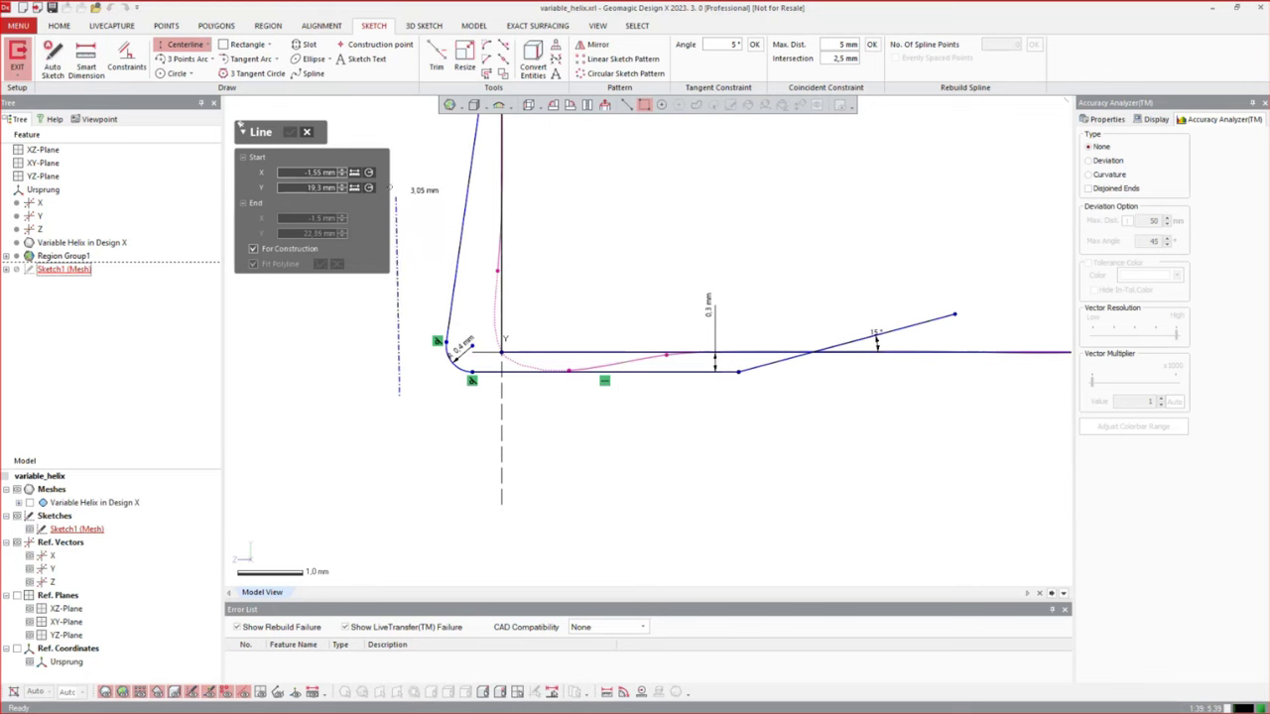
click(400, 186)
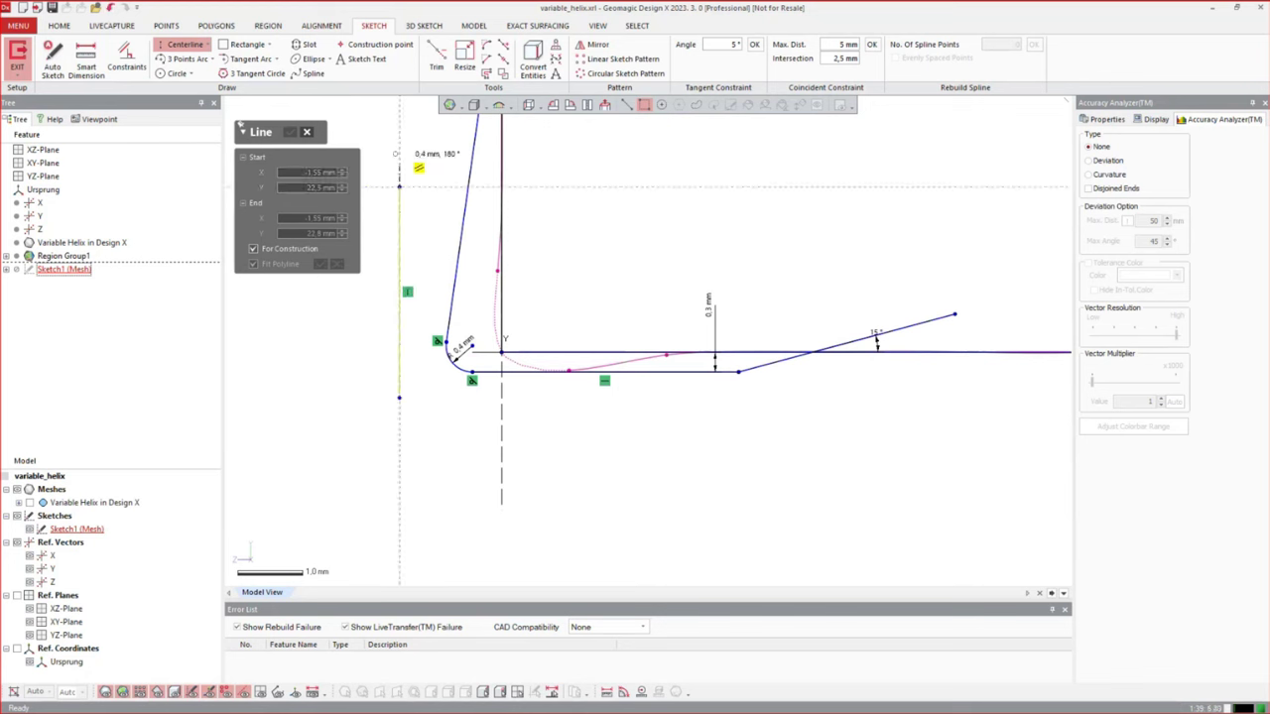
key(Escape)
key(Escape)
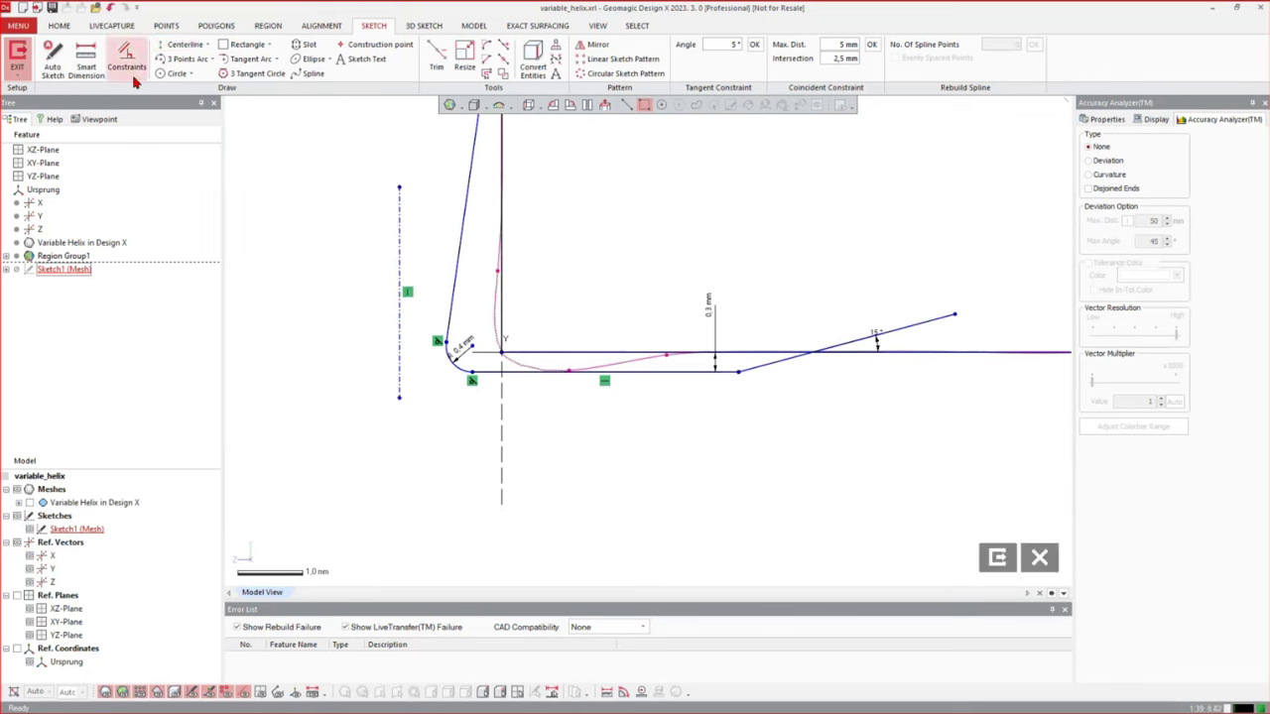
Dimension the distance between the construction centerline and the collar face and set it to 0.2 mm
click(86, 59)
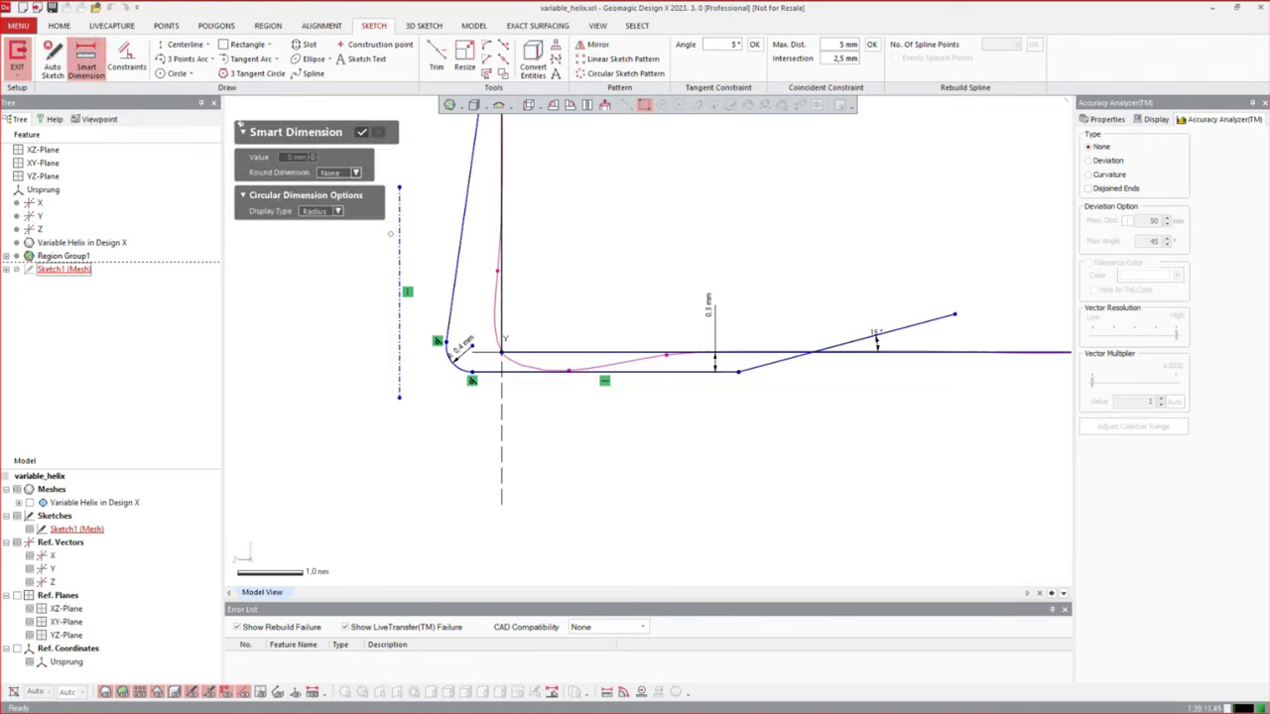
click(399, 234)
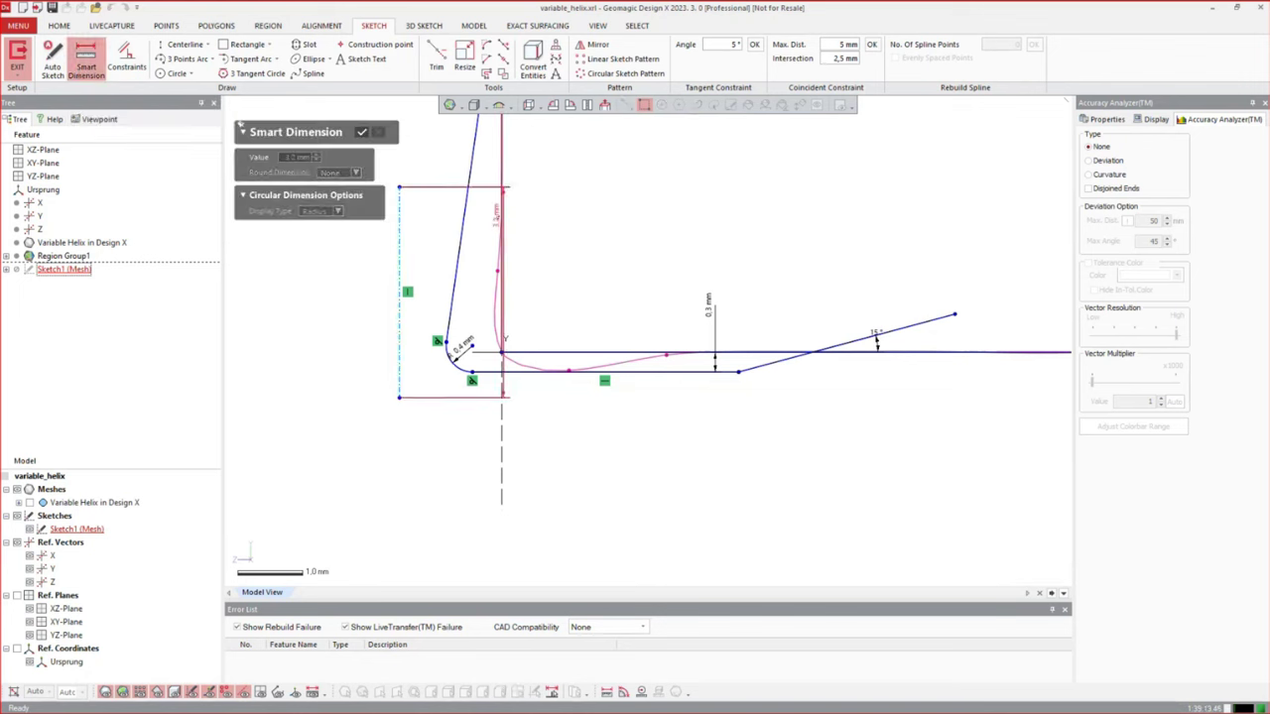
click(501, 227)
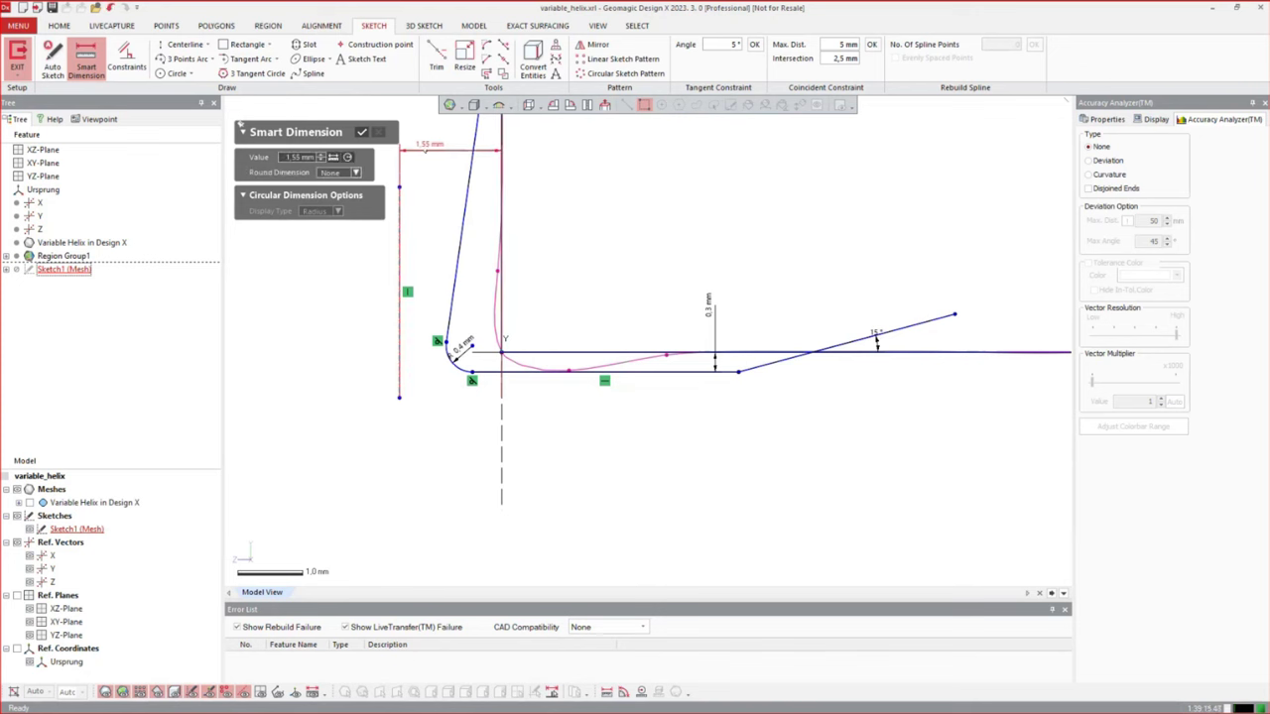
click(466, 146)
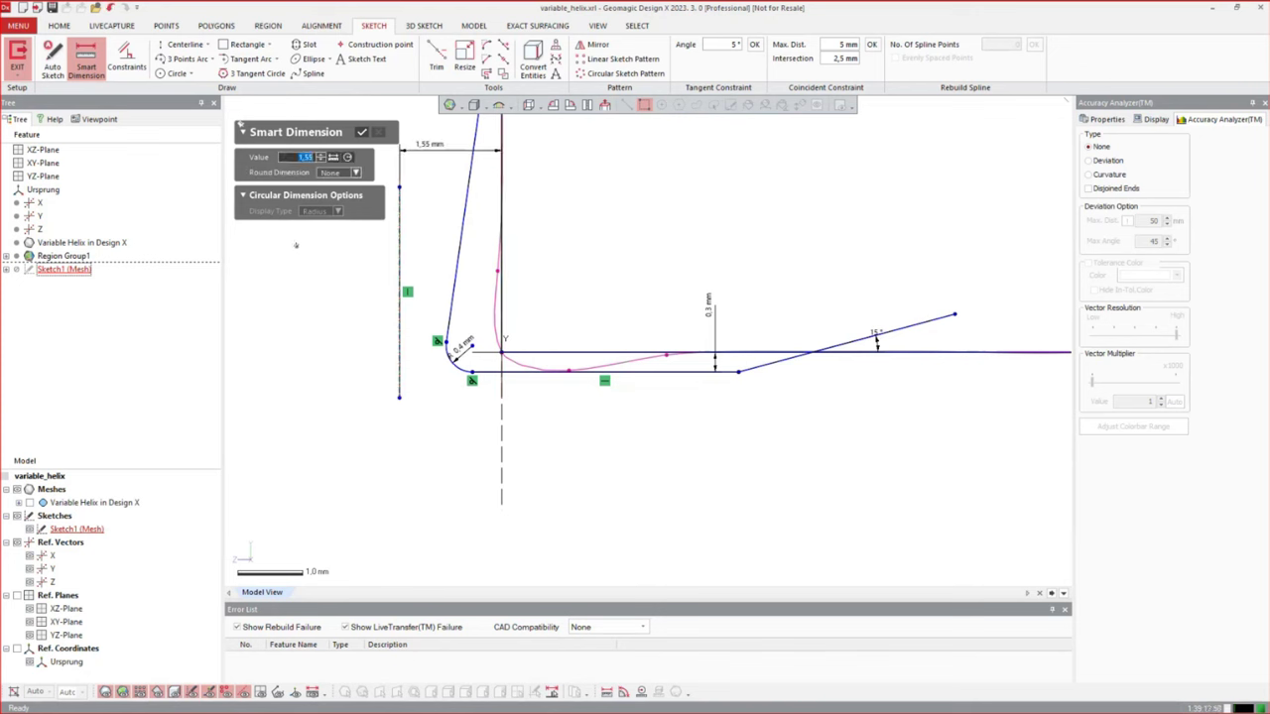
text(0.2)
key(Return)
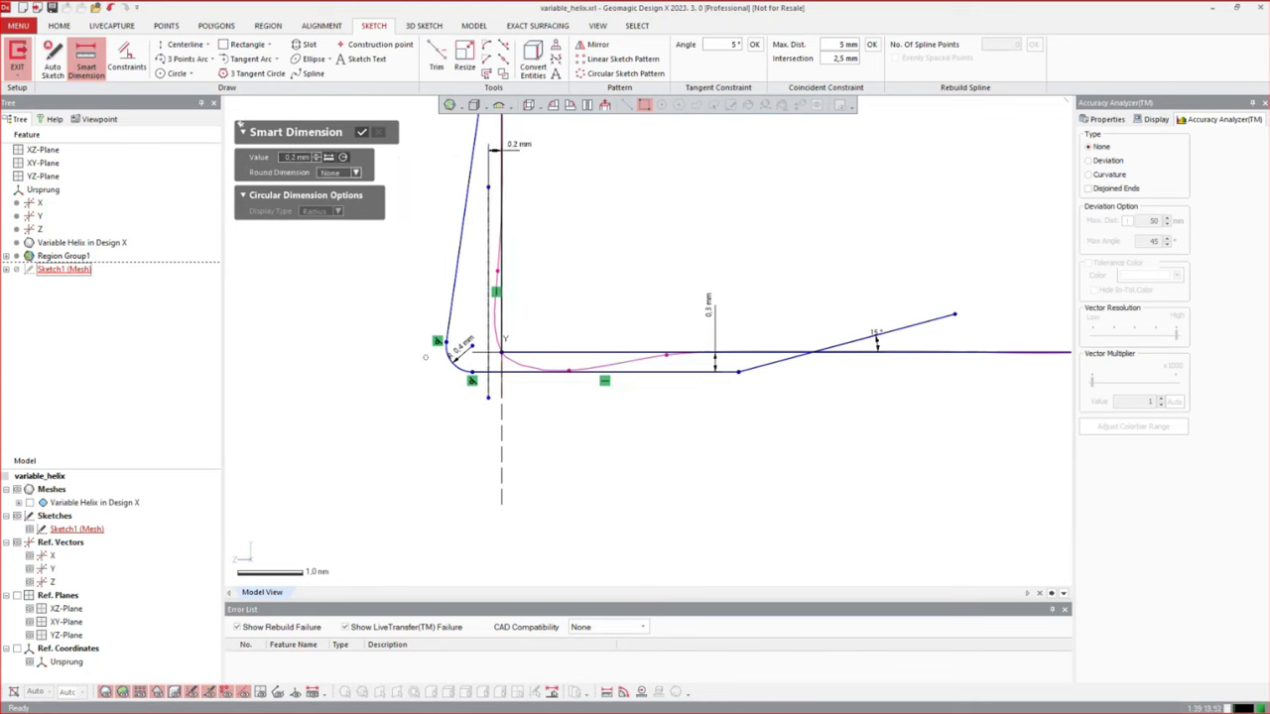
key(Escape)
Try to constrain the undercut's 0.4 mm fillet arc tangent to the construction centerline
click(126, 60)
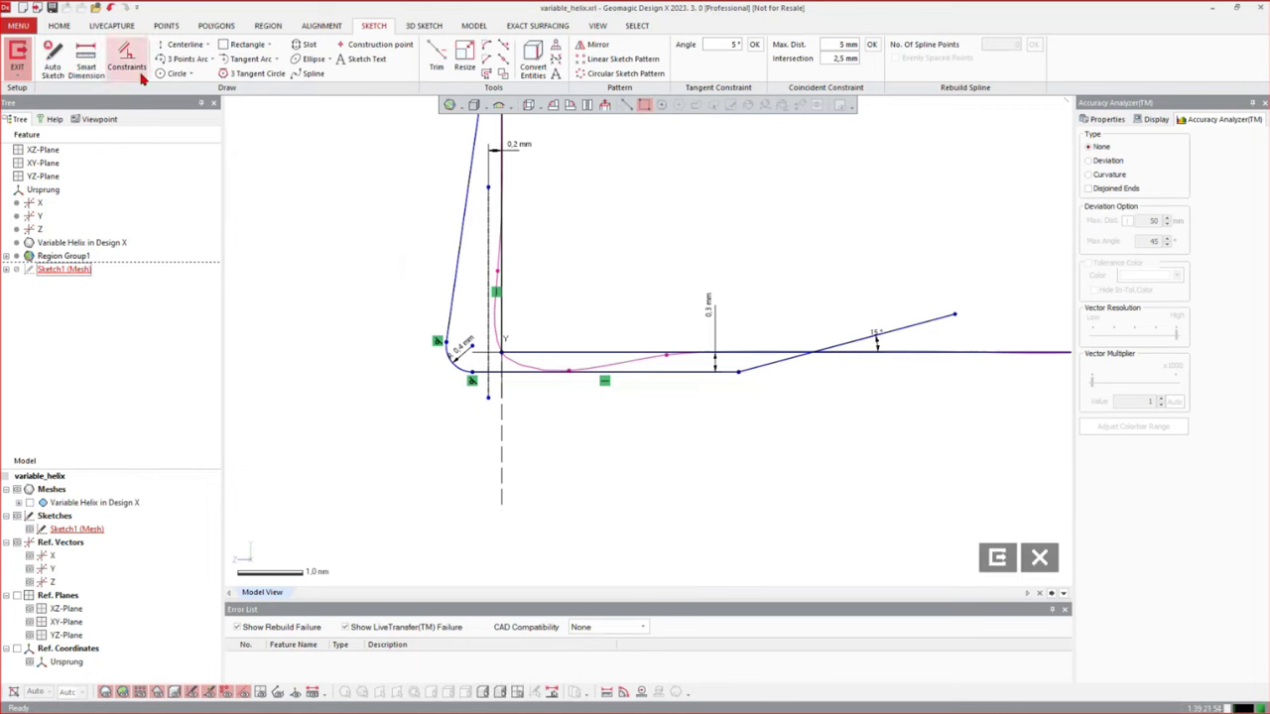
scroll(462, 352, up, 3)
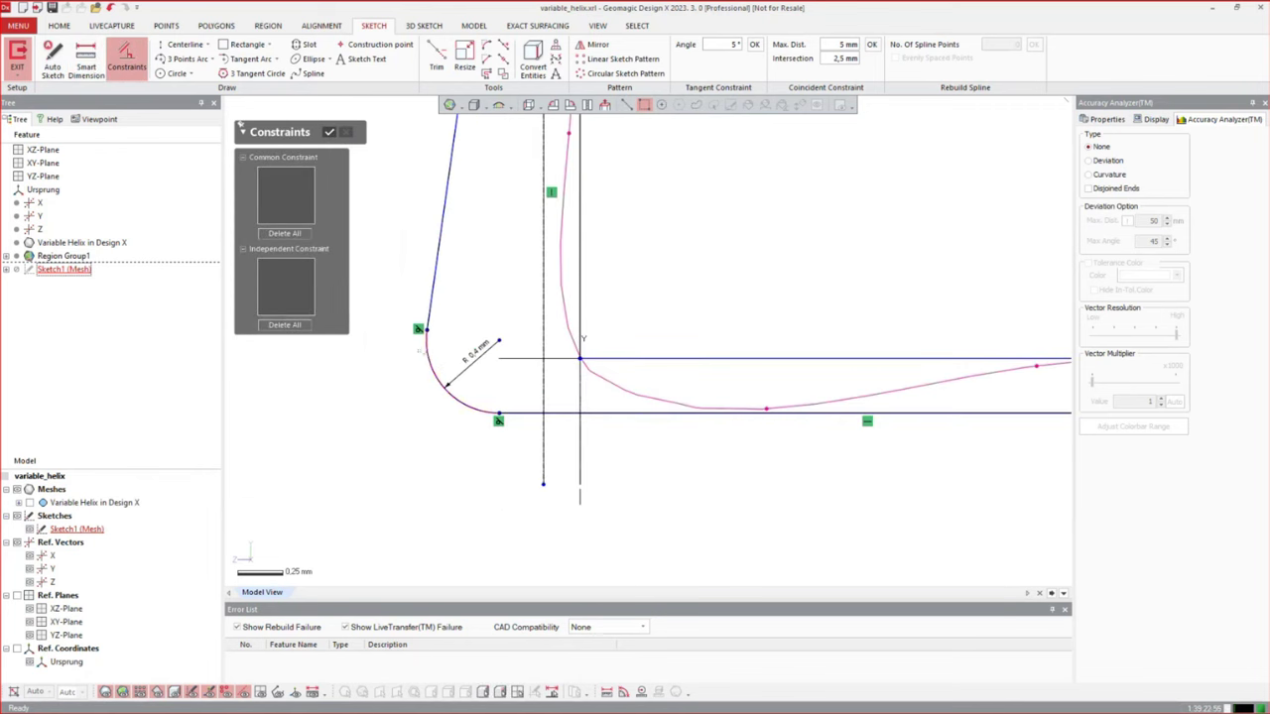
click(426, 353)
click(543, 310)
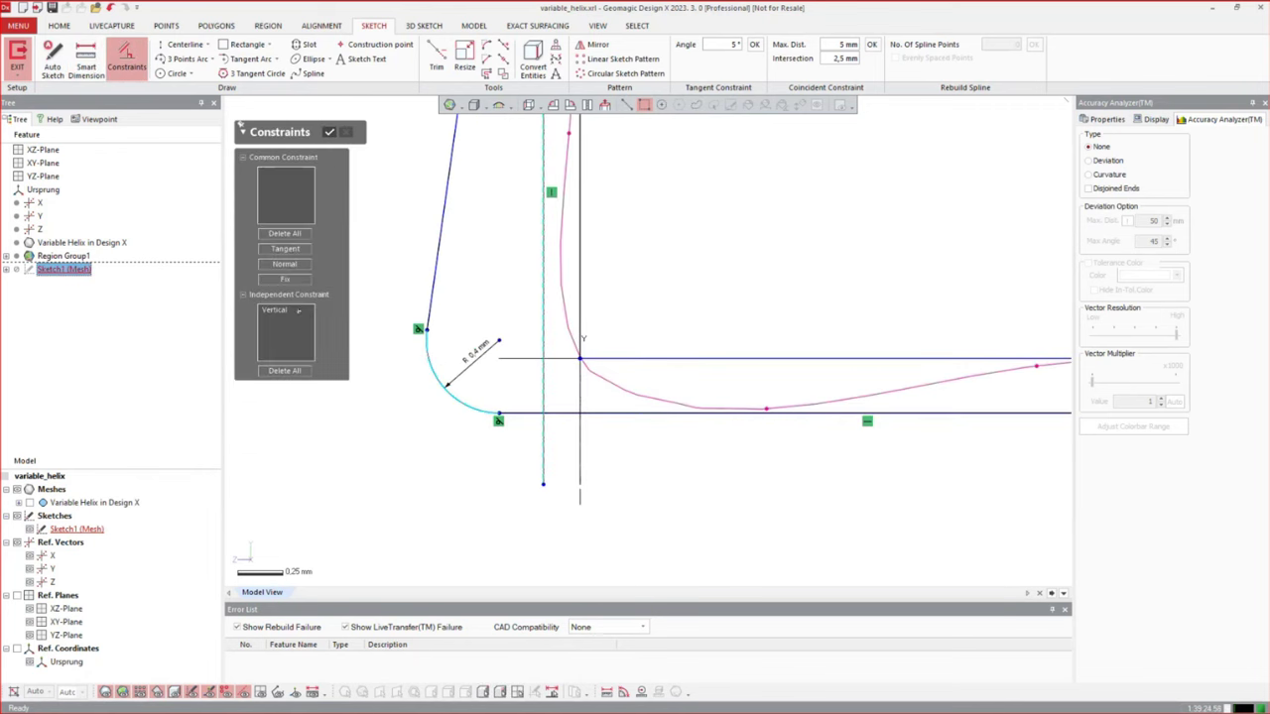
click(284, 248)
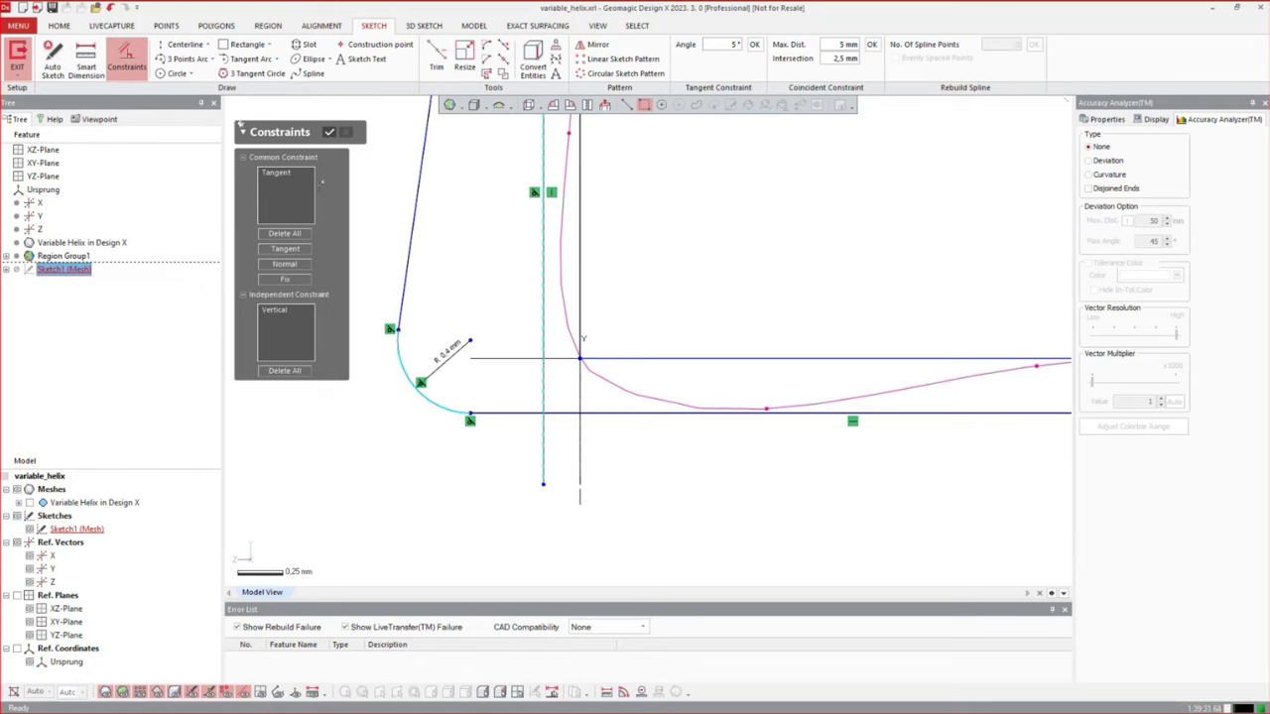
key(ctrl+z)
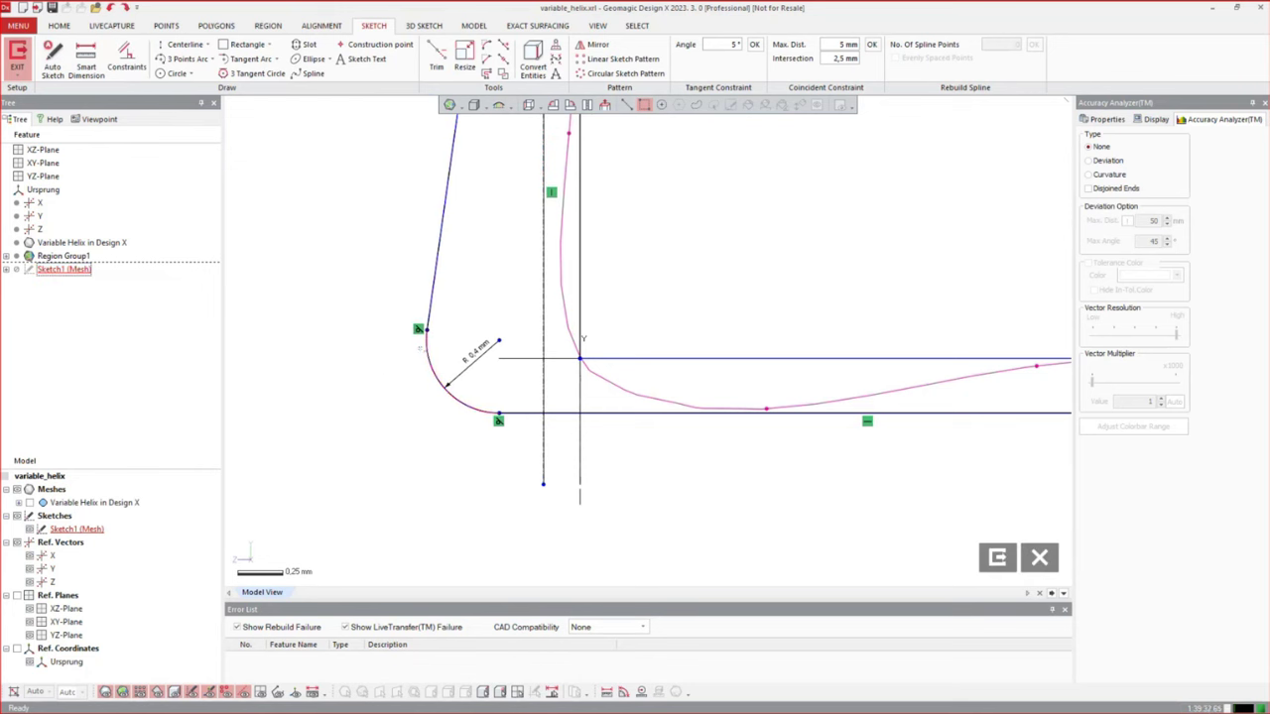
Move the undercut's fillet arc close to the construction centerline and constrain the two tangent
drag(421, 348, 551, 359)
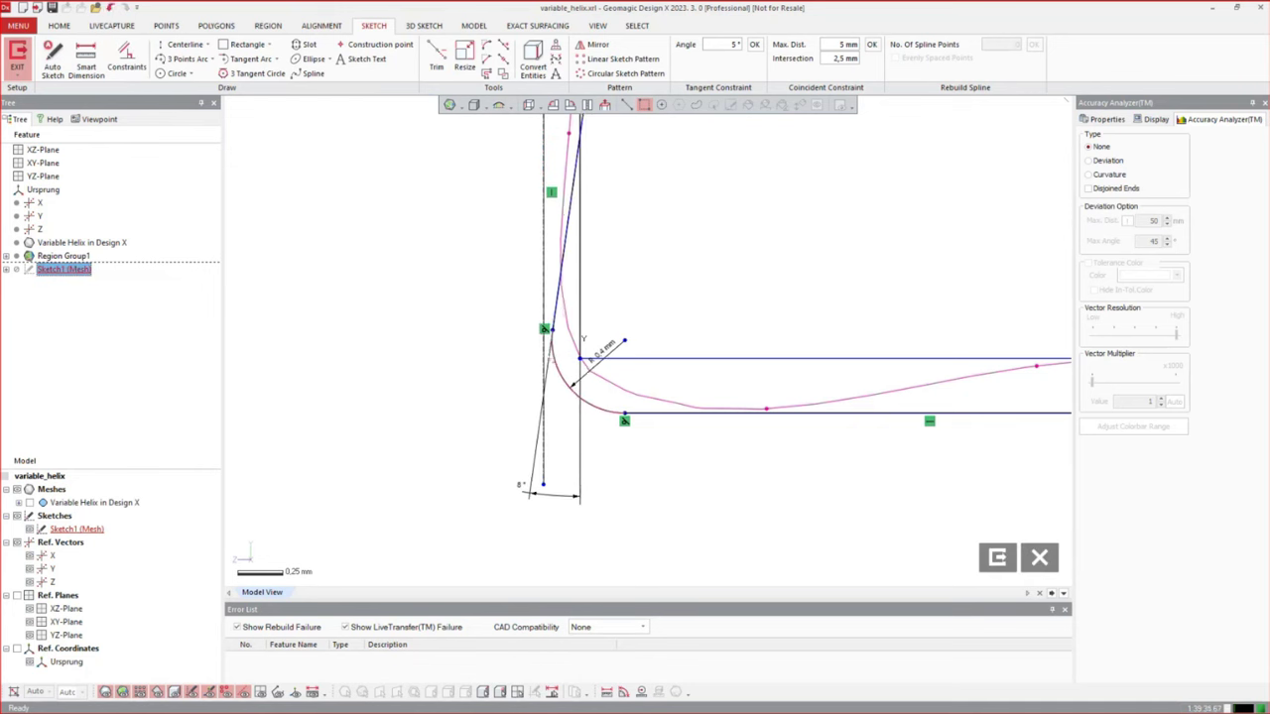
double_click(552, 359)
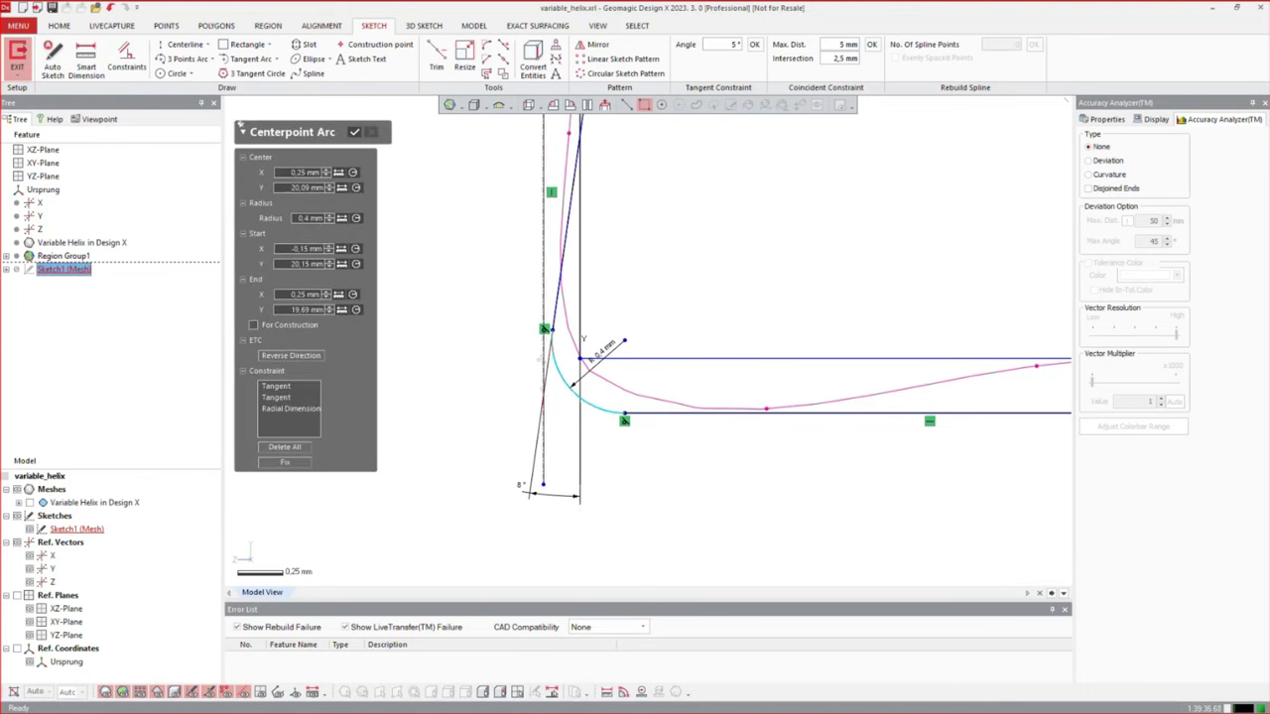
shift+click(541, 358)
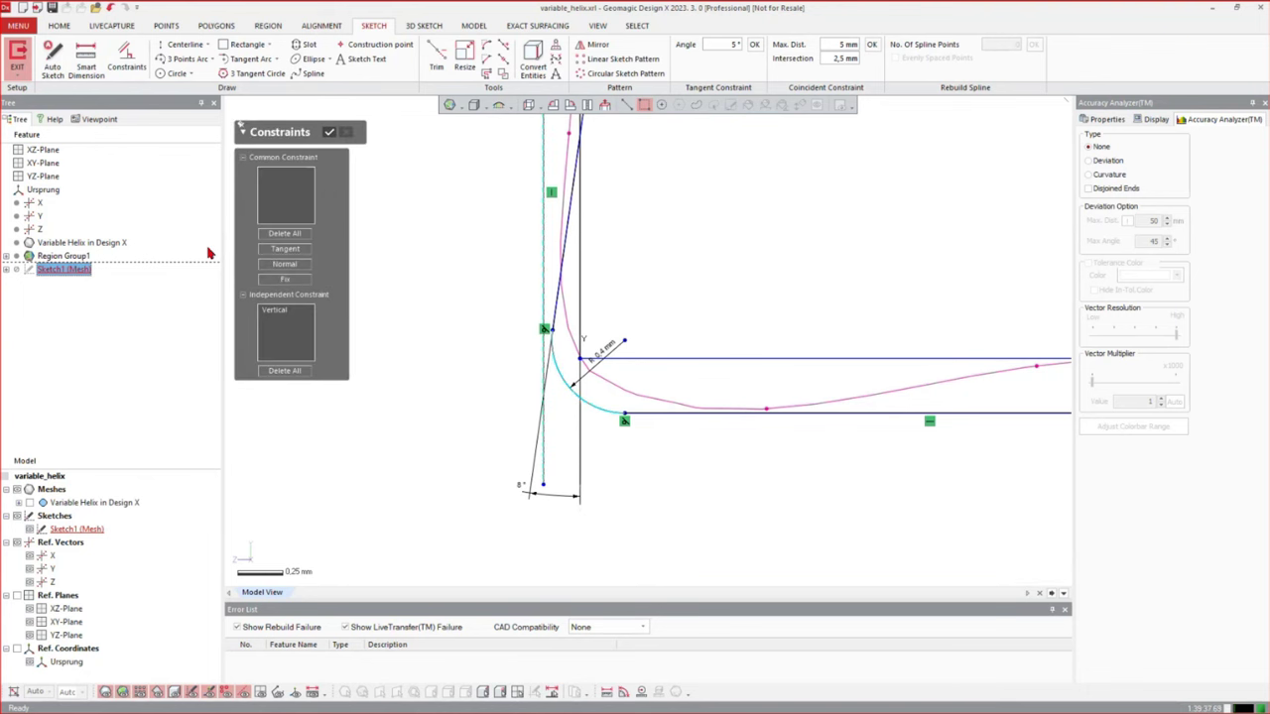
click(285, 248)
shift+click(571, 385)
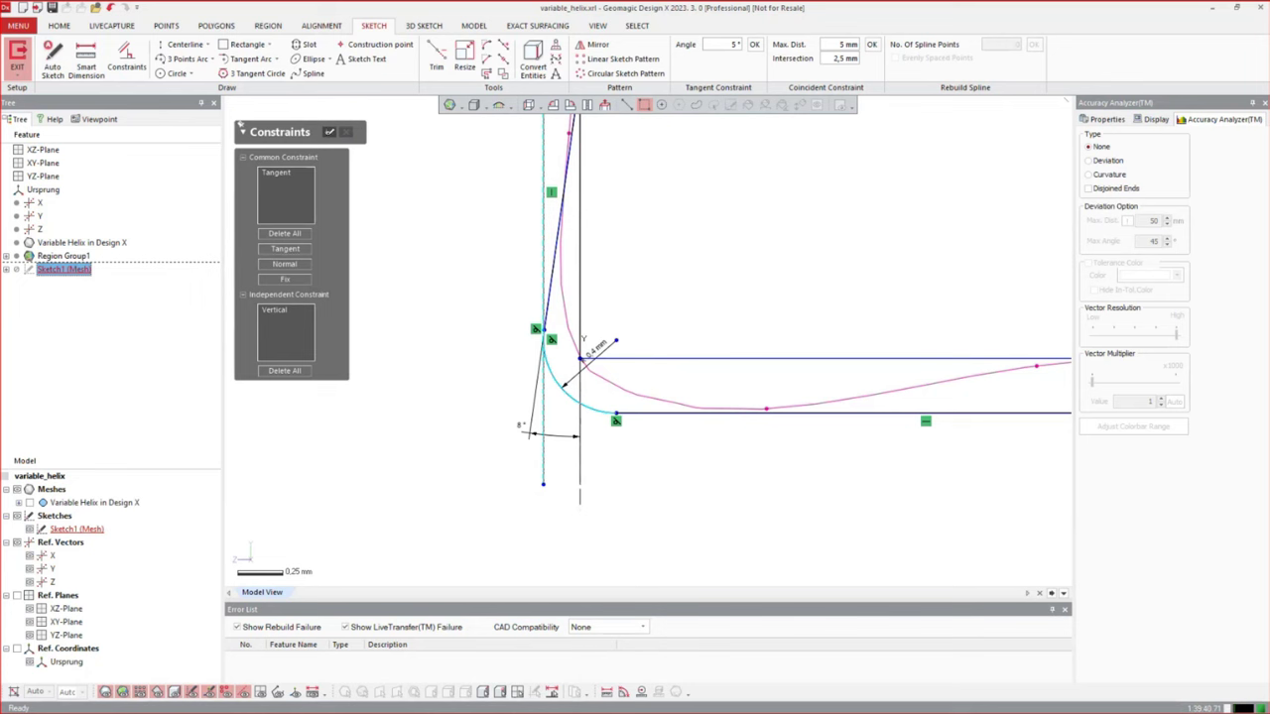
click(329, 131)
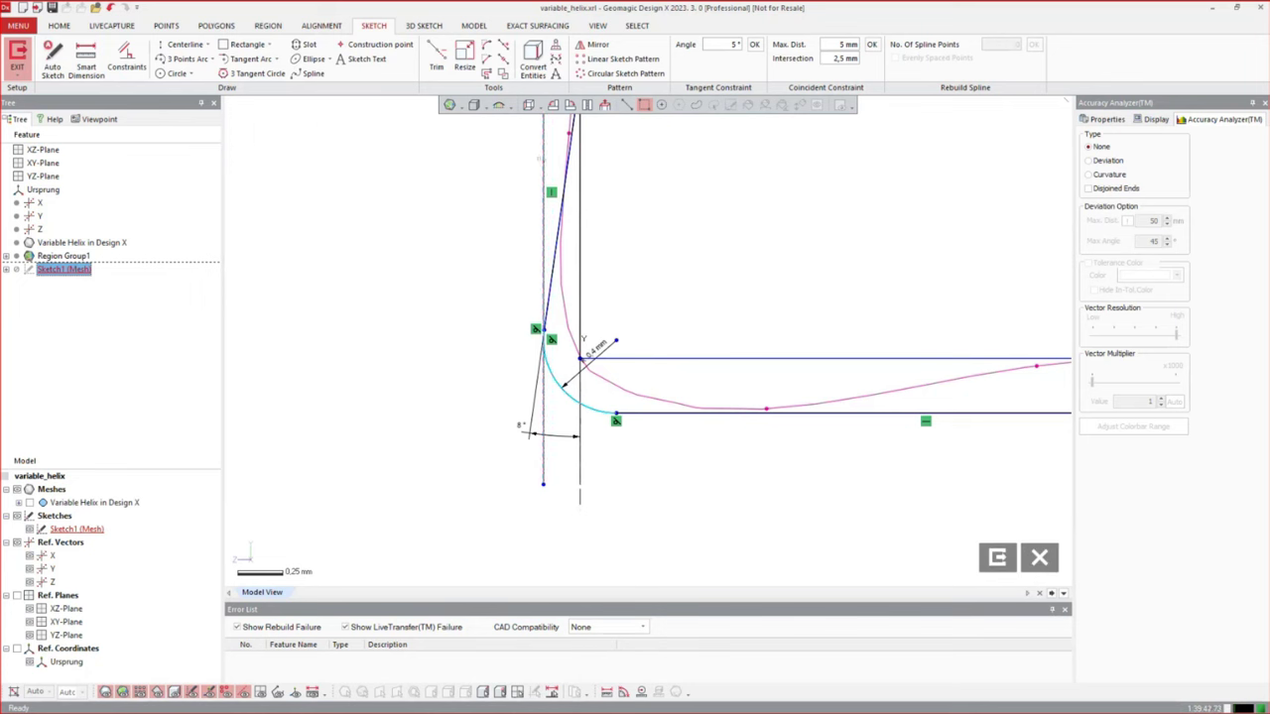
Move the sloped run-out toward the fillet to shorten the undercut floor, and corner-trim the run-out with the shaft line
scroll(347, 272, down, 2)
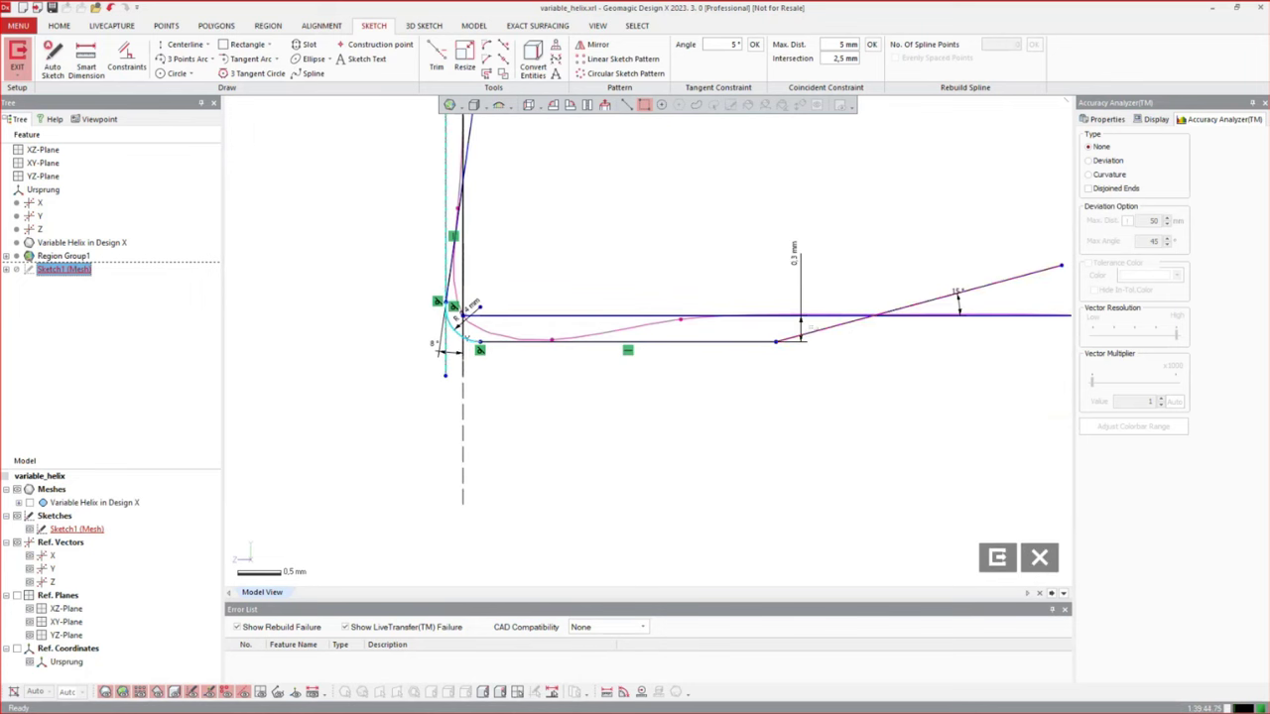
drag(765, 330, 629, 338)
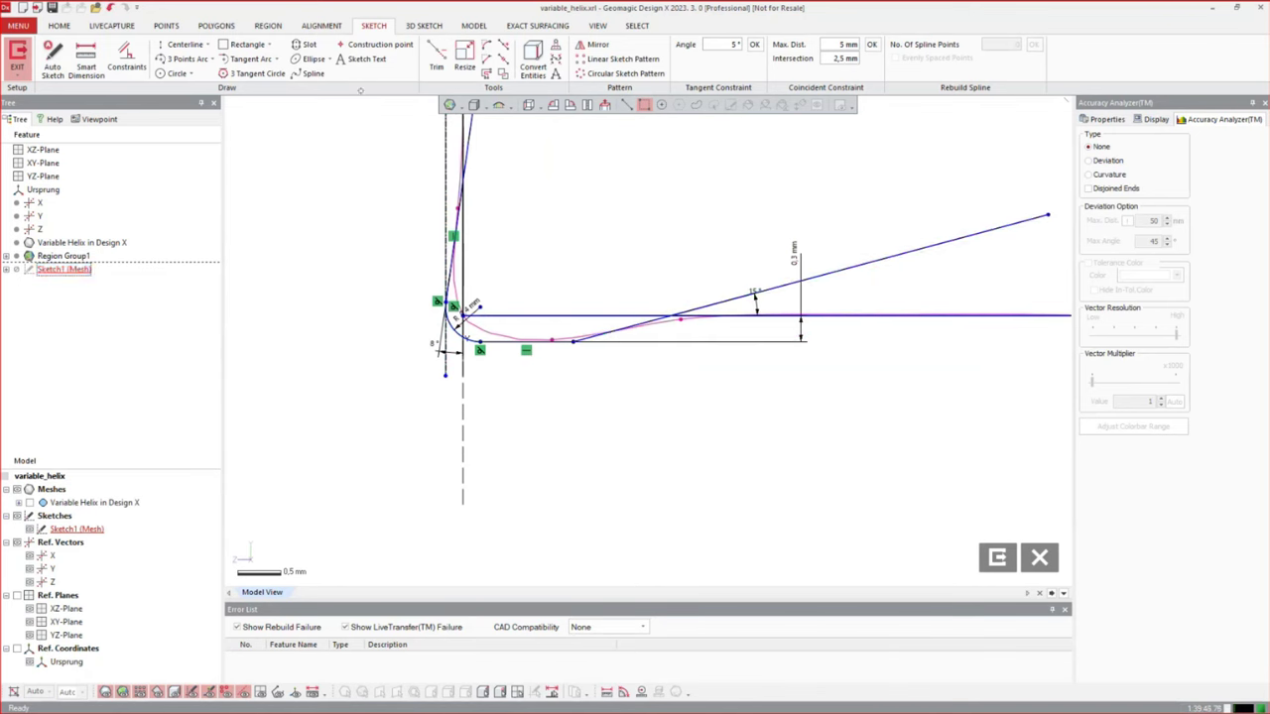
click(436, 65)
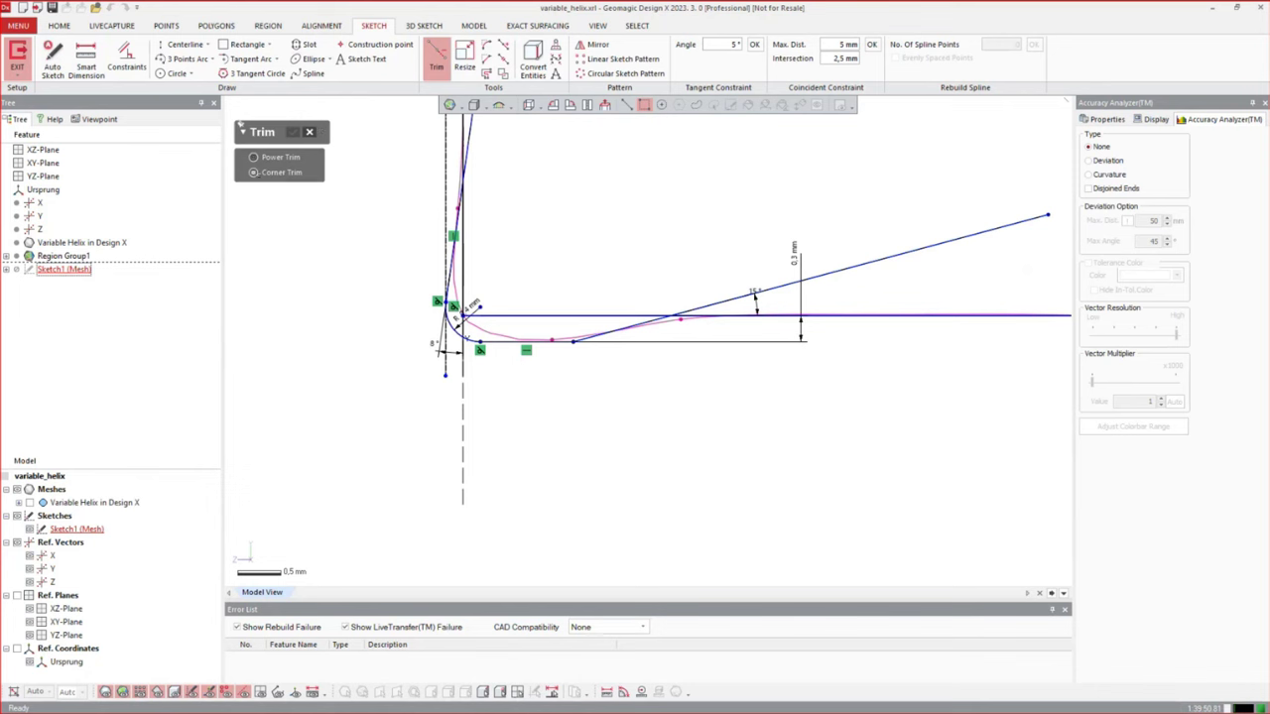
click(616, 330)
click(784, 316)
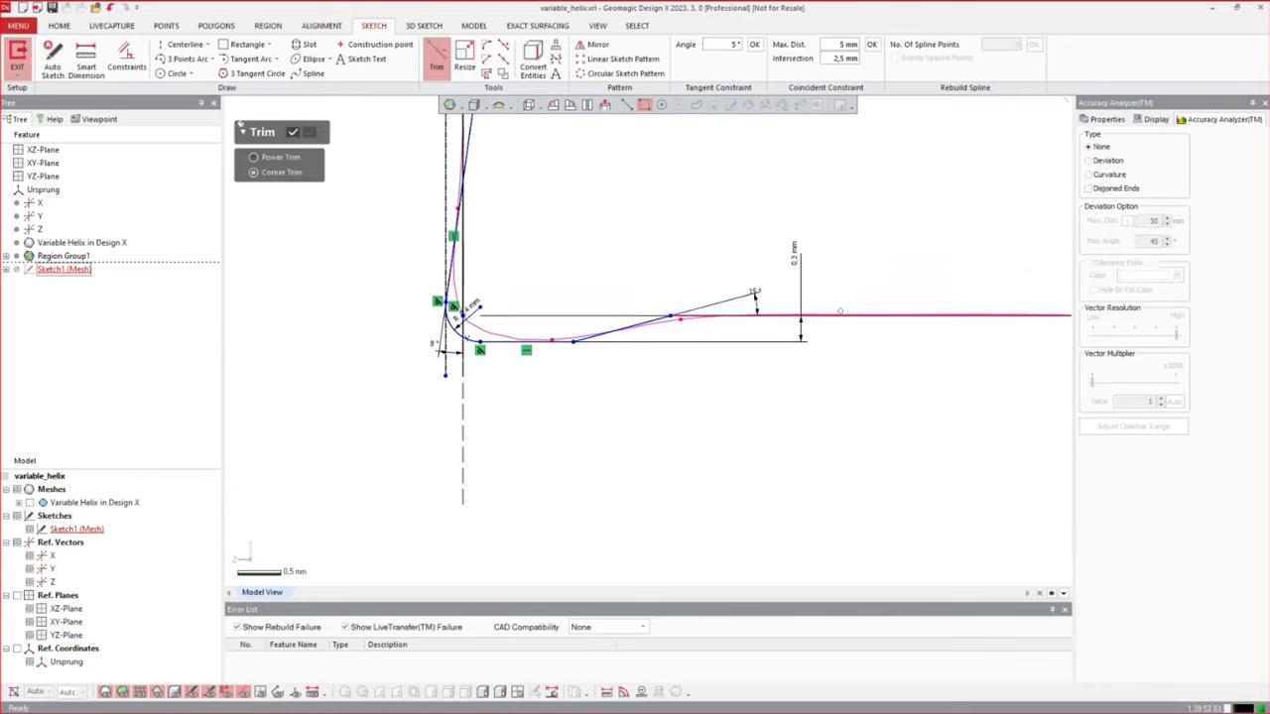
Corner-trim the undercut's steep flank with the vertical collar face line
scroll(710, 365, down, 5)
scroll(516, 222, up, 6)
scroll(551, 240, up, 1)
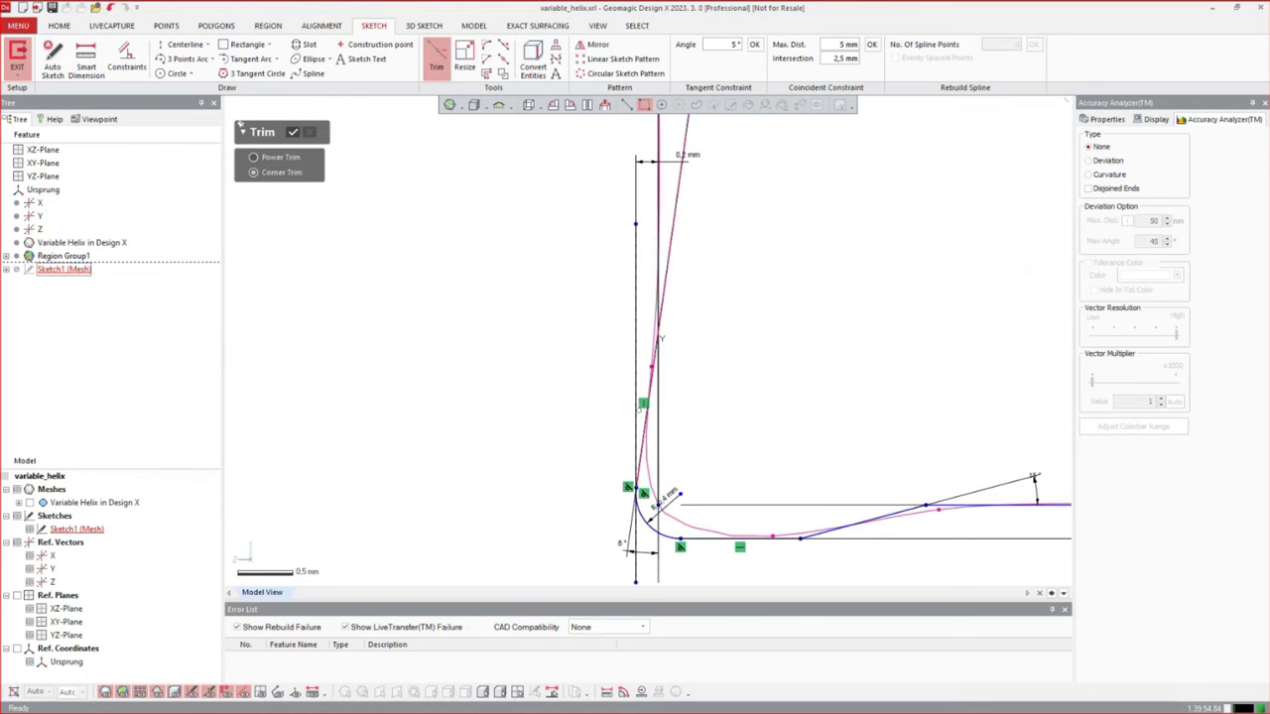
click(628, 250)
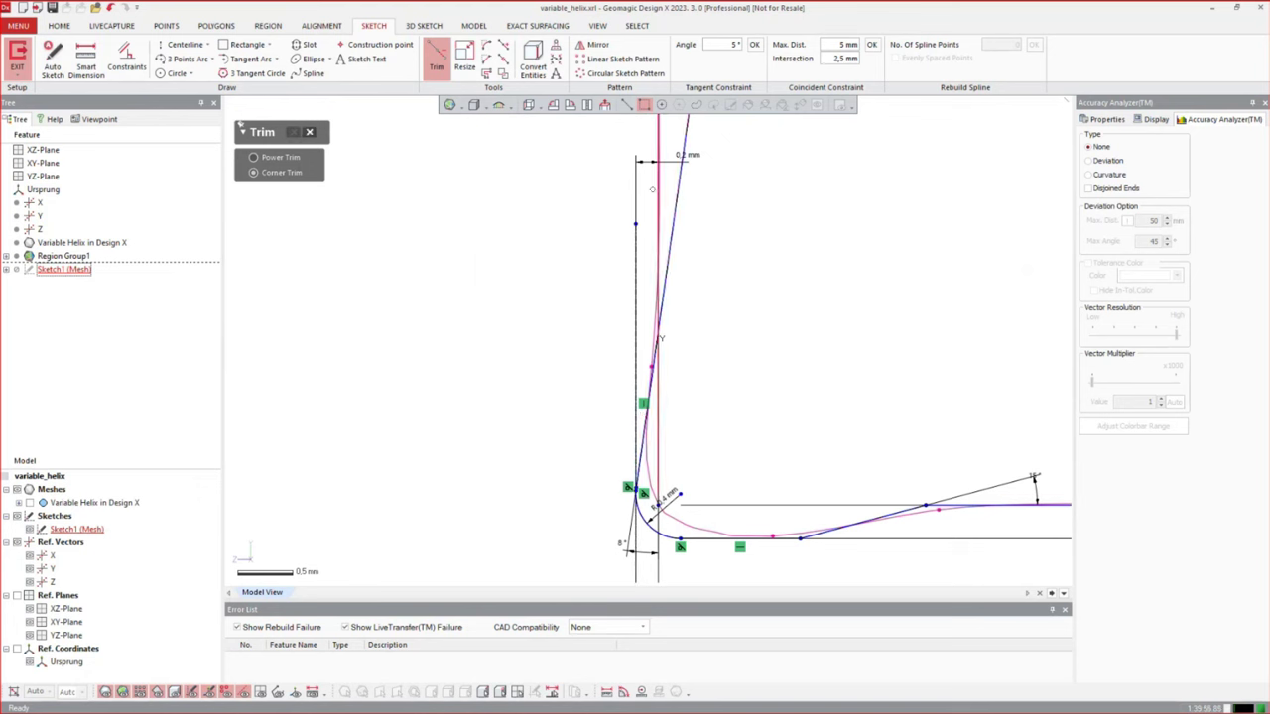
click(647, 388)
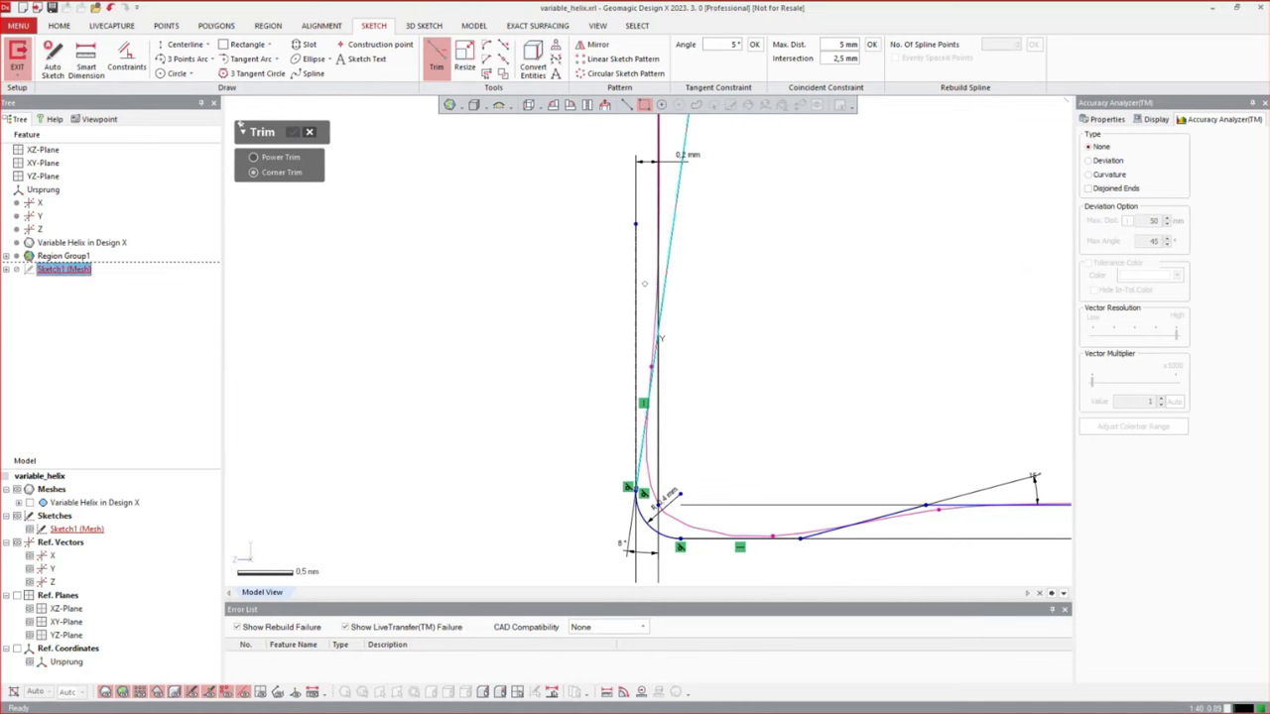
click(654, 257)
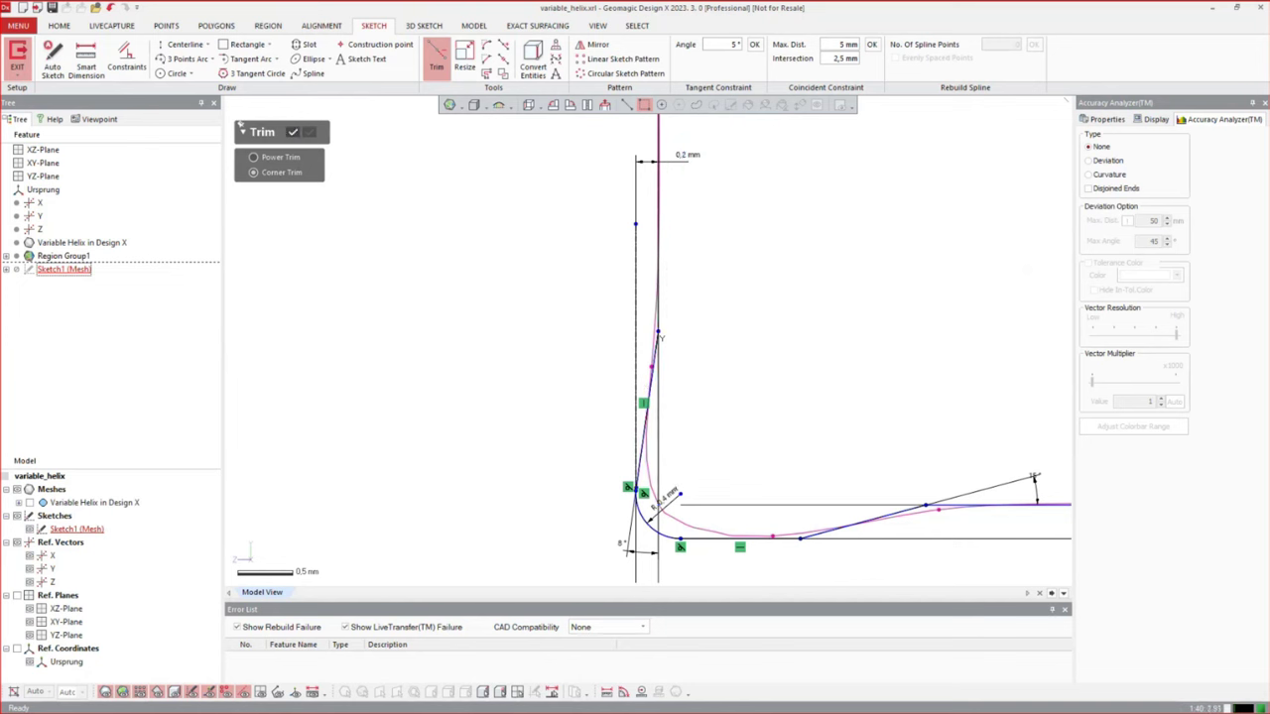
Power-trim the short piece of the steep flank that overhangs its tangent point with the fillet arc
scroll(721, 338, up, 10)
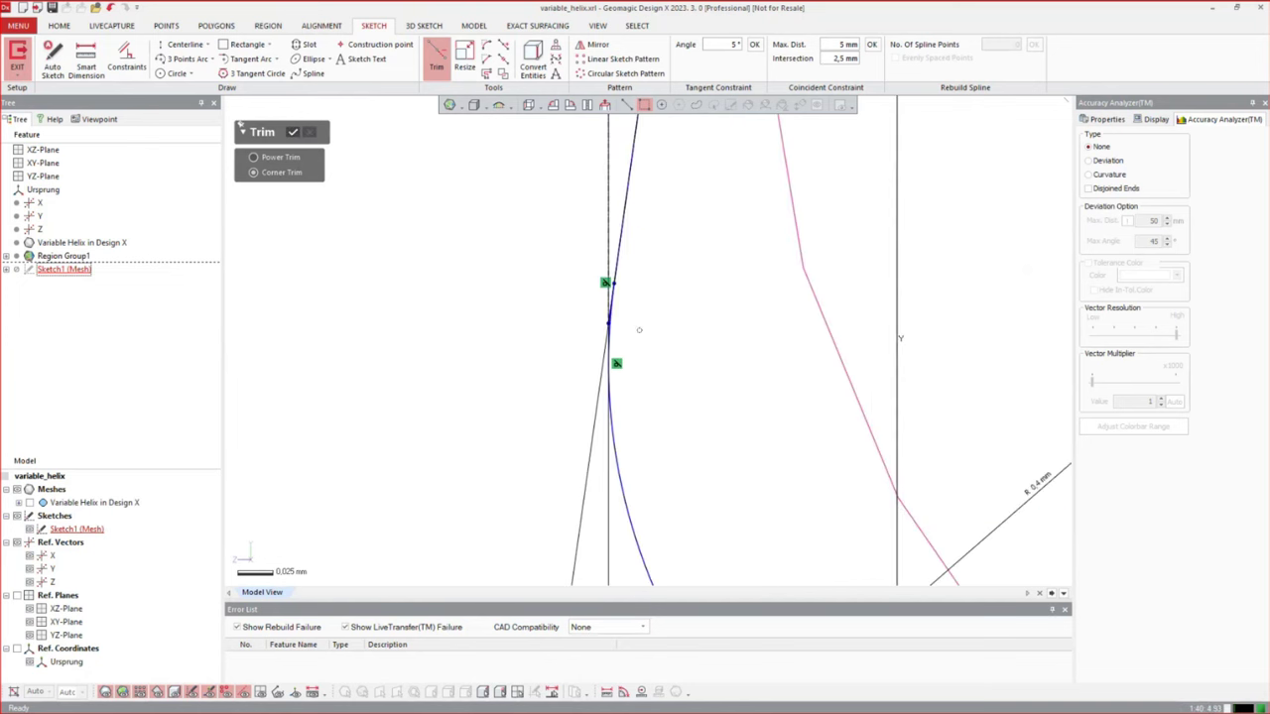
scroll(639, 329, up, 5)
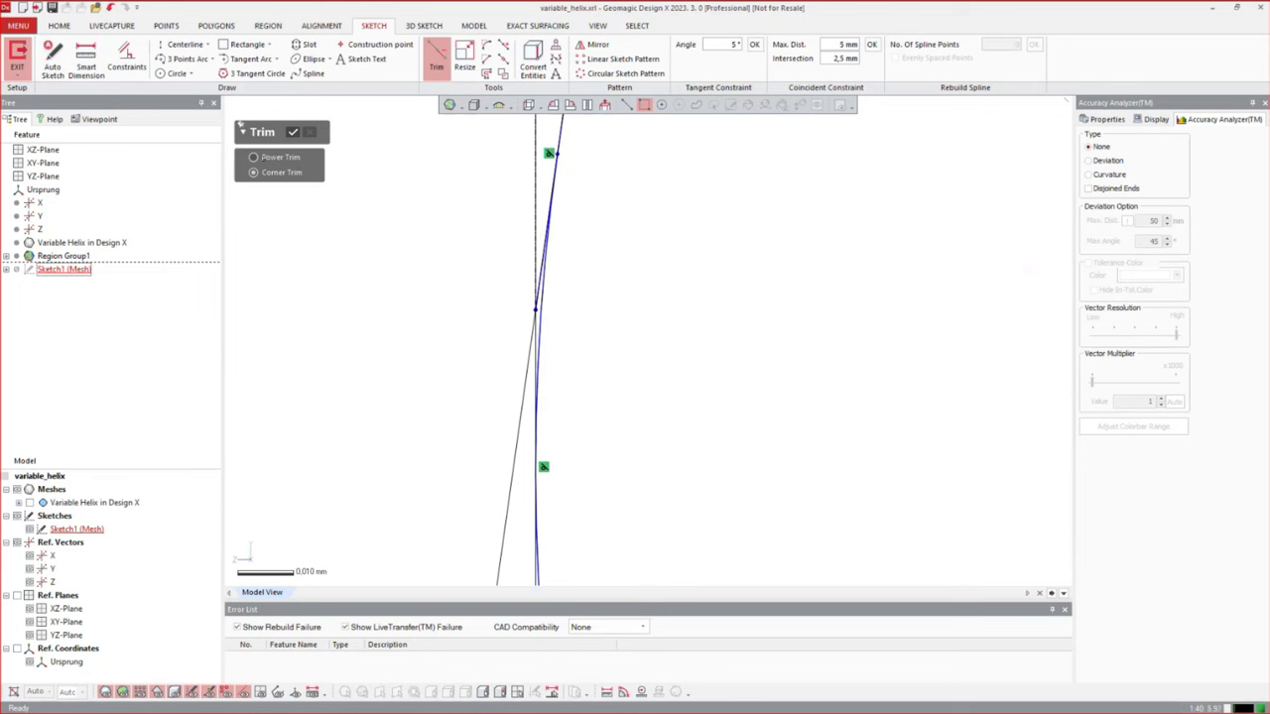
scroll(534, 288, up, 3)
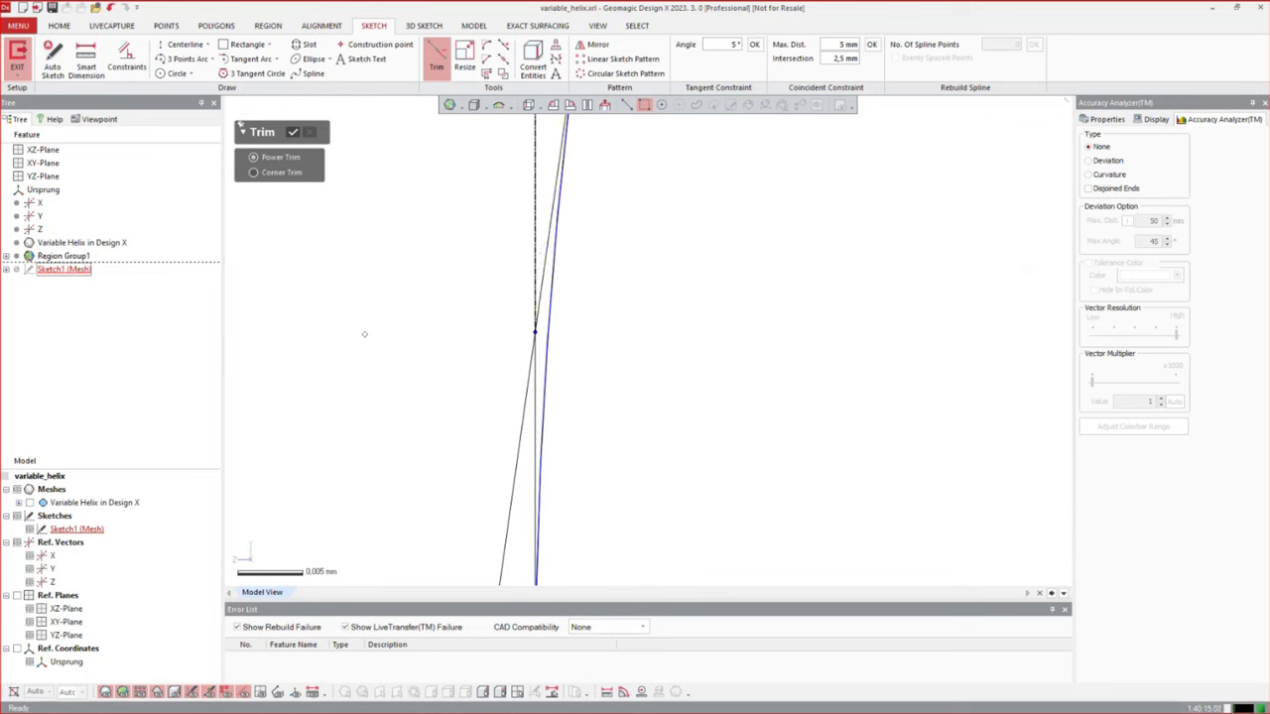
key(Escape)
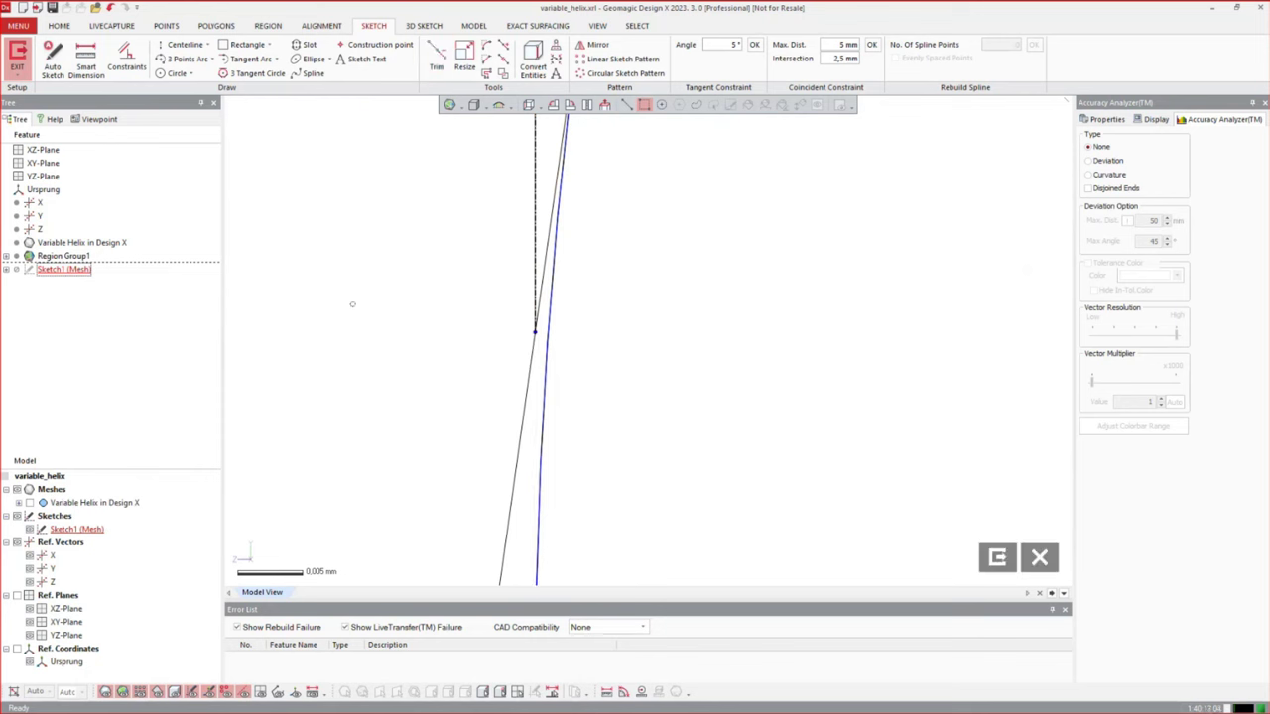
Exit the completed half-profile sketch and switch to the solid modelling commands
scroll(351, 302, down, 10)
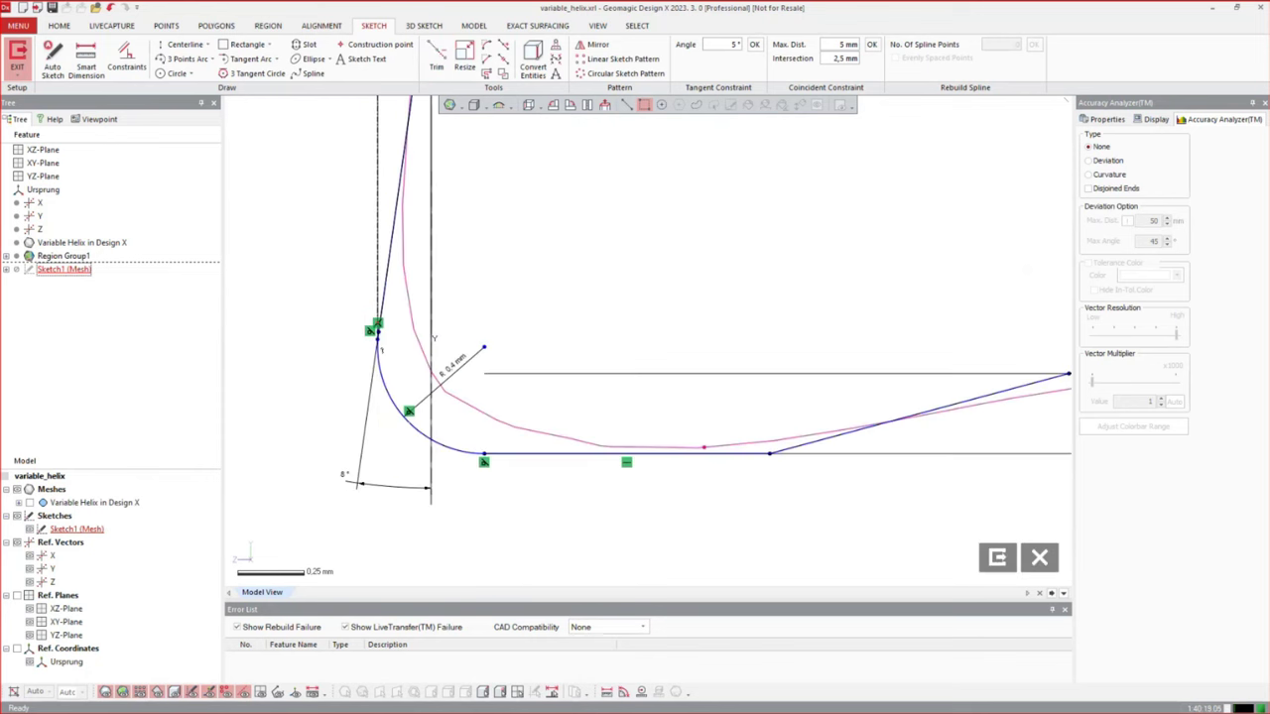
scroll(940, 515, down, 5)
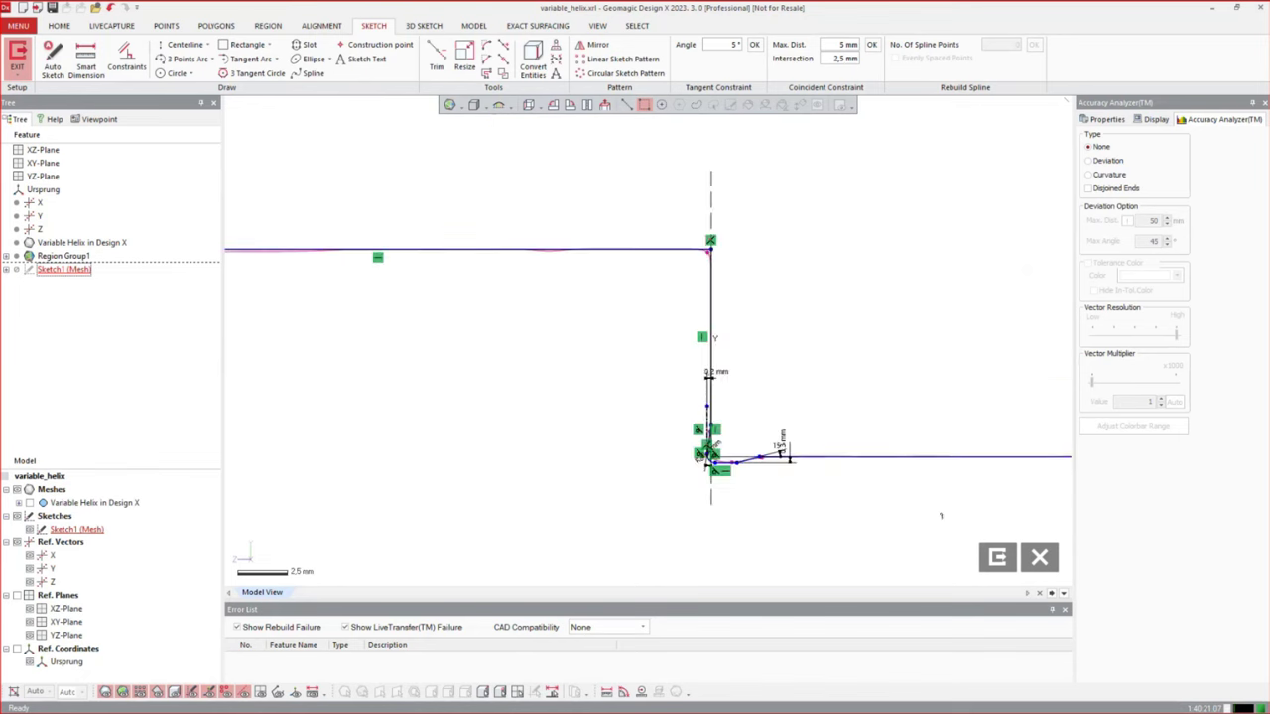
click(18, 57)
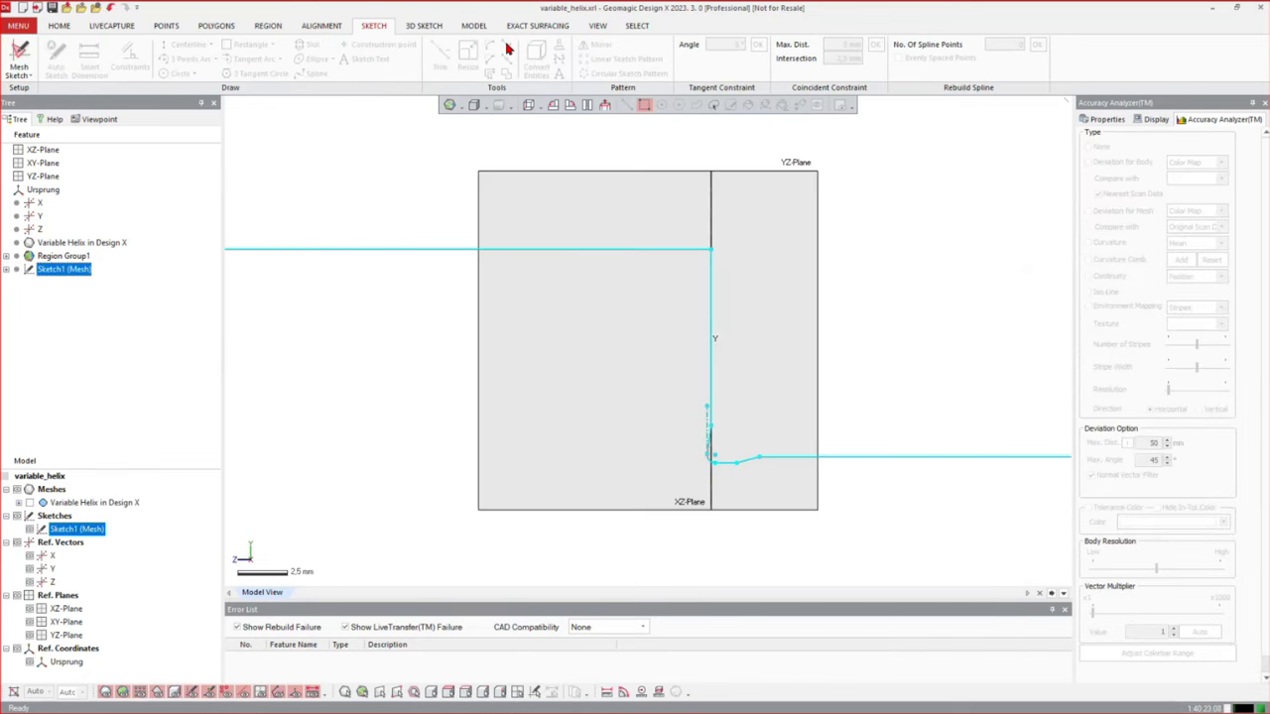
click(473, 27)
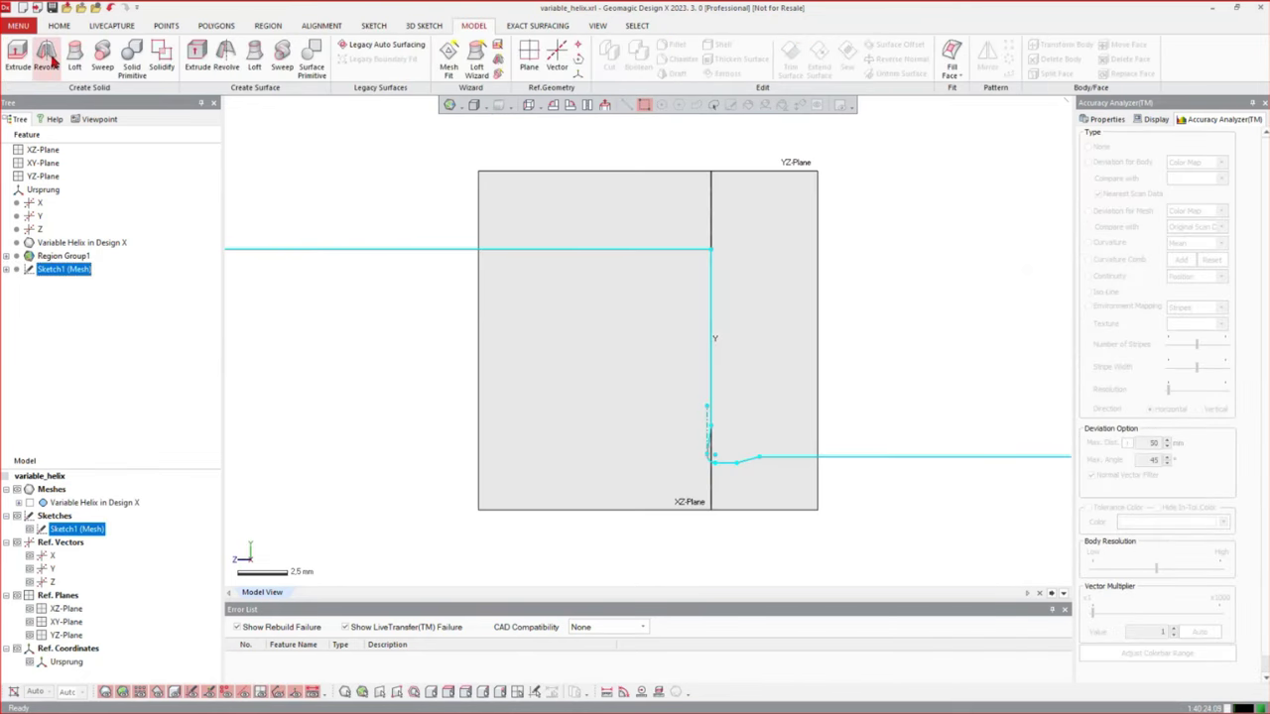
Revolve the half-profile sketch 360° about its axis into the solid body of the screw
click(47, 58)
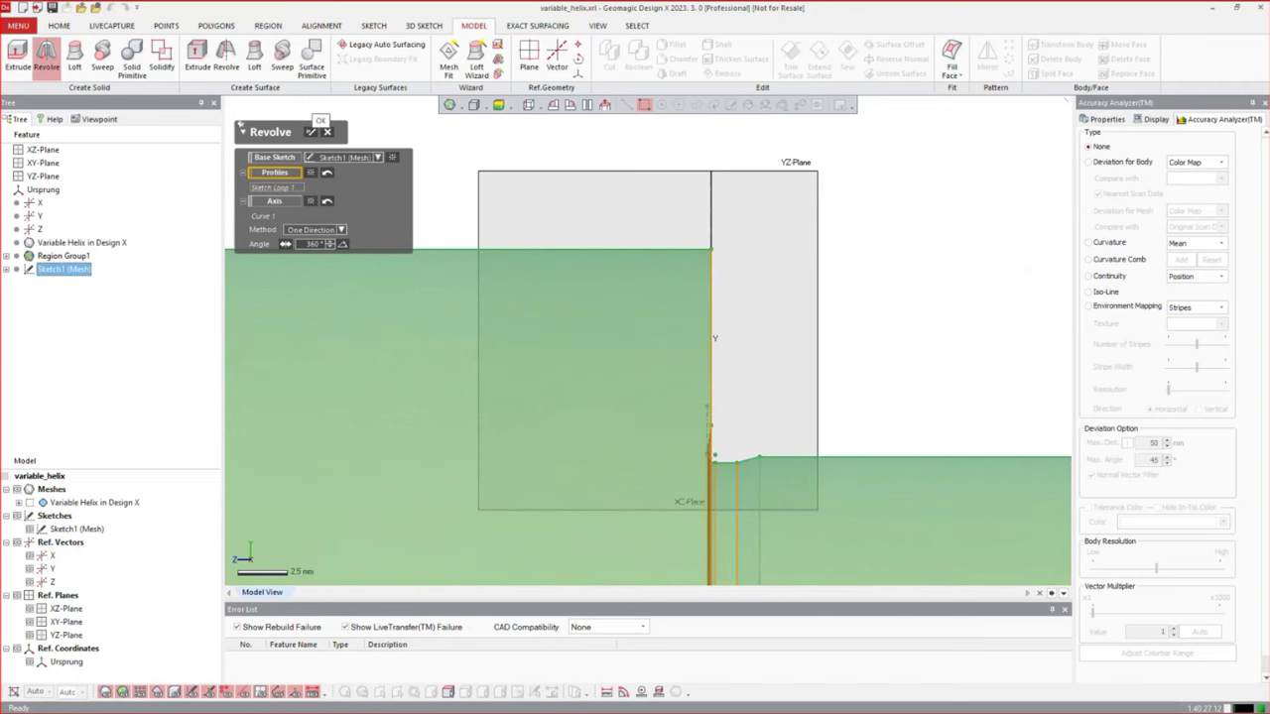
click(310, 131)
scroll(798, 265, down, 2)
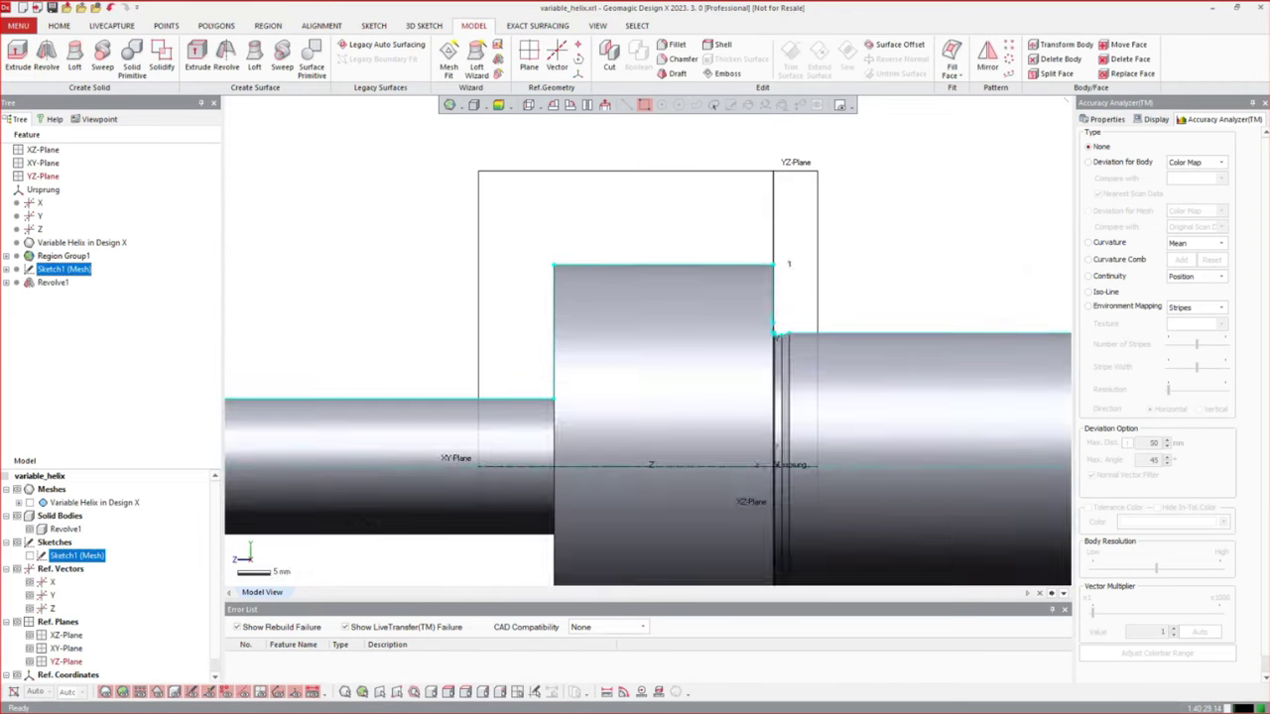
scroll(789, 264, down, 4)
right_drag(969, 326, 545, 361)
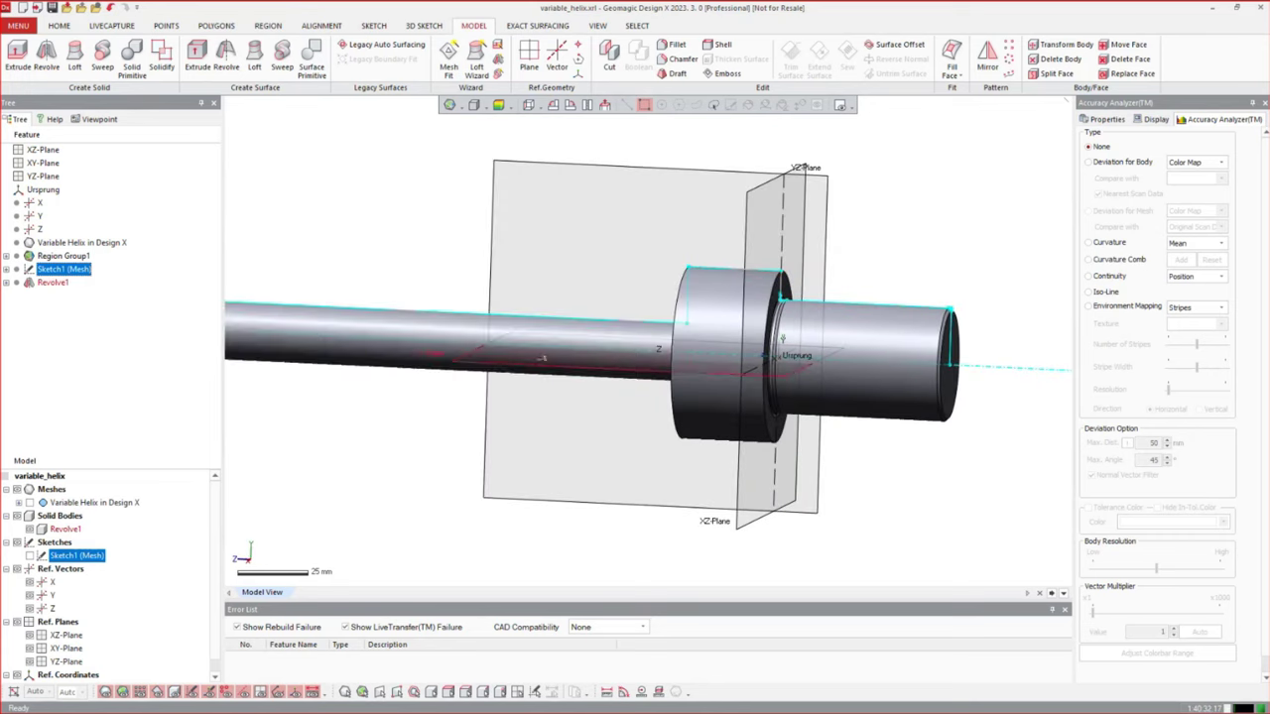
click(950, 211)
ctrl+right_drag(588, 339, 711, 384)
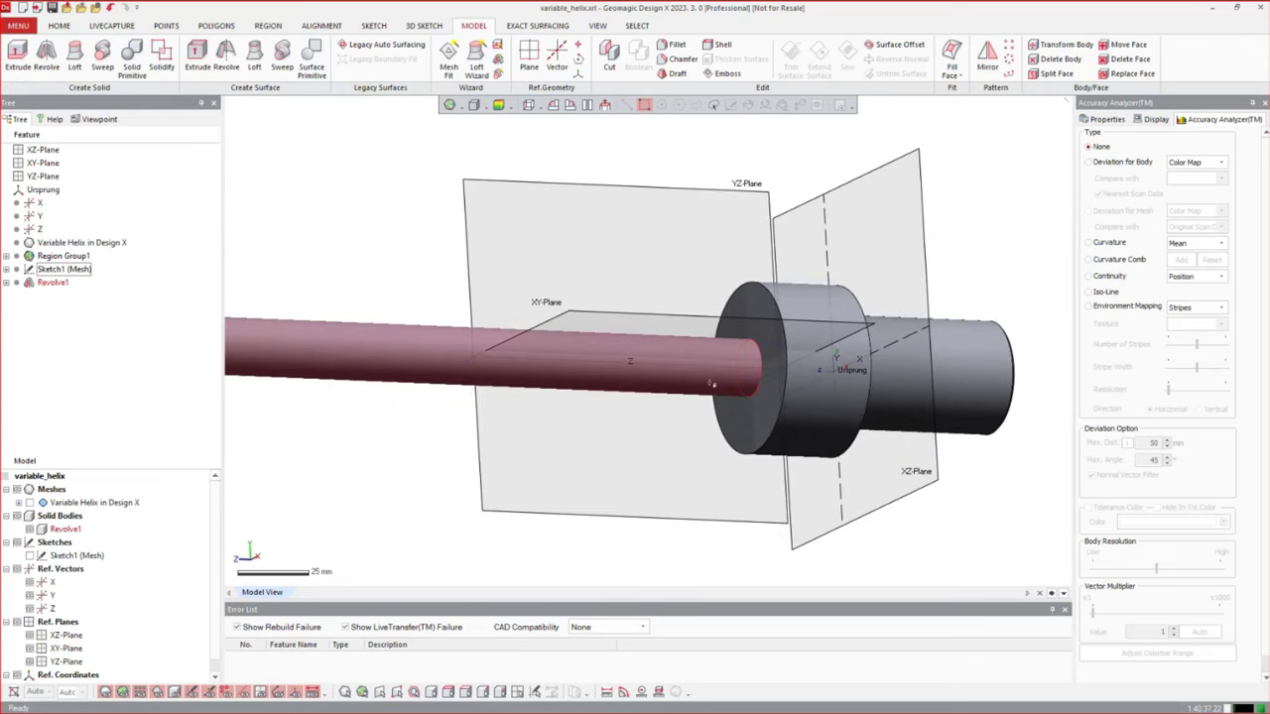
scroll(644, 382, down, 3)
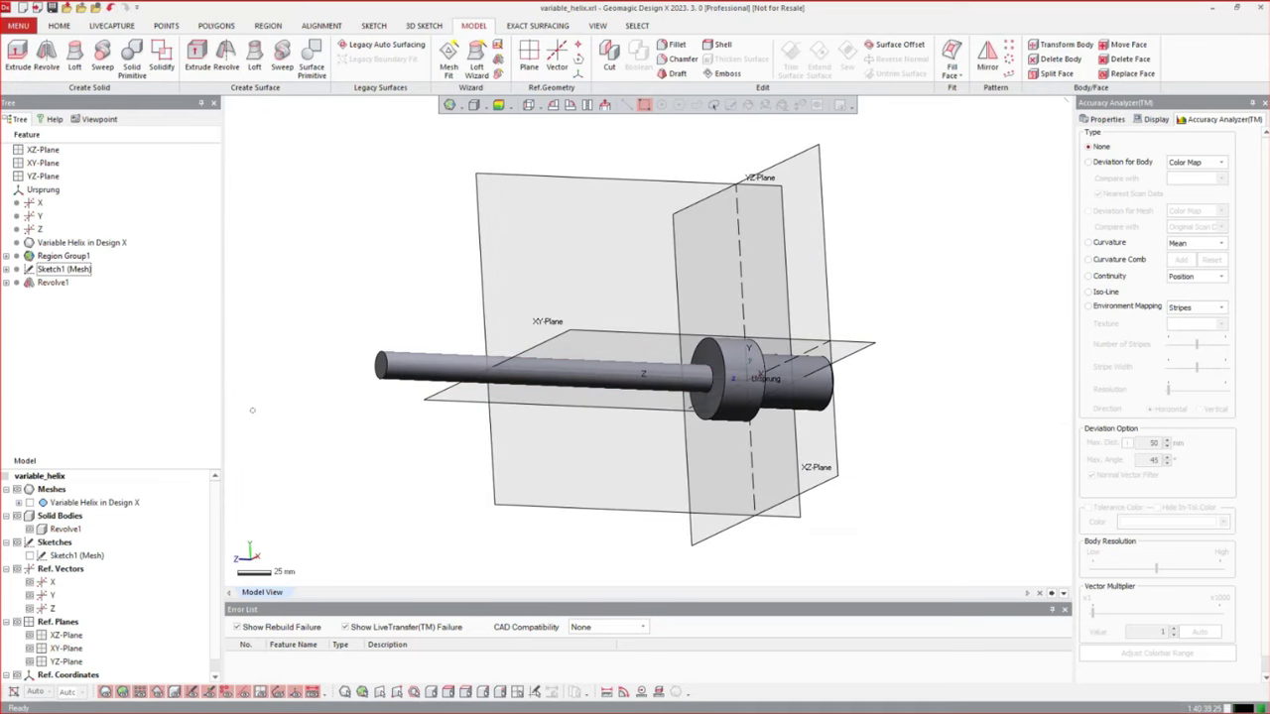
right_drag(432, 399, 473, 405)
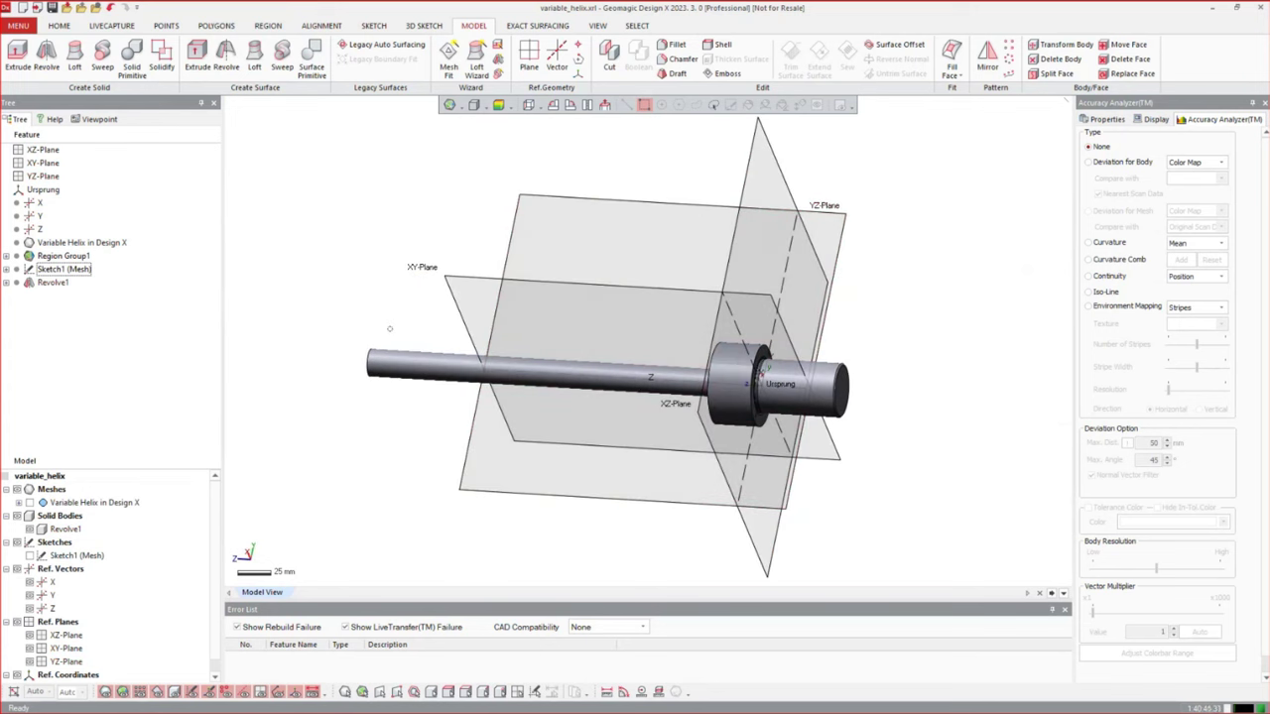
Show the scanned helix mesh over the revolved solid body
click(692, 359)
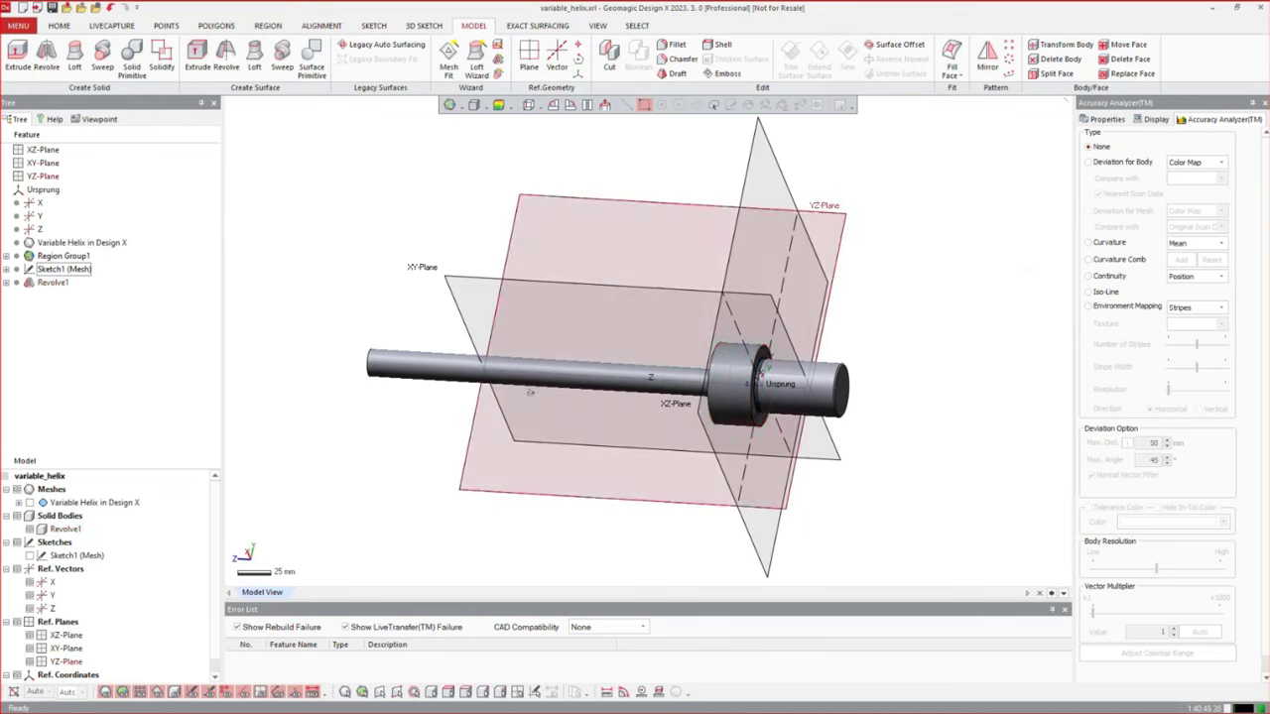
right_drag(530, 392, 647, 470)
right_drag(319, 446, 324, 404)
click(31, 504)
right_drag(488, 452, 392, 249)
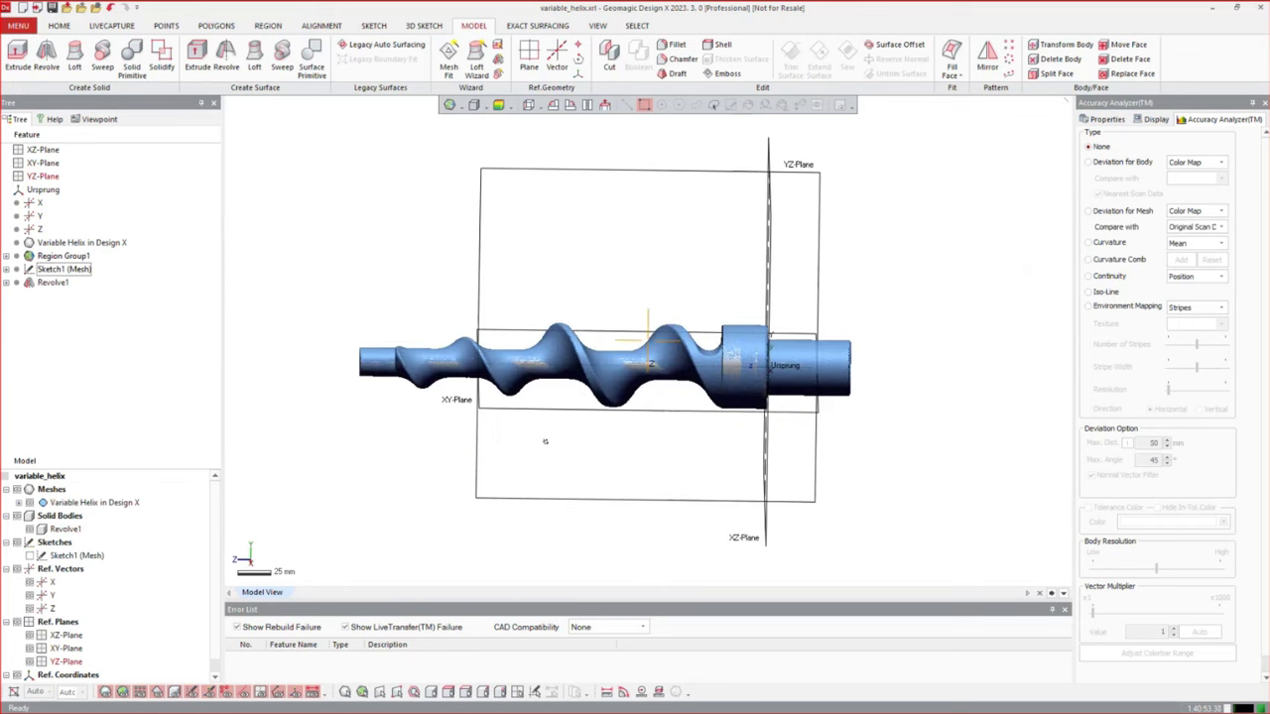
Start a mesh sketch on the scan with the planar method, using the YZ-Plane as base plane
click(377, 29)
click(18, 54)
right_drag(573, 233, 639, 348)
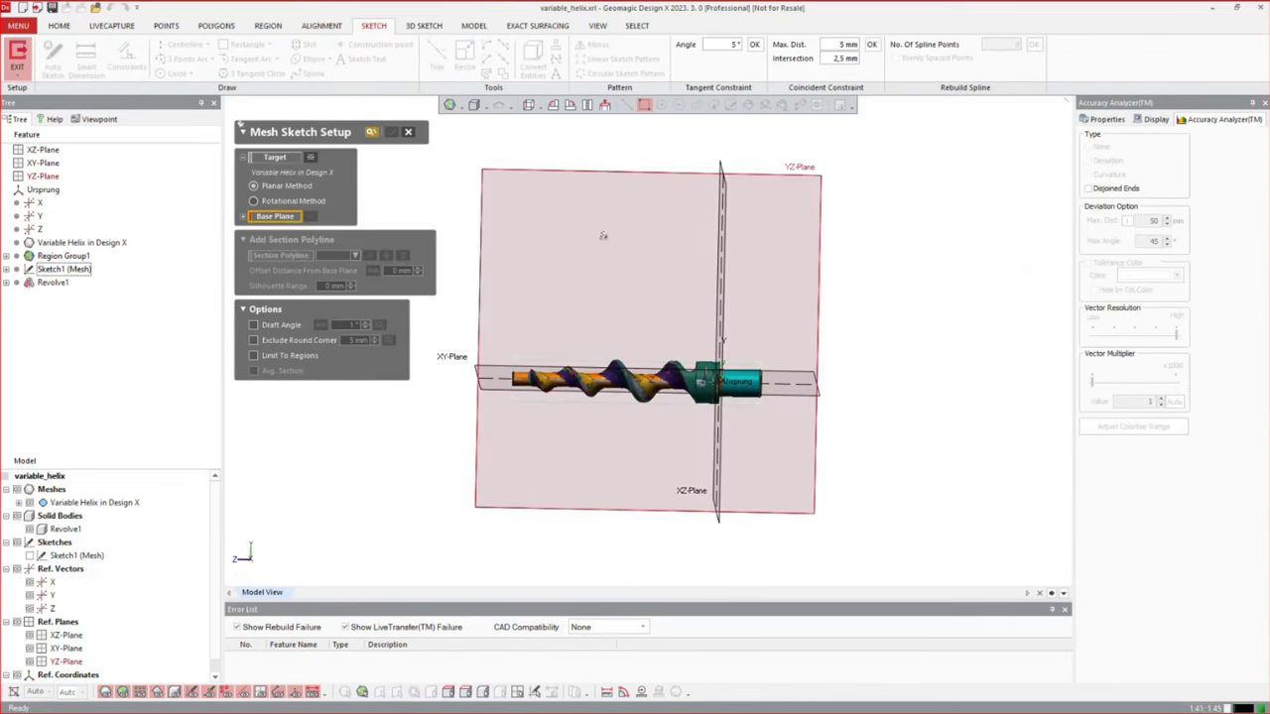
click(603, 236)
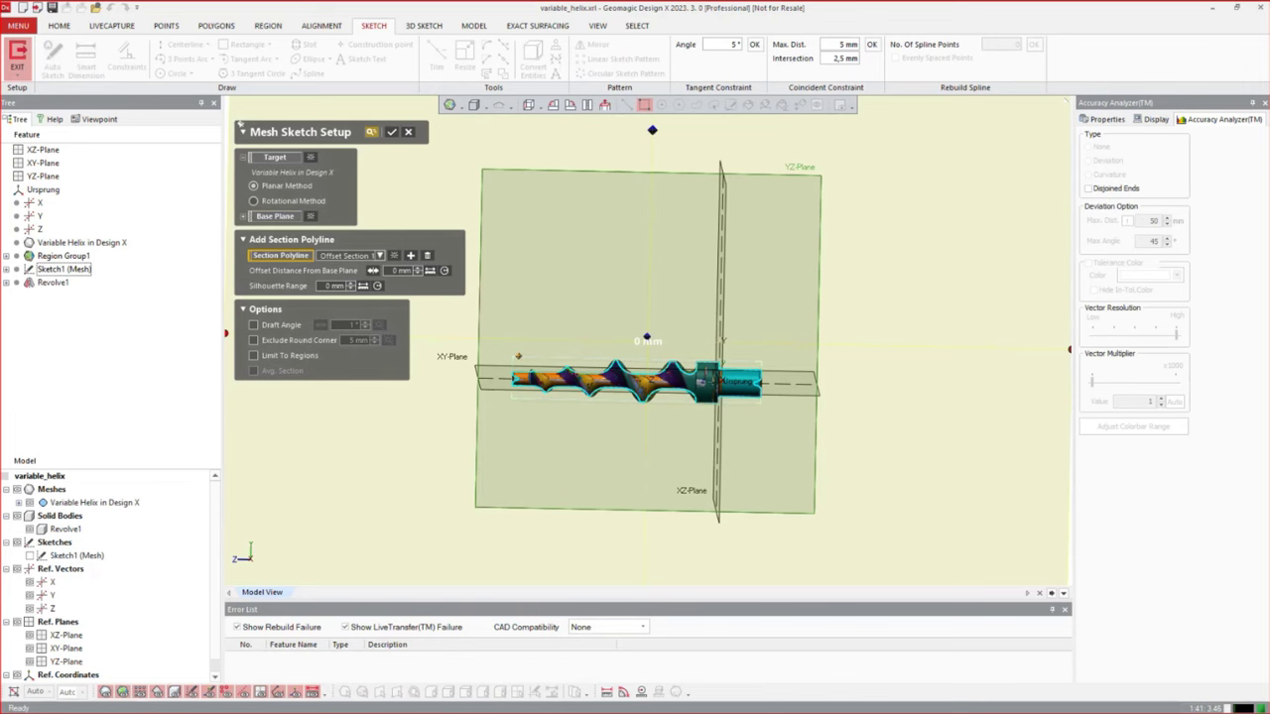
scroll(518, 355, up, 5)
right_drag(576, 363, 966, 215)
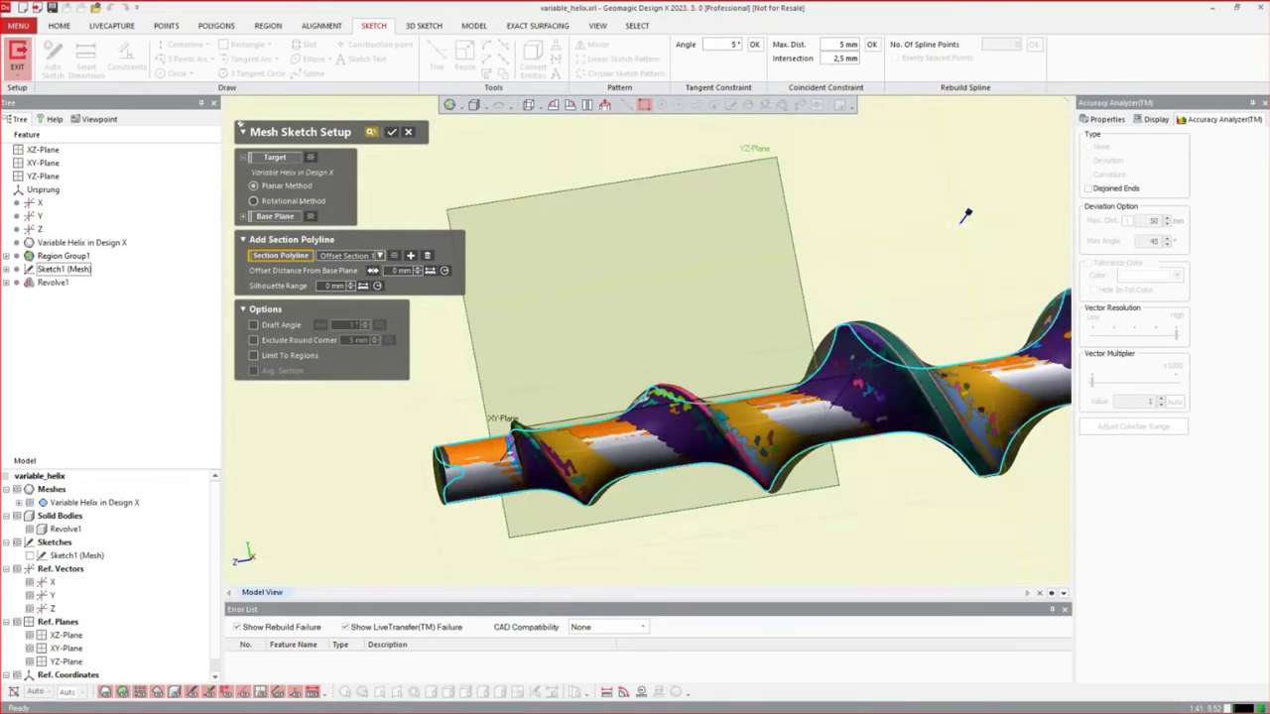
Switch the mesh section to the rotational method about the Z axis and rotate the section plane about 43.5° from the base plane
click(300, 201)
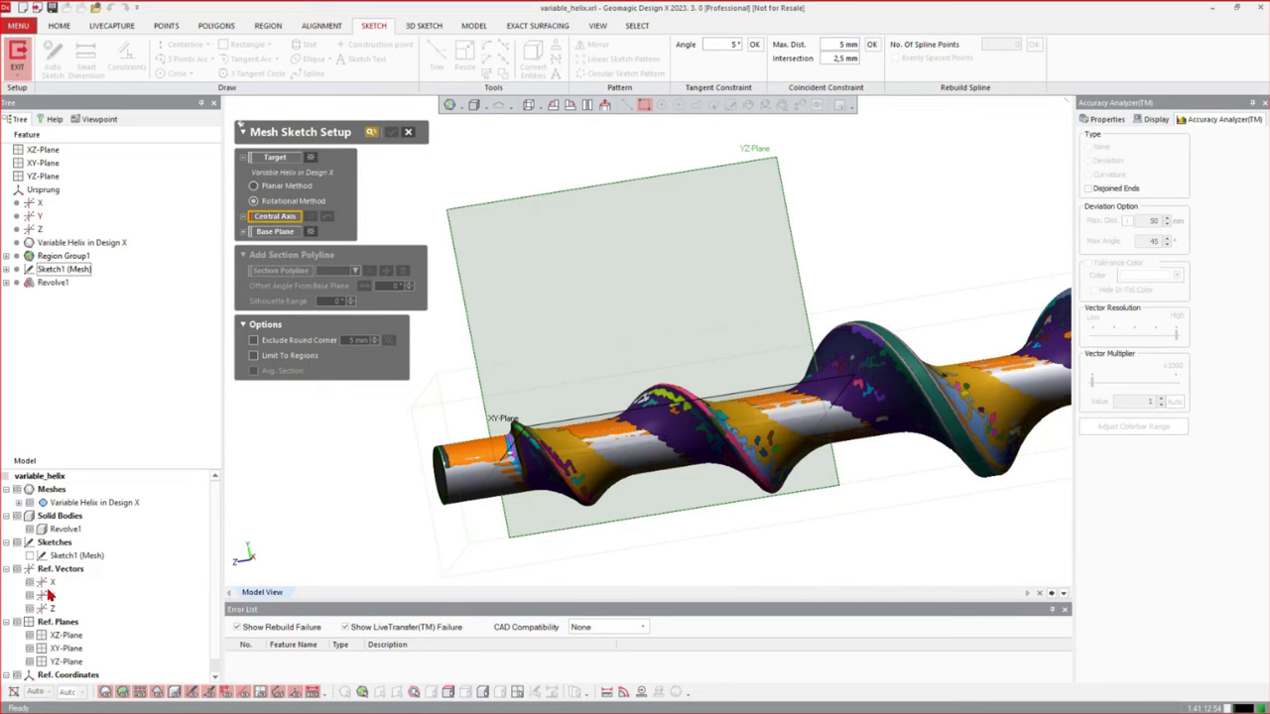
click(49, 608)
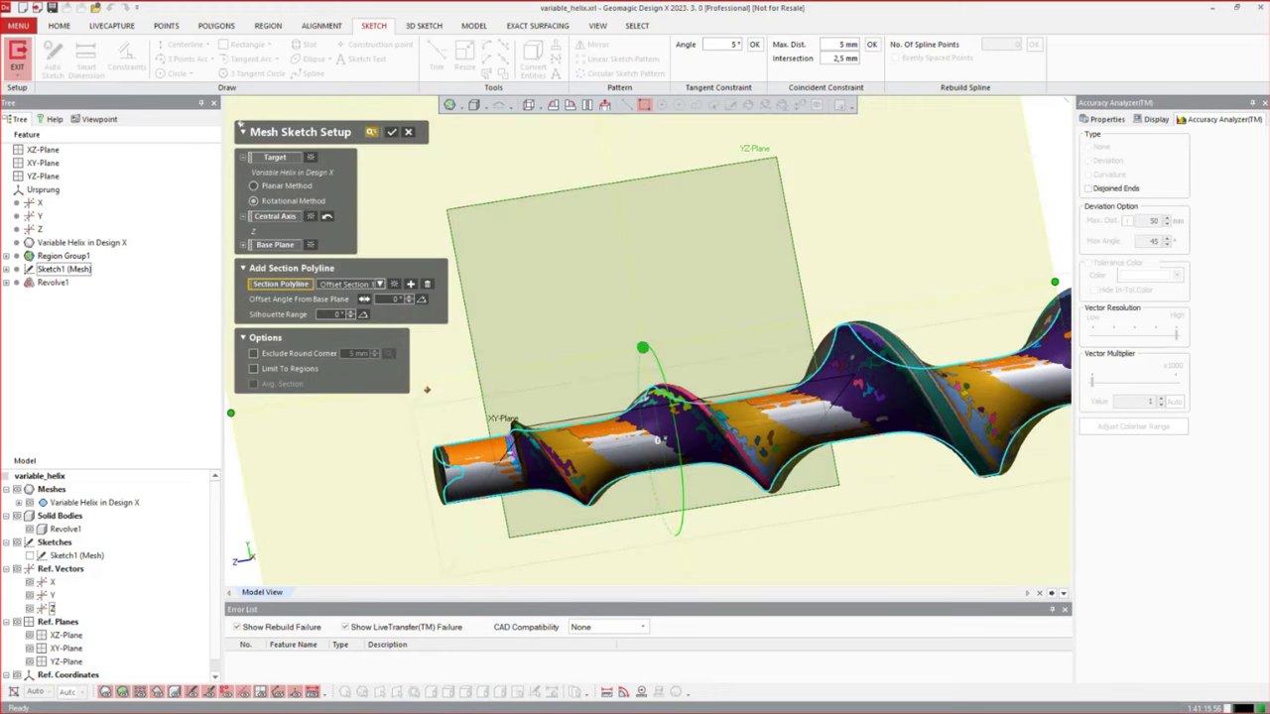
right_drag(426, 389, 585, 426)
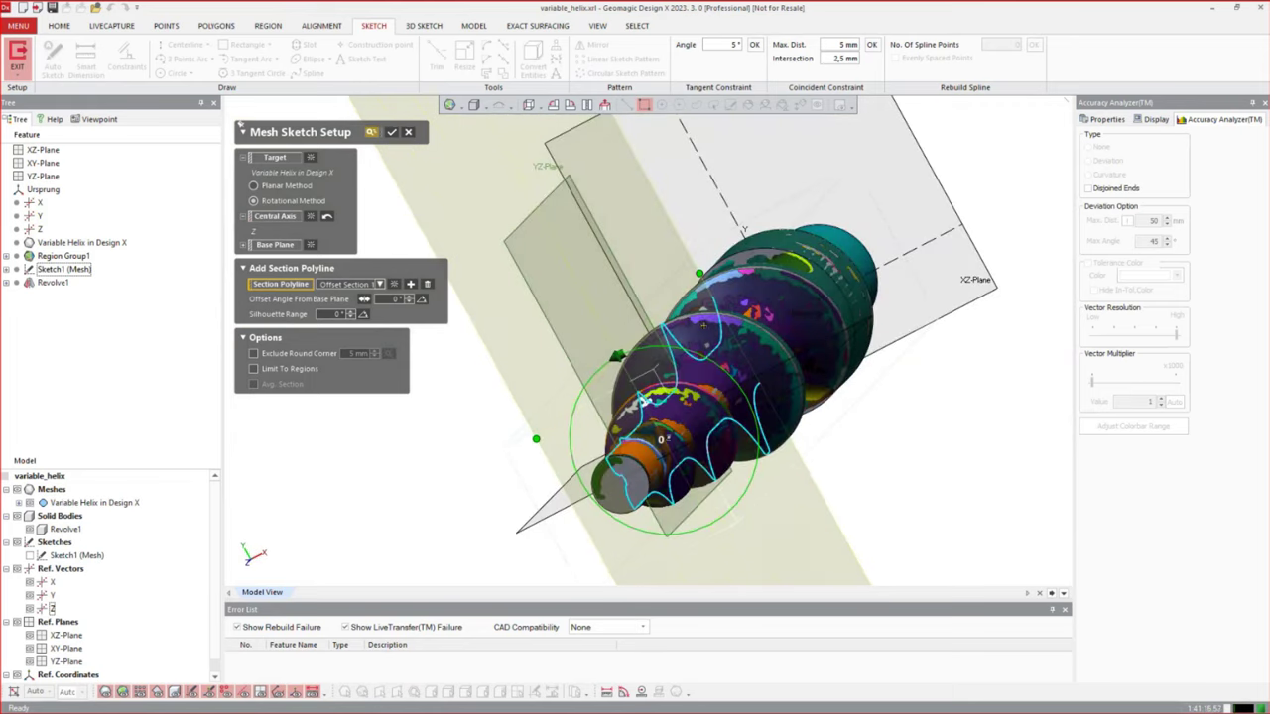
drag(638, 349, 686, 348)
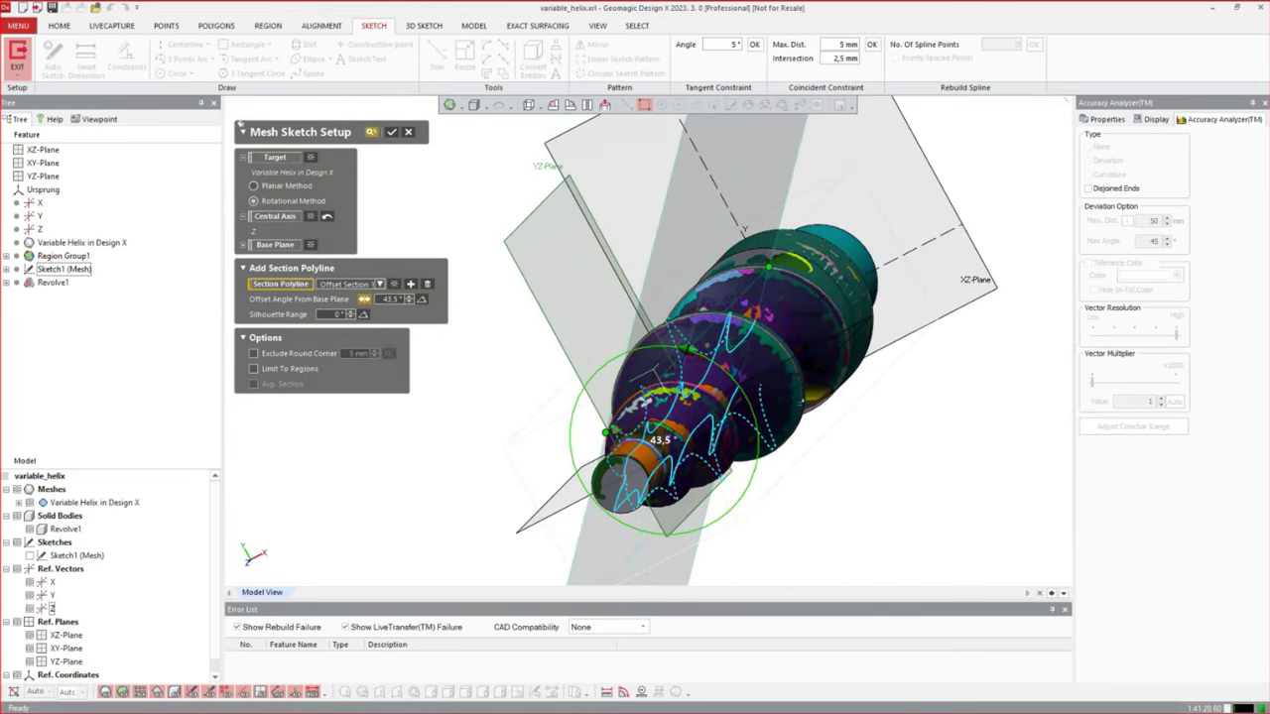
Extend the section plane along the axis into the collar and accept the mesh sketch setup
right_drag(893, 421, 794, 397)
scroll(794, 397, down, 3)
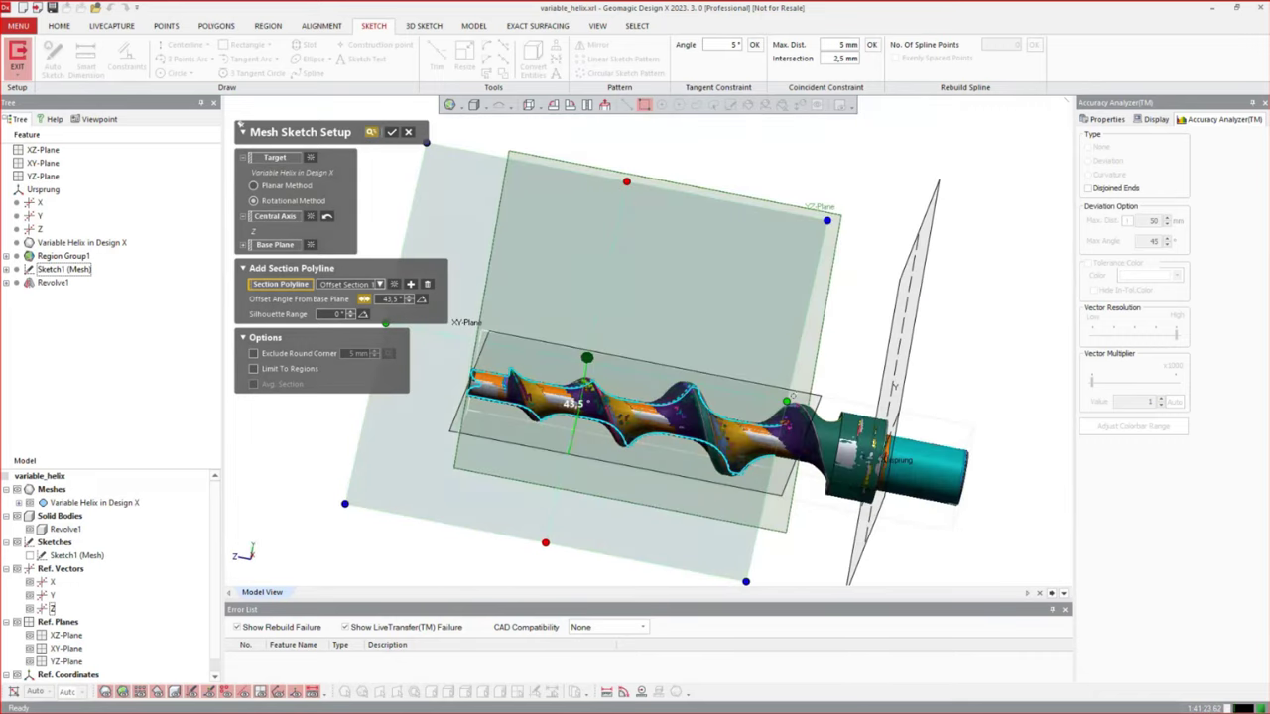
drag(786, 401, 859, 415)
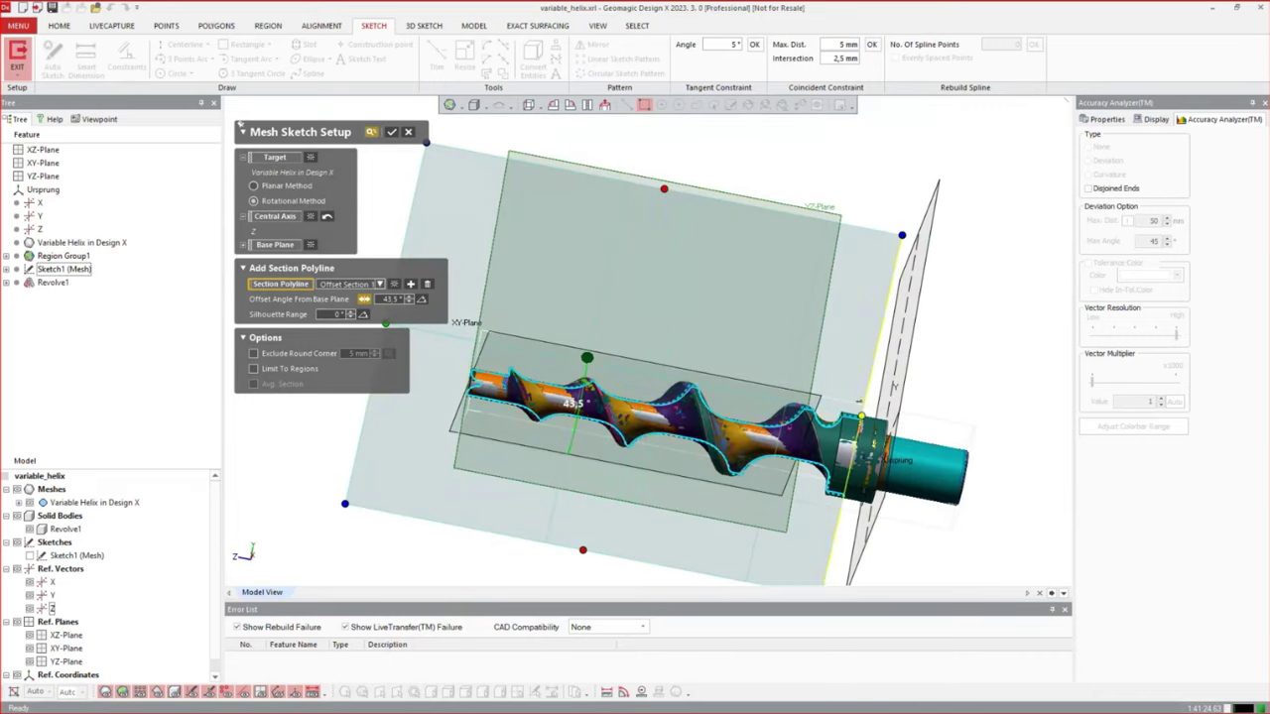
right_drag(788, 414, 738, 371)
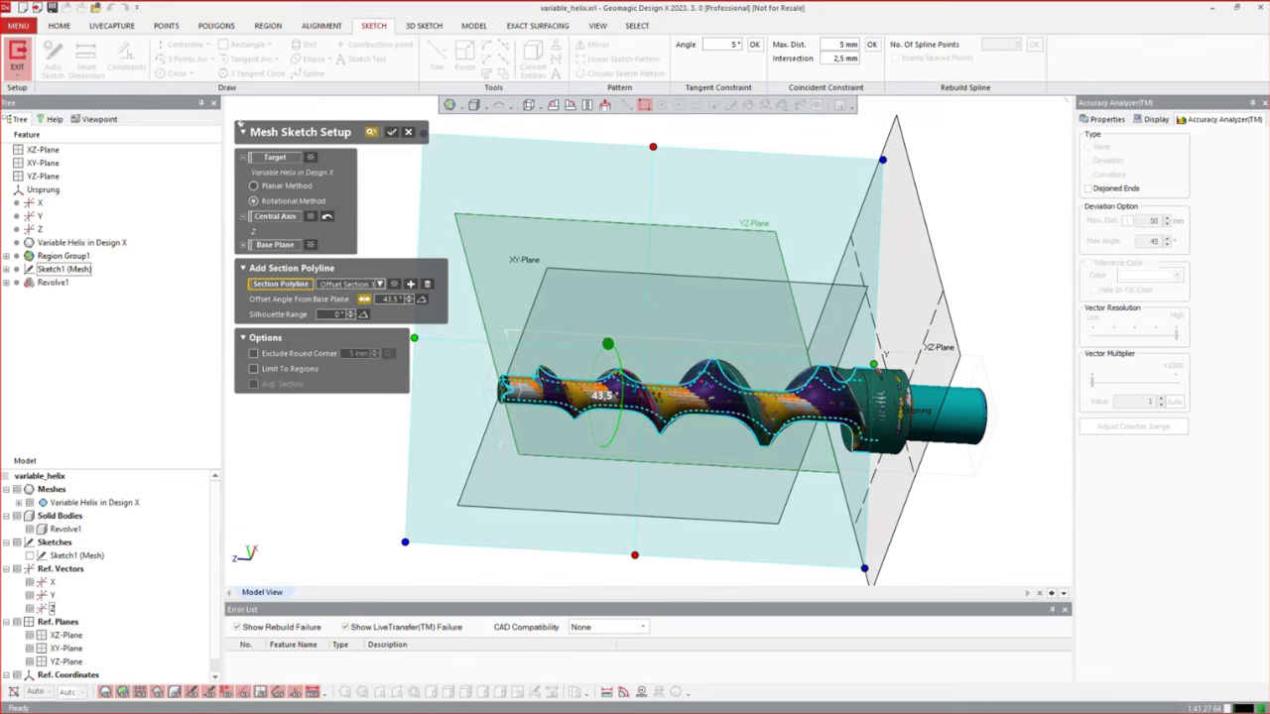
click(391, 132)
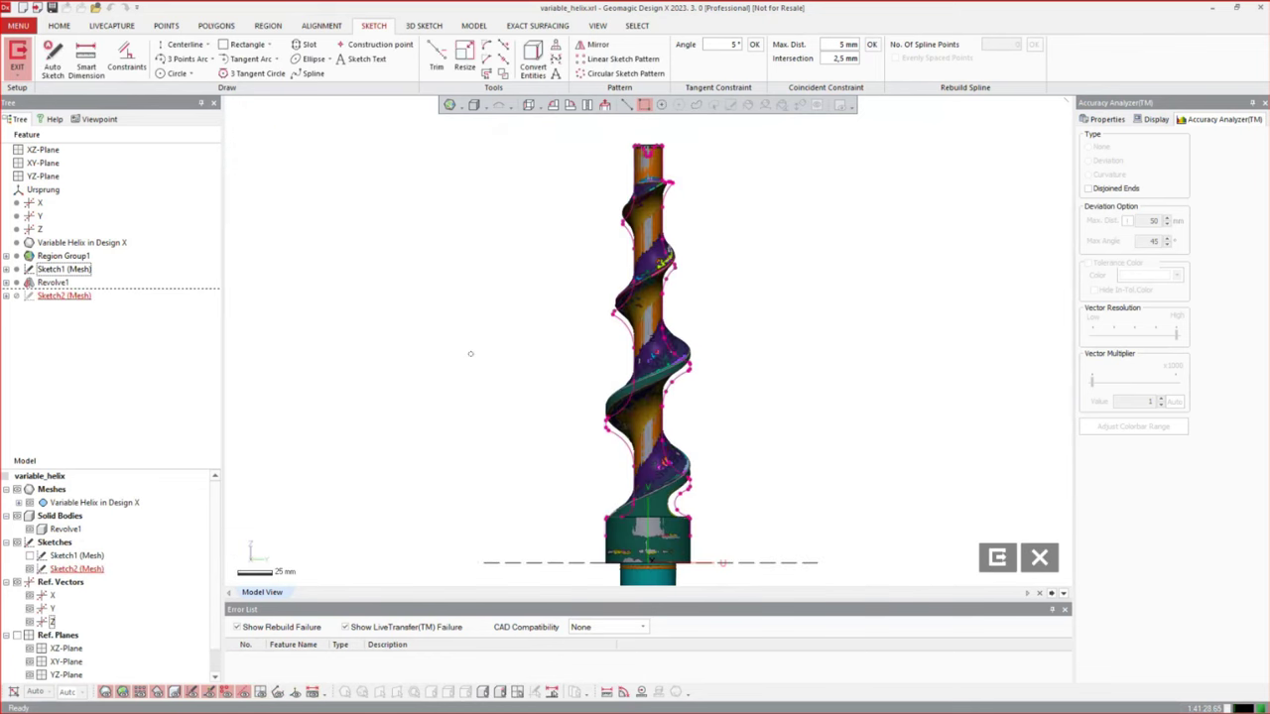
Turn the sketch view until the screw axis lies horizontal, and hide the scanned mesh
click(555, 107)
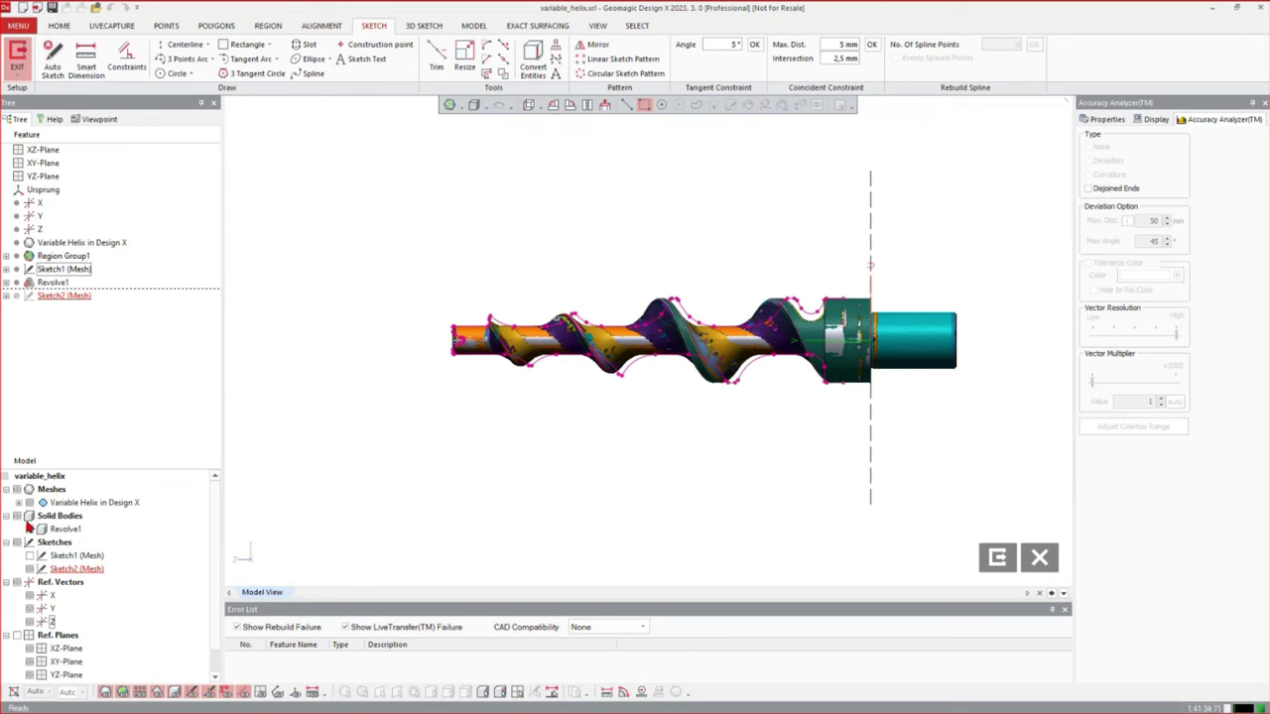
click(30, 503)
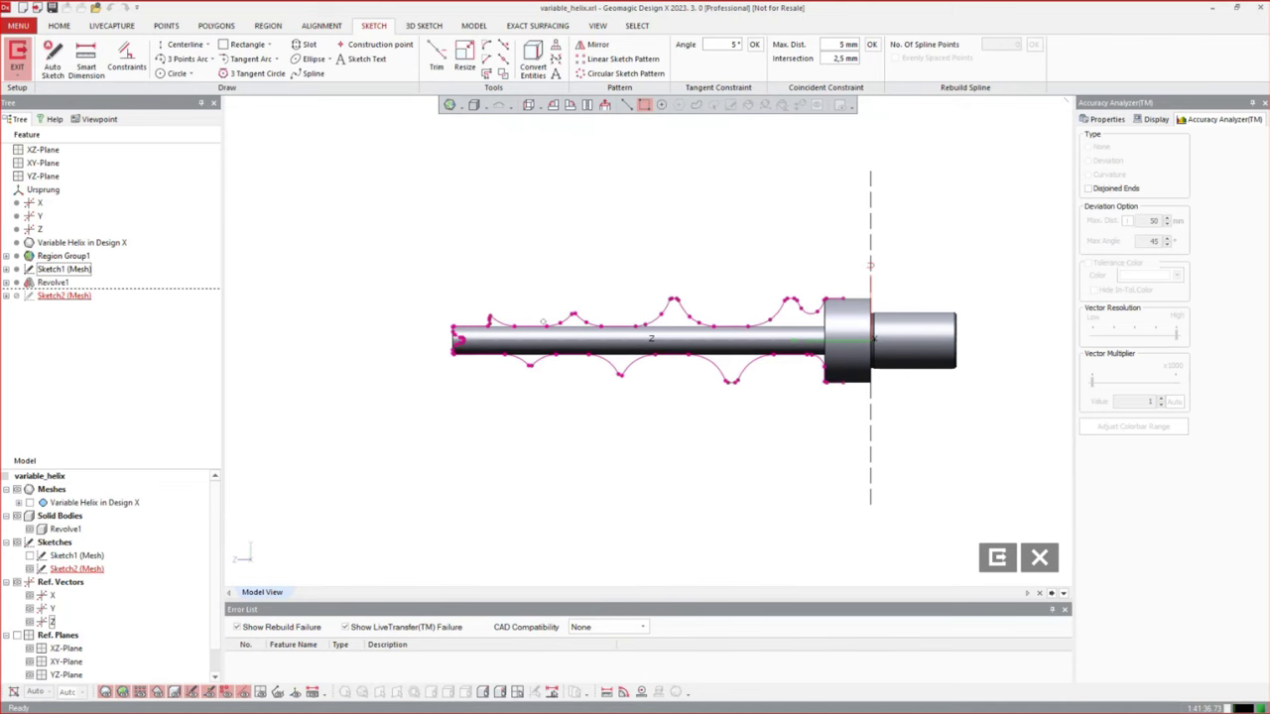
scroll(494, 339, up, 3)
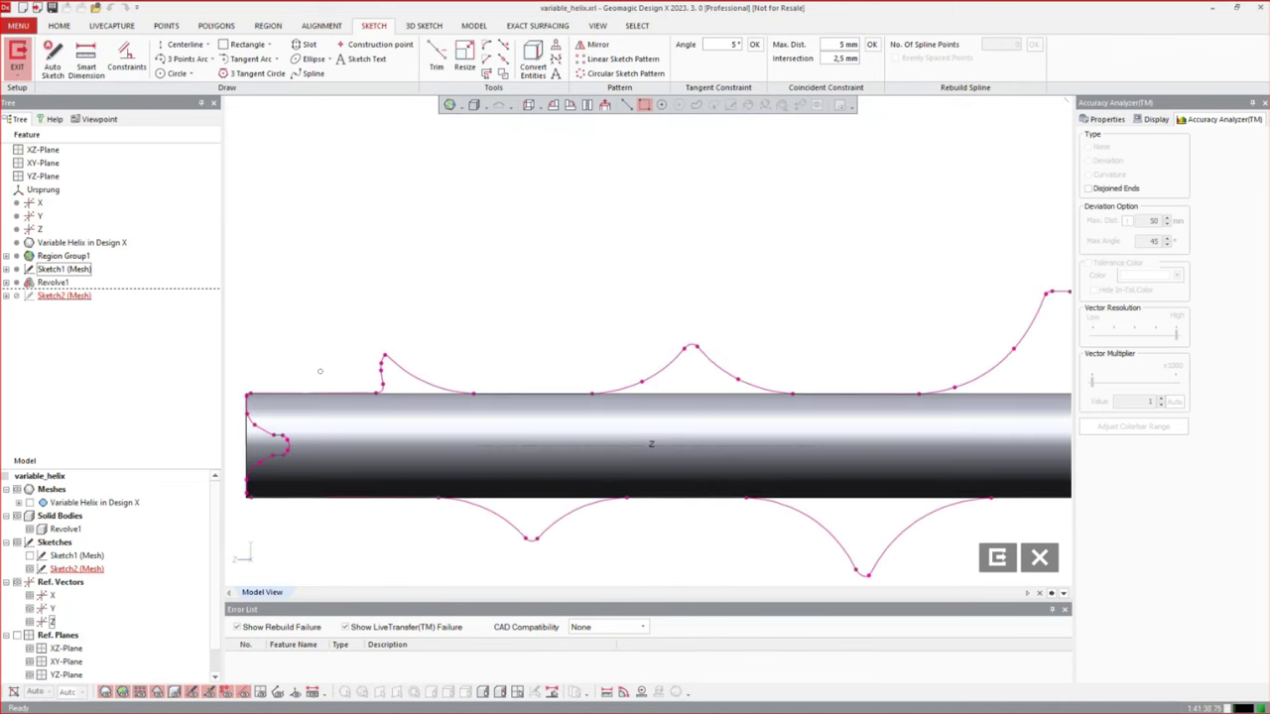
scroll(320, 371, down, 3)
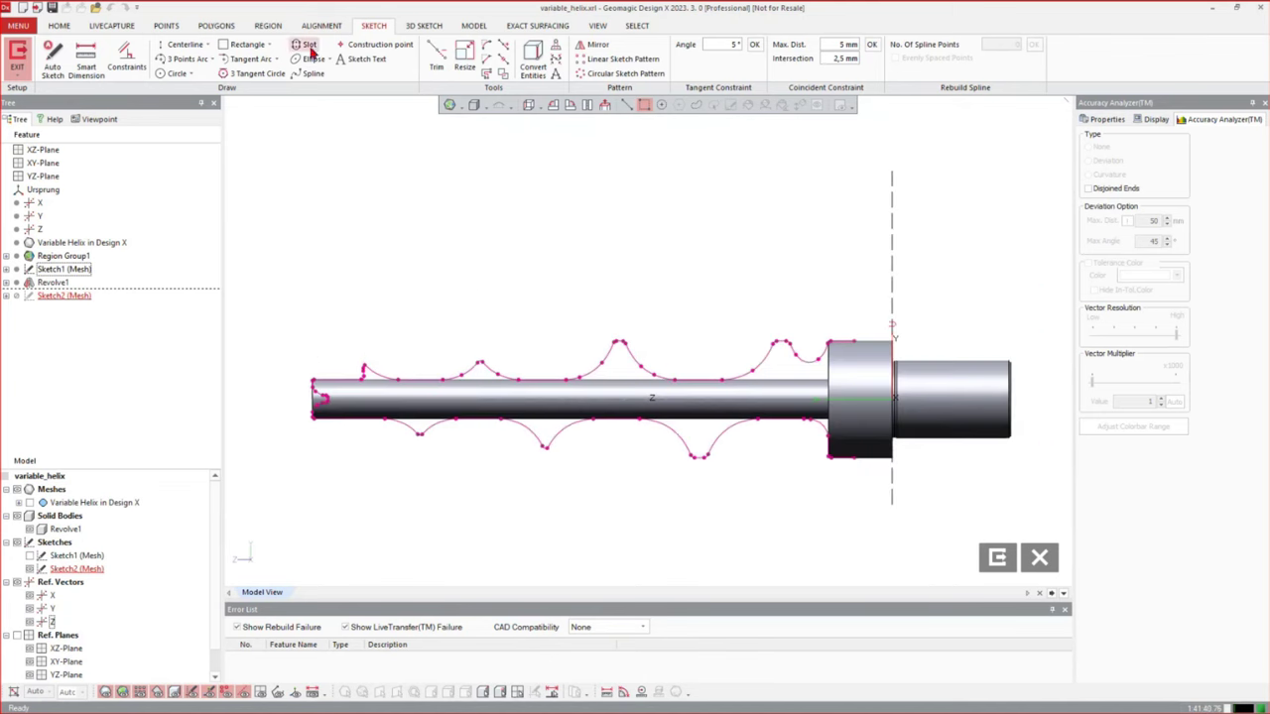
Sketch an open four-line outline around the upper thread profile: about 39 mm down, 220 mm along the core, 54 mm up and 193 mm back
click(199, 46)
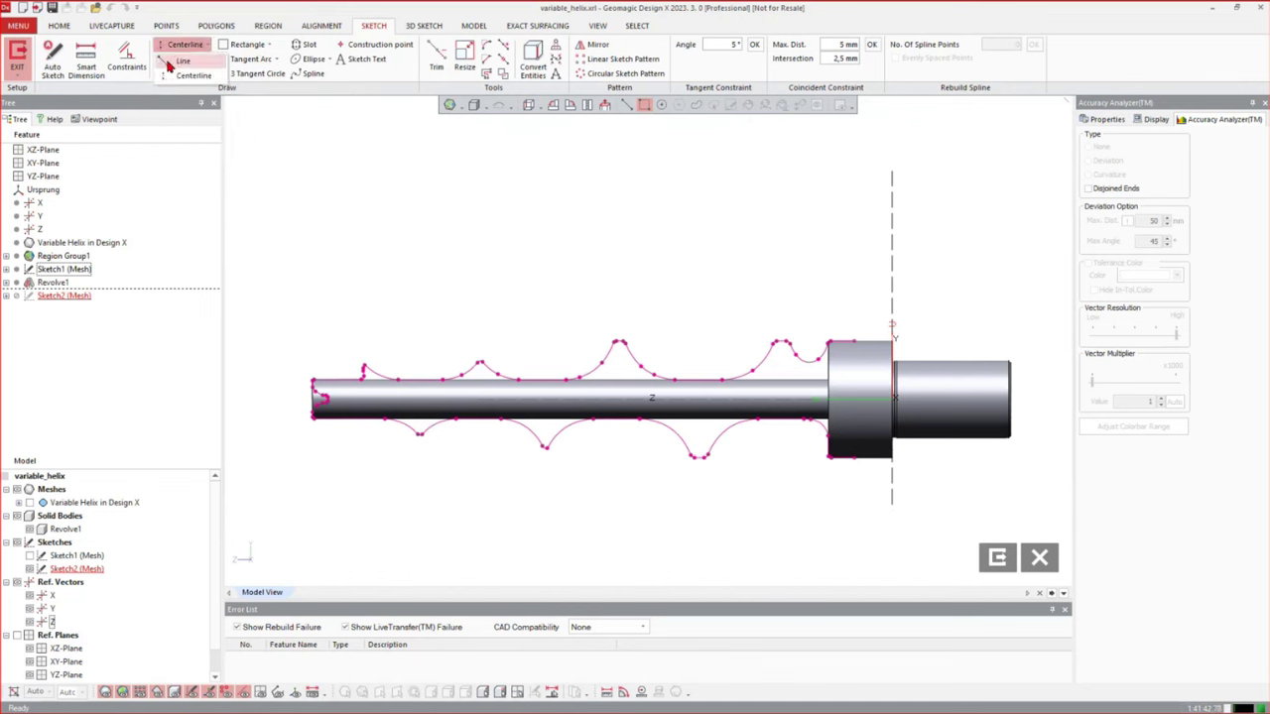
click(182, 61)
click(348, 313)
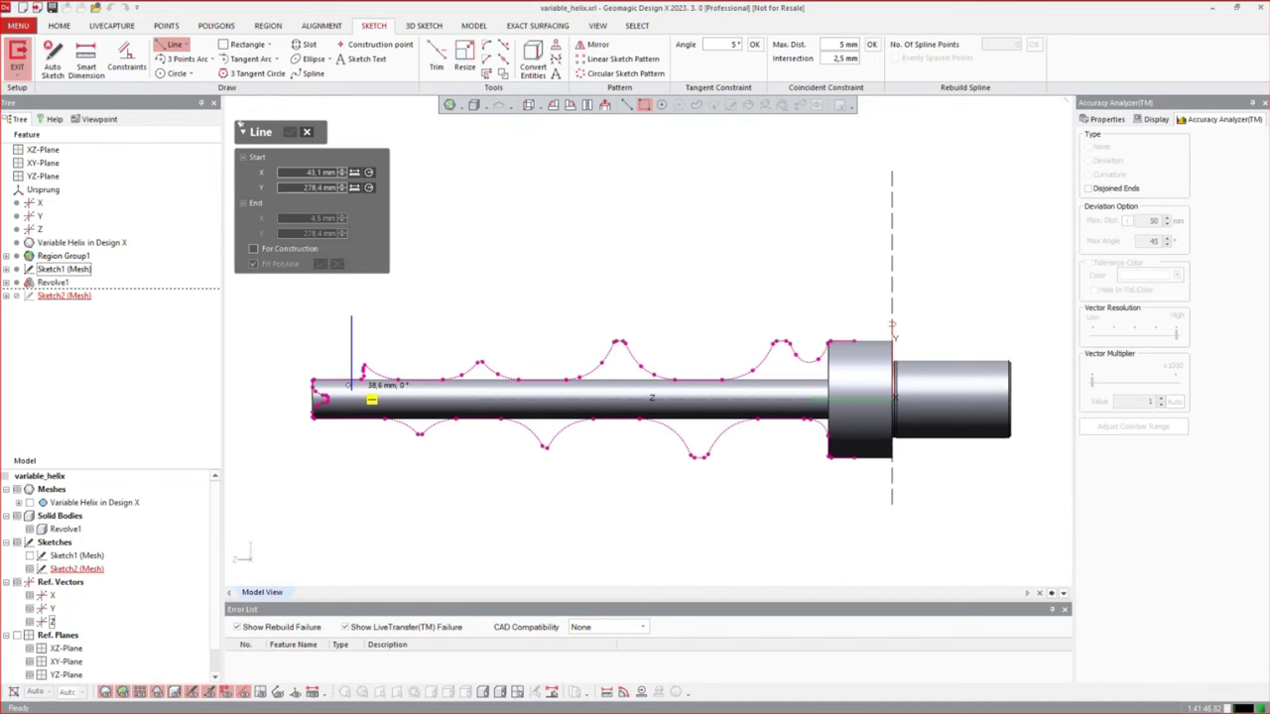
click(351, 387)
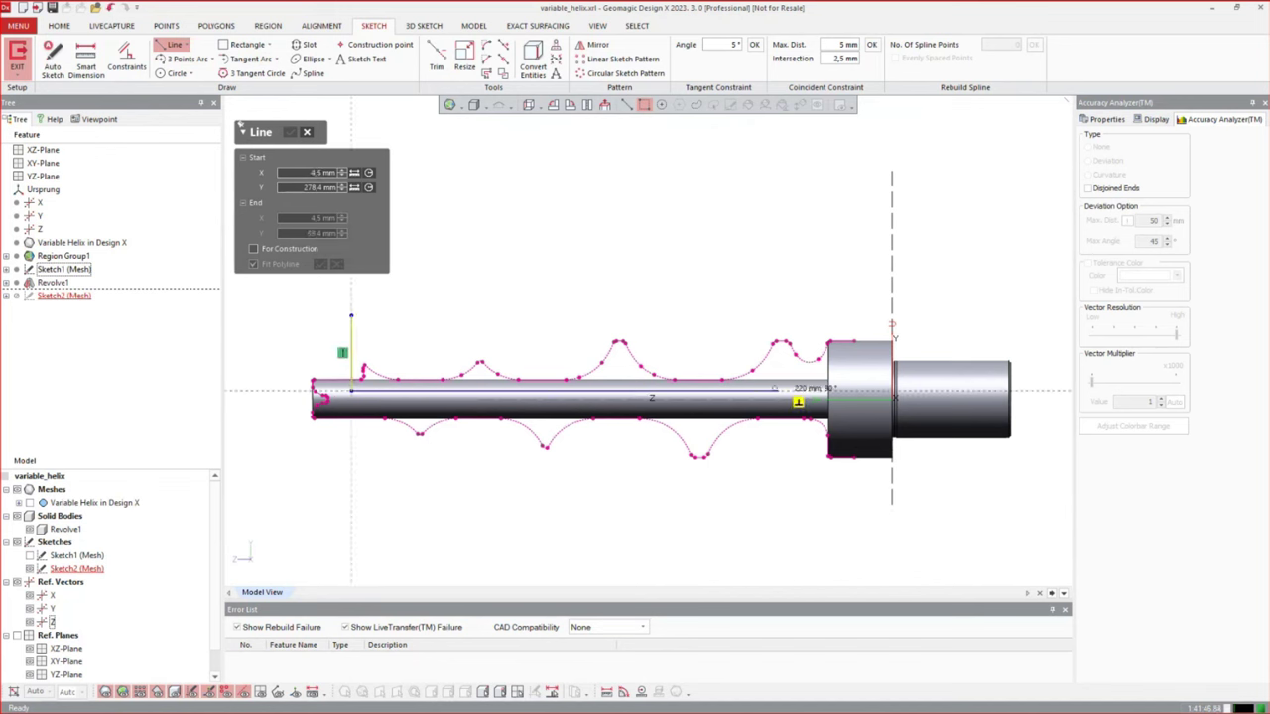
click(777, 389)
click(777, 287)
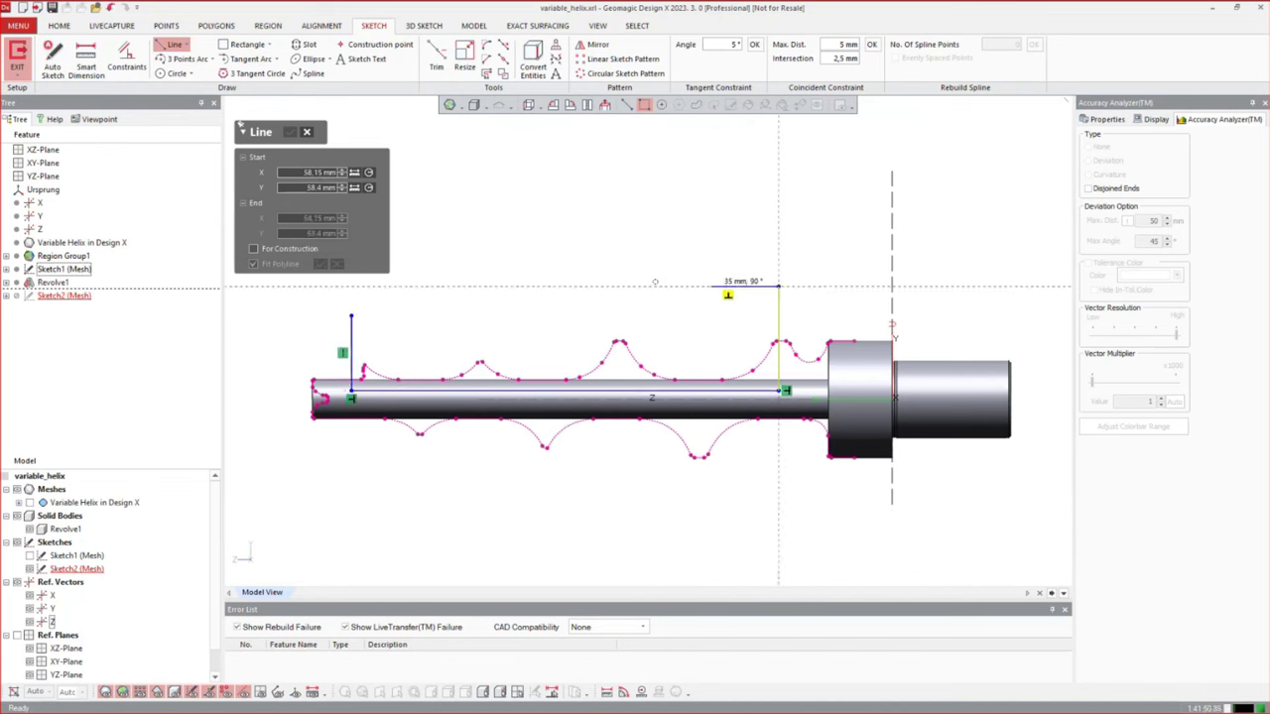
click(402, 287)
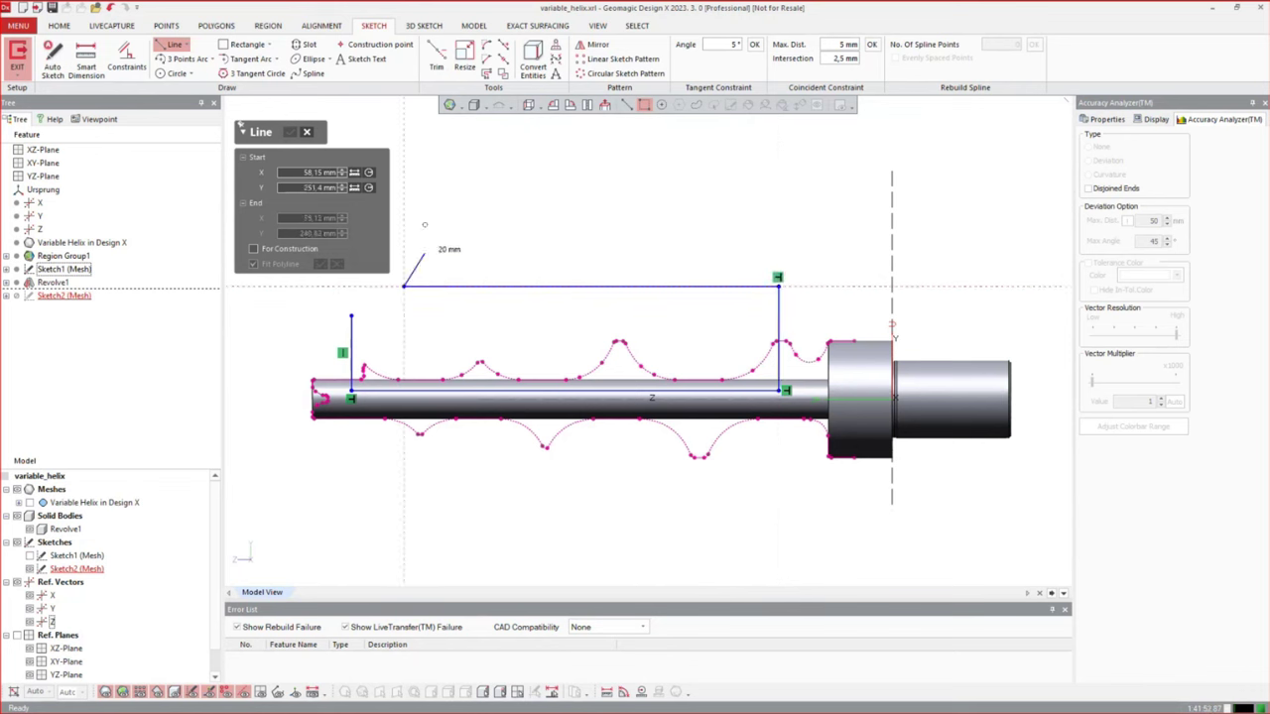
key(Escape)
key(Escape)
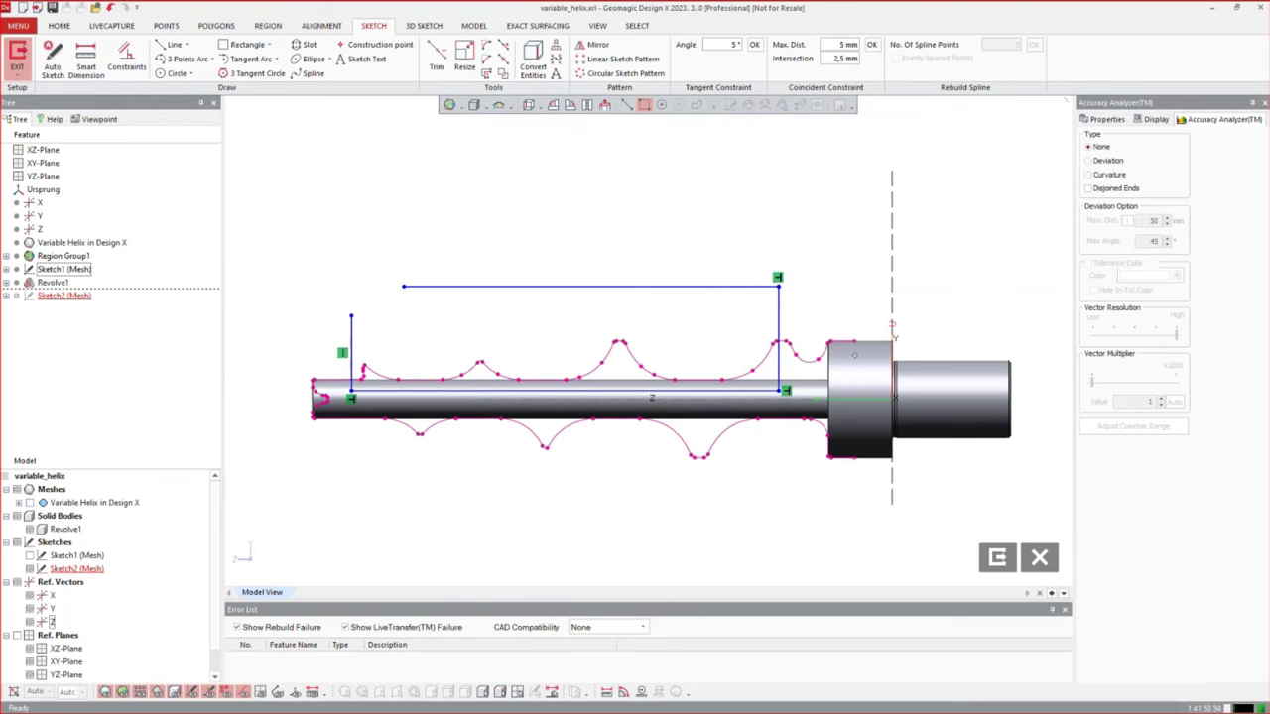
Apply a pierce constraint between the outline's upper corner near the collar and the collar face's outer circular edge
scroll(893, 342, up, 5)
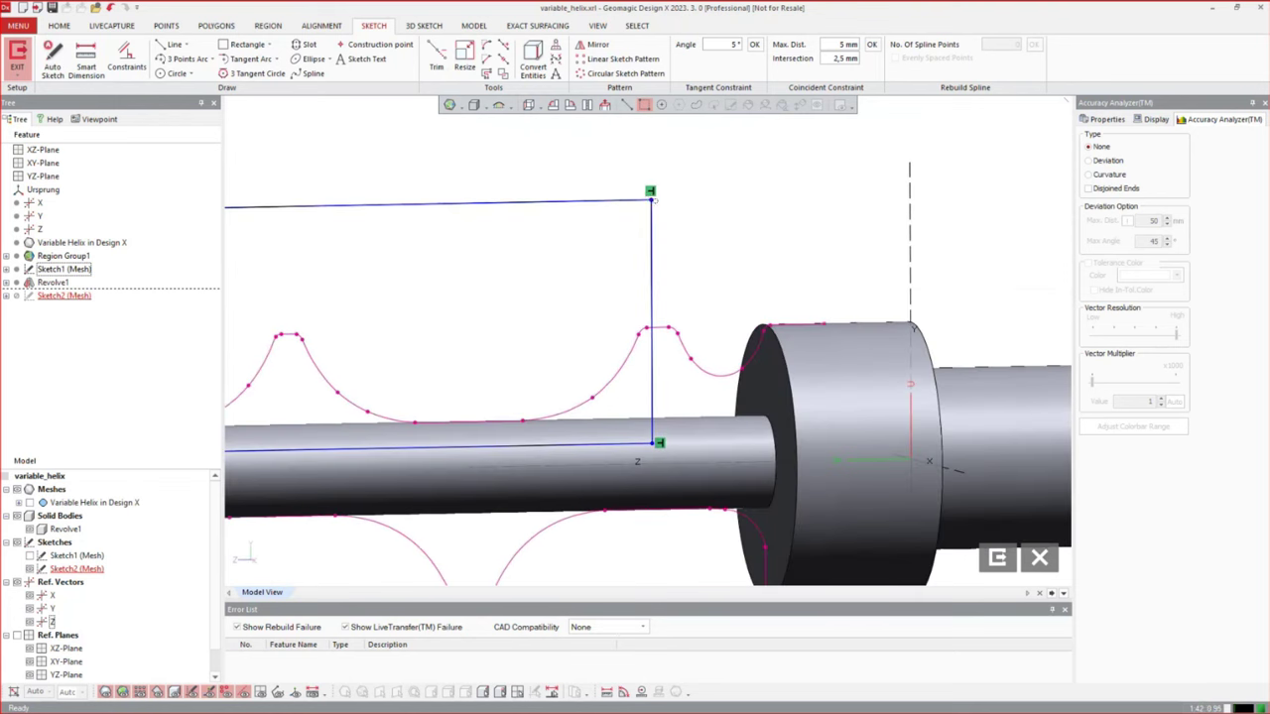
double_click(651, 201)
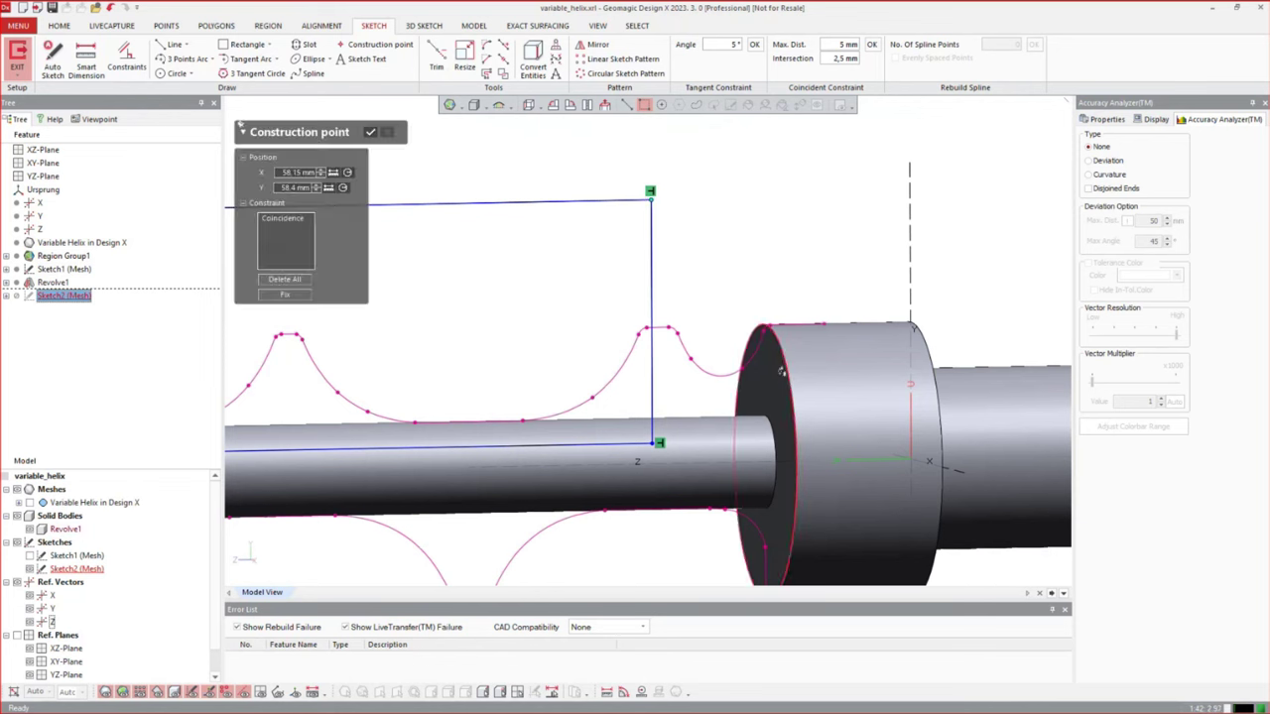
shift+click(784, 368)
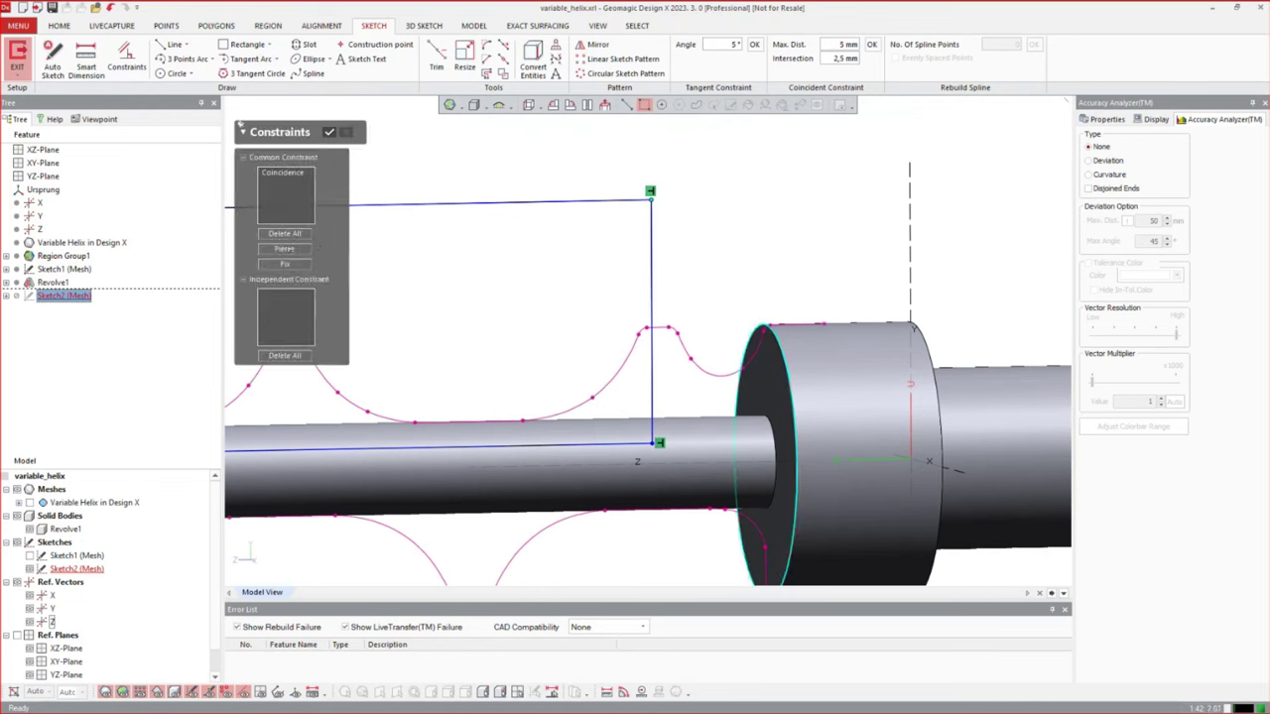
click(285, 248)
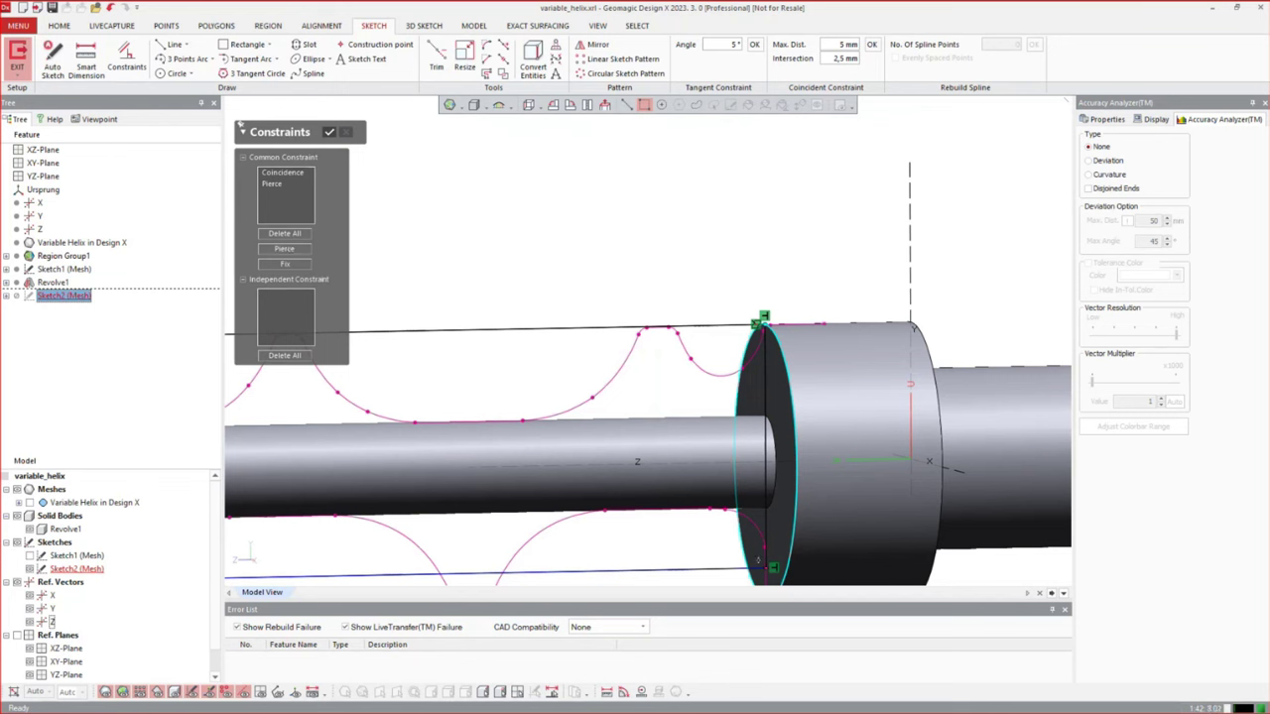
Apply a pierce constraint between the outline's lower corner near the collar and the core's circular edge at the collar face
drag(687, 564, 755, 396)
click(771, 402)
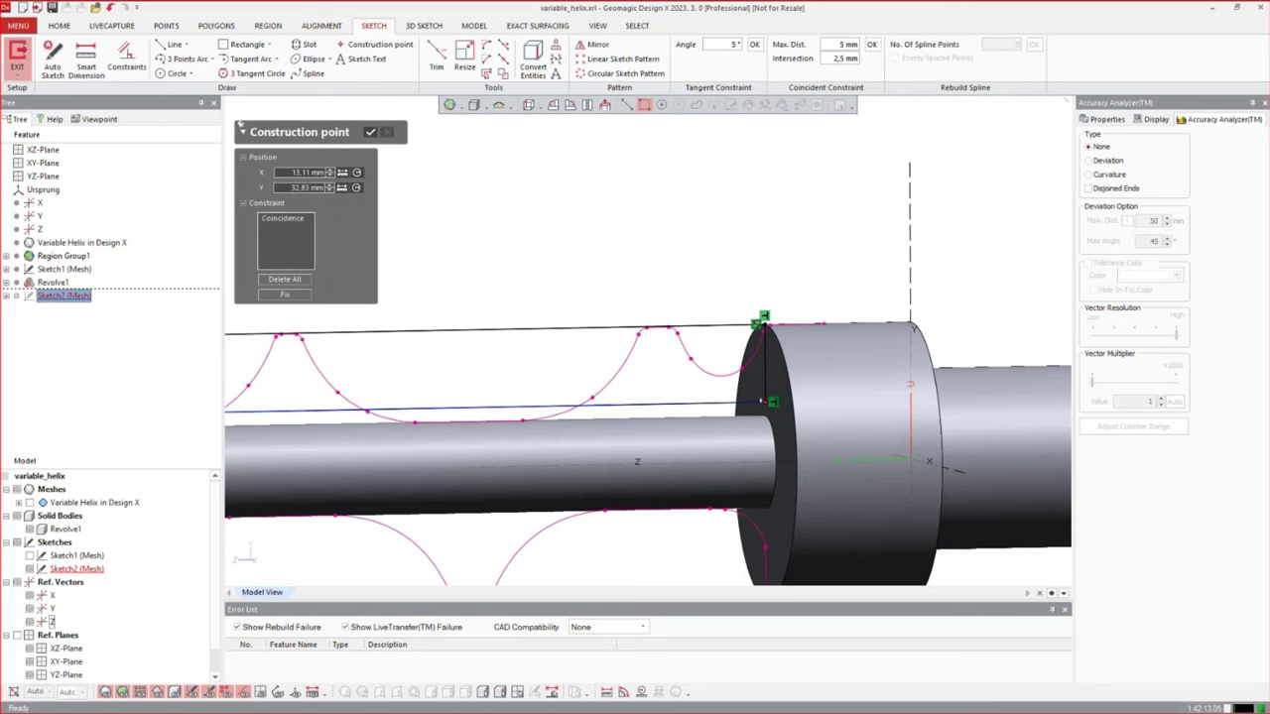
click(766, 436)
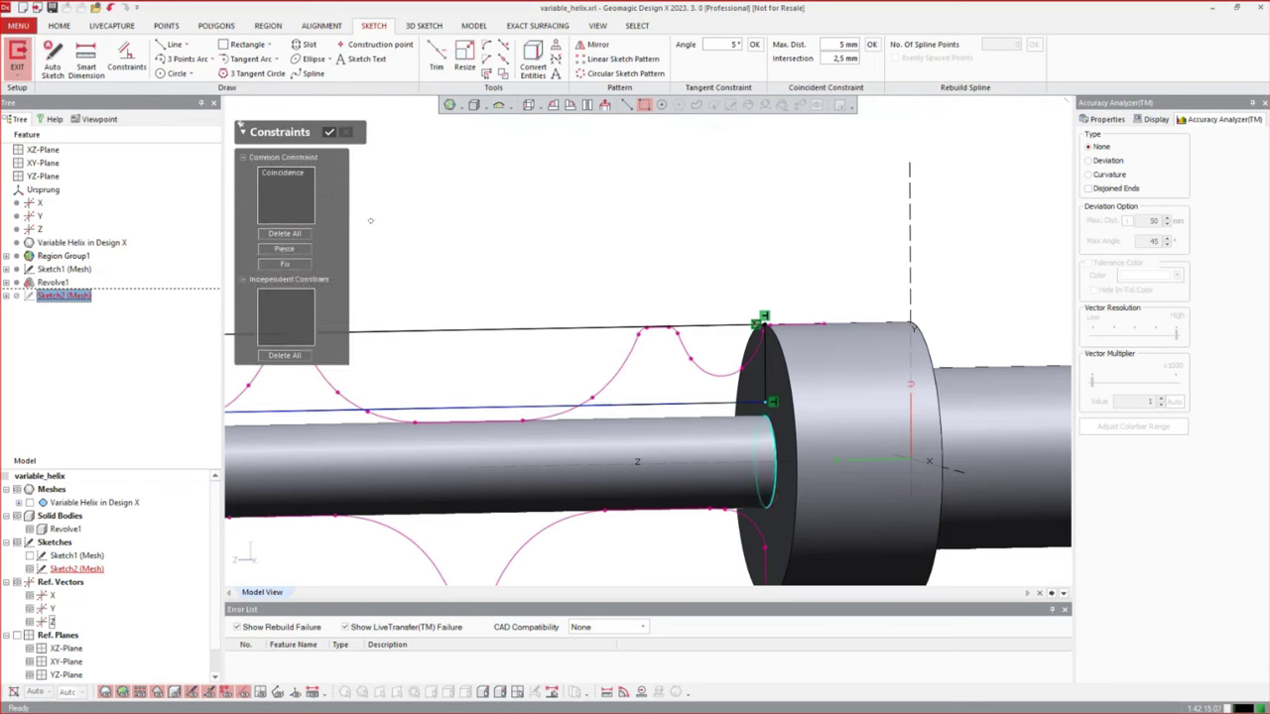
click(284, 249)
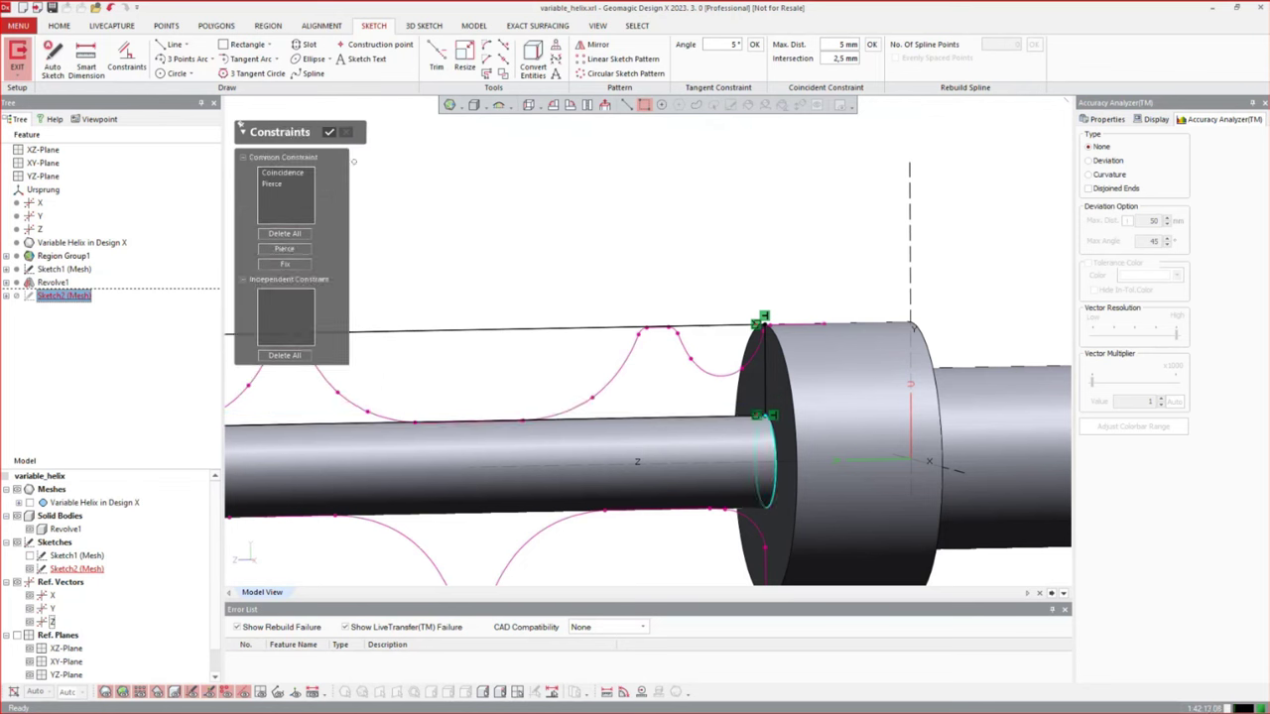
click(329, 131)
Extend the outline's core line to the start of the thread profile near the free end and lengthen its vertical end line
scroll(751, 244, down, 5)
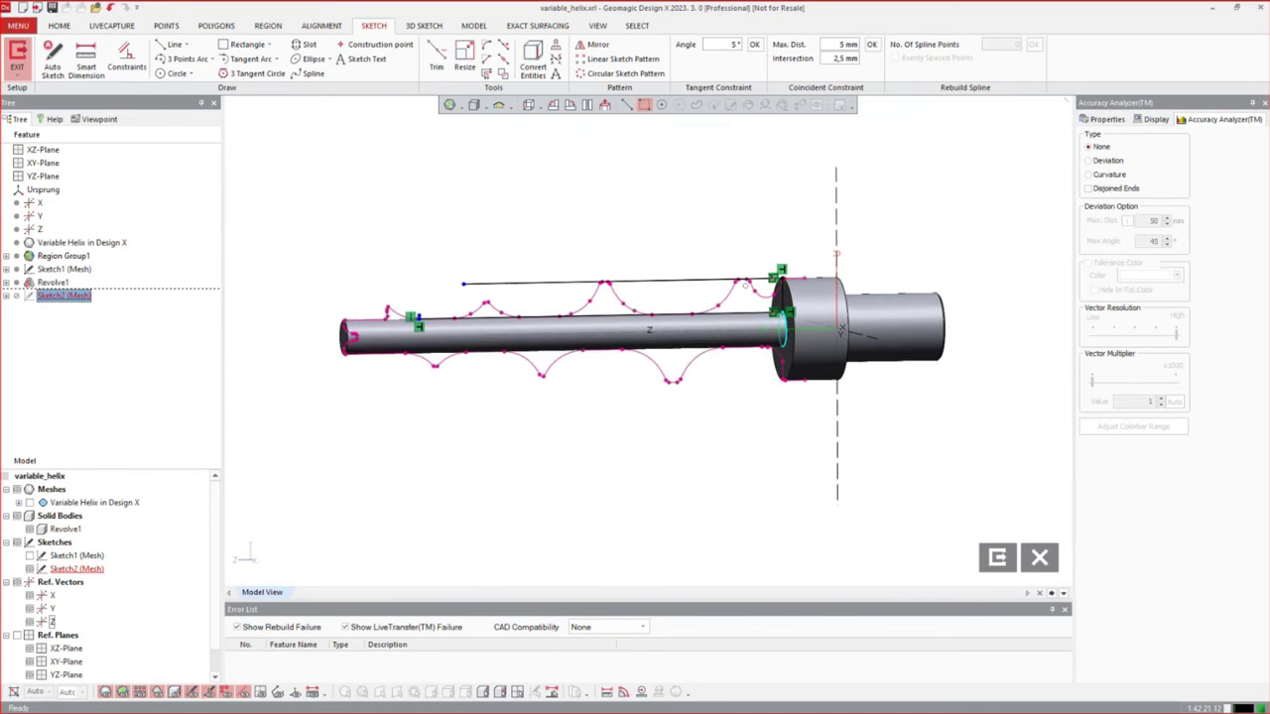
scroll(386, 319, up, 6)
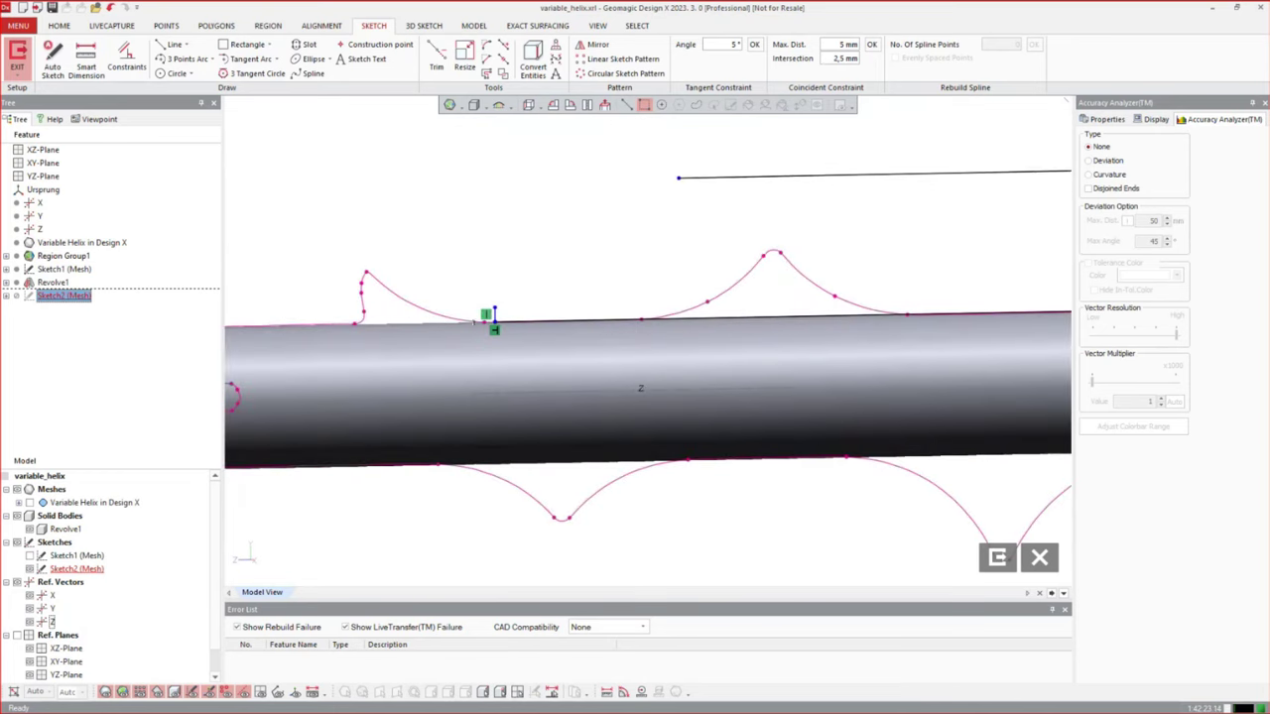
mouse_move(492, 307)
mouse_down()
mouse_move(446, 221)
mouse_move(368, 148)
mouse_move(357, 187)
mouse_move(353, 134)
mouse_up()
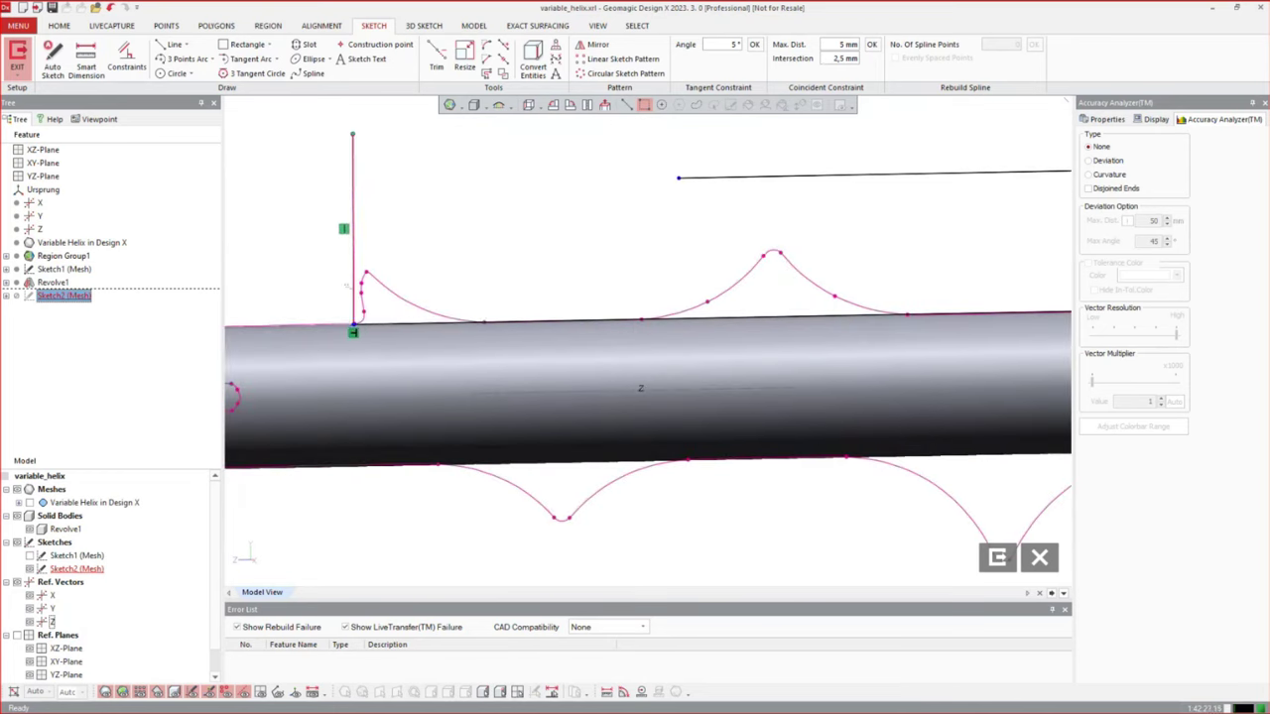
mouse_move(348, 286)
mouse_down()
mouse_move(284, 287)
mouse_move(360, 291)
mouse_up()
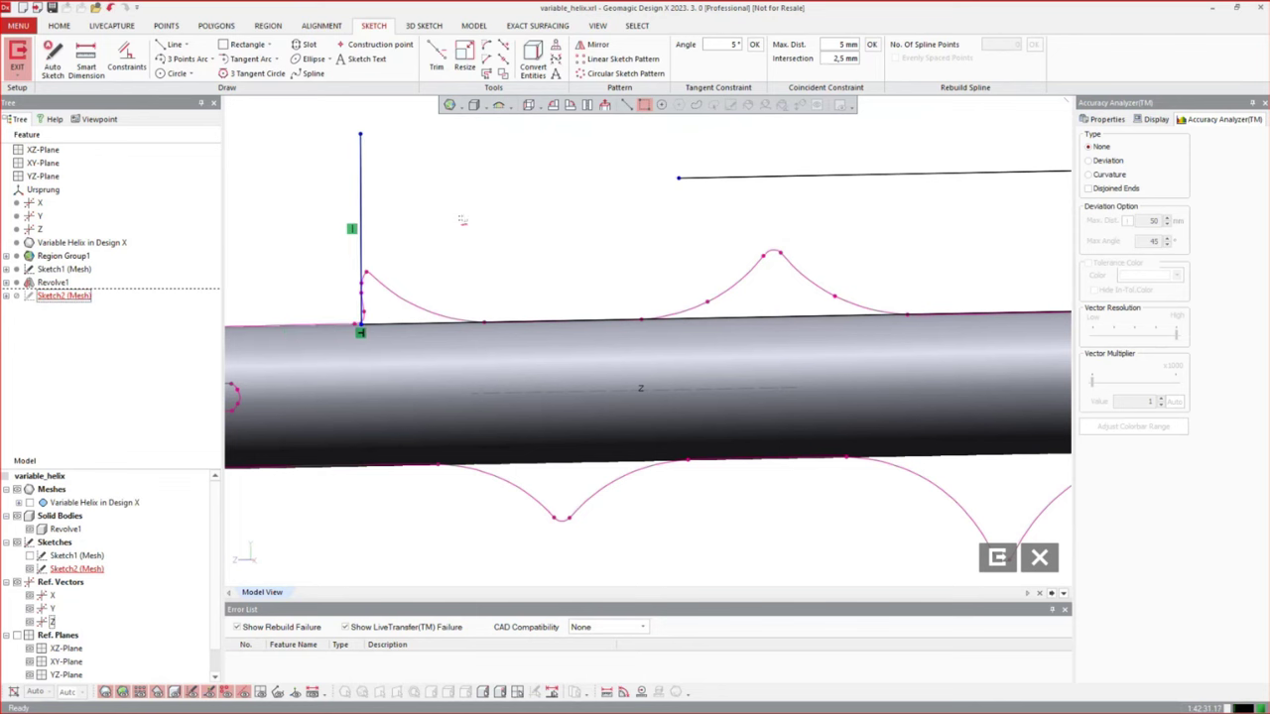
Add the Z axis to the sketch as a line and extend it beyond the core's free end
scroll(578, 391, down, 3)
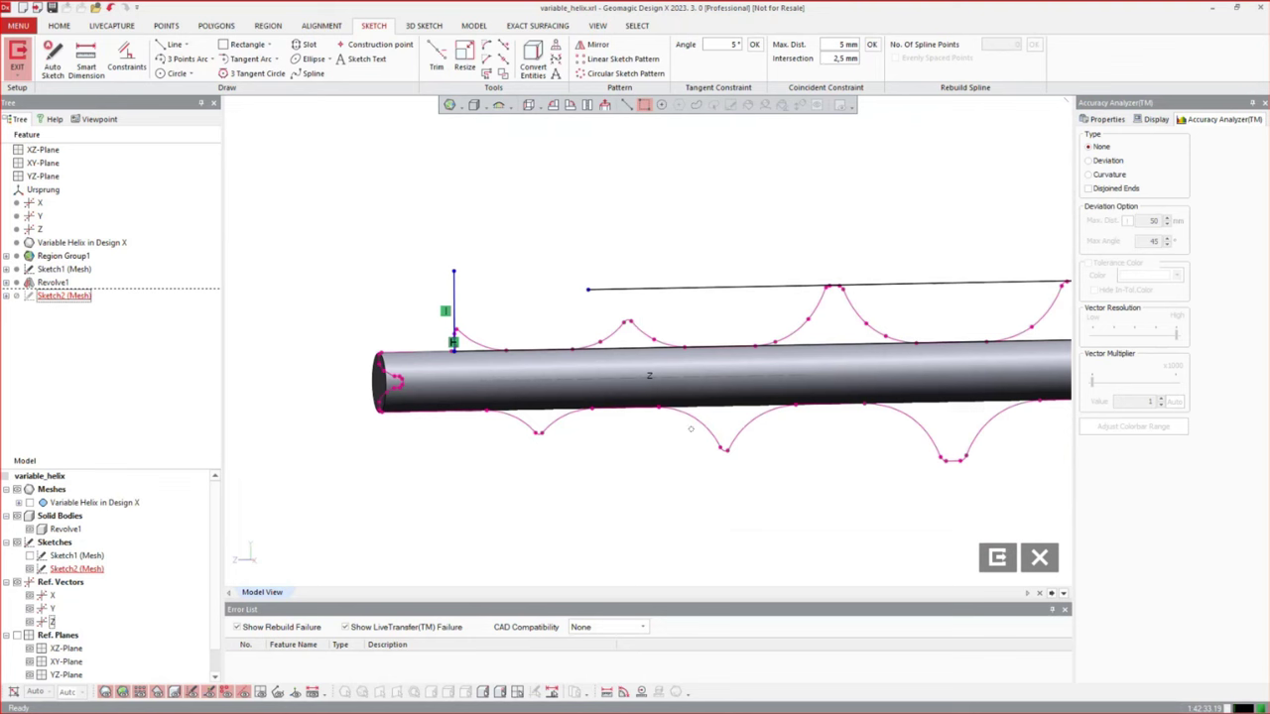
mouse_move(615, 391)
right_down()
mouse_move(623, 342)
mouse_move(619, 365)
right_up()
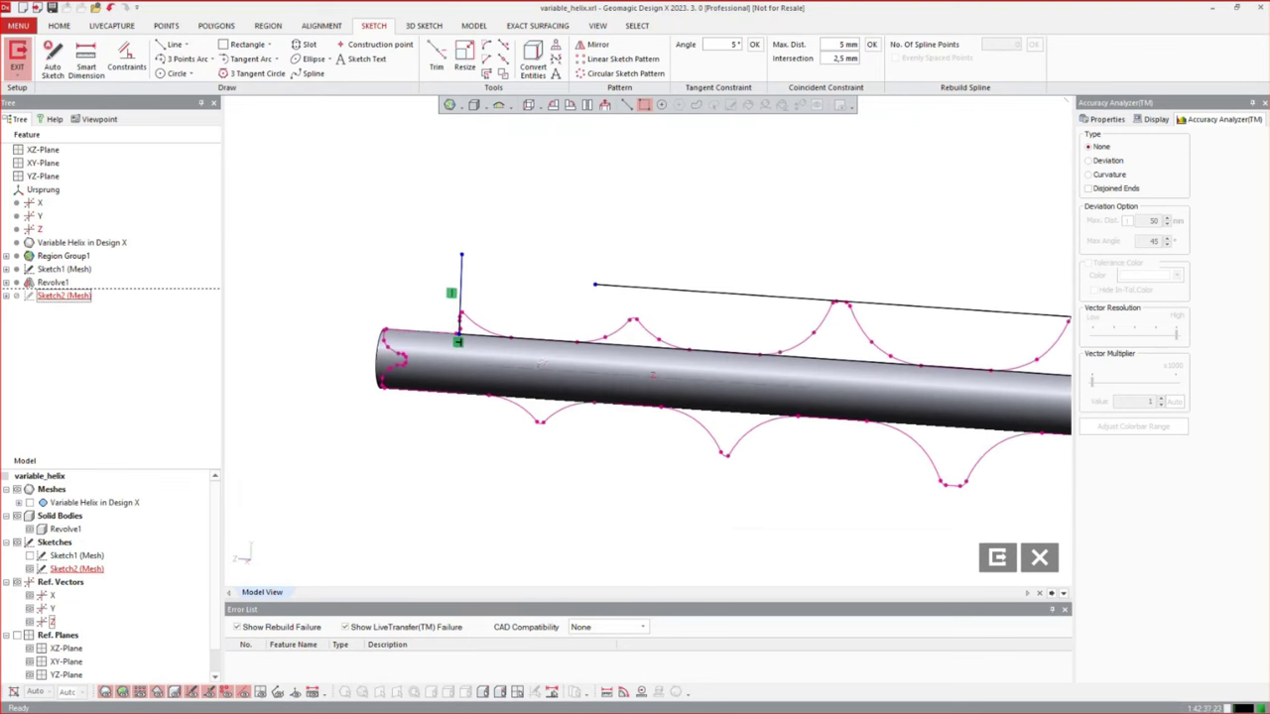
right_click(541, 366)
click(605, 373)
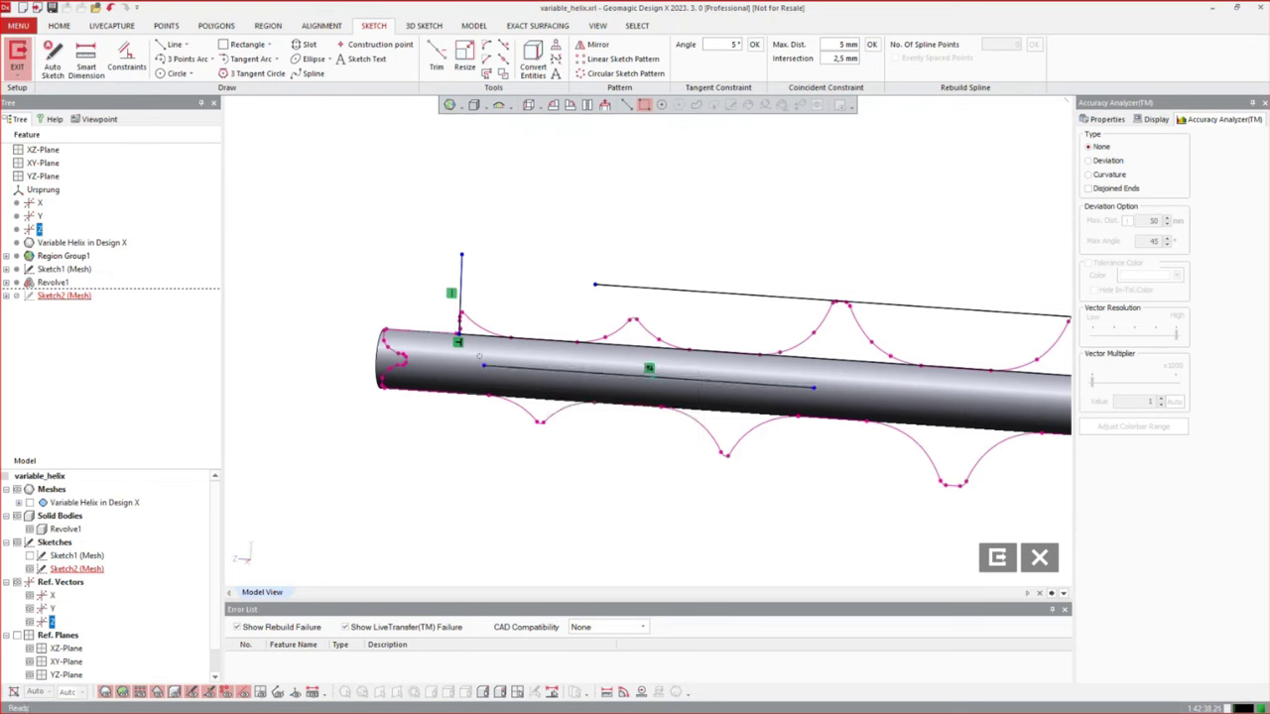
drag(483, 365, 270, 351)
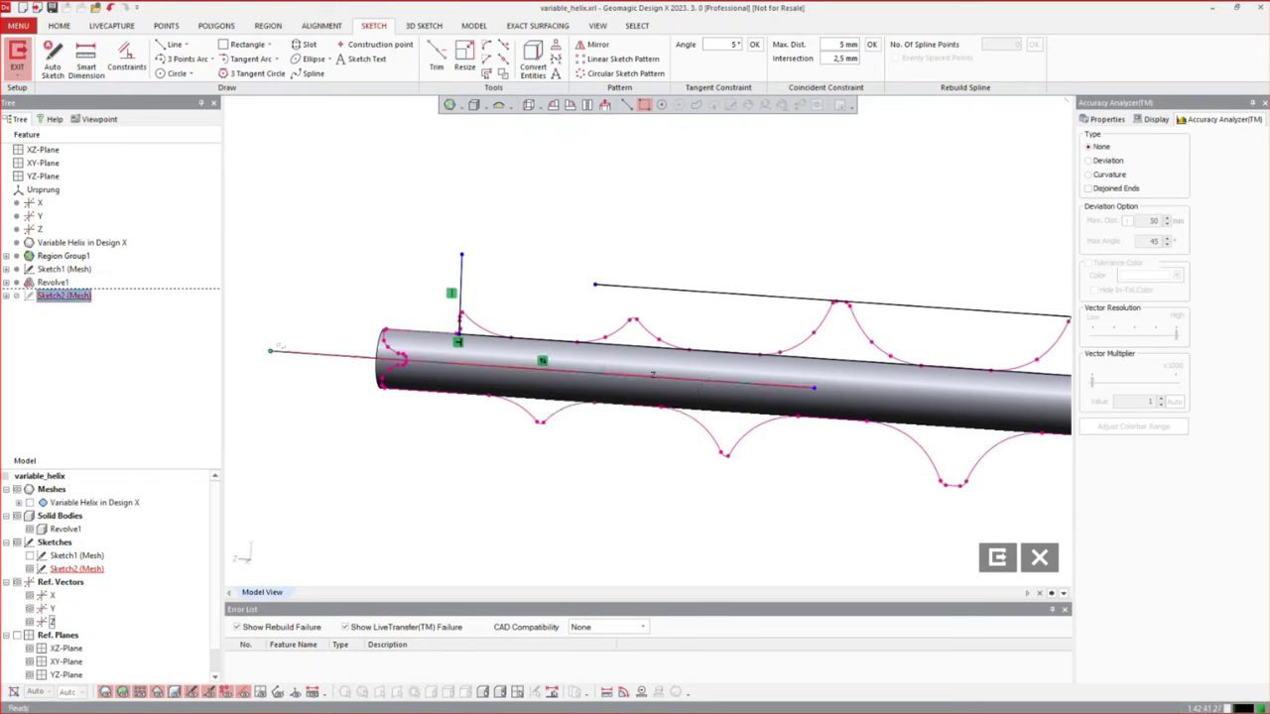
Turn the axis line into construction geometry and finish the mesh sketch
right_click(294, 352)
click(393, 326)
click(306, 404)
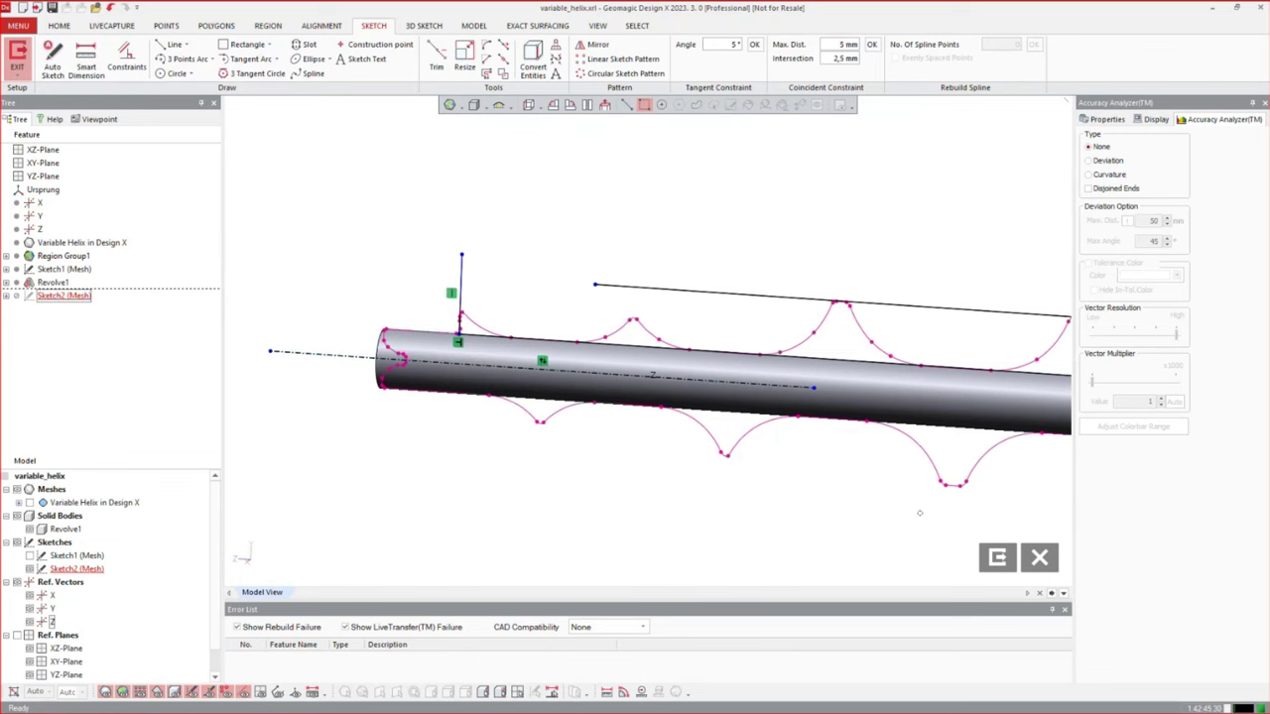
click(997, 557)
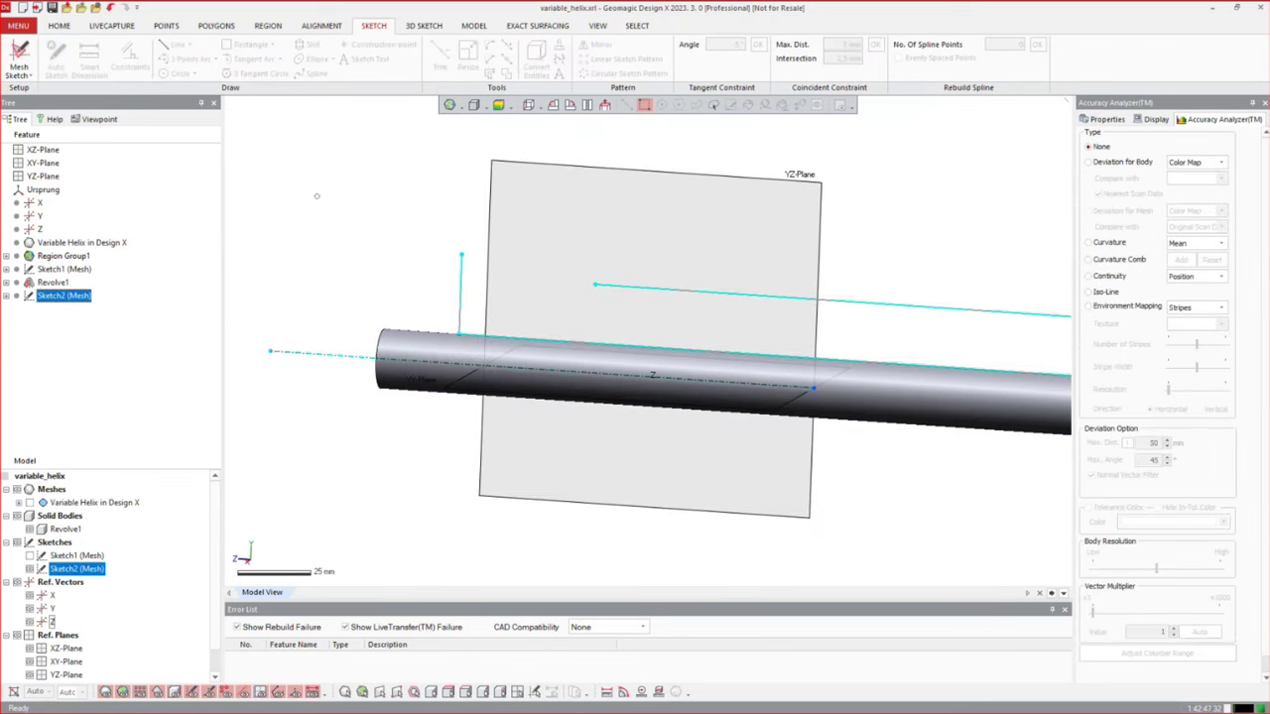
Revolve the thread outline 360° in one direction around the axis line as a surface body
click(474, 26)
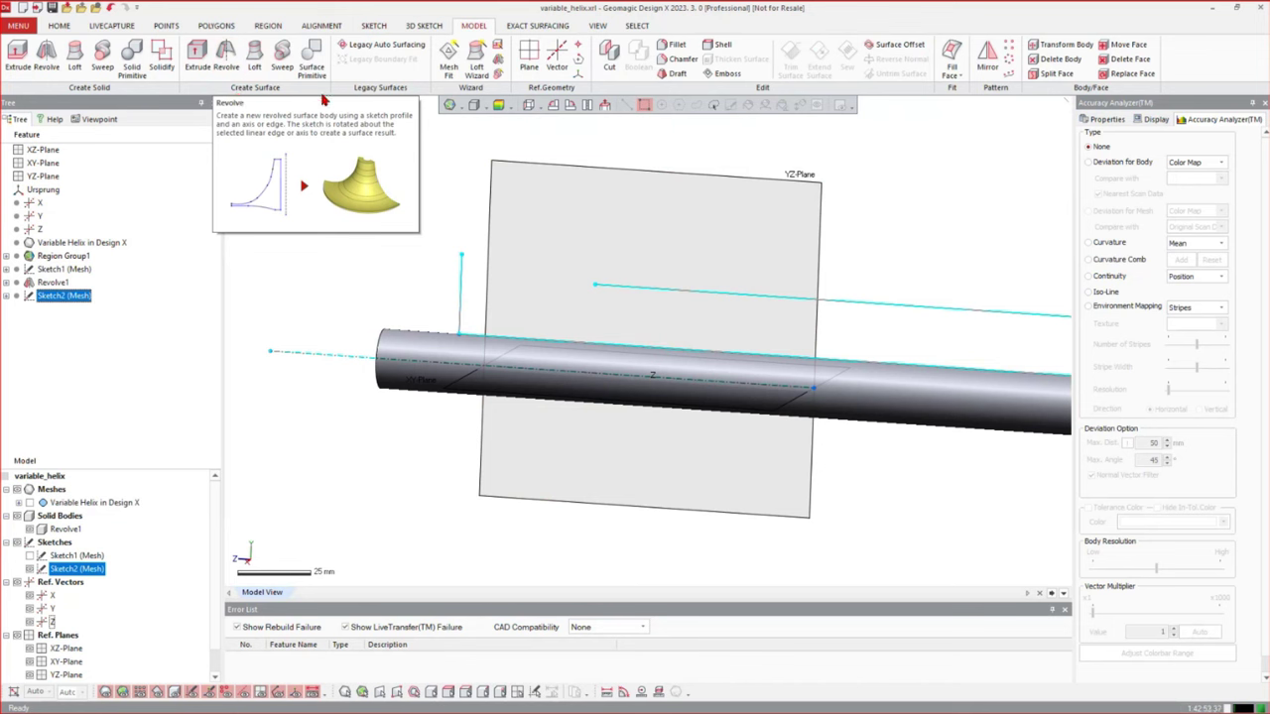
click(225, 55)
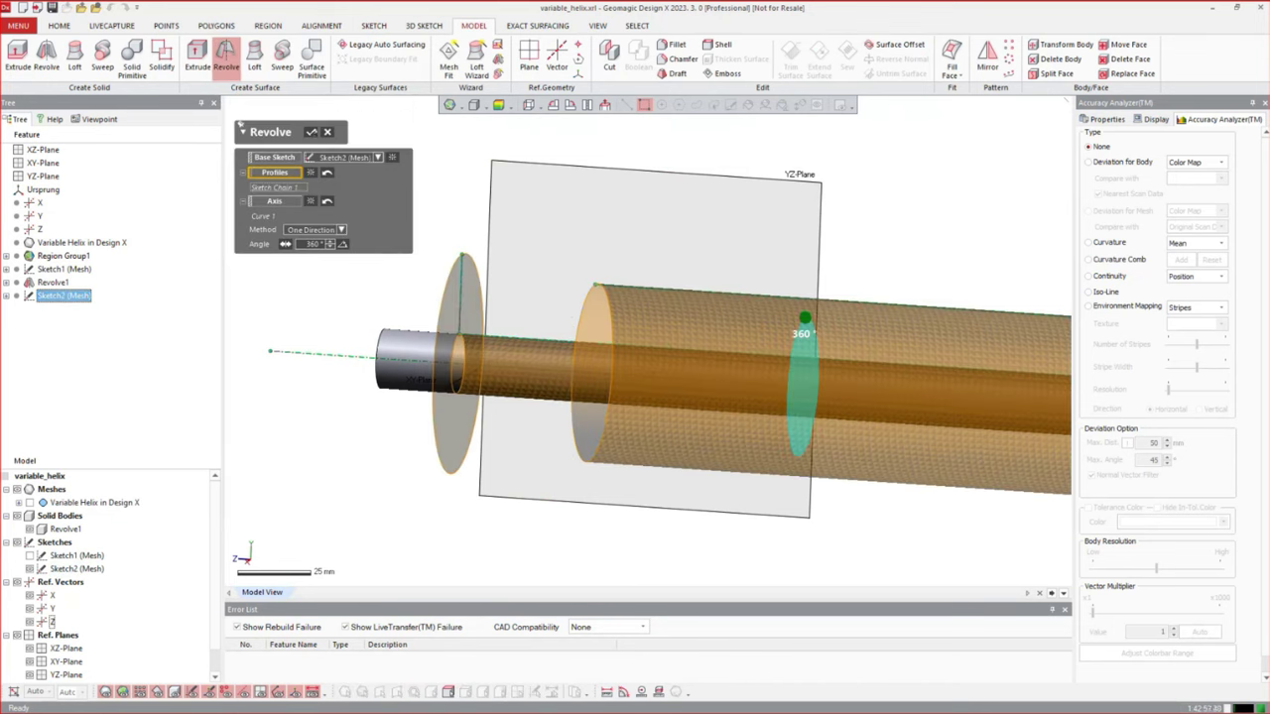
click(312, 131)
right_drag(573, 248, 519, 272)
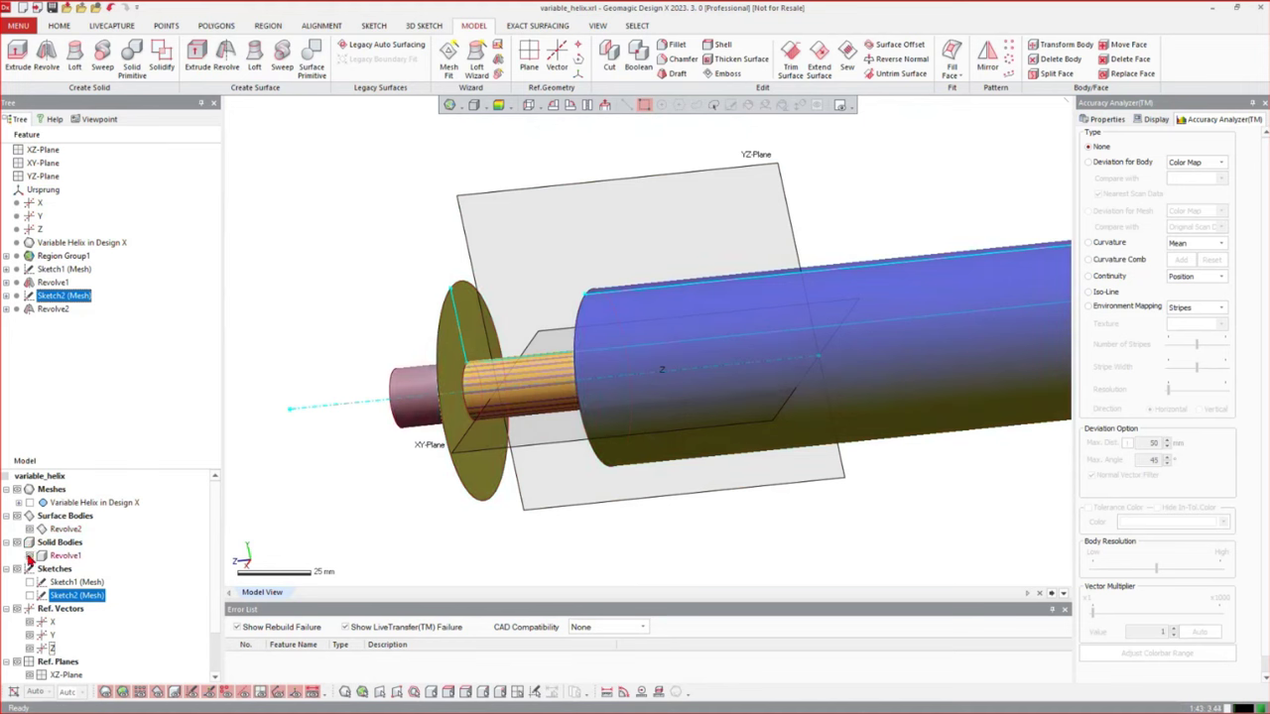
Hide the revolved bodies and the sketches, and show the scanned screw mesh
click(28, 556)
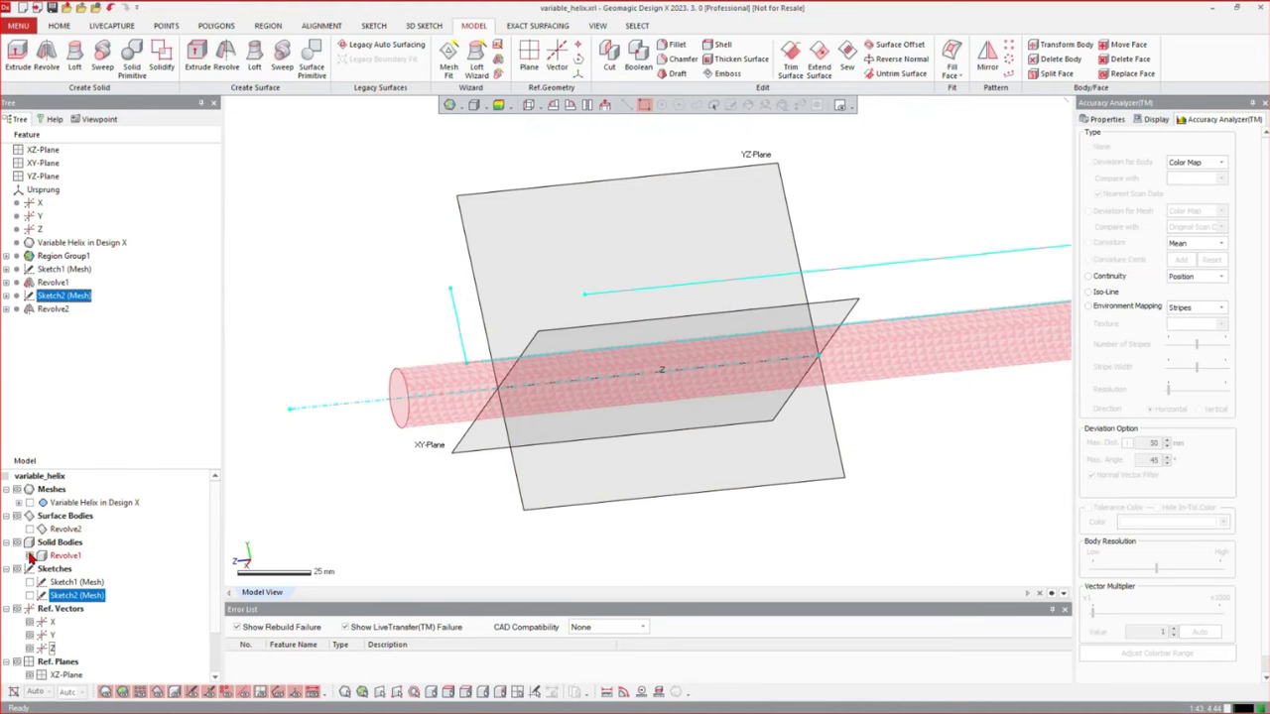
click(30, 503)
scroll(550, 406, down, 4)
click(336, 301)
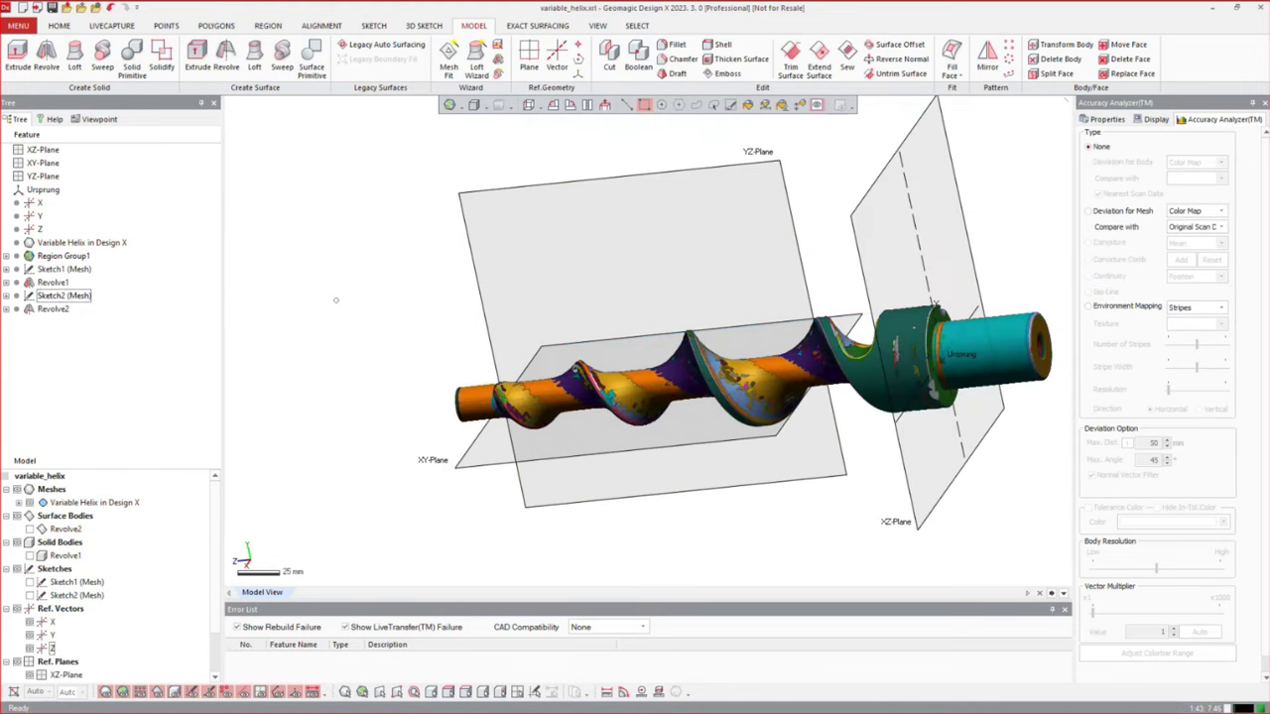
right_drag(684, 382, 695, 437)
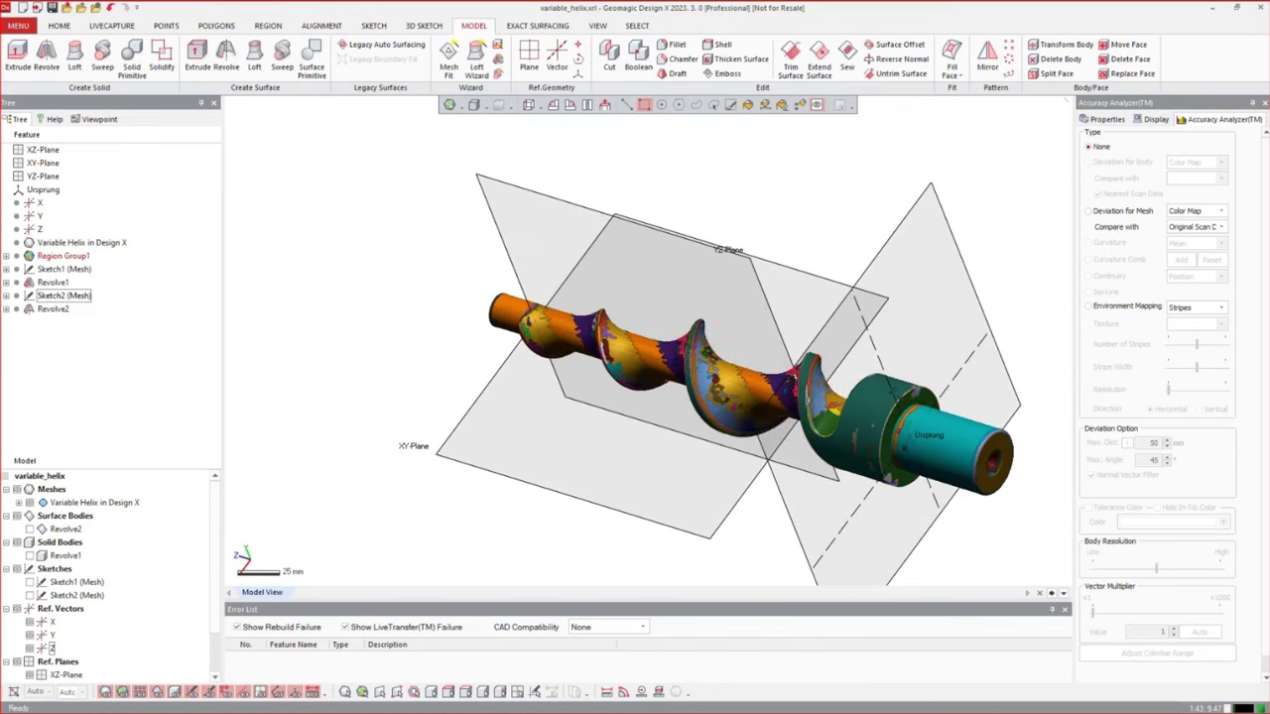
click(390, 452)
right_drag(360, 428, 497, 396)
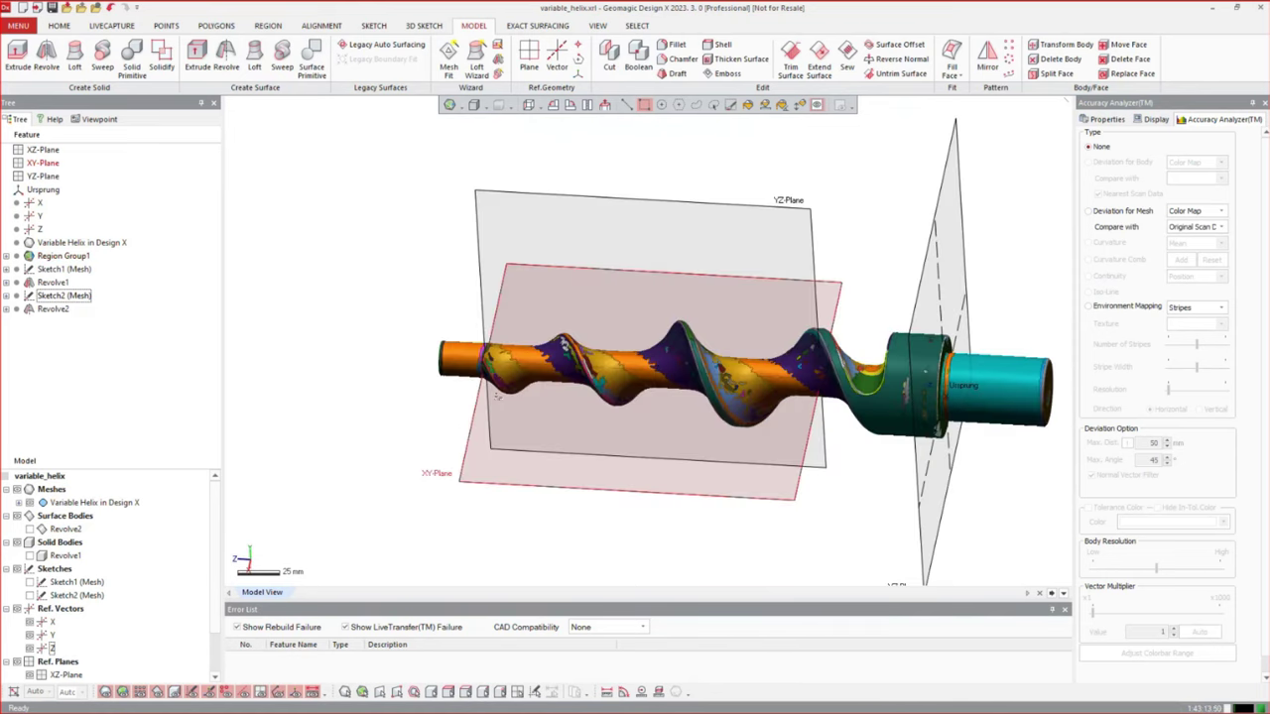
Hide the mesh's region colours and turn the view so the screw stands upright, facing the XY plane
click(122, 692)
right_drag(415, 476, 644, 332)
ctrl+right_drag(645, 332, 631, 378)
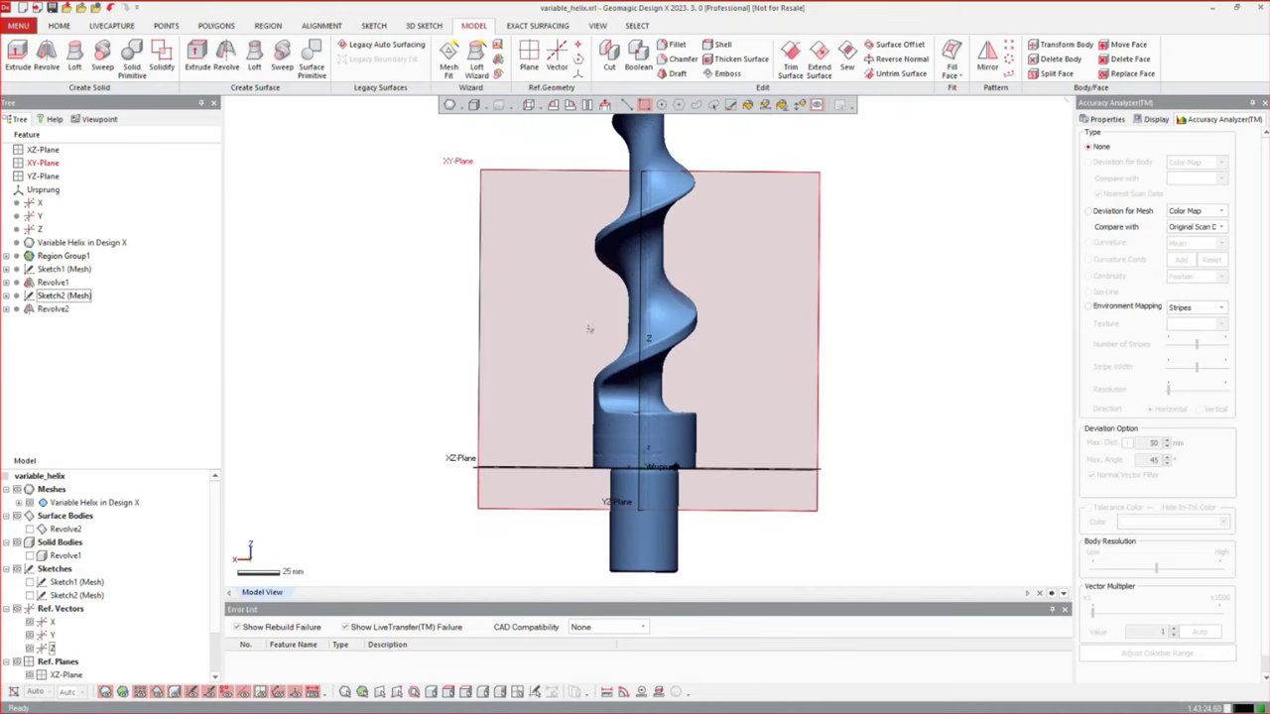
right_drag(515, 202, 463, 210)
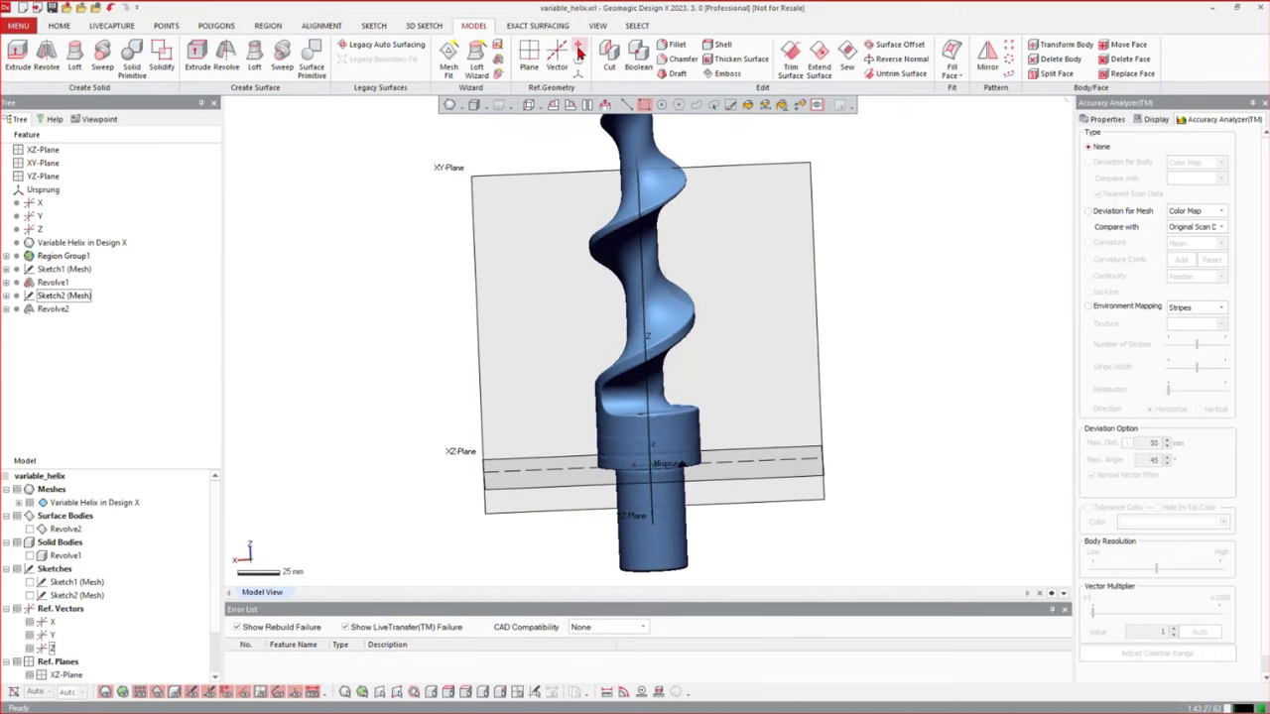
Define a reference point by position on the XY plane beside the first thread turn, about 30 mm in X and 60 mm in Z
click(578, 49)
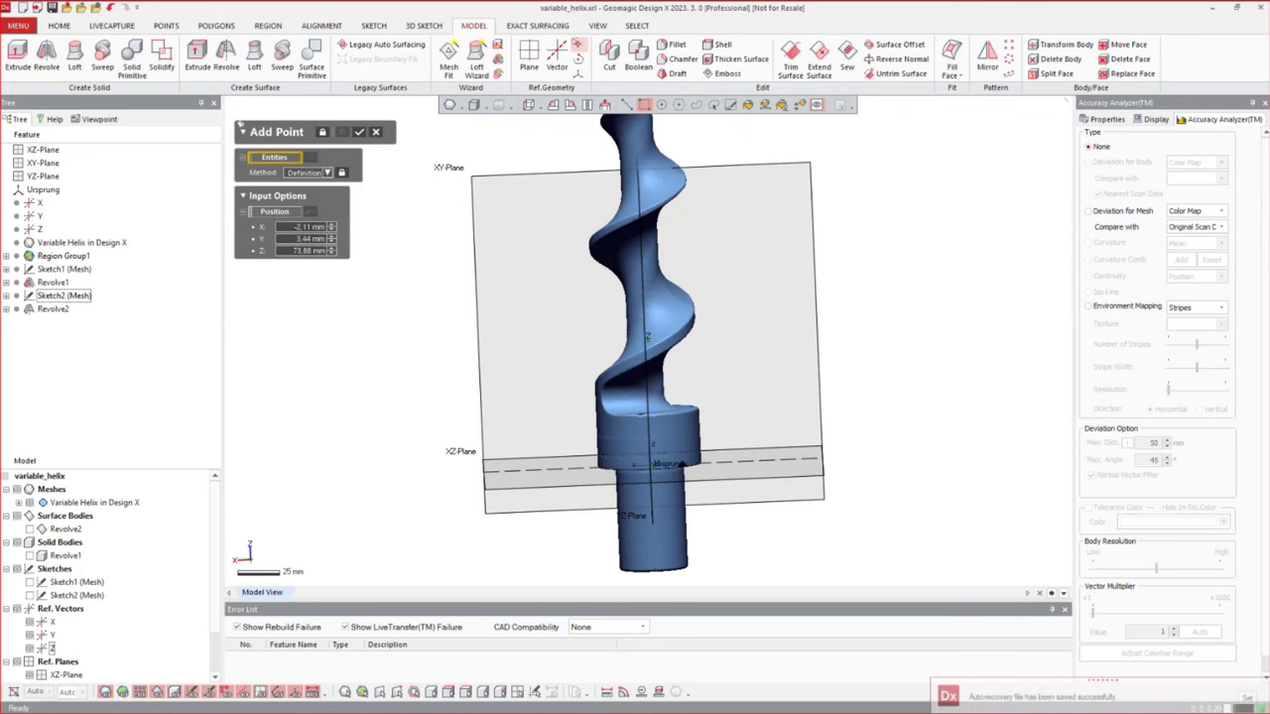
right_drag(488, 349, 491, 321)
click(275, 212)
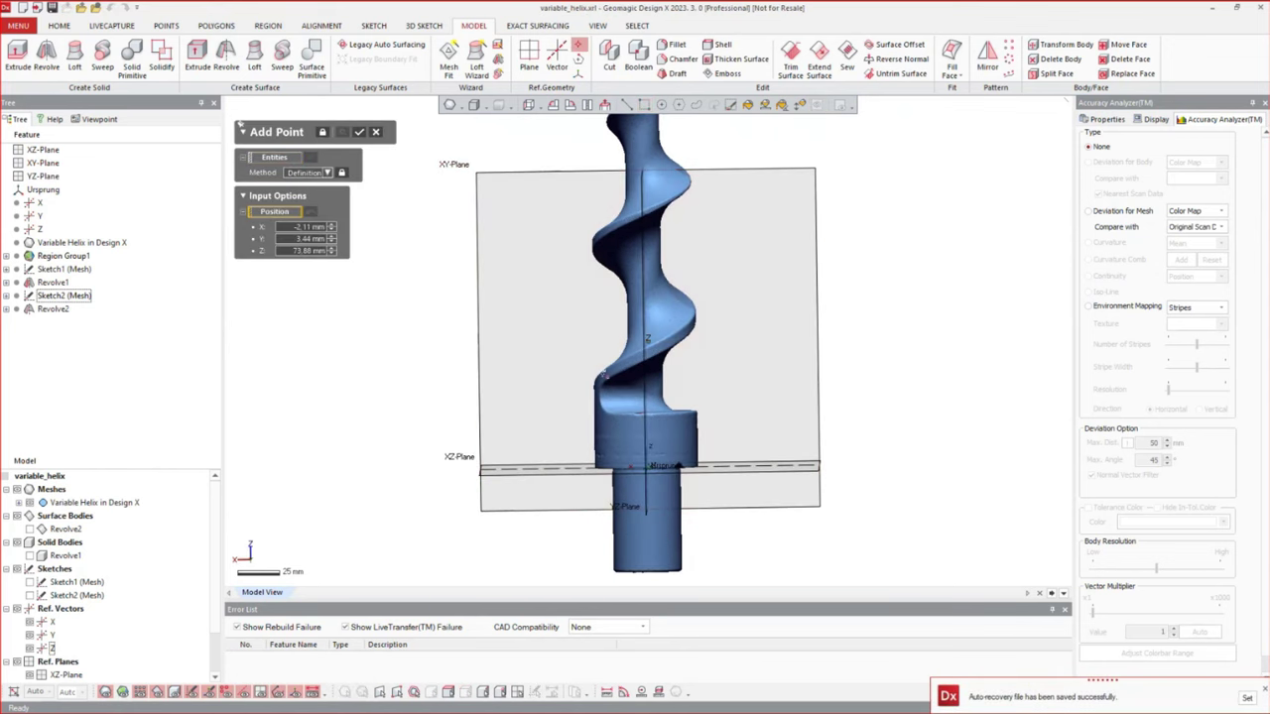
scroll(602, 376, up, 3)
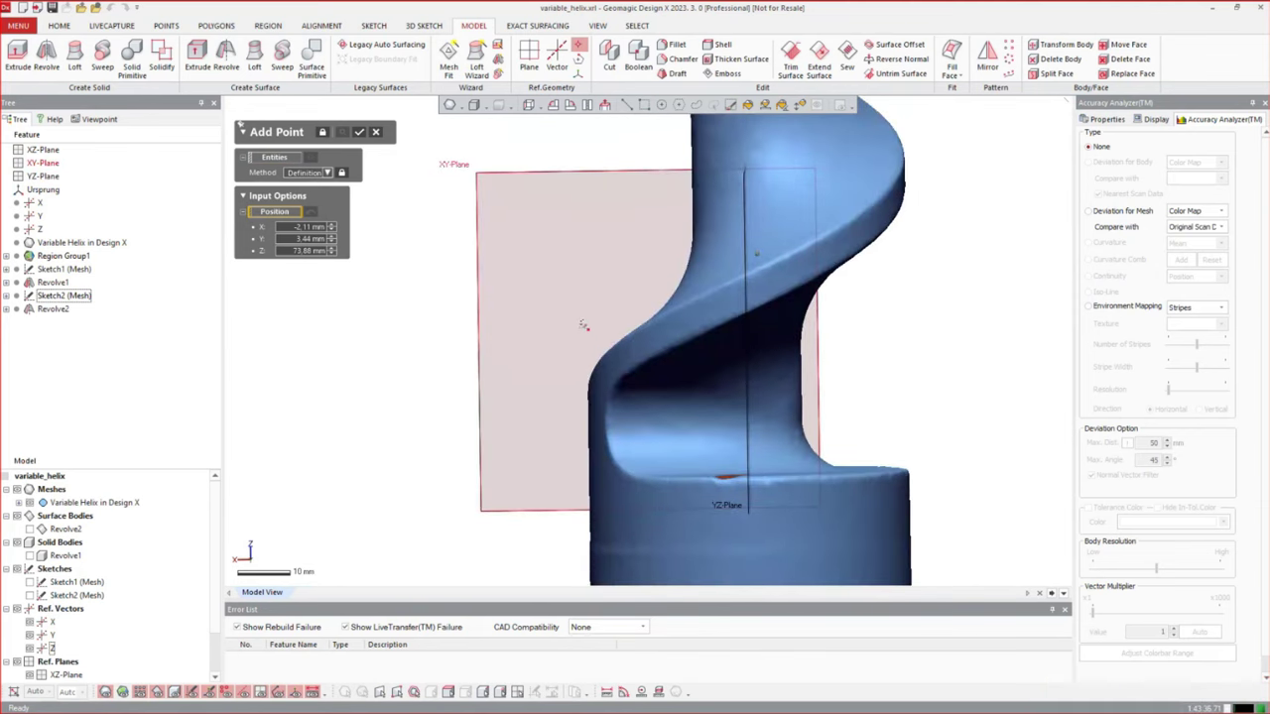
click(585, 328)
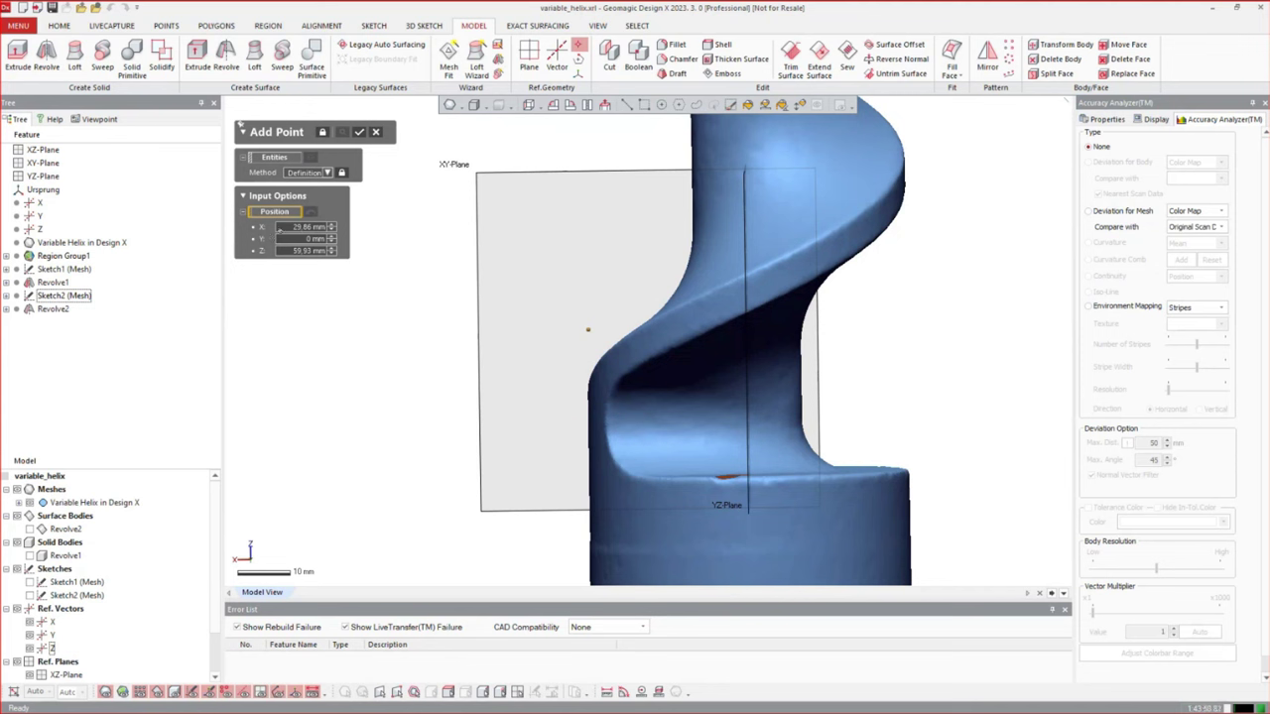
Set the reference point's X coordinate to 30 mm
click(281, 227)
text(30)
key(Return)
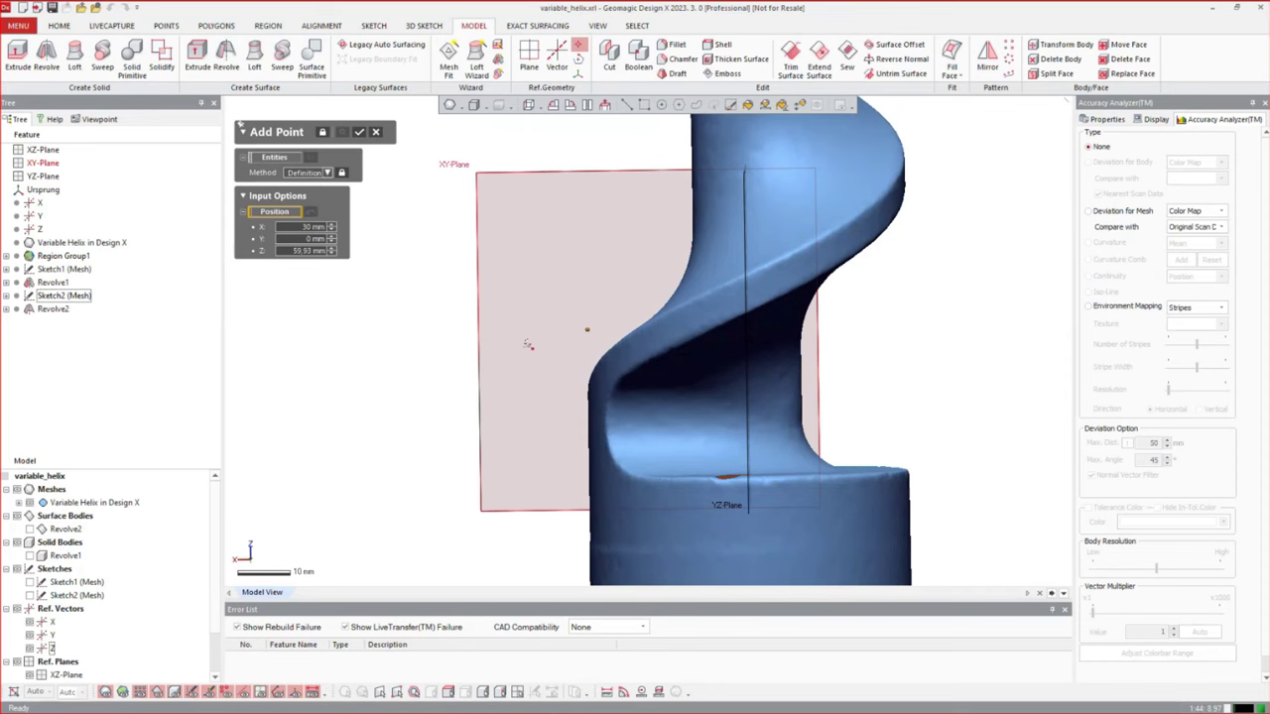
Switch to the Rechner calculator and divide 90 by π
key(alt+Tab)
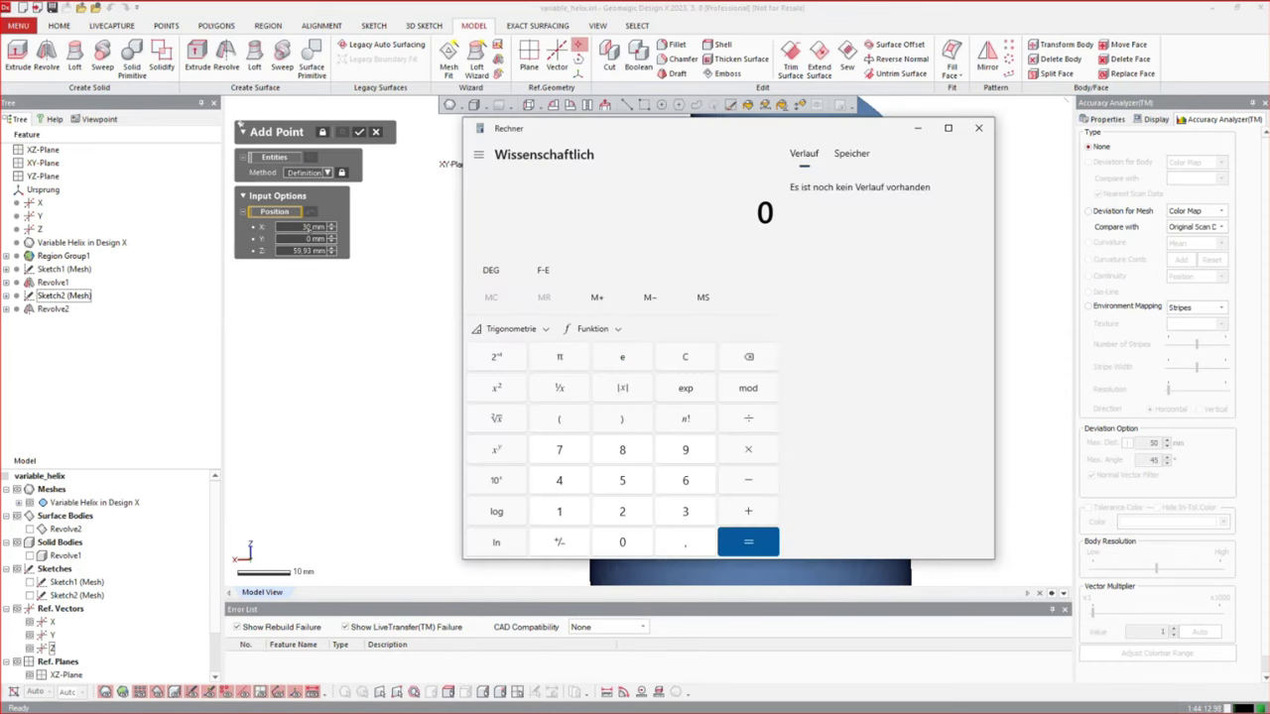
click(684, 449)
click(623, 541)
click(750, 420)
click(558, 358)
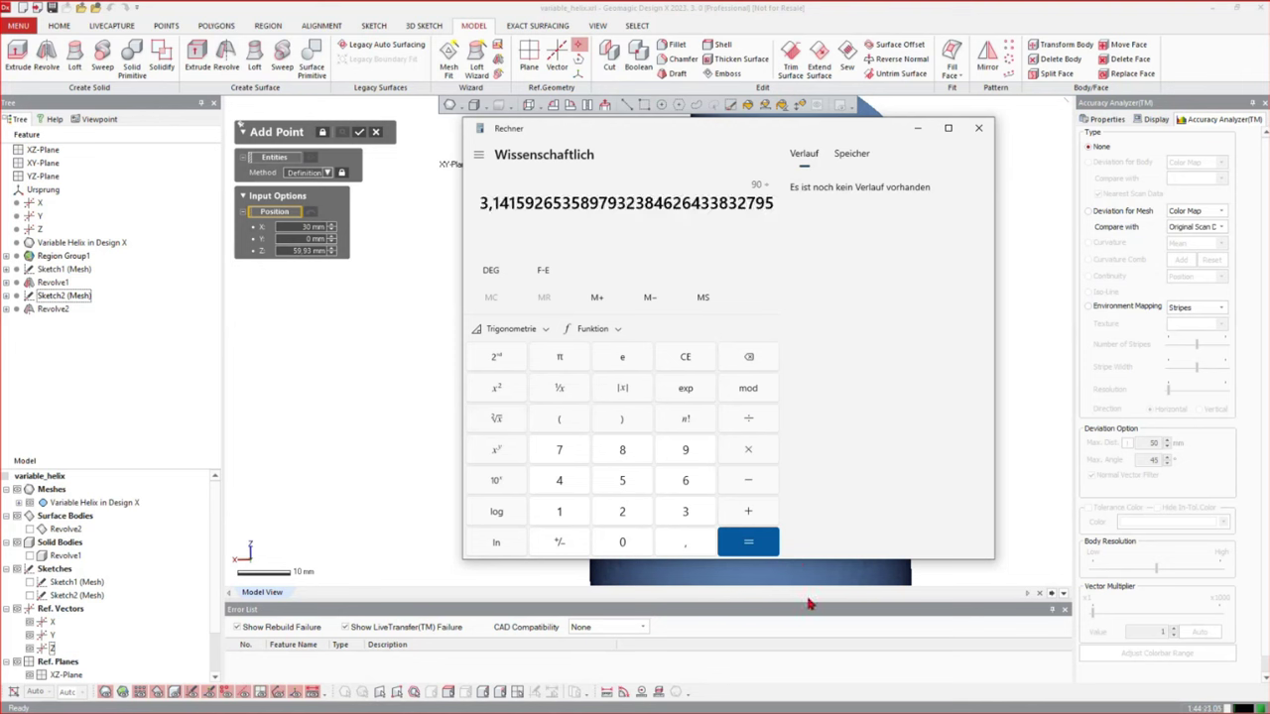
click(751, 543)
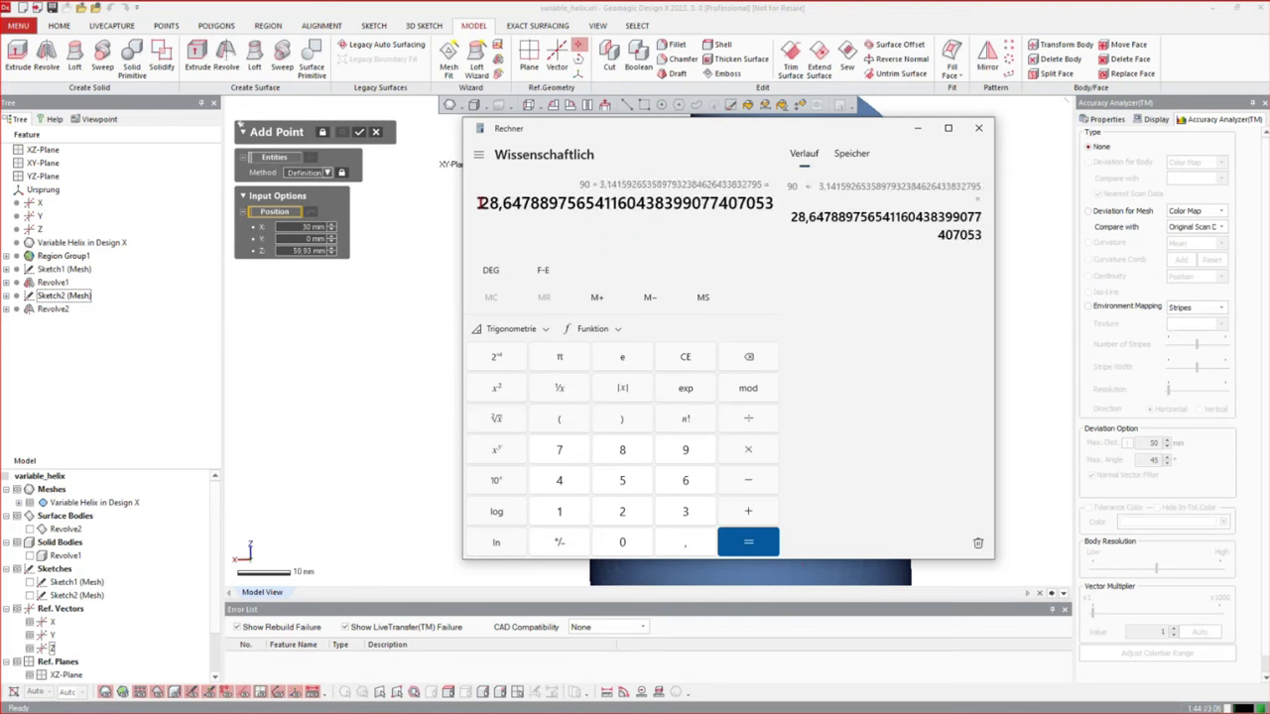
Copy the leading digits of the calculated quotient and close the calculator
drag(482, 204, 627, 203)
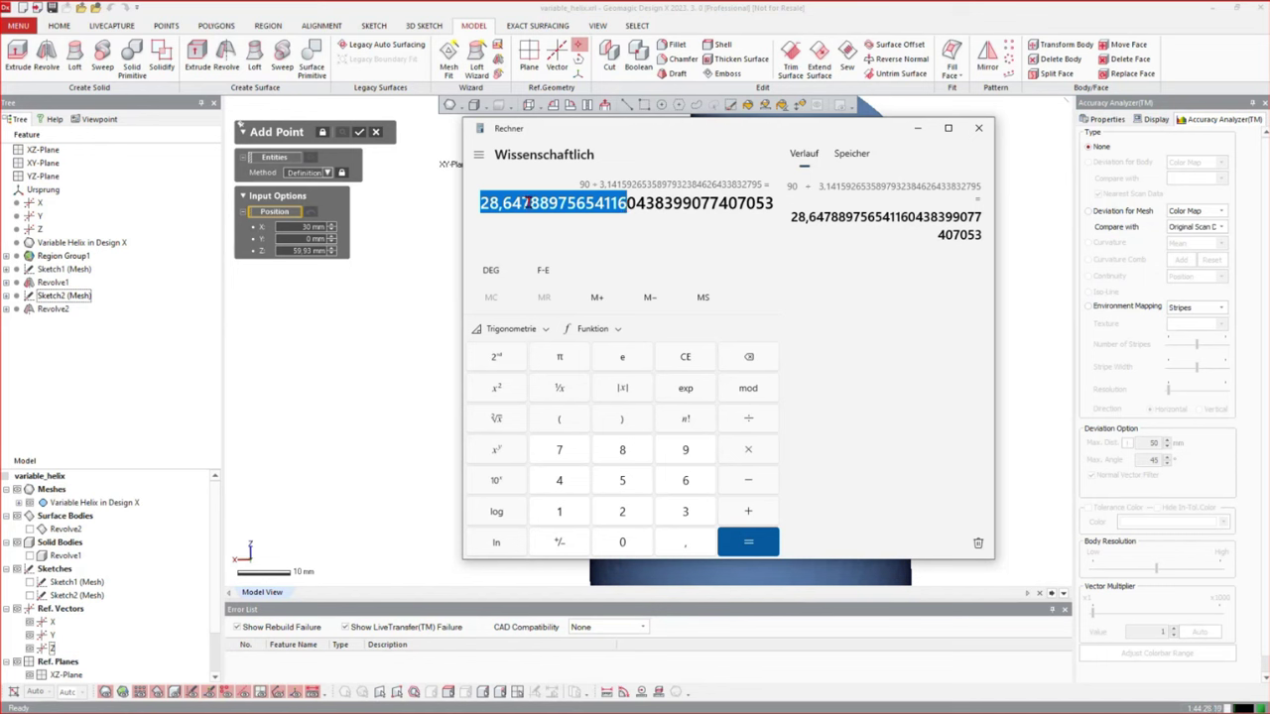
click(526, 228)
drag(482, 203, 676, 203)
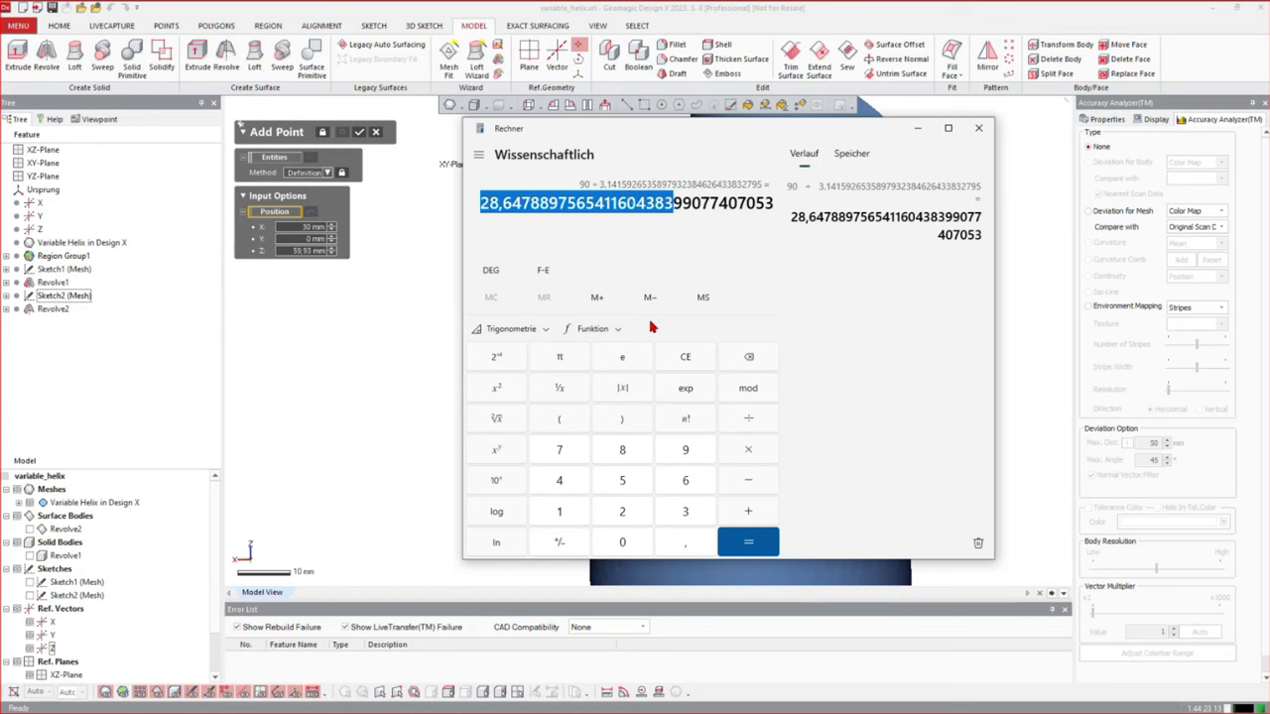
click(978, 128)
Set the reference point's X coordinate to the copied quotient, about 28.648 mm, and create the point
click(283, 226)
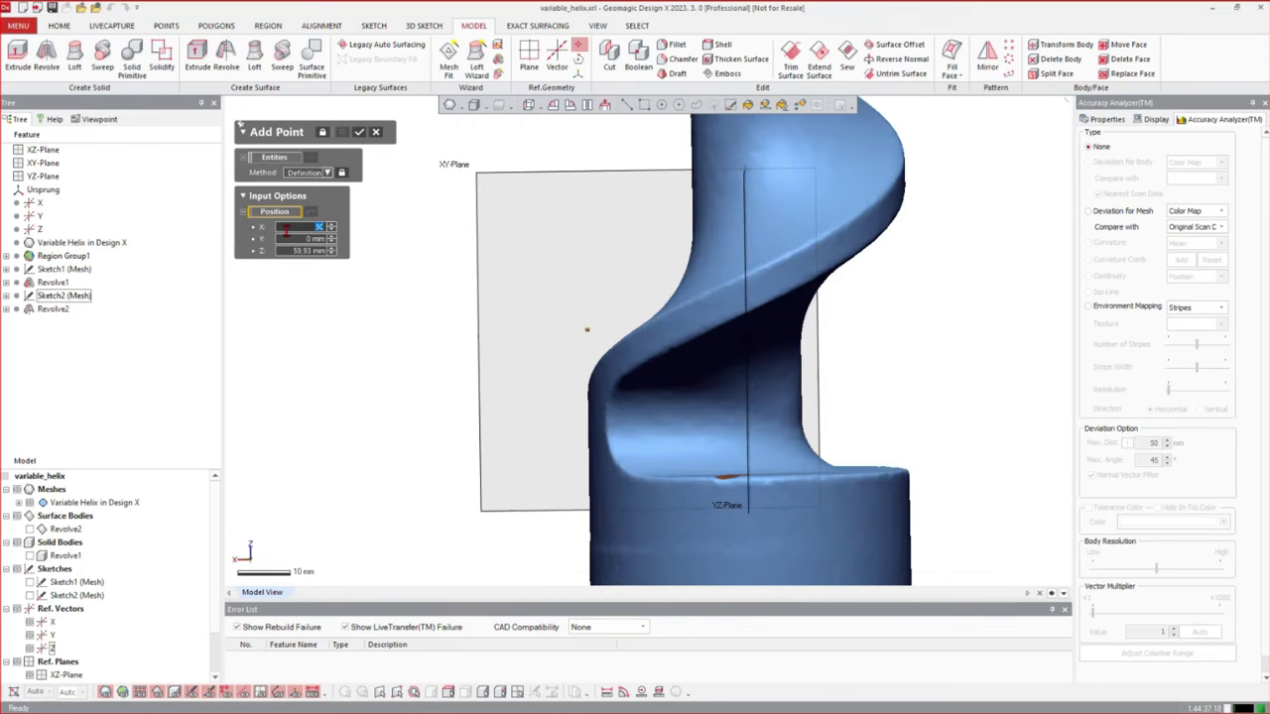
key(ctrl+v)
key(Return)
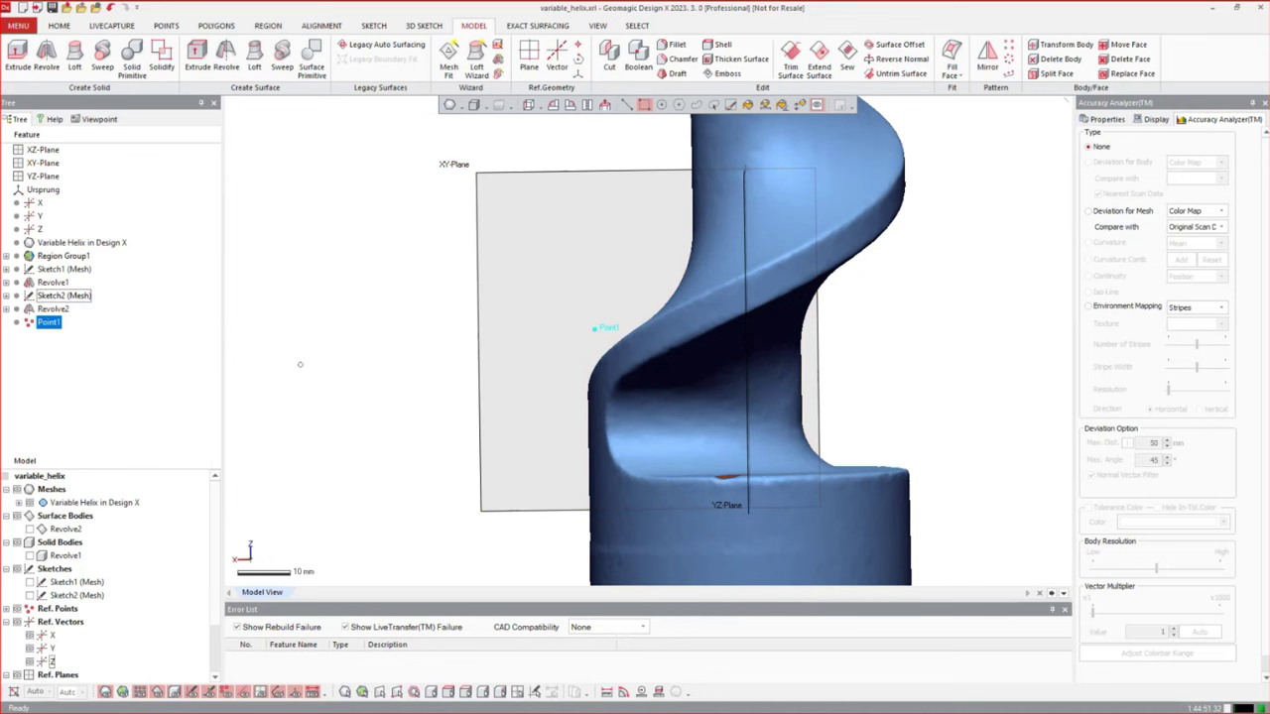
scroll(372, 297, down, 3)
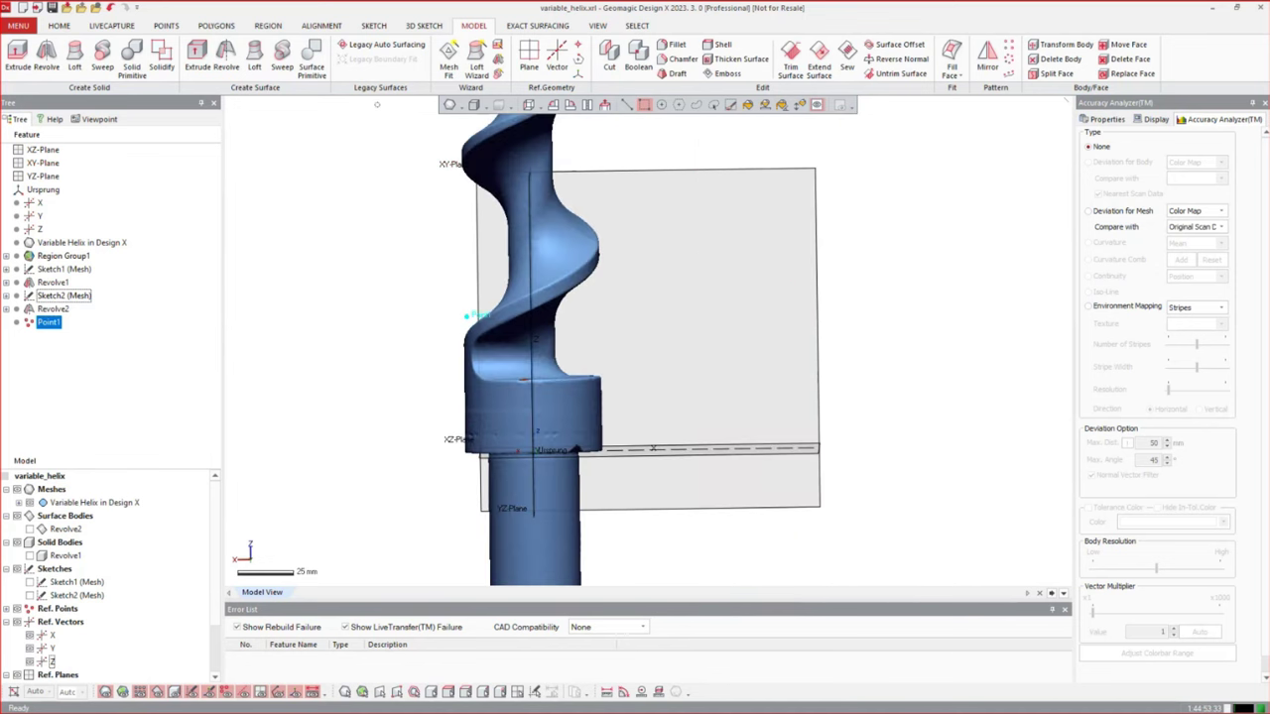
Unroll the scanned screw mesh about the Z axis, using Point1 as the split/start point
click(212, 26)
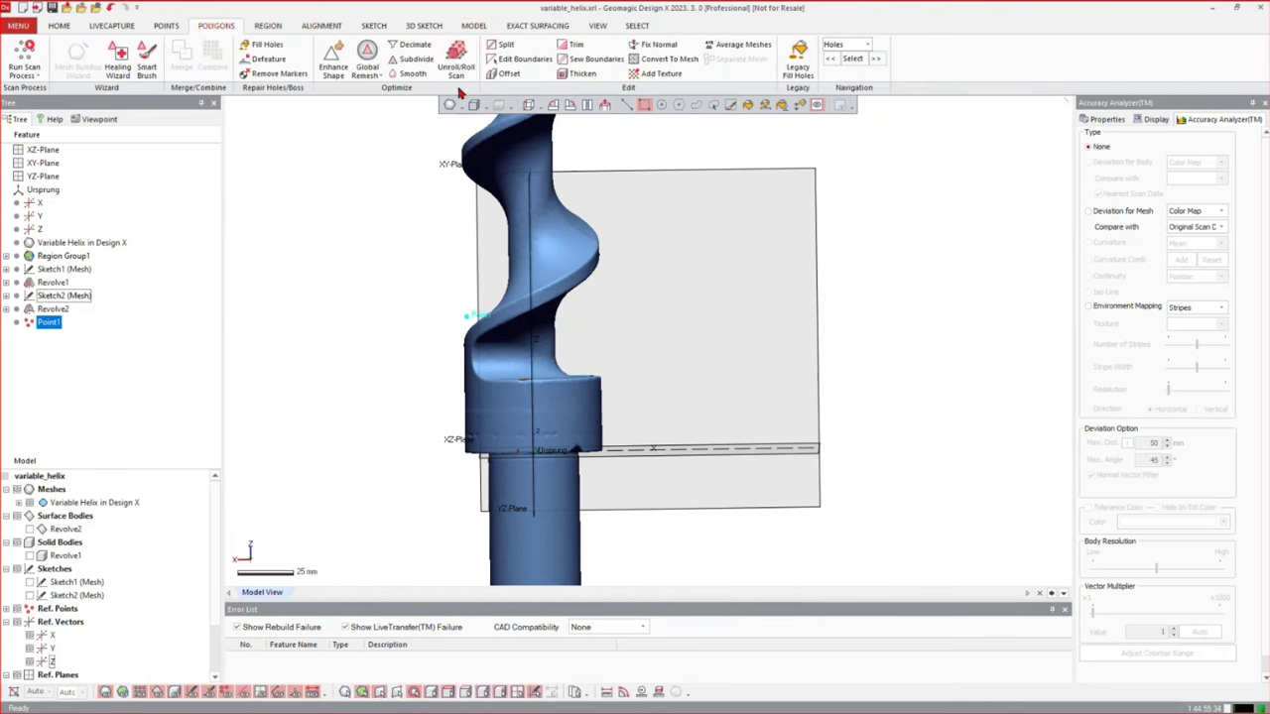
click(455, 61)
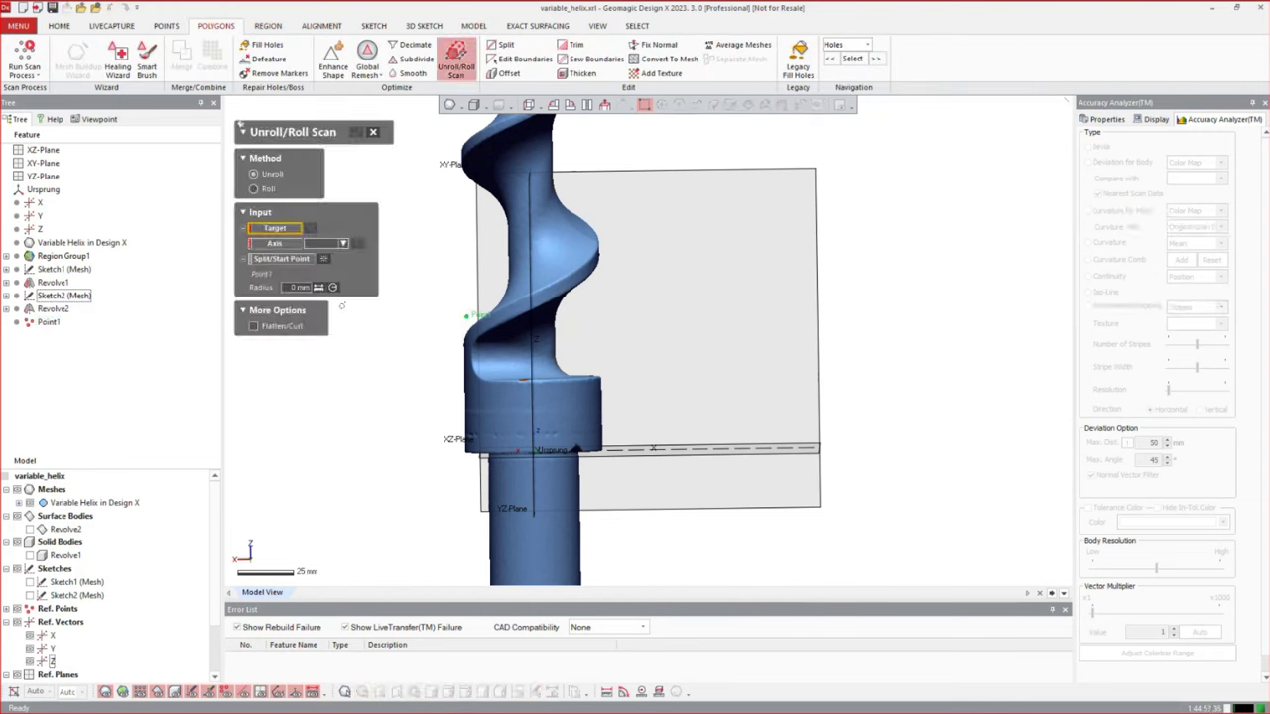
click(268, 245)
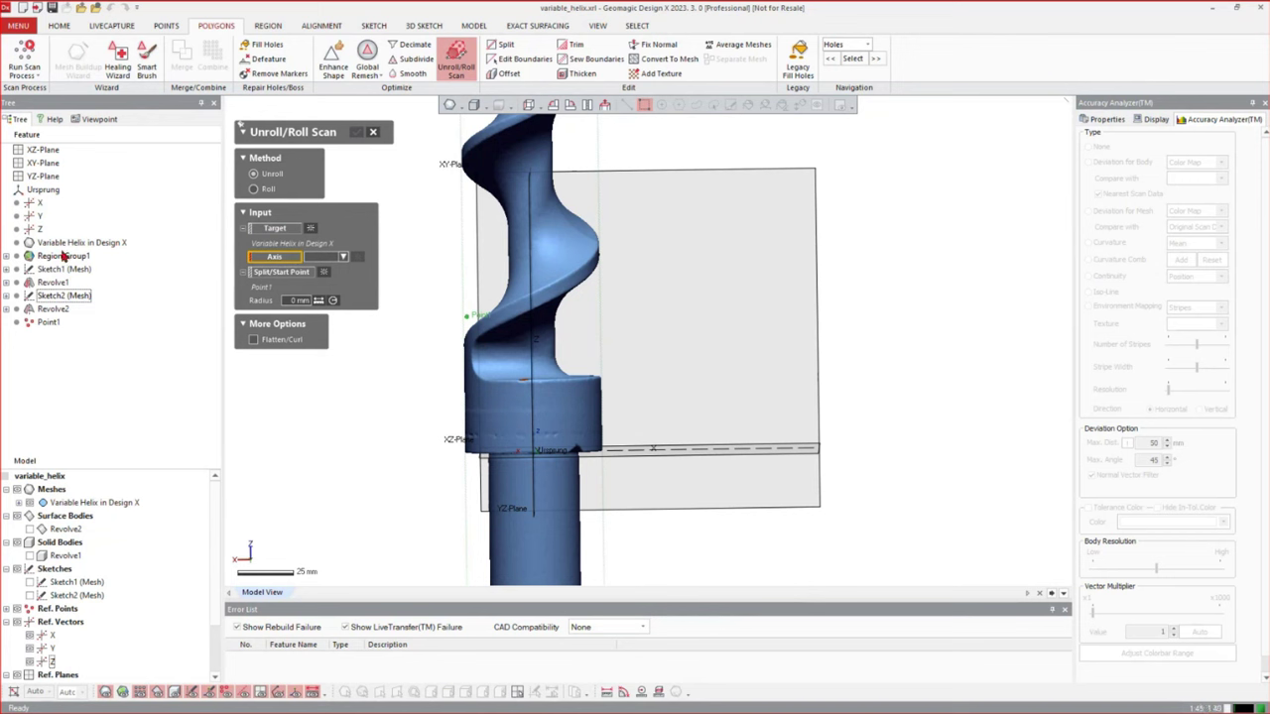
click(40, 229)
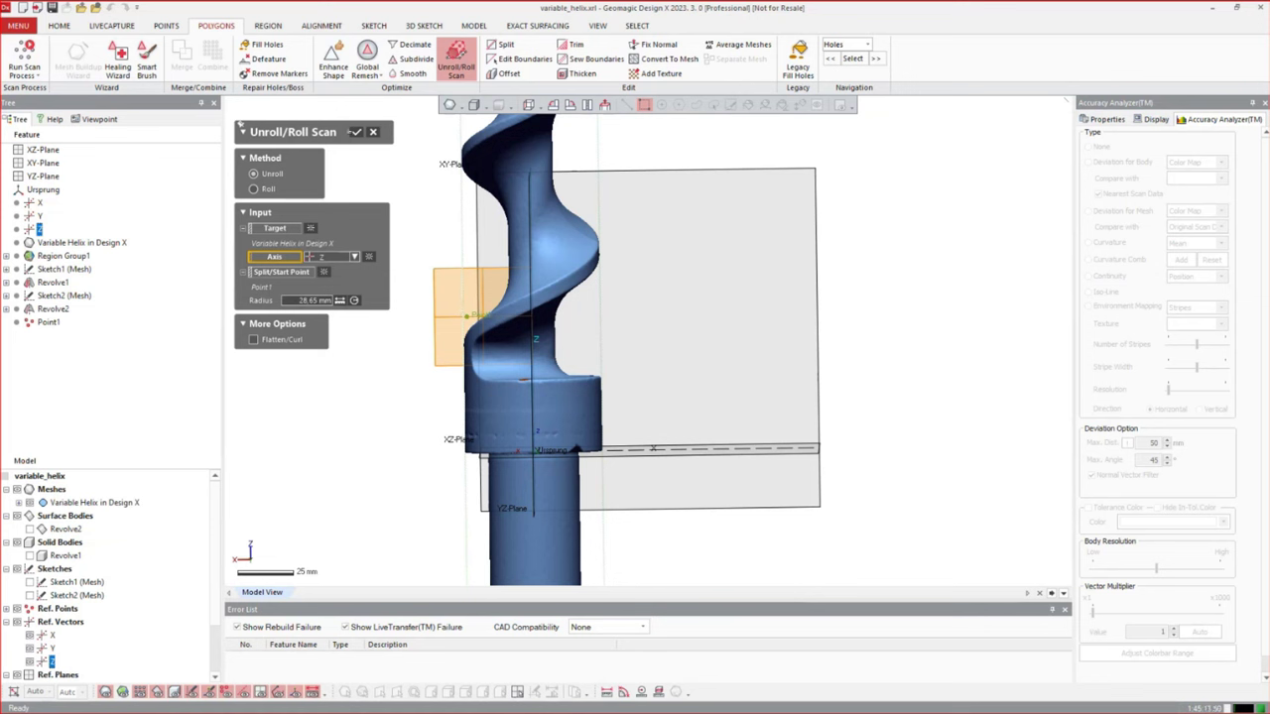
click(356, 130)
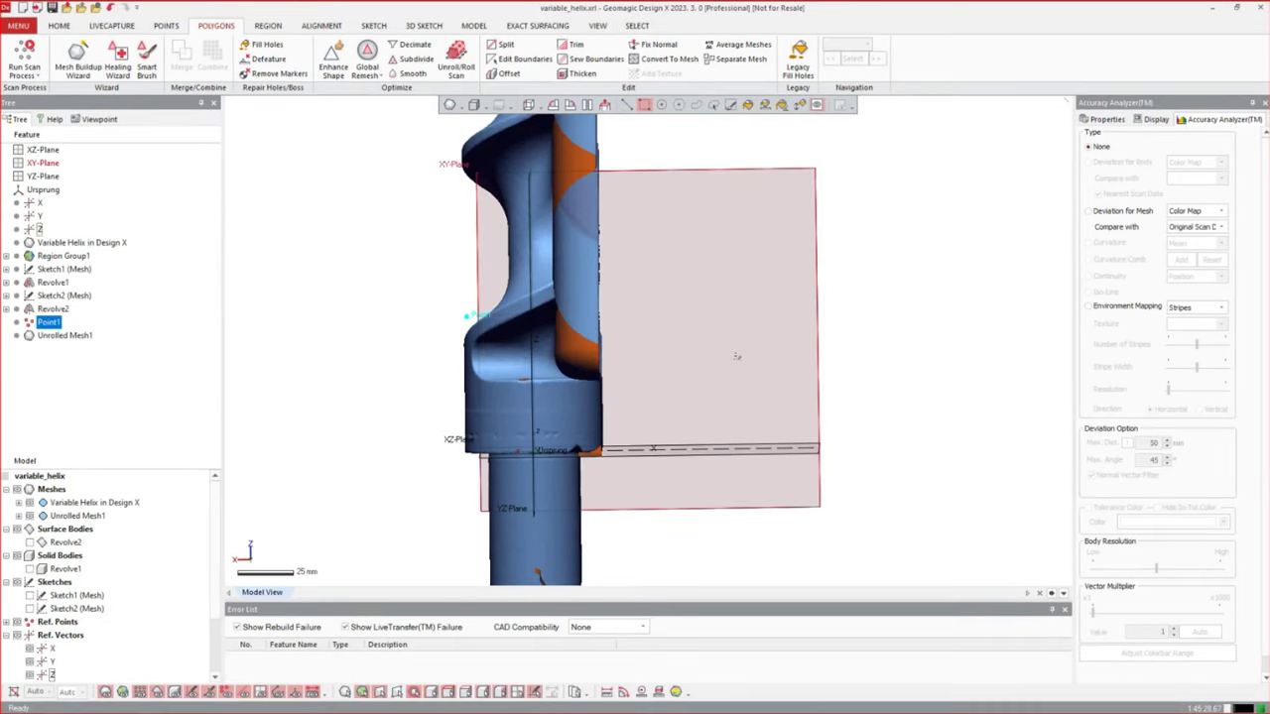
Hide the original scan mesh and create four copies of the unrolled mesh
right_drag(737, 355, 746, 295)
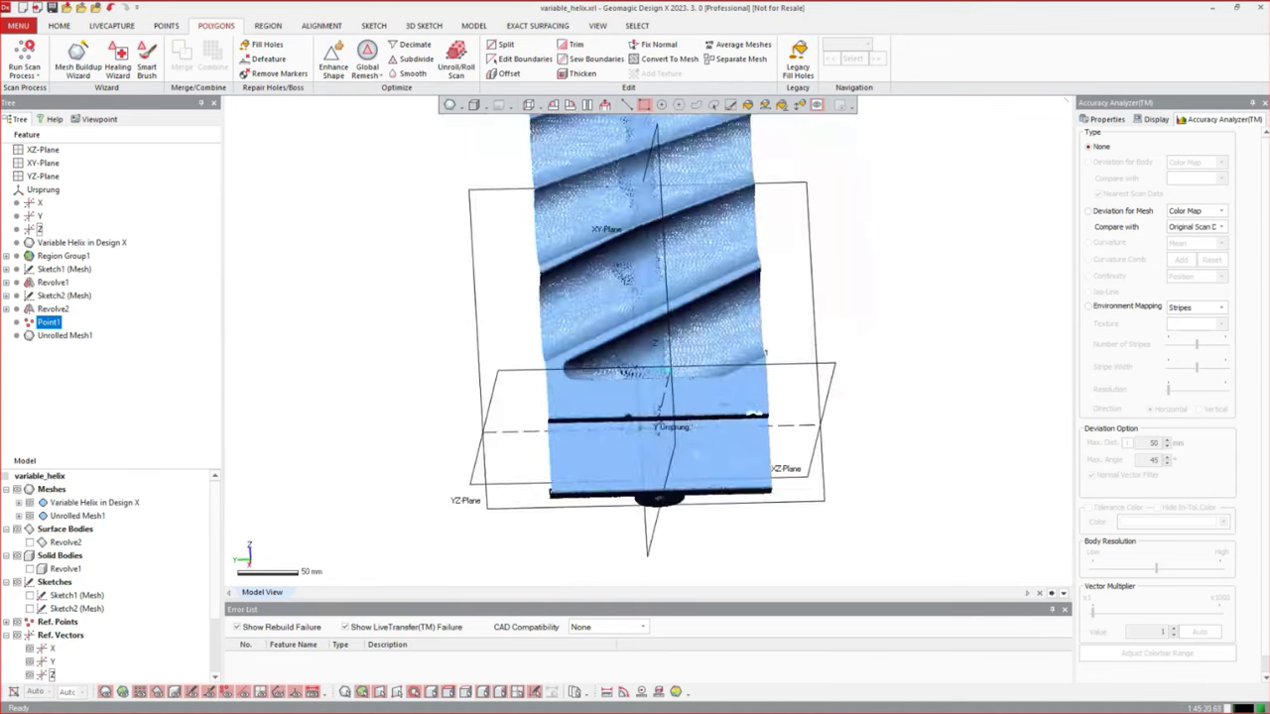
right_drag(685, 347, 699, 306)
right_drag(635, 367, 632, 375)
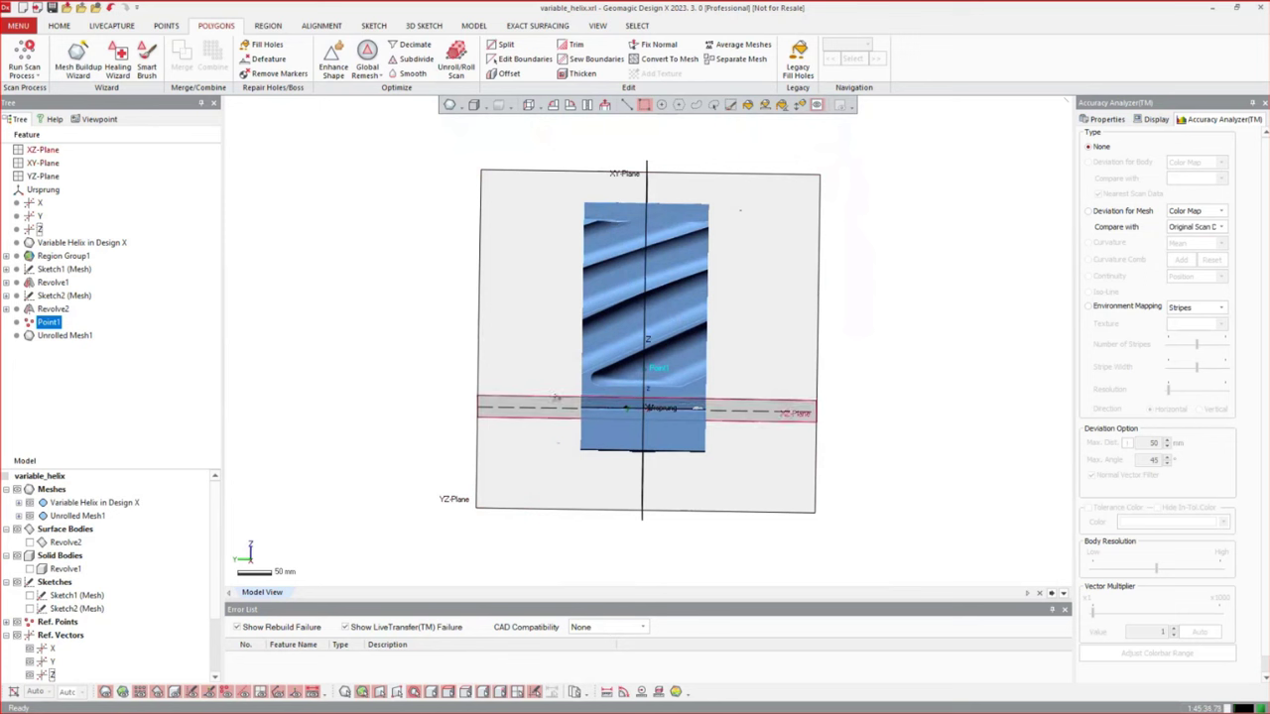
right_drag(627, 368, 617, 368)
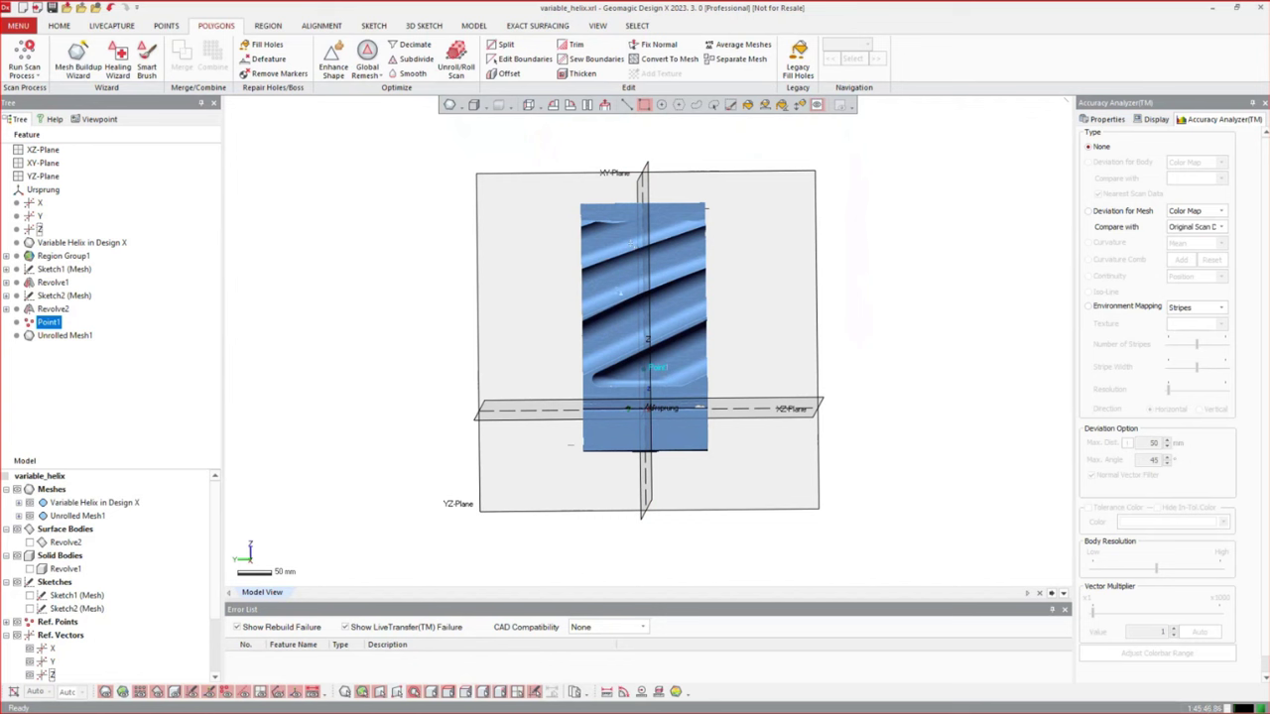
click(76, 516)
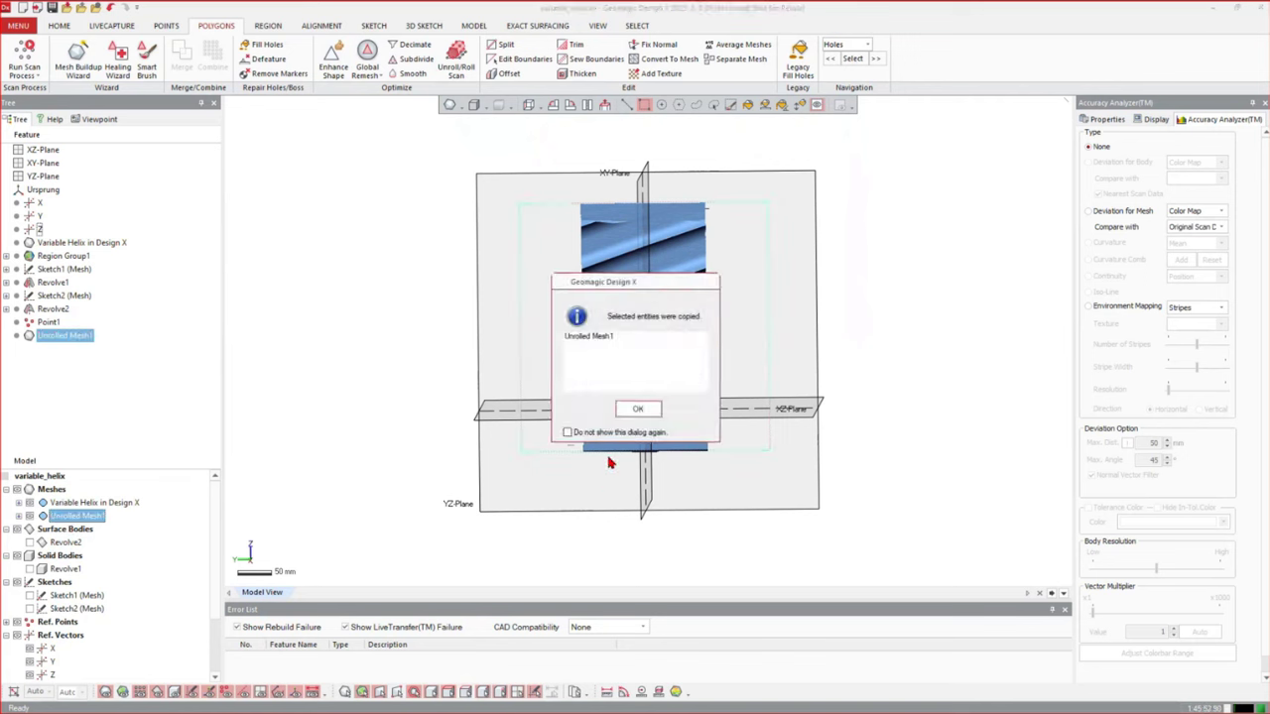
click(638, 409)
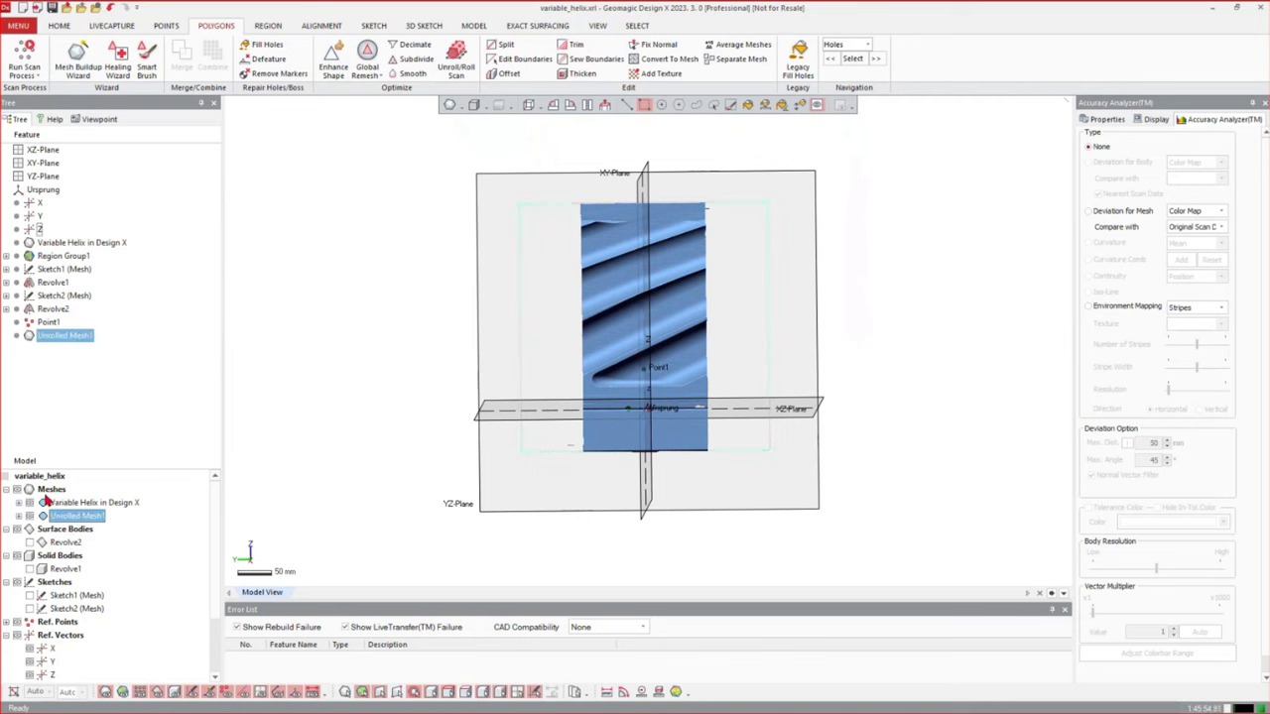
click(30, 503)
key(ctrl+c)
key(ctrl+v)
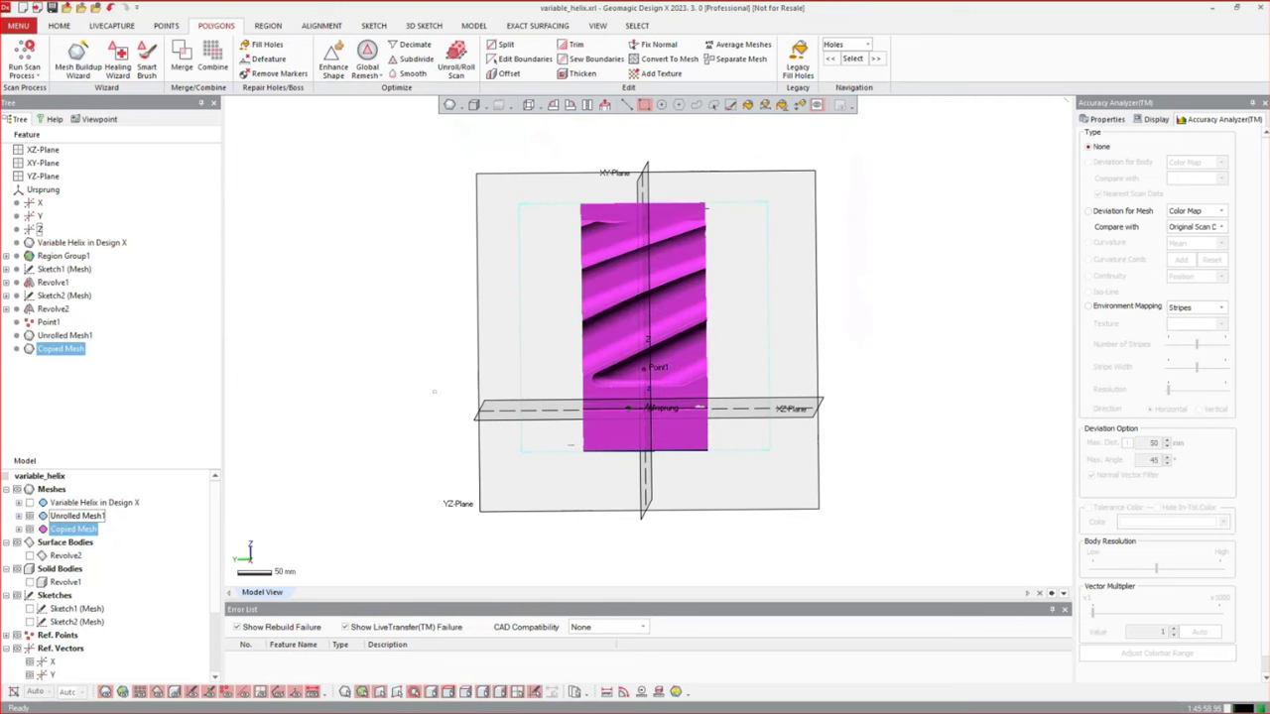
key(ctrl+v)
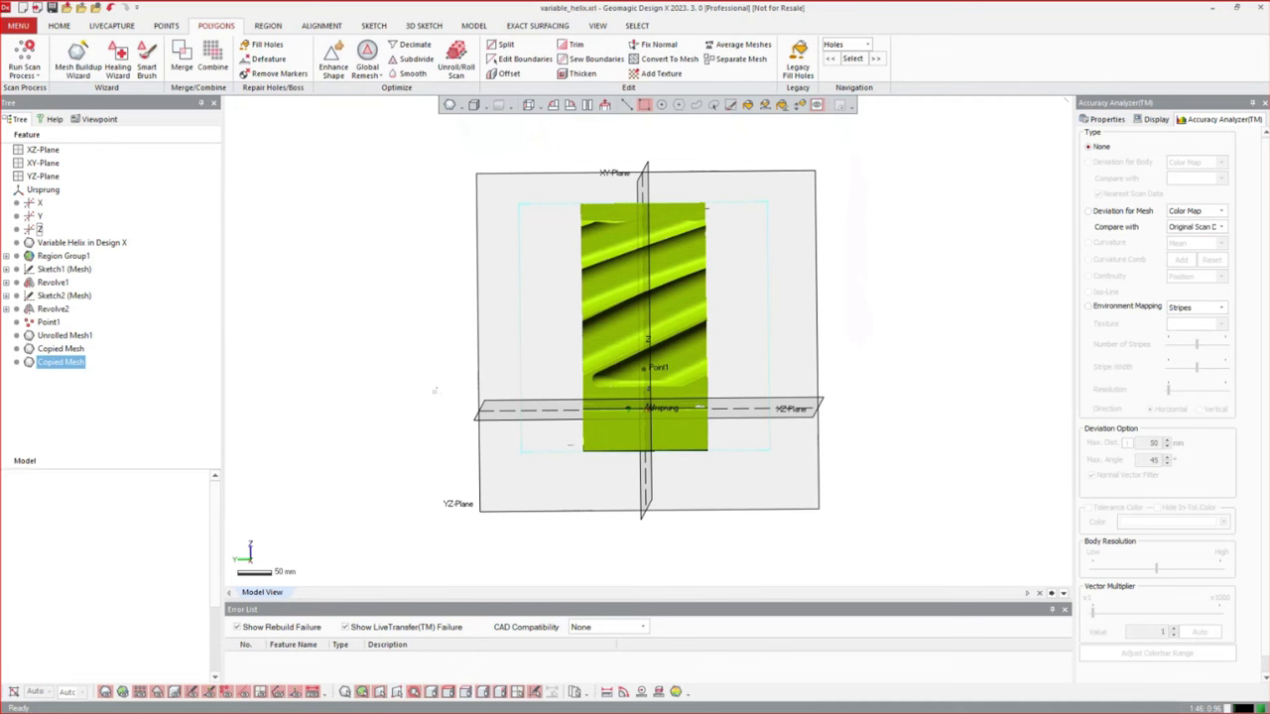
key(ctrl+v)
key(ctrl+v)
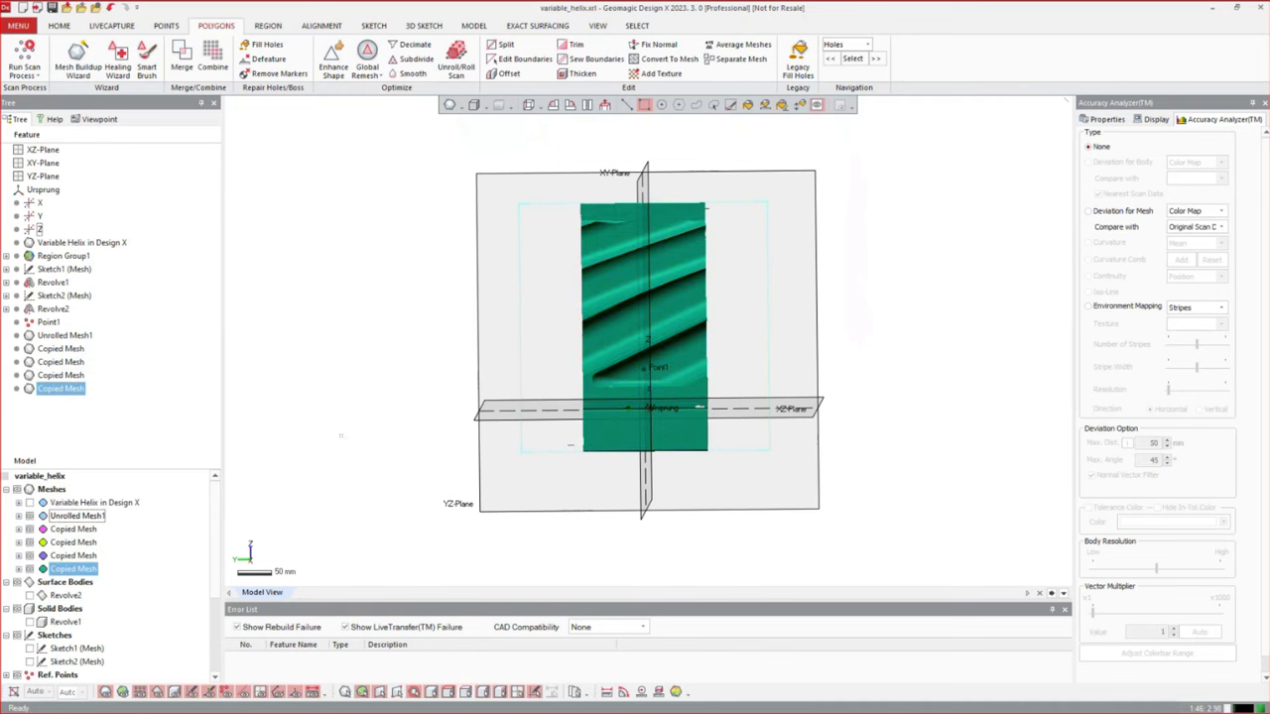
click(361, 363)
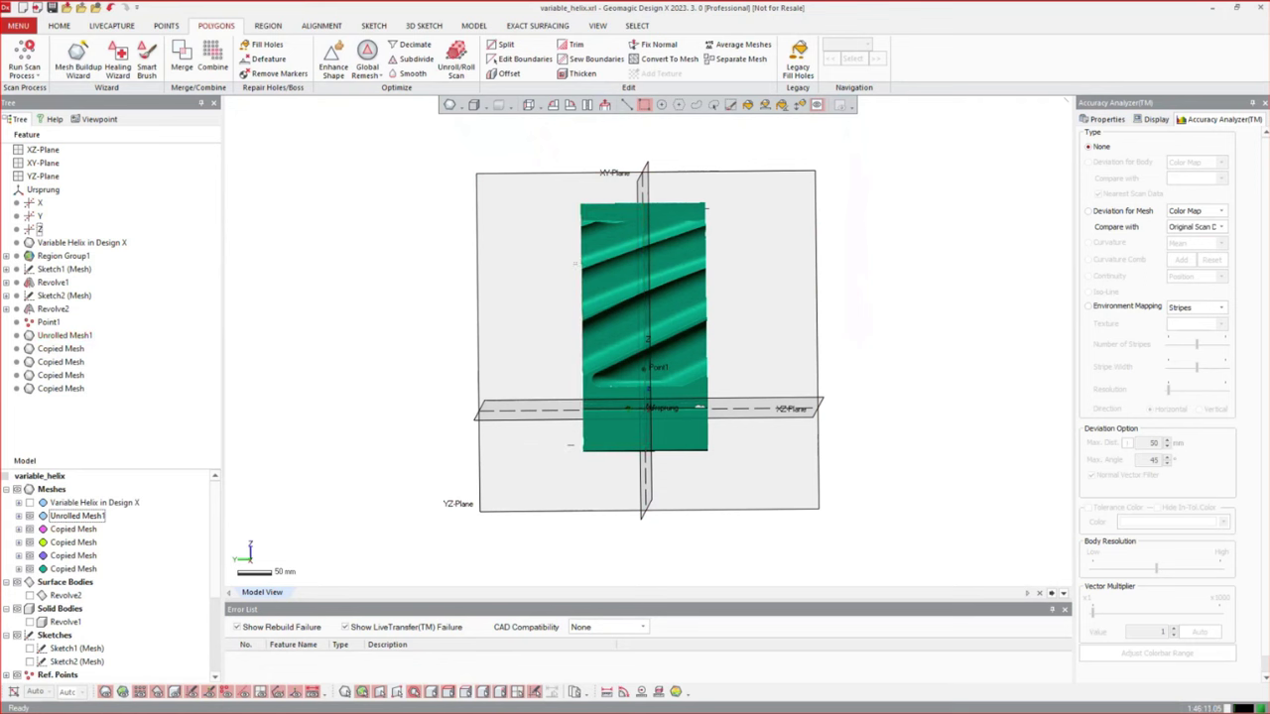
click(572, 262)
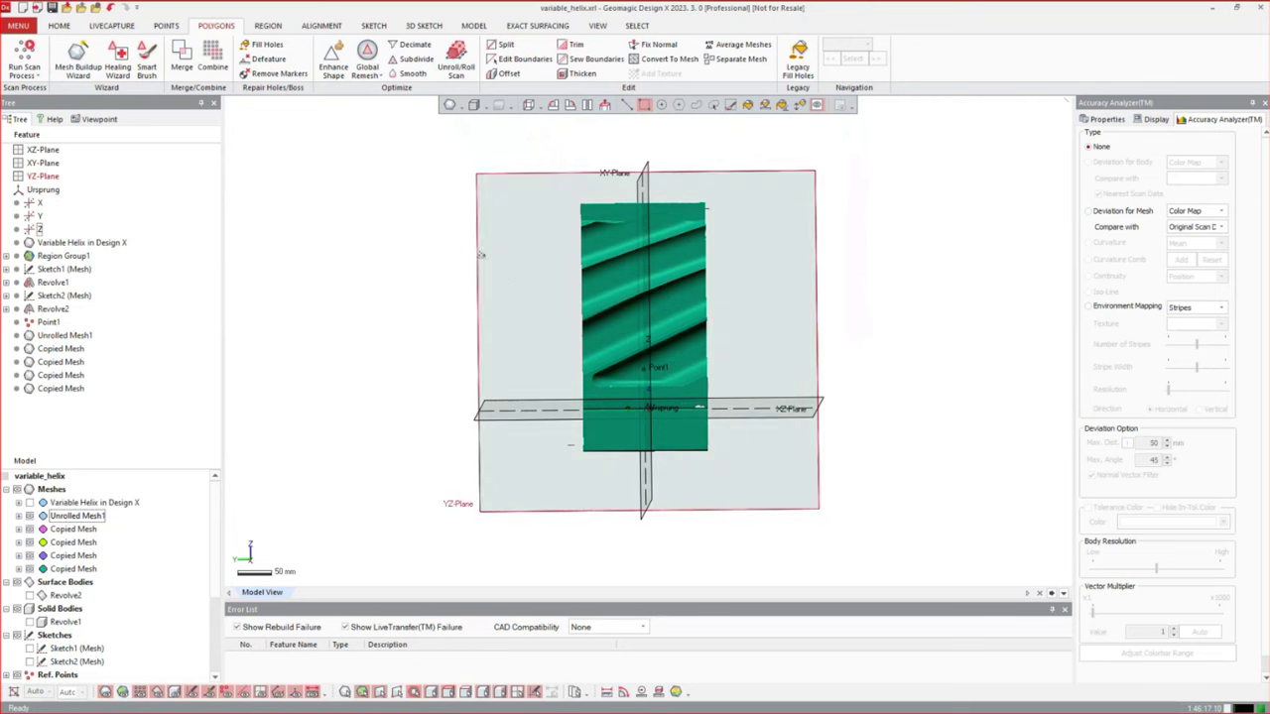
click(408, 193)
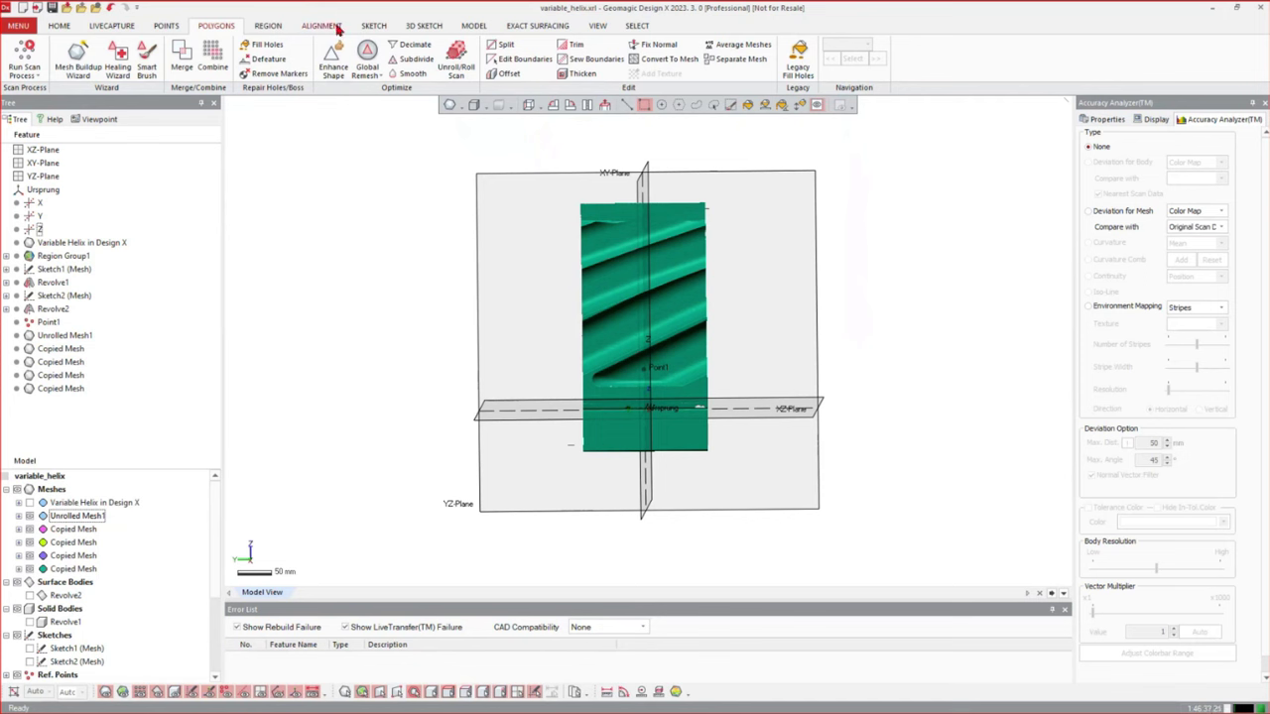
Use Transform Scan Data on all four copied meshes and set their Y translation to 180 mm
click(333, 26)
click(237, 59)
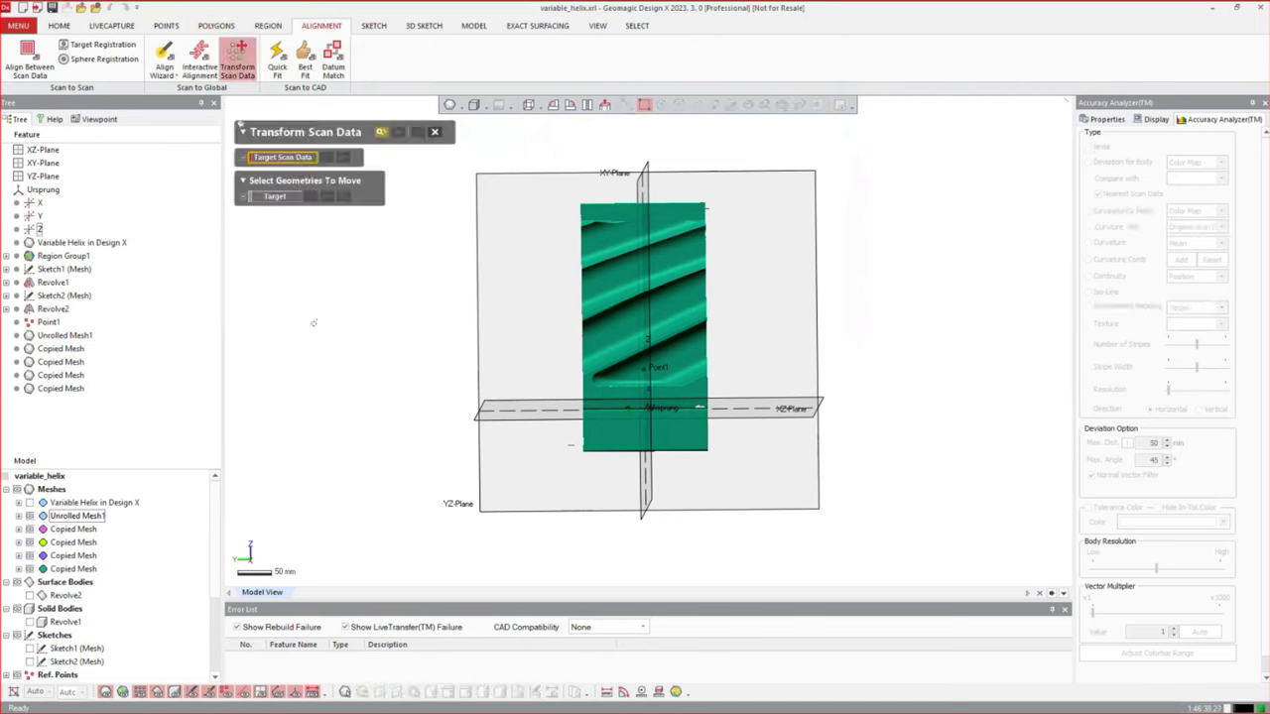
click(82, 348)
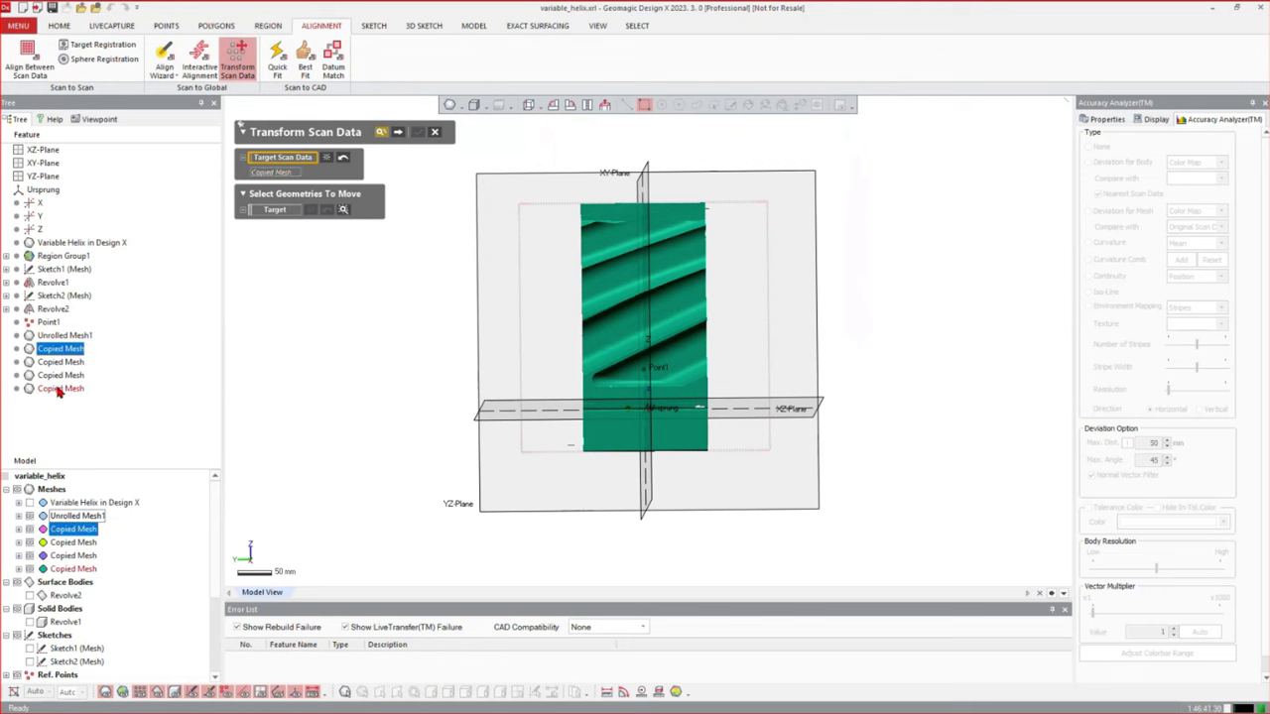
shift+click(59, 388)
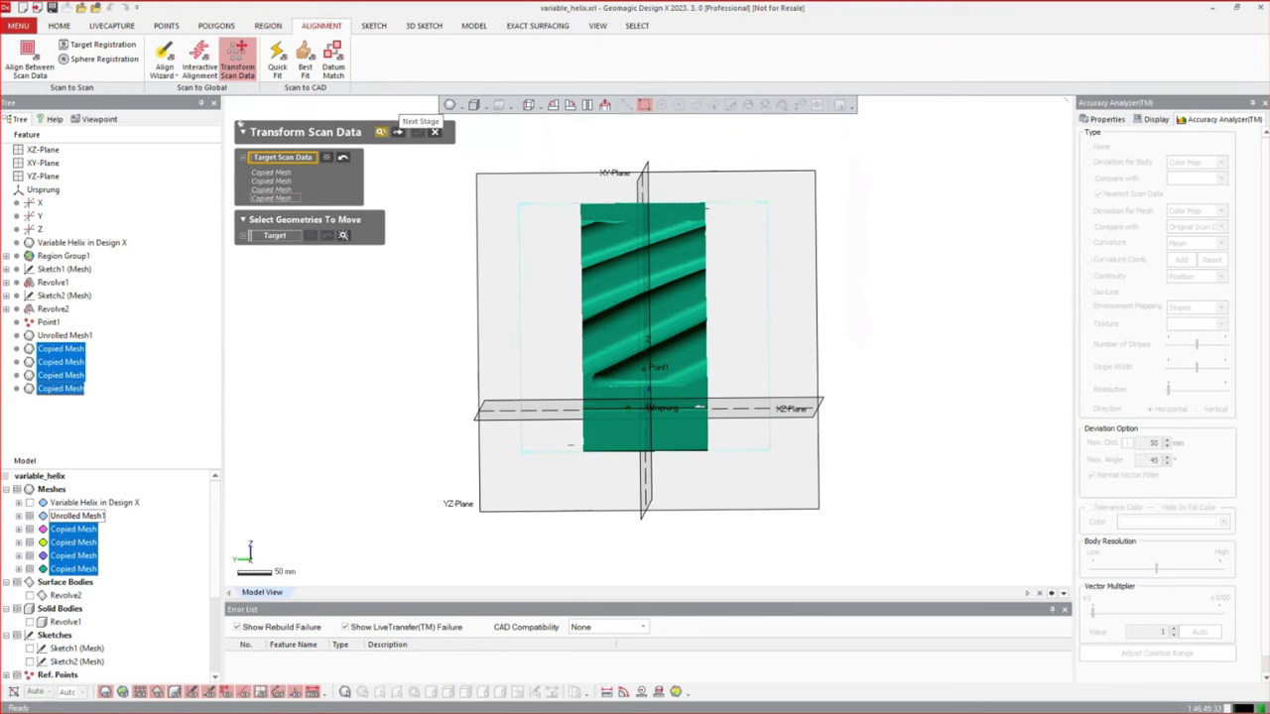
click(398, 132)
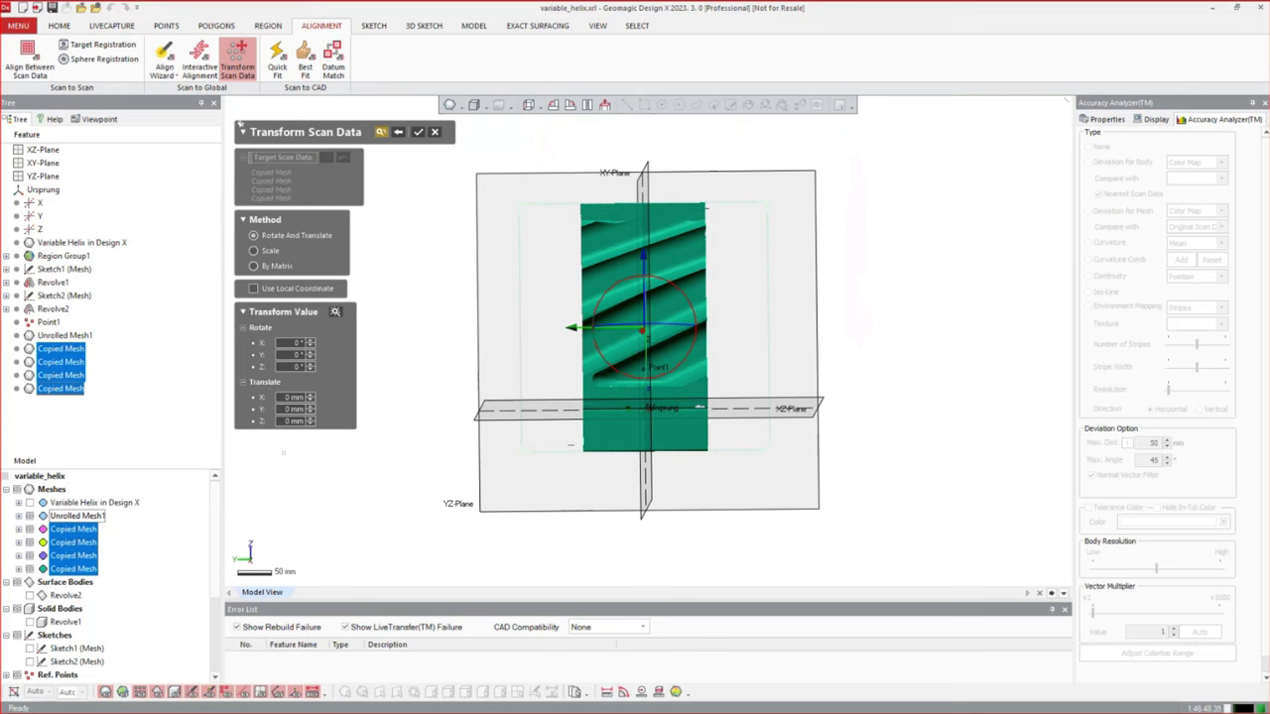
click(284, 408)
text(180)
key(Return)
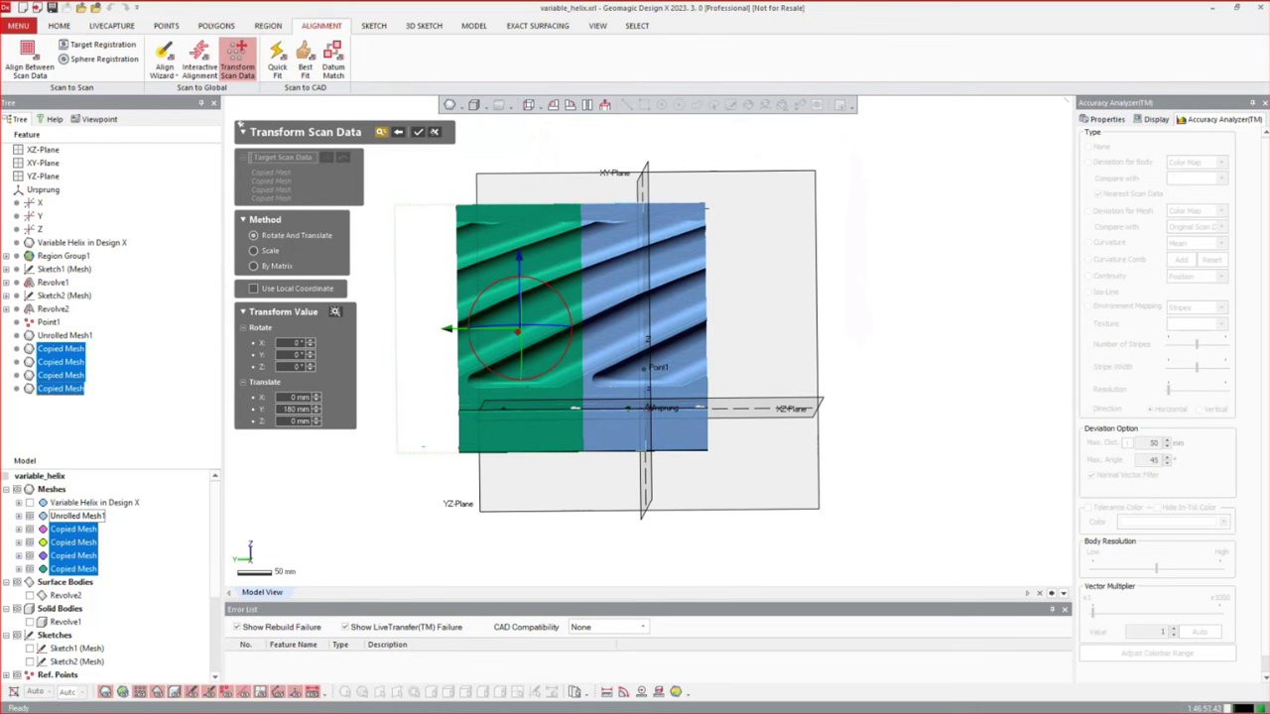
Apply the 180 mm Y translation to all four copied meshes, and shift the last three copies another 180 mm along Y
click(419, 130)
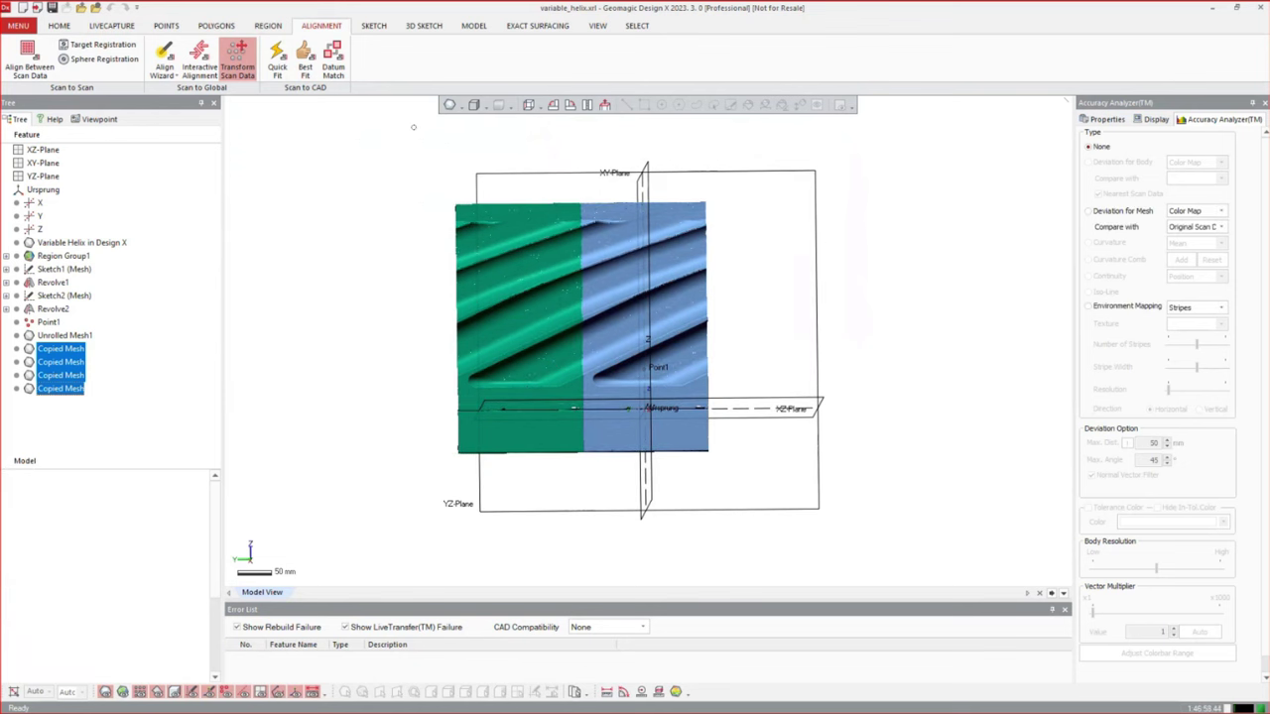
click(69, 362)
ctrl+click(69, 375)
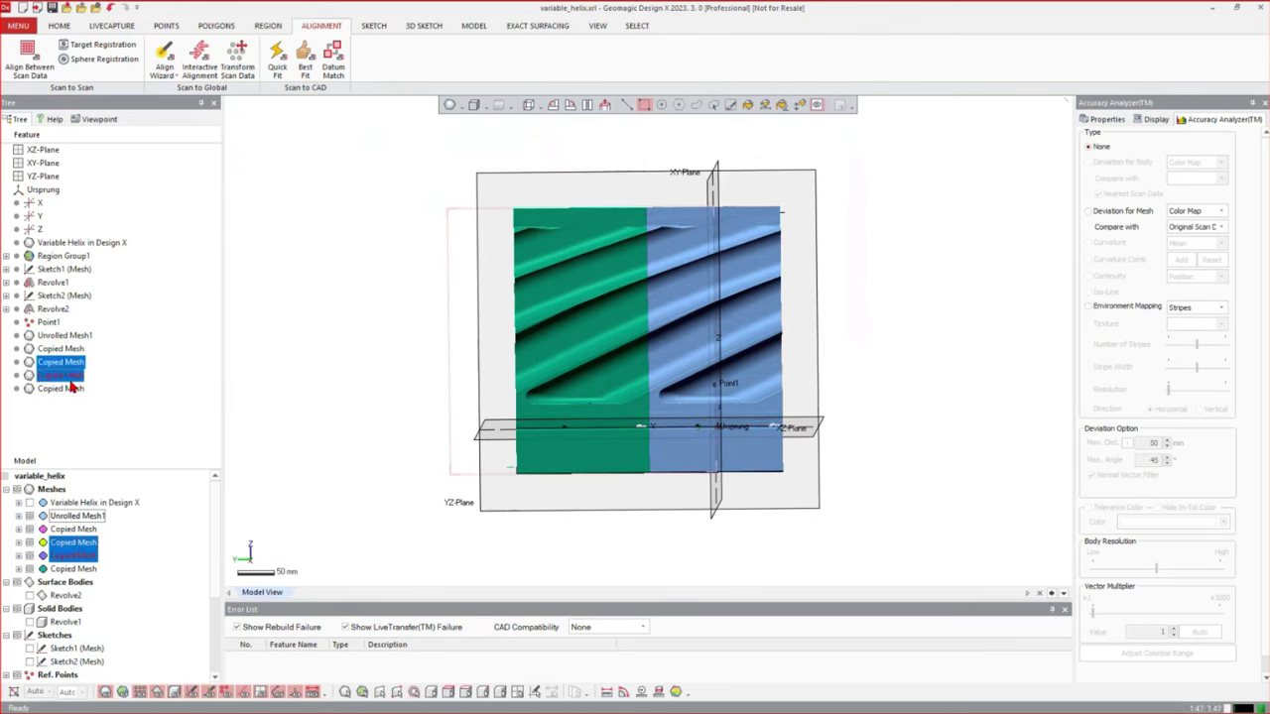
ctrl+click(69, 388)
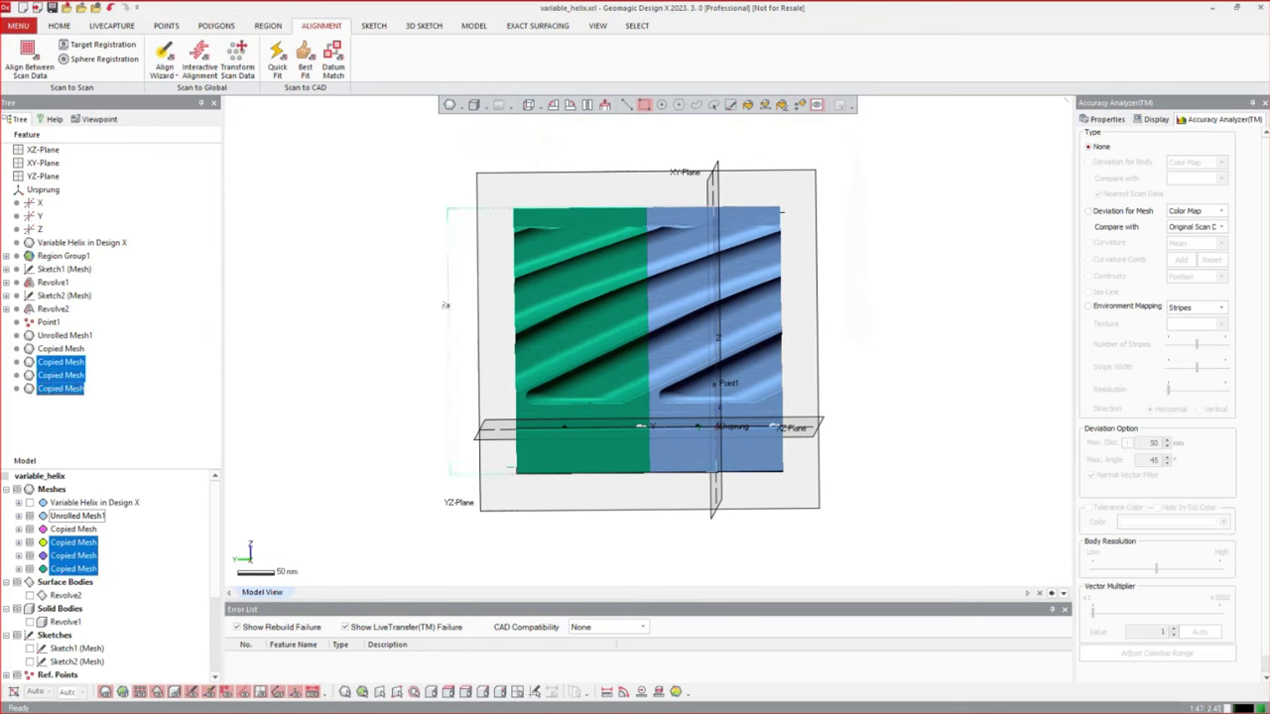
click(237, 62)
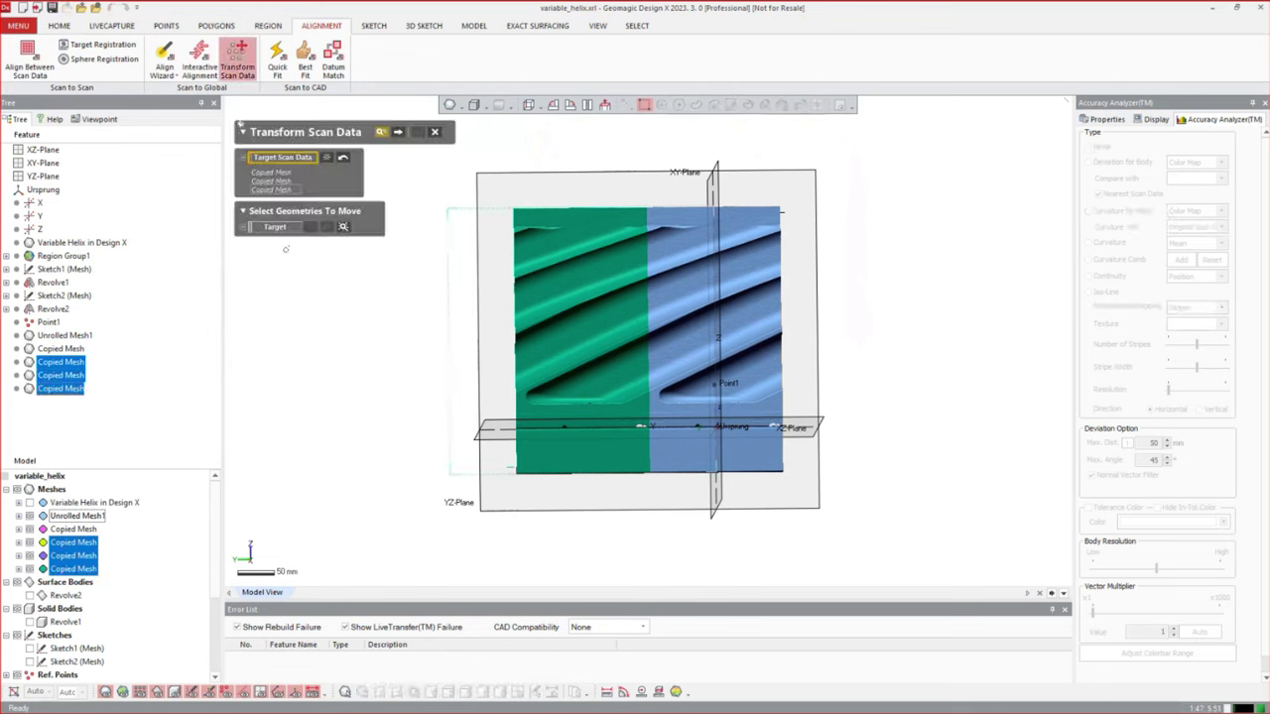
click(397, 132)
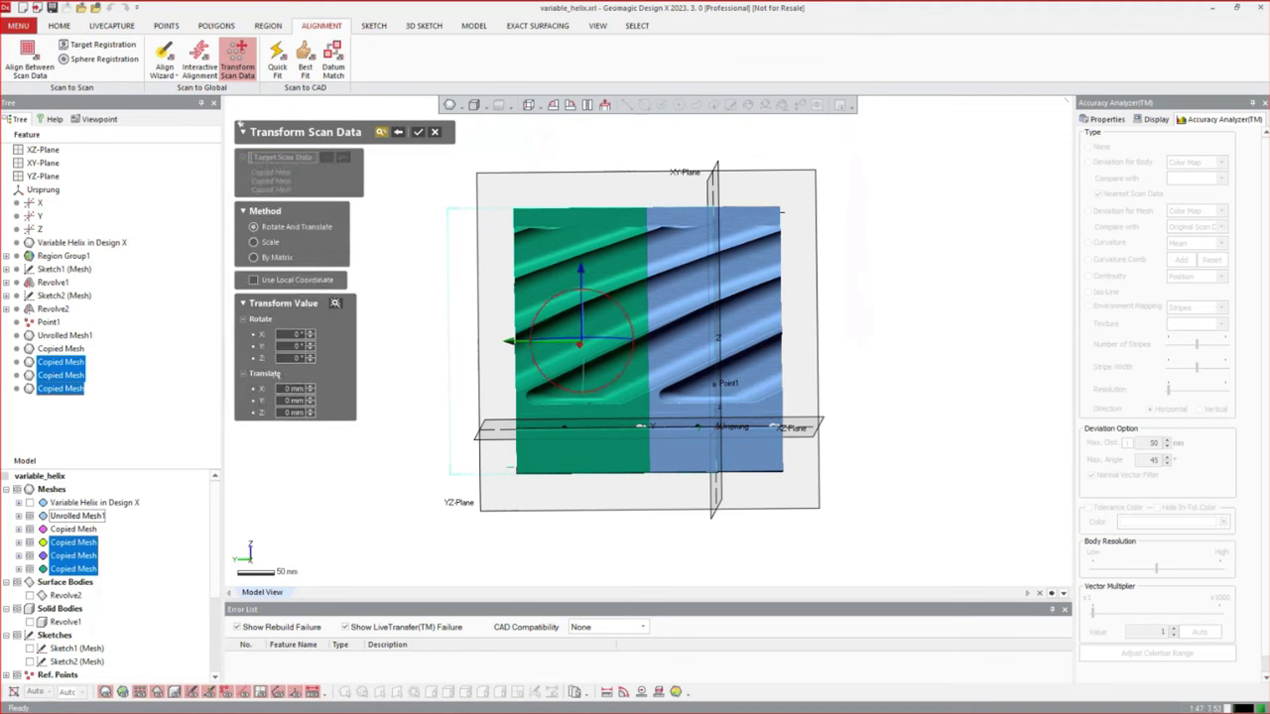
text(180)
key(Return)
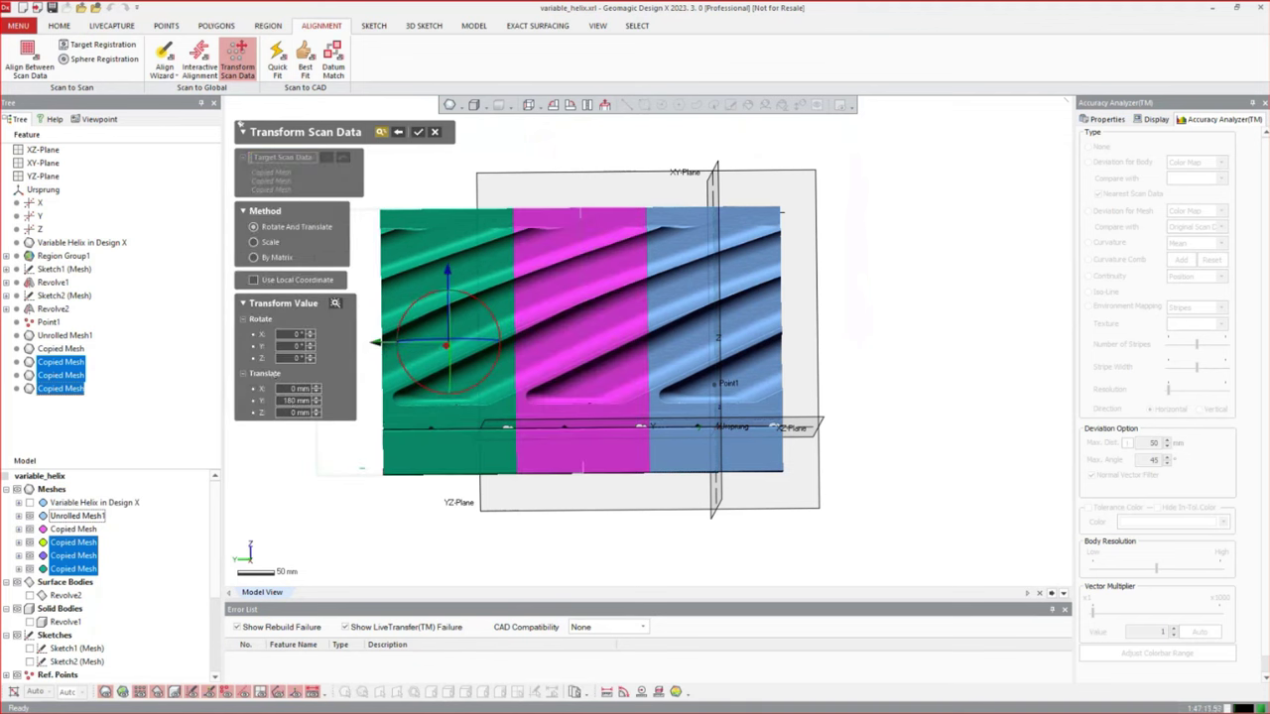
click(416, 131)
Translate the last two copied meshes together by 180 mm along Y with Transform Scan Data
ctrl+click(61, 388)
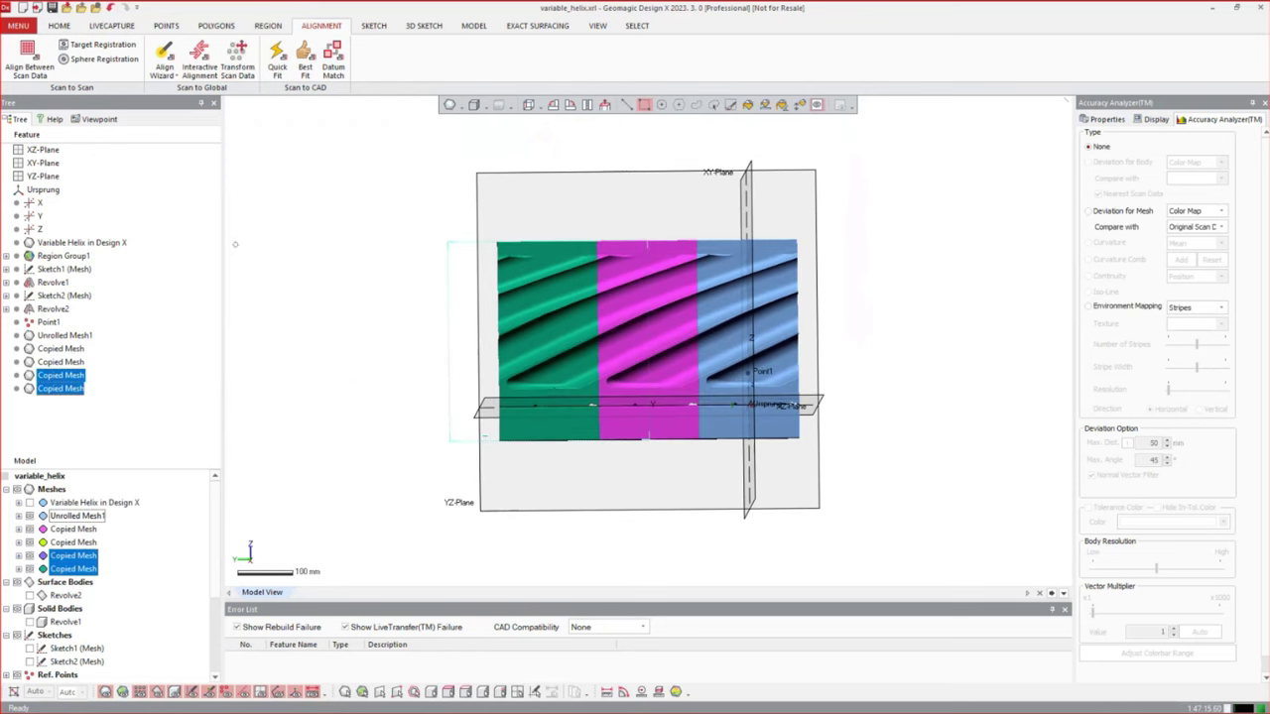
click(237, 59)
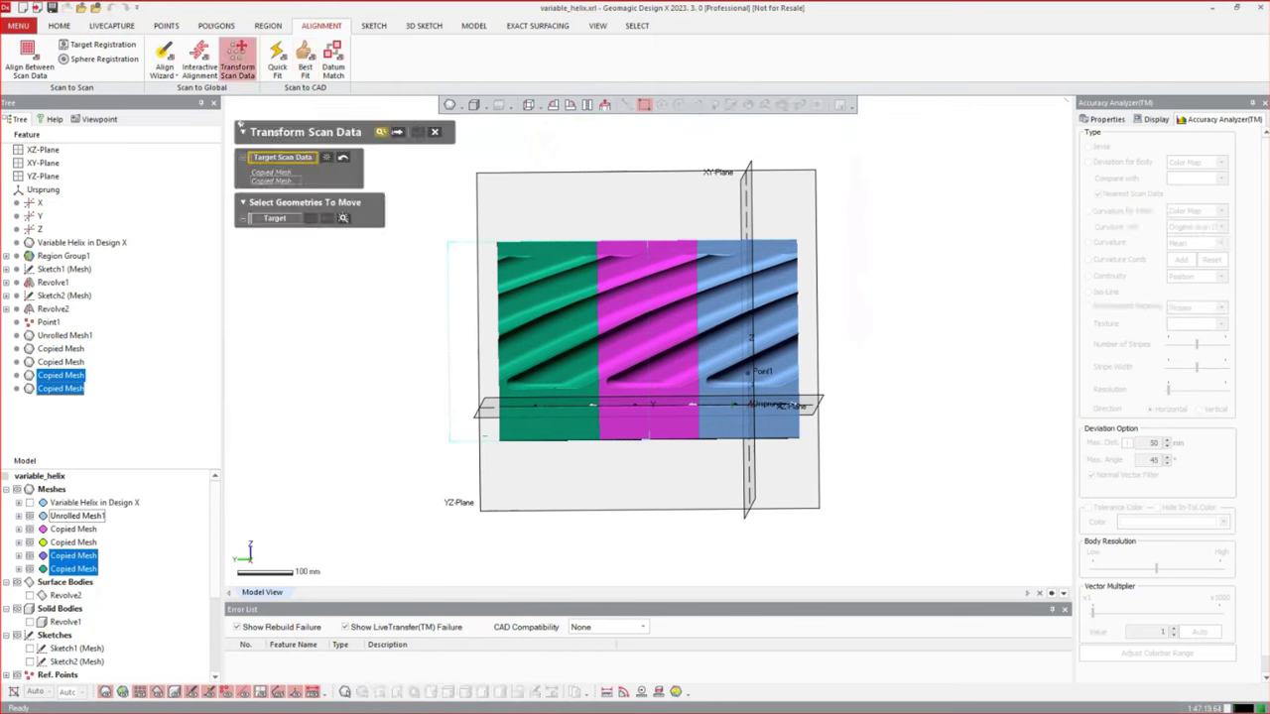
click(397, 131)
double_click(286, 392)
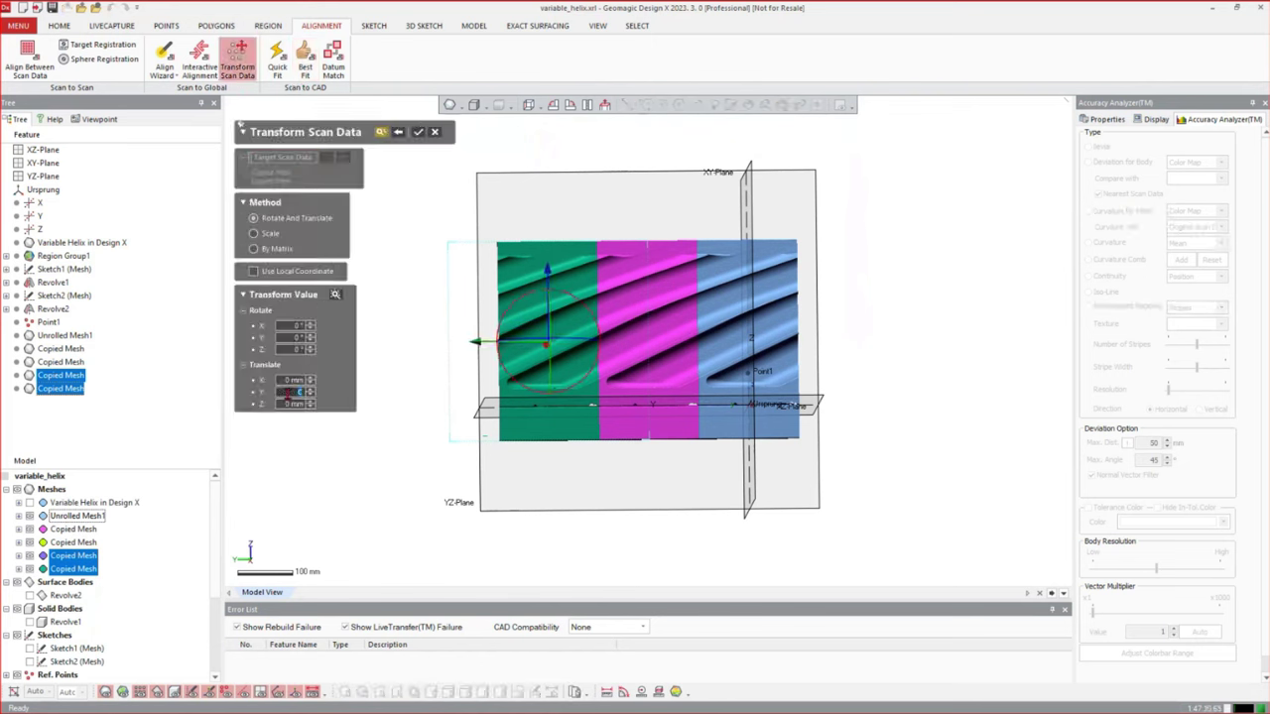
text(180)
key(Return)
click(65, 388)
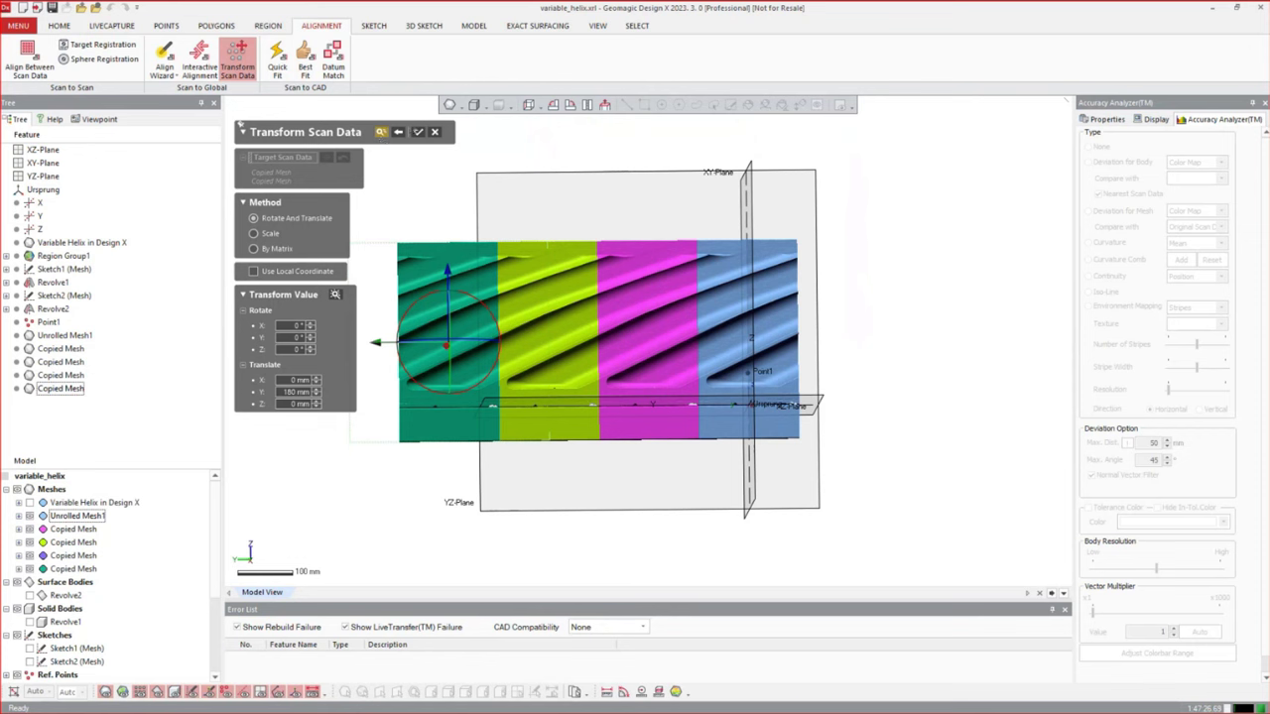
click(418, 131)
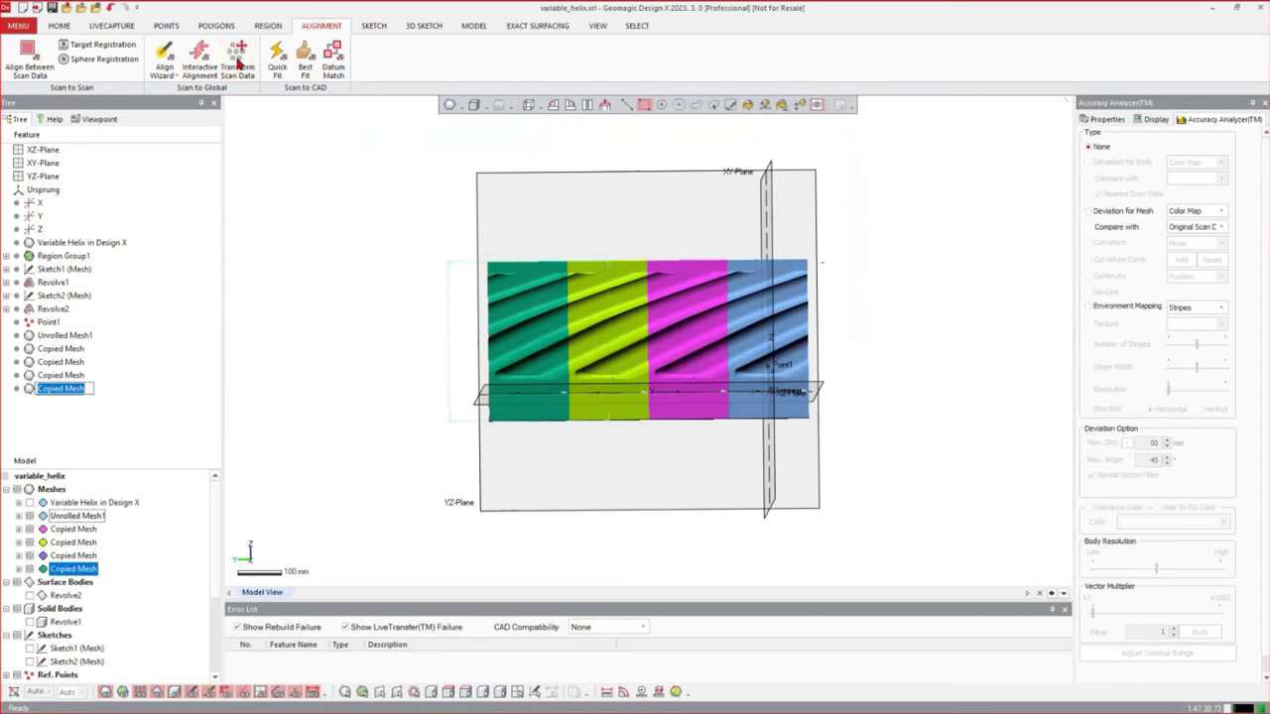
Translate only the last copied mesh by 180 mm along Y with Transform Scan Data
click(238, 59)
click(396, 132)
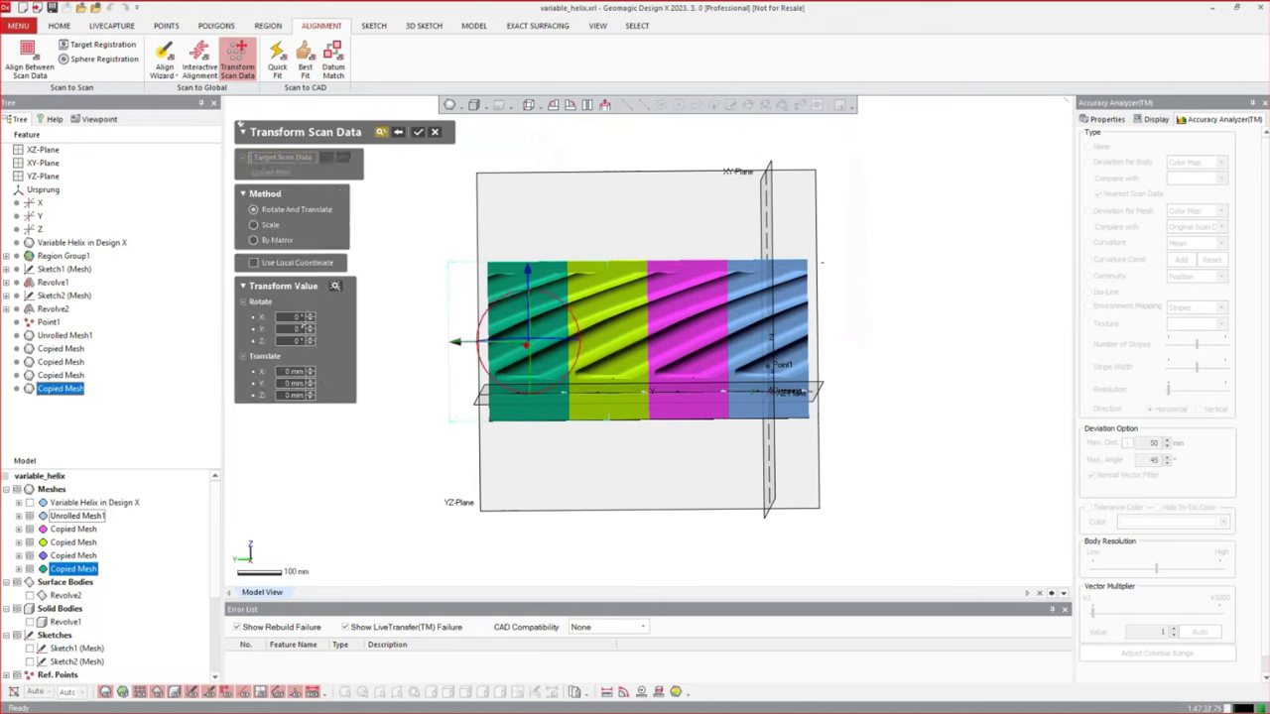
text(180)
key(Return)
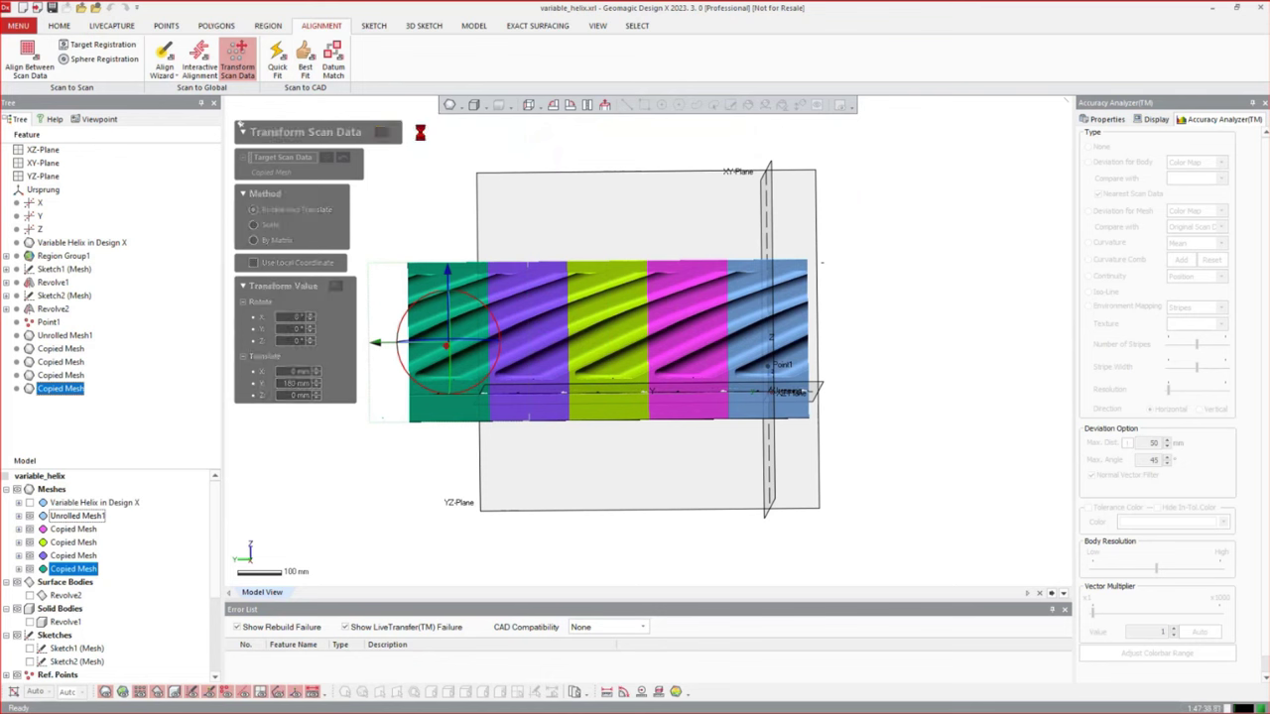
click(418, 131)
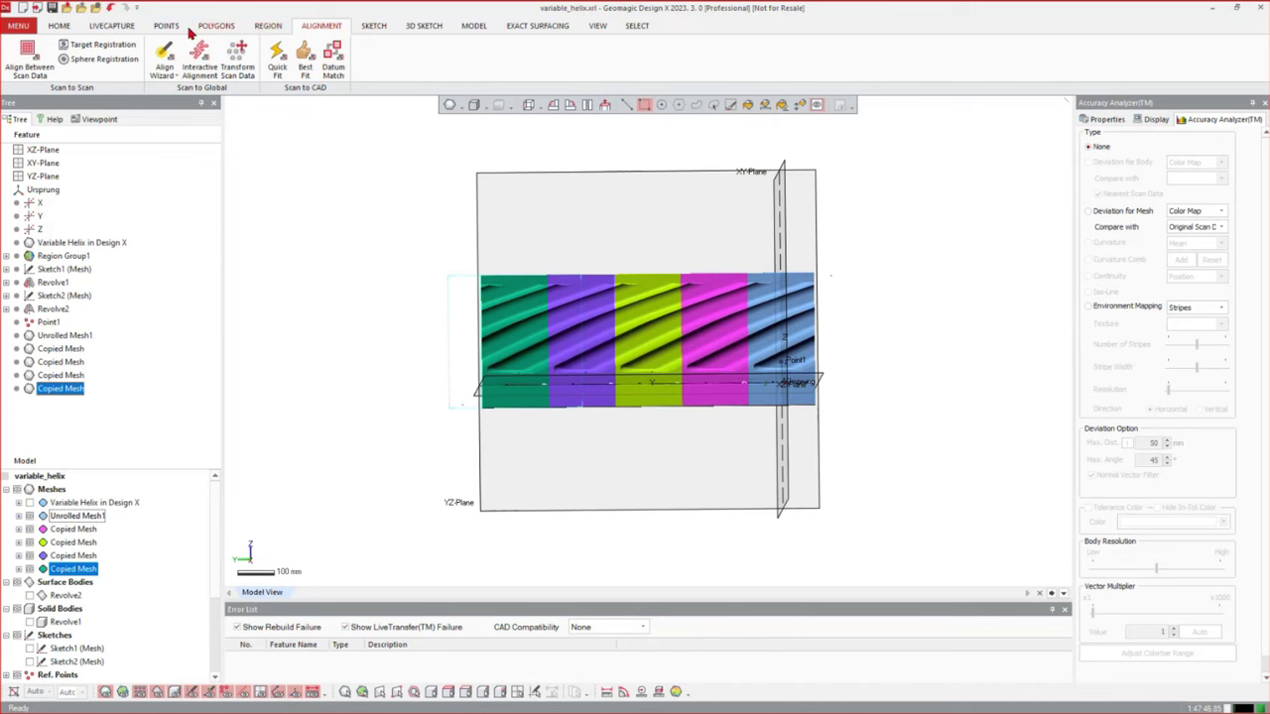
Merge the unrolled mesh and its four copies using Mesh Construction, with tighter geometry capture accuracy and the original data removed
click(213, 28)
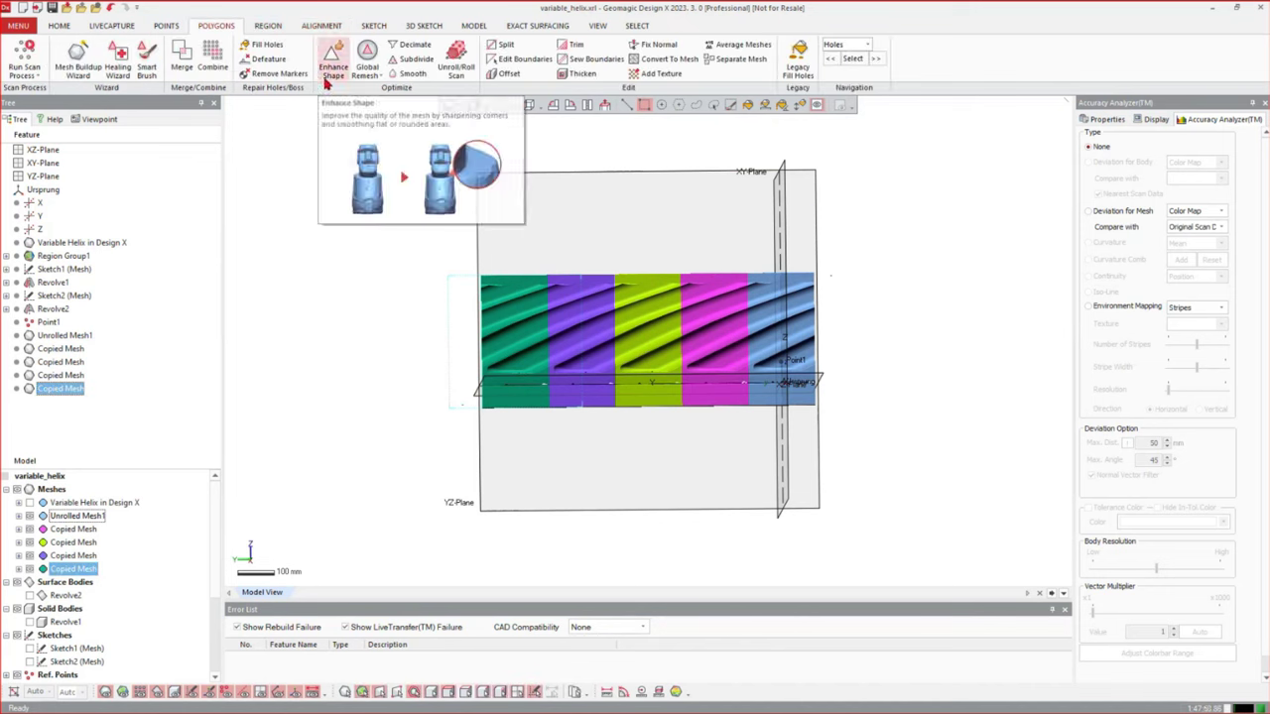
click(181, 62)
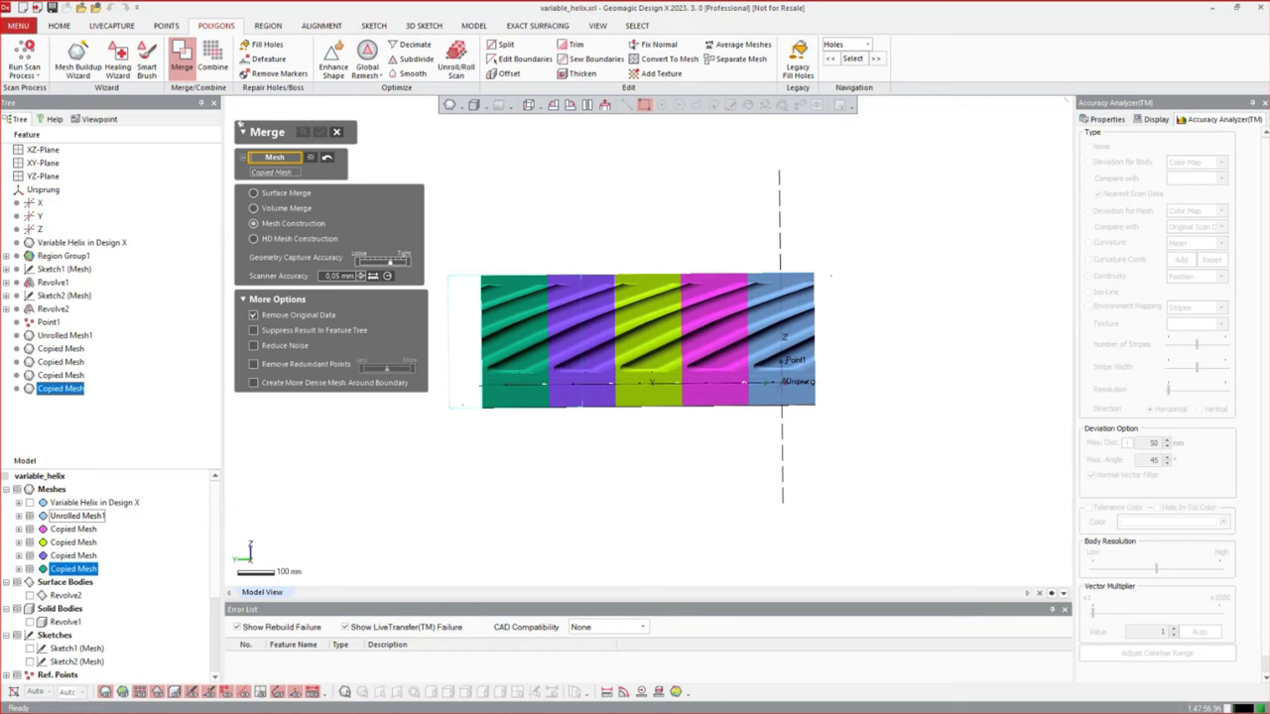
drag(389, 262, 395, 262)
drag(911, 187, 315, 522)
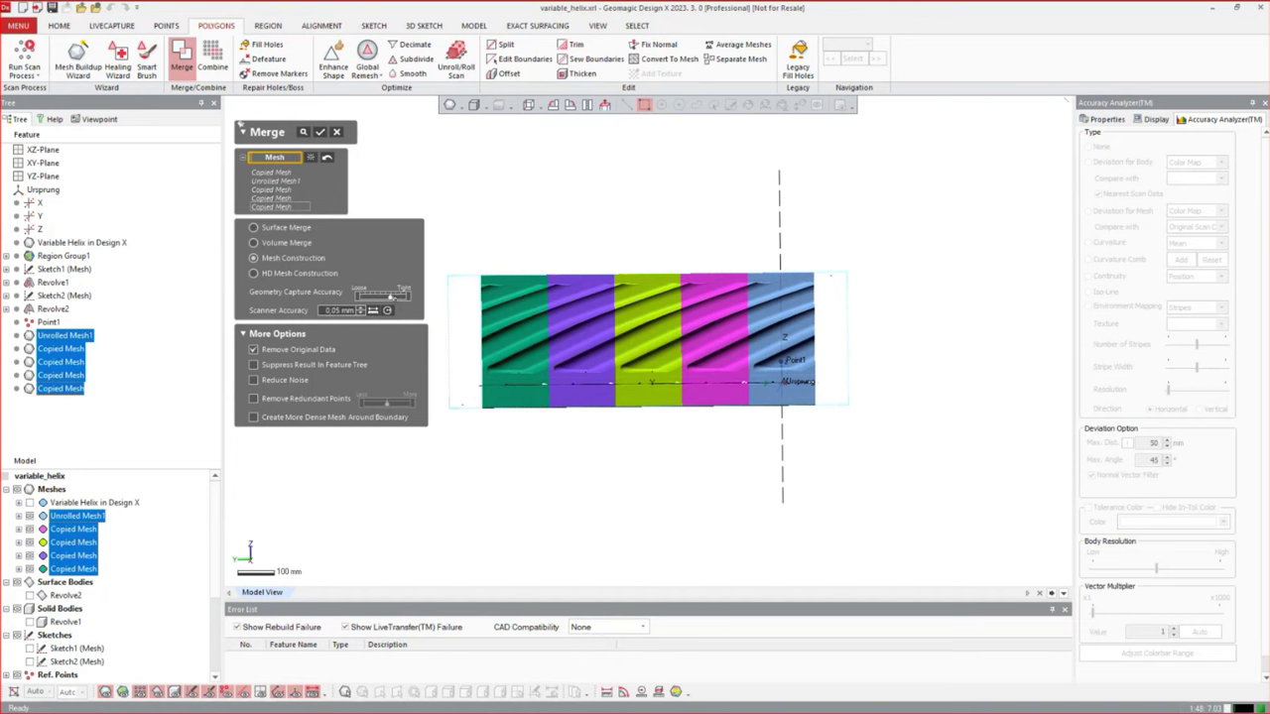
drag(392, 295, 402, 295)
click(319, 131)
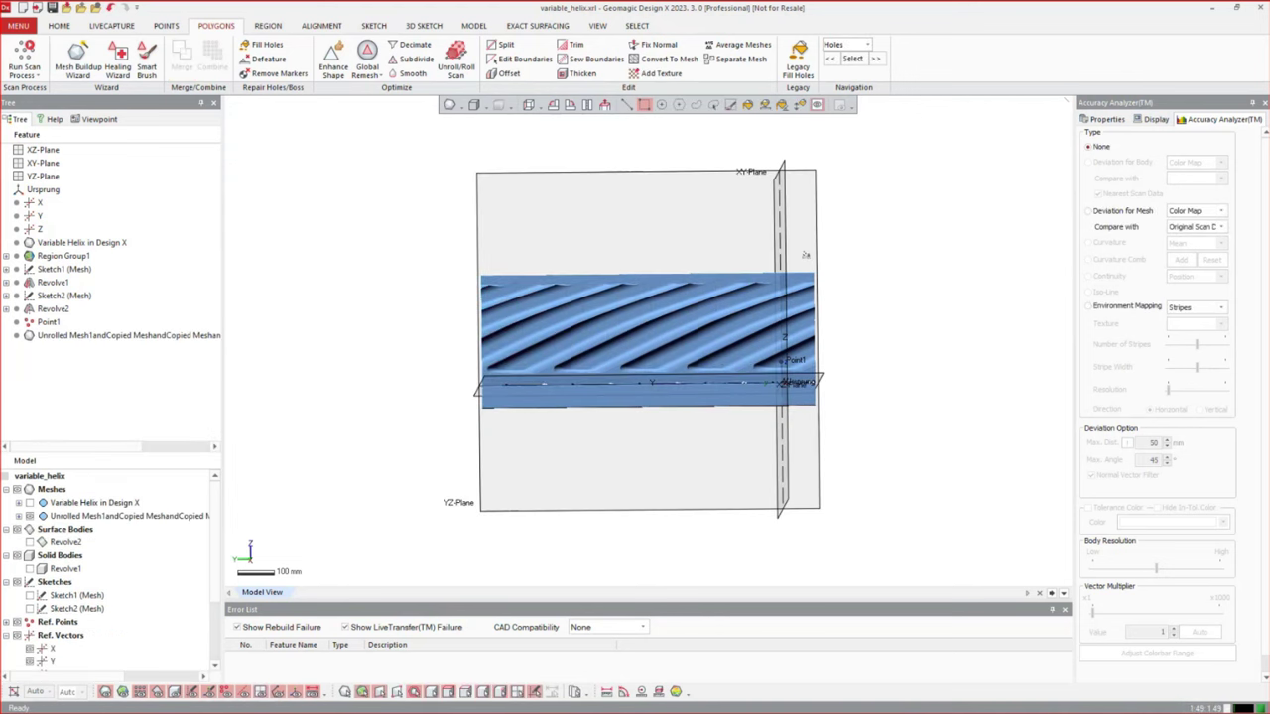
Create a new reference plane offset slightly above the YZ plane so it cuts through the merged mesh's ribs
right_drag(675, 446, 765, 431)
right_drag(780, 378, 773, 354)
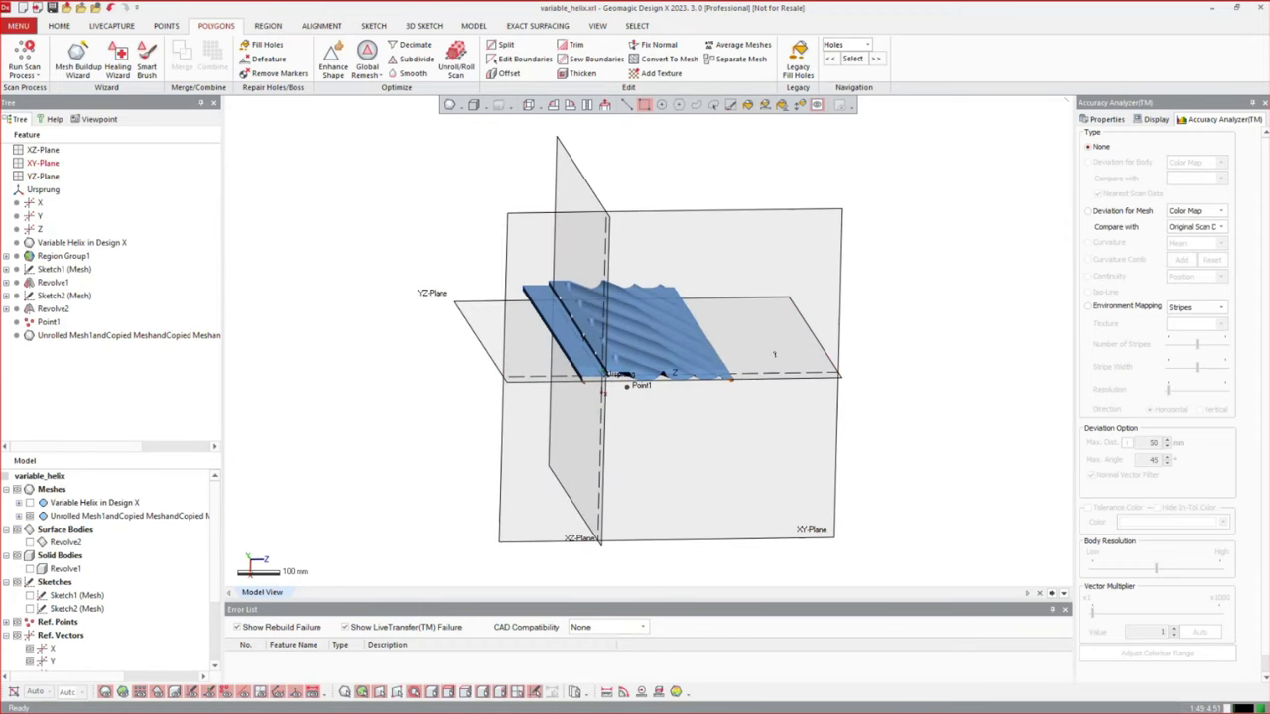
scroll(774, 354, up, 5)
right_drag(748, 431, 778, 384)
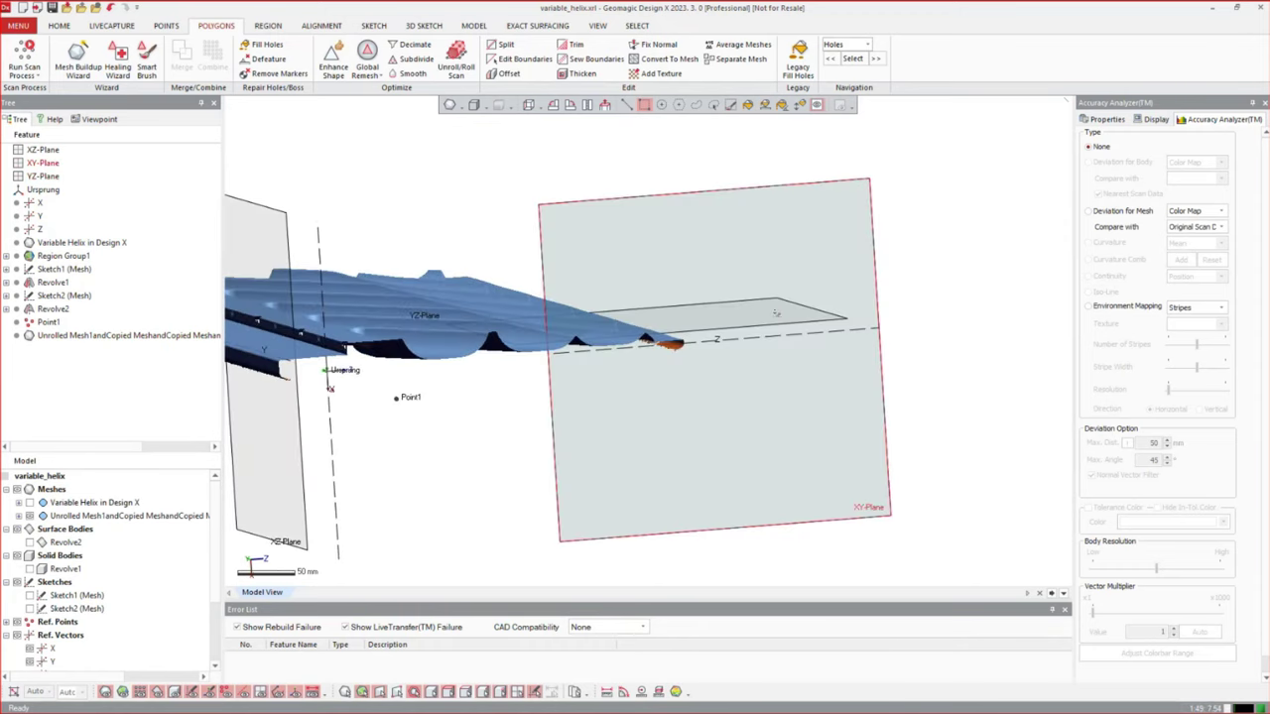
click(763, 312)
drag(766, 317, 850, 290)
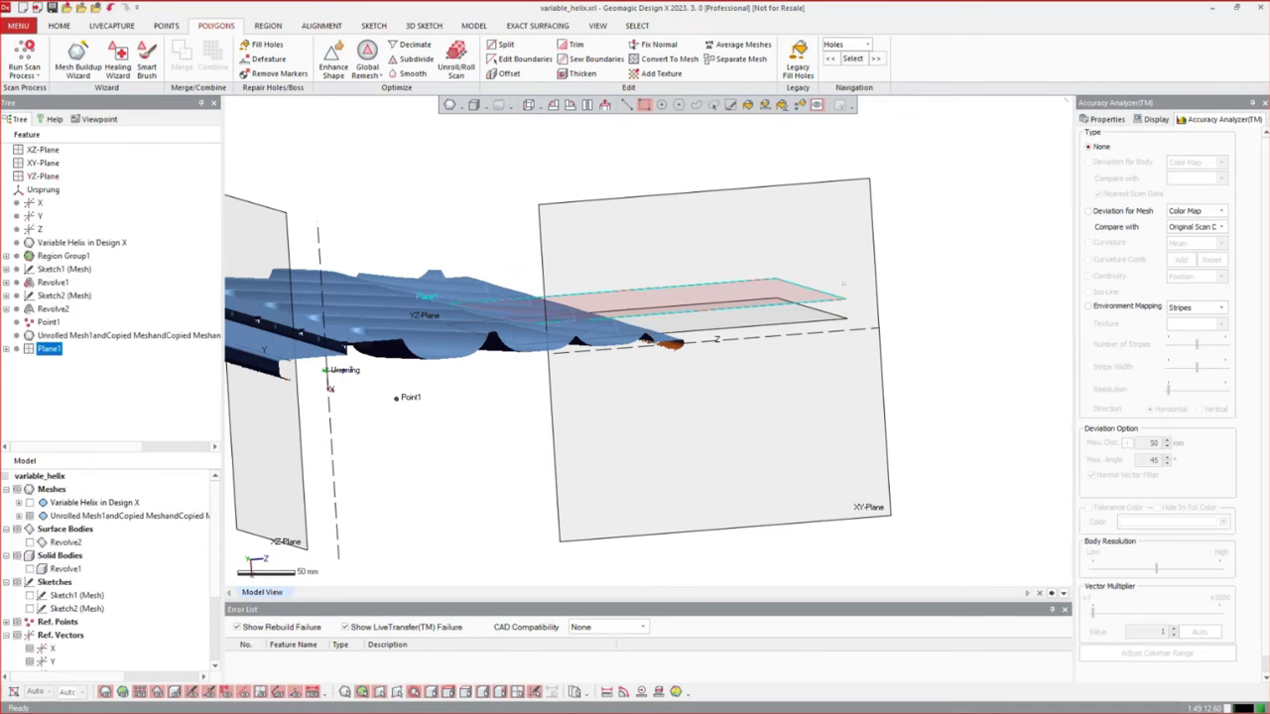
Start a planar mesh sketch on the merged mesh, using Plane1 as the base plane and a 0 mm section offset
mouse_move(559, 430)
right_down()
mouse_move(555, 411)
mouse_move(635, 496)
mouse_move(605, 476)
right_up()
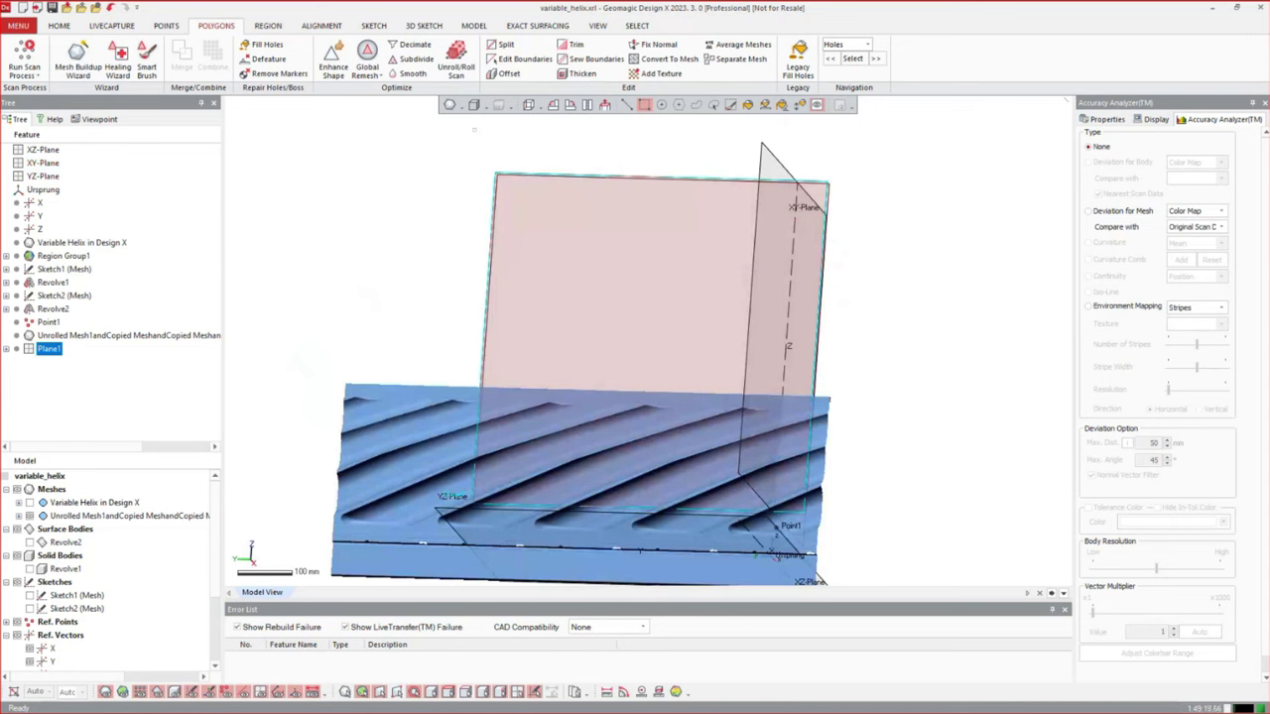
click(375, 25)
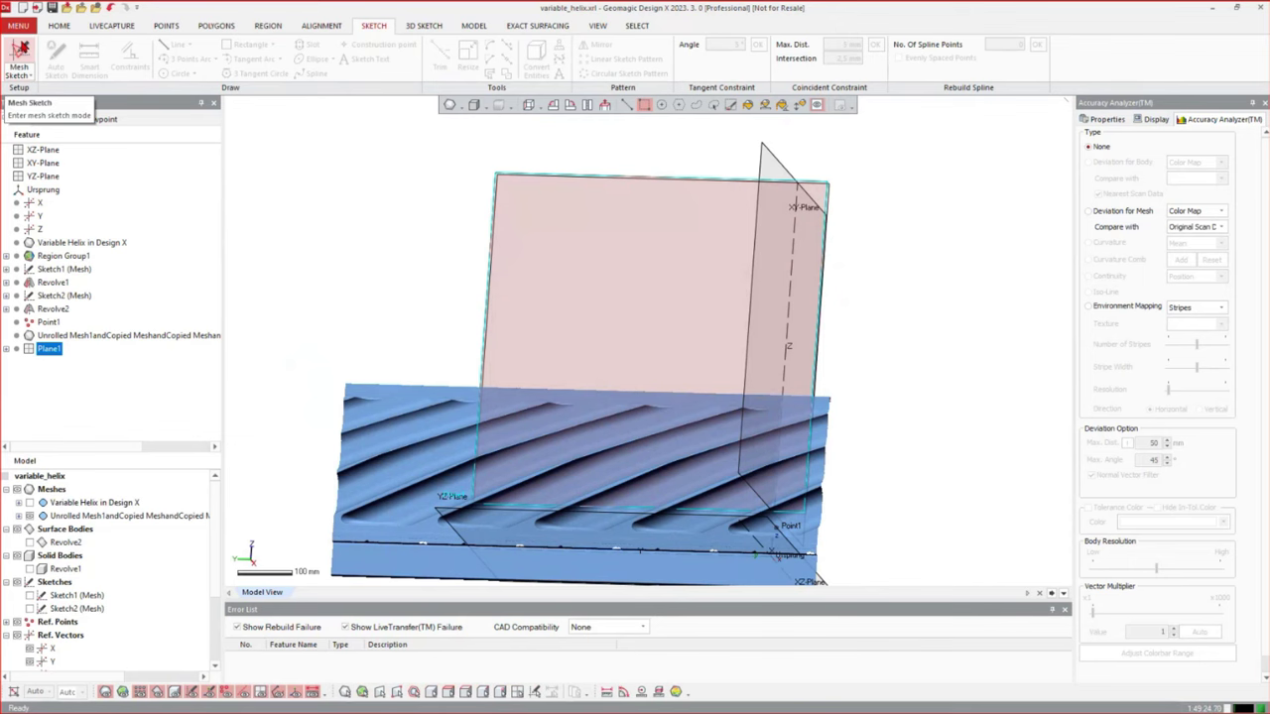
click(20, 52)
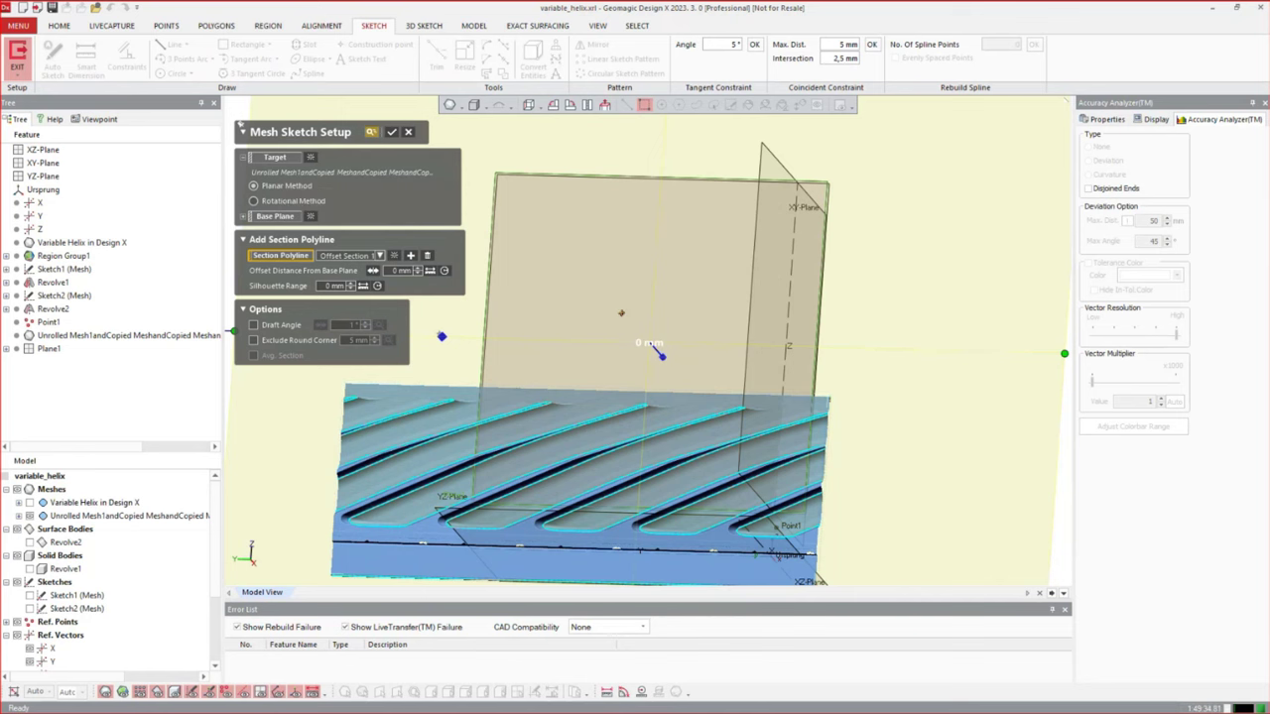
scroll(620, 314, down, 4)
right_drag(615, 354, 635, 396)
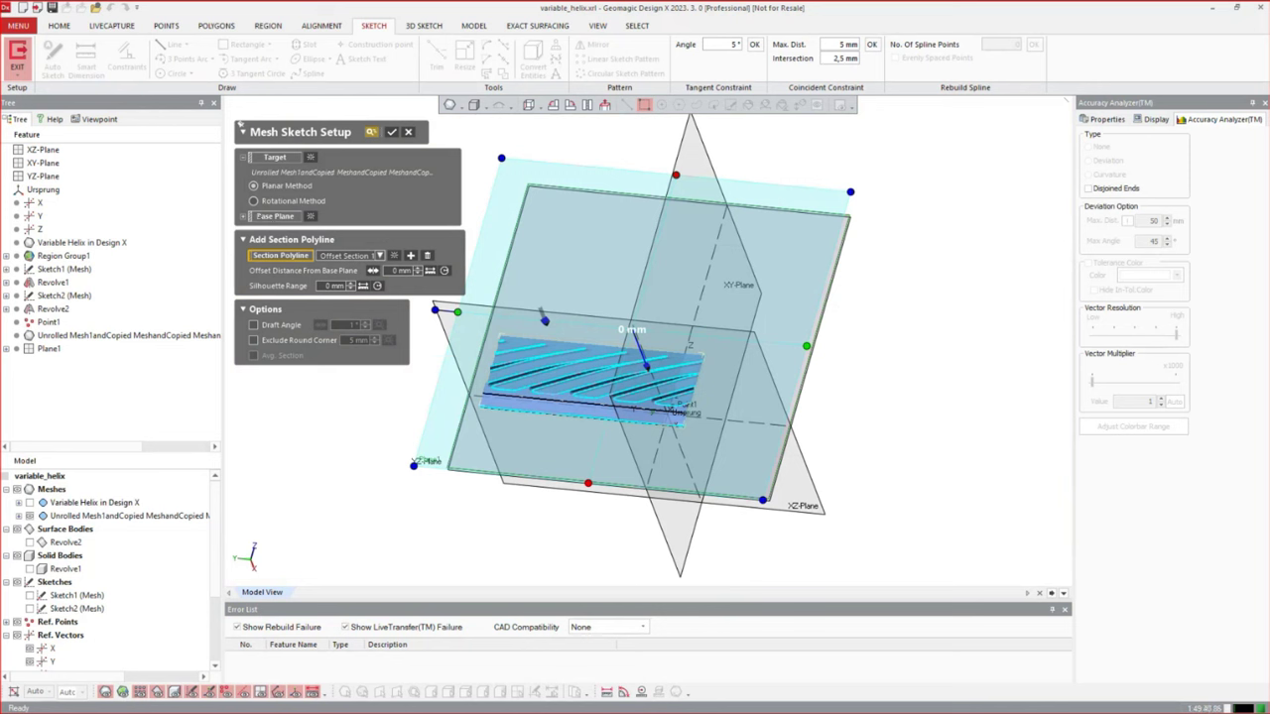
click(612, 219)
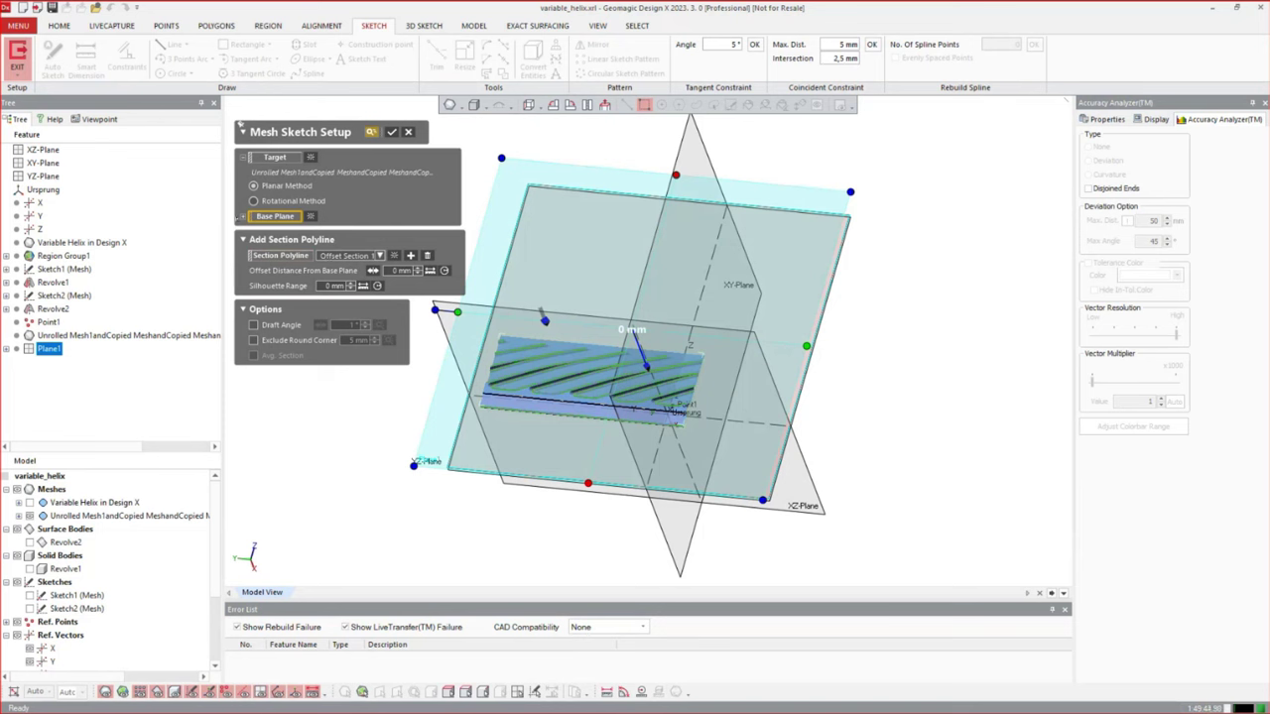
click(242, 216)
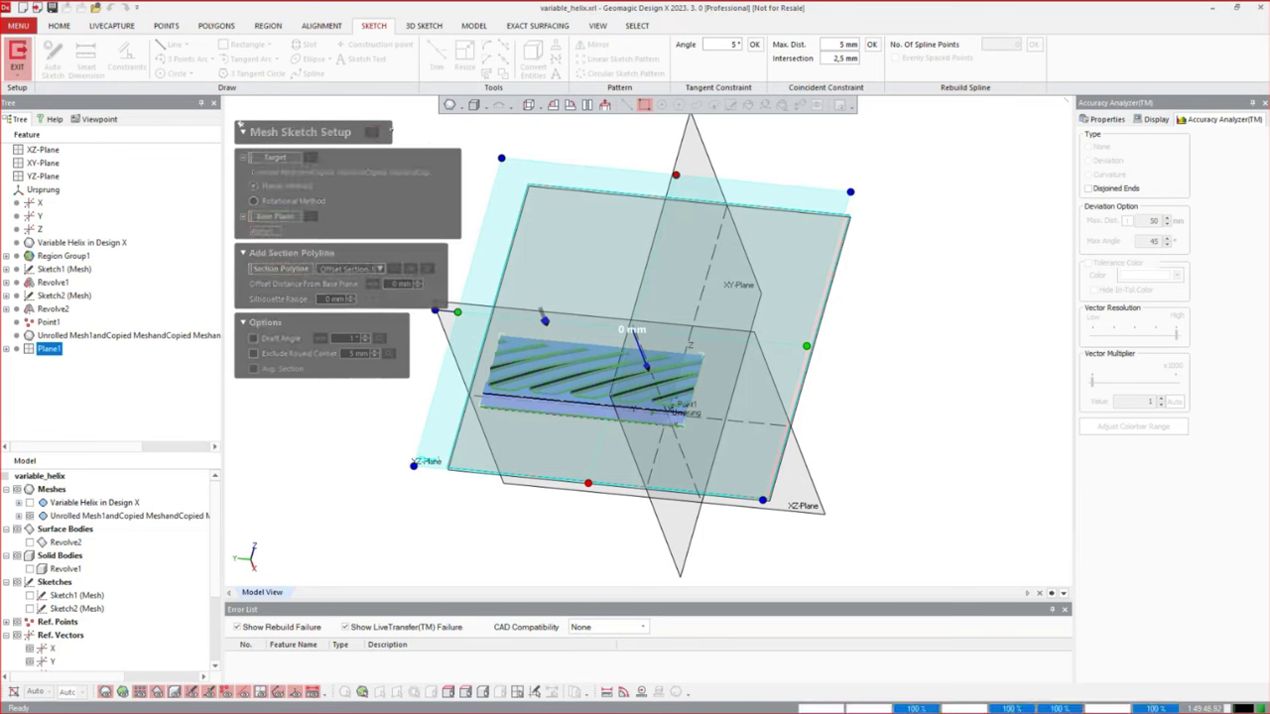
click(390, 129)
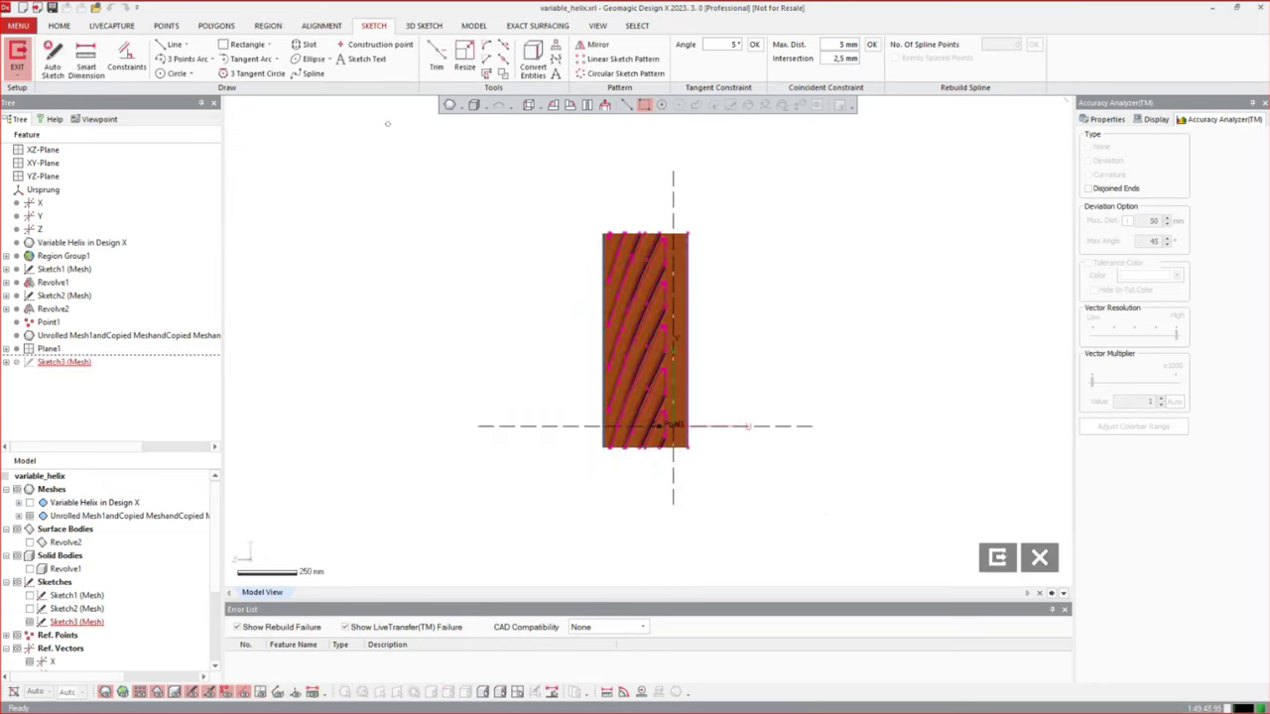
Hide the merged unrolled mesh while working in the new mesh sketch
click(569, 106)
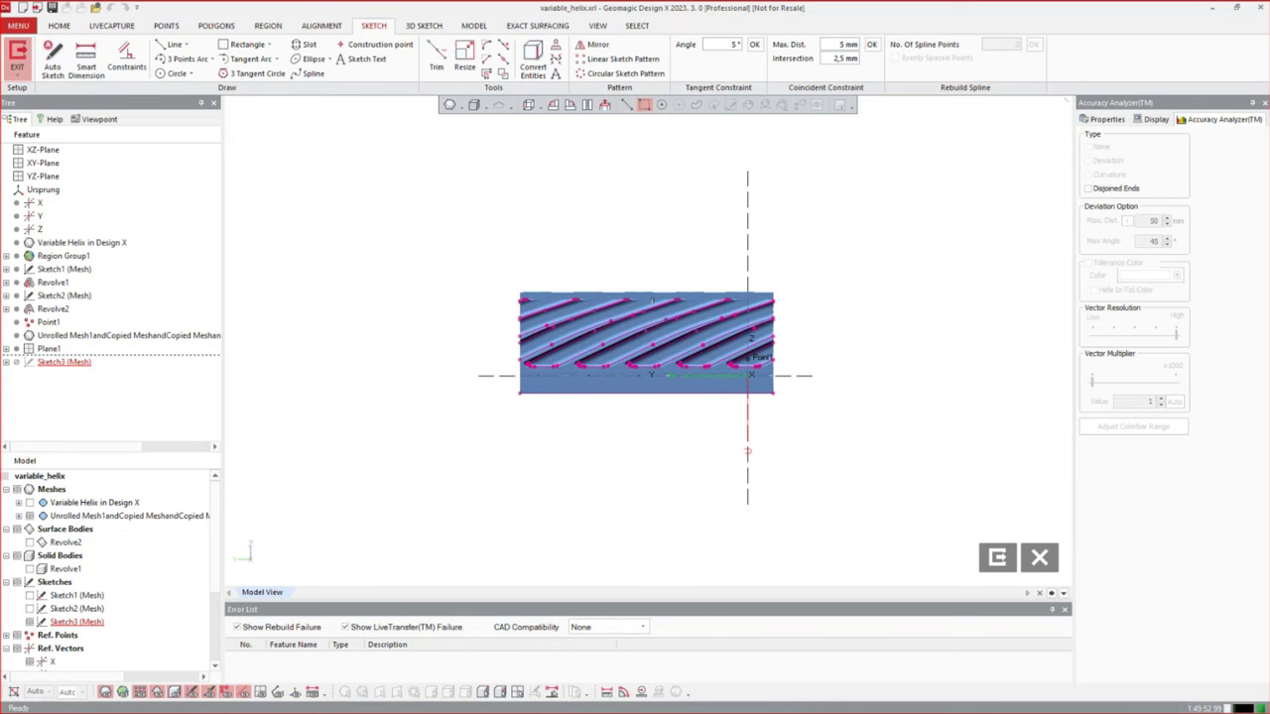
scroll(656, 305, up, 4)
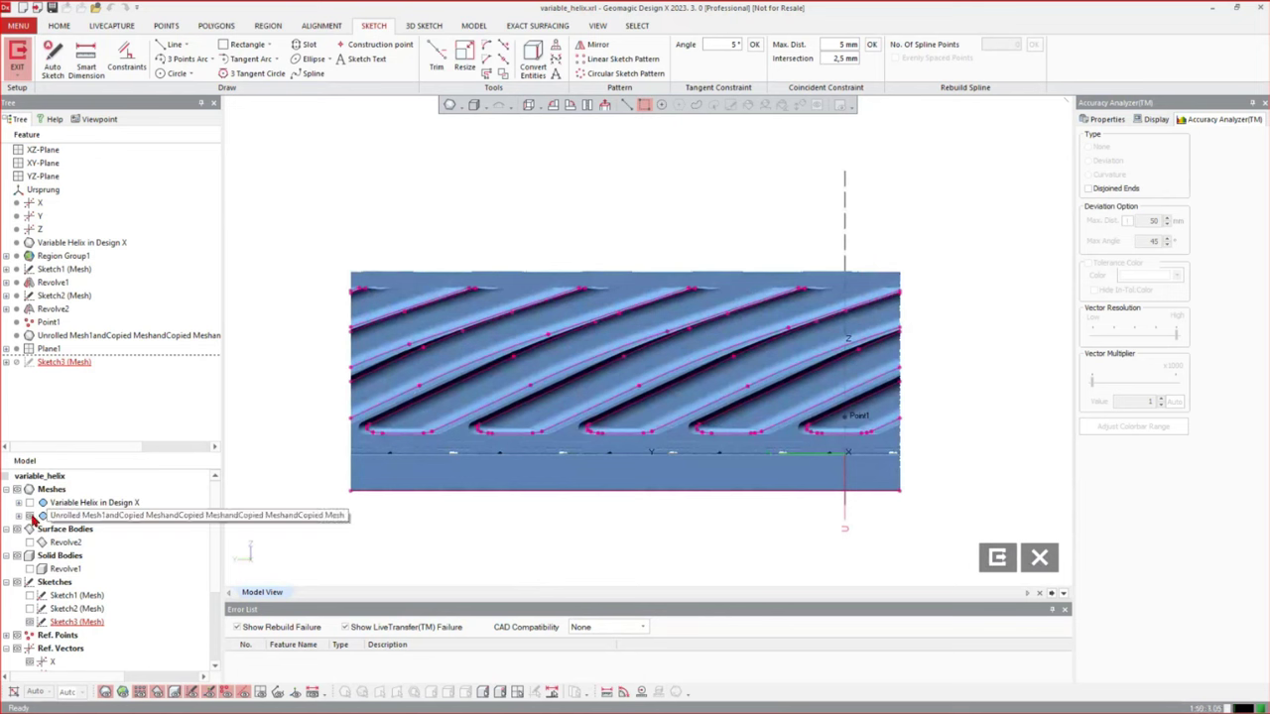
click(43, 516)
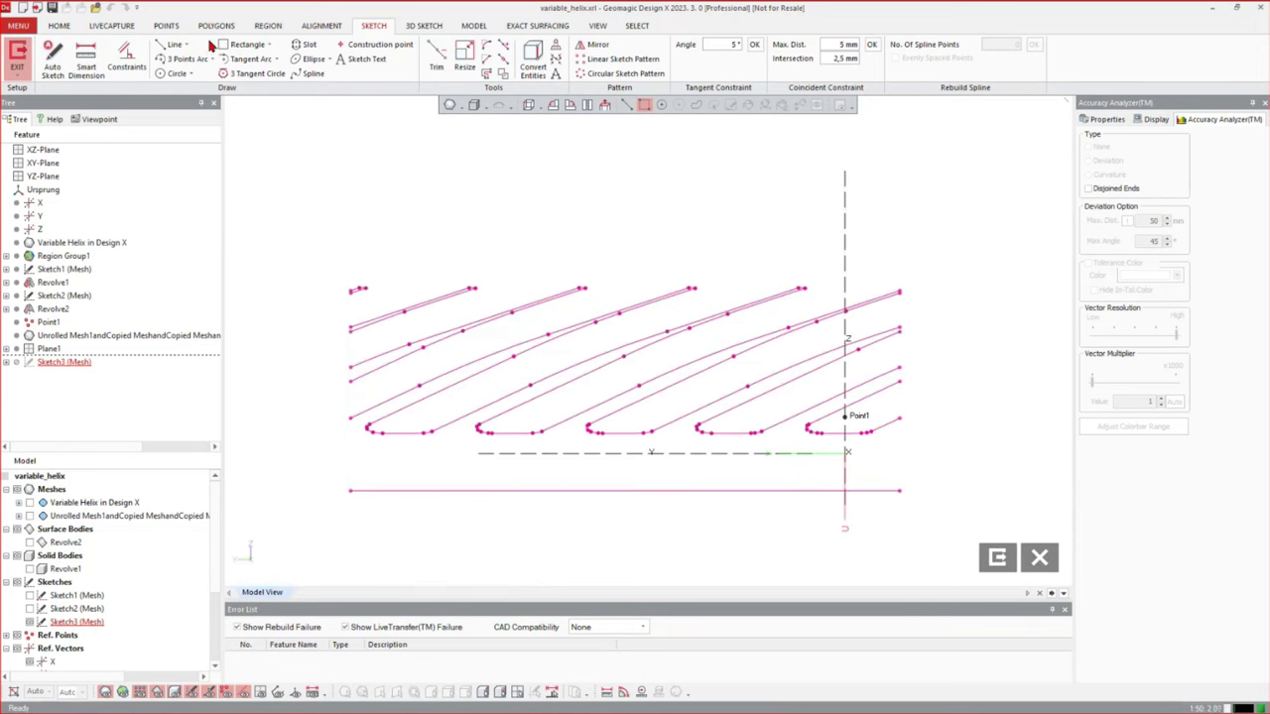
Fit two sketch lines to the lower straight flanks of one groove's section polylines
click(169, 47)
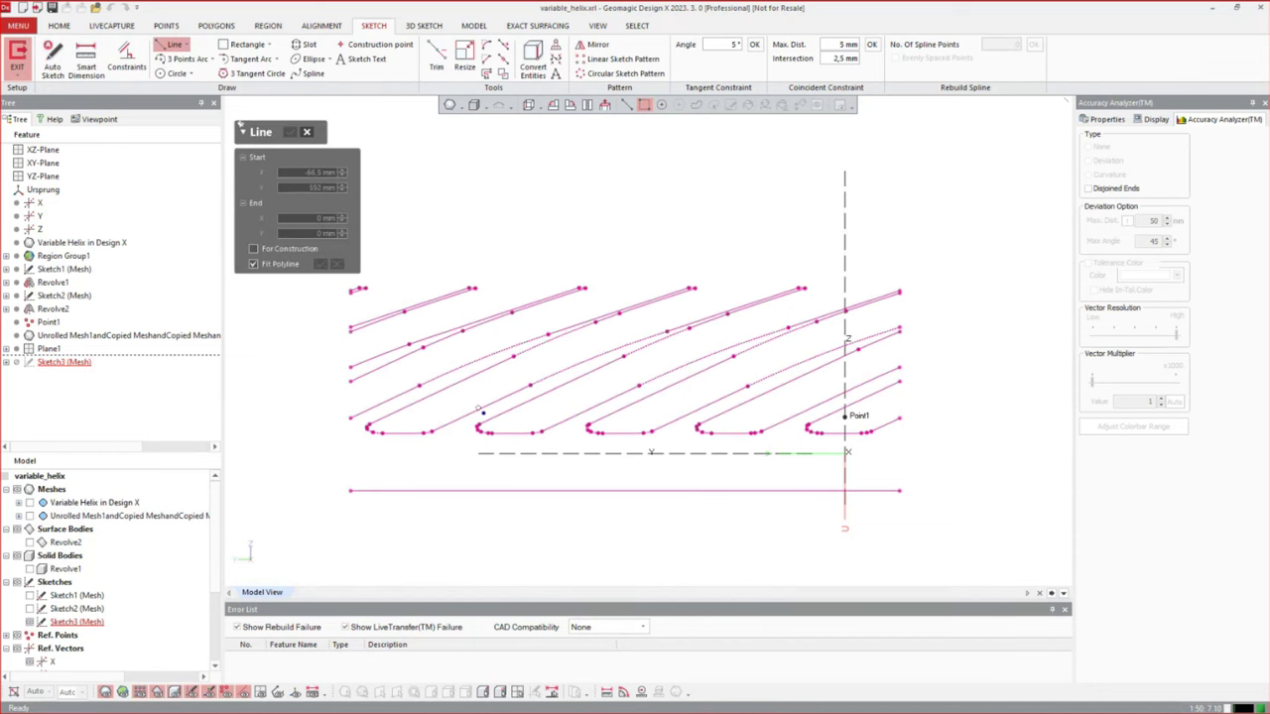
scroll(635, 402, up, 5)
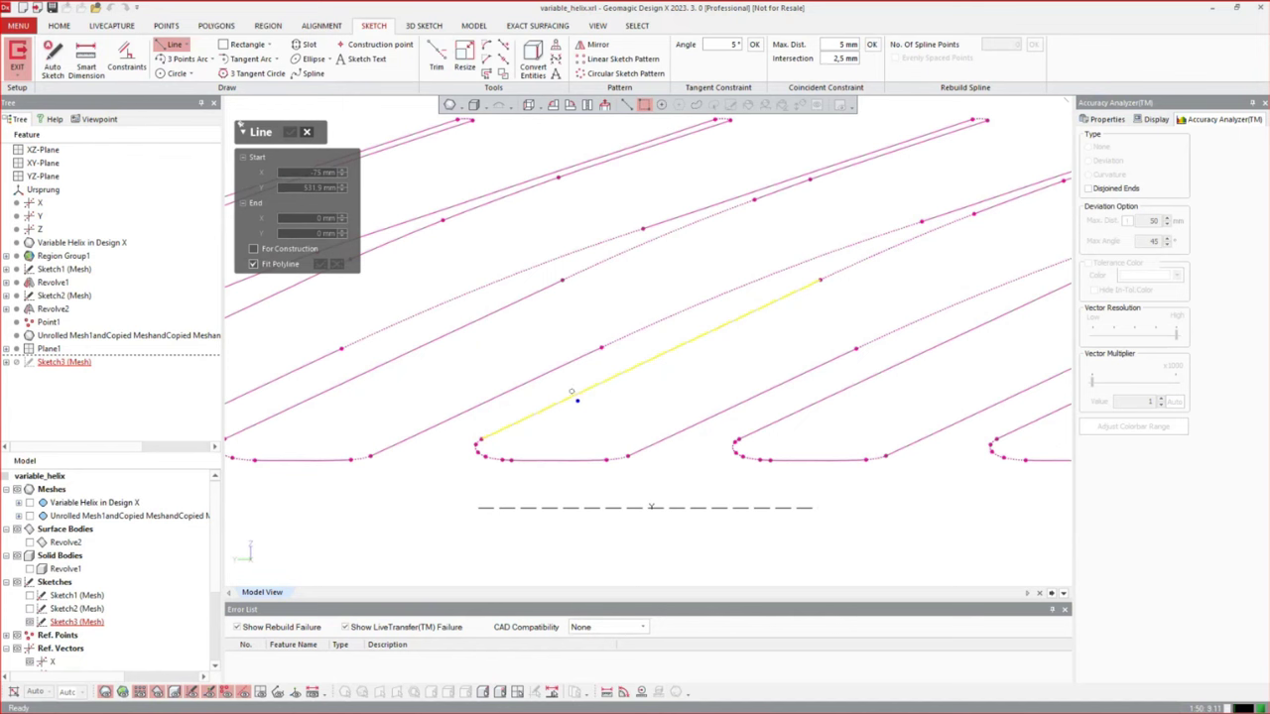
click(571, 392)
click(492, 393)
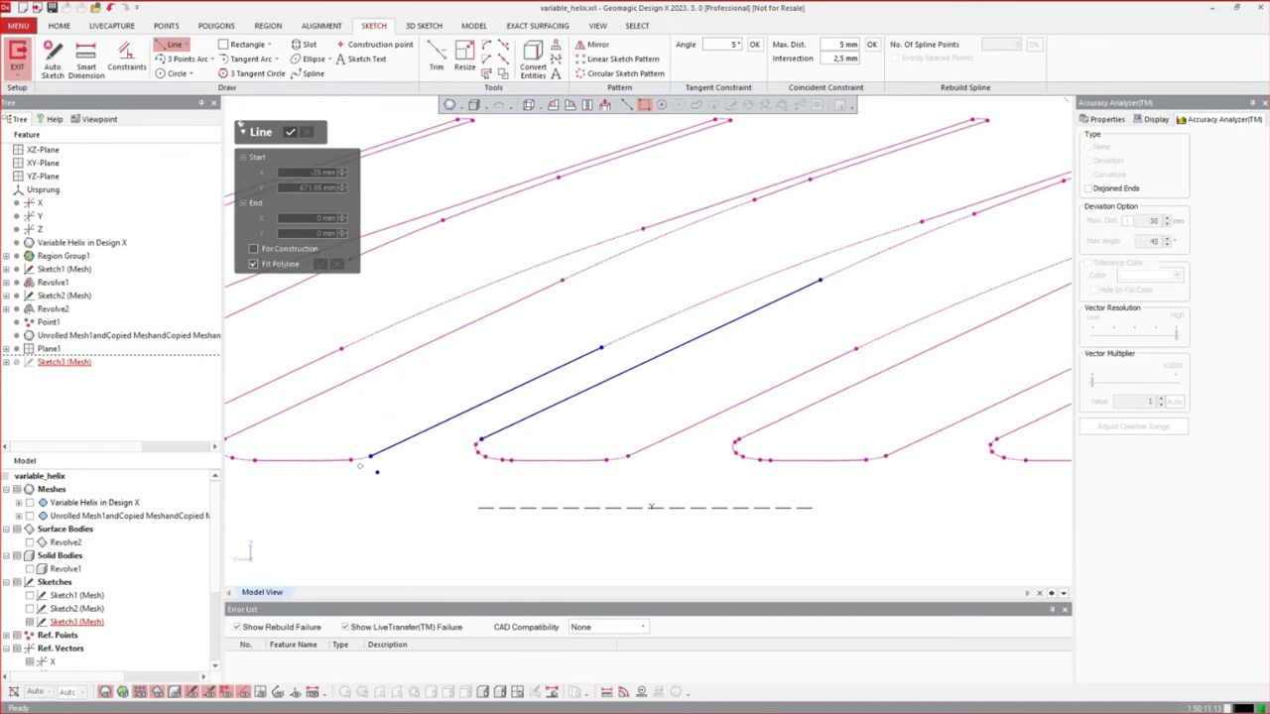
Fit two more lines to the upper straight flanks of the same groove and finish the Line command
scroll(360, 464, down, 5)
scroll(664, 341, up, 4)
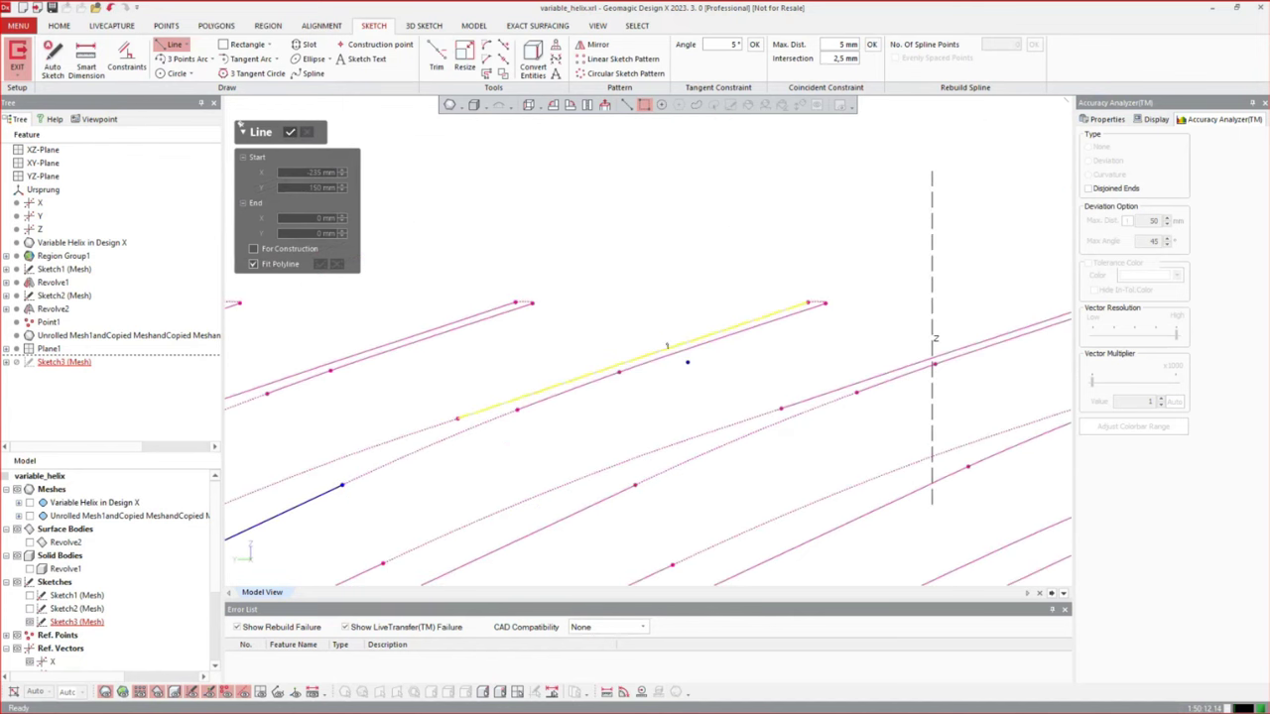
click(666, 342)
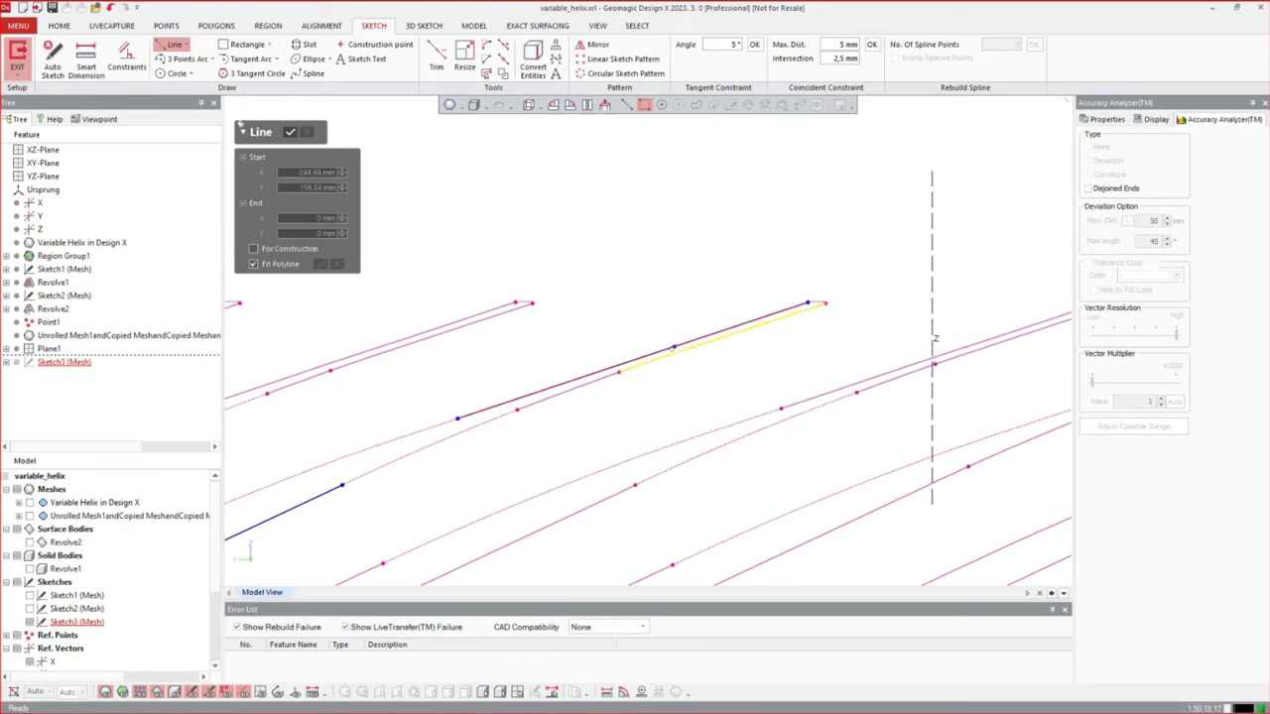
click(673, 349)
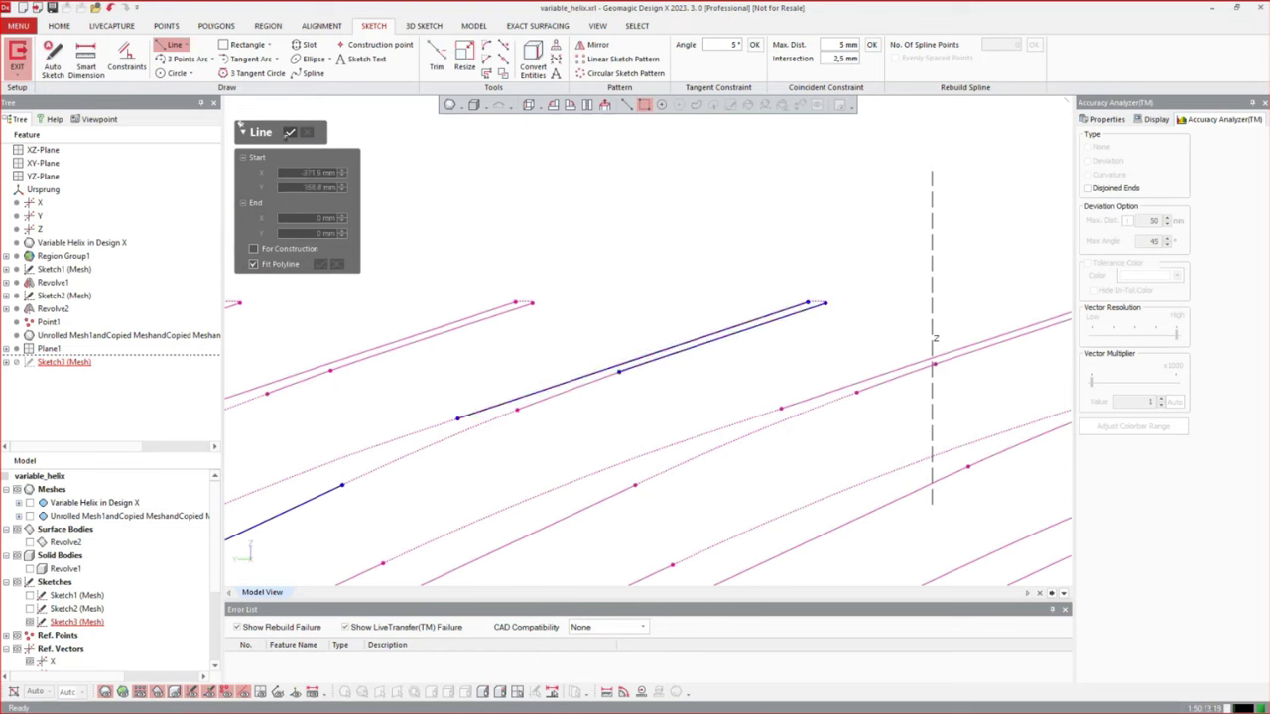
click(290, 132)
Constrain the two lower flank lines of the groove to be parallel
scroll(447, 442, down, 4)
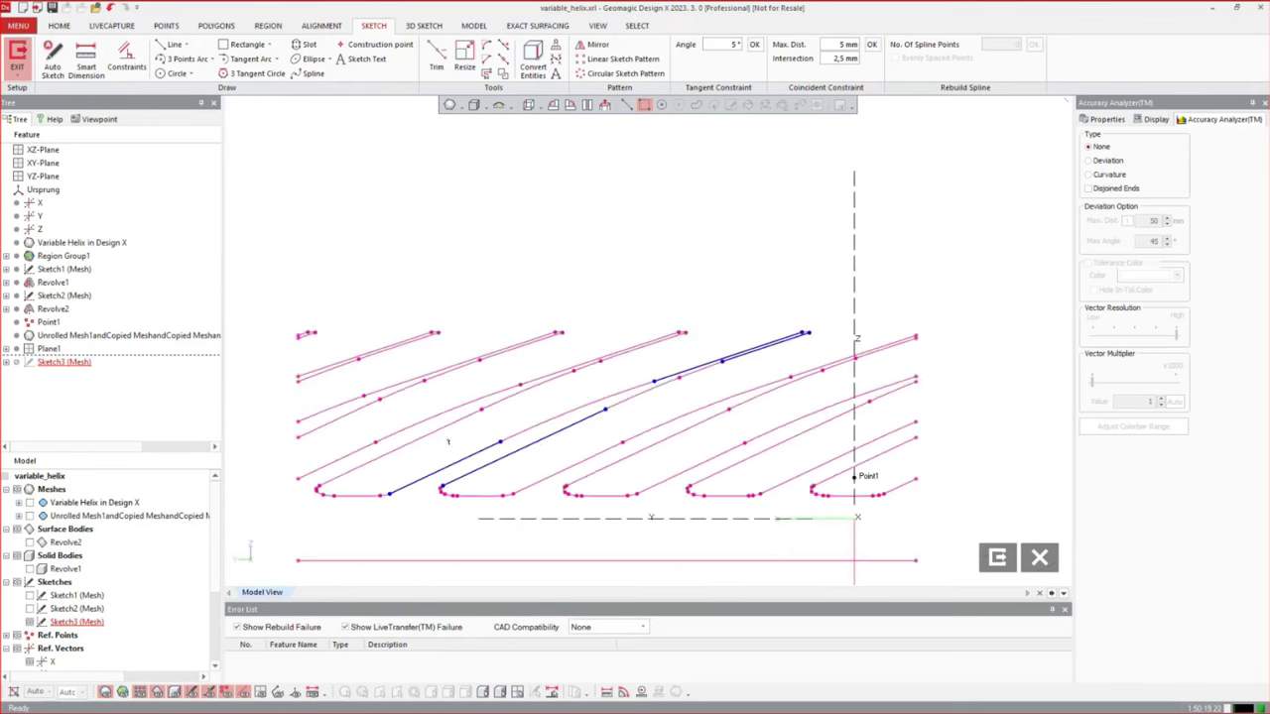
click(126, 59)
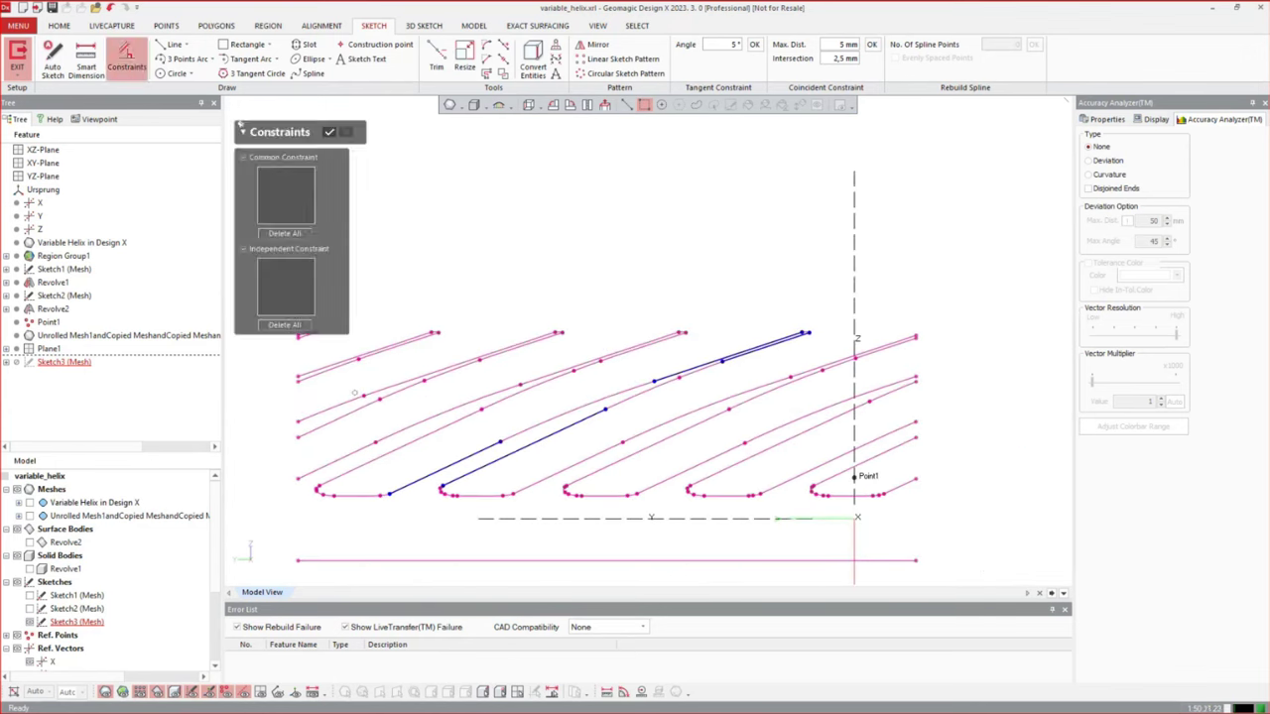
drag(505, 443, 441, 486)
double_click(504, 446)
shift+click(507, 452)
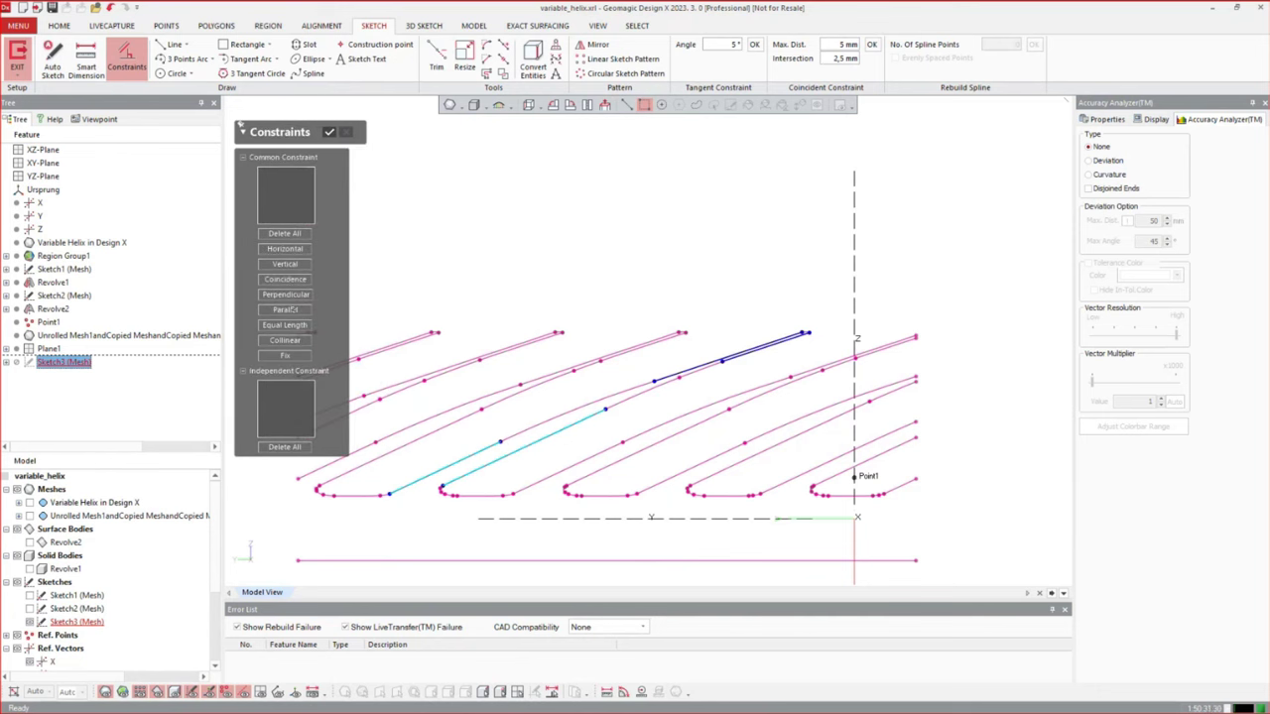
click(287, 309)
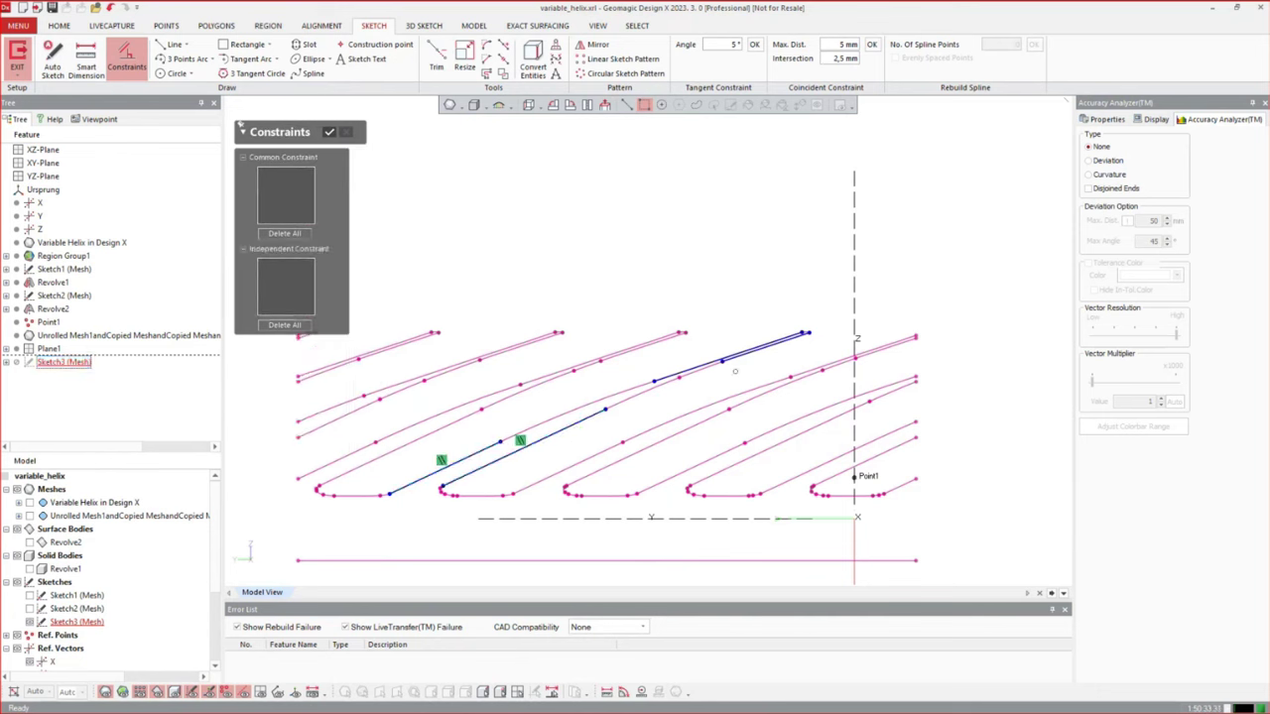
Constrain the groove's two upper flank lines to be parallel and close the constraints
scroll(735, 371, up, 5)
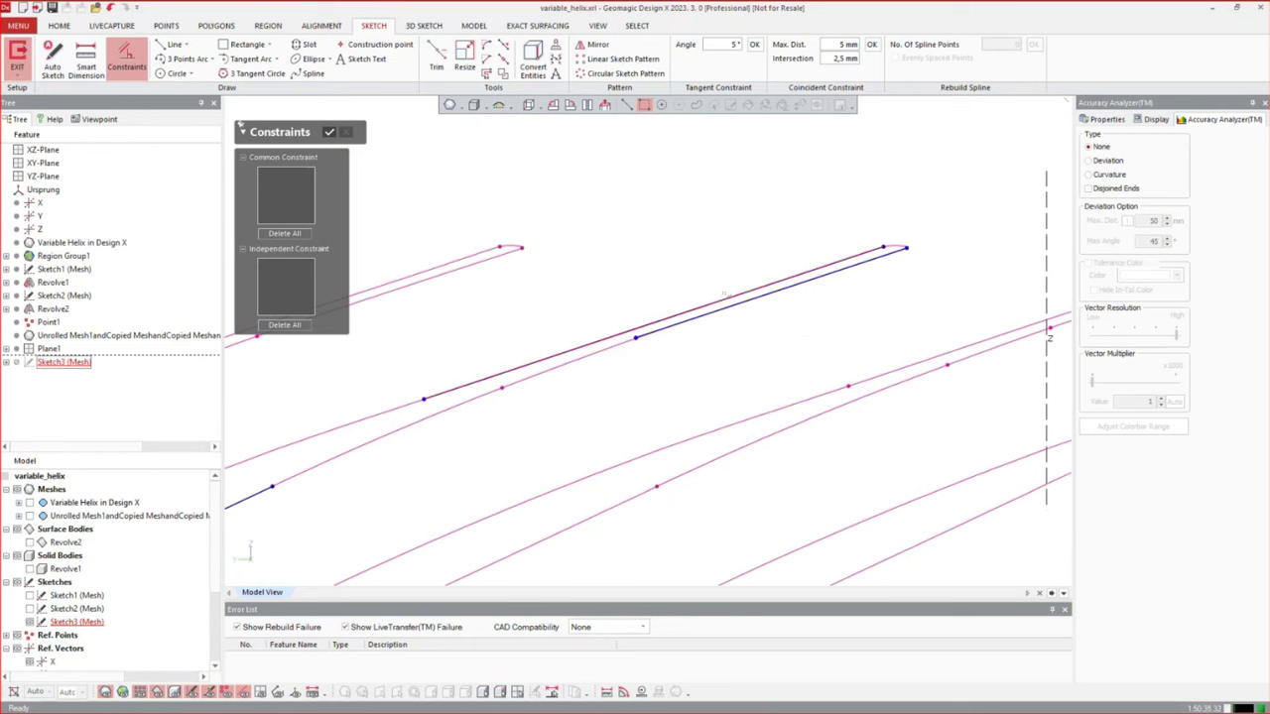
click(727, 303)
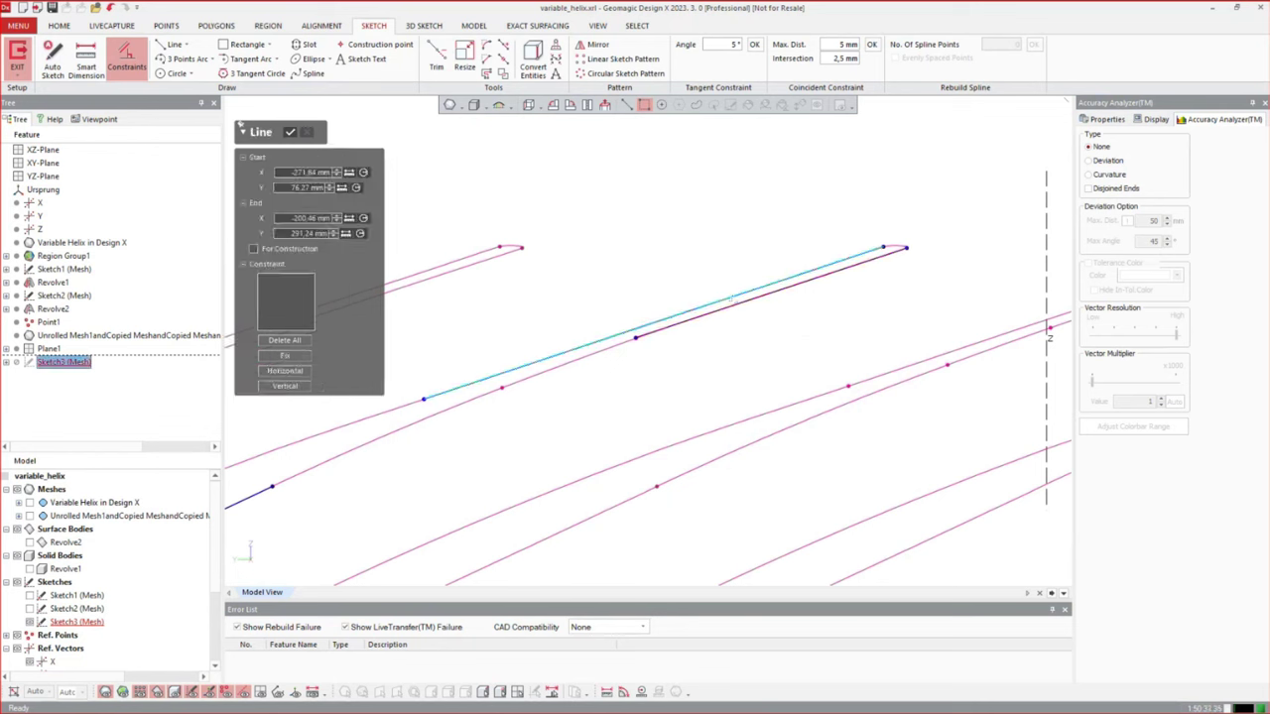
click(730, 304)
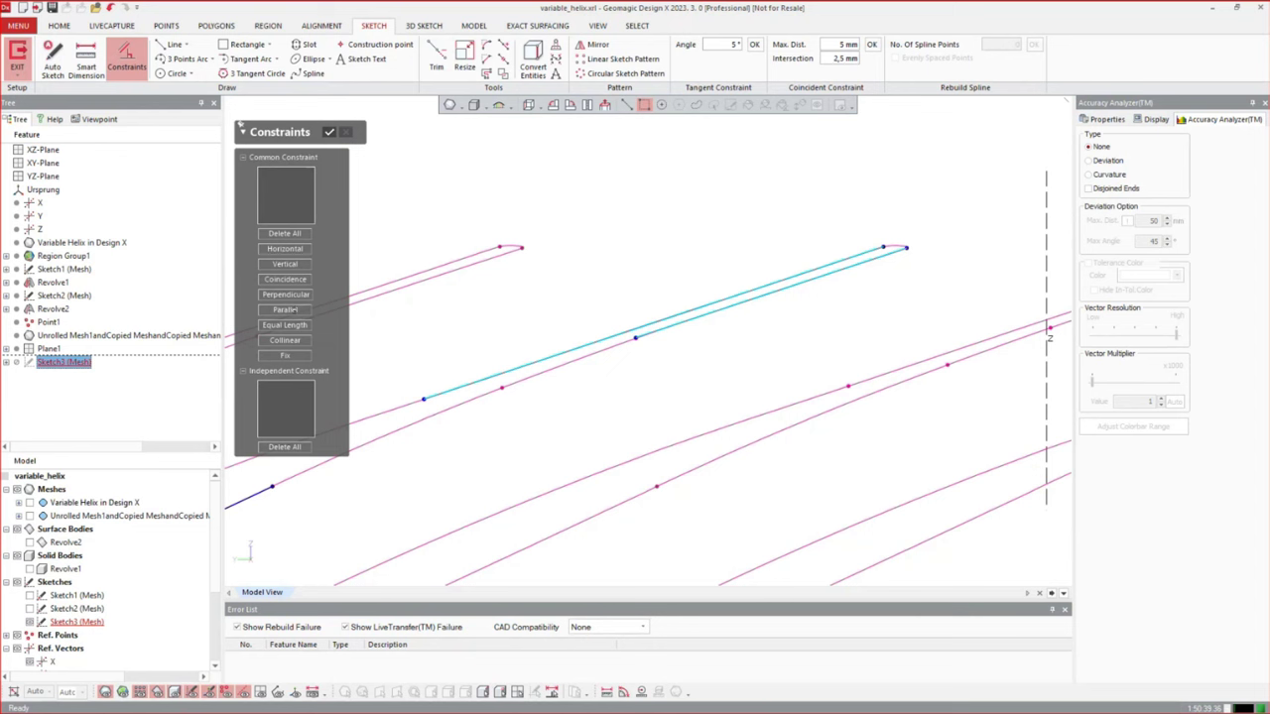
click(285, 309)
key(Escape)
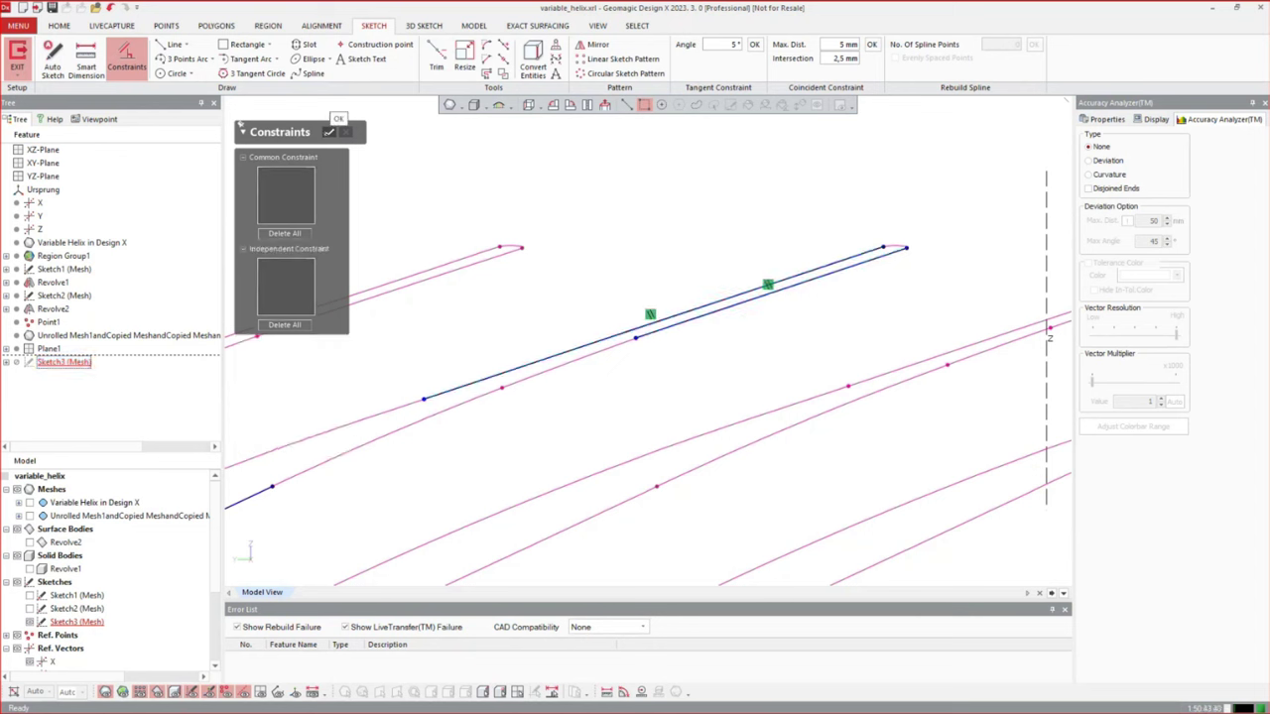
click(328, 131)
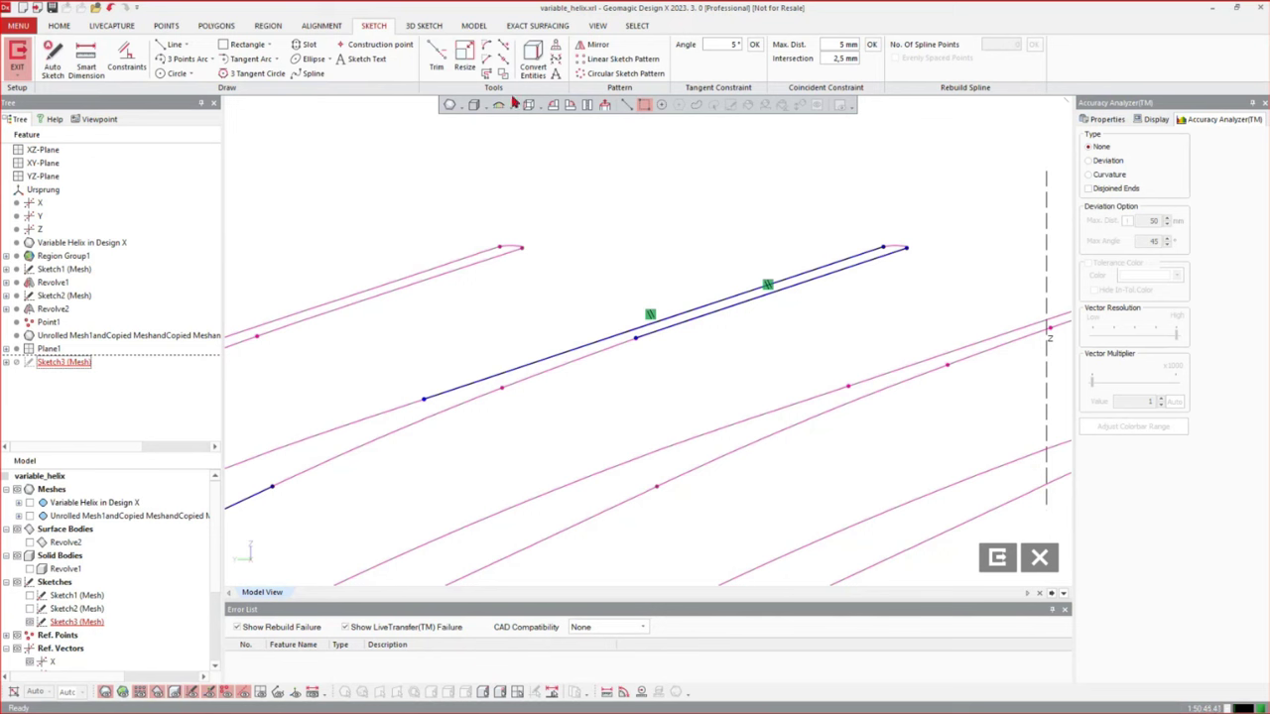
Fillet the lower and upper lines of the groove's first flank, without a specified radius or added dimension, following the curved polyline
click(487, 47)
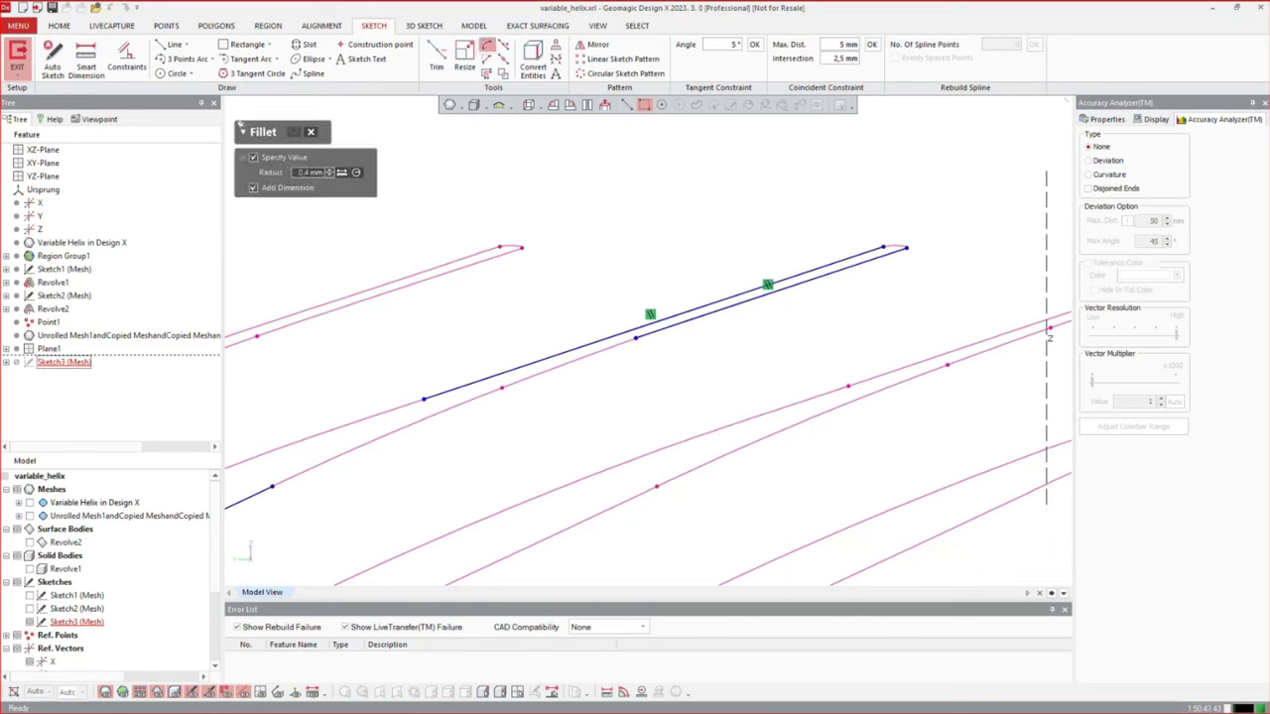
click(254, 157)
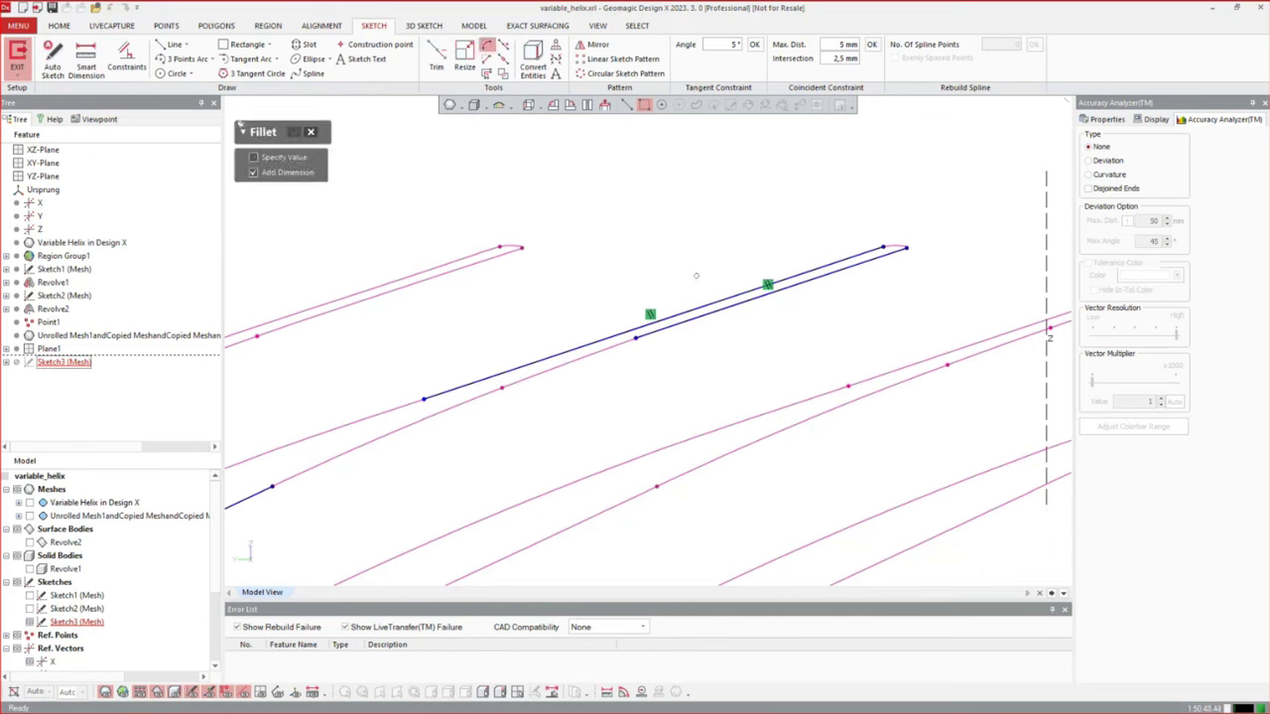
scroll(905, 248, down, 2)
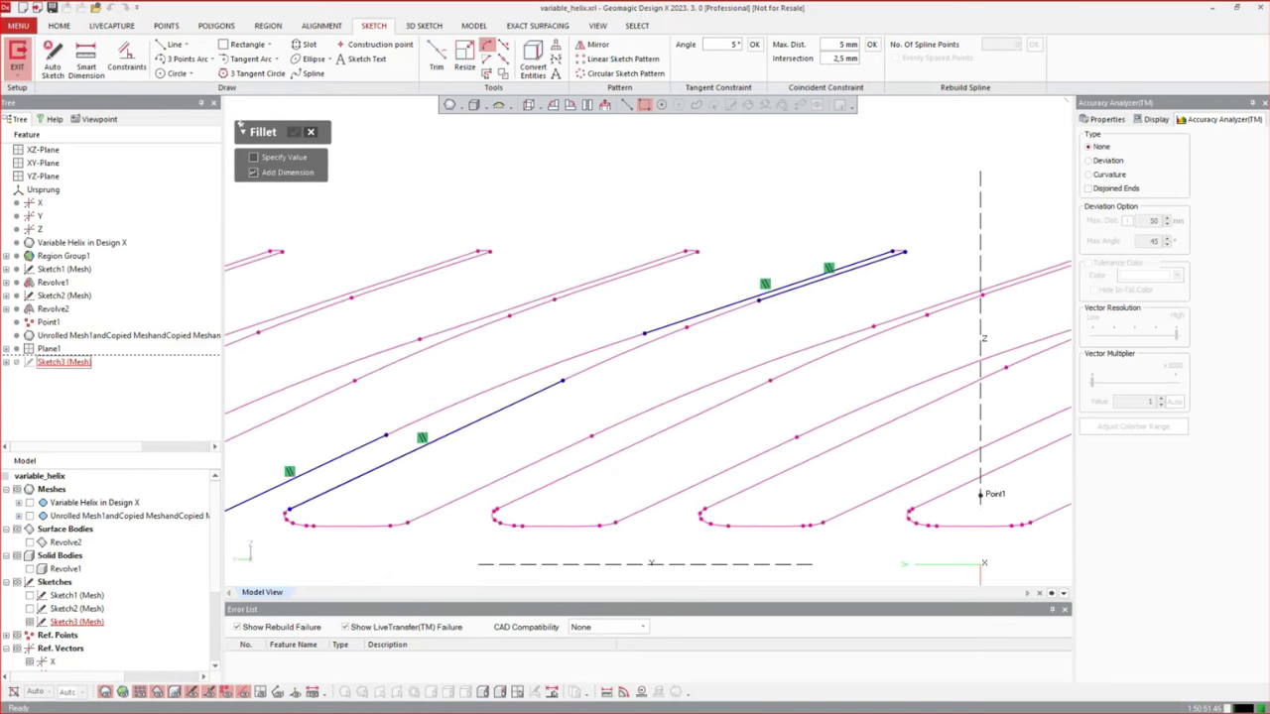
scroll(521, 380, up, 2)
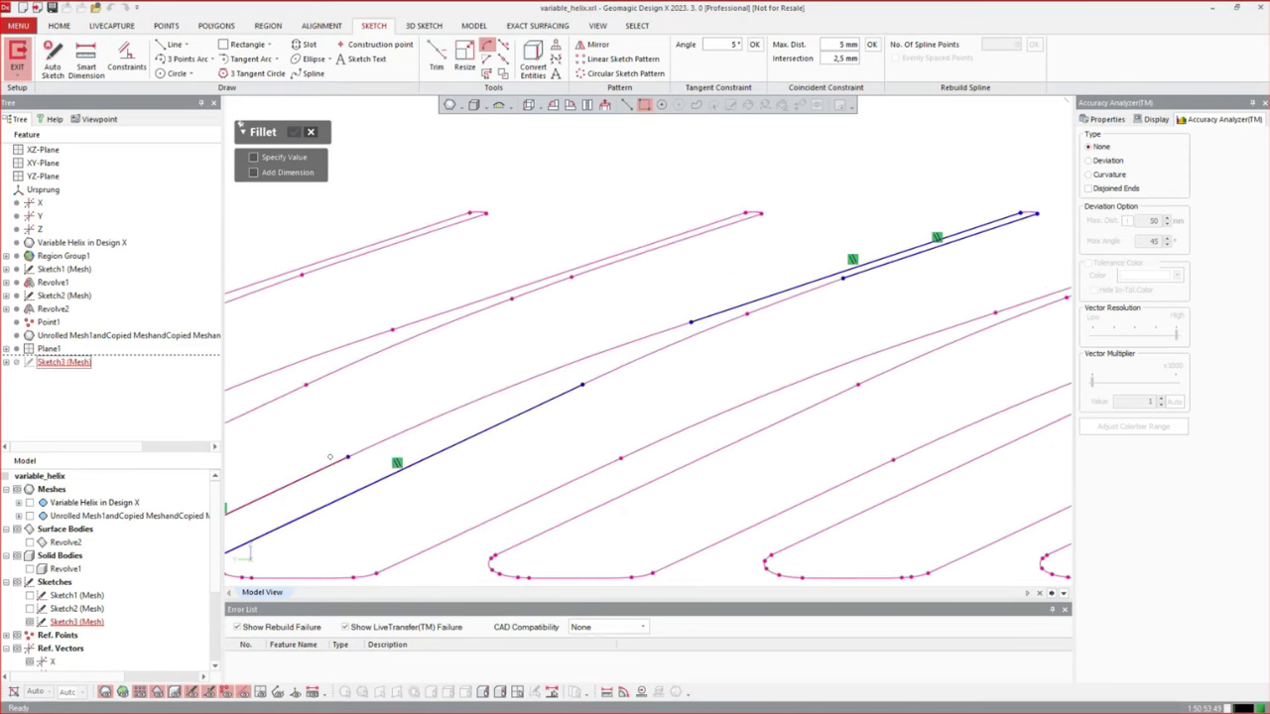
drag(728, 304, 667, 329)
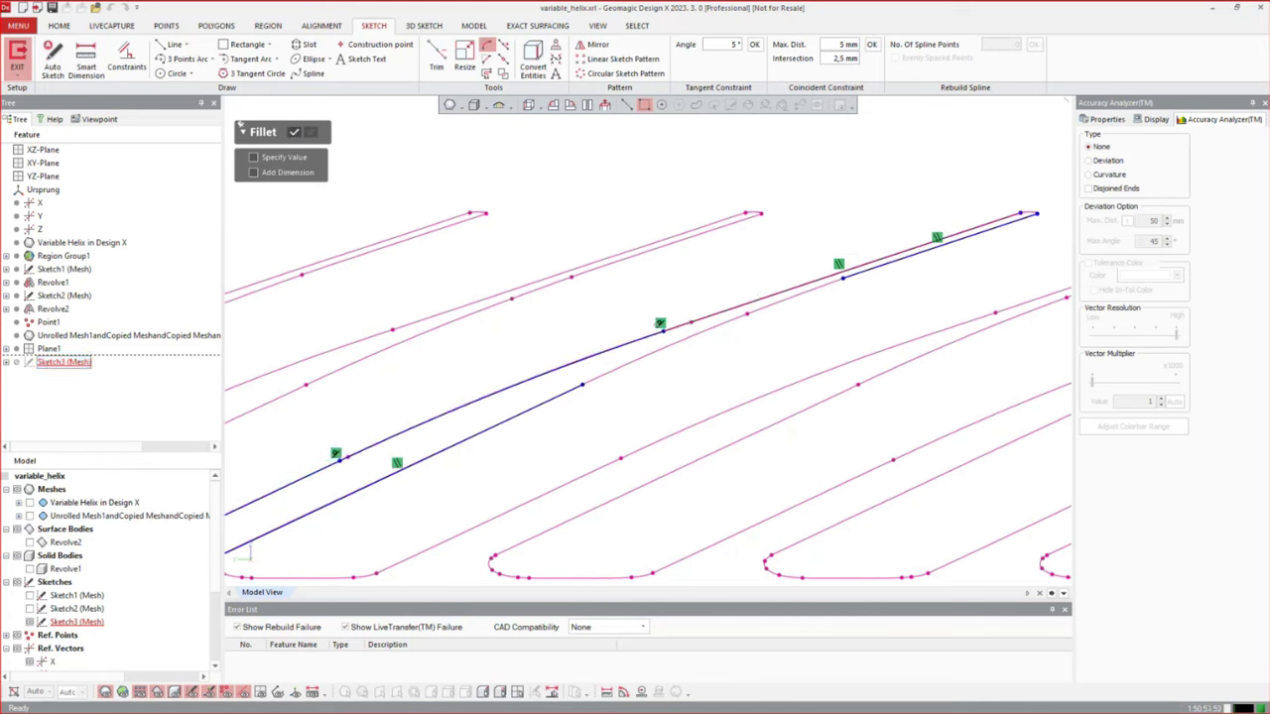
Fillet the second flank's lower and upper lines so the arc follows its curved polyline, and accept the fillets
click(551, 394)
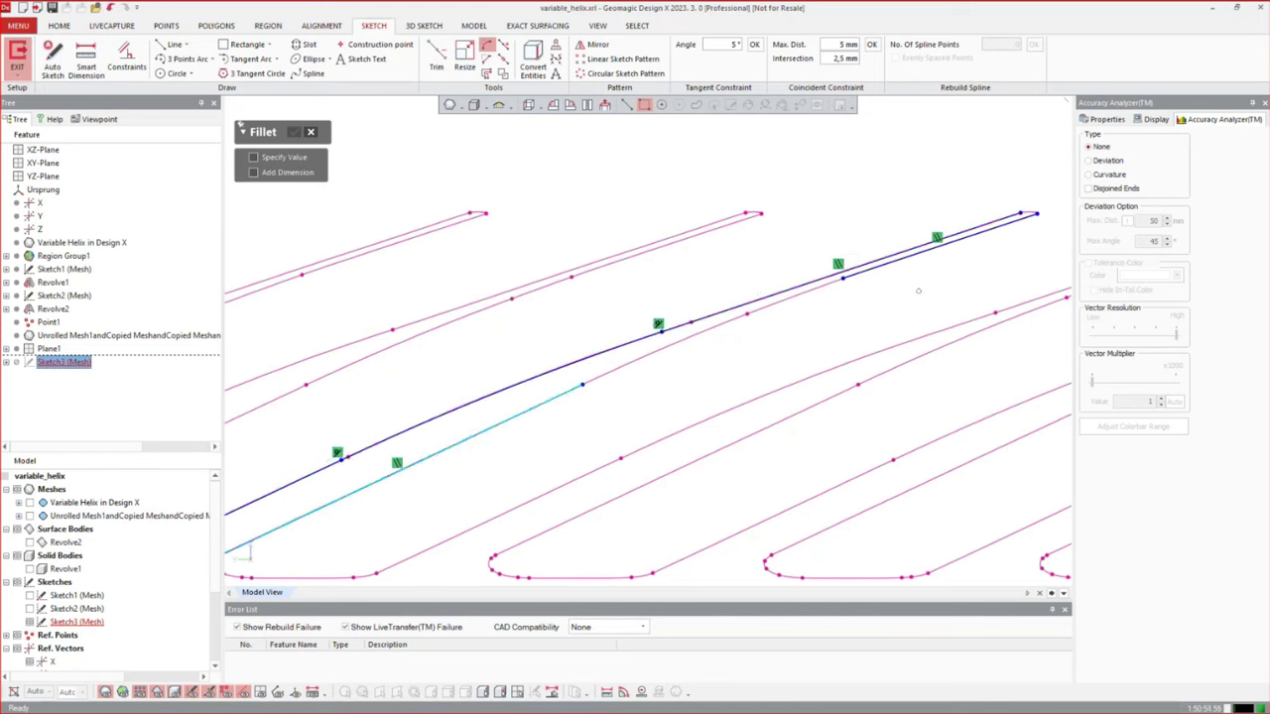
mouse_move(874, 264)
mouse_down()
mouse_move(846, 275)
mouse_move(897, 259)
mouse_move(881, 265)
mouse_up()
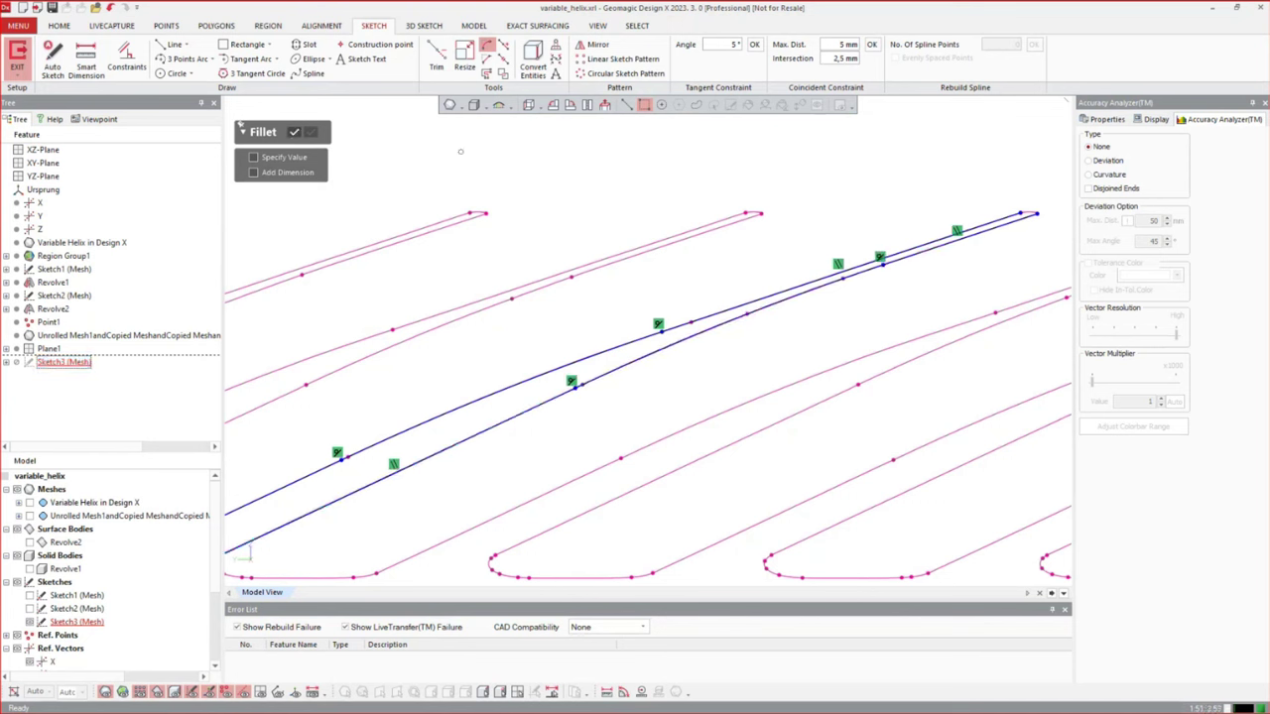
click(291, 129)
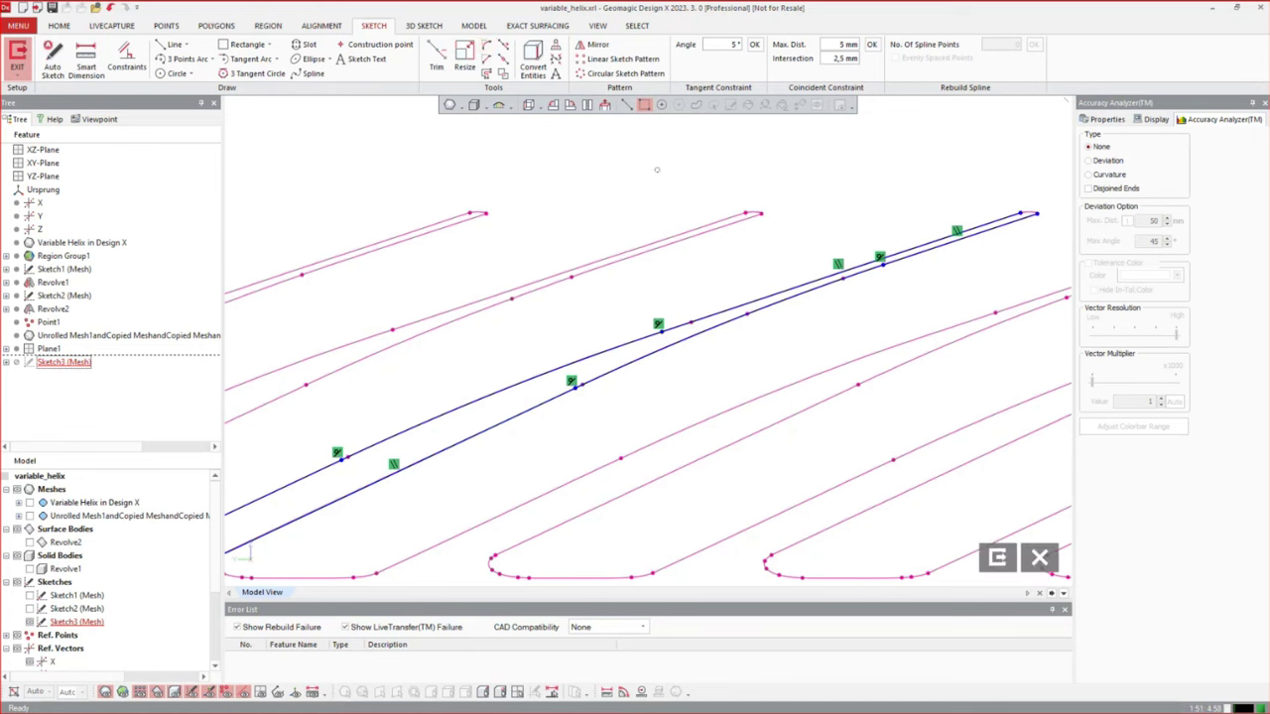
Display the sketch's deviation from the section polylines with the vector multiplier raised to 32.28
click(1108, 164)
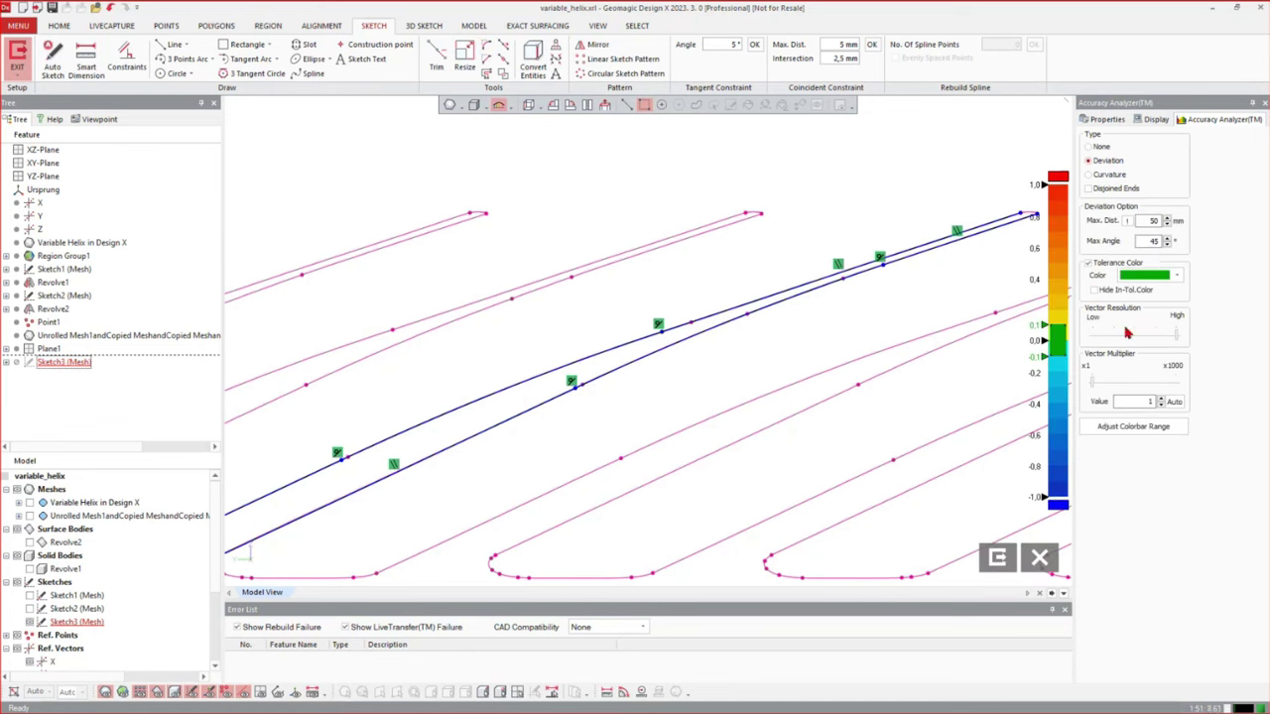
drag(1093, 387, 1111, 387)
click(1125, 383)
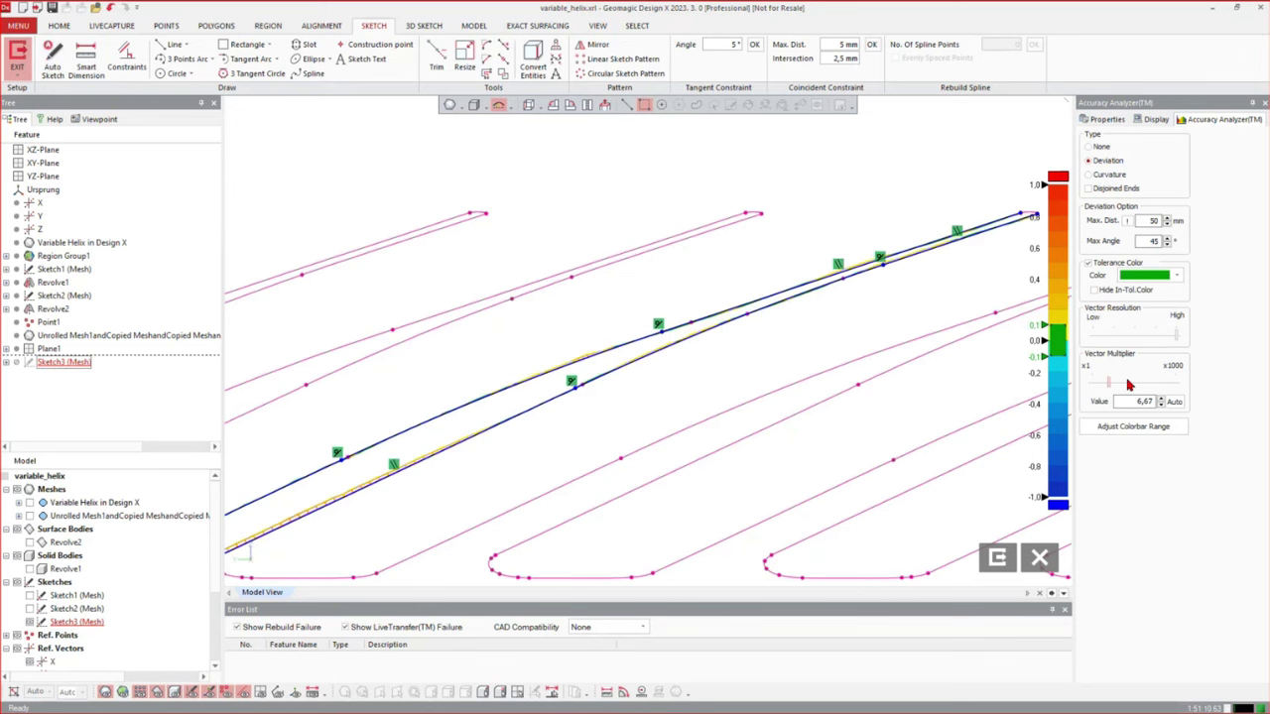
Shift the second flank's lower and upper lines slightly to reduce their deviation from the polylines, and turn off the deviation display
scroll(910, 282, down, 4)
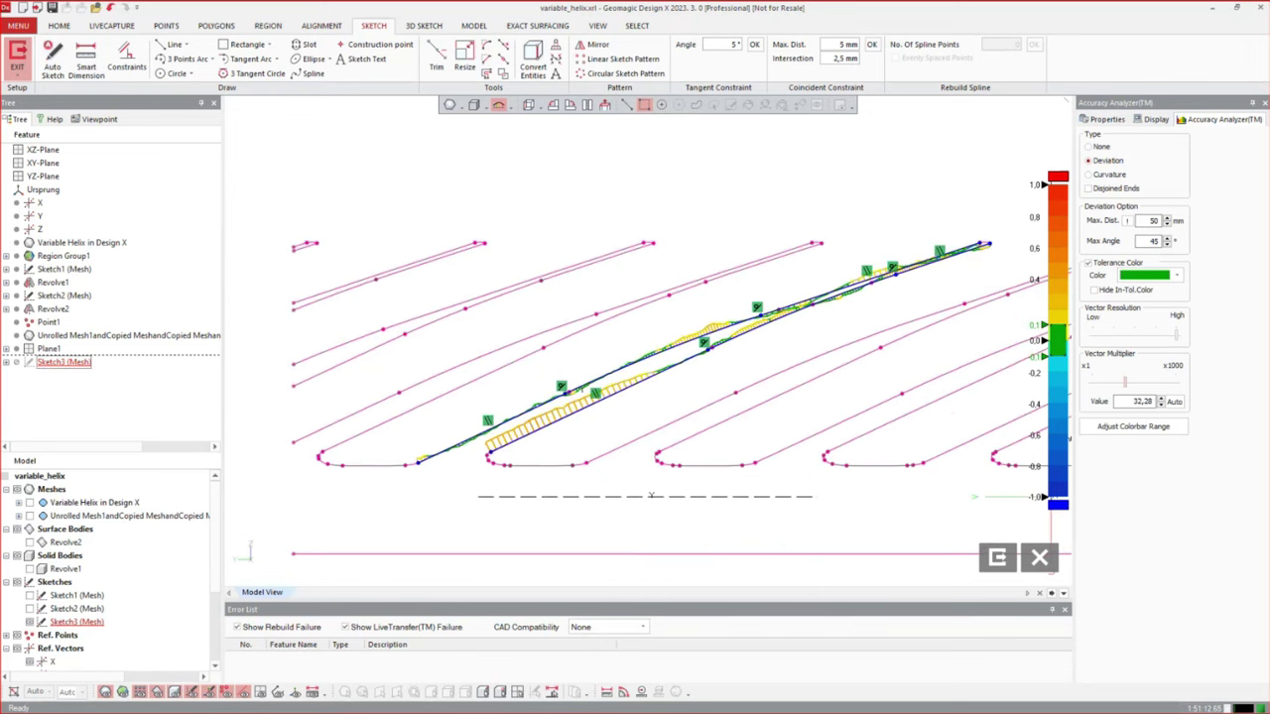
scroll(555, 412, up, 4)
drag(579, 406, 597, 410)
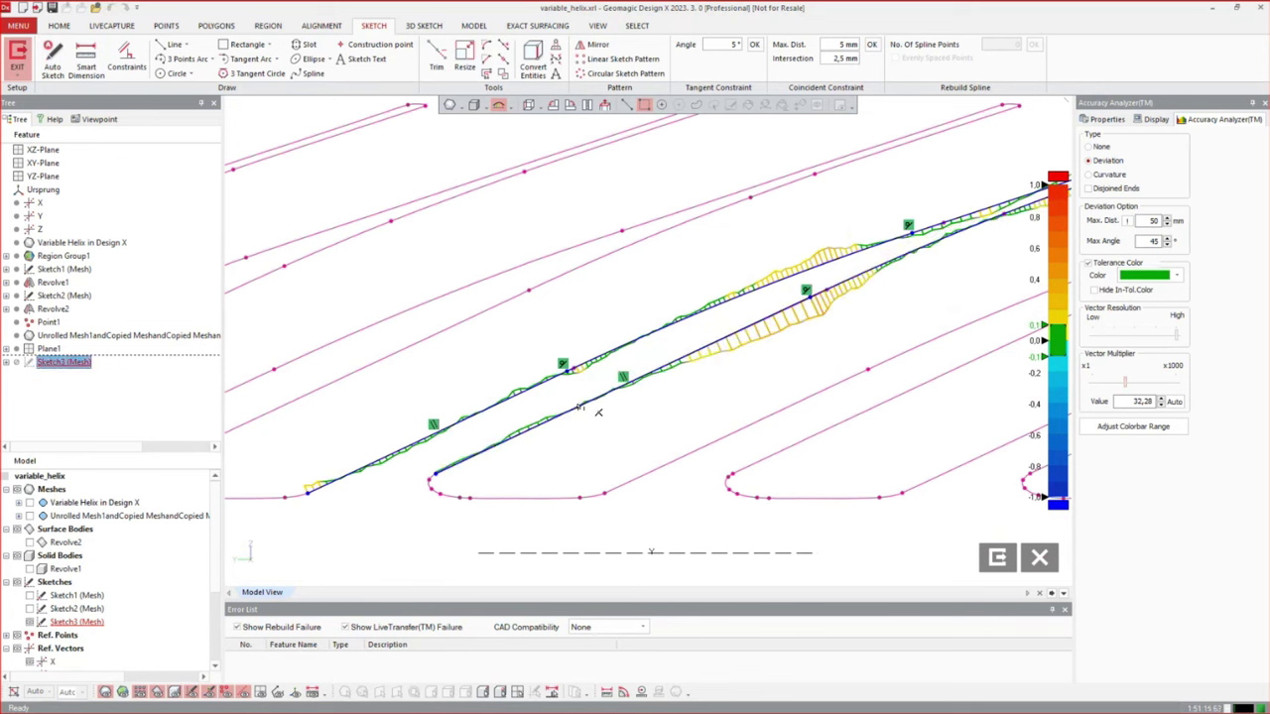
drag(851, 267, 979, 236)
scroll(626, 408, down, 3)
scroll(878, 282, up, 5)
scroll(775, 315, up, 3)
drag(774, 315, 797, 323)
scroll(898, 331, down, 3)
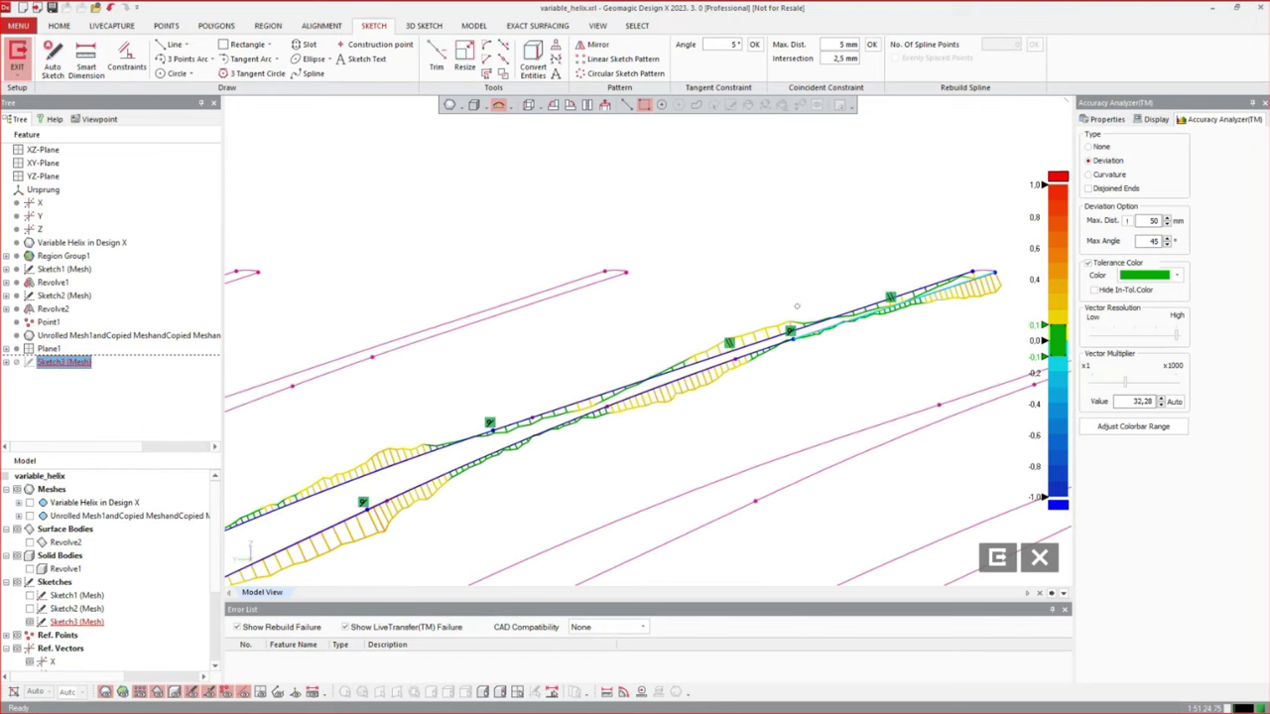
scroll(816, 282, down, 4)
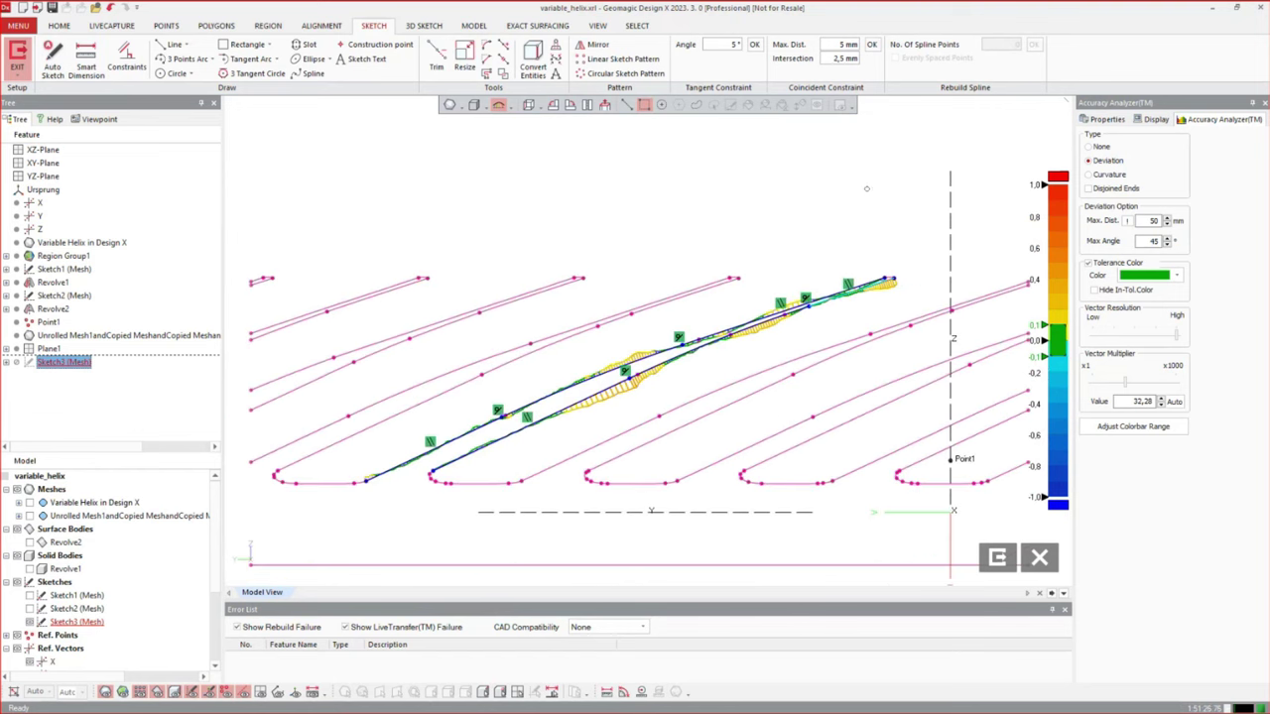
click(1088, 146)
Extend the upper ends of both flank lines beyond the groove's narrow tip with Resize
click(463, 56)
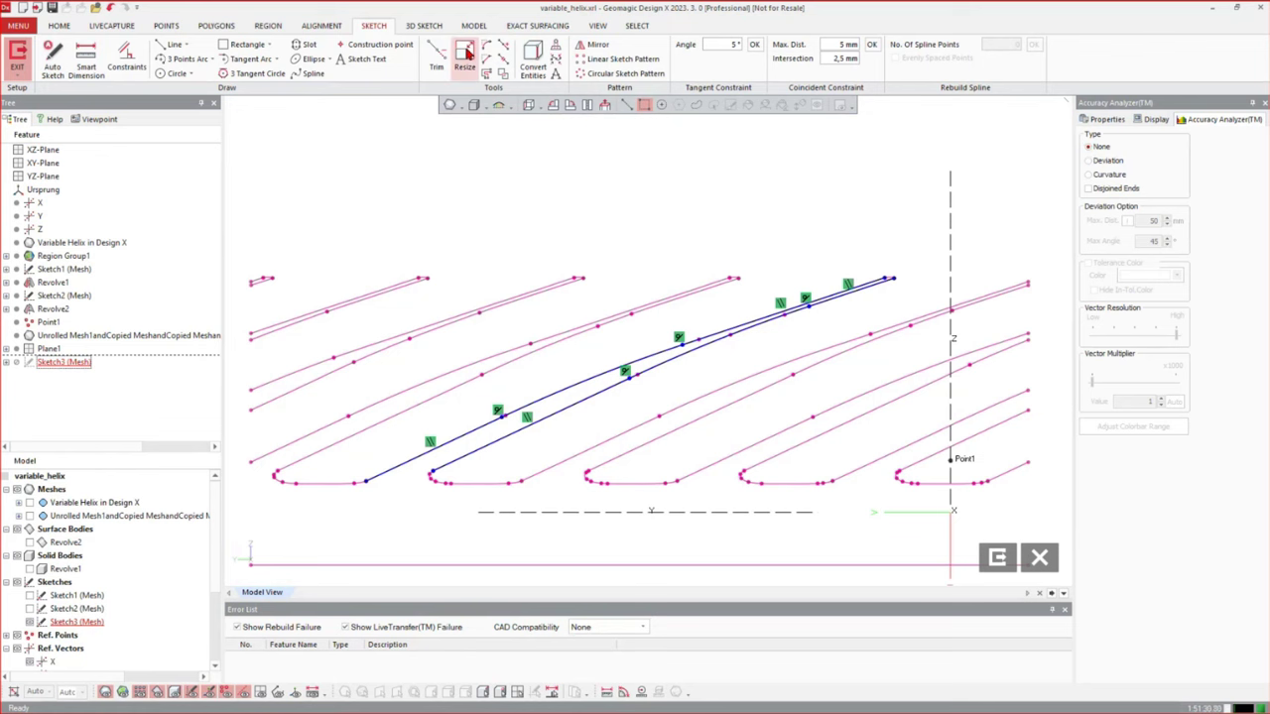
scroll(918, 268, up, 3)
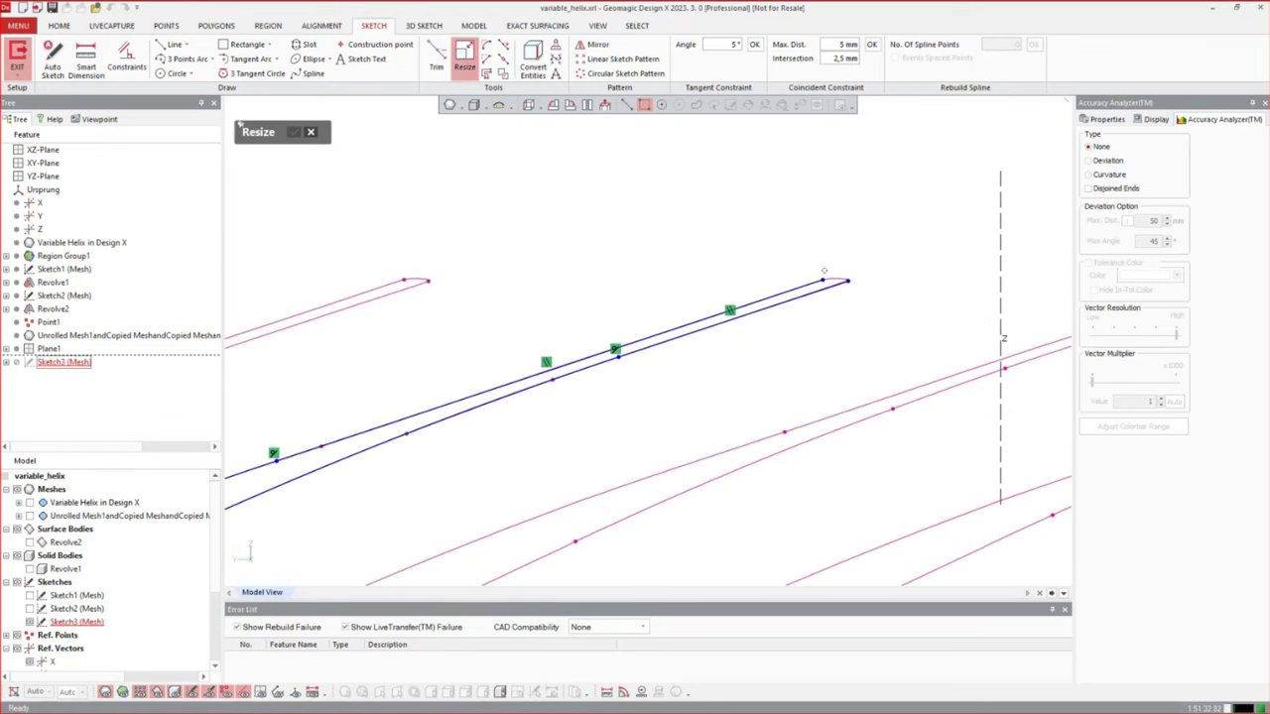
drag(823, 280, 914, 249)
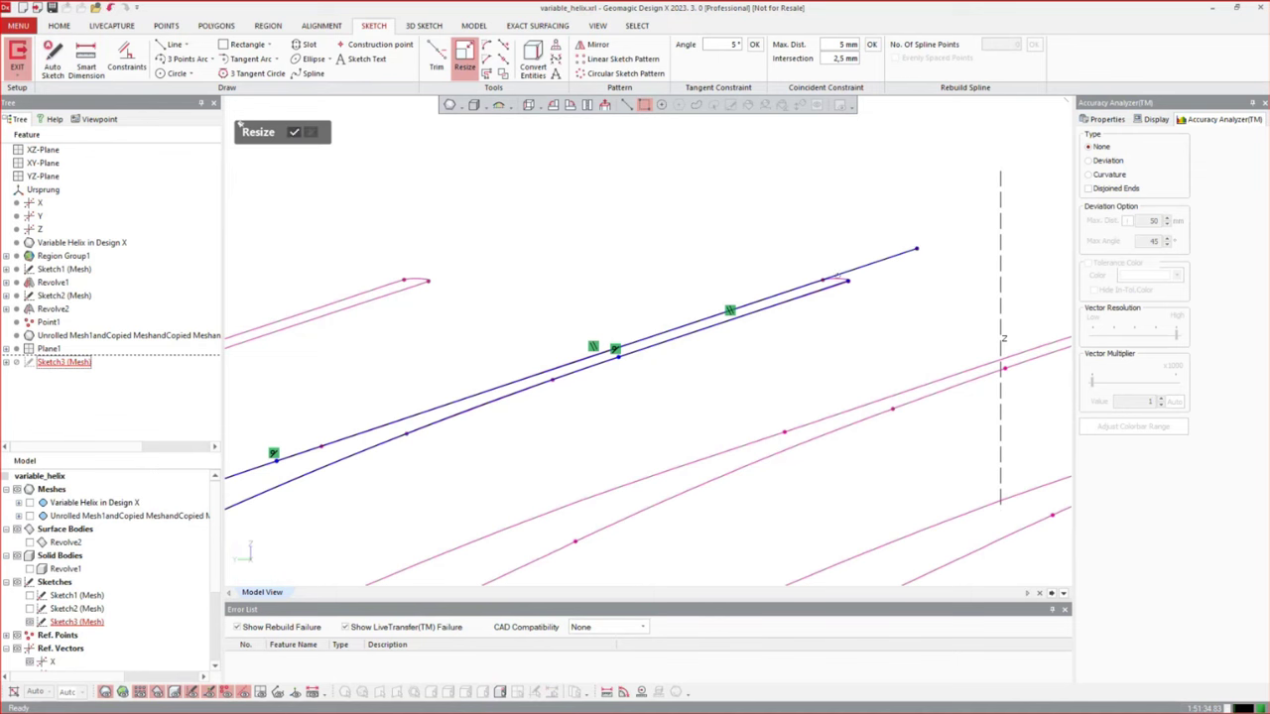
drag(848, 280, 979, 256)
Extend the lower ends of both flank lines past the horizontal sketch axis and accept the resize
scroll(916, 290, down, 5)
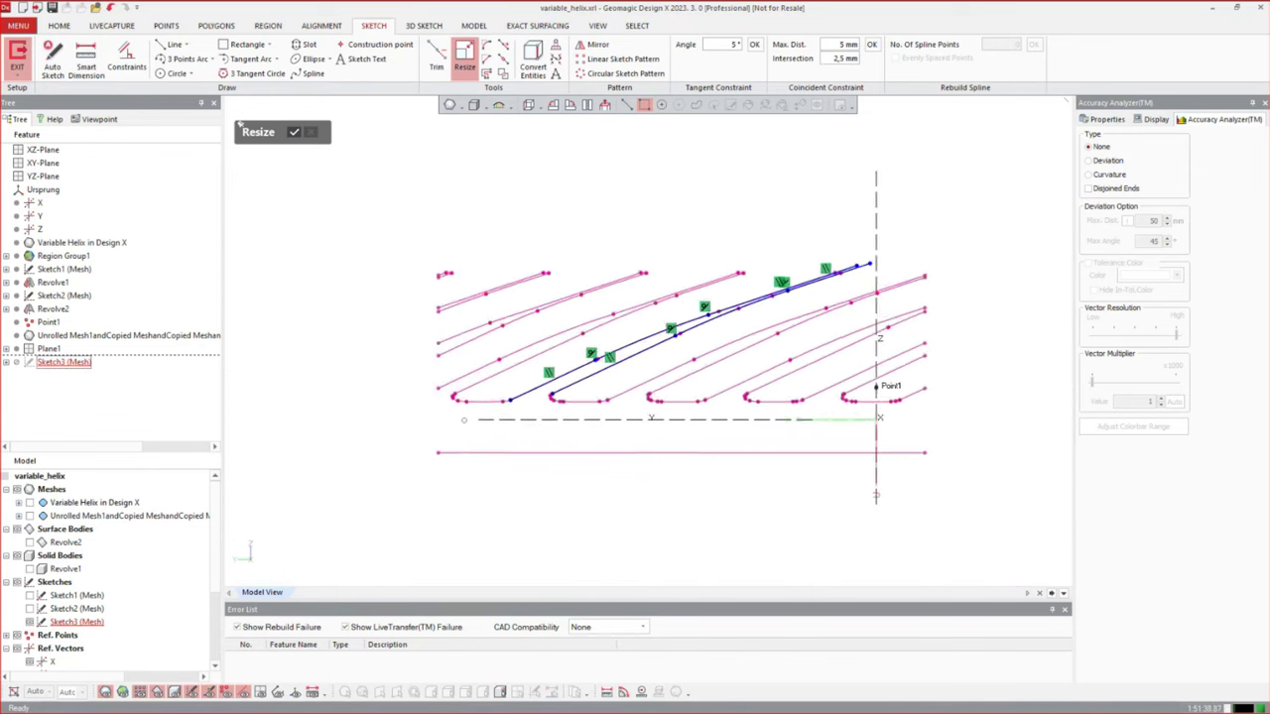
scroll(560, 365, up, 4)
drag(585, 361, 489, 429)
drag(699, 342, 467, 452)
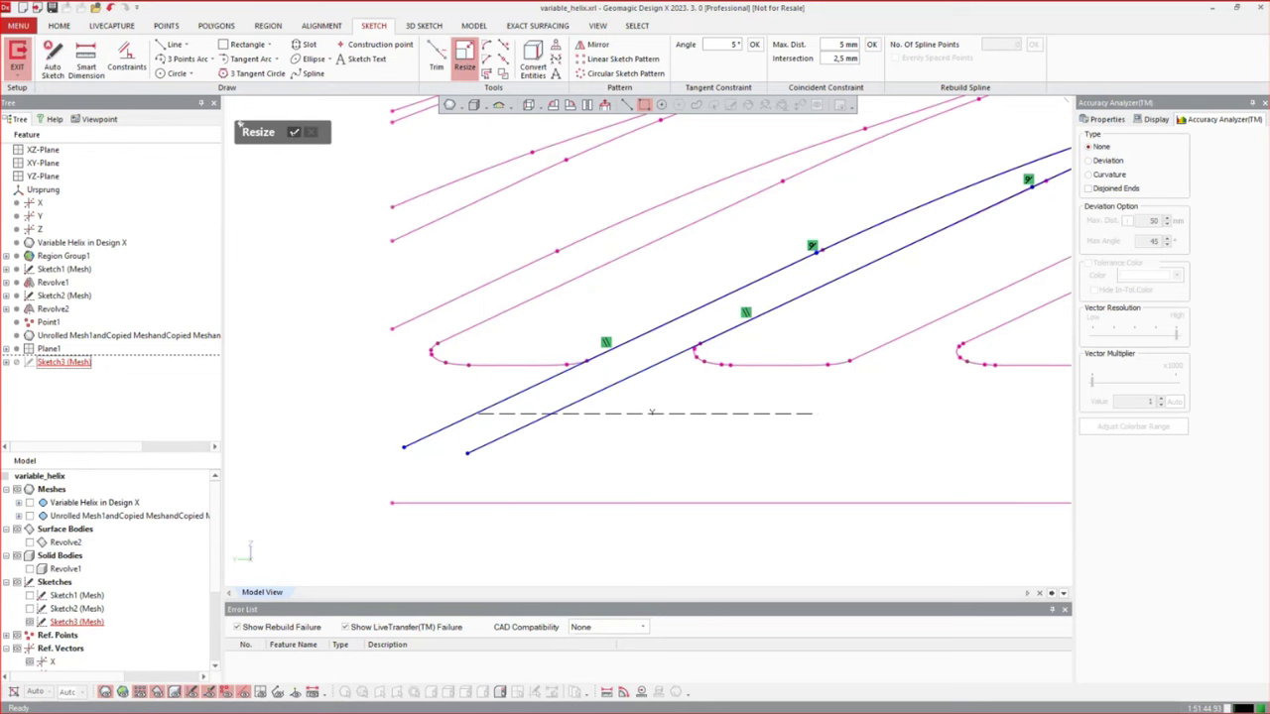
click(292, 130)
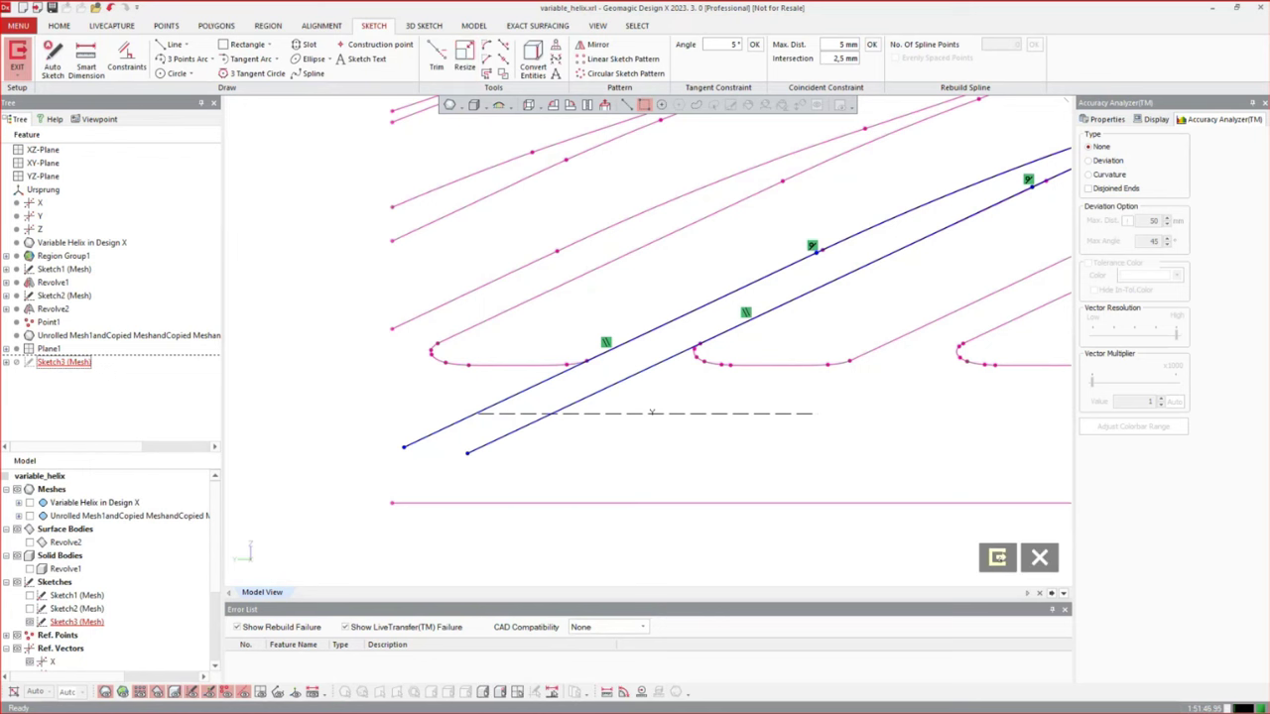
Finish the mesh sketch of the groove's two flank lines and clear the selection
click(997, 557)
scroll(446, 427, down, 4)
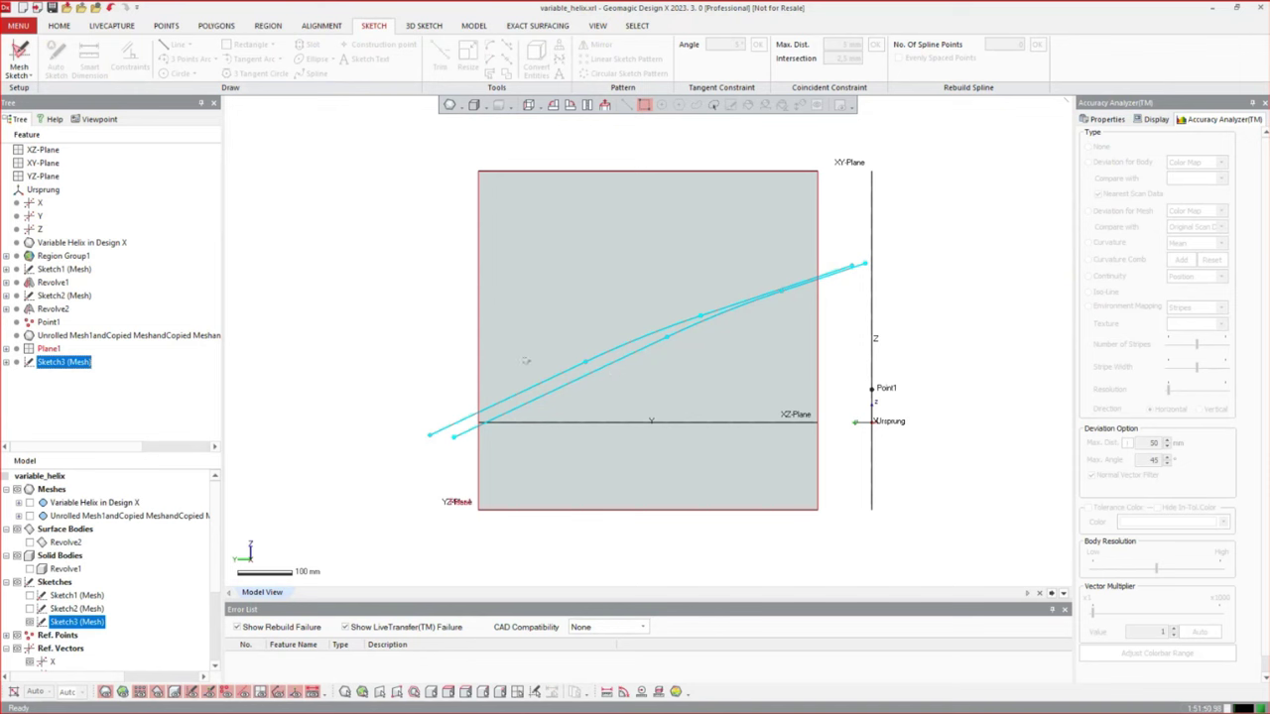
click(385, 191)
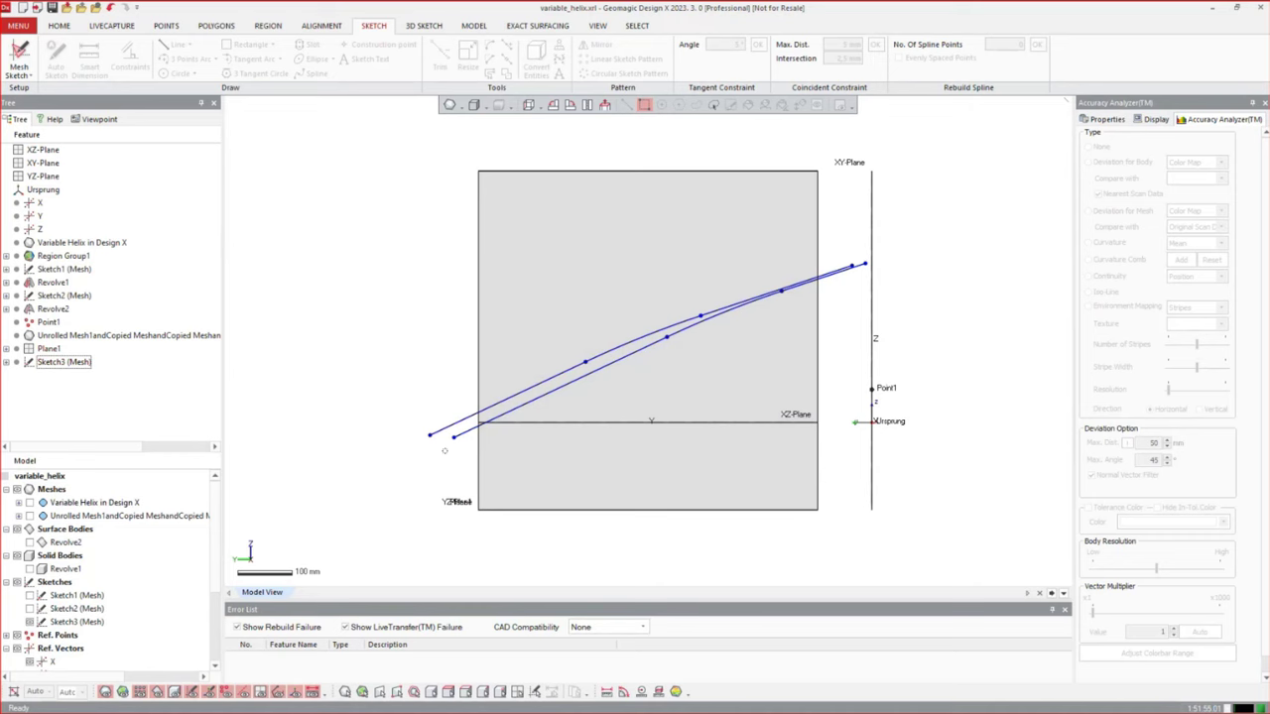
mouse_move(688, 339)
right_down()
mouse_move(896, 264)
mouse_move(790, 302)
mouse_move(712, 352)
mouse_move(654, 328)
right_up()
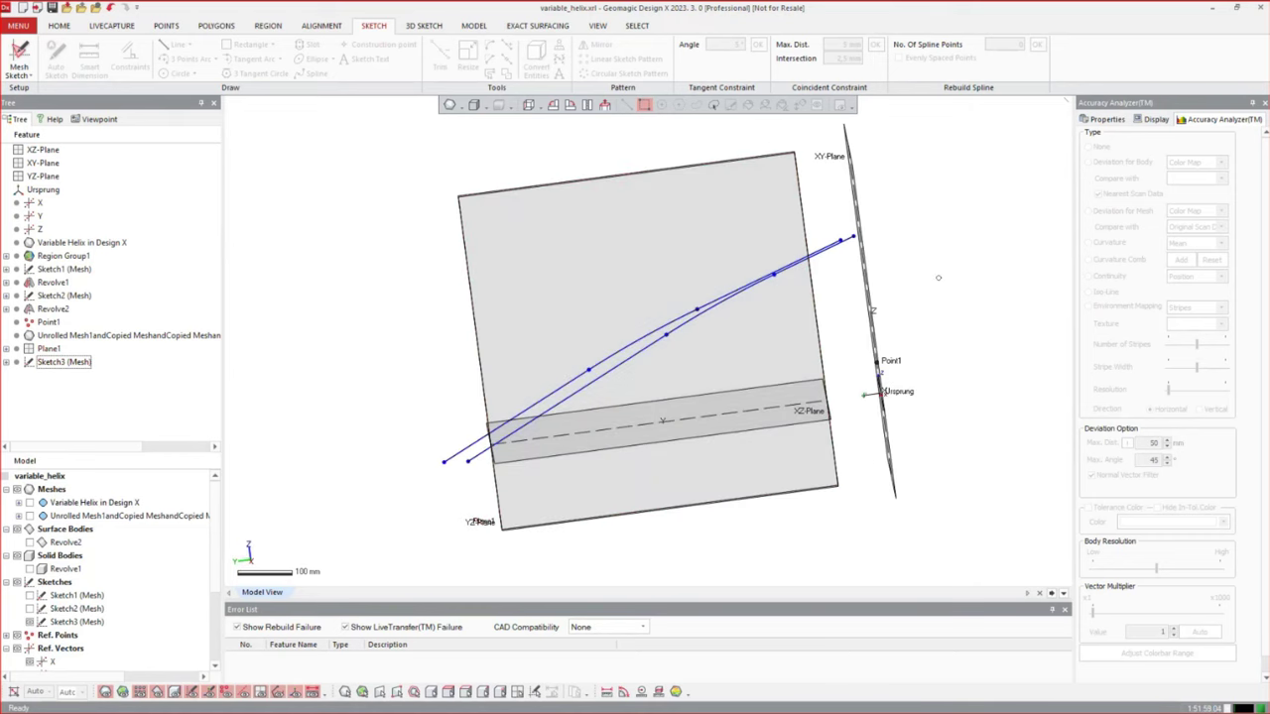
In a new 3D sketch, roll all Sketch3 curves around the Z axis with Point1 as the start point
click(421, 28)
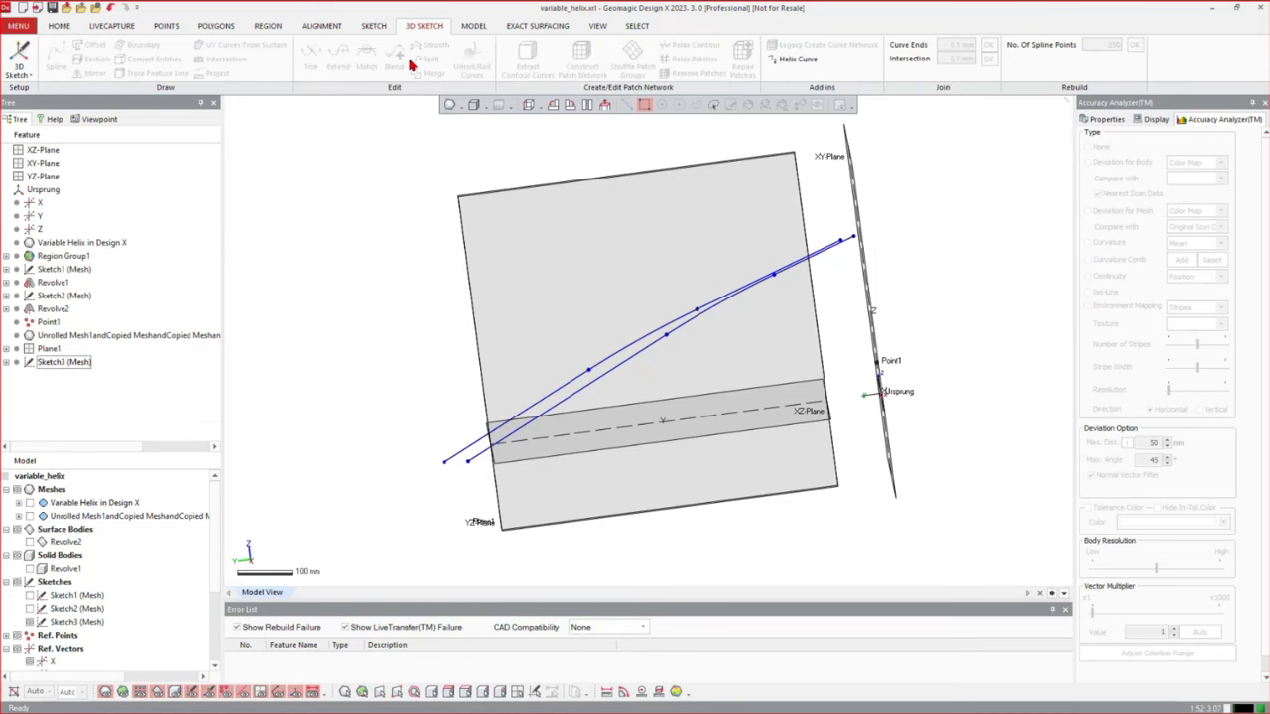
click(17, 75)
click(49, 126)
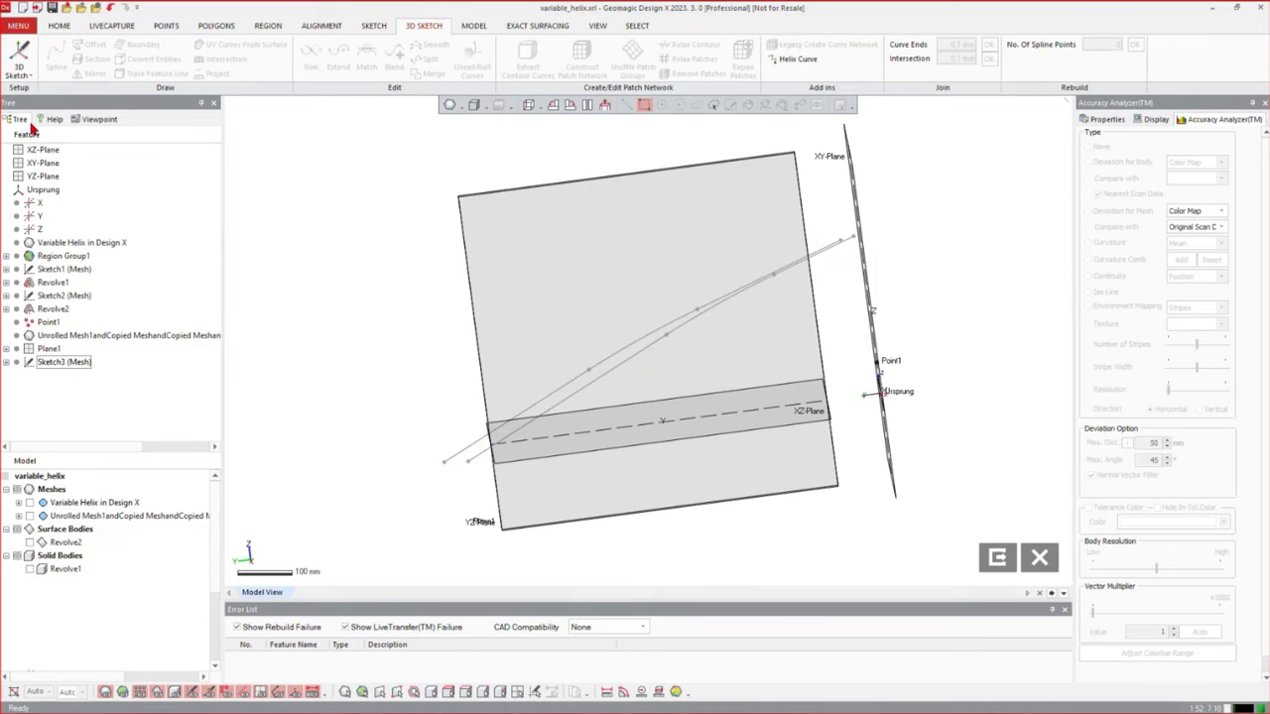
click(469, 71)
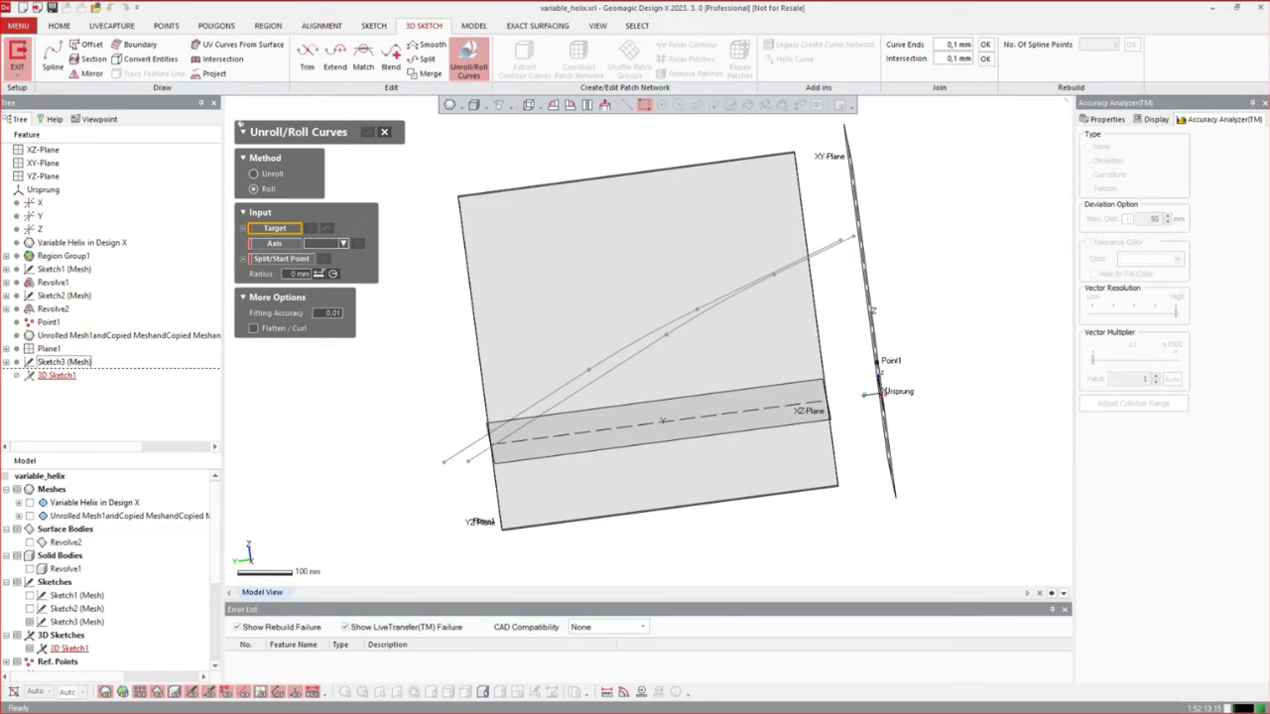
click(70, 363)
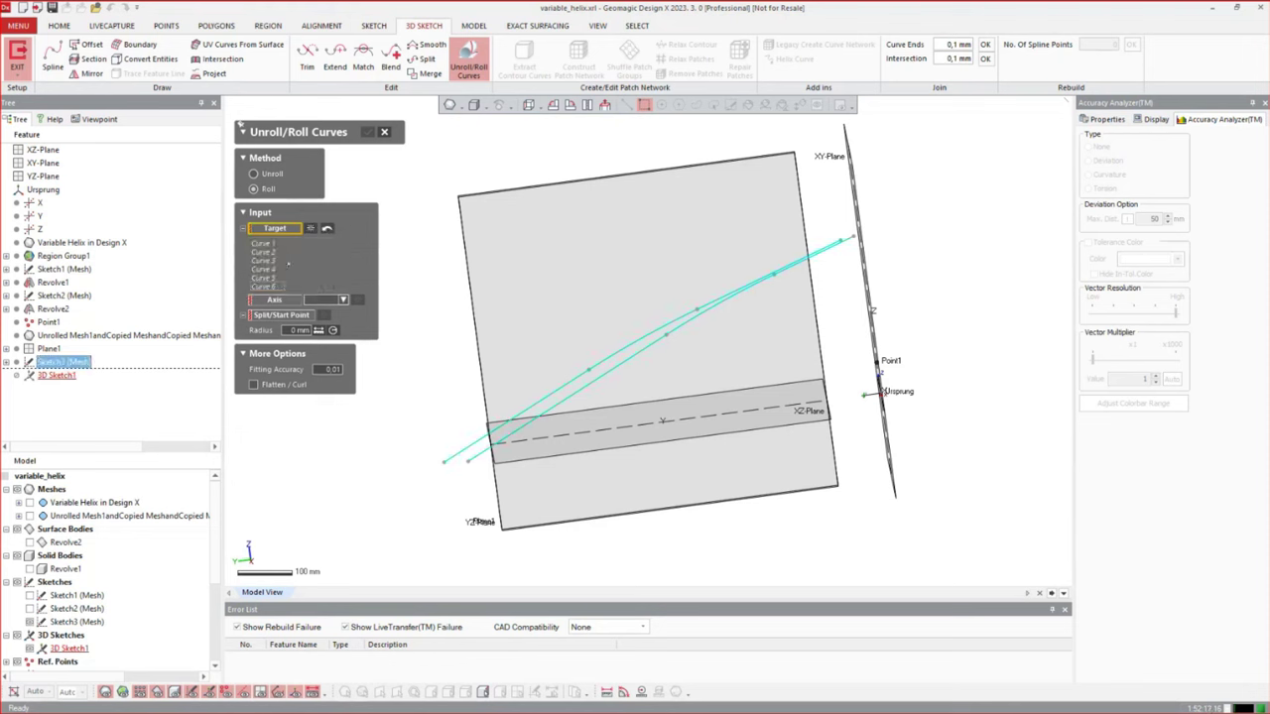
click(262, 300)
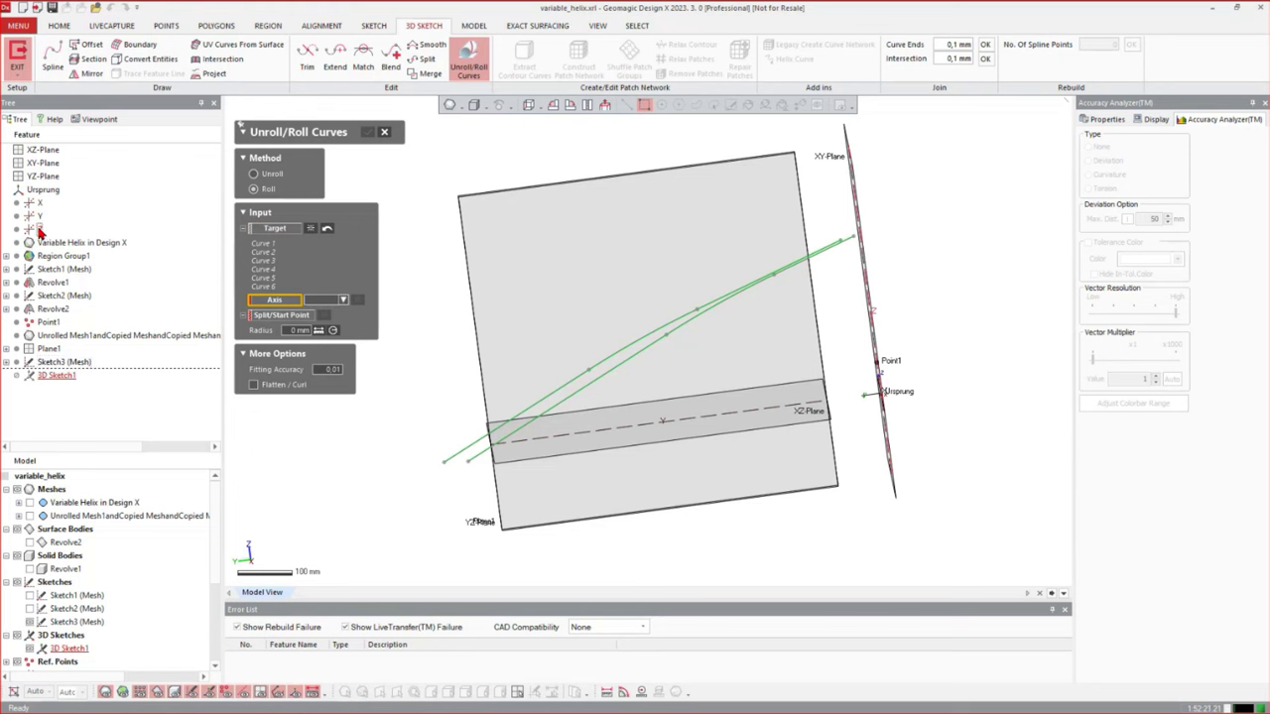
click(40, 229)
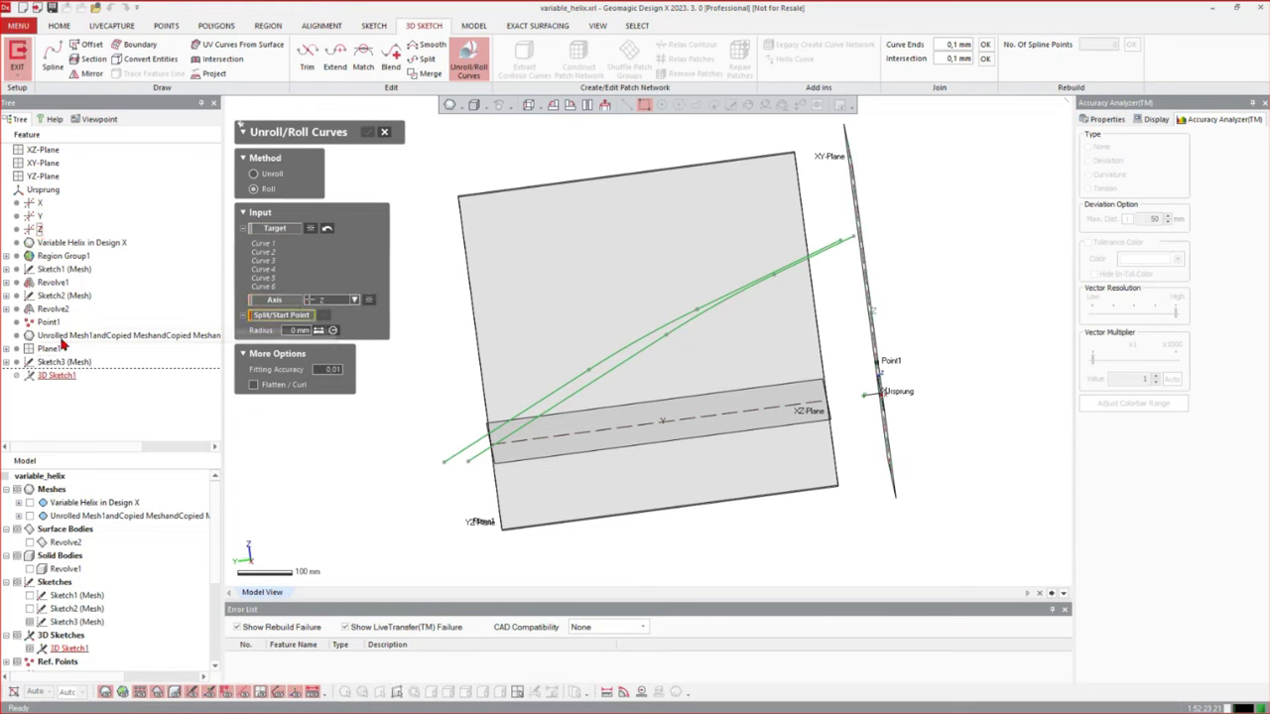
click(44, 323)
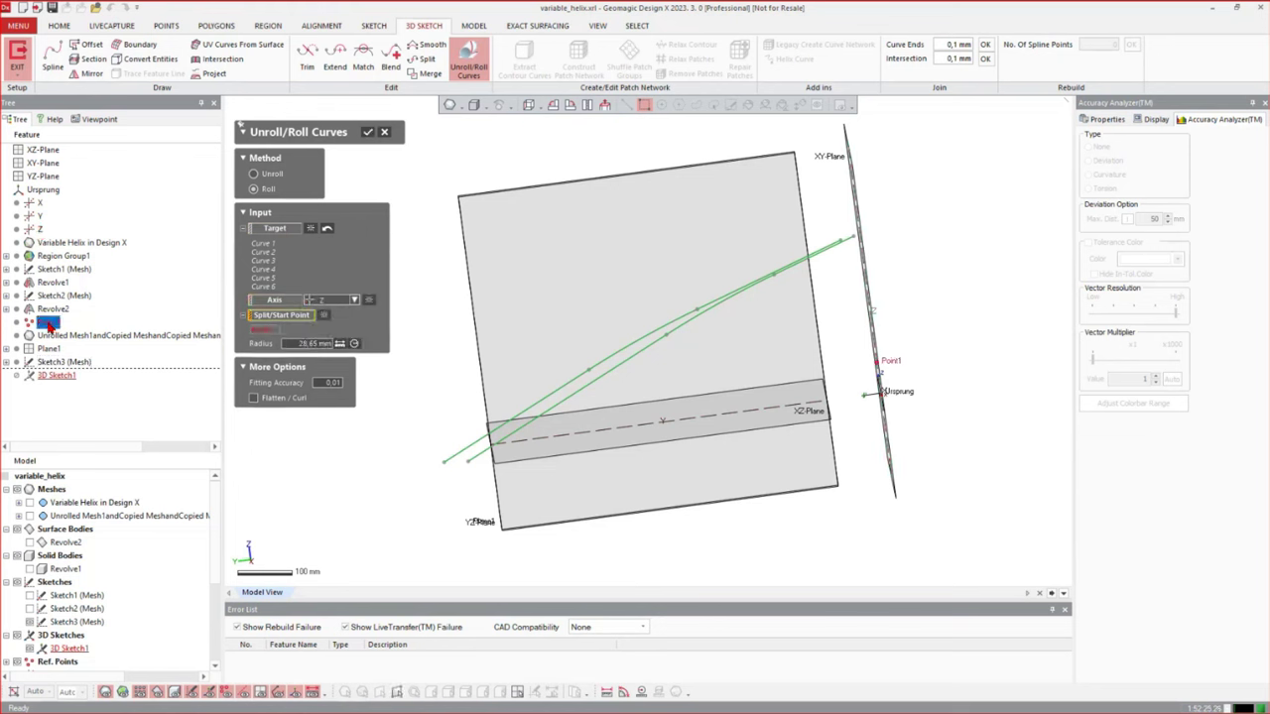
click(367, 131)
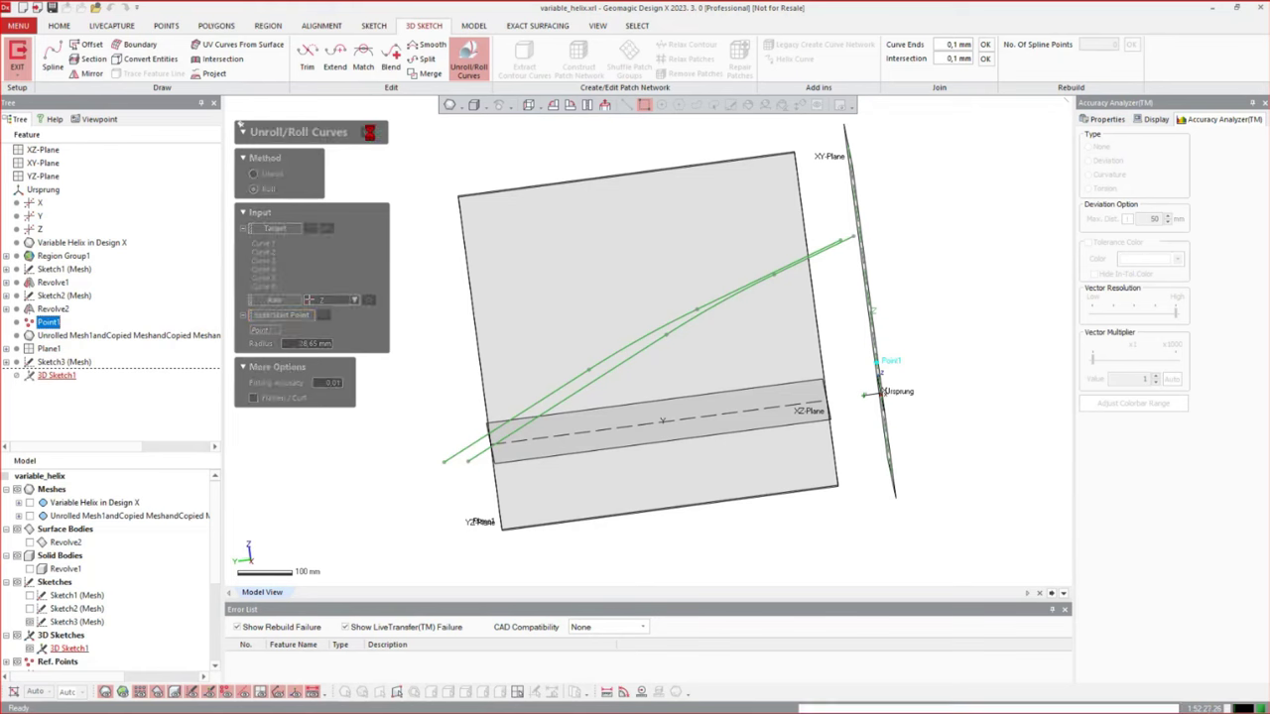
Hide the flat Sketch3 so that only the rolled helix curves are displayed with the reference planes
right_drag(459, 420, 816, 313)
scroll(773, 366, up, 5)
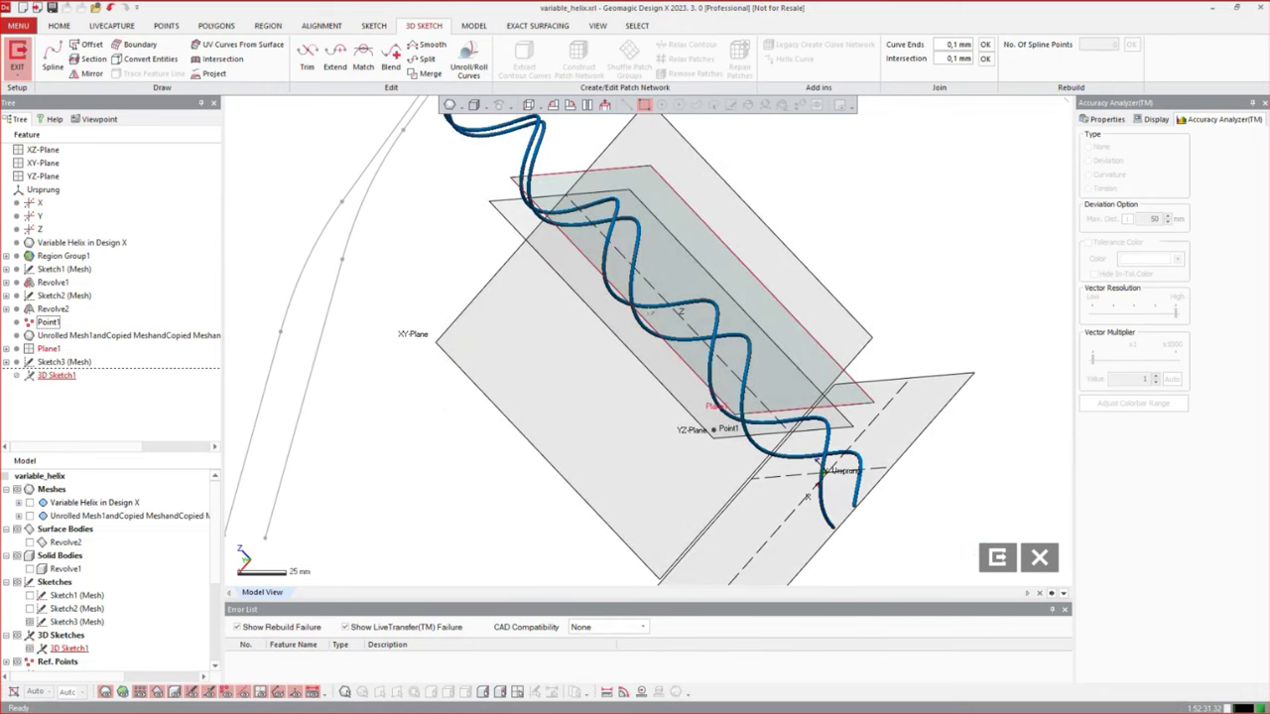
right_drag(635, 322, 803, 294)
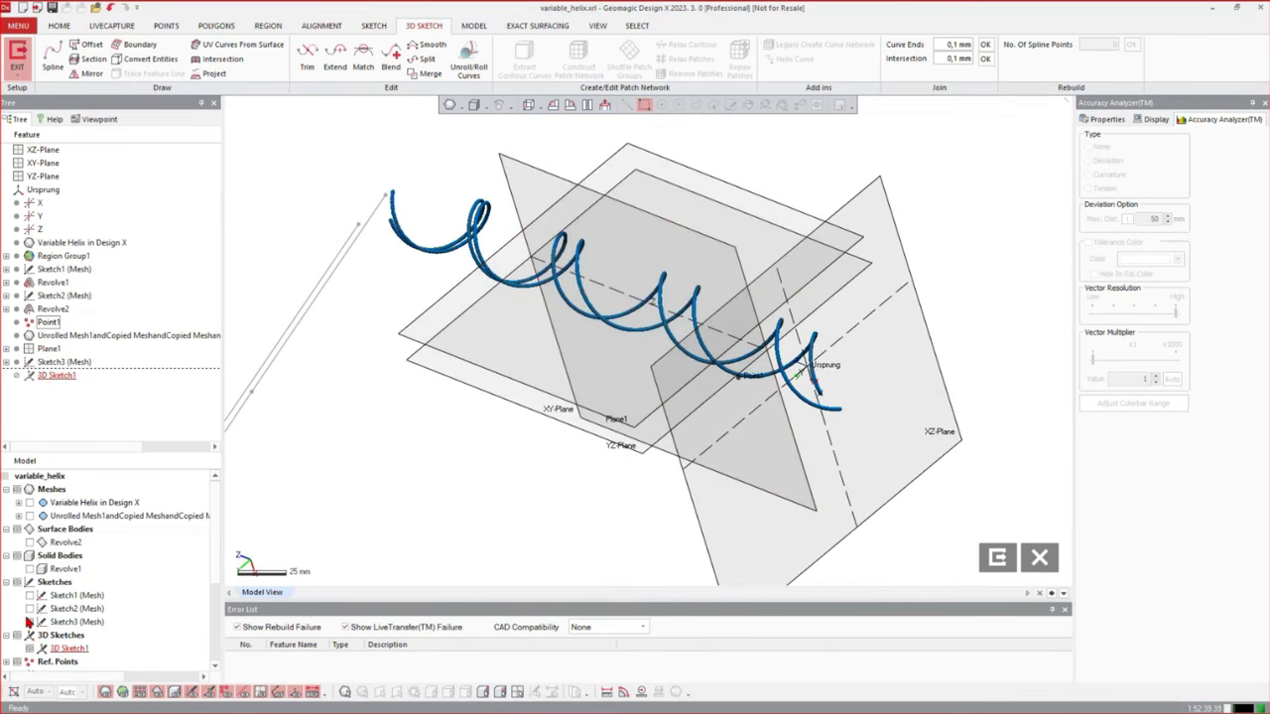
click(33, 621)
right_drag(457, 366, 626, 363)
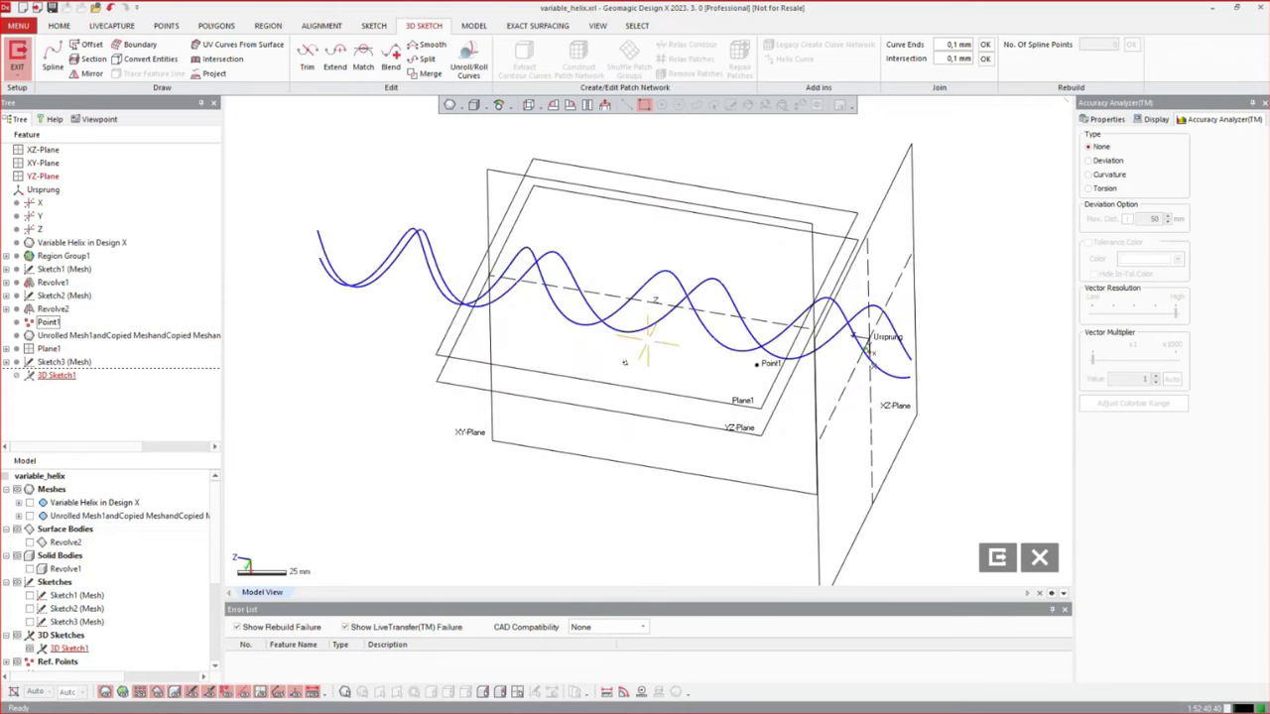
right_drag(439, 369, 434, 369)
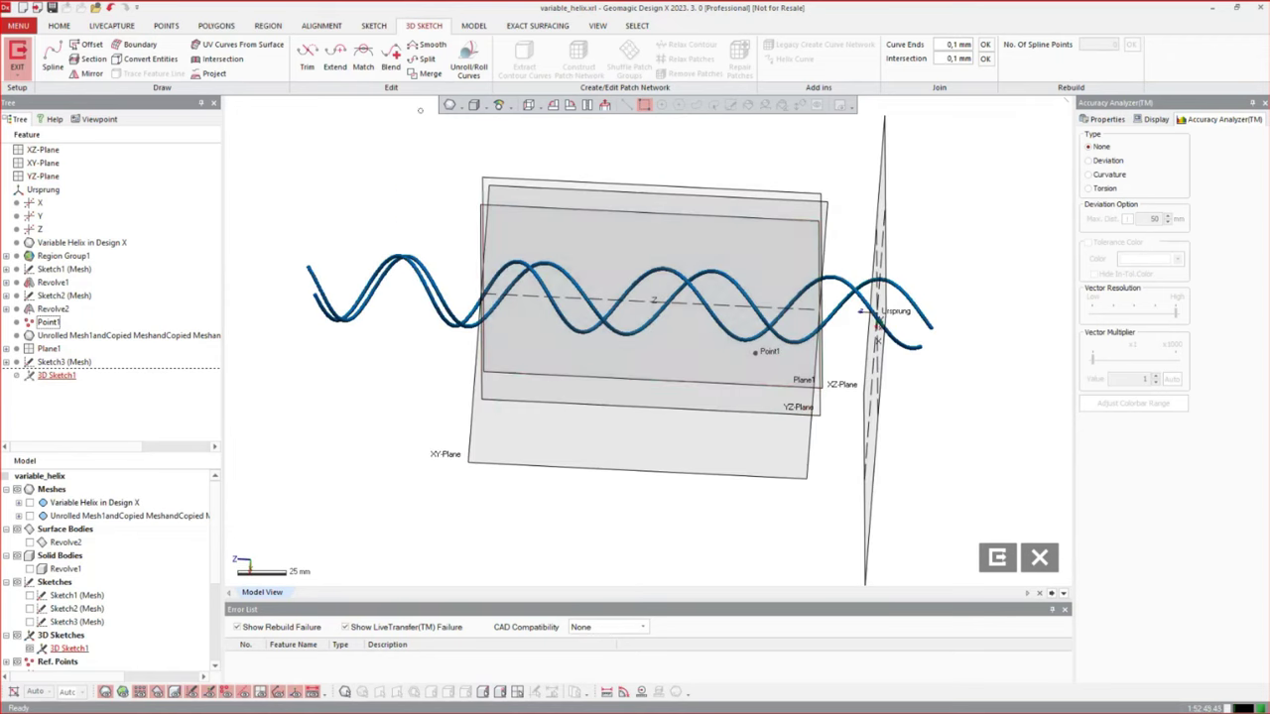
Merge the three segments of the first rolled helix into one curve with the Average Multiple Curves method
click(428, 73)
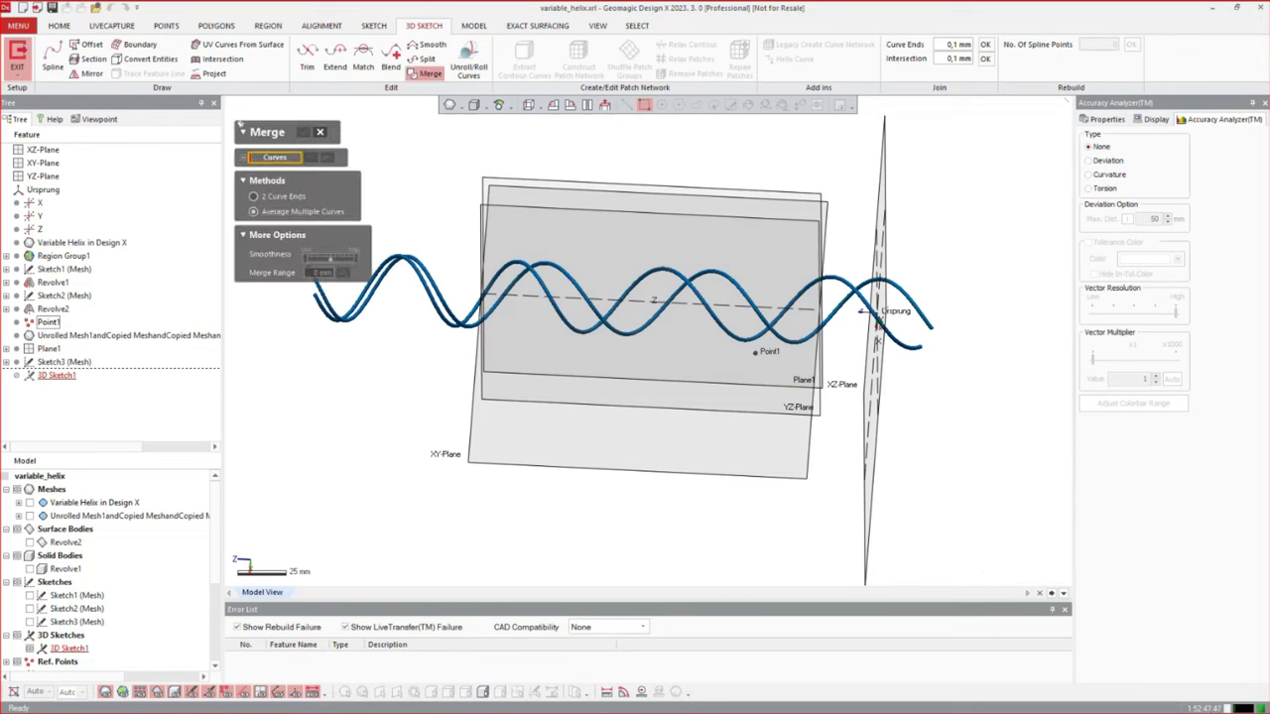
click(625, 333)
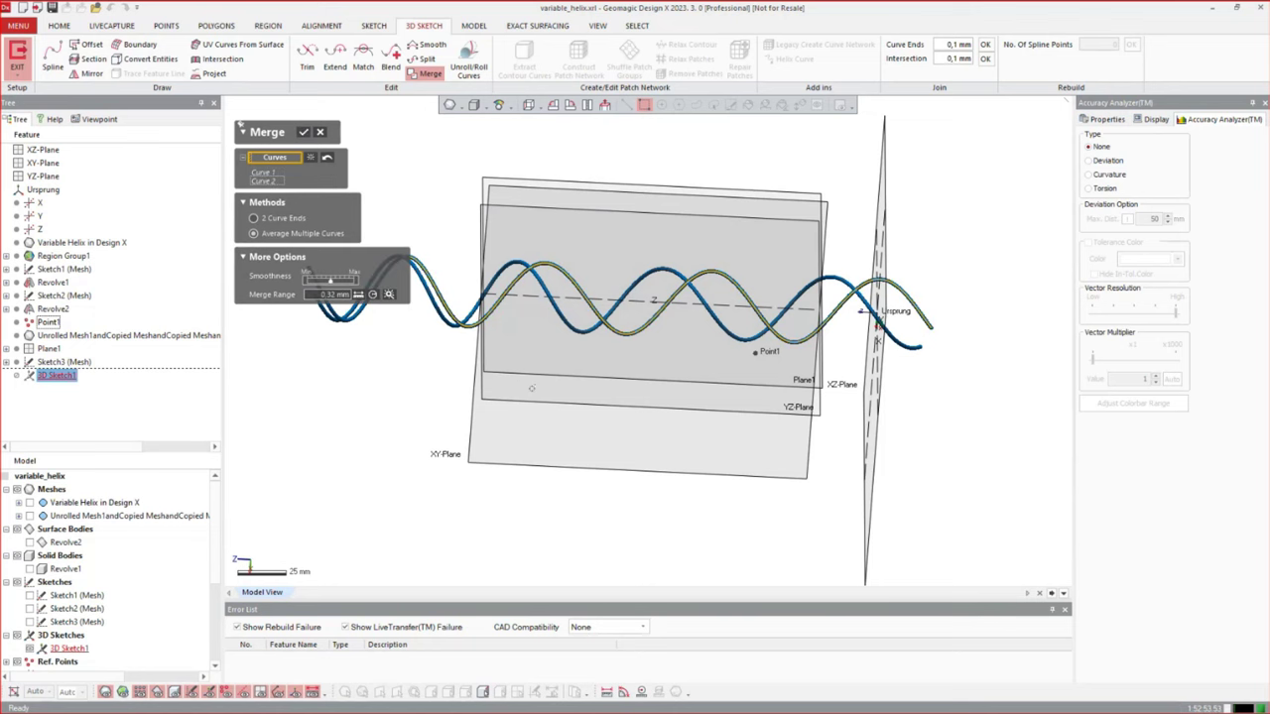
scroll(535, 385, down, 2)
scroll(520, 287, up, 4)
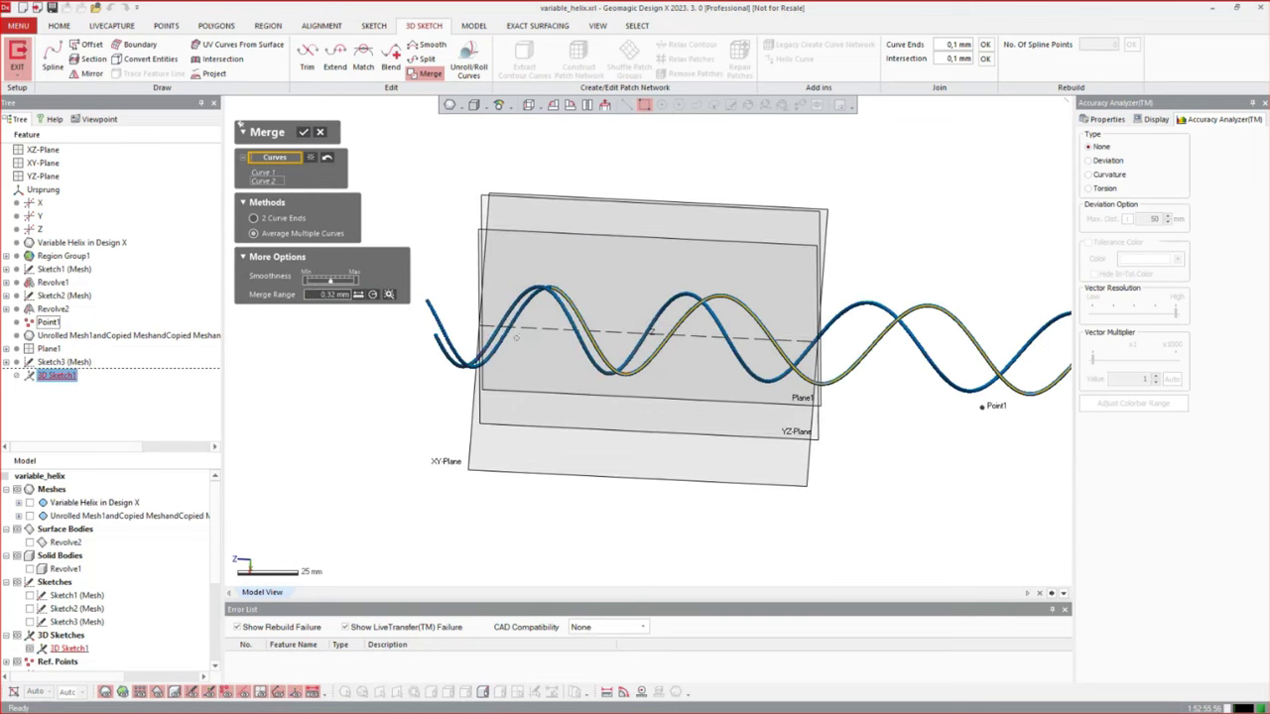
scroll(496, 372, up, 3)
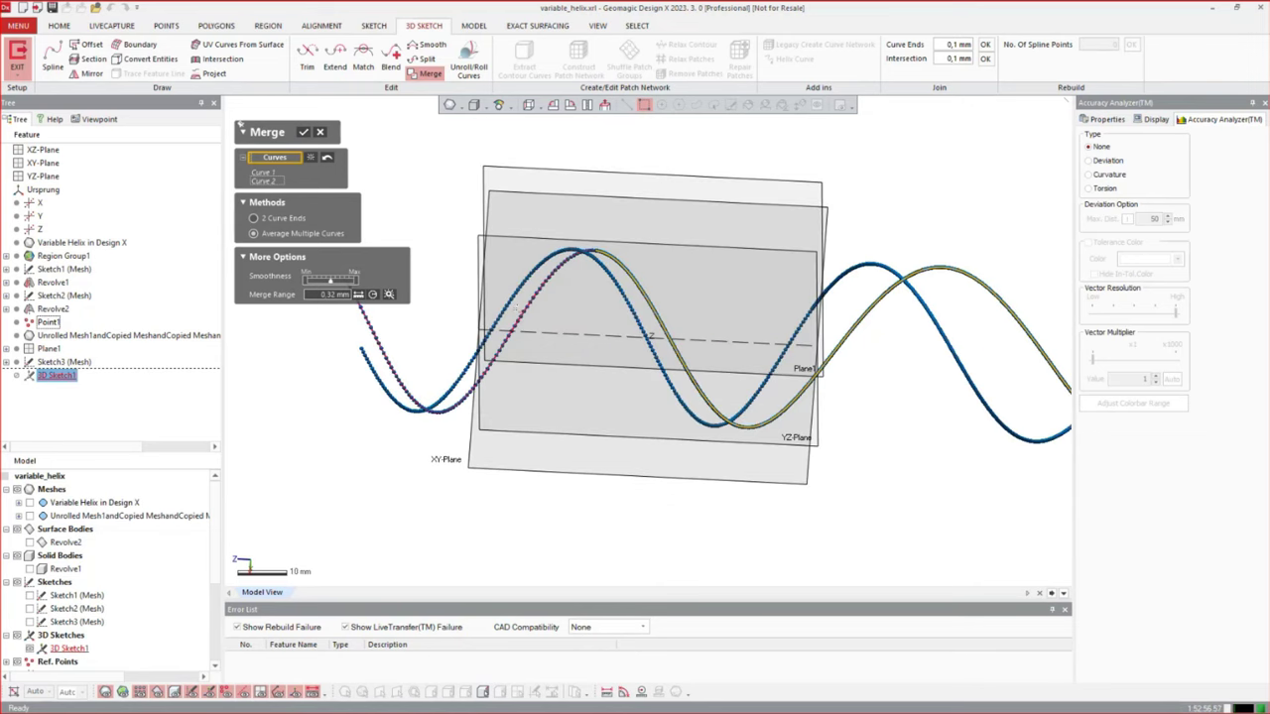
click(515, 322)
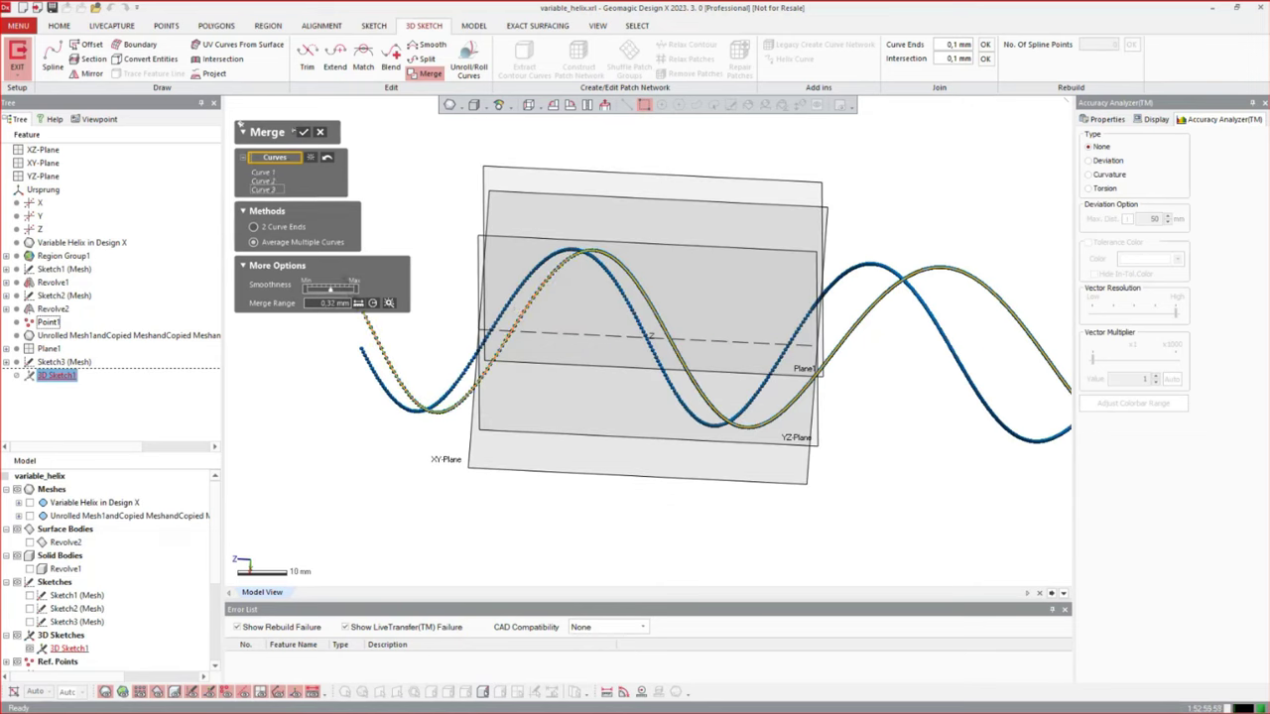
click(303, 131)
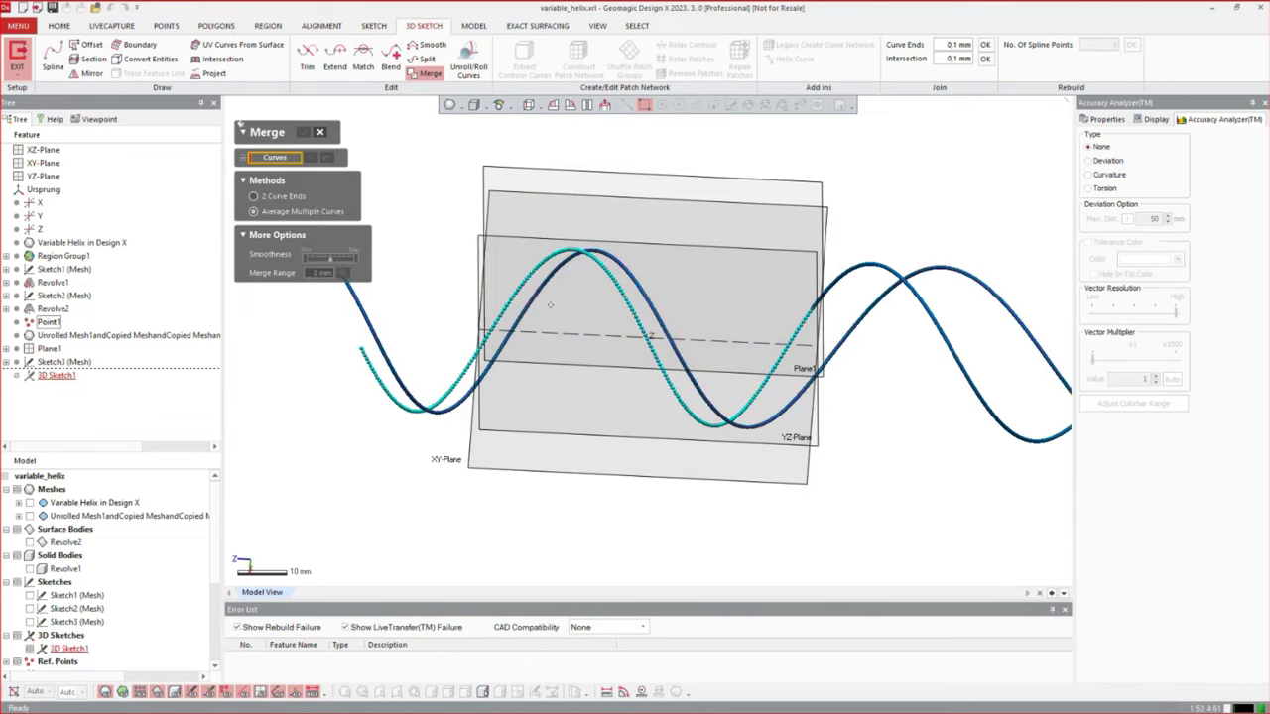
Merge the second rolled helix's three segments into one curve, also with Average Multiple Curves, and close the Merge command
scroll(352, 331, down, 7)
scroll(672, 366, up, 4)
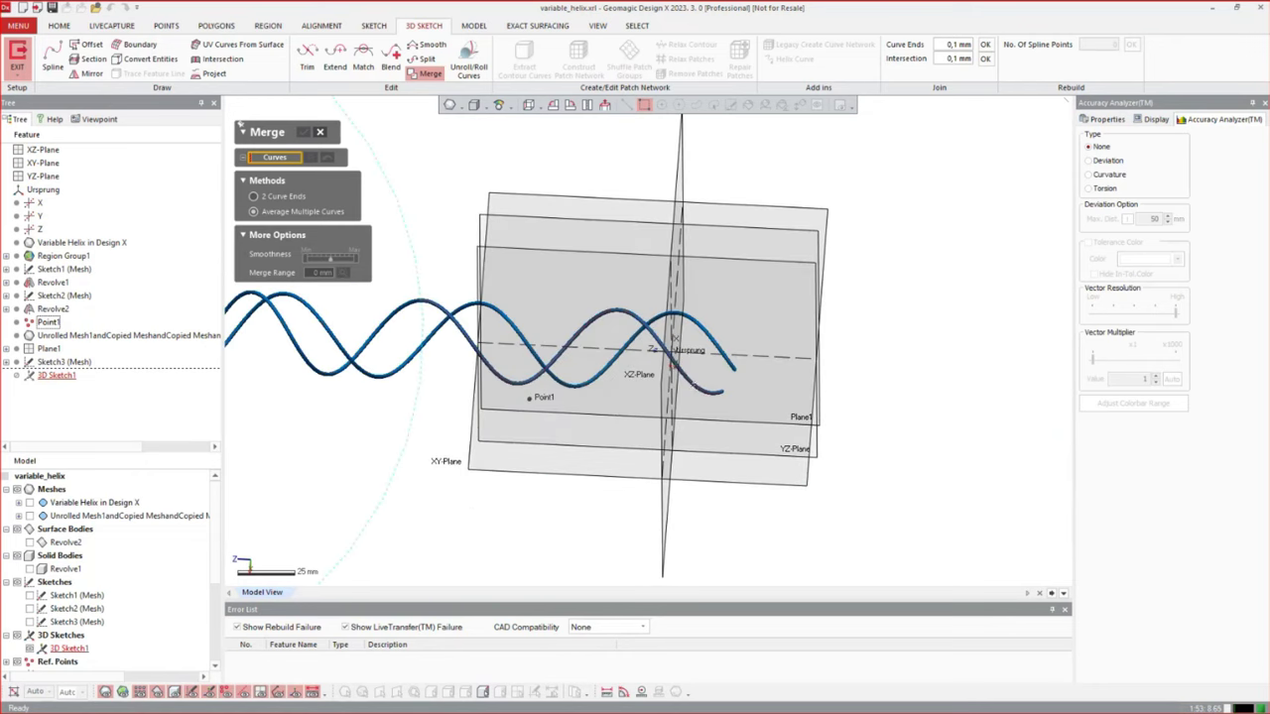
click(695, 385)
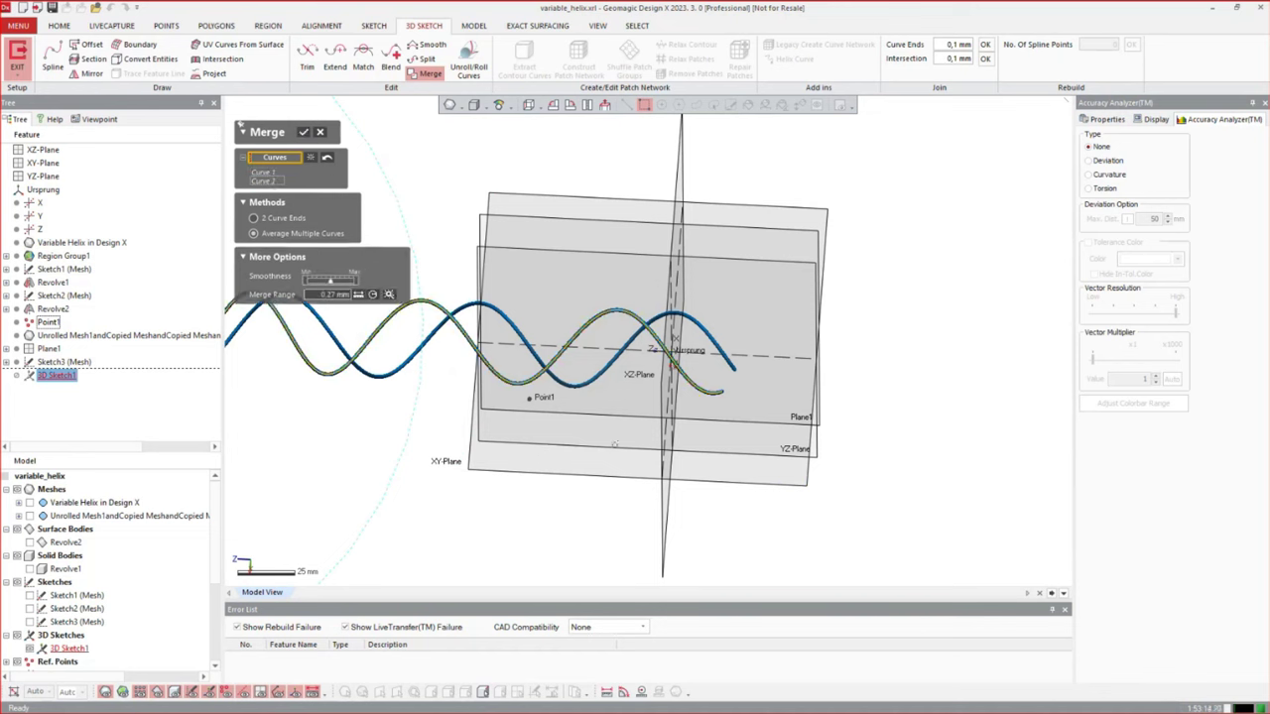
scroll(727, 440, down, 4)
scroll(349, 384, up, 7)
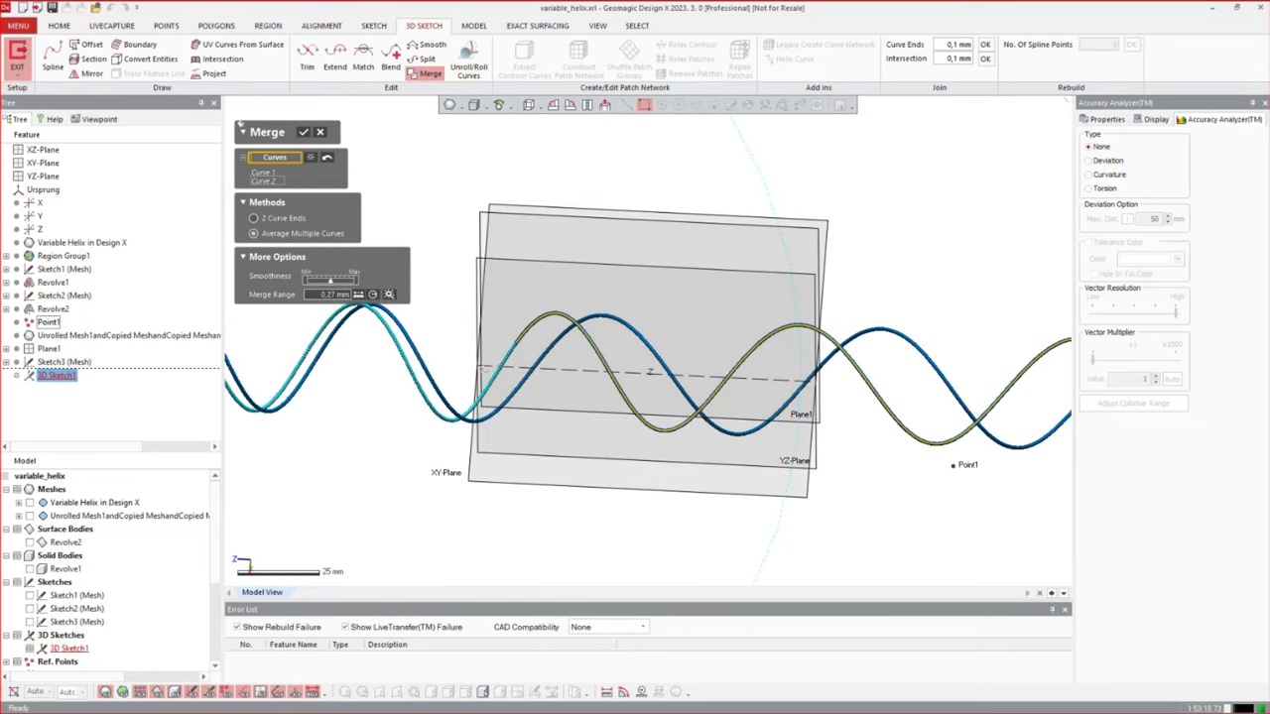
click(298, 370)
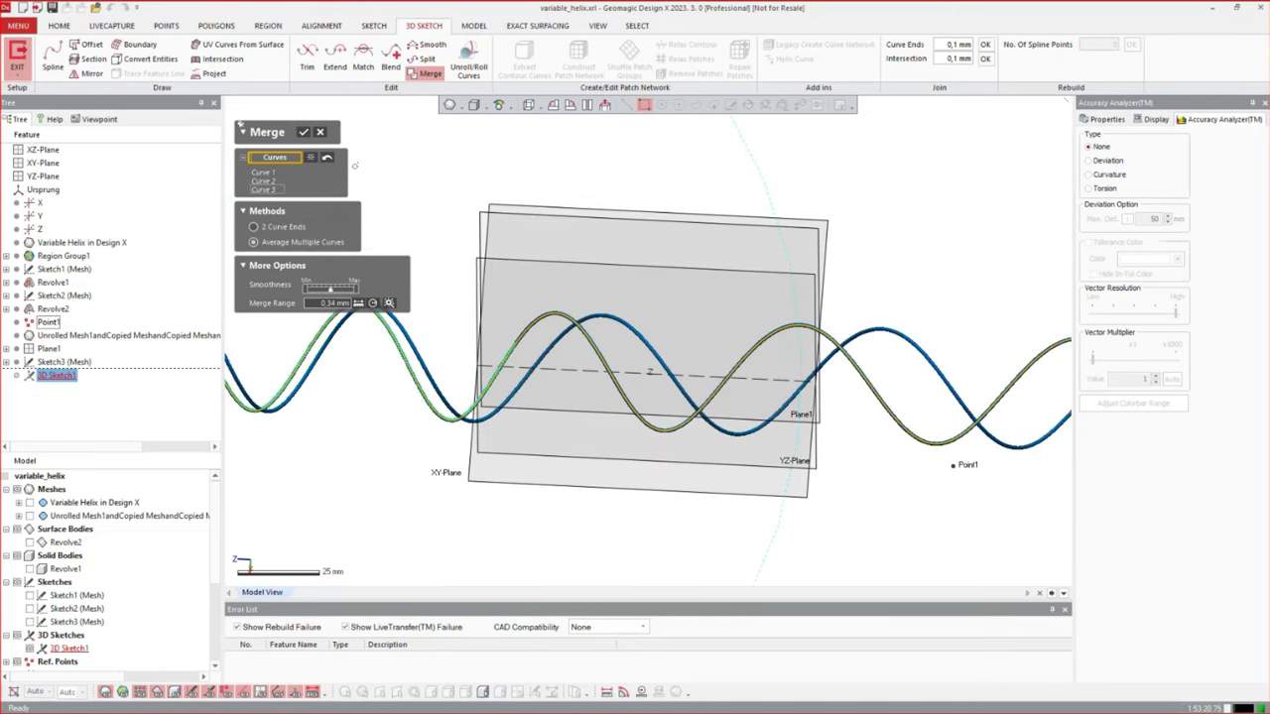
click(303, 132)
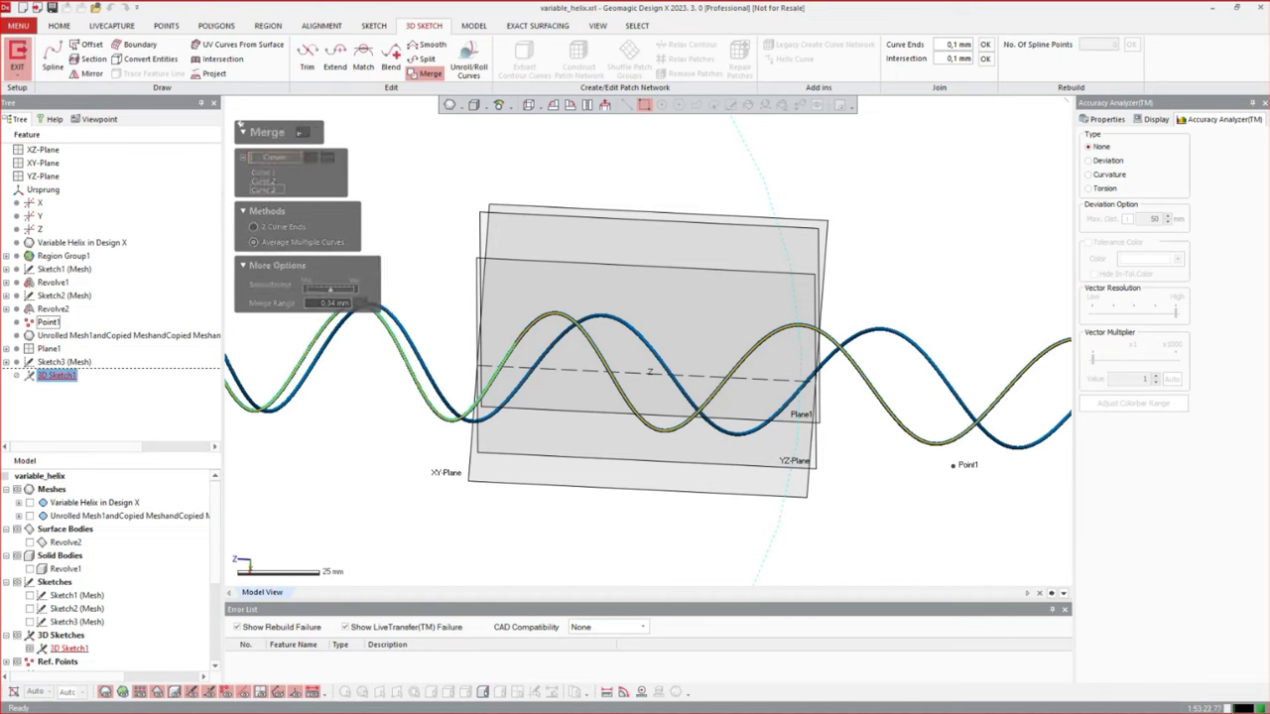
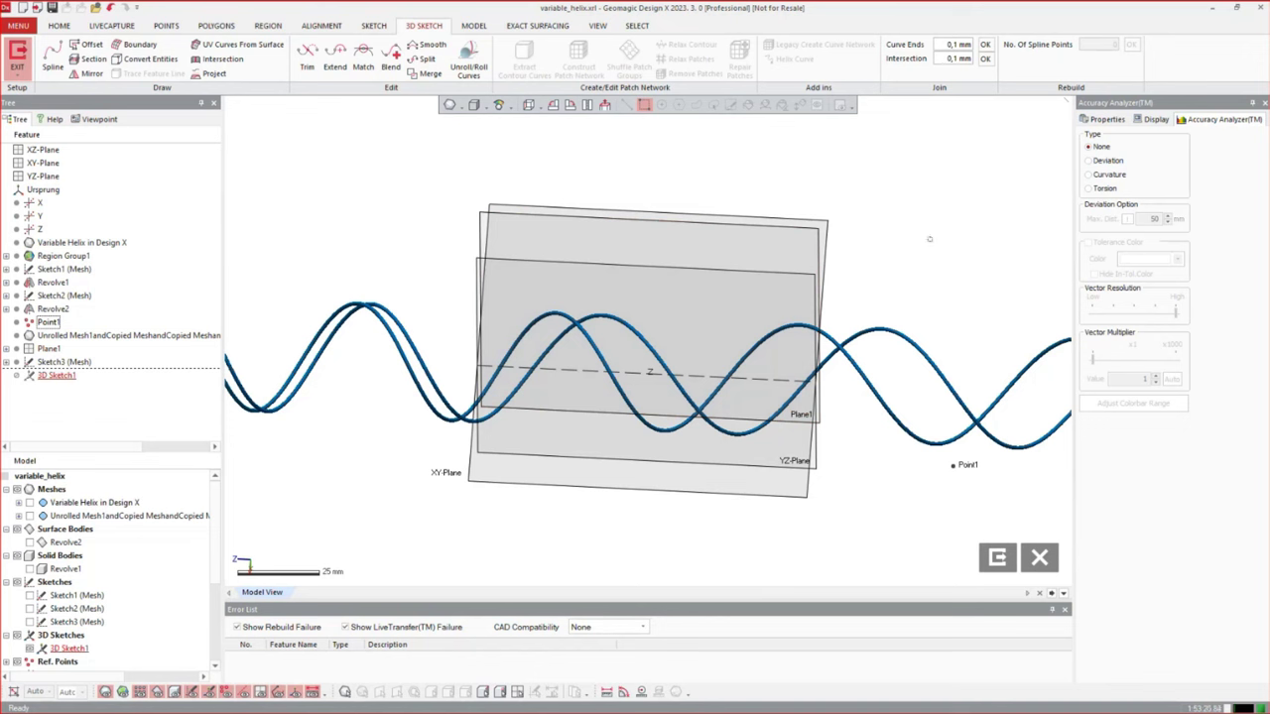
Rebuild both merged helix curves with 250 spline points and finish the 3D sketch
drag(935, 244, 831, 486)
click(1091, 45)
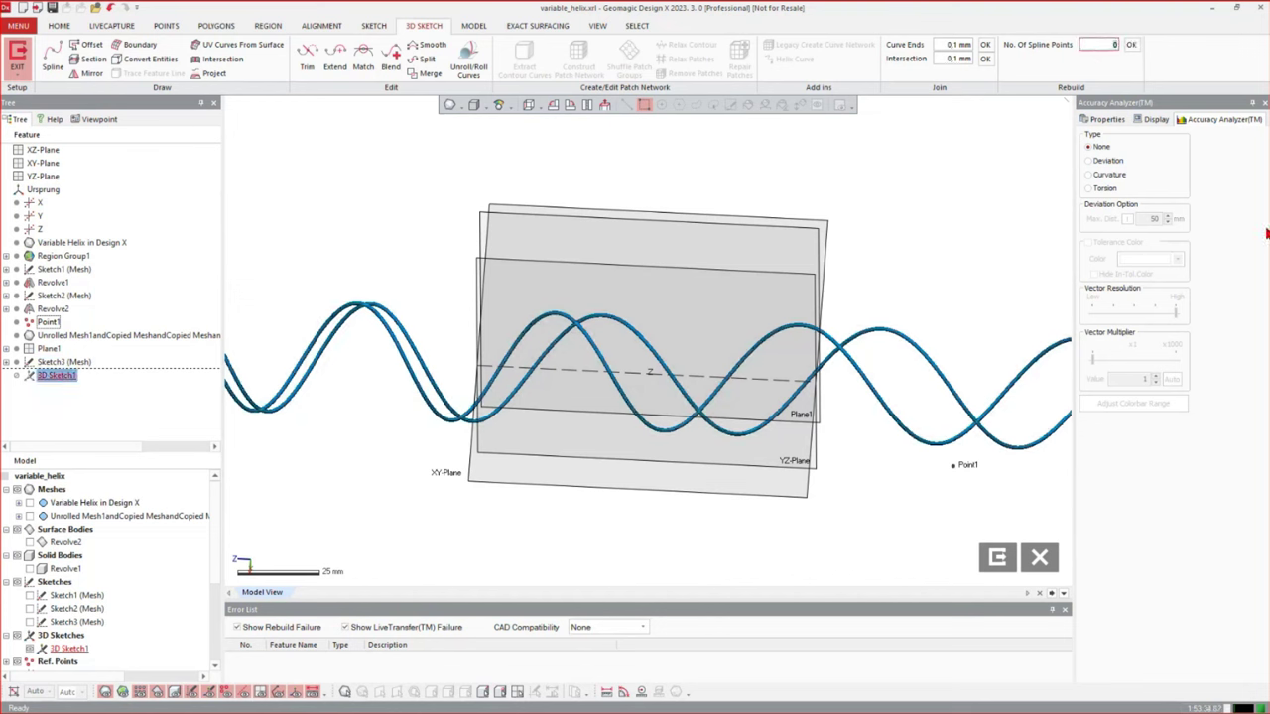
text(25)
key(Return)
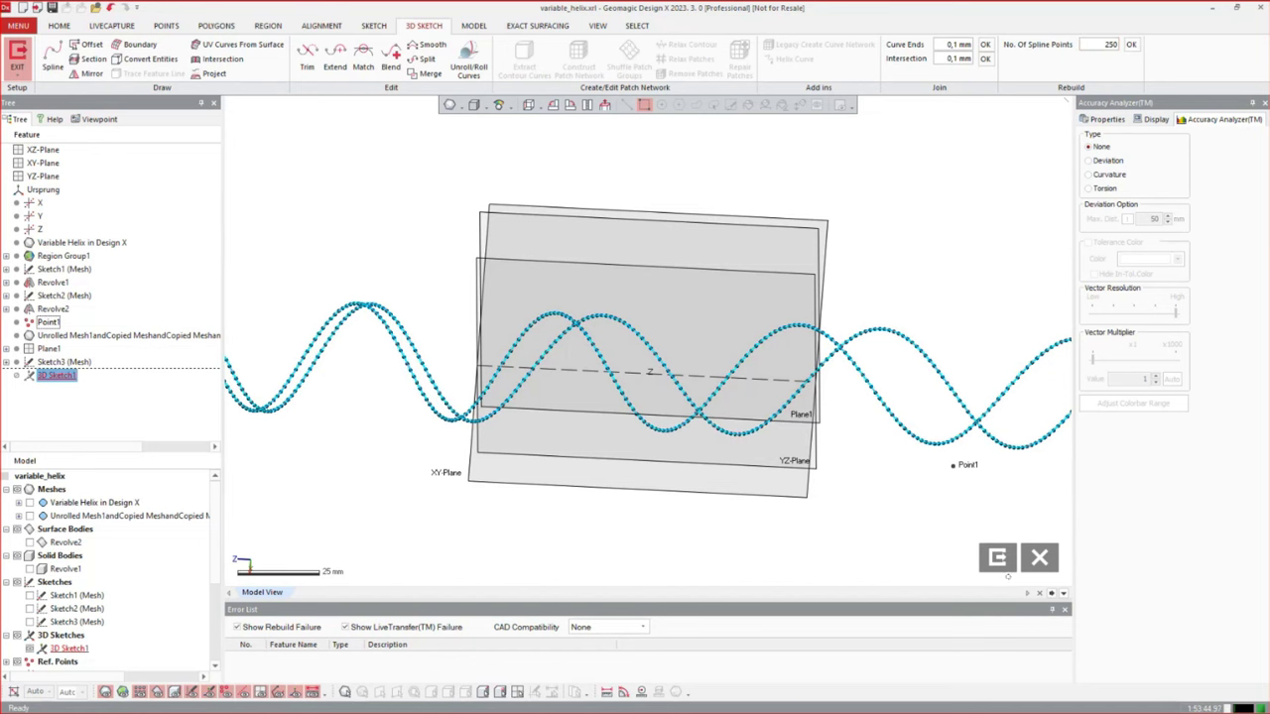
click(997, 557)
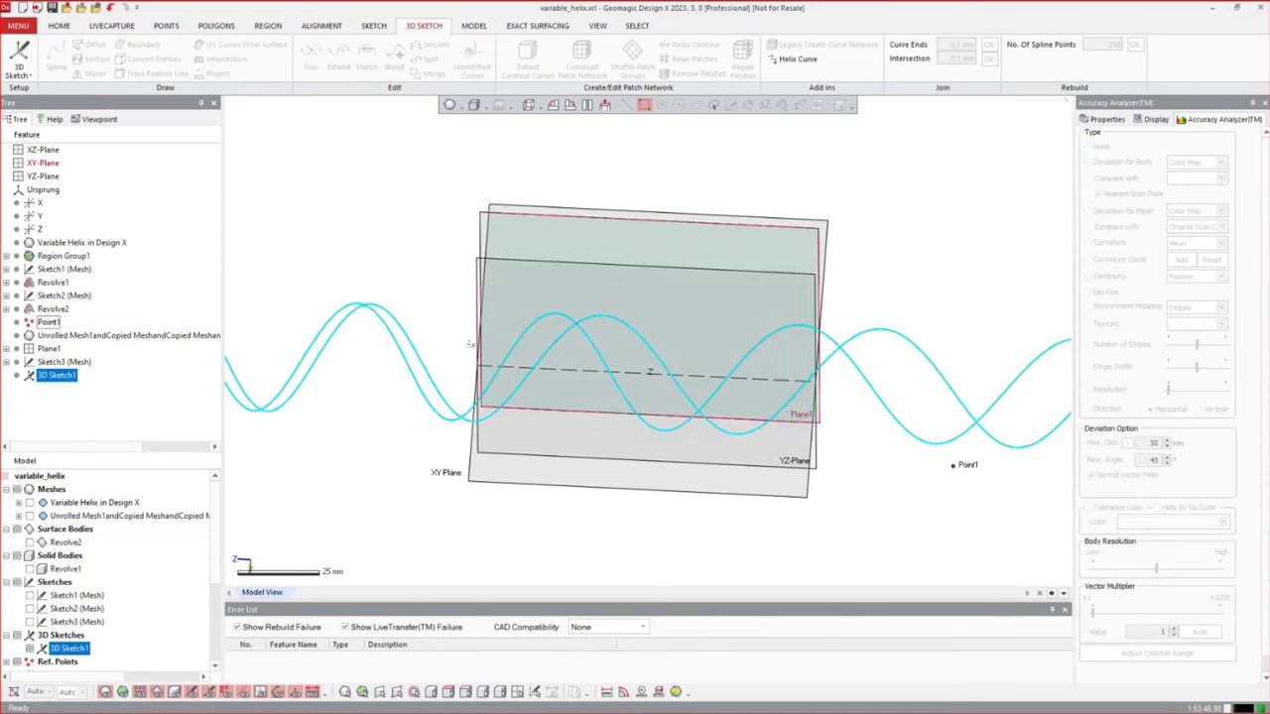
Show the Variable Helix in Design X mesh together with the rolled curves, and hide Plane1
scroll(707, 438, down, 4)
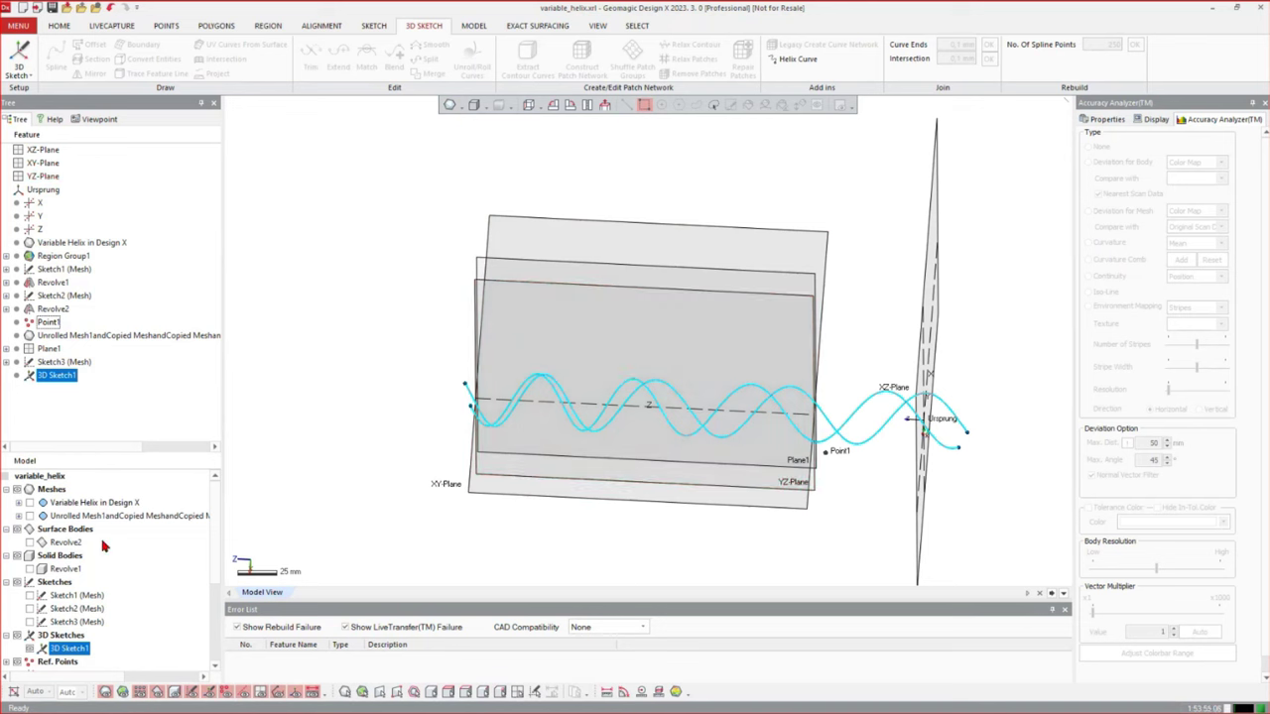
click(31, 542)
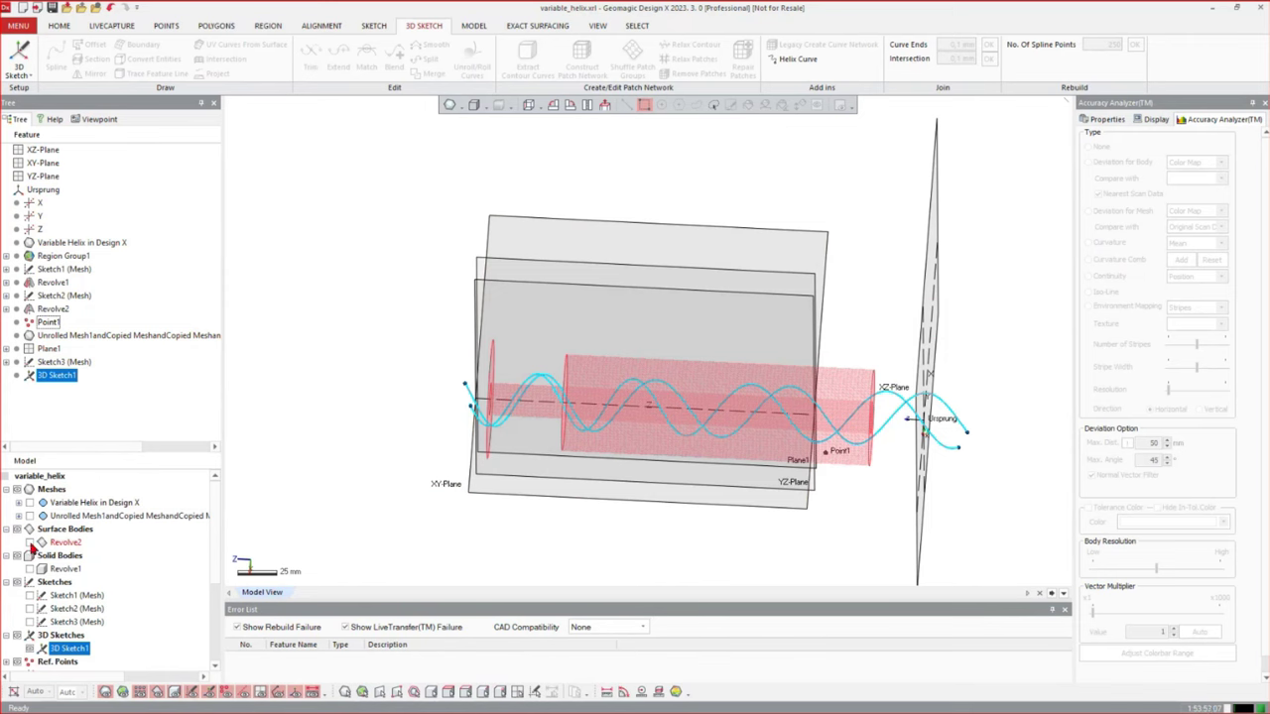
click(31, 503)
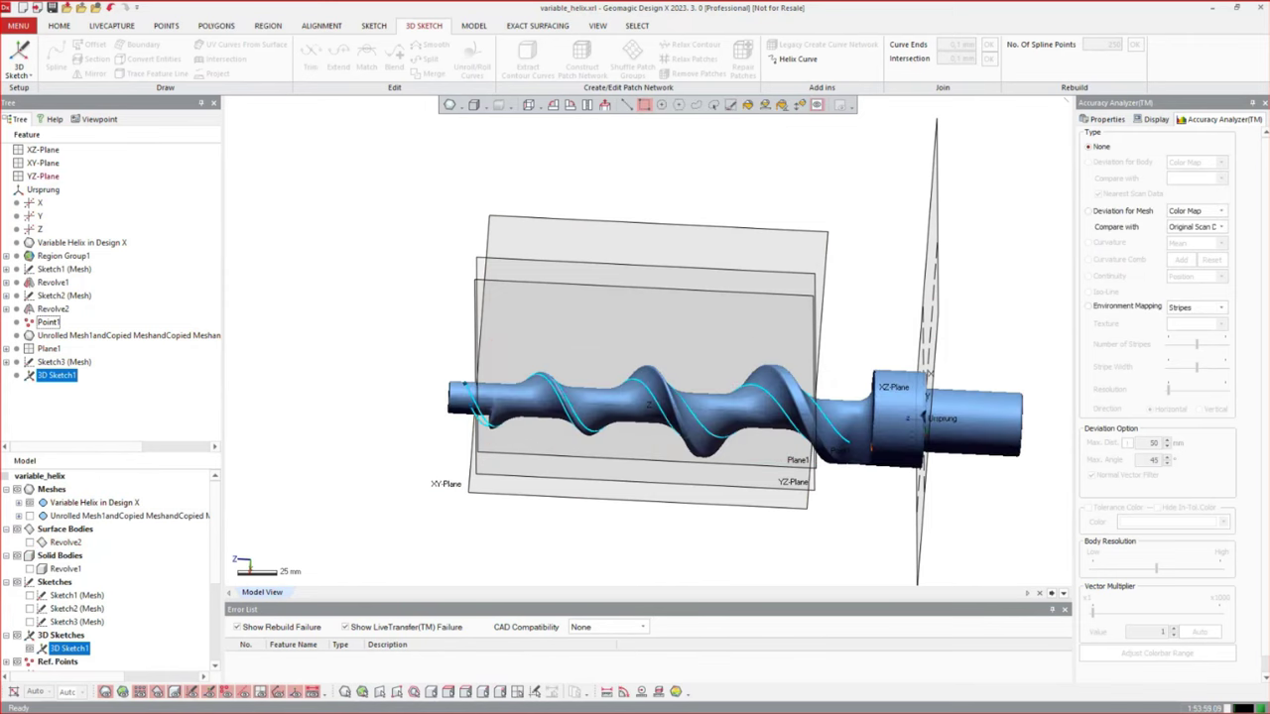
mouse_move(727, 426)
right_down()
mouse_move(701, 274)
mouse_move(707, 333)
mouse_move(641, 211)
mouse_move(645, 420)
mouse_move(748, 395)
right_up()
right_drag(540, 389, 695, 466)
scroll(70, 640, down, 4)
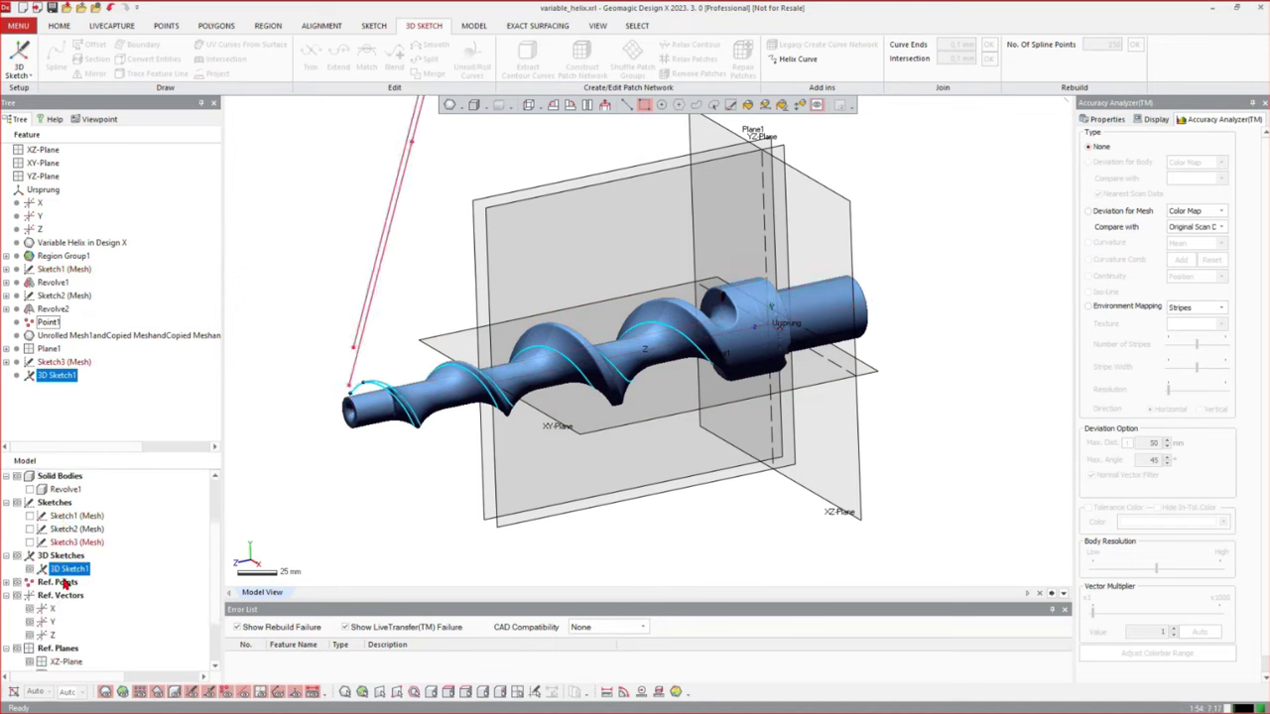
click(31, 636)
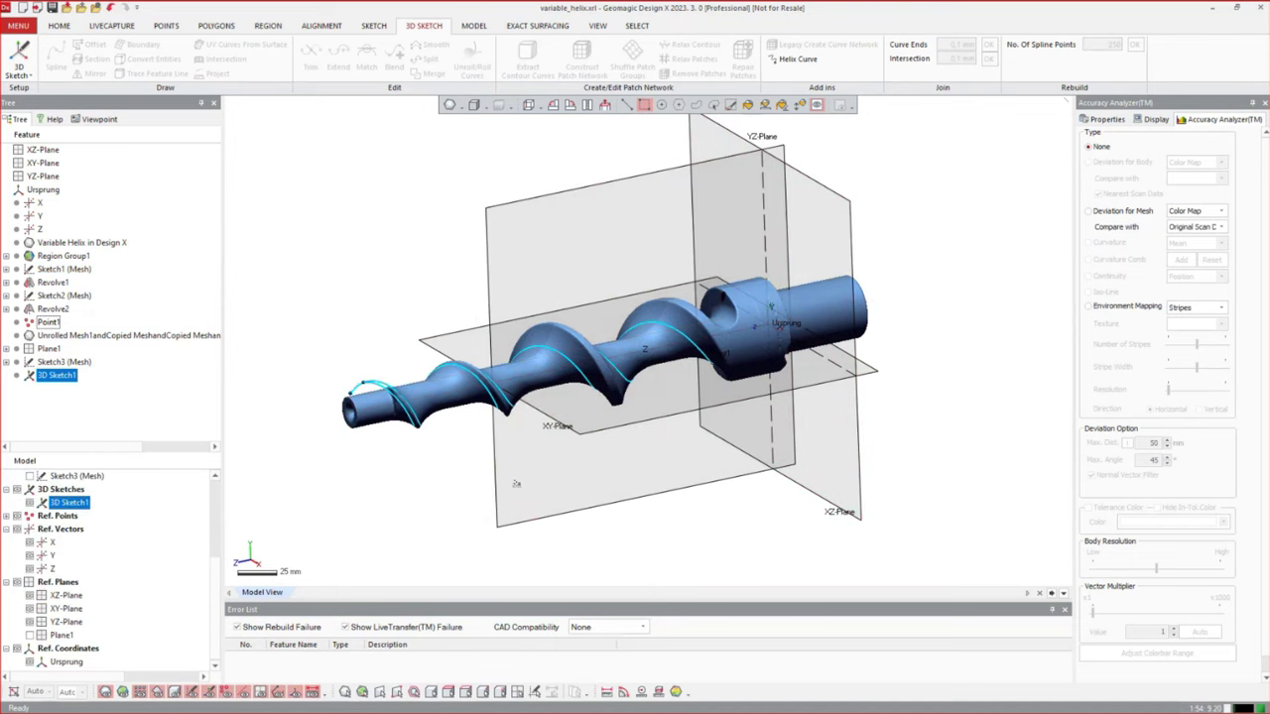
Start a planar mesh sketch on the YZ-Plane at 0 mm offset from Variable Helix in Design X, and hide that mesh
right_drag(821, 385, 780, 405)
right_drag(691, 375, 684, 330)
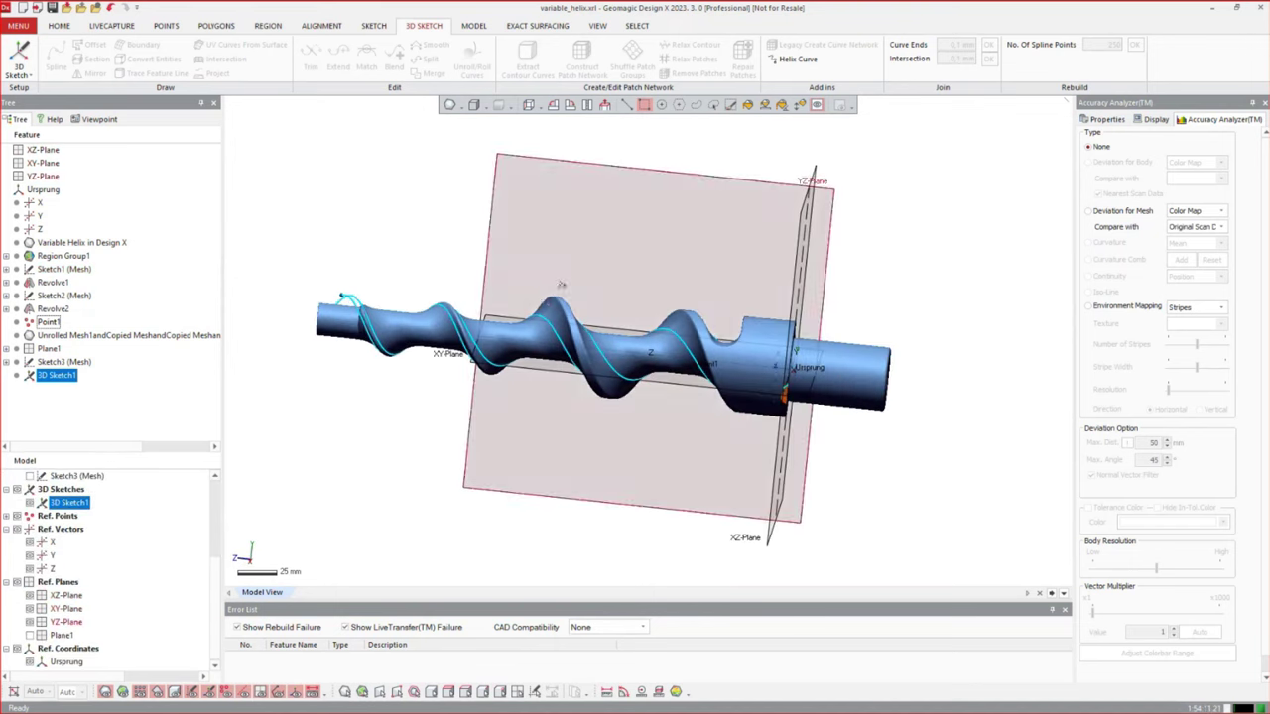
right_drag(543, 284, 632, 310)
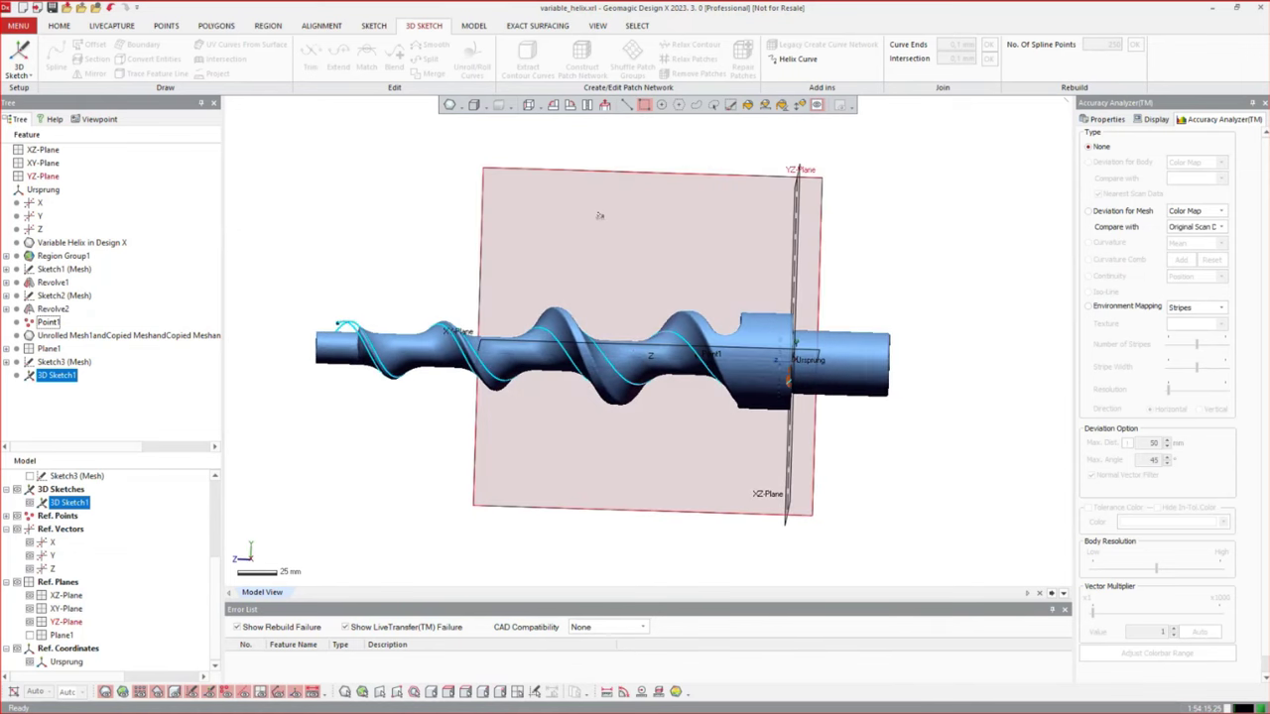
key(Escape)
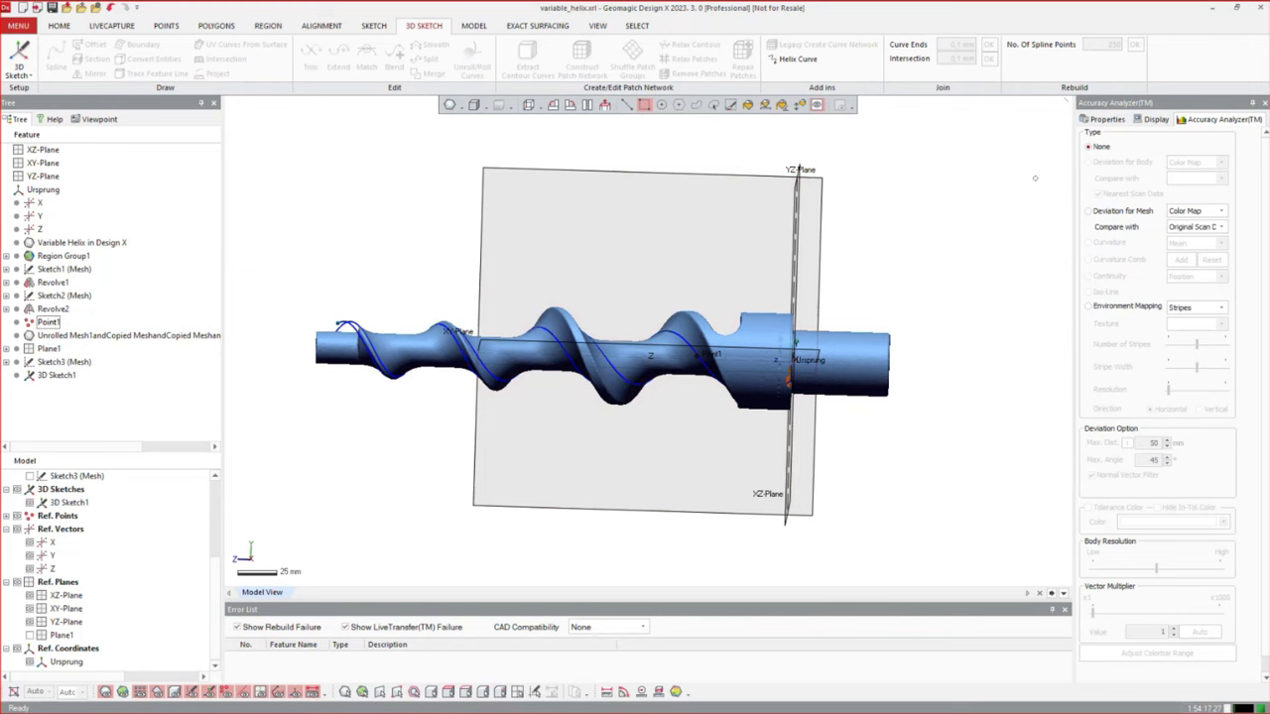
click(550, 261)
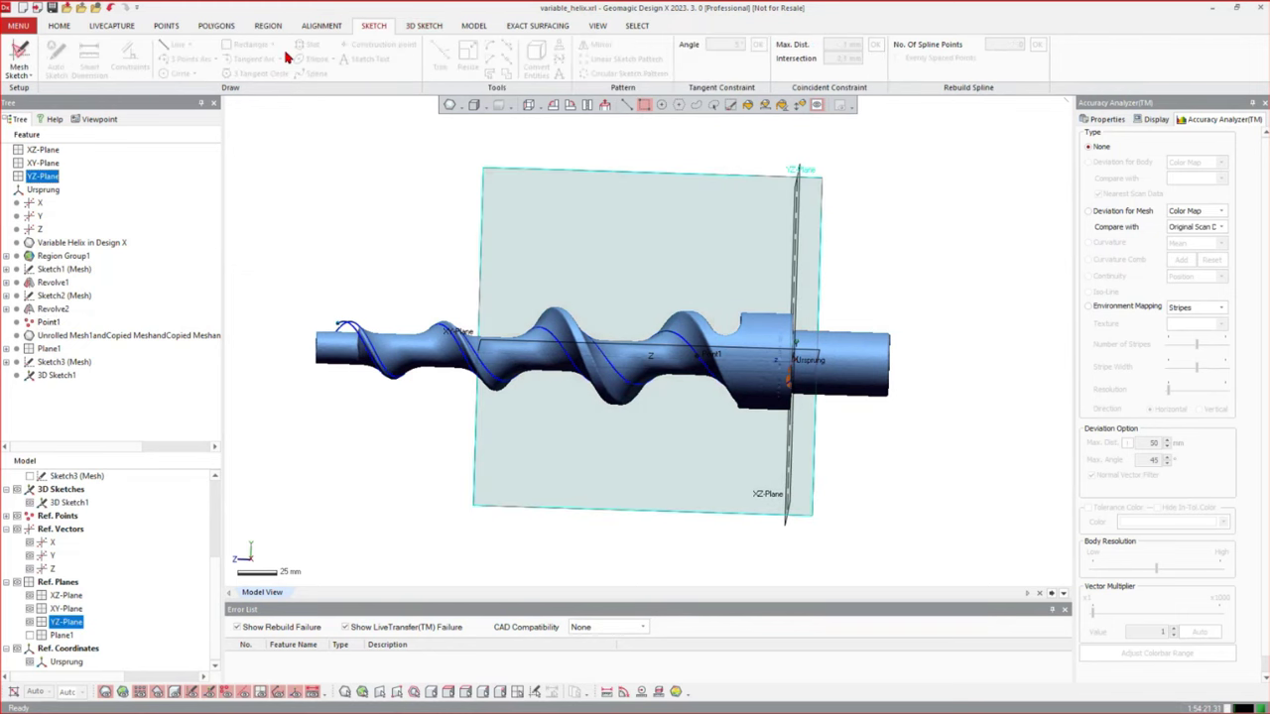
click(377, 27)
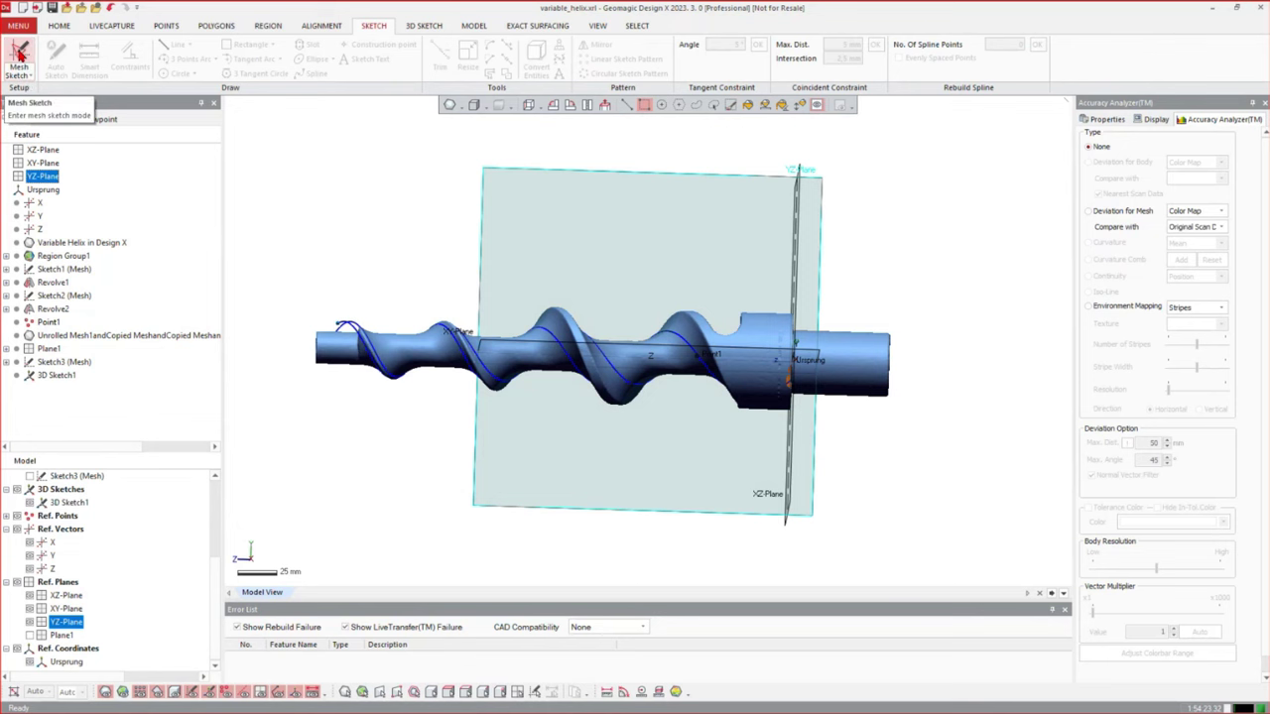
click(19, 55)
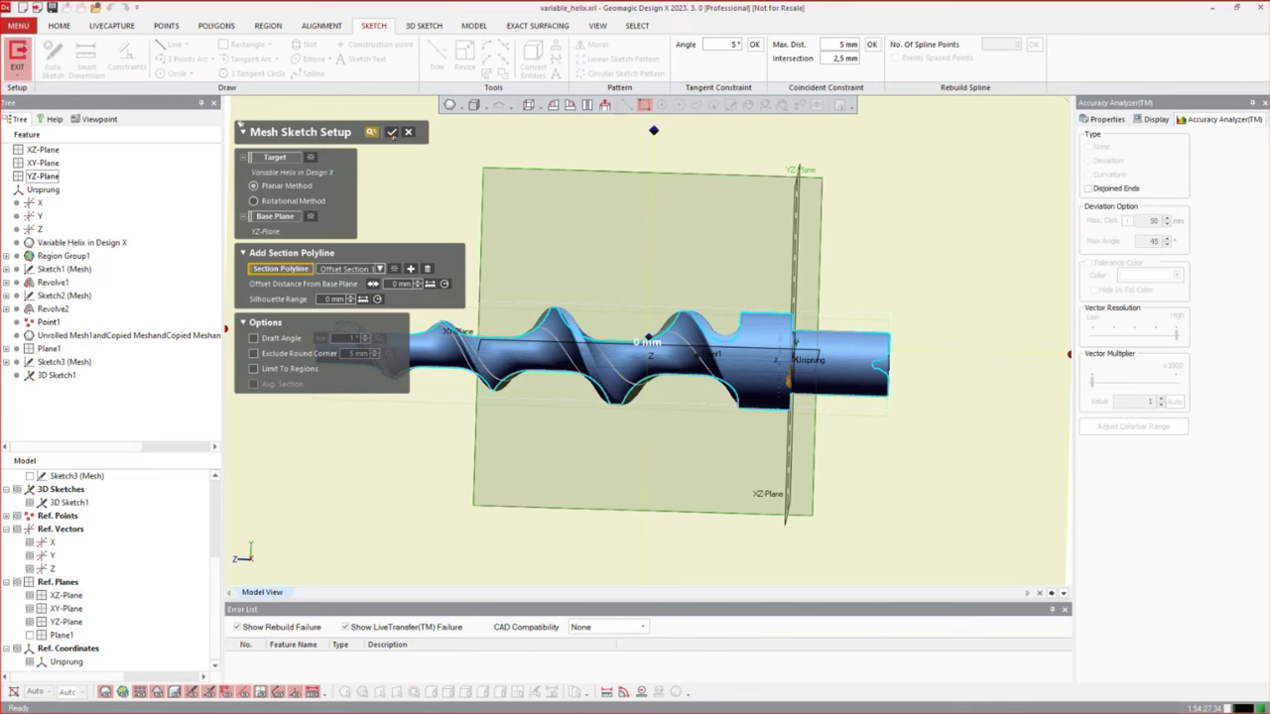
click(392, 132)
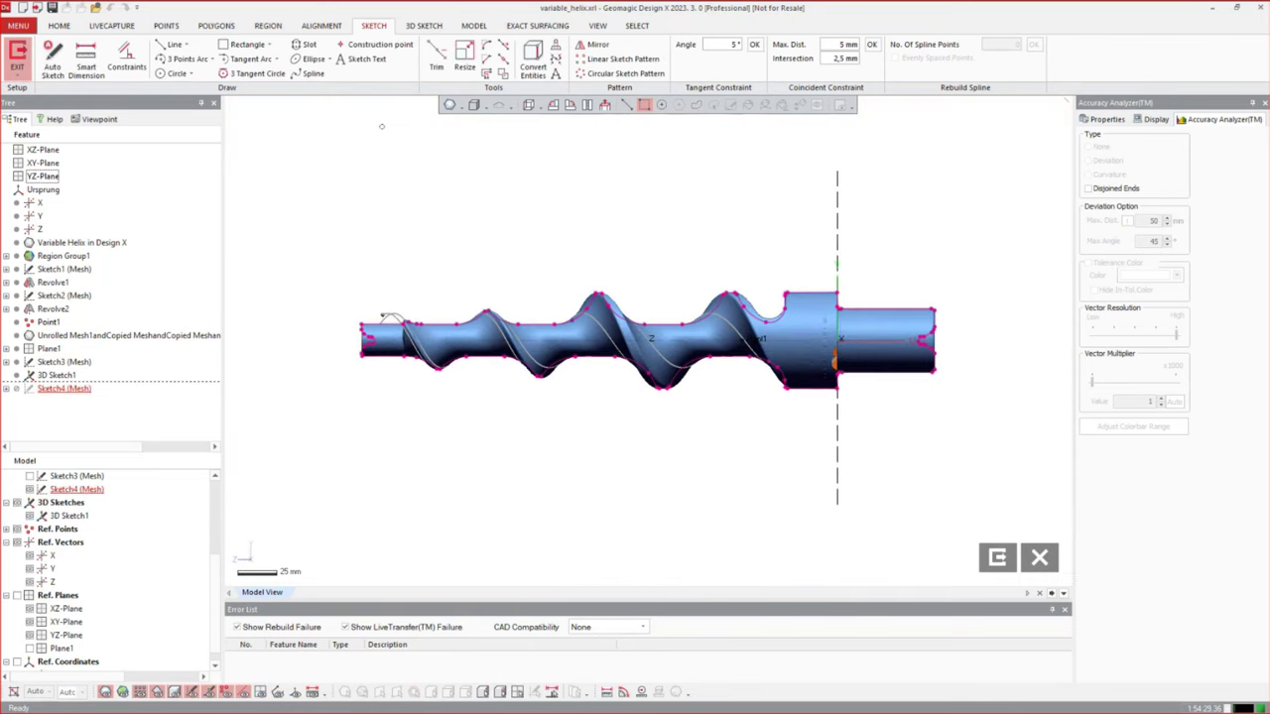
scroll(37, 506, up, 5)
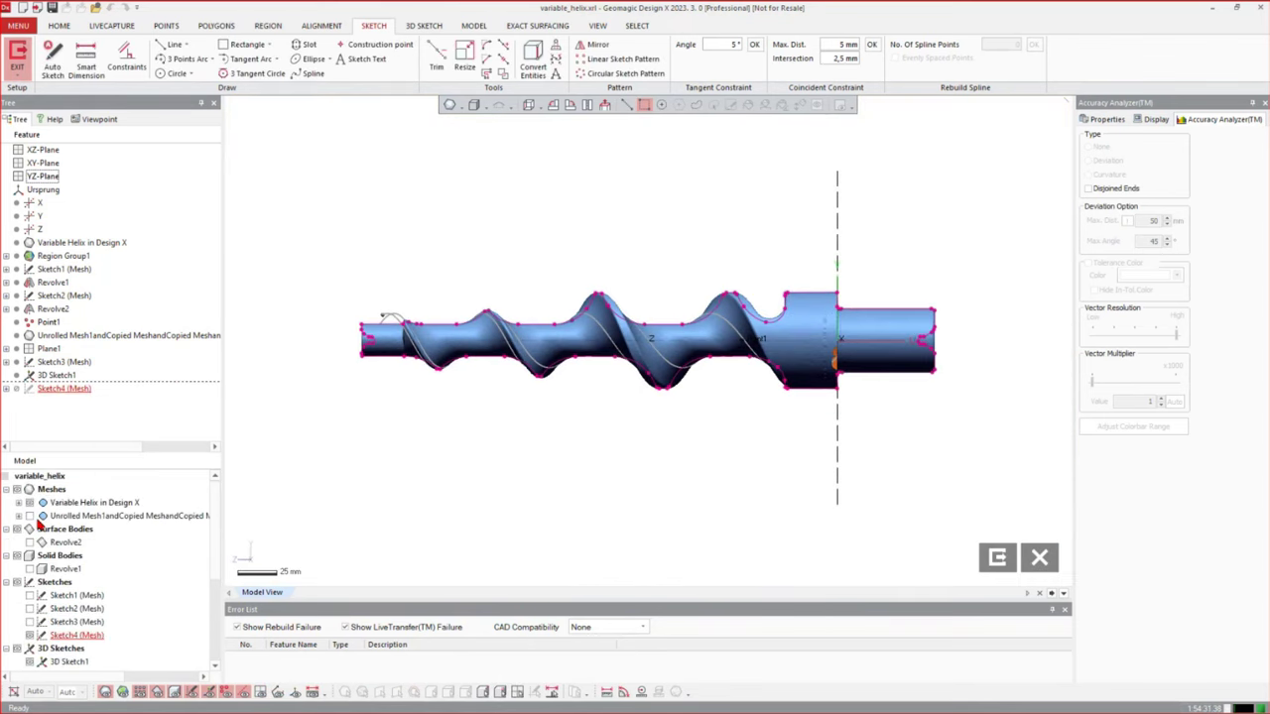
click(30, 503)
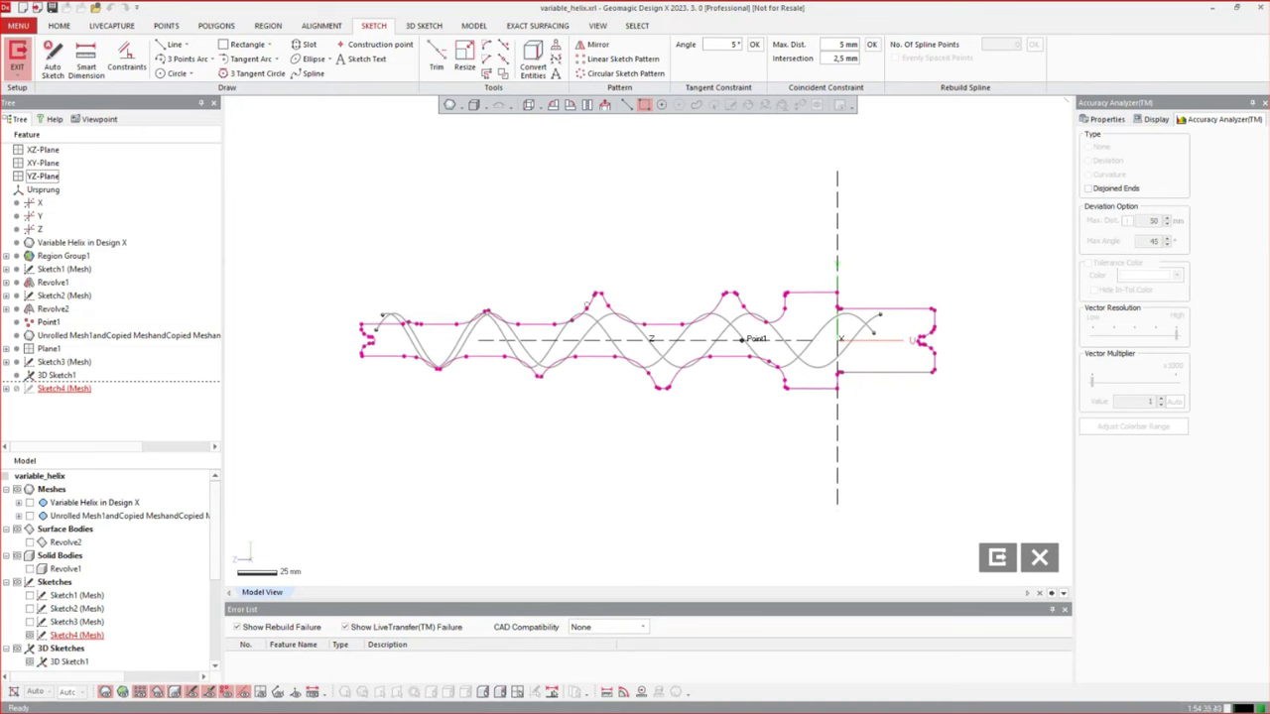
Fit a 3 Points Arc to each flank of the downward-pointing thread tooth near mid-length, the second with a radius of about 32 mm
scroll(604, 307, up, 5)
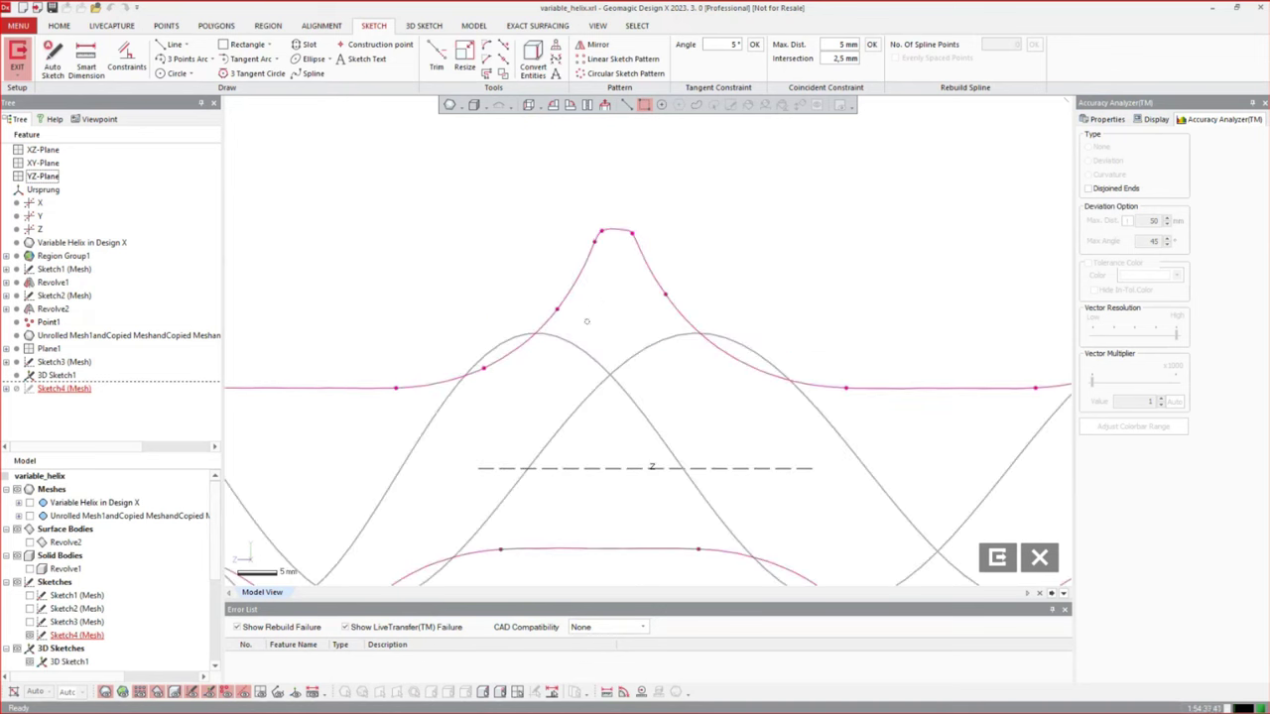
scroll(901, 380, down, 5)
scroll(713, 405, up, 5)
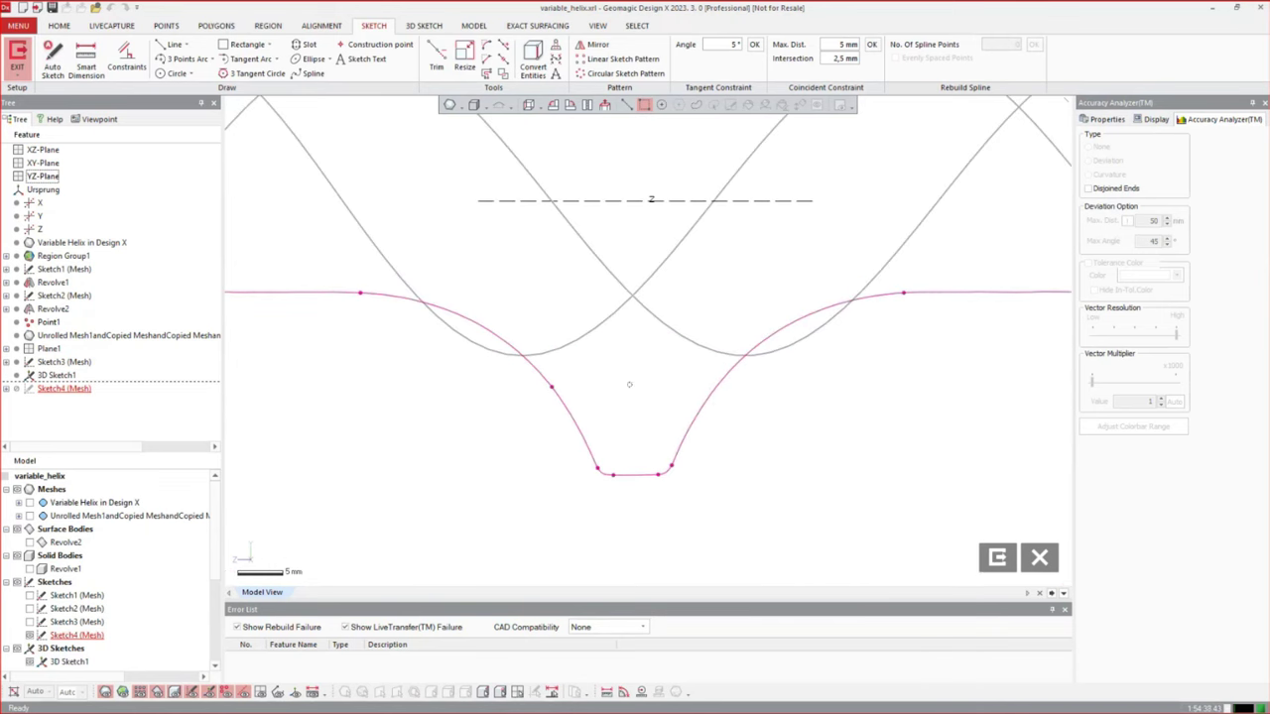
click(528, 171)
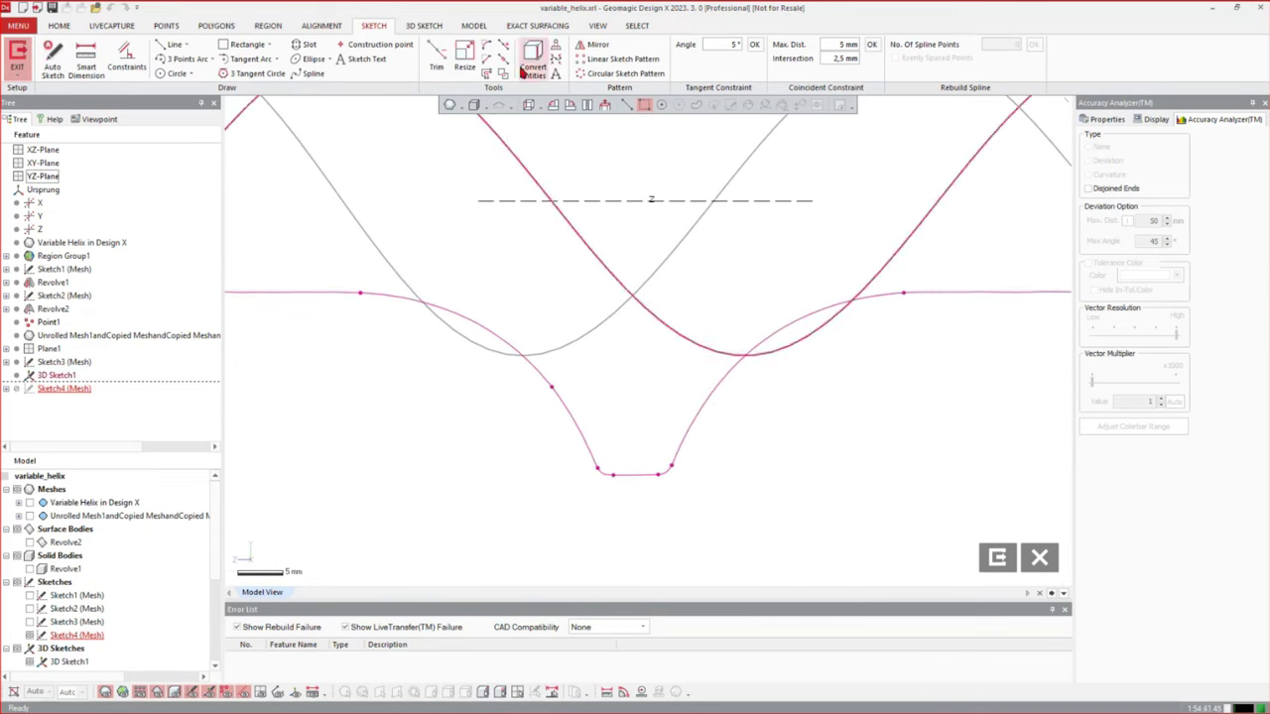
click(181, 58)
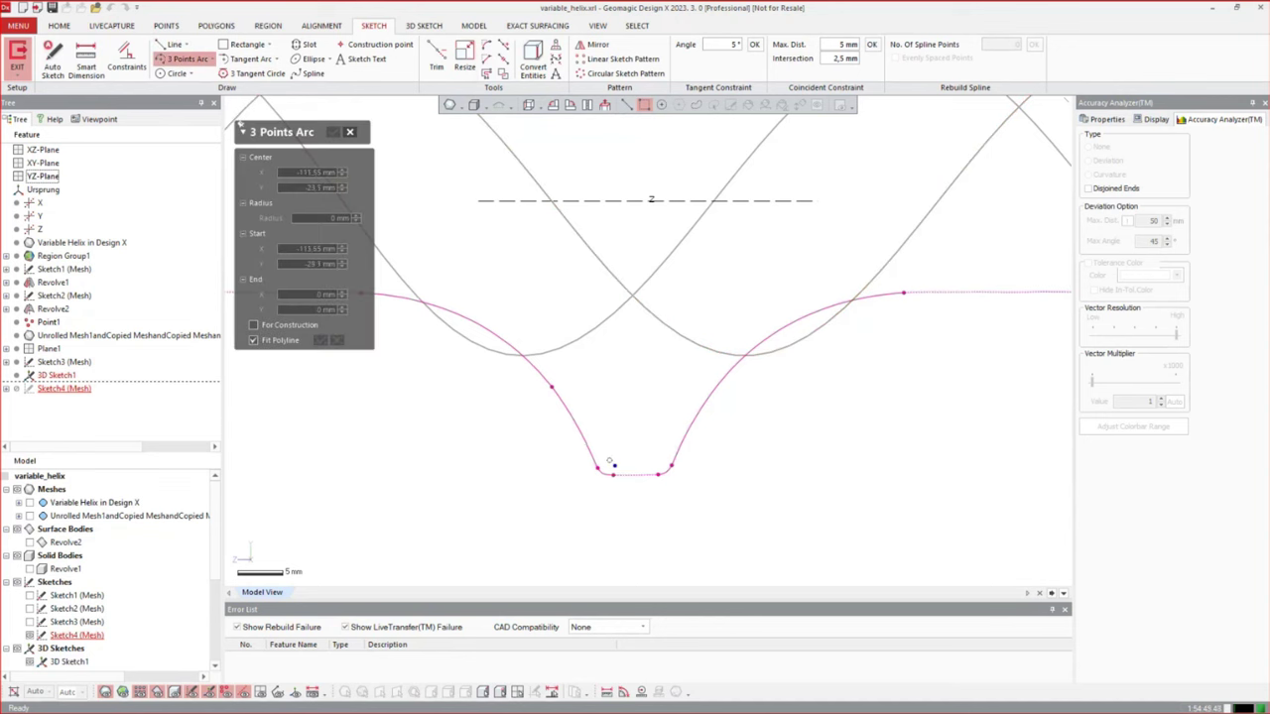
drag(614, 465, 360, 348)
key(Return)
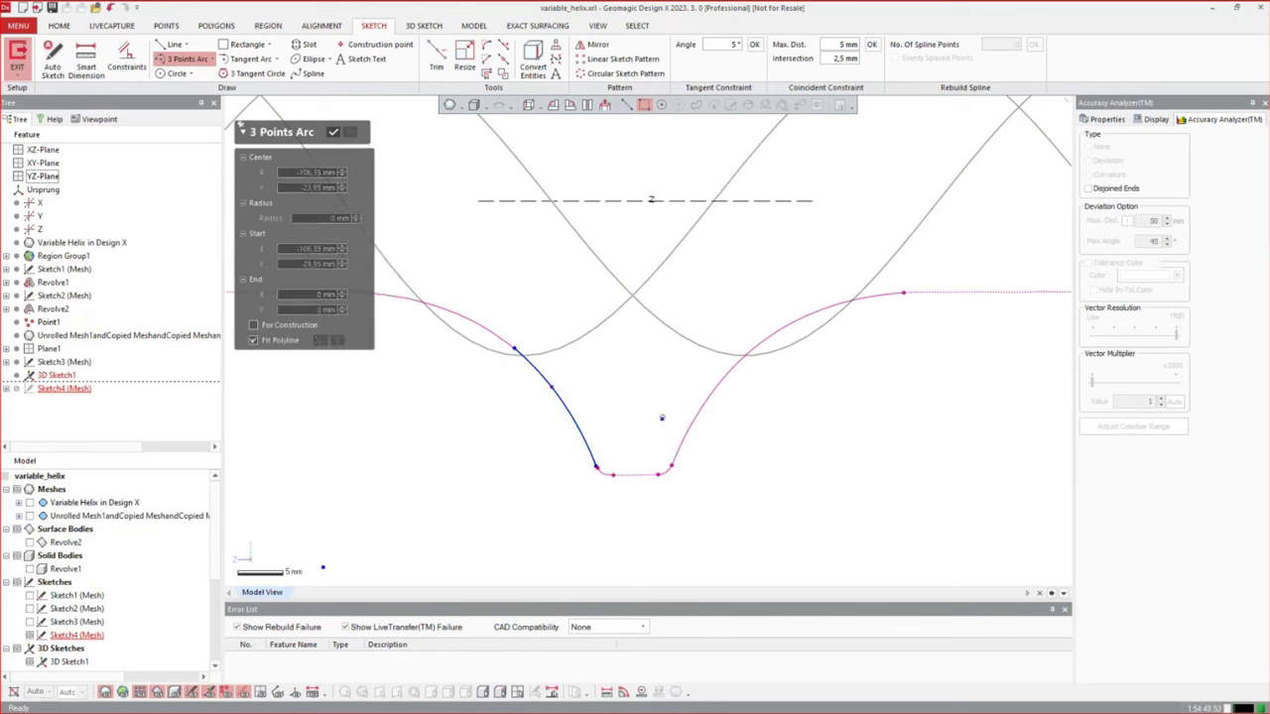
drag(653, 459, 871, 350)
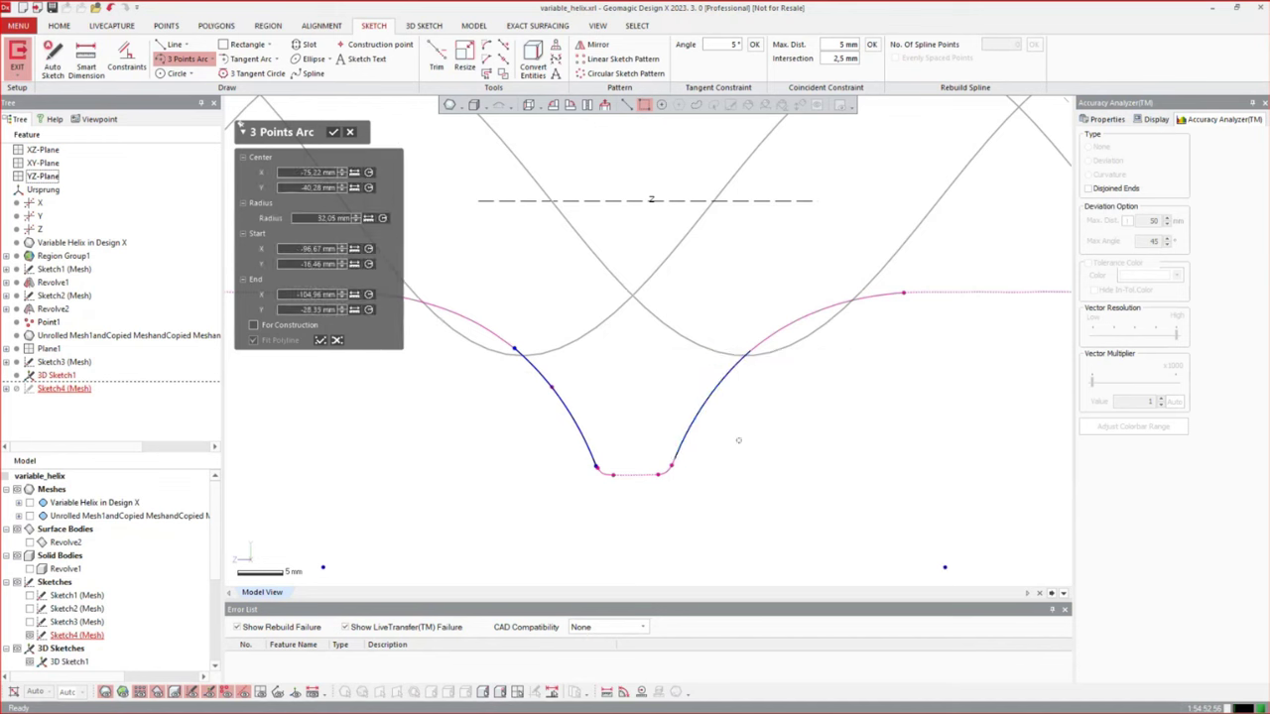
key(Return)
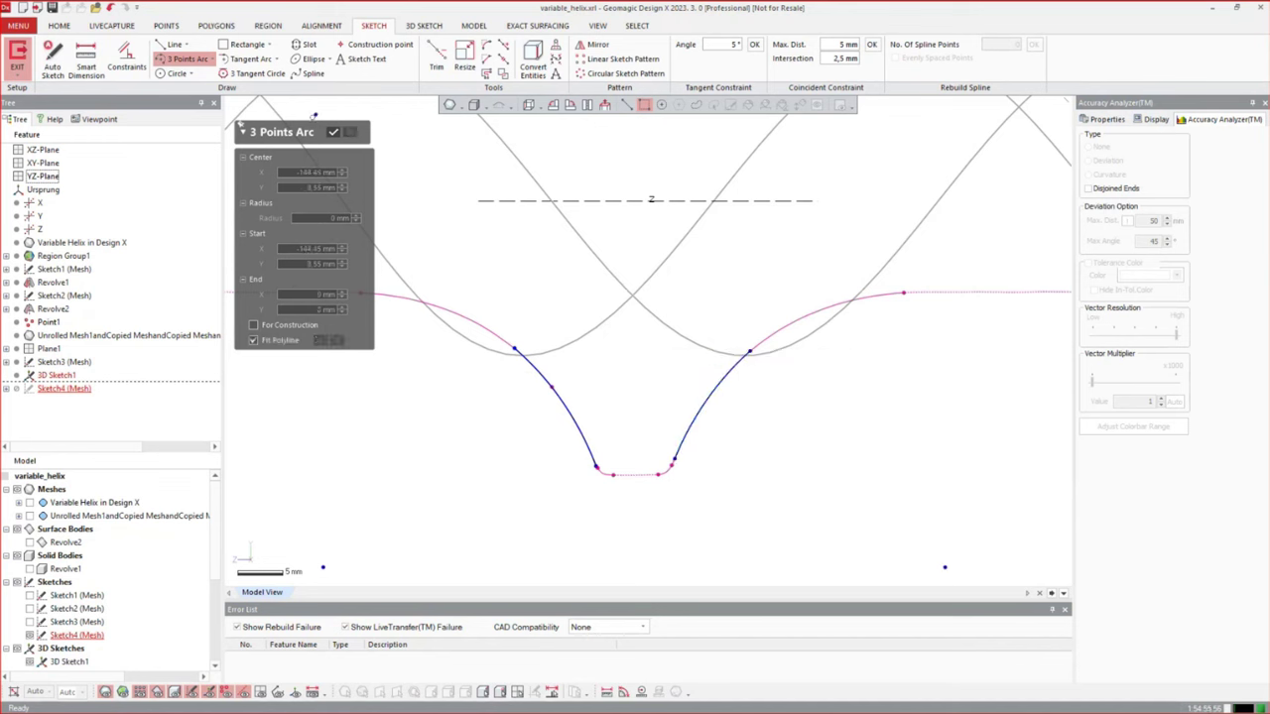
click(334, 131)
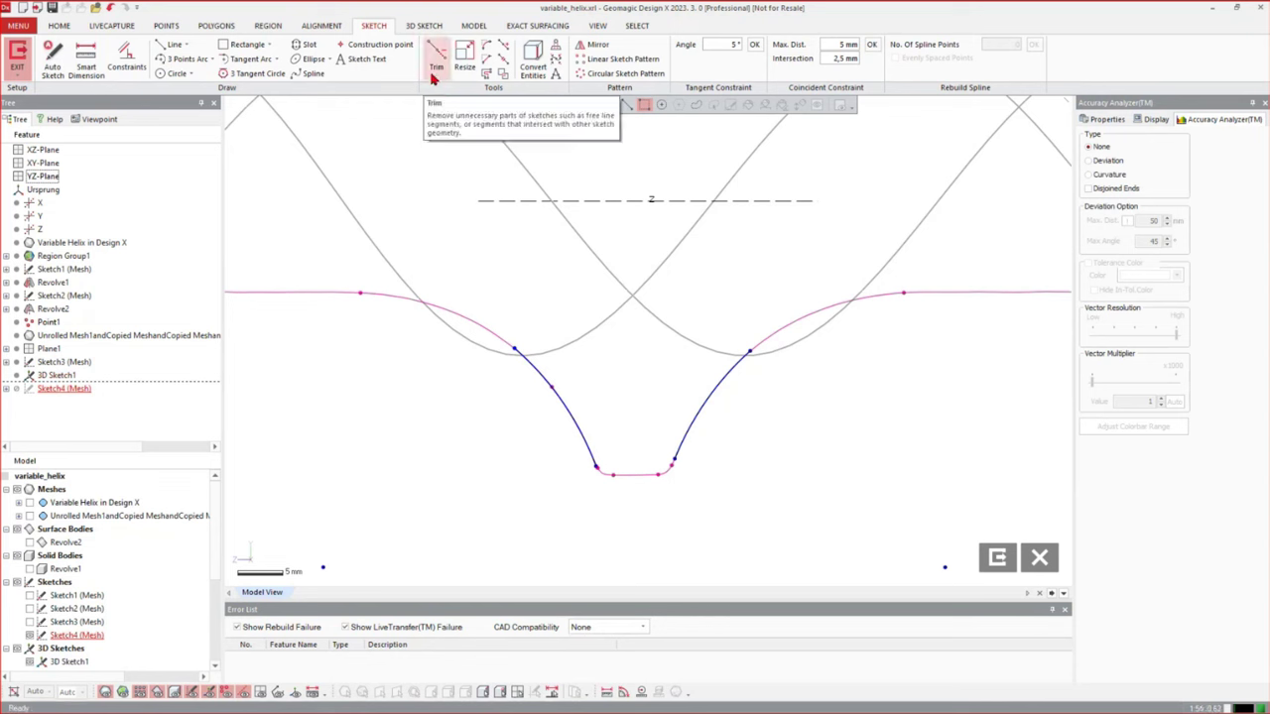
Extend both flank arcs with Resize, past the tooth tip at one end and out to the root line at the other
click(464, 60)
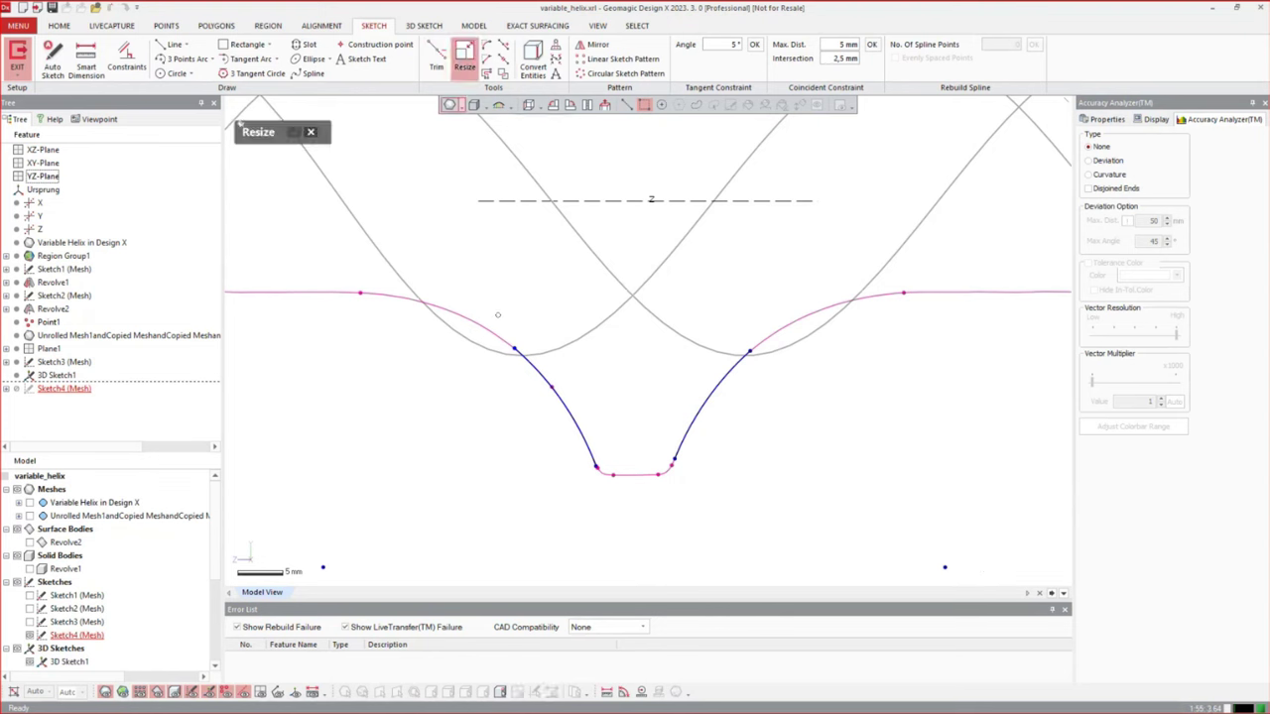
drag(594, 463, 610, 503)
drag(664, 458, 607, 516)
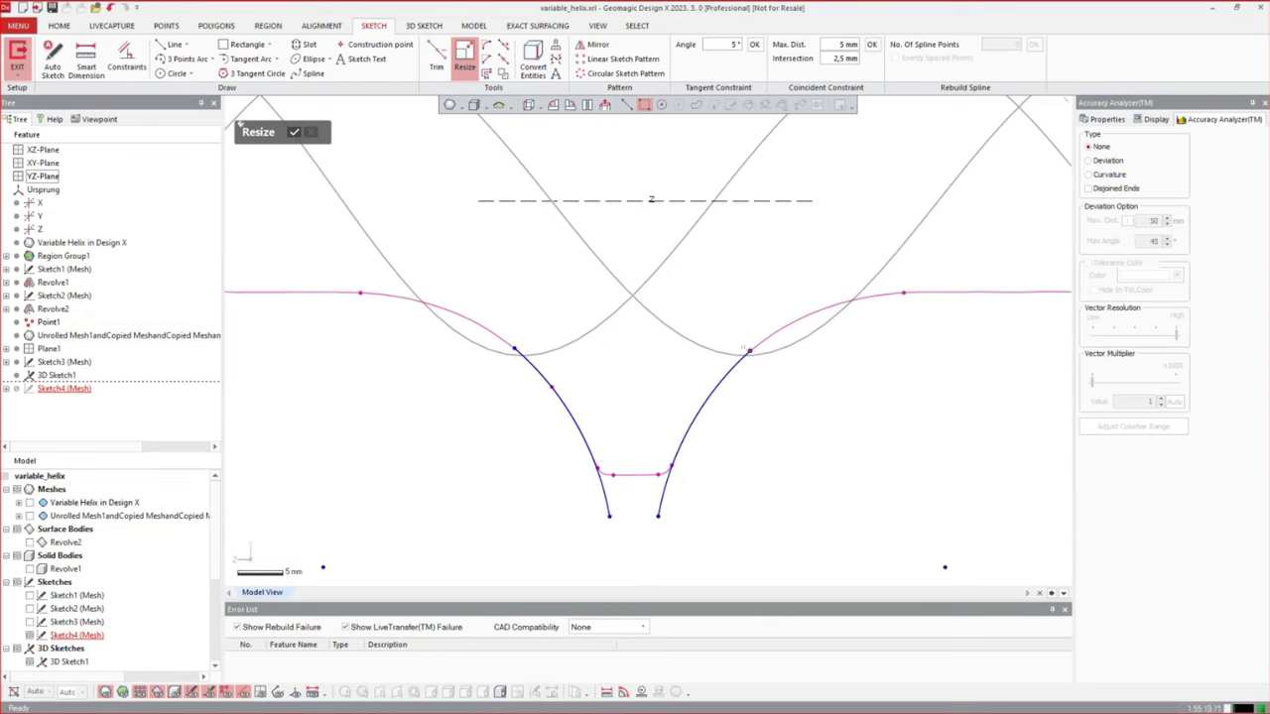
drag(751, 353, 910, 279)
drag(513, 348, 360, 286)
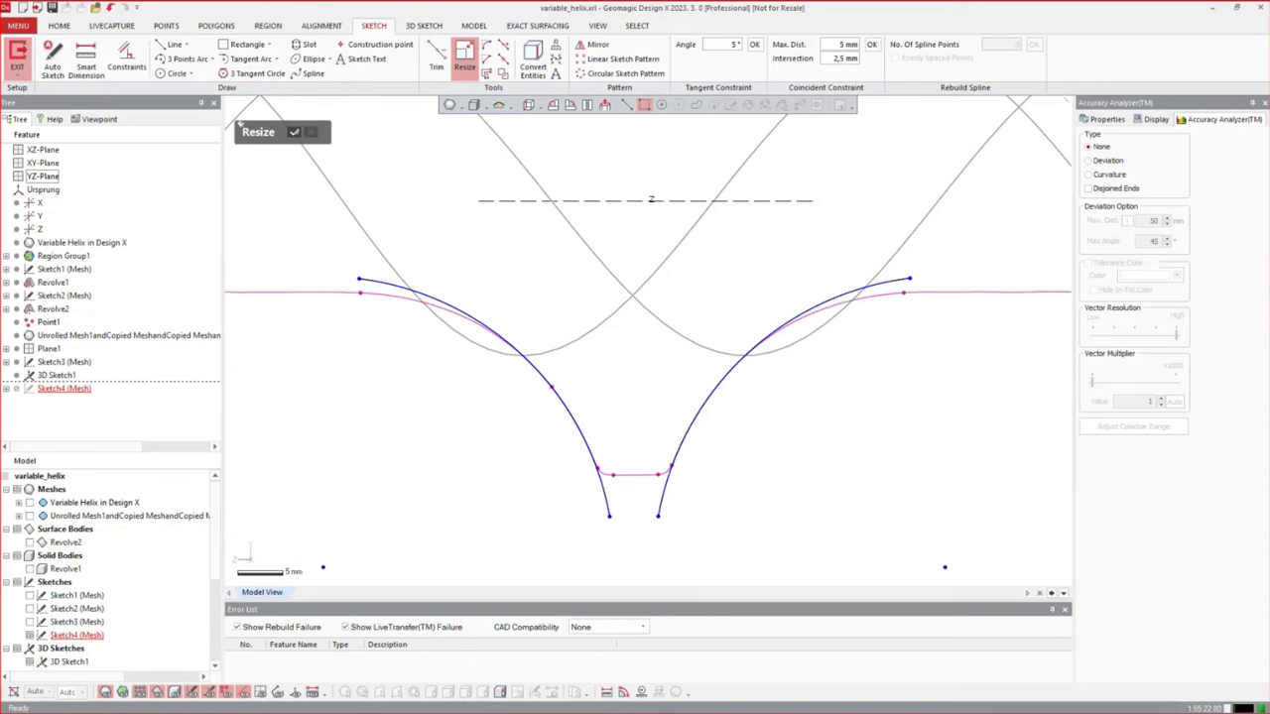
key(Escape)
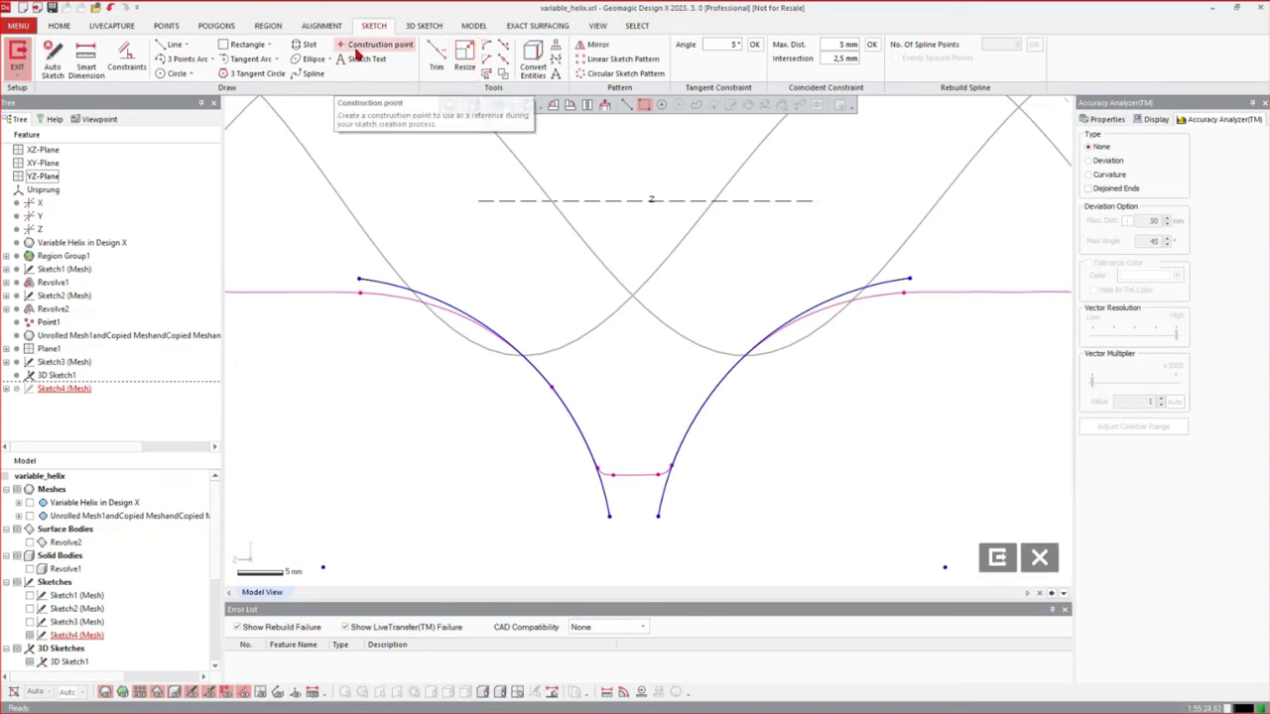
Place a construction point on each flank arc, close to where the arc meets its 3D helix curve
click(359, 47)
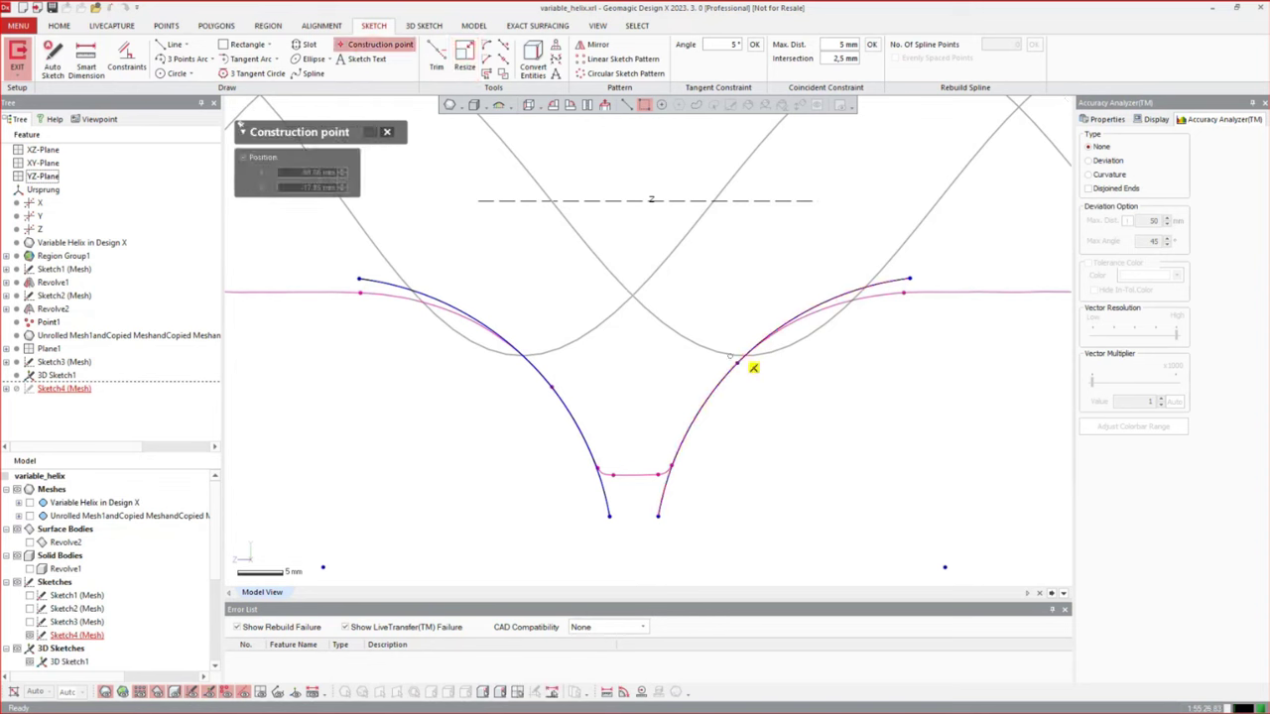
click(742, 353)
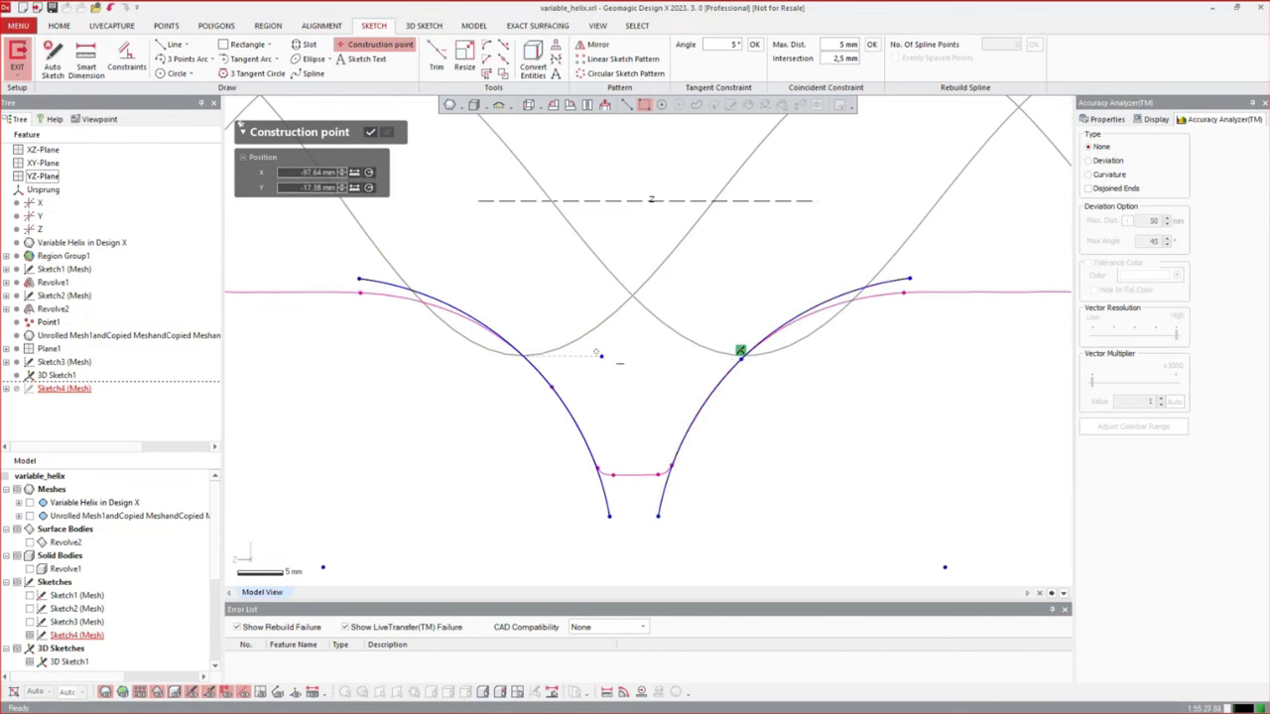
right_click(601, 356)
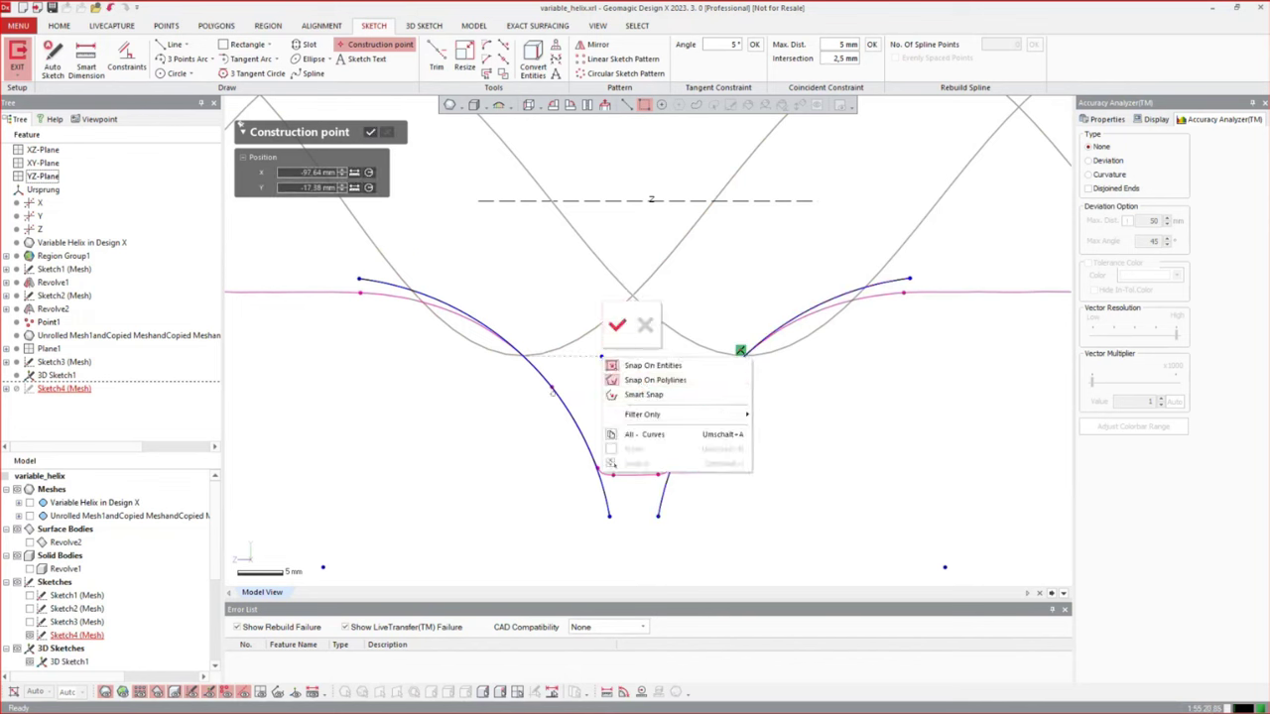
click(576, 372)
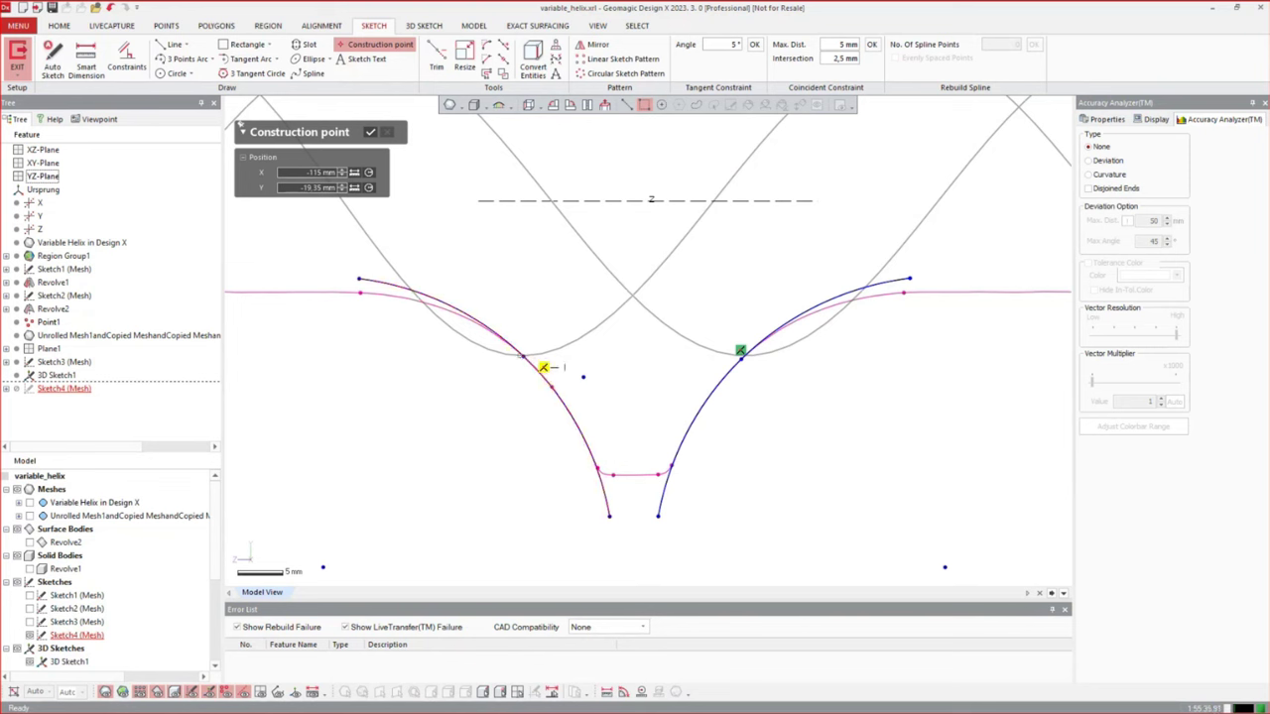
click(523, 348)
click(370, 131)
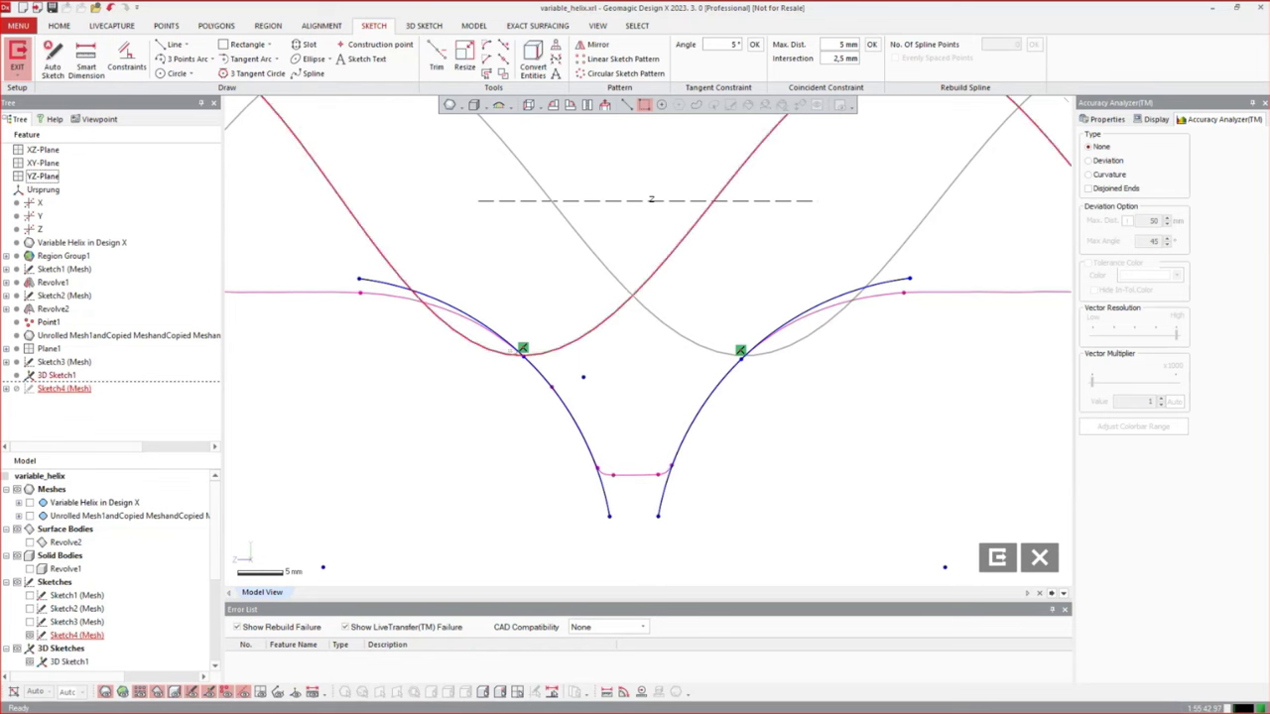
Apply a Pierce constraint between each flank arc's construction point and the 3D helix curve passing beside it
click(523, 355)
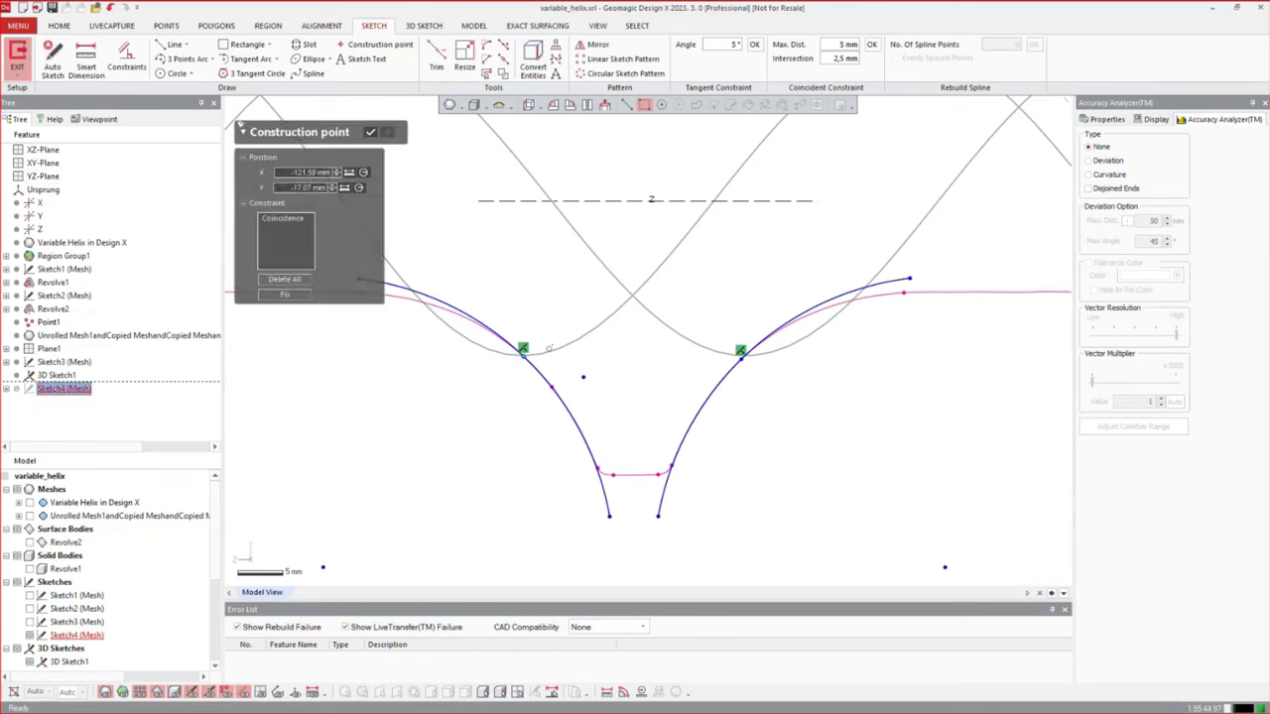
shift+double_click(550, 351)
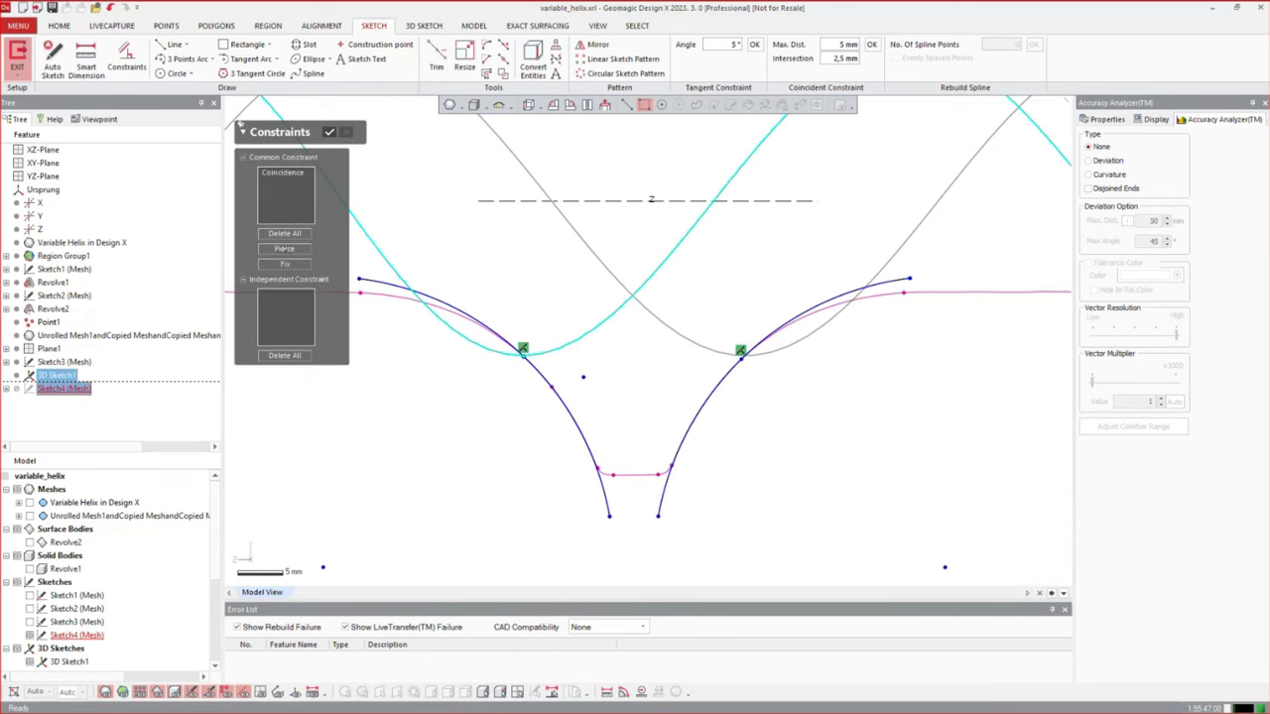
click(285, 249)
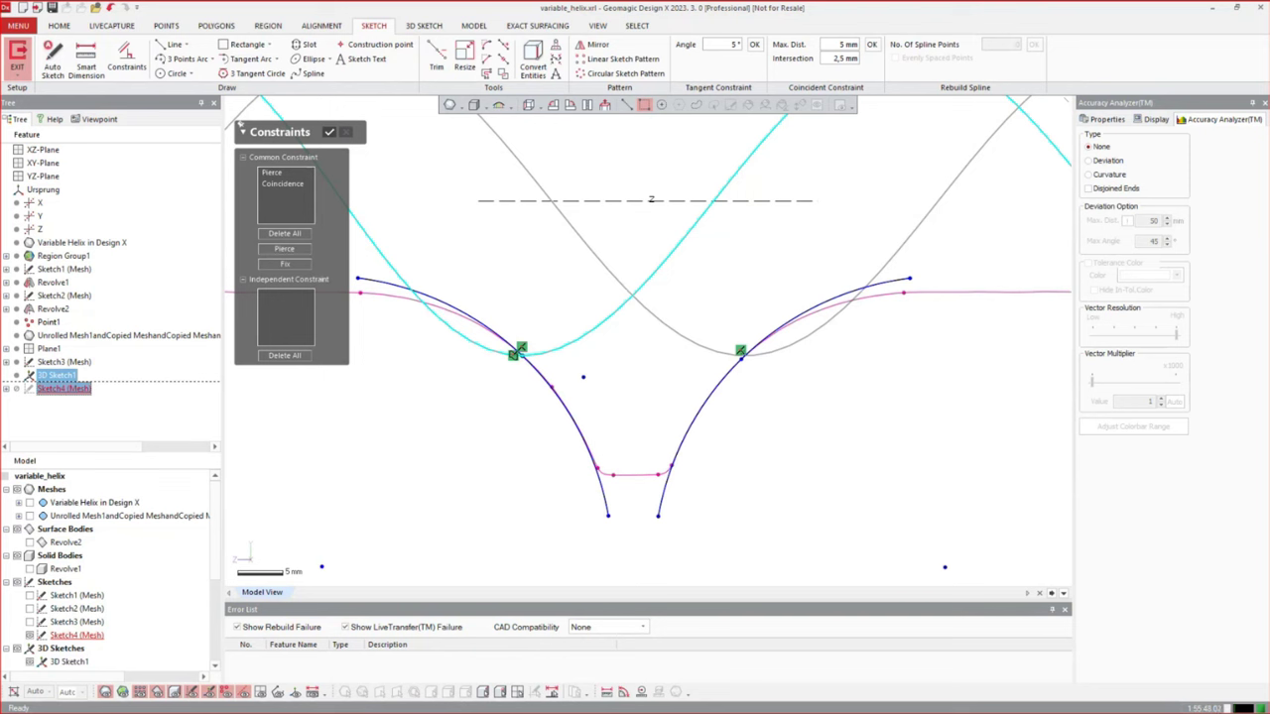
click(741, 358)
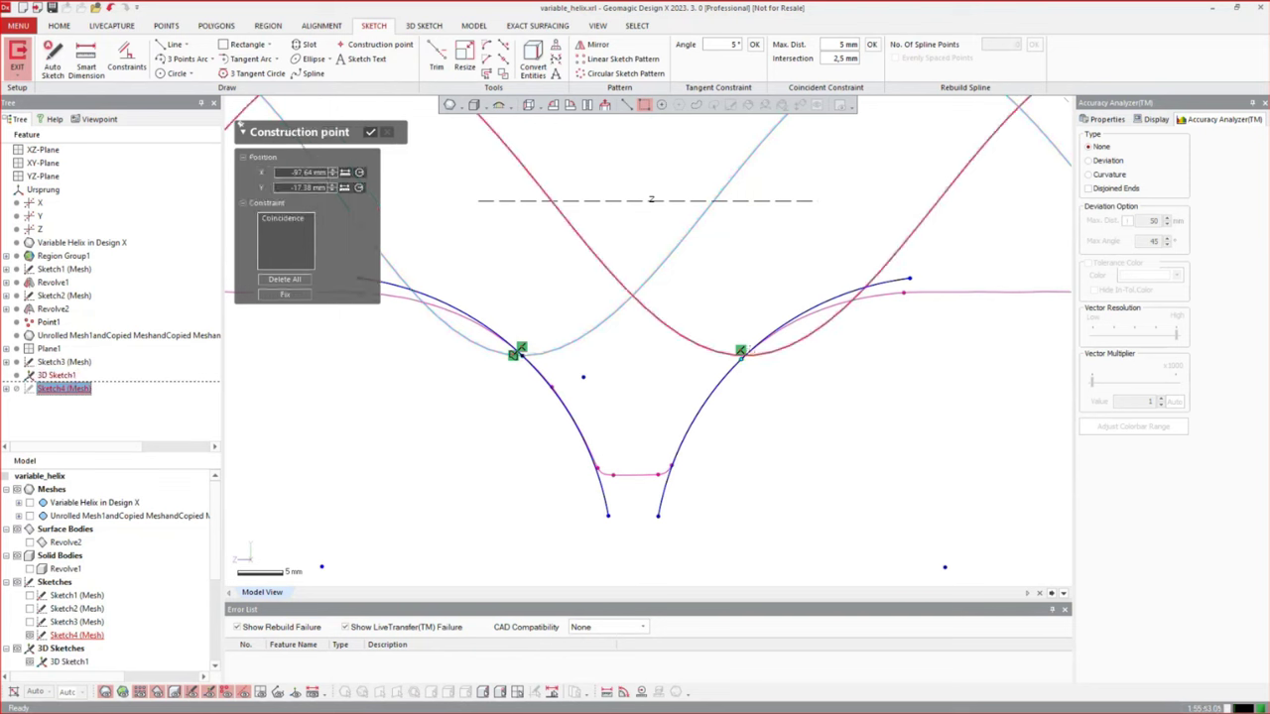
shift+click(685, 335)
click(284, 248)
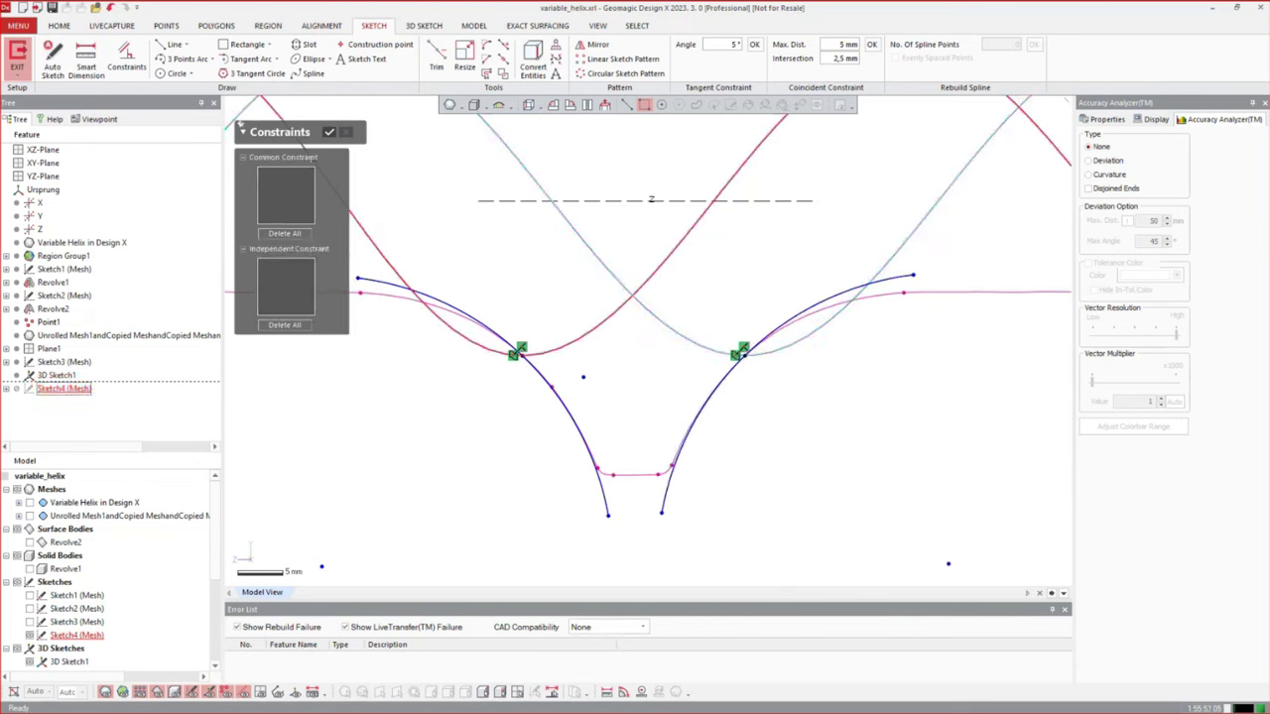
click(328, 131)
Adjust the tip-side endpoints of both flank arcs so the arcs follow the mesh section polyline
scroll(608, 494, up, 3)
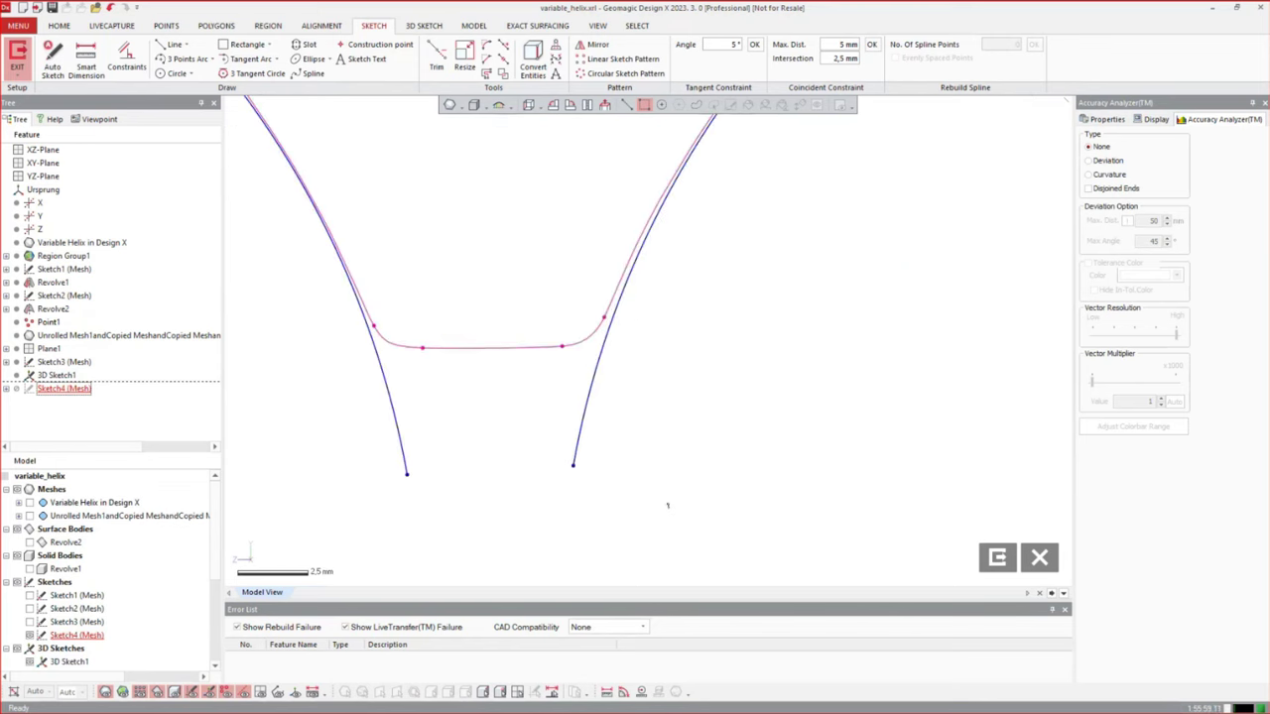
drag(573, 465, 561, 460)
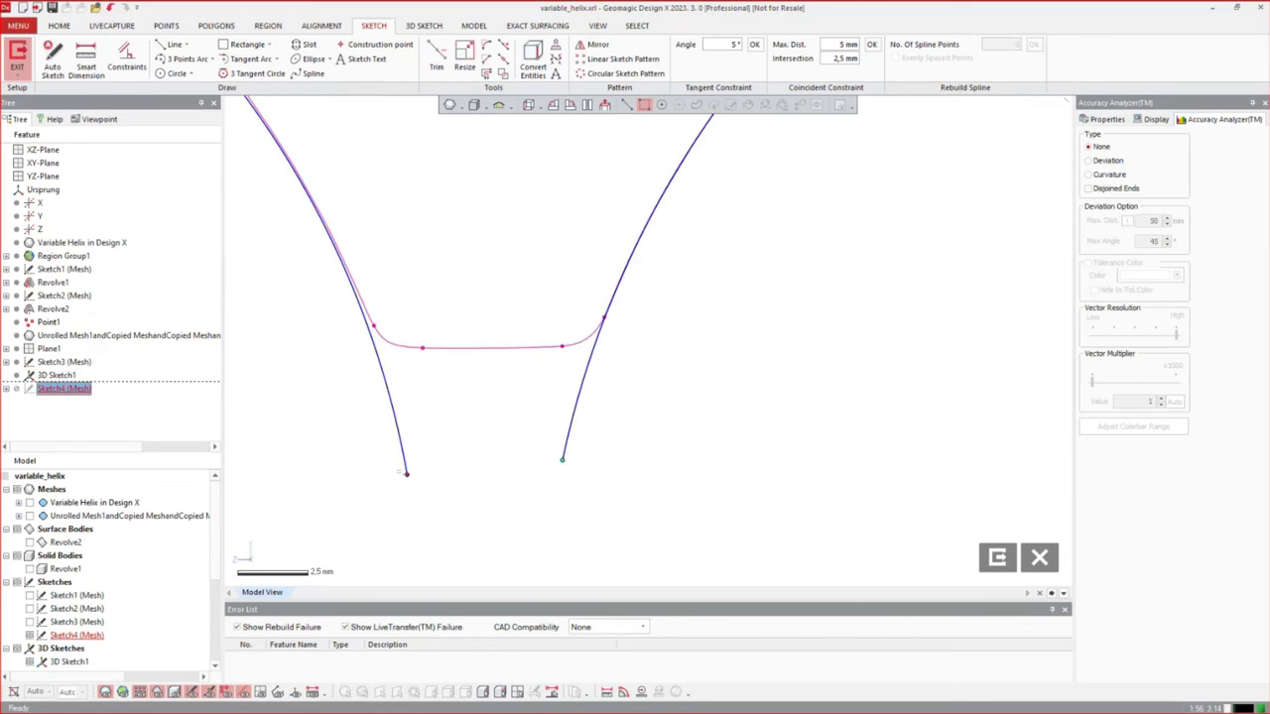
drag(406, 473, 410, 473)
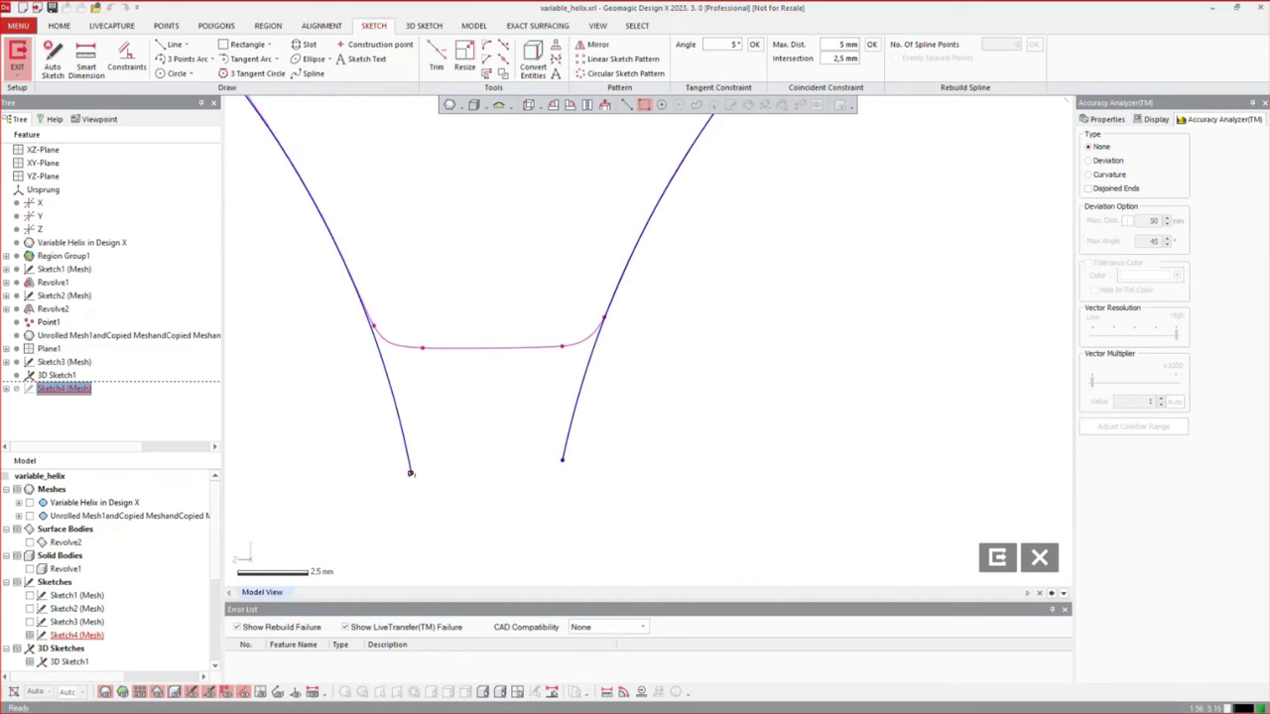
scroll(766, 464, down, 6)
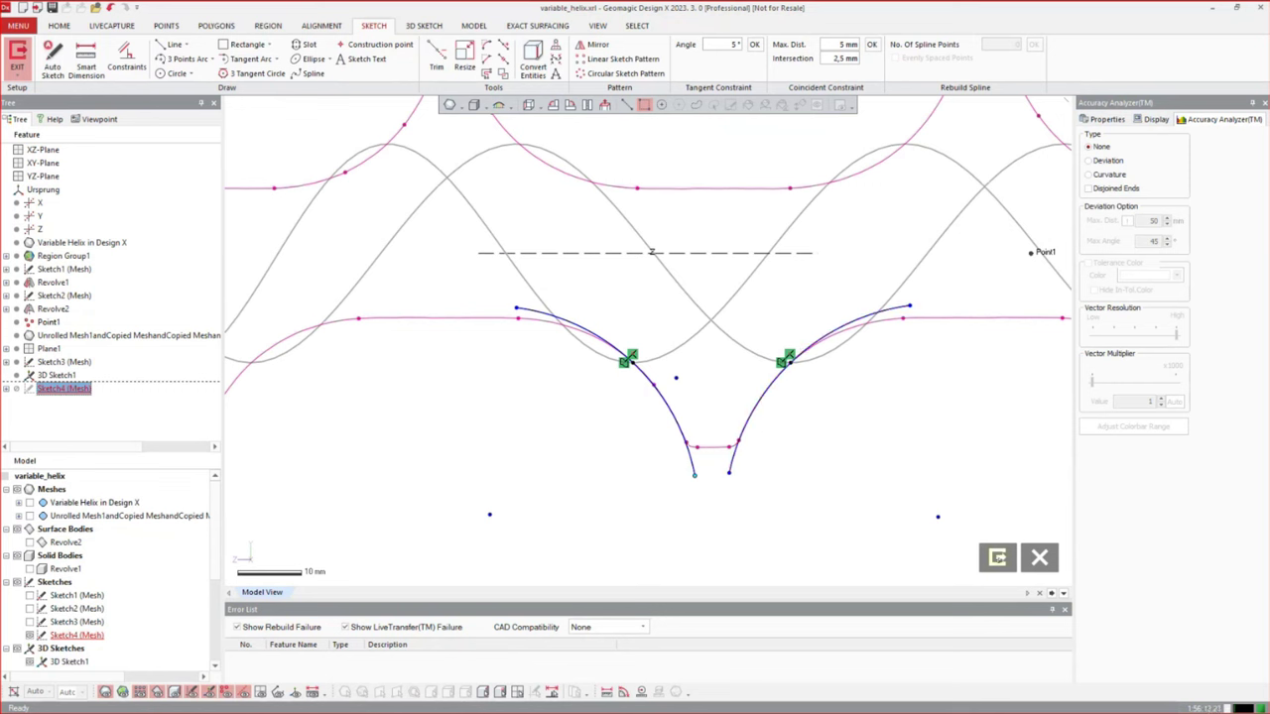
Finish the flank sketch and set up a surface Sweep of the flank arc nearer Point1 along its 3D helix curve
click(998, 559)
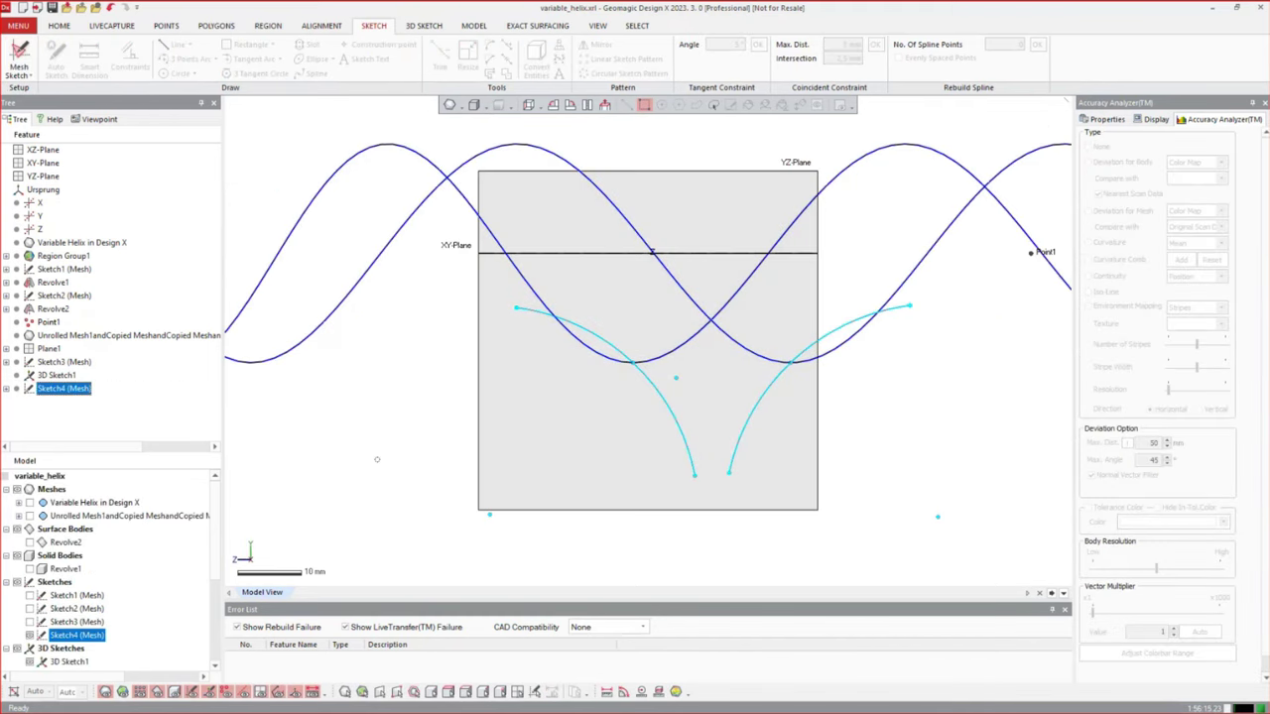
click(381, 405)
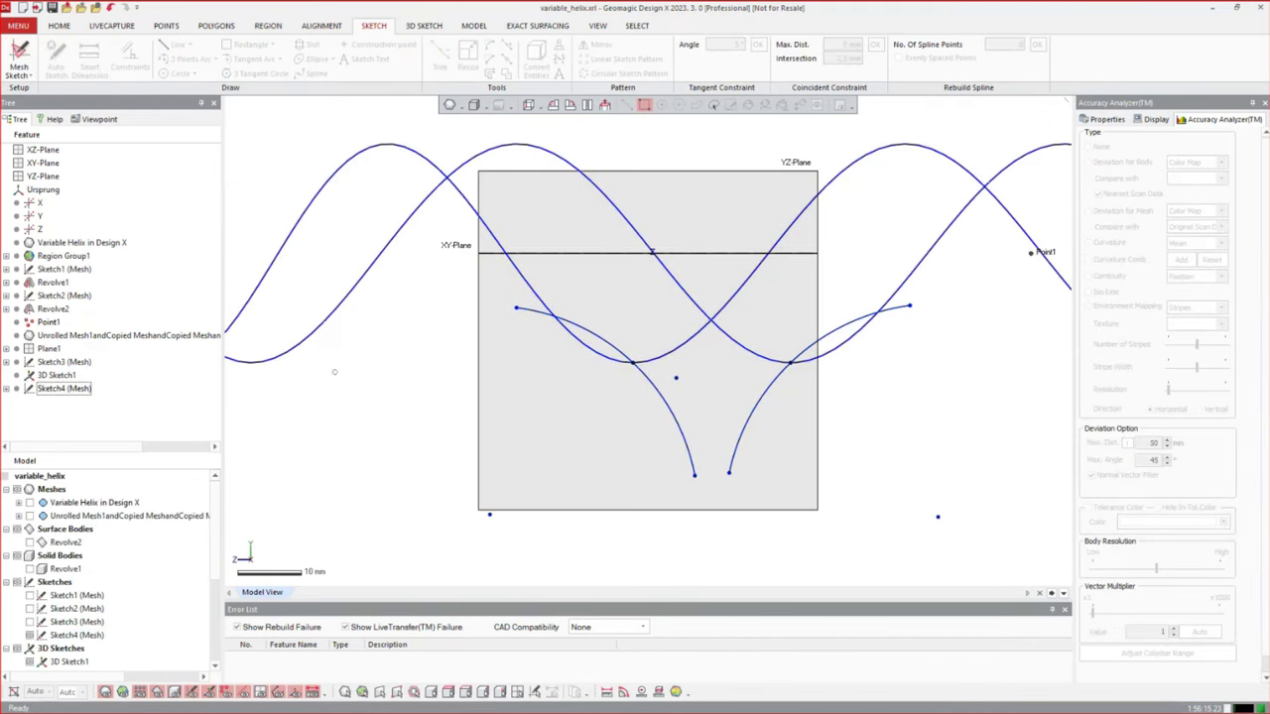
click(476, 26)
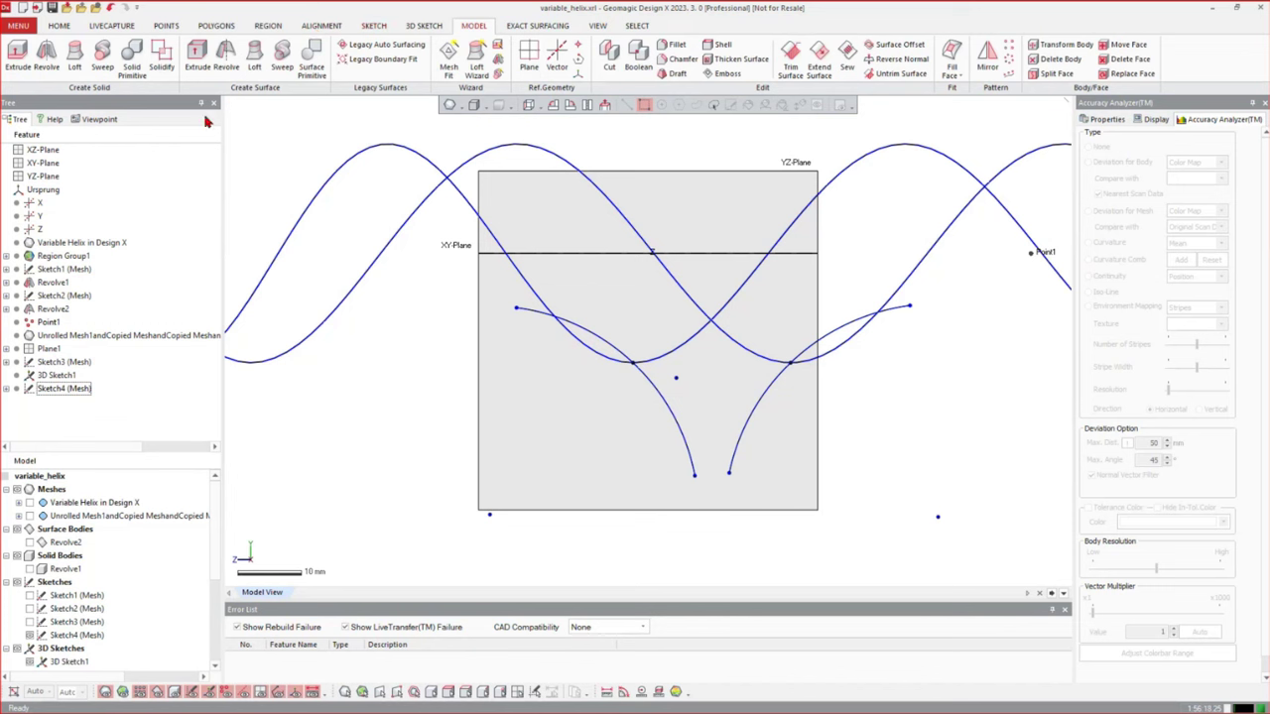
click(282, 70)
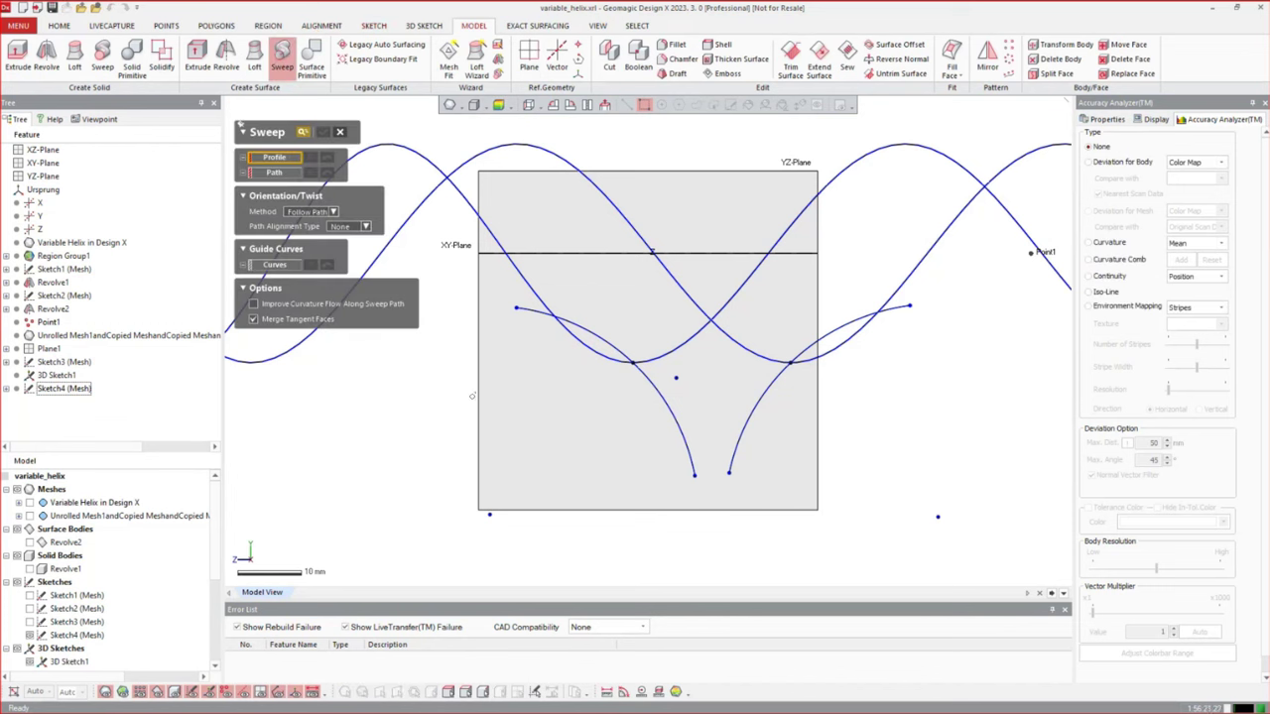
click(762, 389)
click(760, 385)
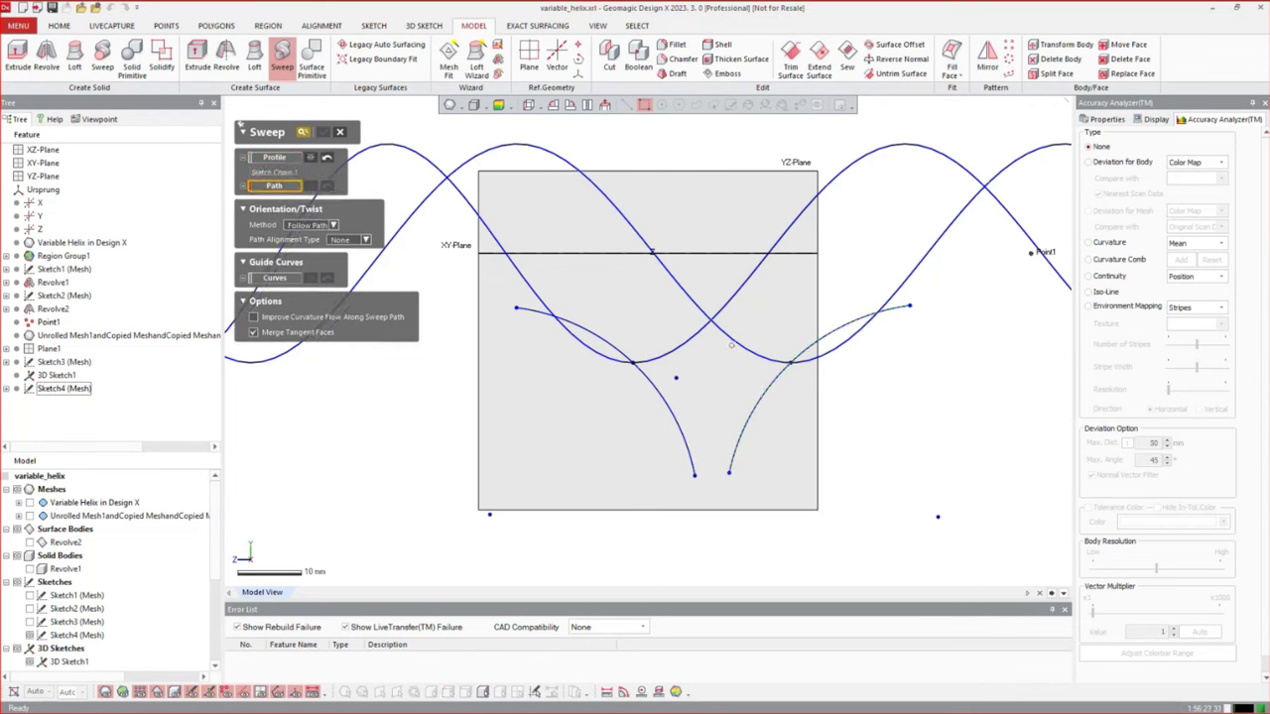
click(735, 341)
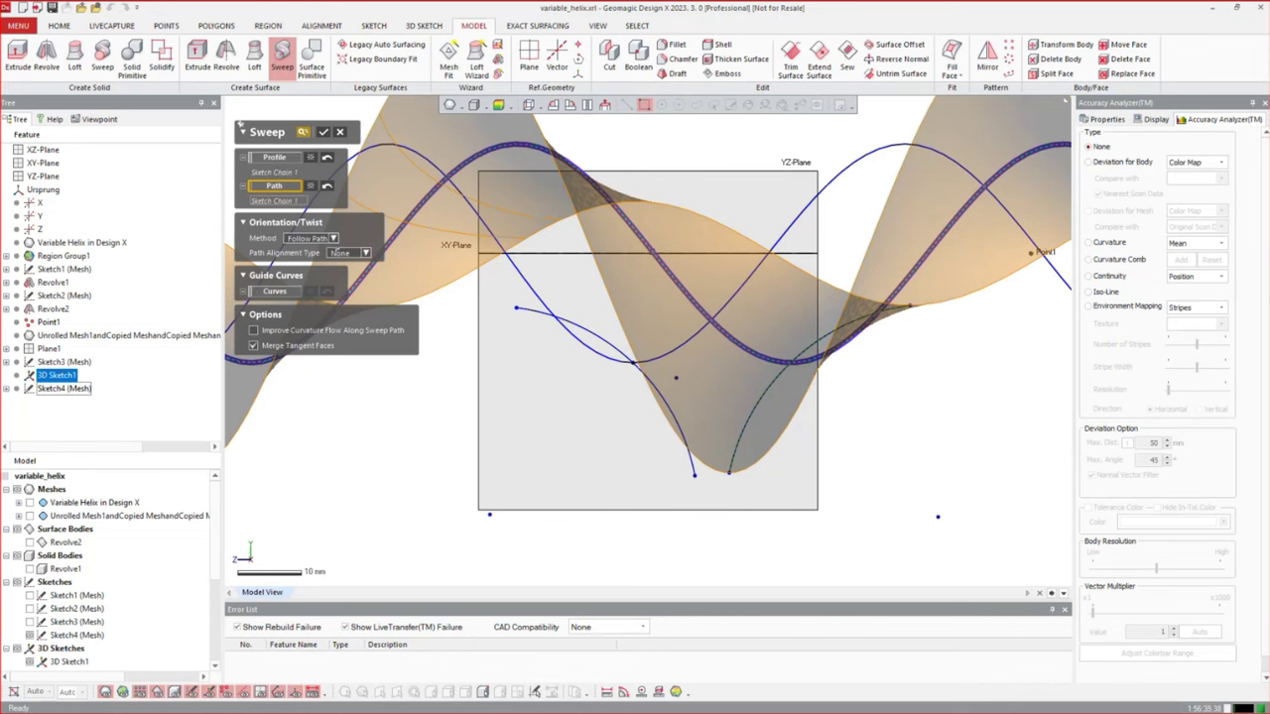
Set the sweep's path alignment type to Direction Vector along the Z axis and create the surface
click(342, 253)
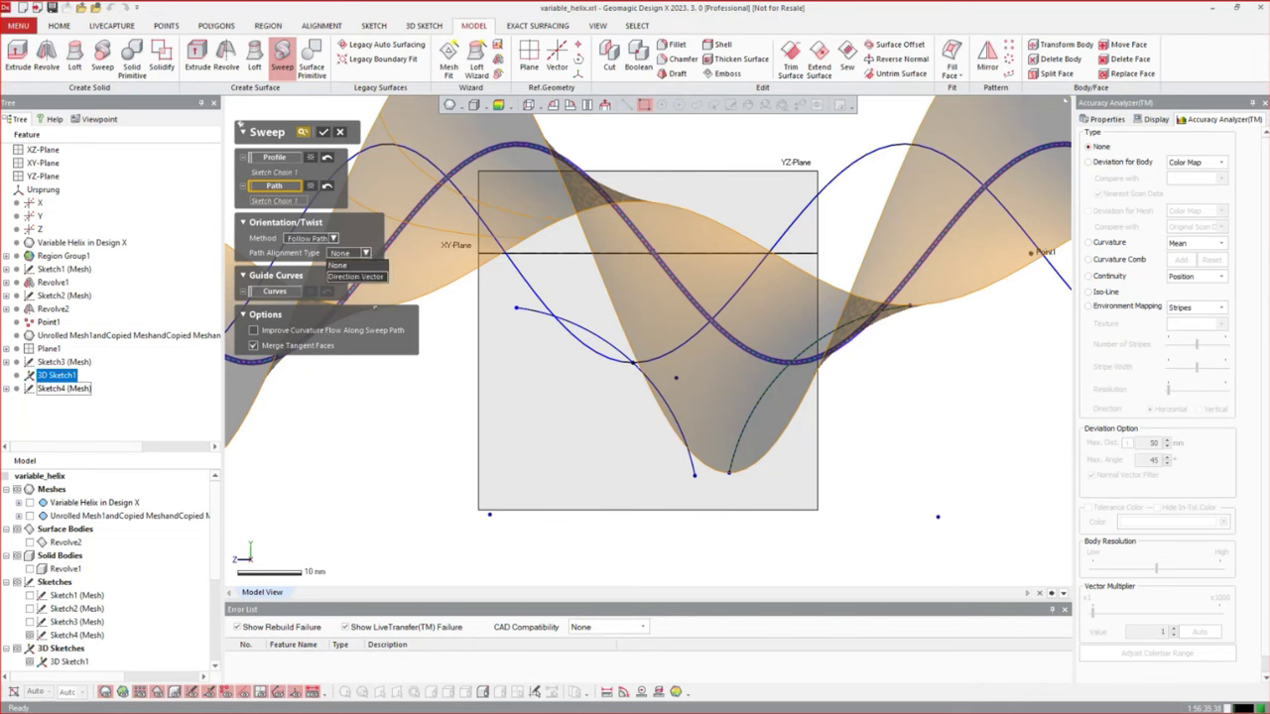
click(373, 277)
click(731, 299)
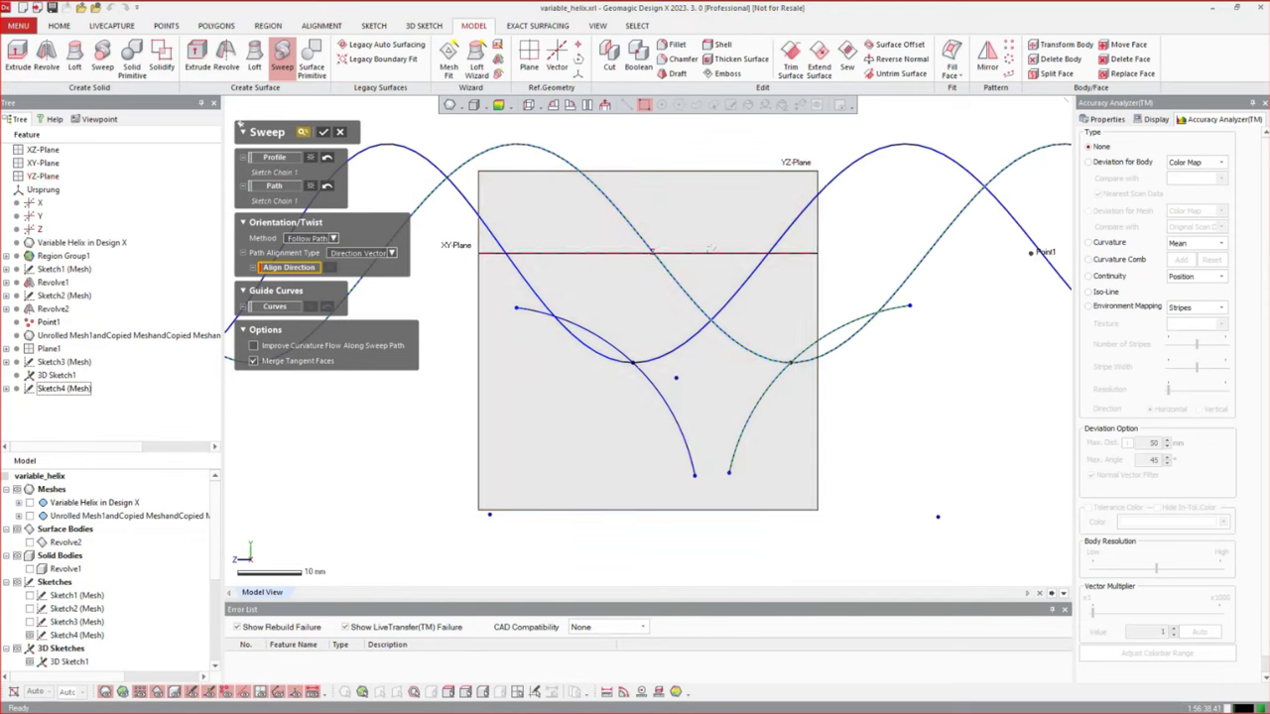
click(711, 252)
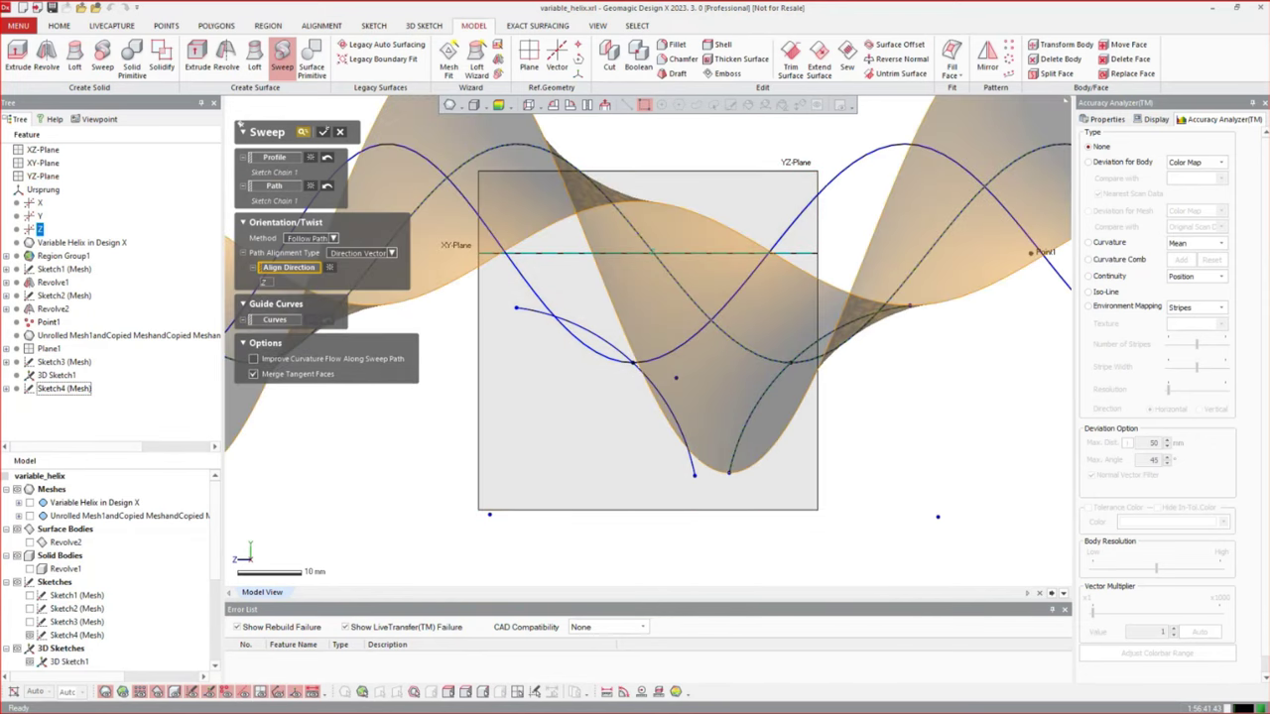
click(323, 131)
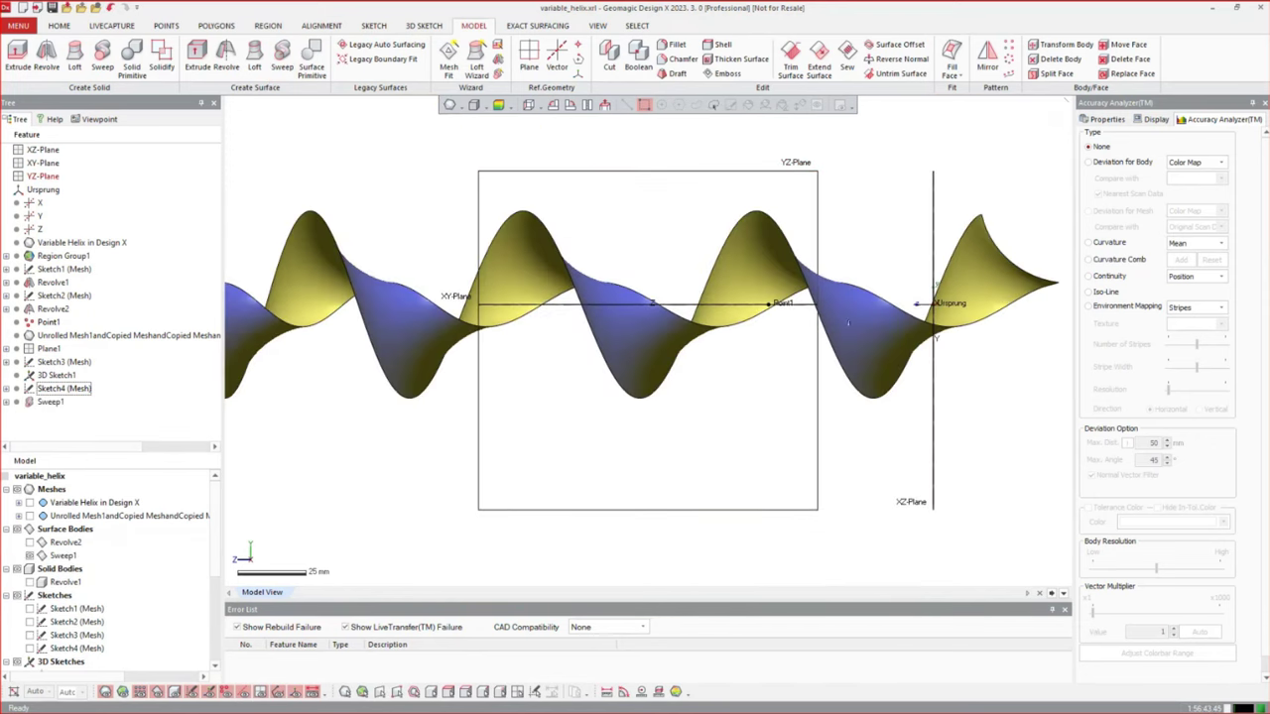
Show Sketch4 (Mesh) and 3D Sketch1 in the model again
right_drag(848, 323, 836, 329)
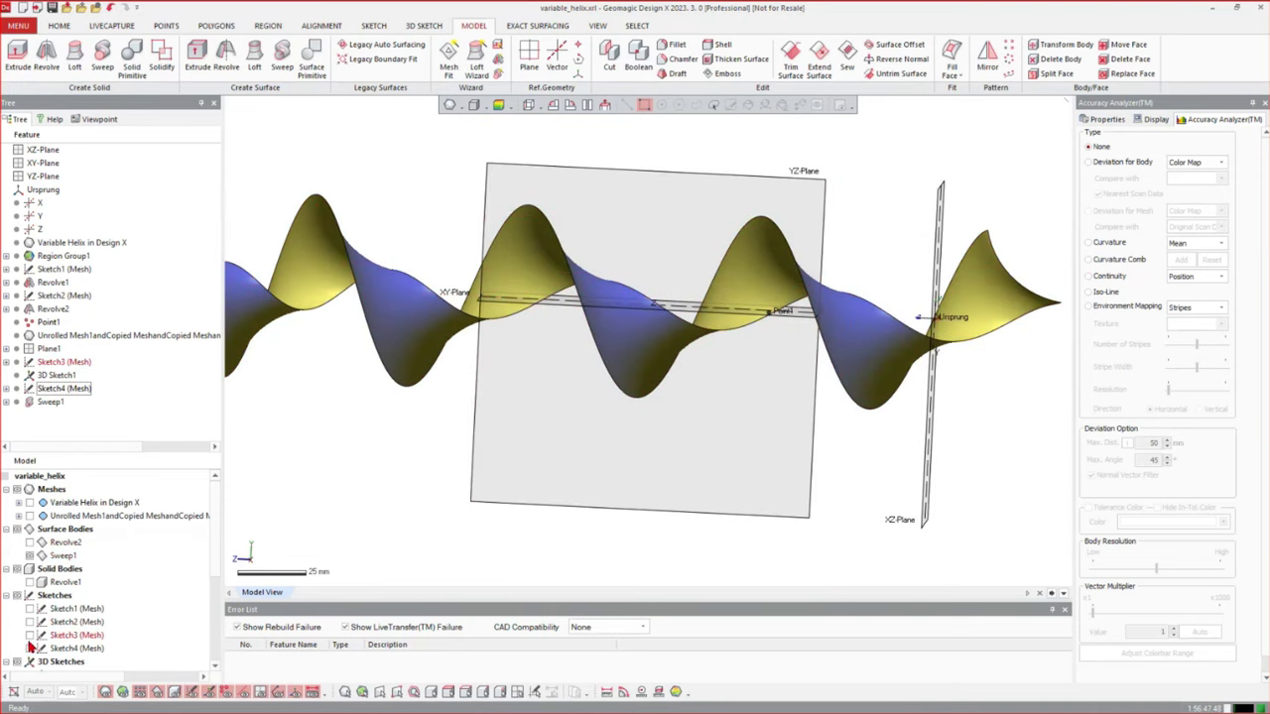
click(30, 649)
scroll(31, 635, down, 2)
click(31, 595)
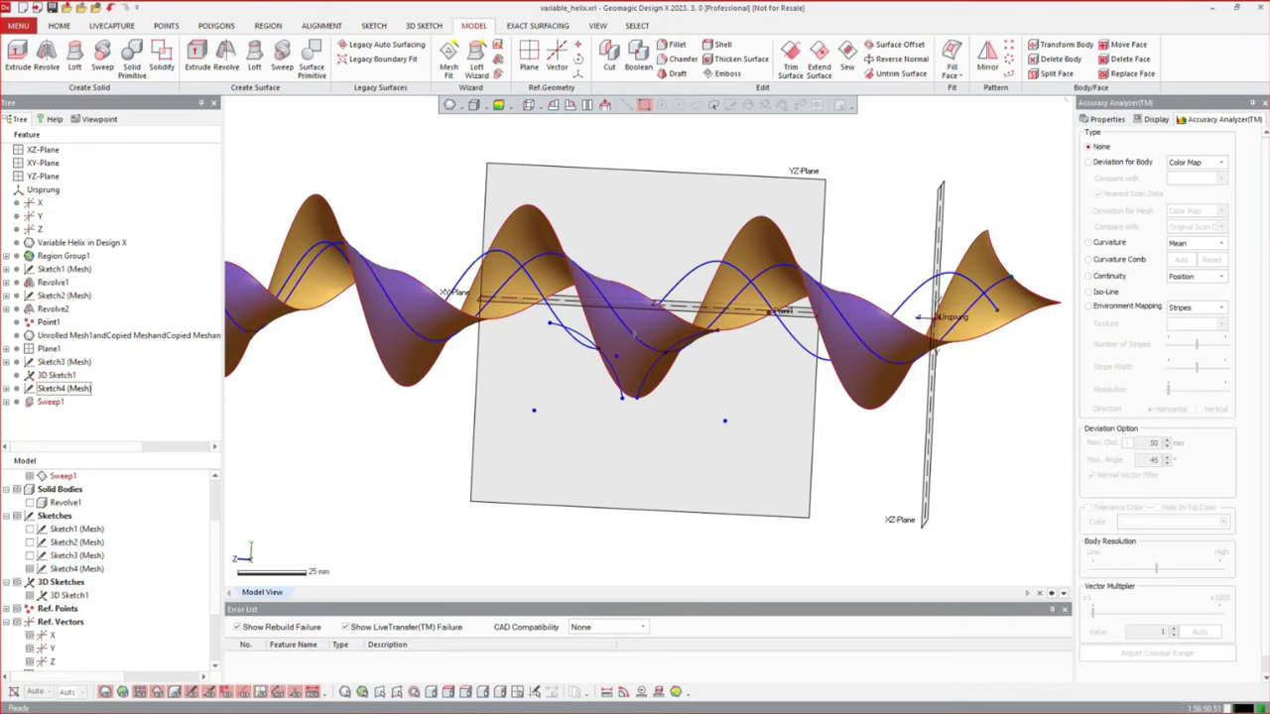
right_drag(566, 442, 659, 427)
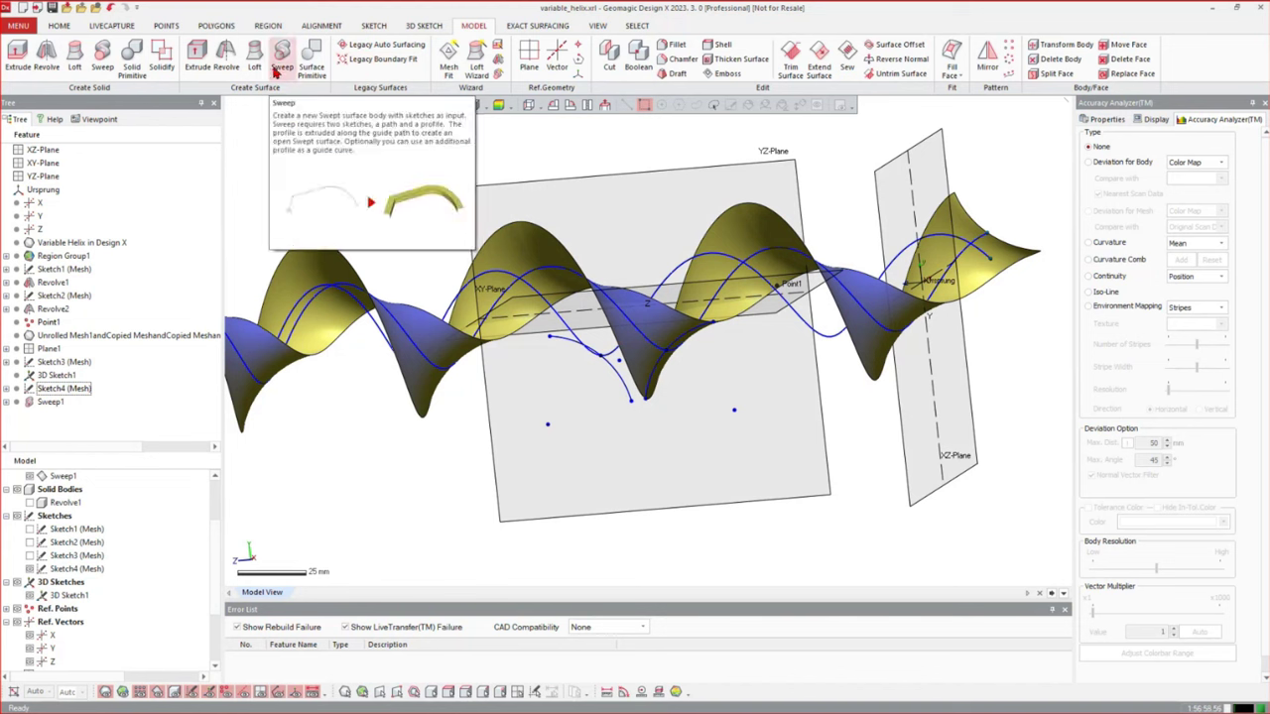
Sweep the other flank arc as a surface along its 3D helix curve, with Direction Vector alignment along the Z axis
click(281, 70)
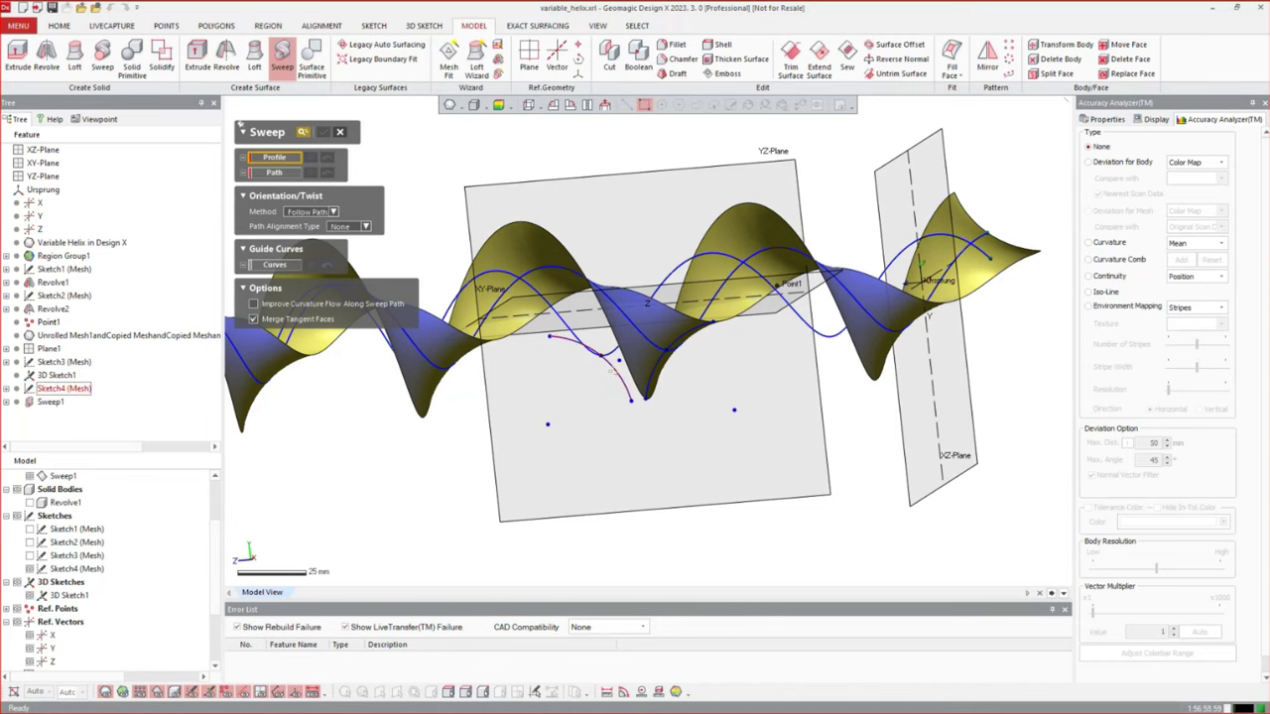
scroll(550, 420, up, 3)
click(614, 367)
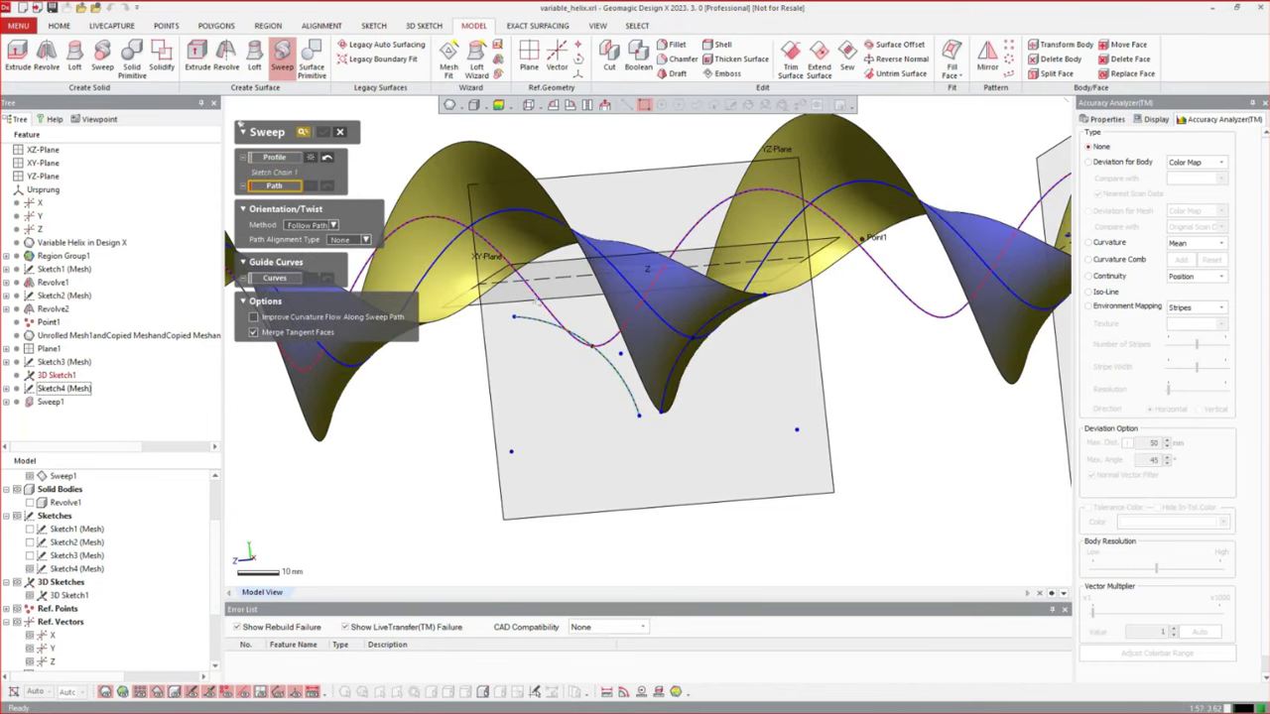
click(536, 302)
click(342, 253)
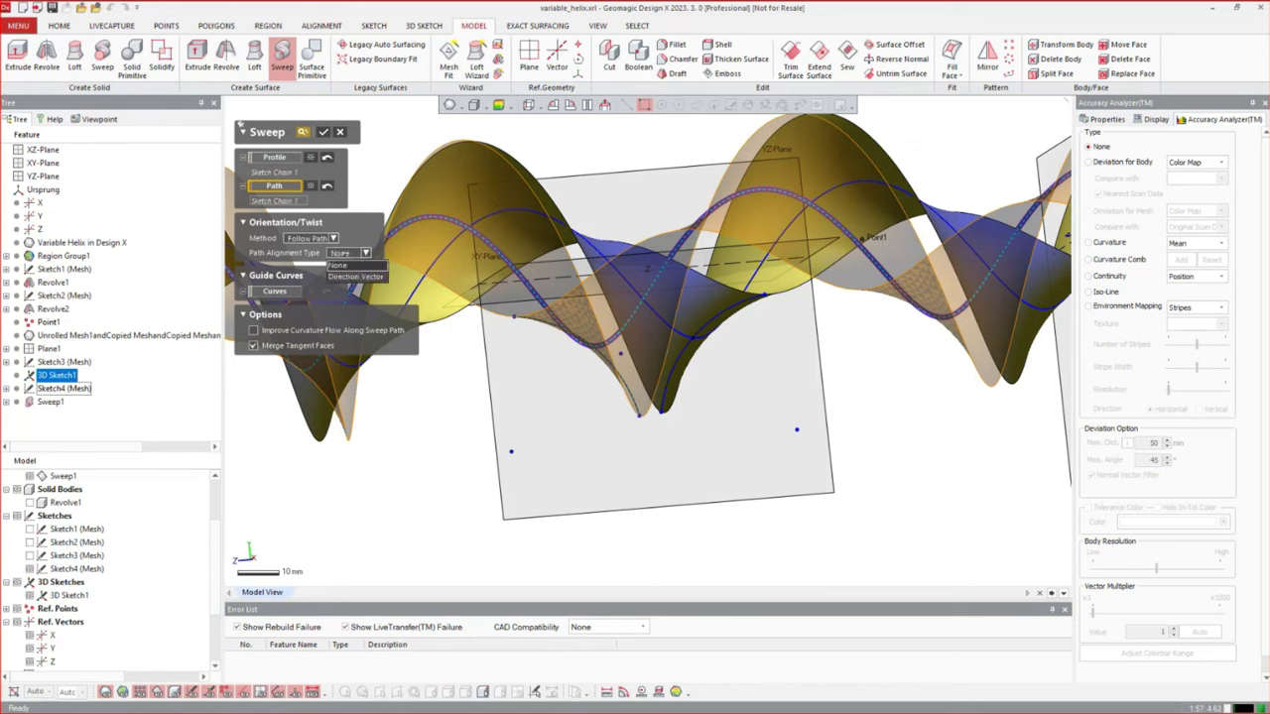
click(355, 277)
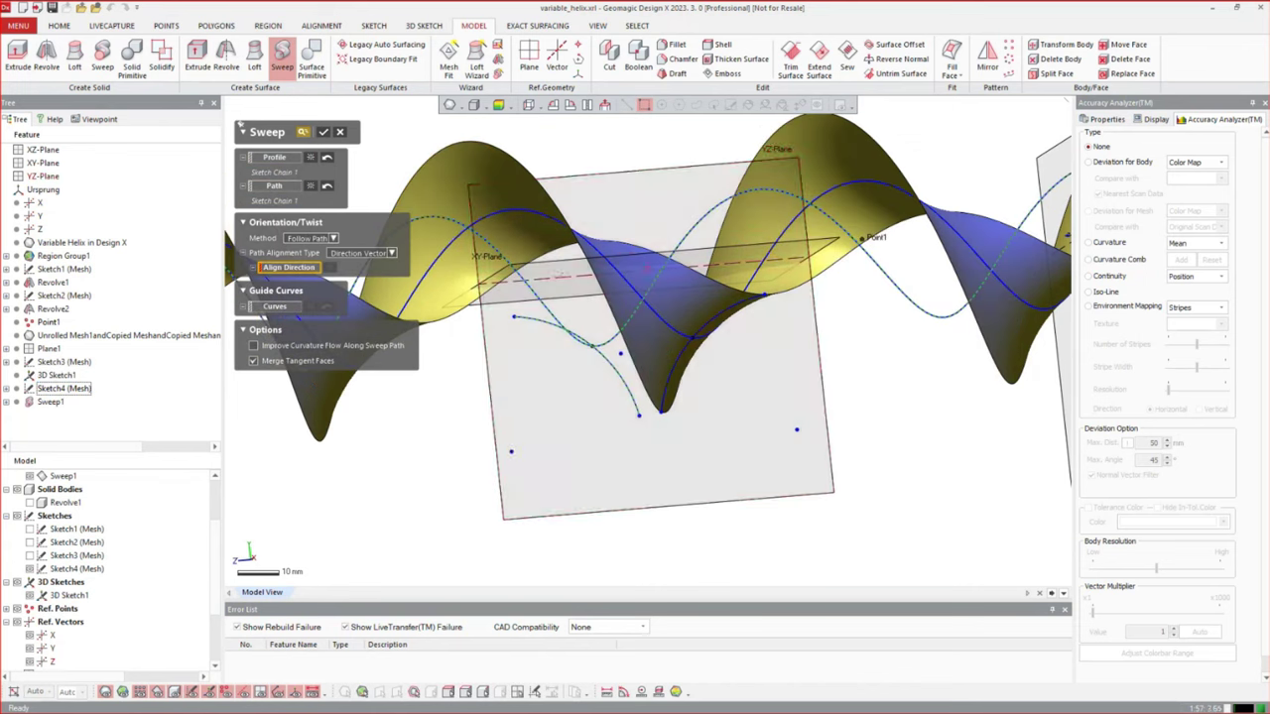
click(40, 229)
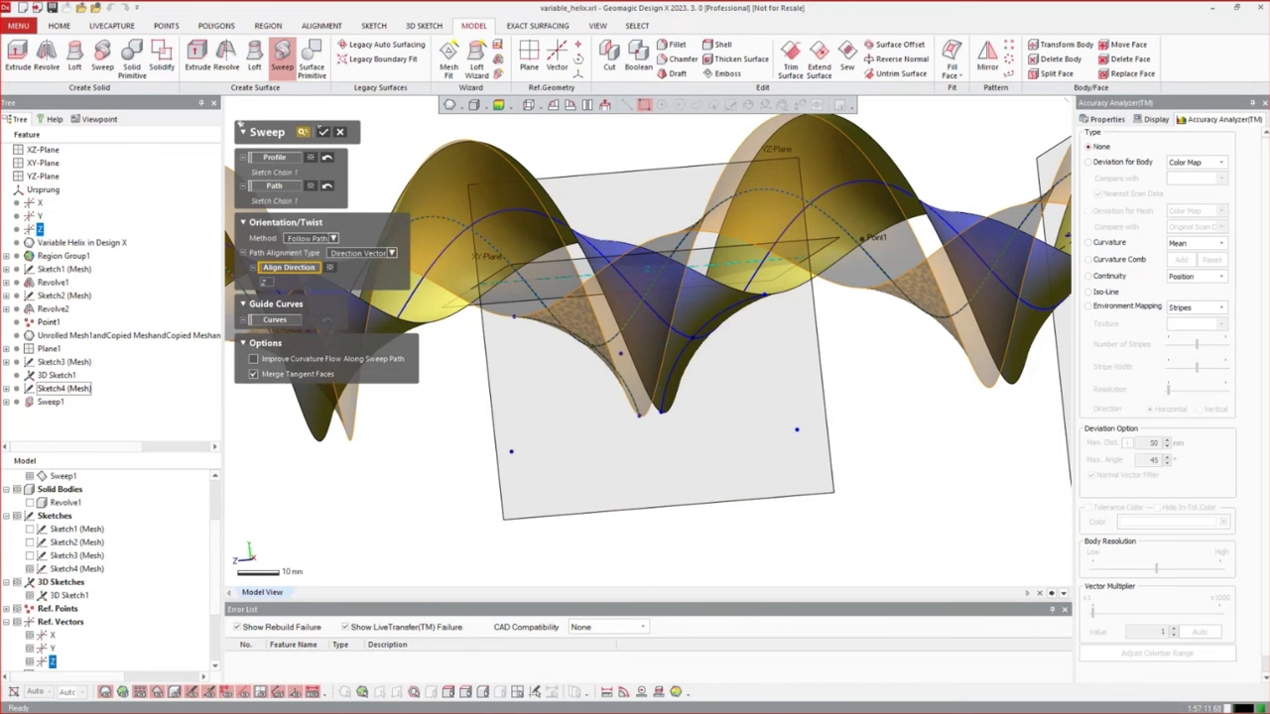
click(324, 130)
Show the Revolve2 surface body together with the two swept flank surfaces and examine how they intersect
right_drag(796, 332, 685, 343)
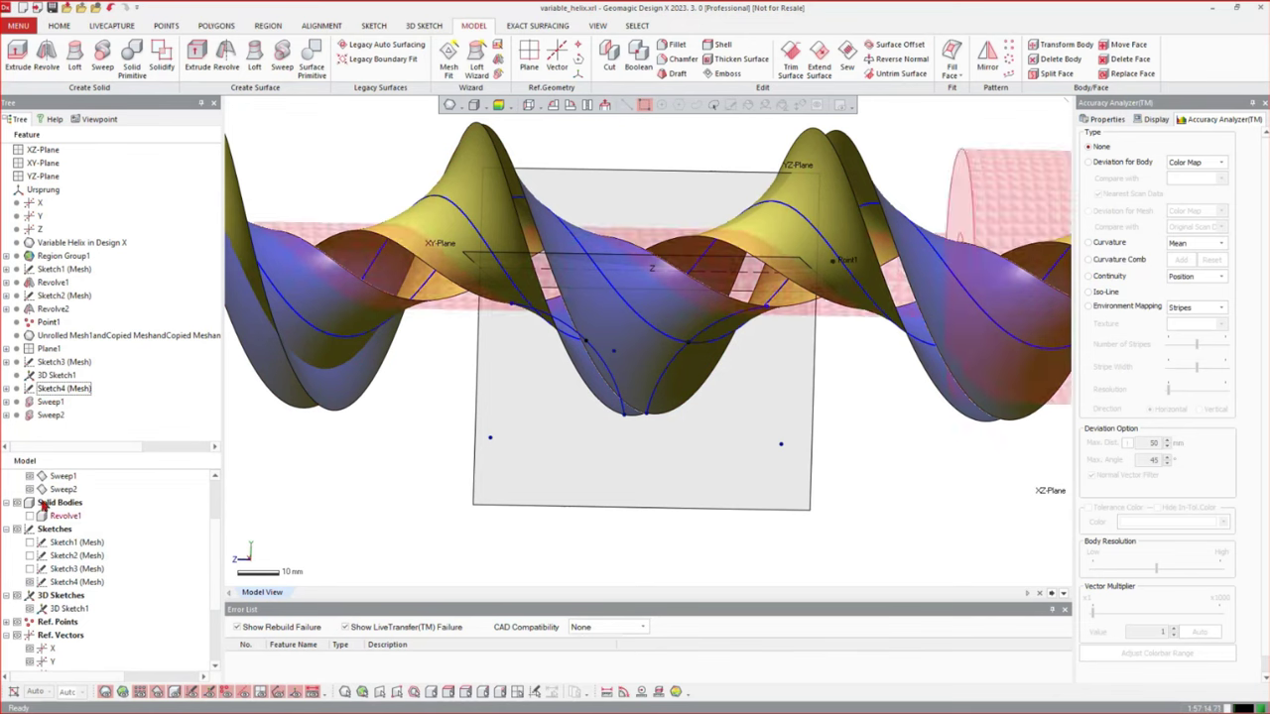
click(42, 503)
scroll(99, 555, up, 2)
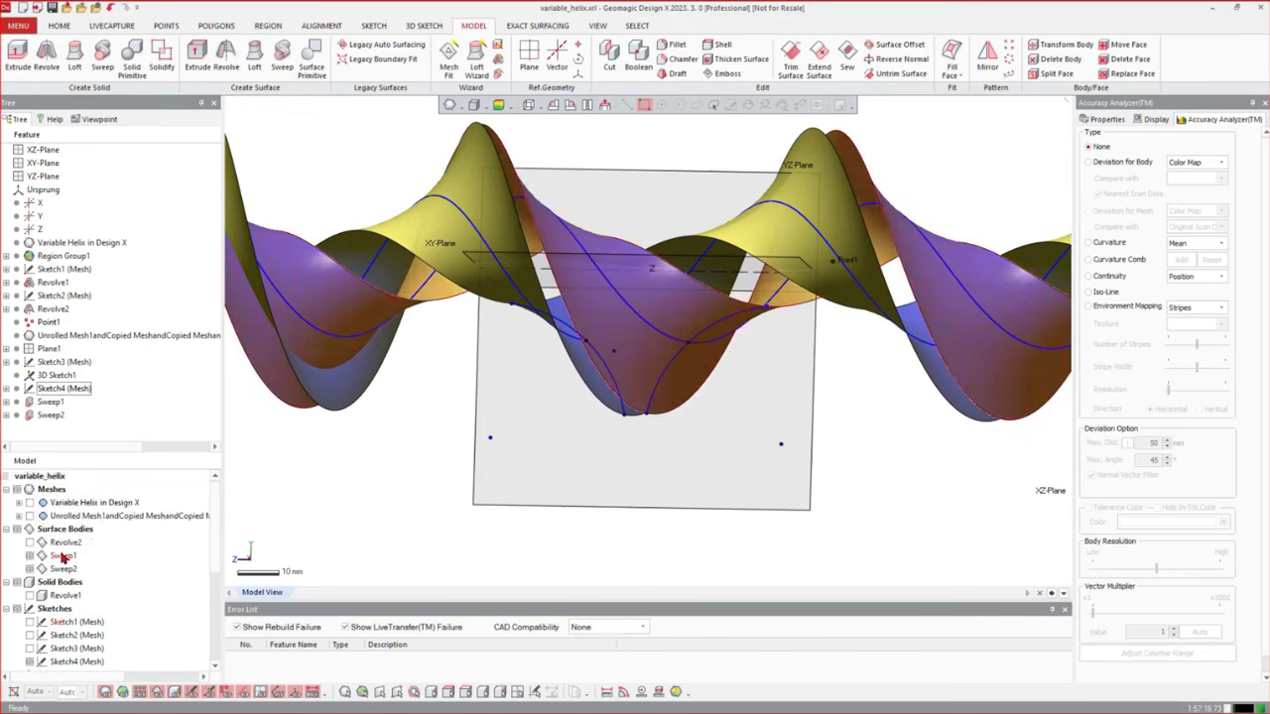
click(31, 543)
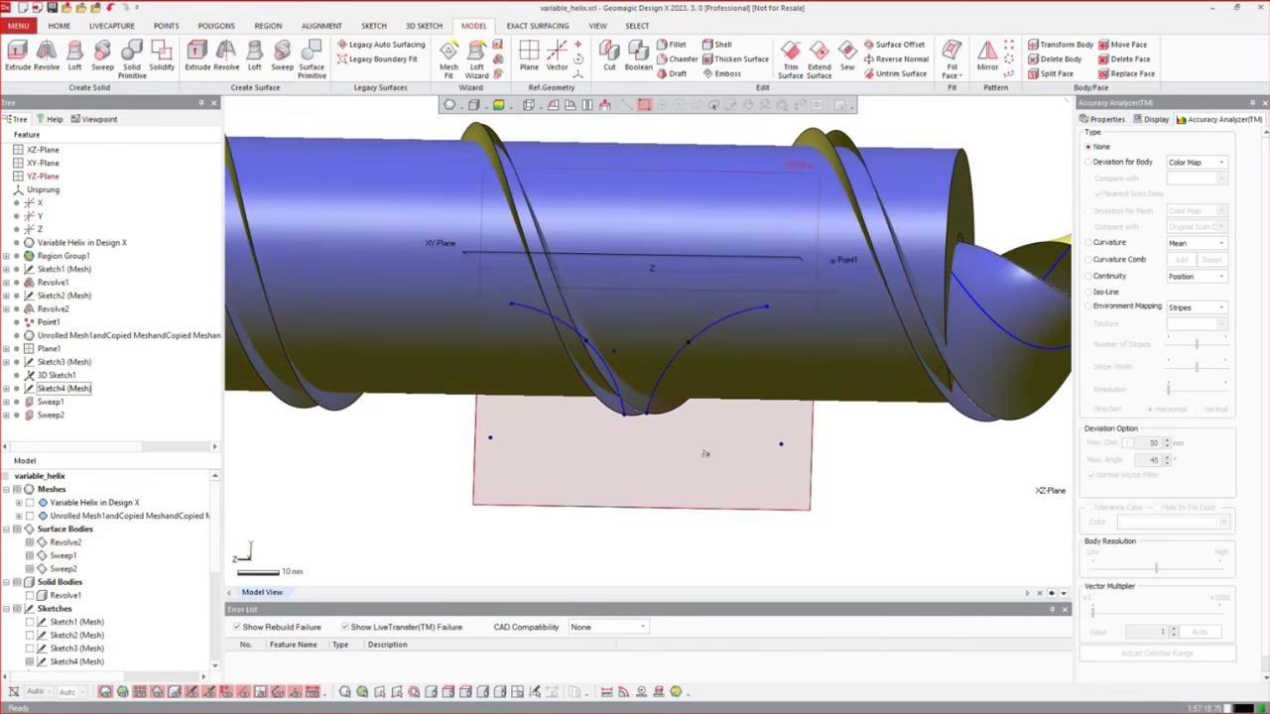
scroll(705, 454, down, 4)
right_drag(705, 454, 533, 390)
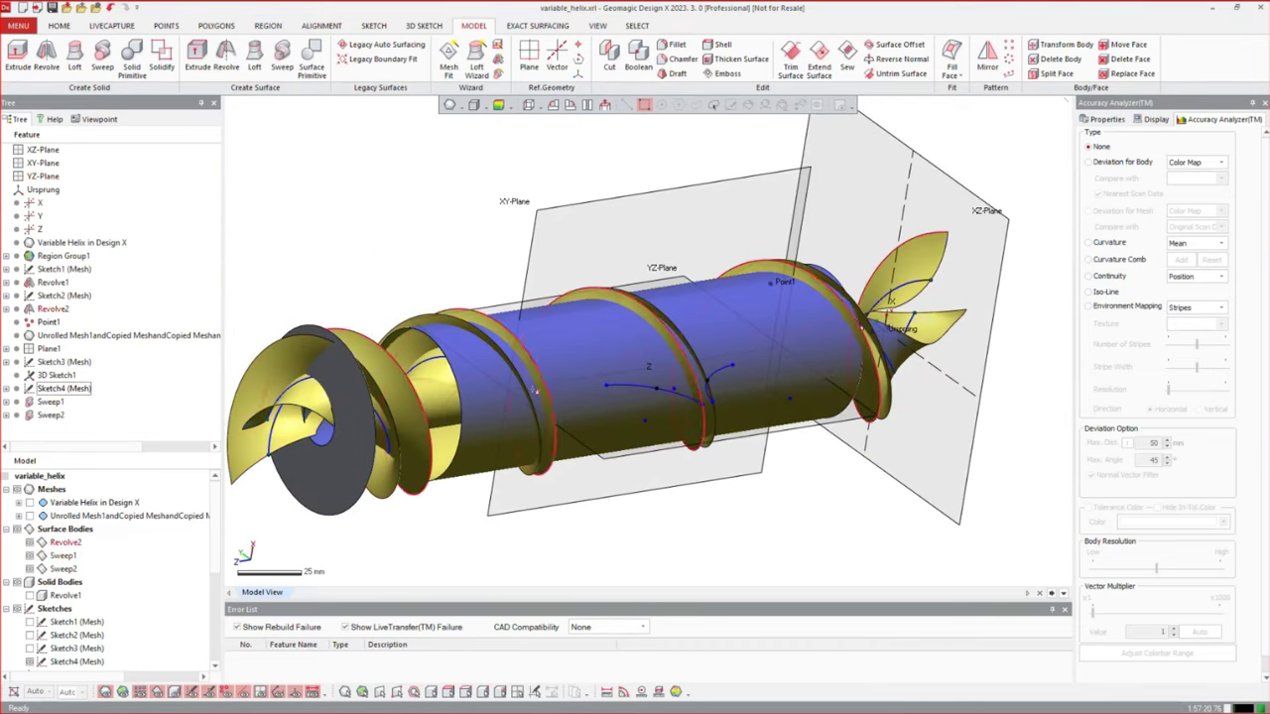
right_drag(385, 427, 402, 487)
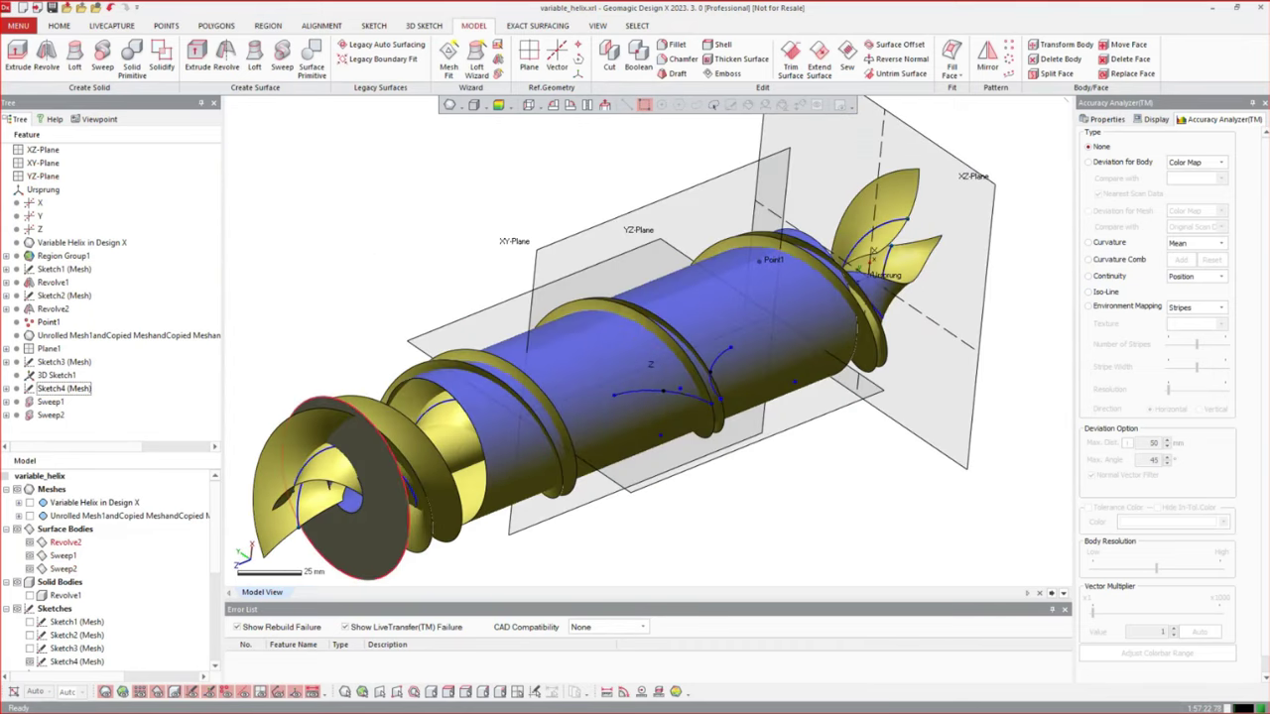
right_drag(587, 501, 298, 342)
right_drag(476, 298, 307, 151)
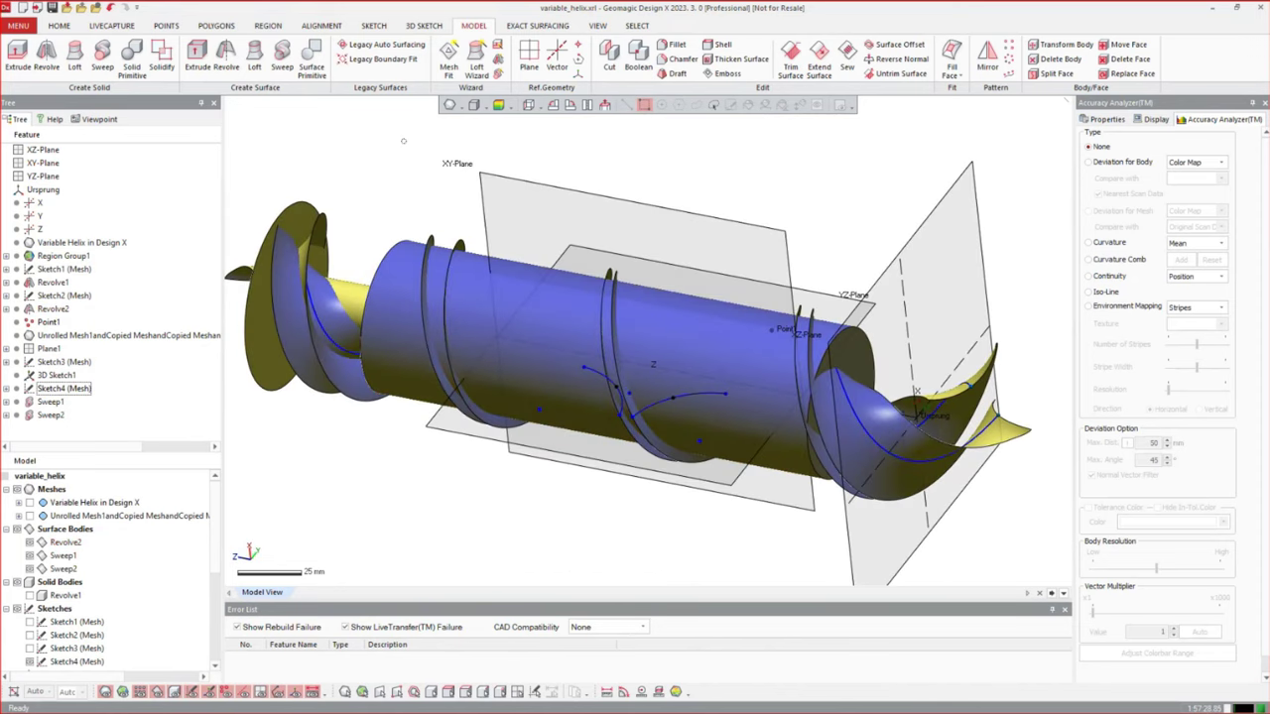
Solidify the surface bodies Revolve2, Sweep1 and Sweep2 into one closed thread body
click(161, 58)
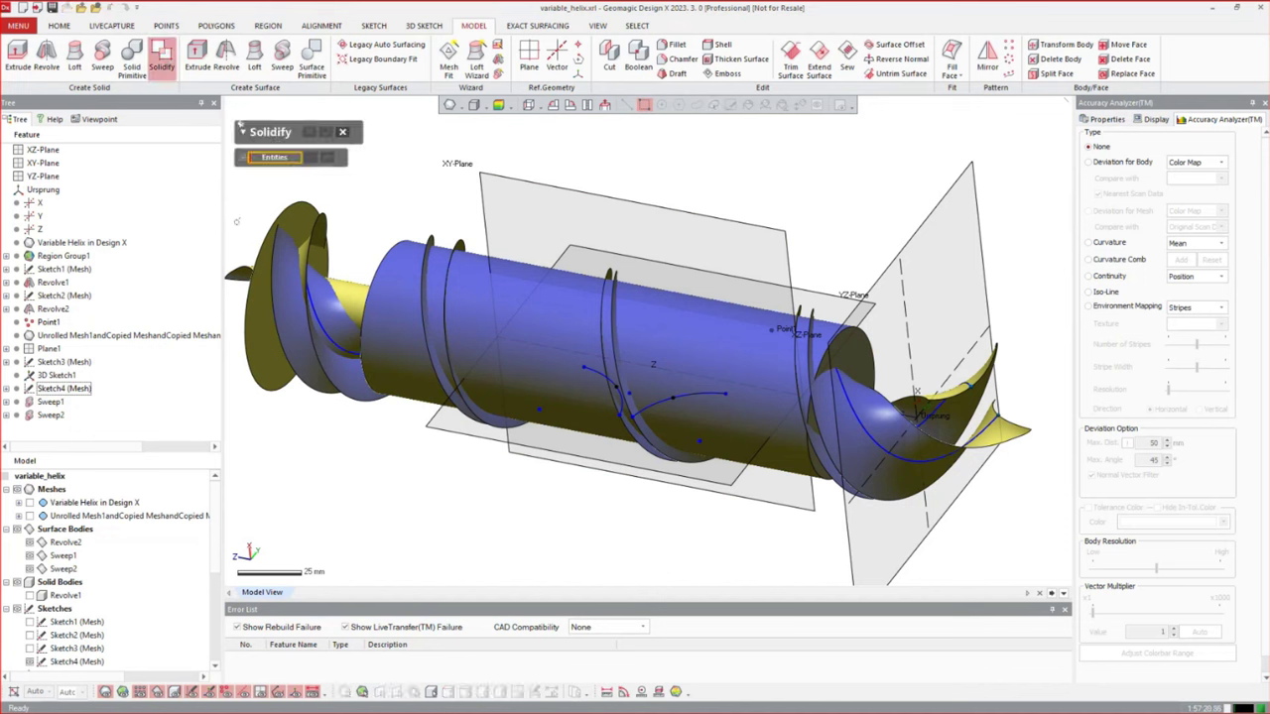
click(77, 532)
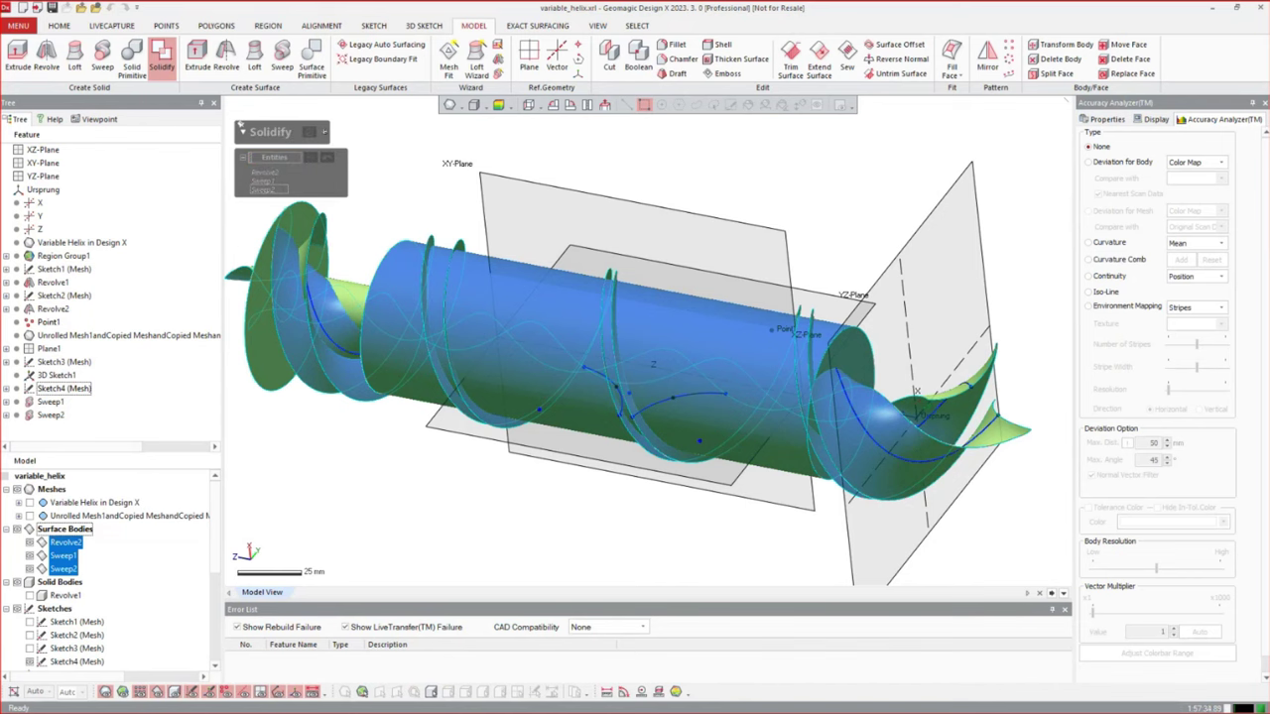
key(Return)
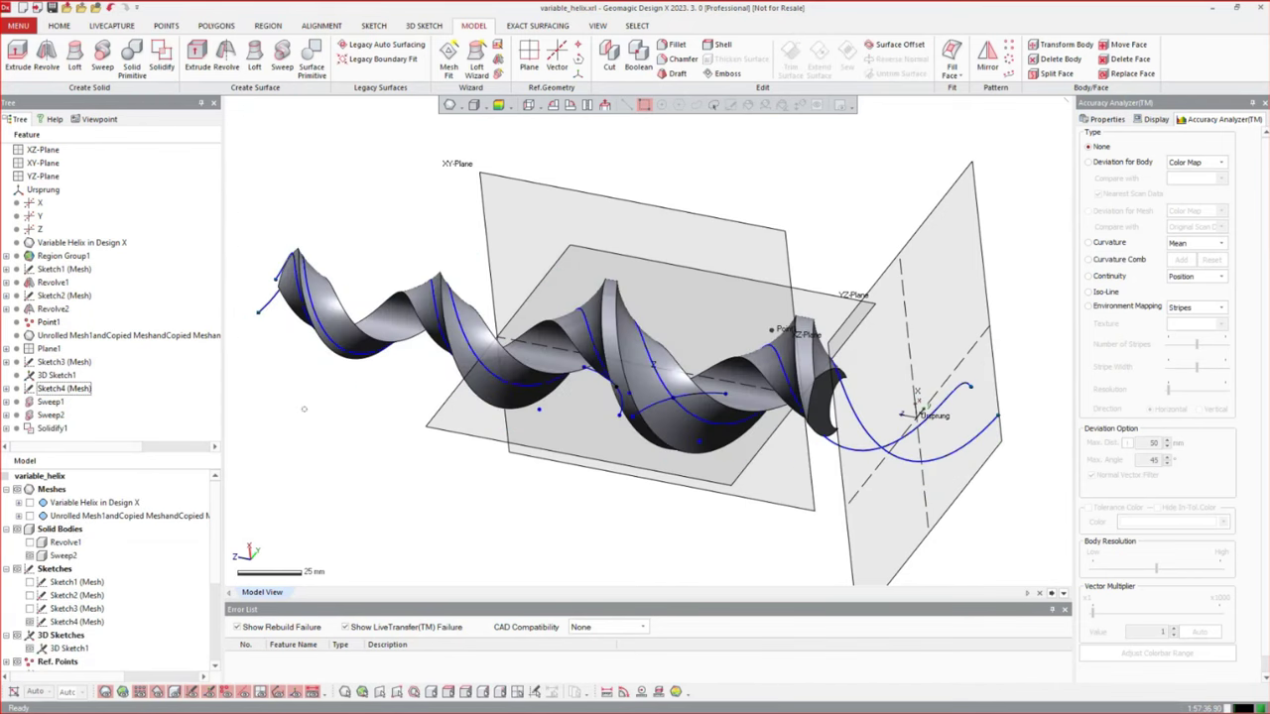
Show the Revolve1 shaft solid together with the solidified helical thread
right_drag(304, 409, 686, 344)
right_drag(202, 437, 5, 536)
click(30, 543)
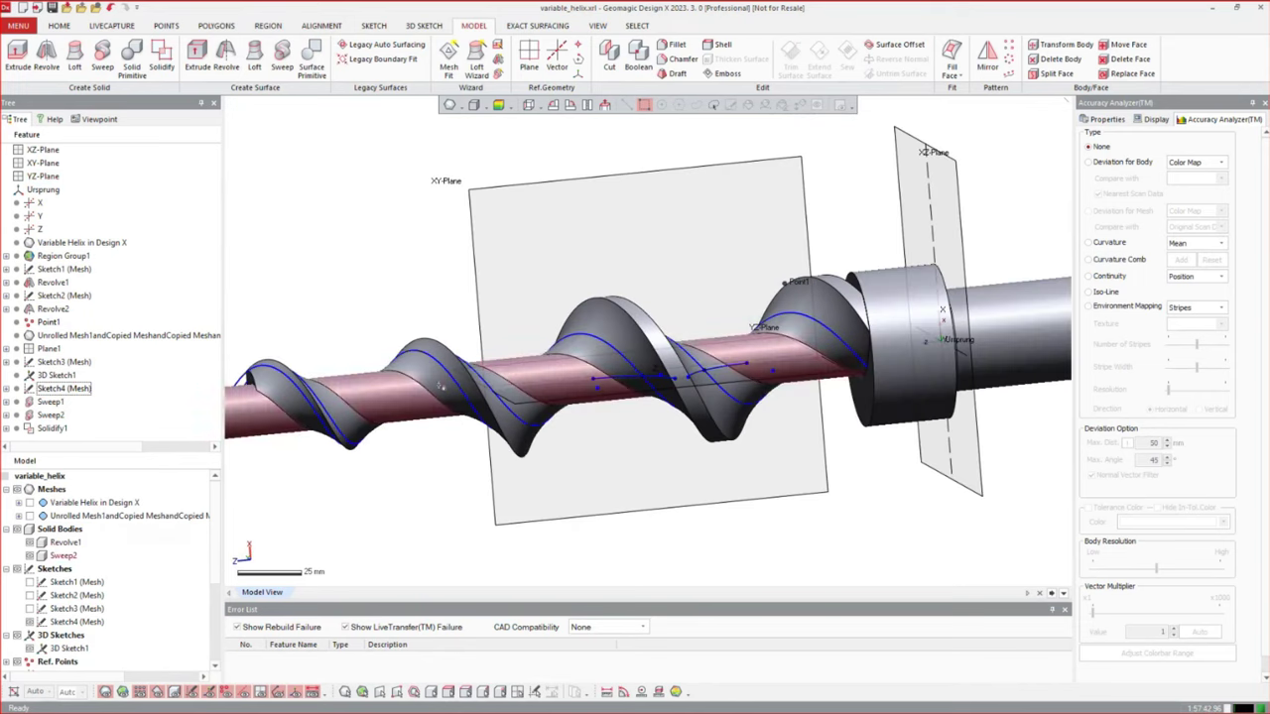
right_drag(662, 179, 683, 254)
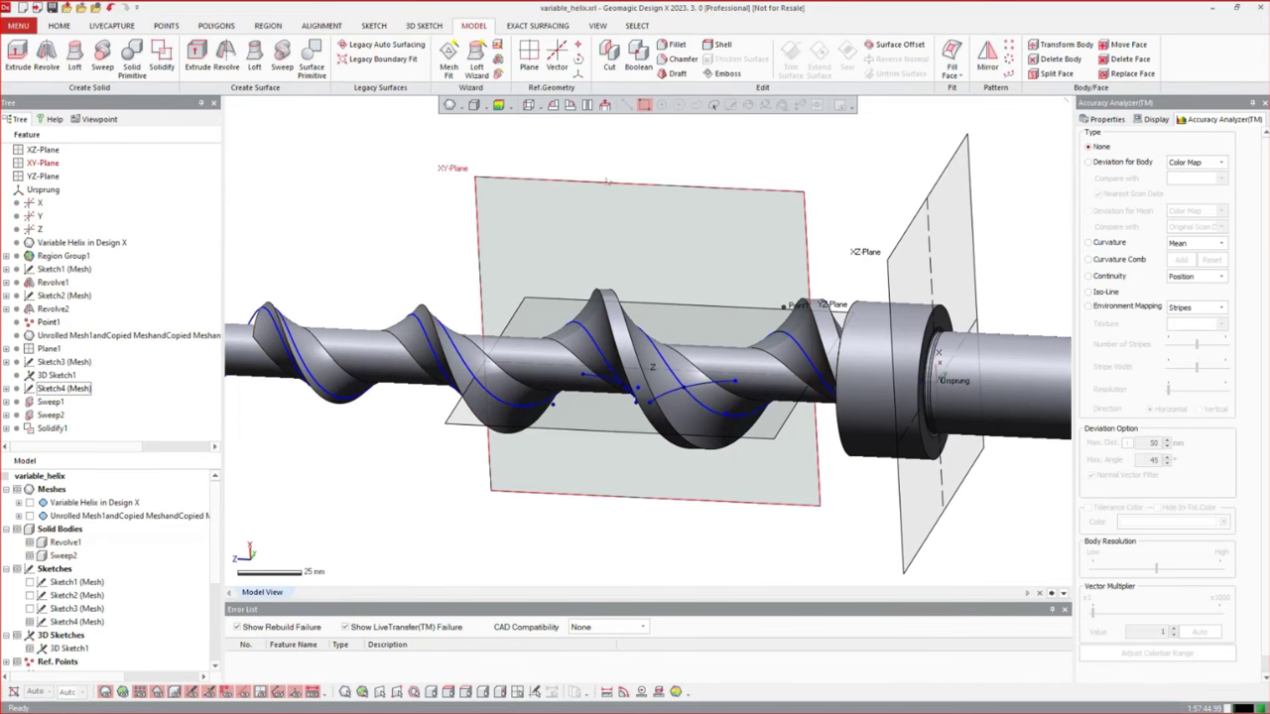
Merge the solid bodies Revolve1 and Sweep2 with a Boolean operation
click(638, 55)
drag(667, 222, 794, 337)
click(254, 174)
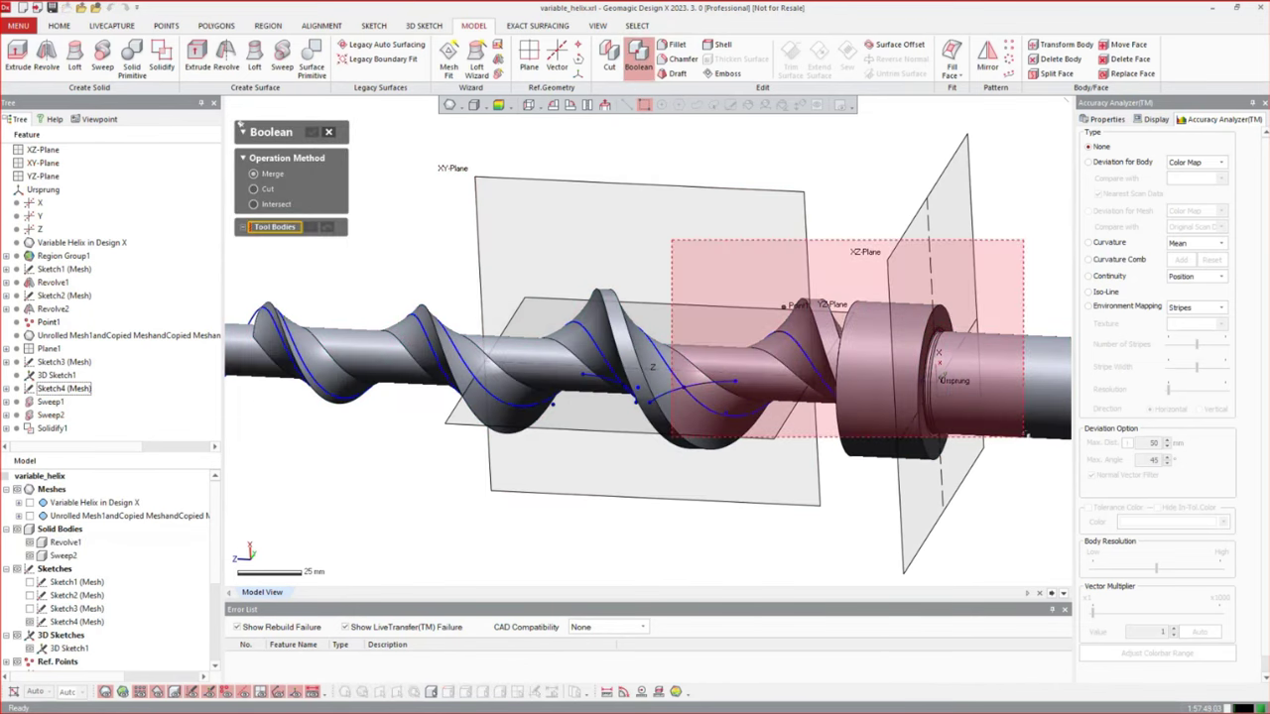
click(722, 386)
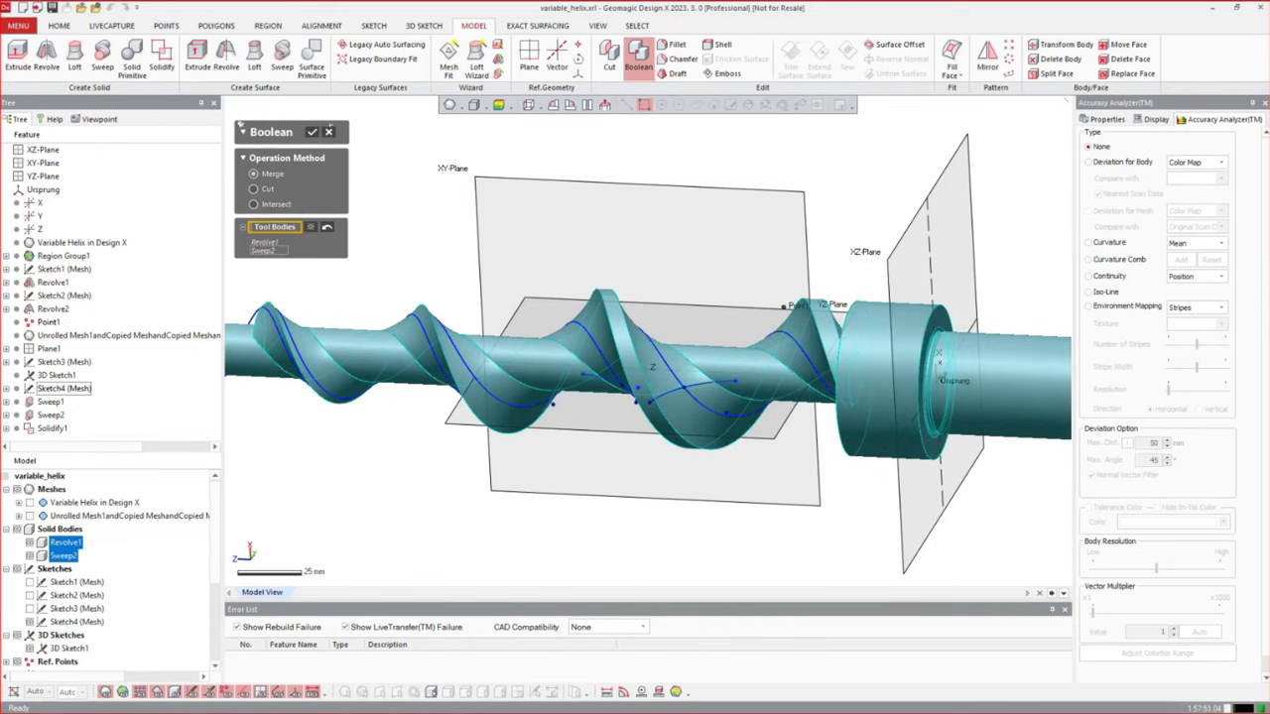
click(312, 131)
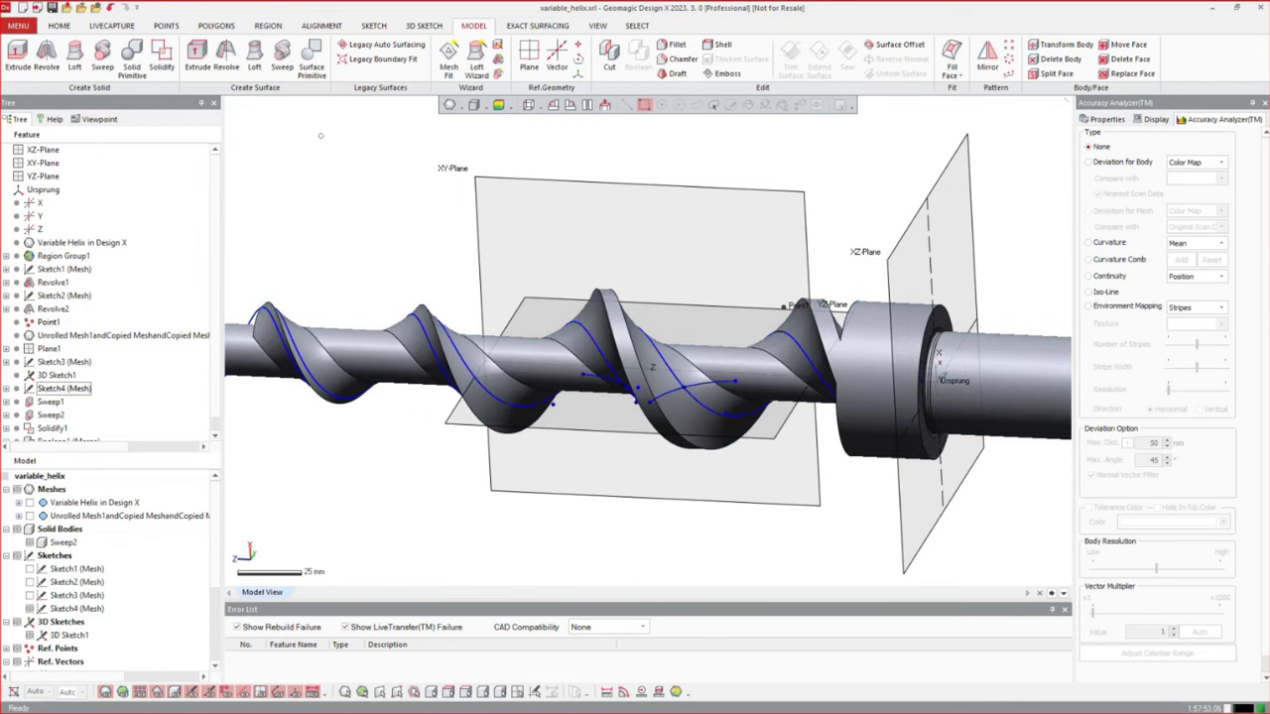
Hide Sketch4 (Mesh) and 3D Sketch1 so only the merged screw body is displayed with the reference geometry
mouse_move(666, 202)
right_down()
mouse_move(640, 322)
mouse_move(595, 308)
right_up()
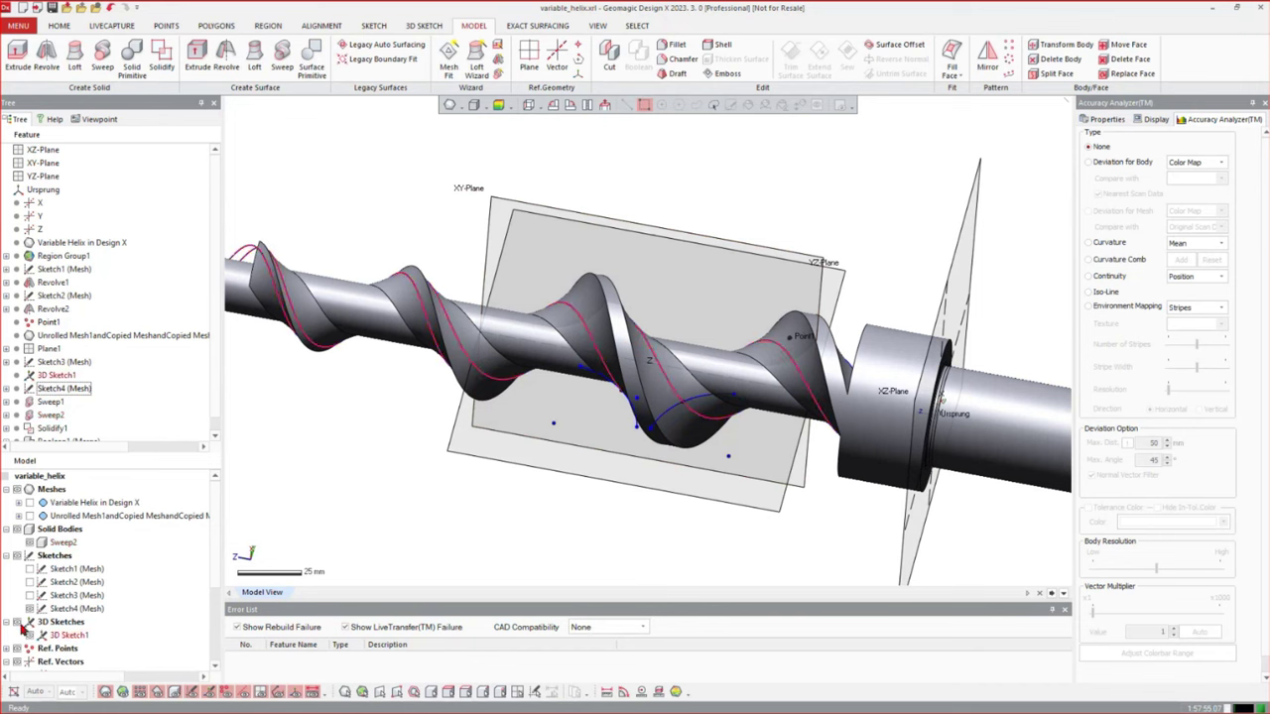
click(30, 609)
click(31, 635)
mouse_move(496, 397)
right_down()
mouse_move(655, 347)
mouse_move(773, 342)
mouse_move(893, 372)
right_up()
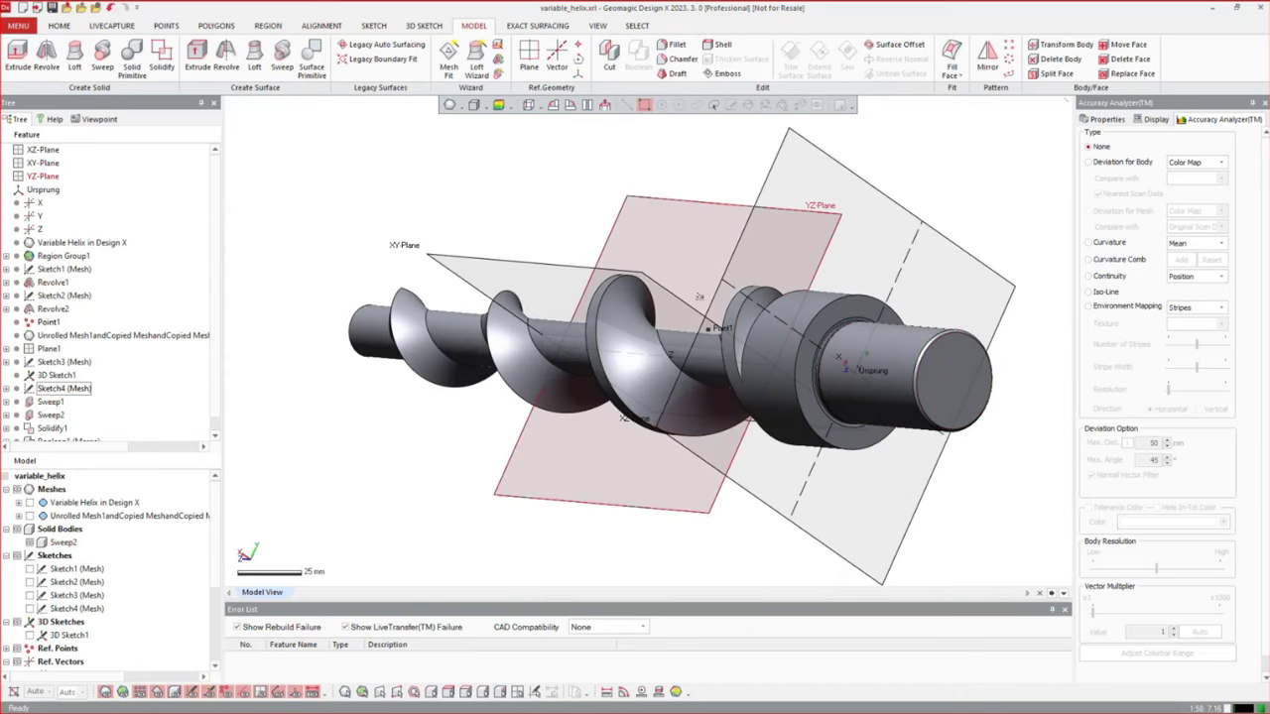
right_drag(694, 223, 589, 211)
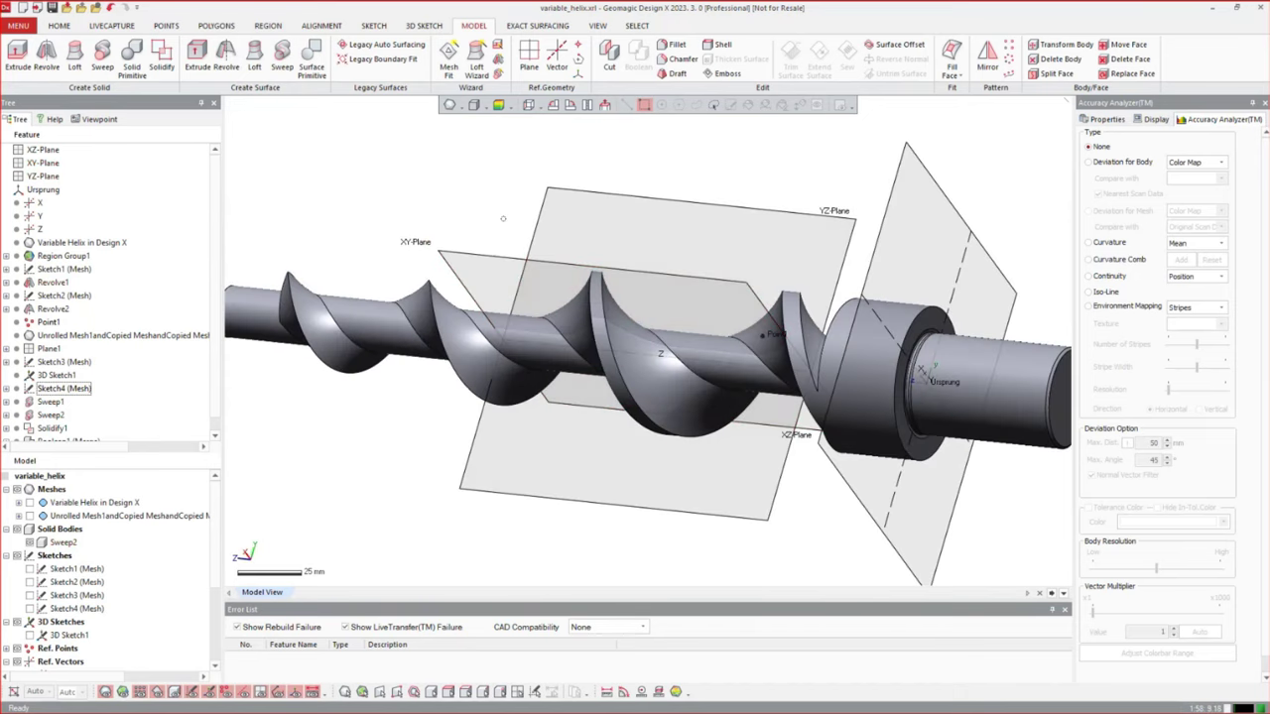
Apply a 22 mm constant fillet to the two helical edges where the thread flanks meet the shaft
click(673, 45)
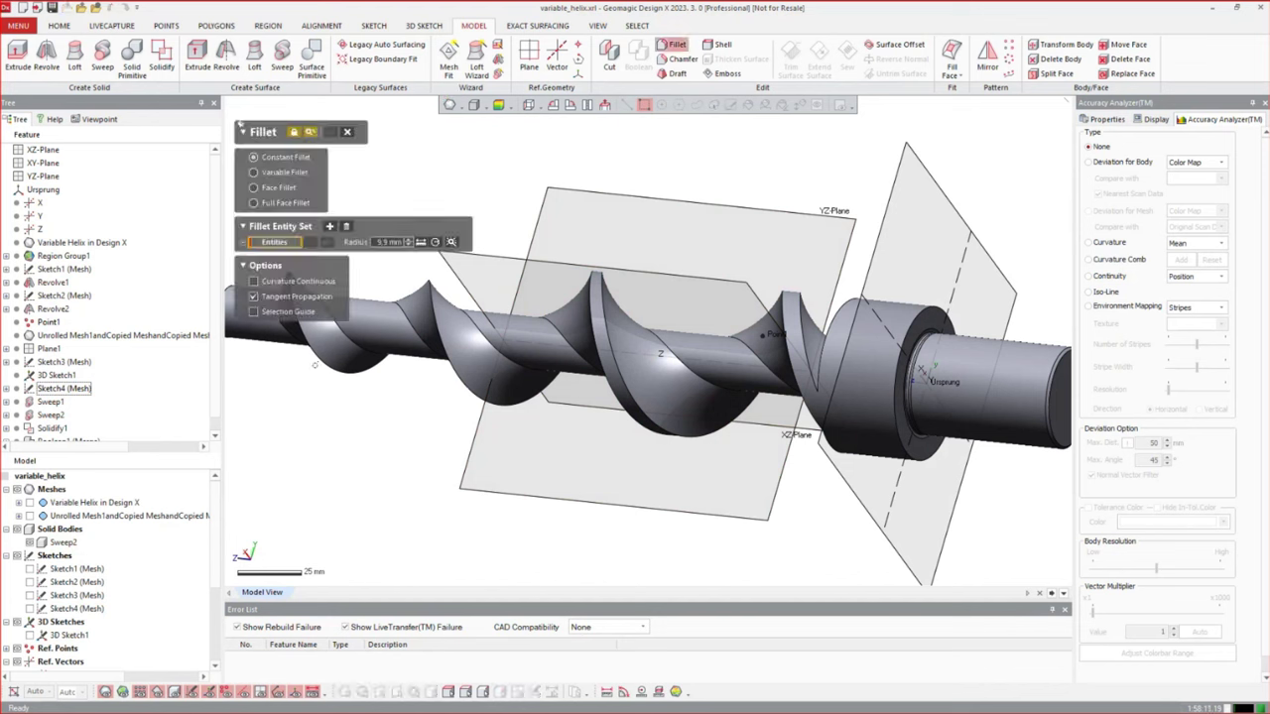
double_click(386, 243)
key(Return)
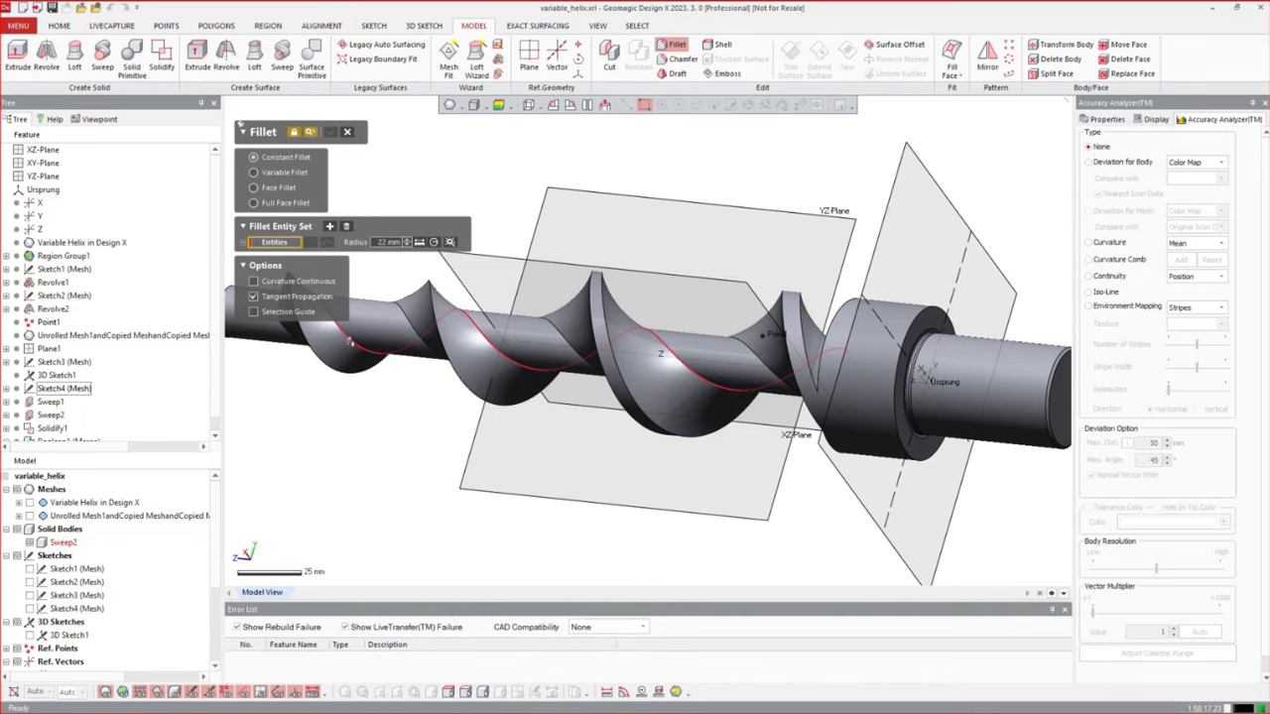
click(357, 382)
right_drag(446, 451, 516, 352)
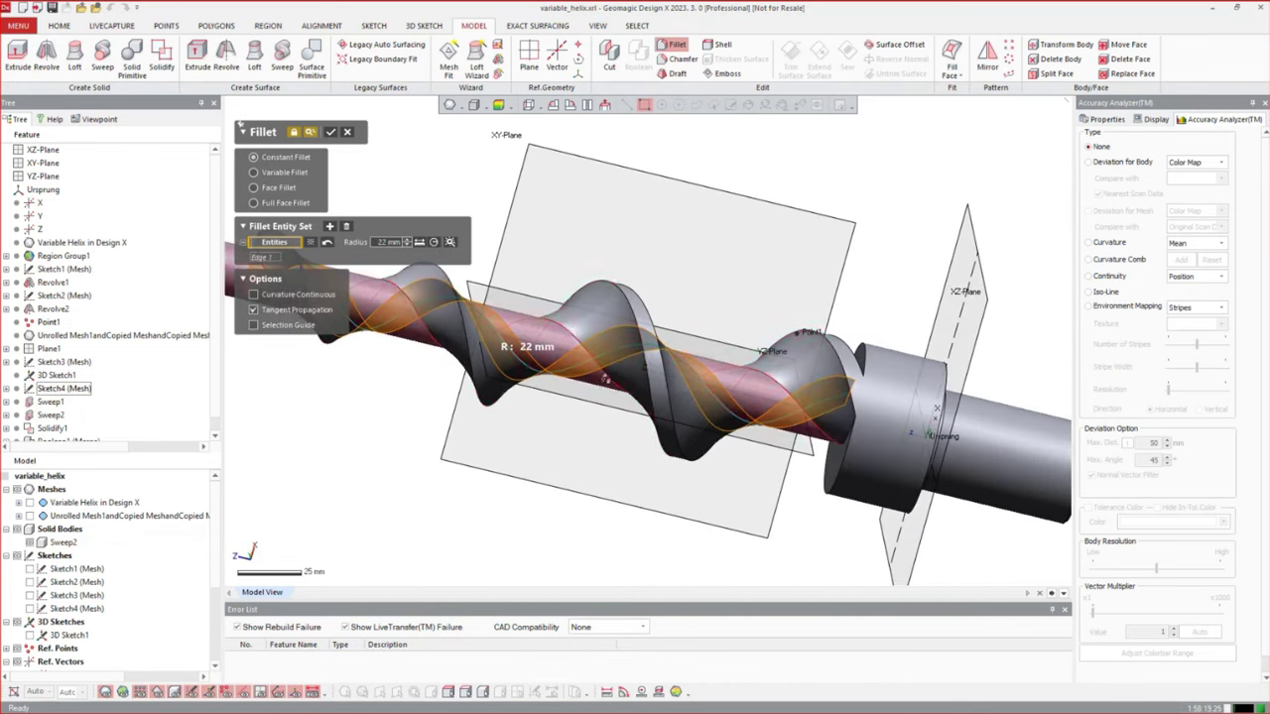
click(560, 325)
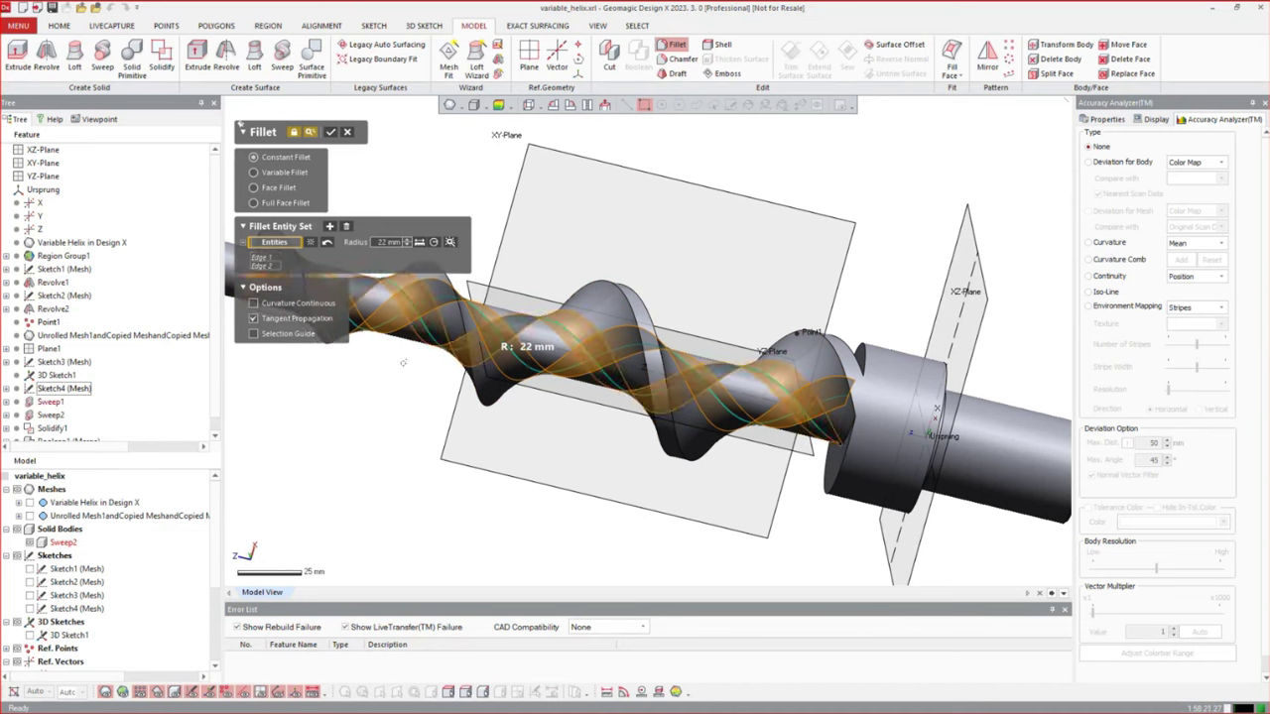
click(330, 131)
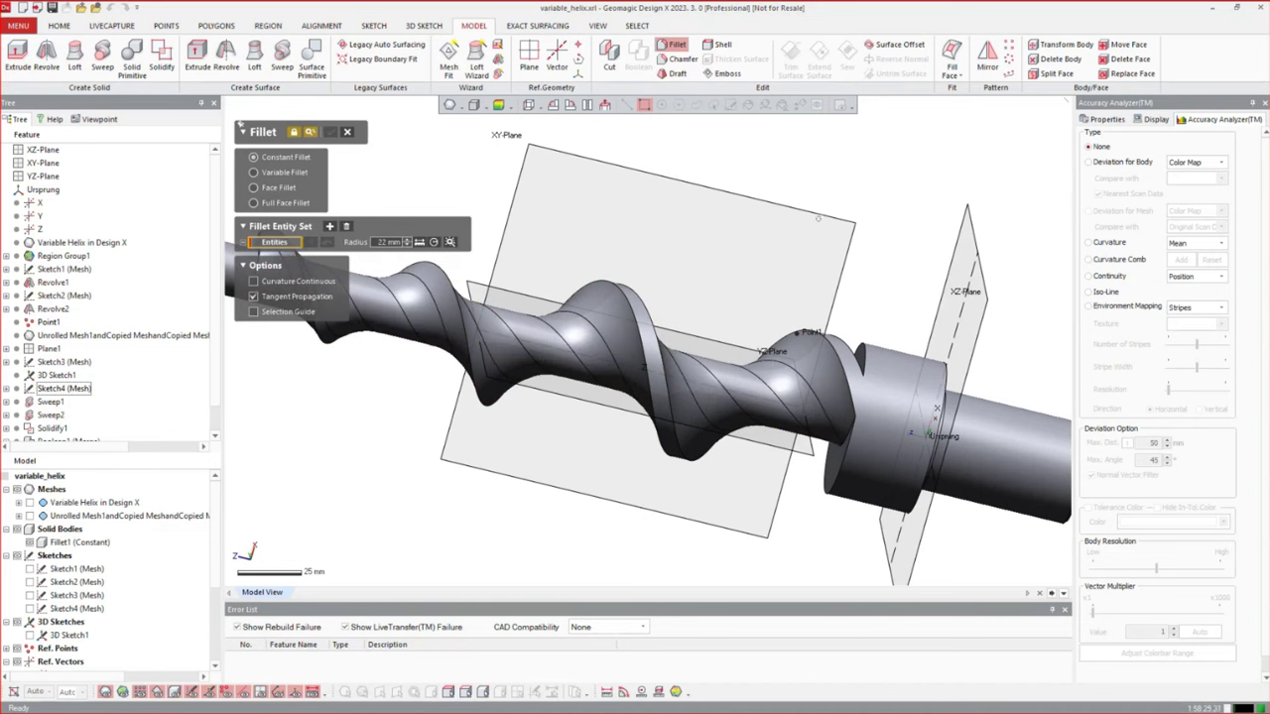
Set up a 10 mm constant fillet on the short edge where the thread flank runs into the collar
right_drag(768, 224, 849, 382)
scroll(863, 375, up, 5)
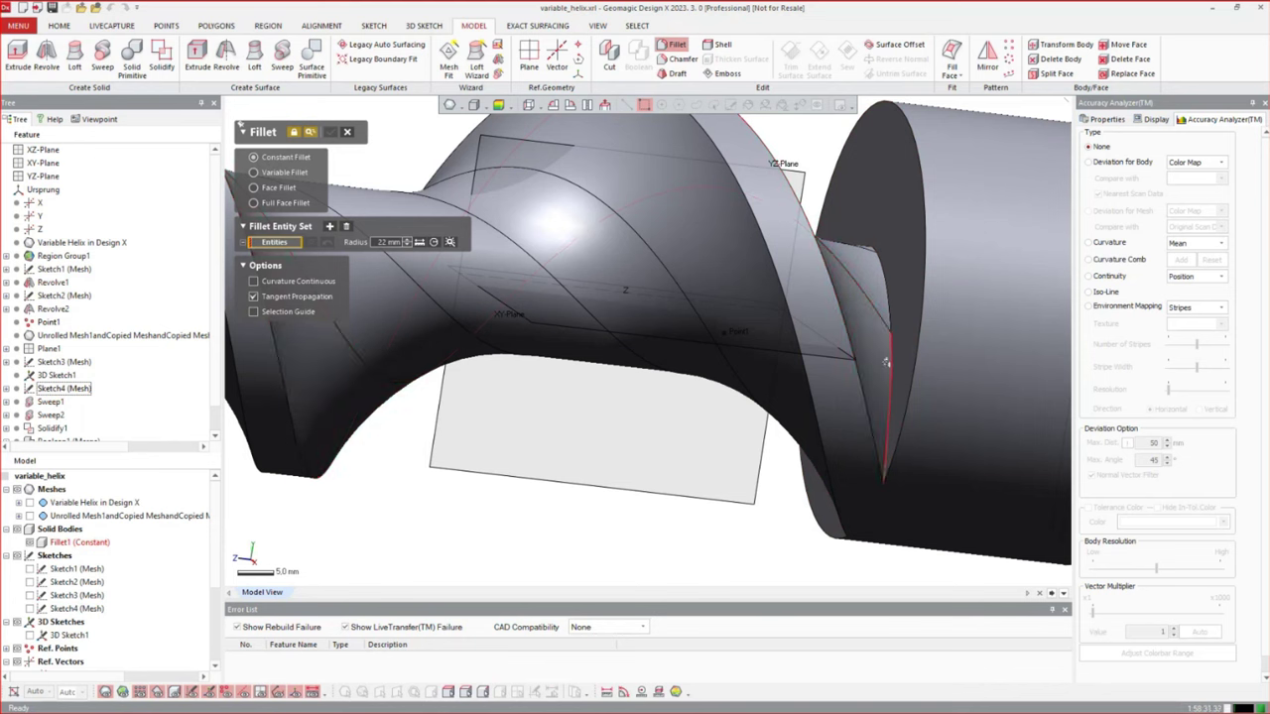
click(880, 372)
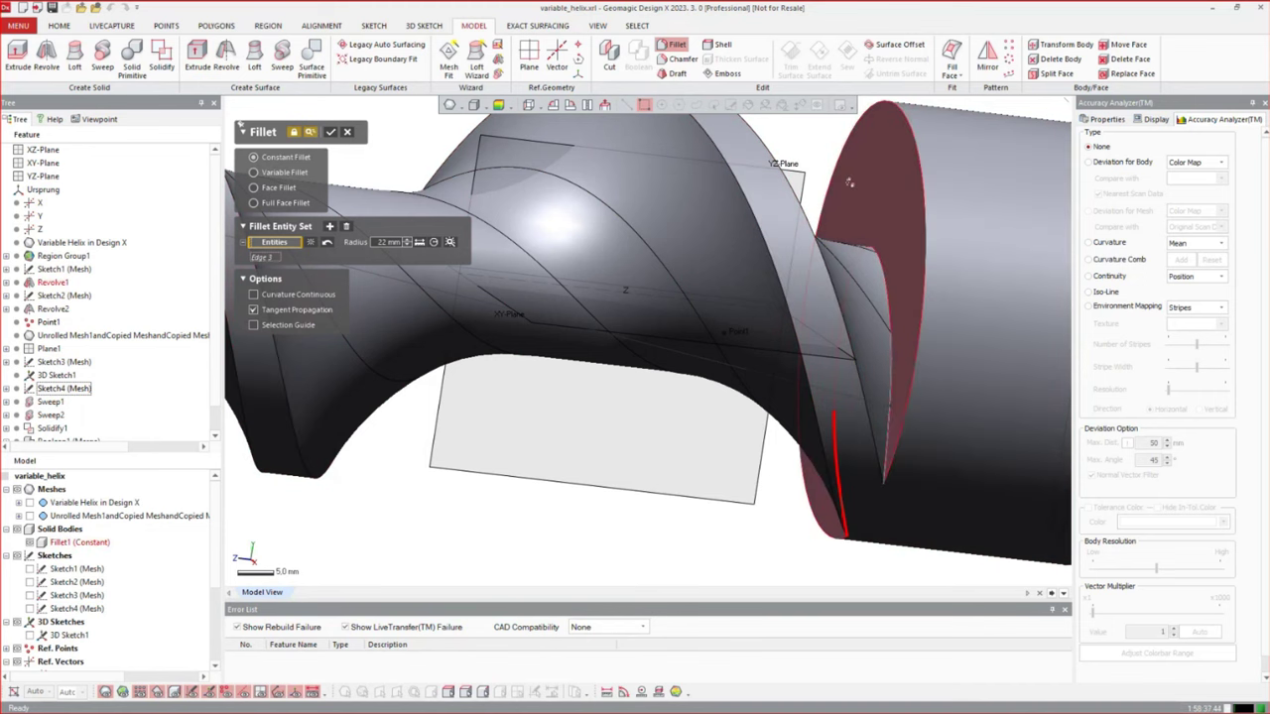
double_click(391, 242)
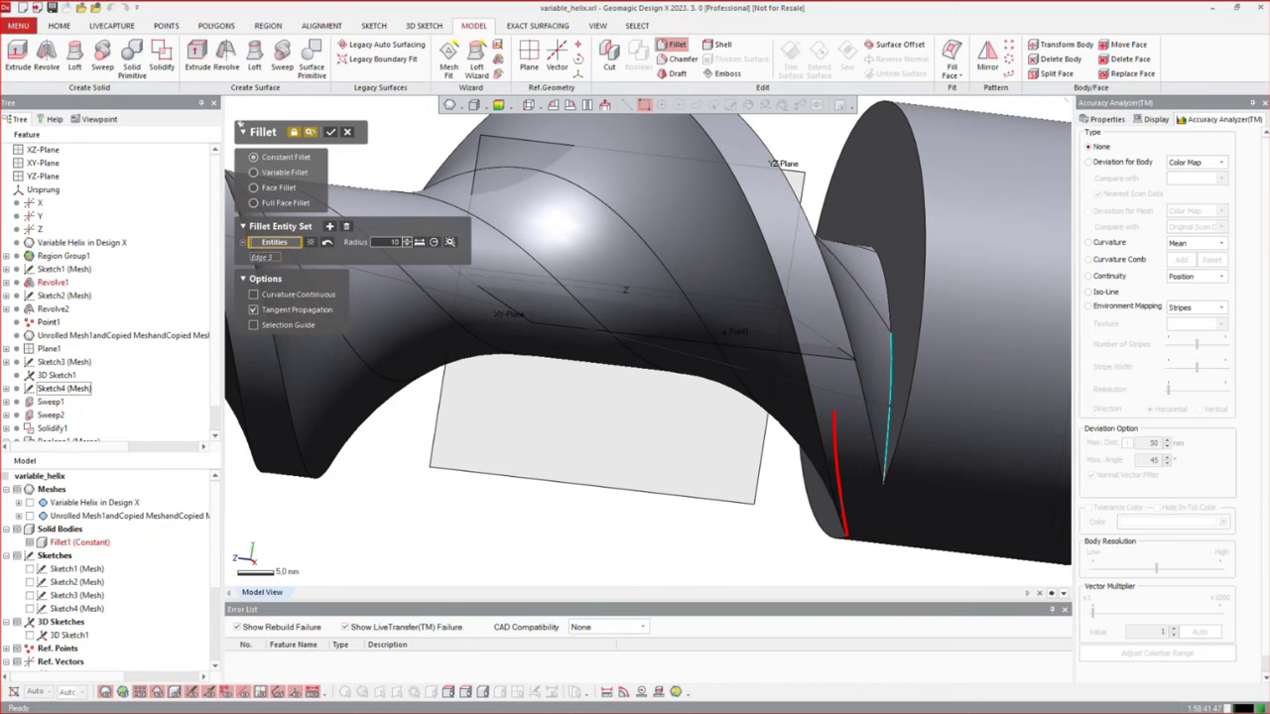
text(10)
key(Return)
right_drag(499, 462, 738, 460)
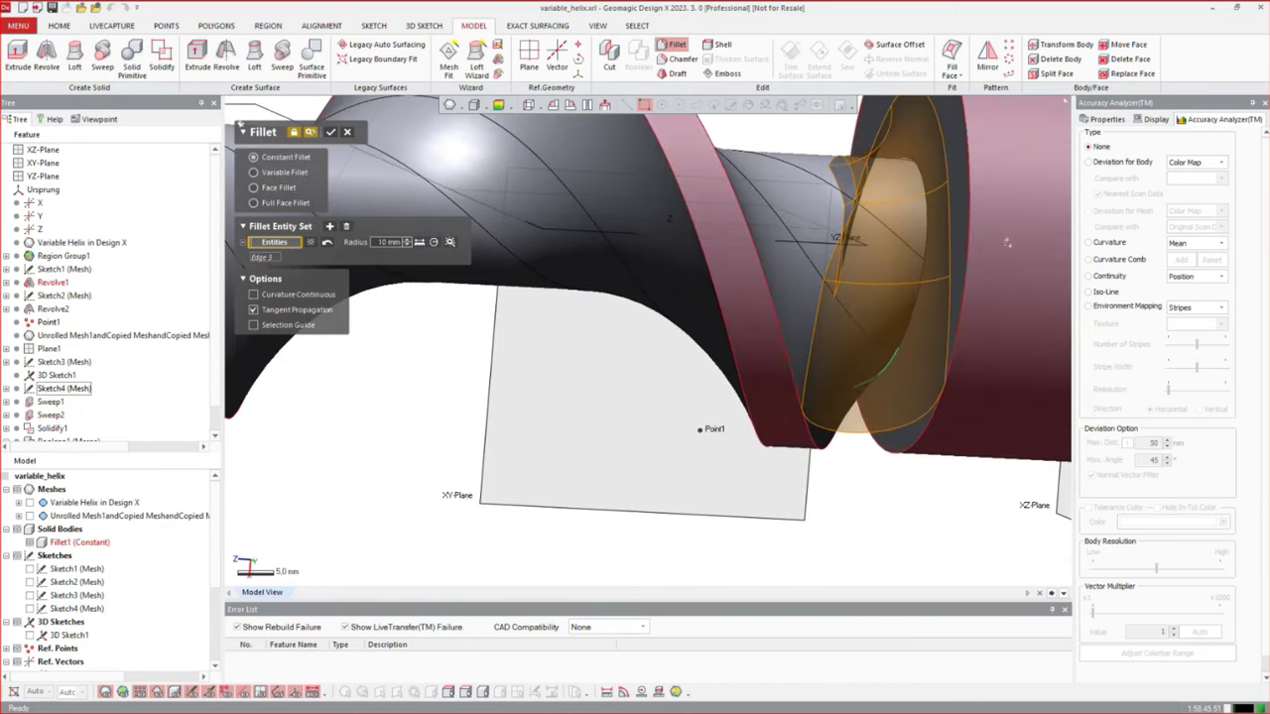
Compare the run-out fillet with the scan using the body deviation color map and apply it with a slightly smaller radius
click(1117, 162)
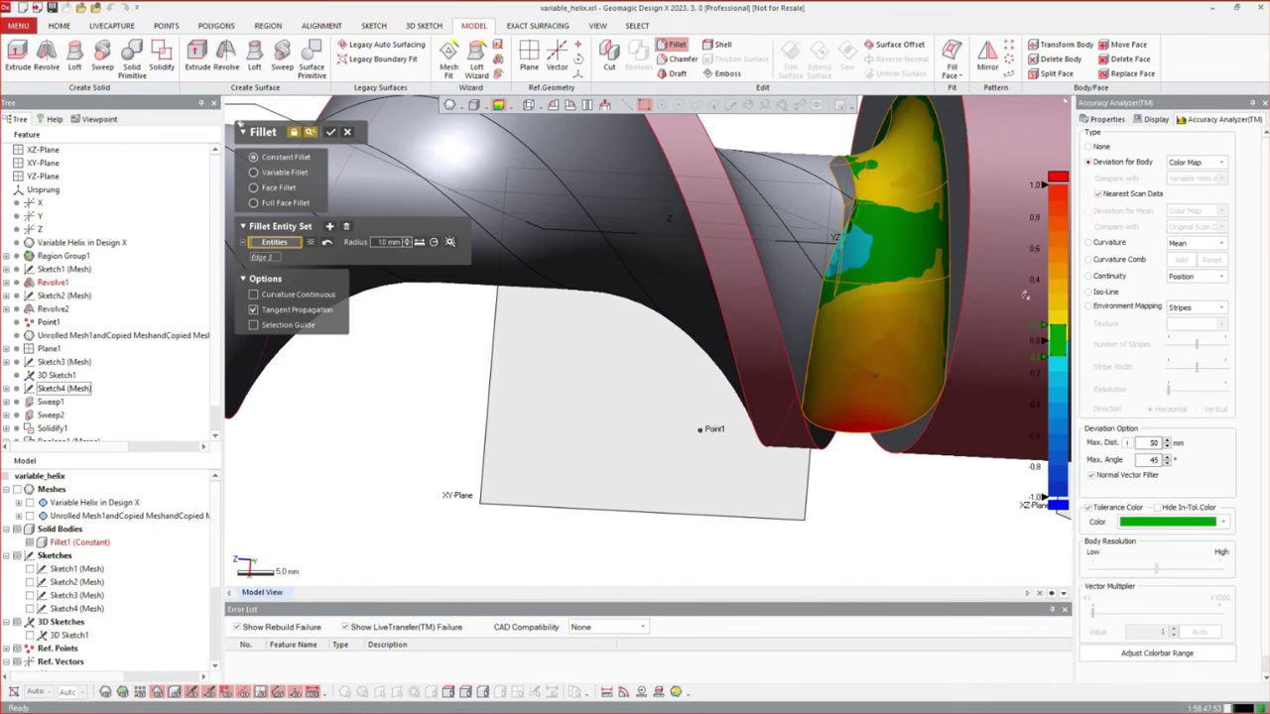
right_drag(851, 406, 821, 325)
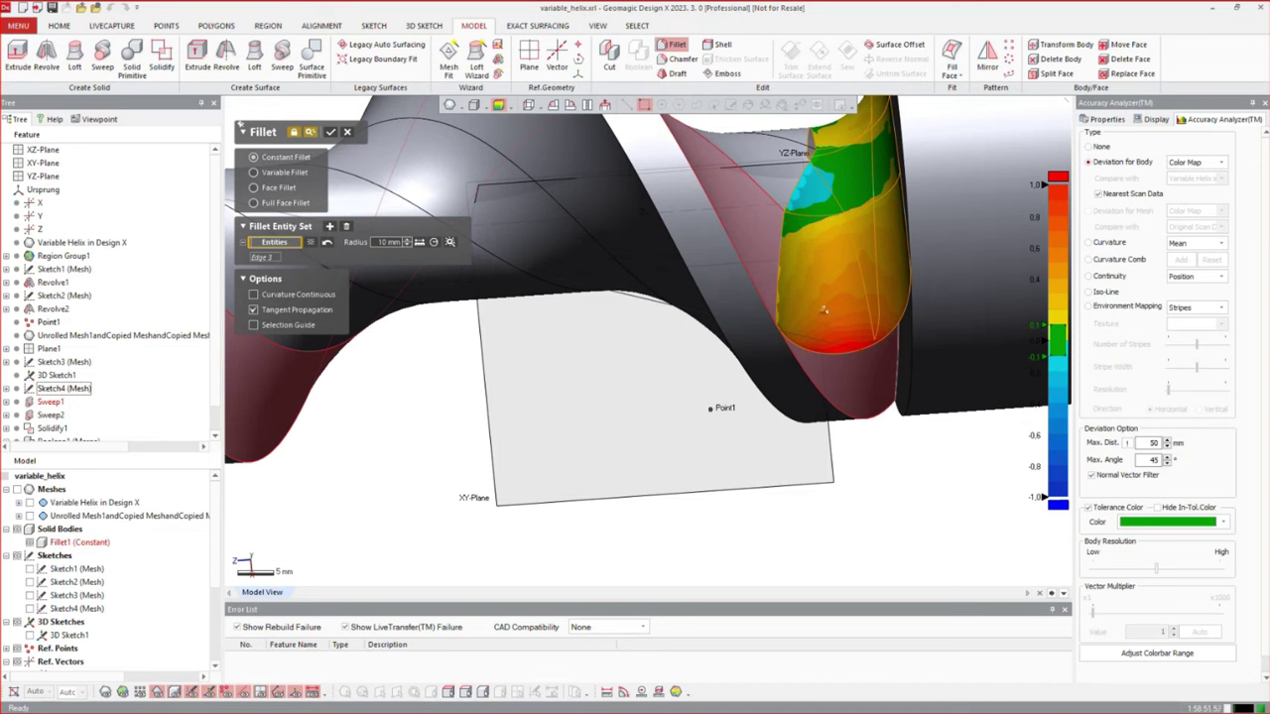
click(402, 243)
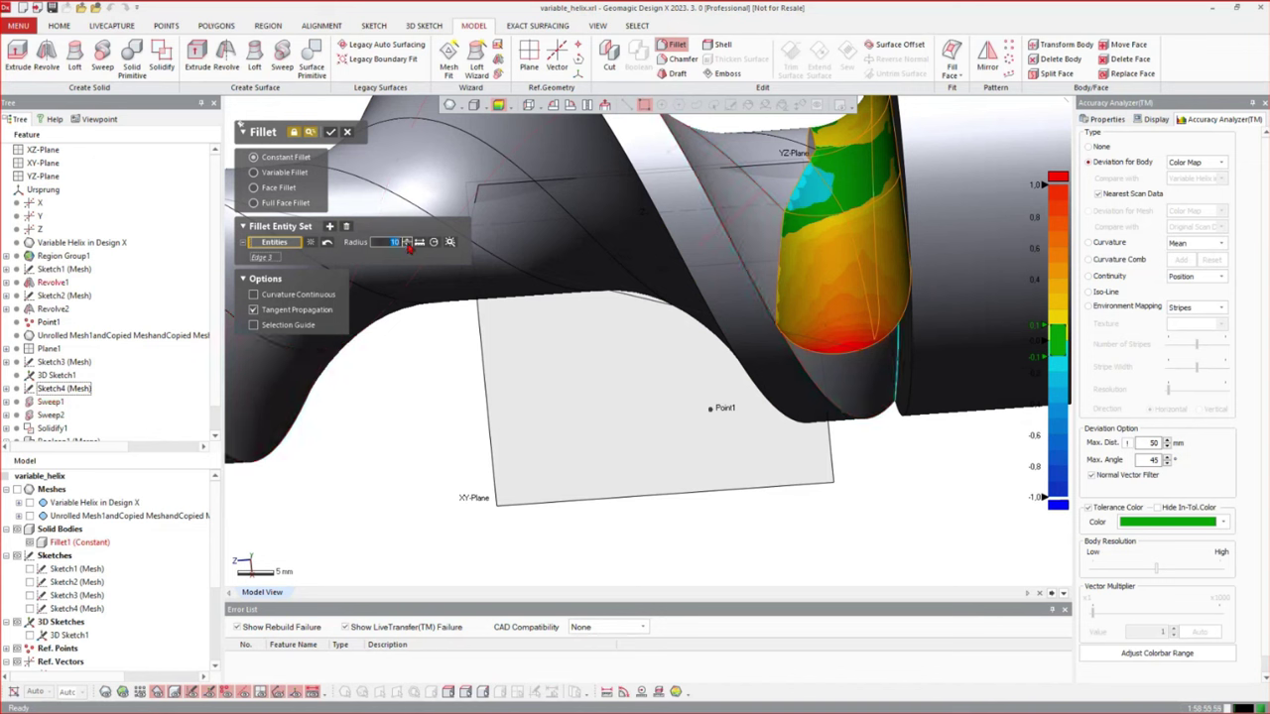
click(407, 246)
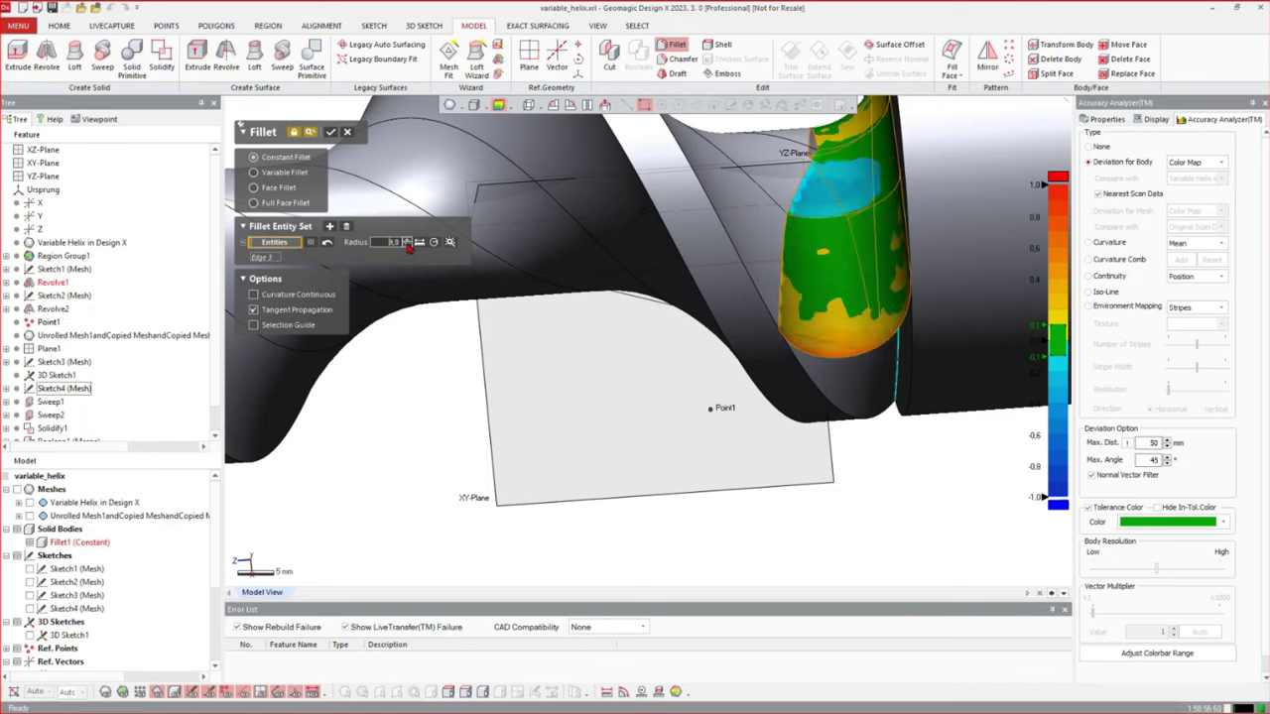
click(407, 246)
click(406, 244)
click(330, 132)
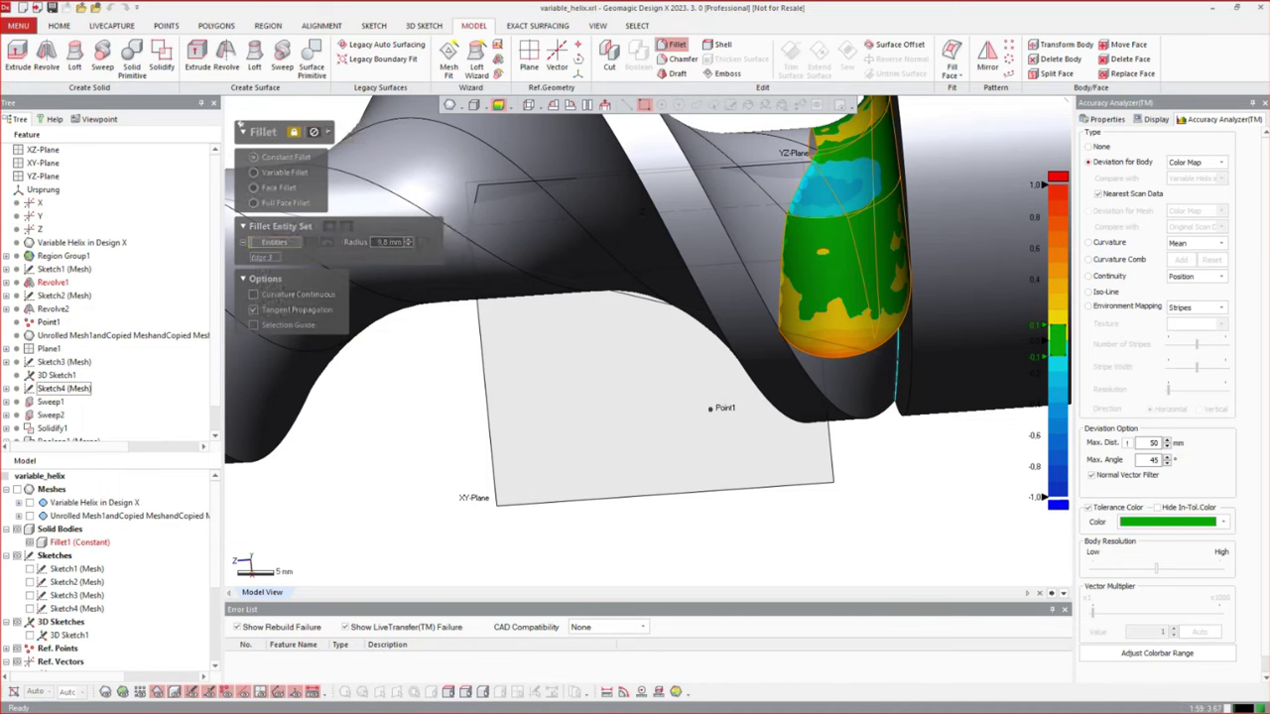
right_drag(647, 342, 675, 273)
scroll(855, 332, down, 4)
click(347, 132)
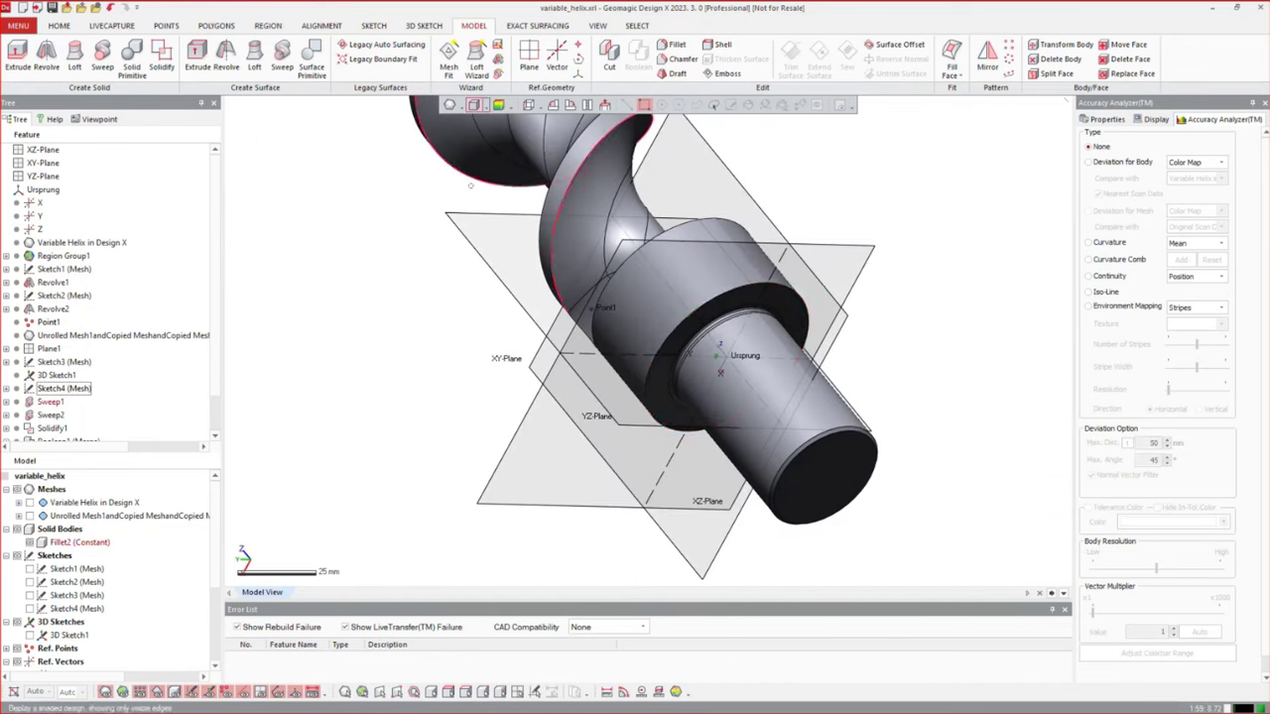
Import the centre-hole body Form B 5 mm.xrl from the DIN 332 T1 (Zentrierbohrungen) folder without running the mesh wizard
right_drag(683, 365, 794, 343)
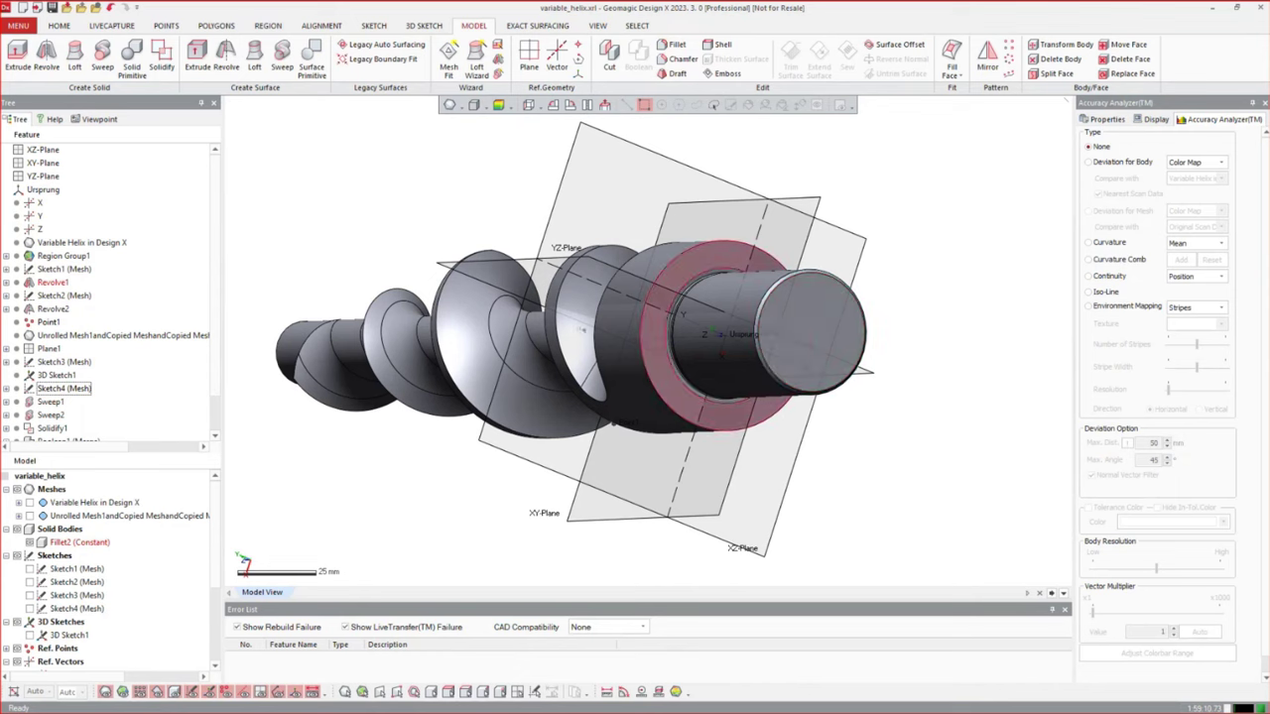
right_drag(945, 345, 808, 296)
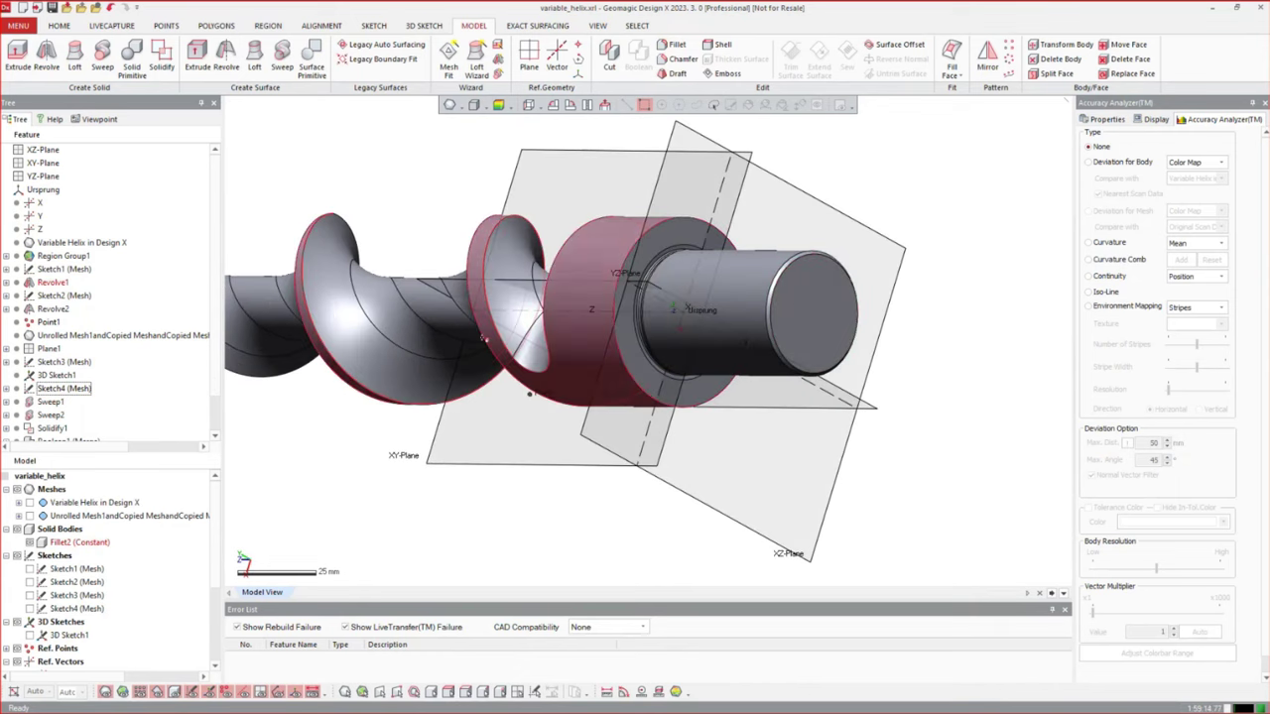
click(721, 357)
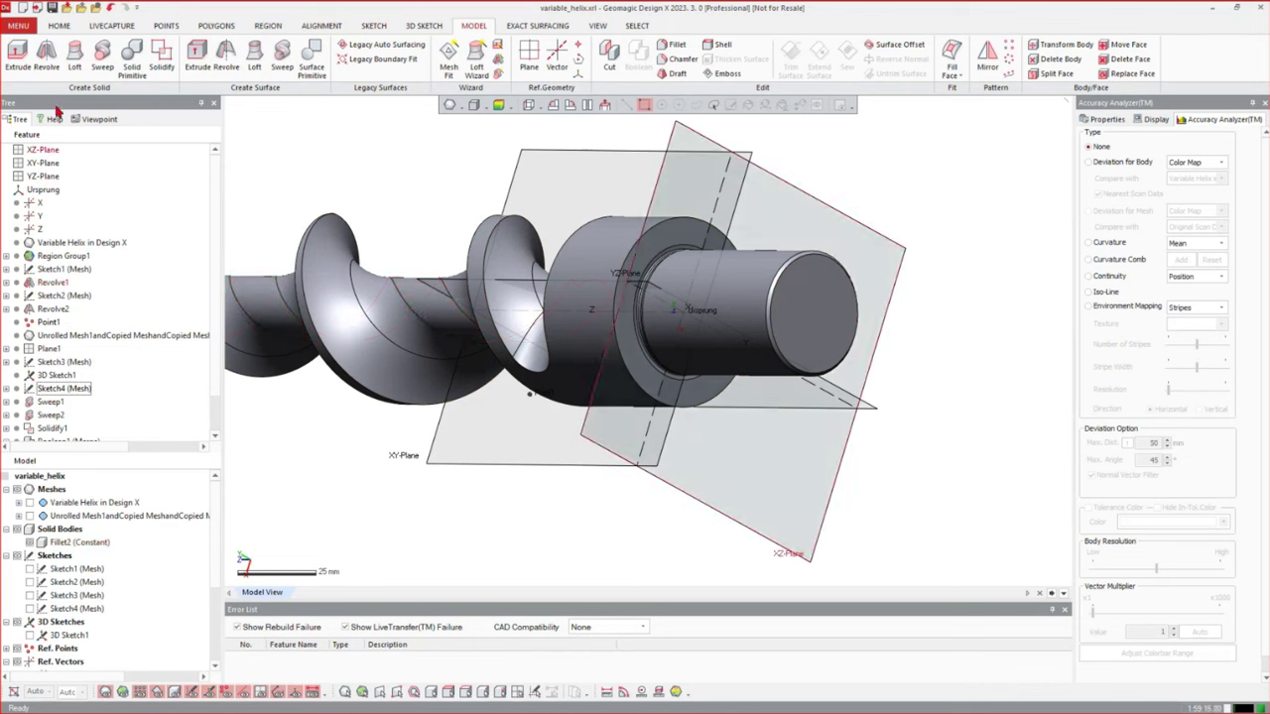
click(58, 27)
click(18, 75)
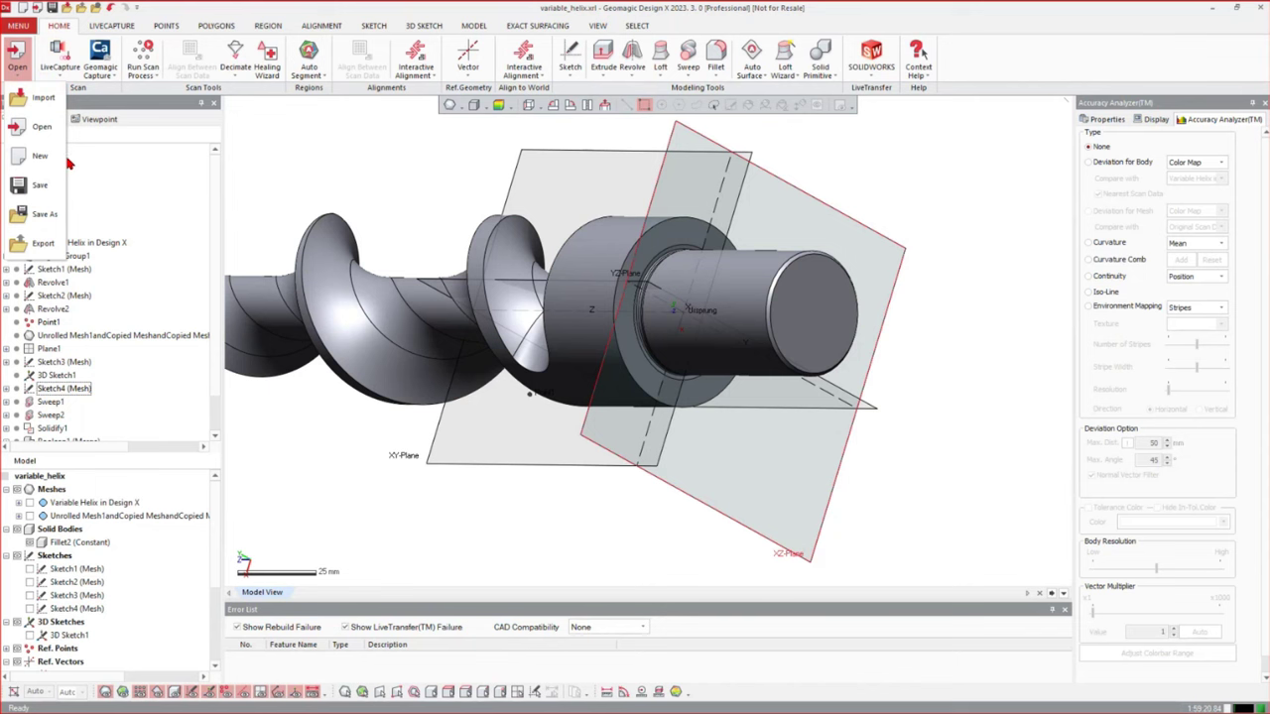
click(43, 99)
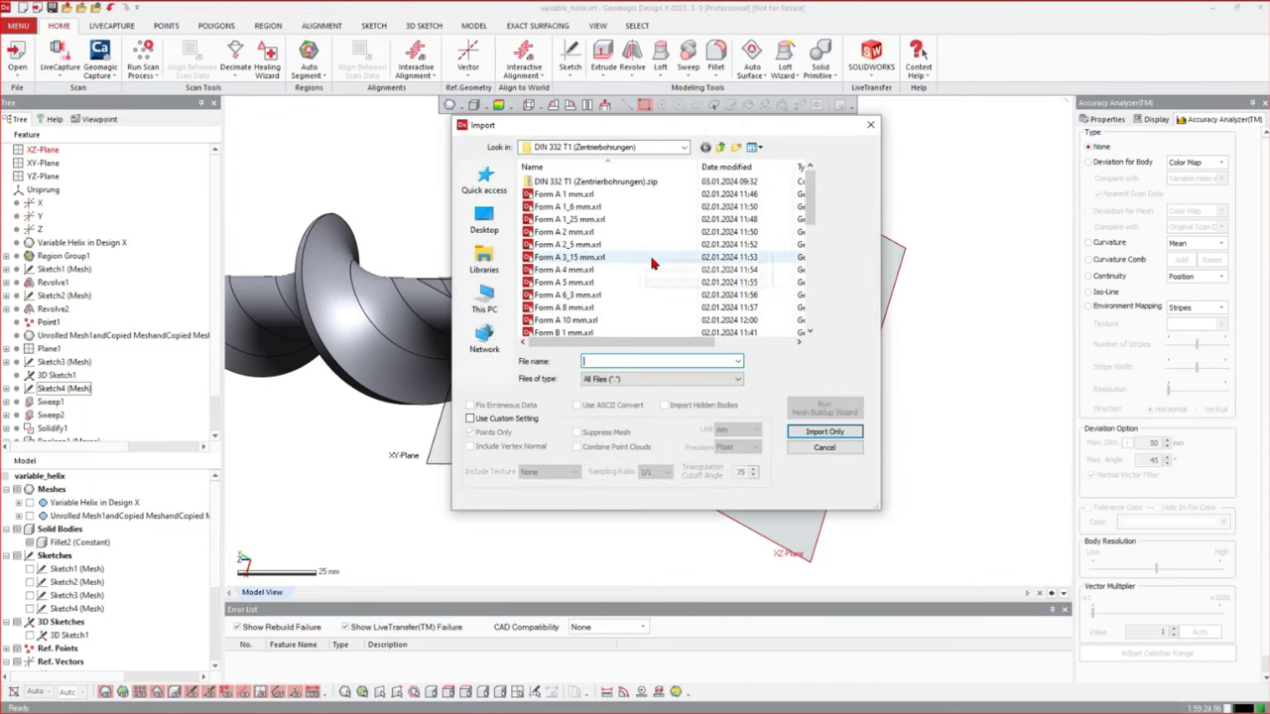
scroll(570, 288, down, 2)
scroll(596, 307, down, 1)
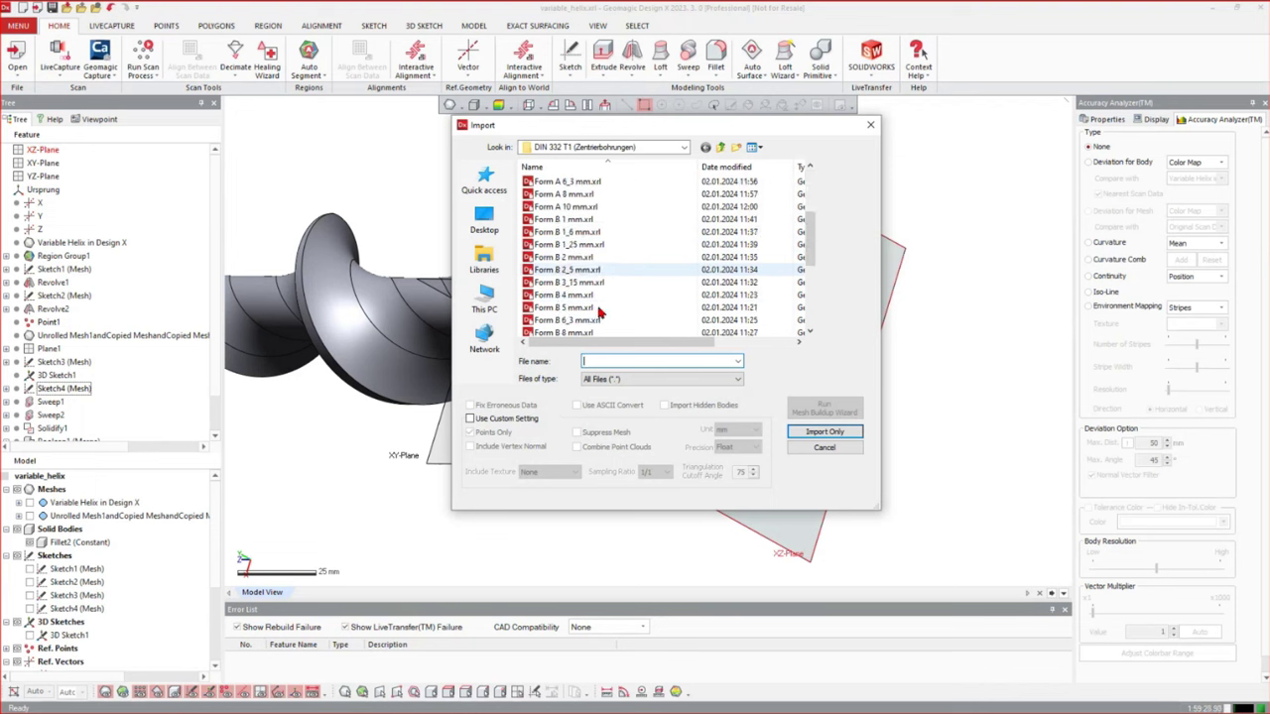
click(598, 309)
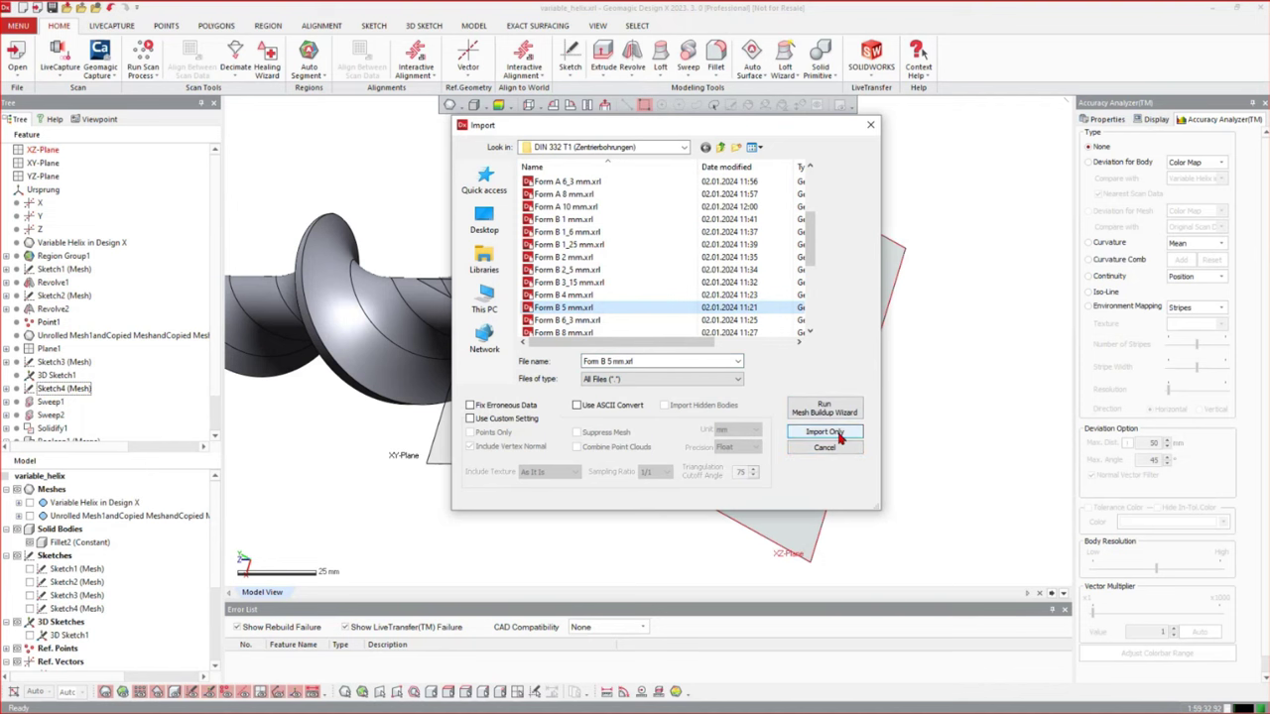
click(837, 434)
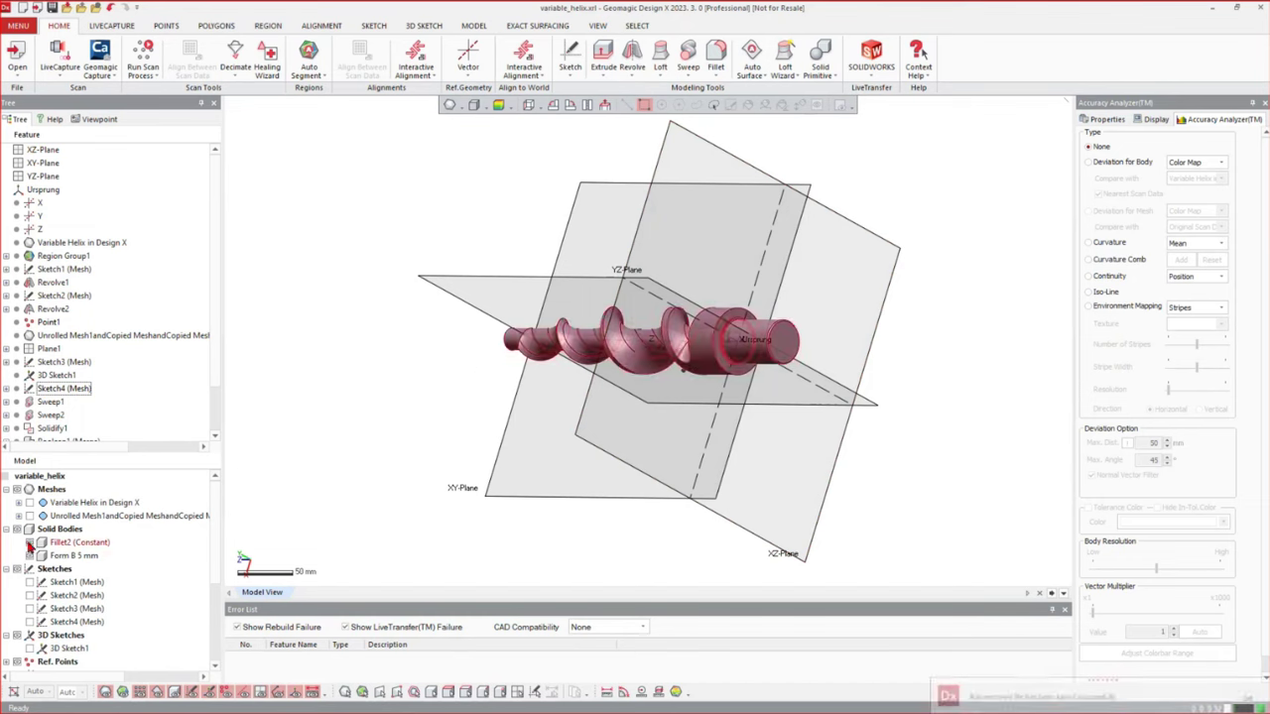
Hide the Fillet2 (Constant) screw body so only the imported Form B 5 mm body is displayed at the origin
click(30, 542)
right_drag(677, 343, 648, 361)
scroll(721, 364, up, 5)
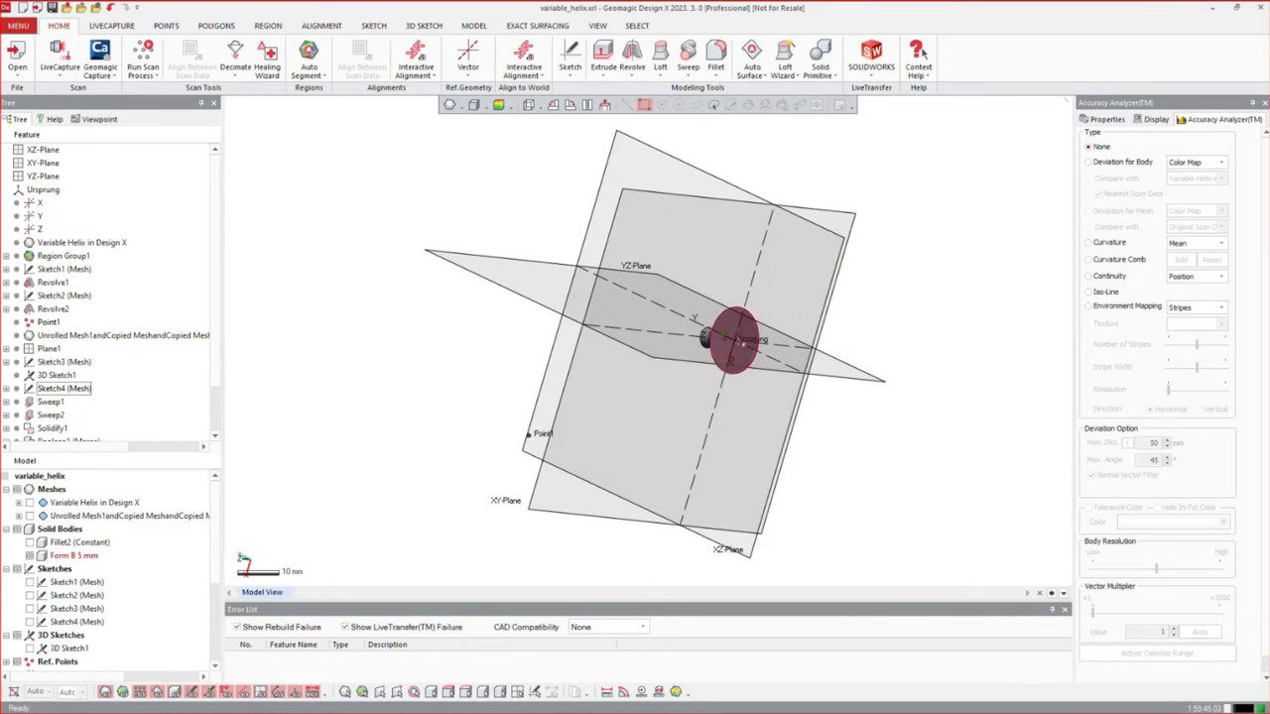
mouse_move(696, 335)
right_down()
mouse_move(845, 327)
mouse_move(585, 326)
mouse_move(585, 312)
right_up()
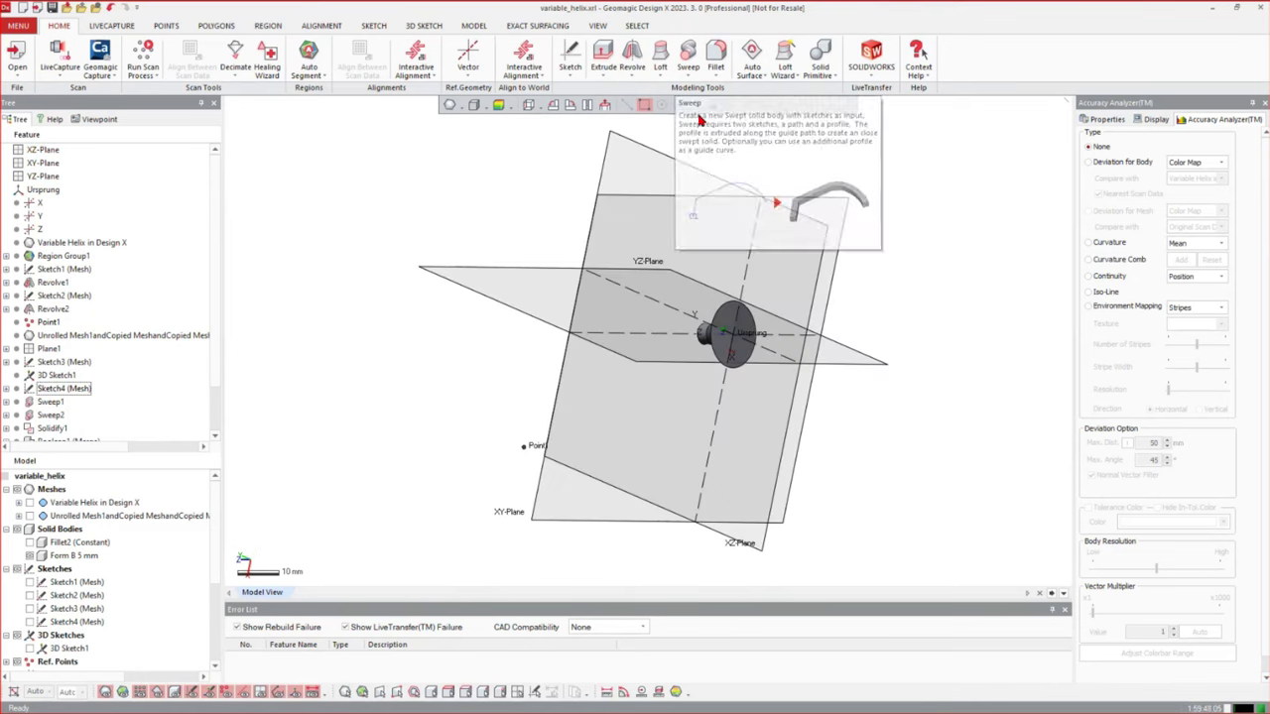
Start a datum-alignment body transform for Form B 5 mm with the circular rim of its large end as moving datum
click(466, 26)
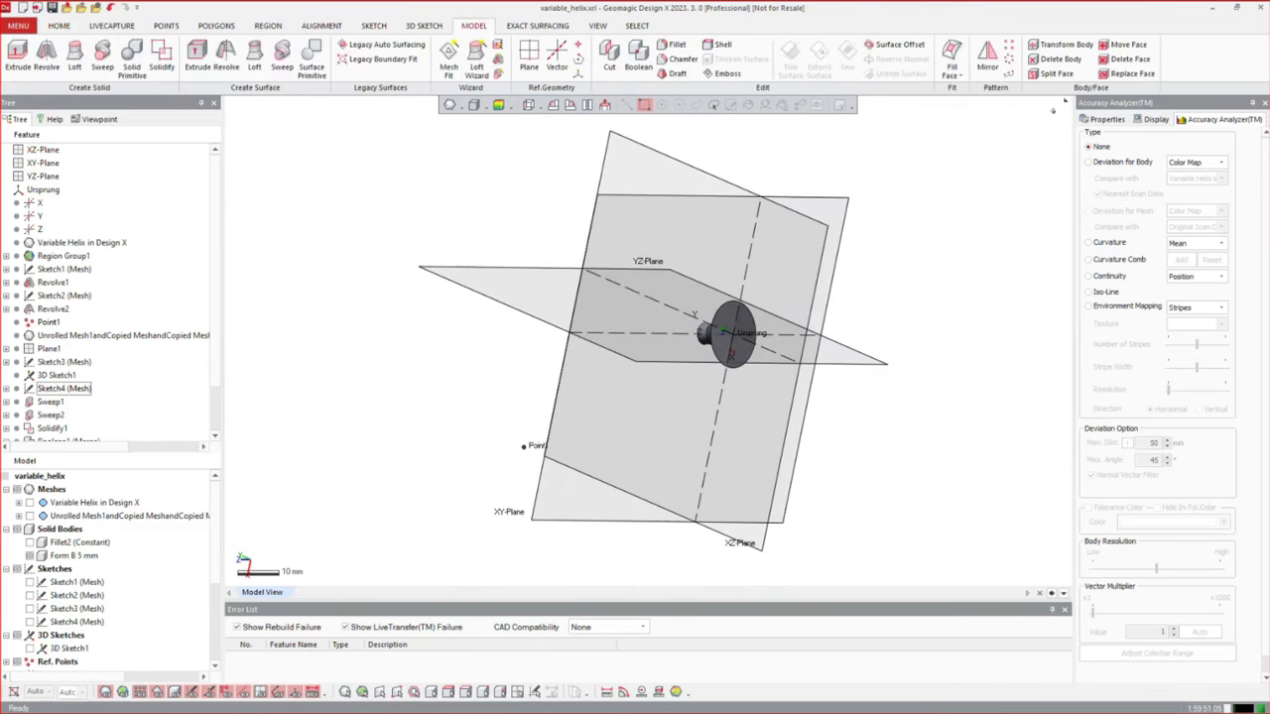
click(1062, 45)
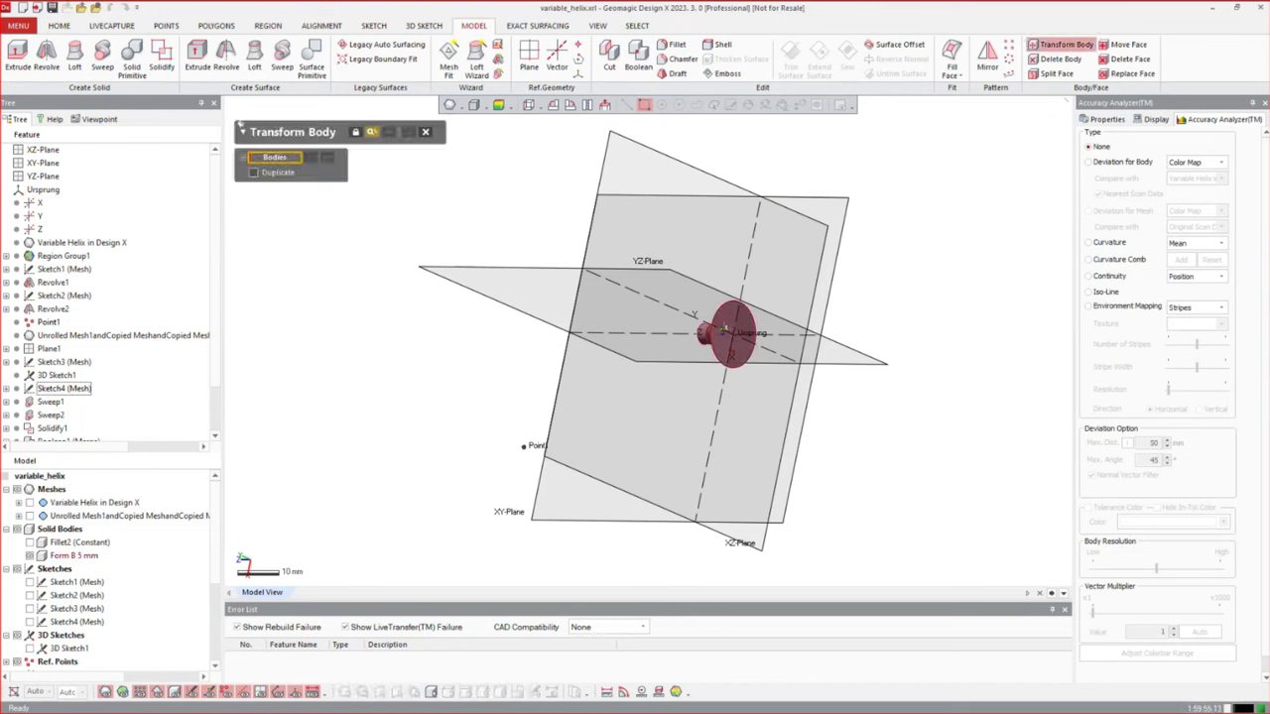
click(751, 312)
click(388, 132)
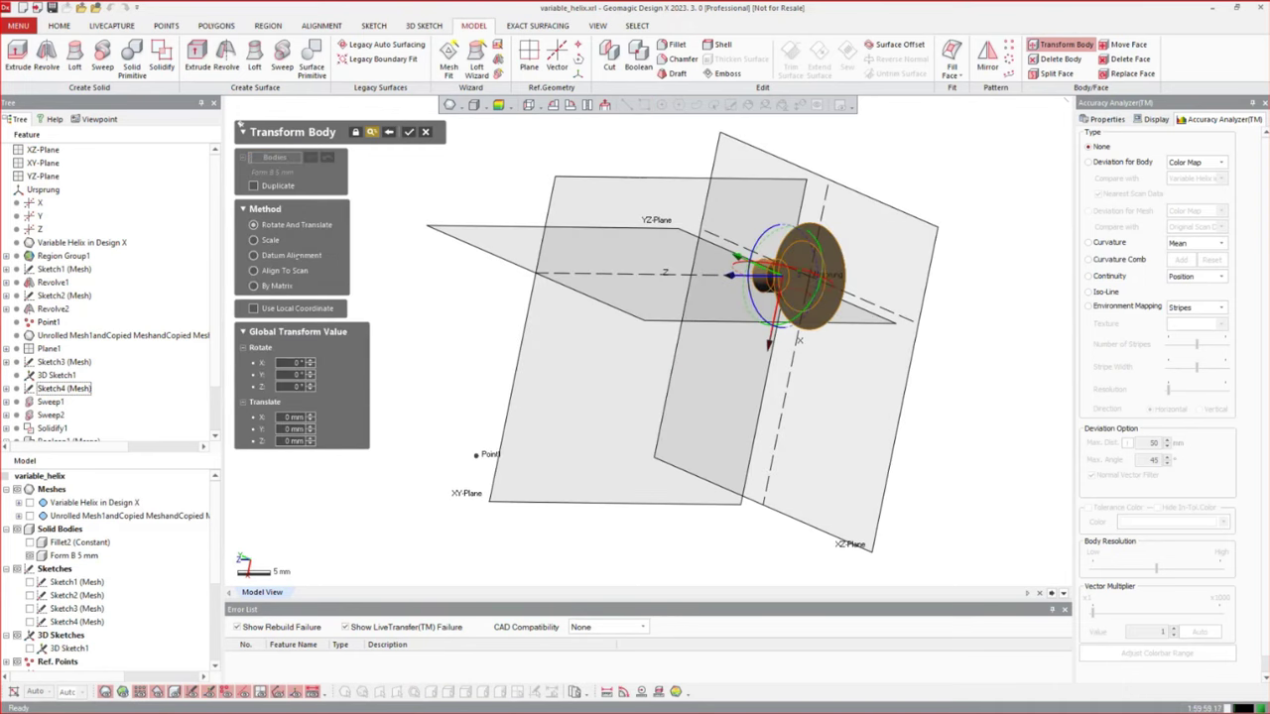
click(295, 254)
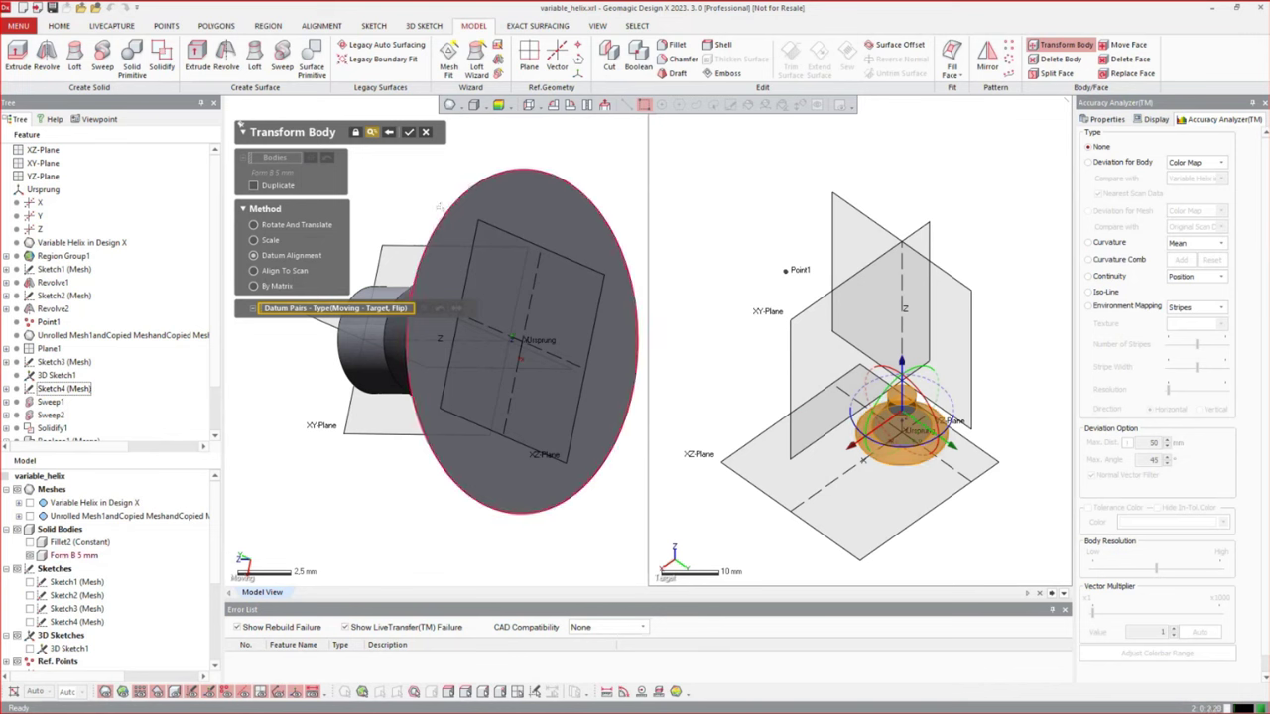
click(457, 240)
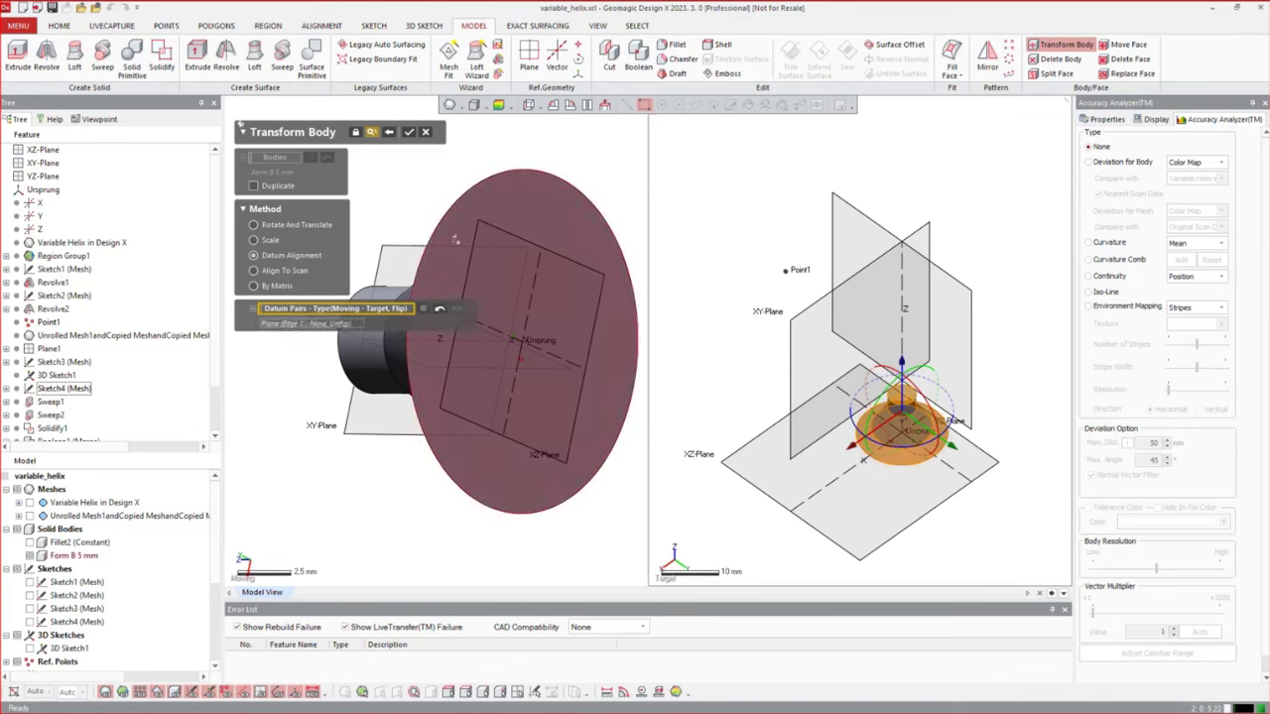
Show the Fillet2 (Constant) screw body, use the shaft's circular end edge as target datum, and apply the Form B 5 mm alignment
click(30, 542)
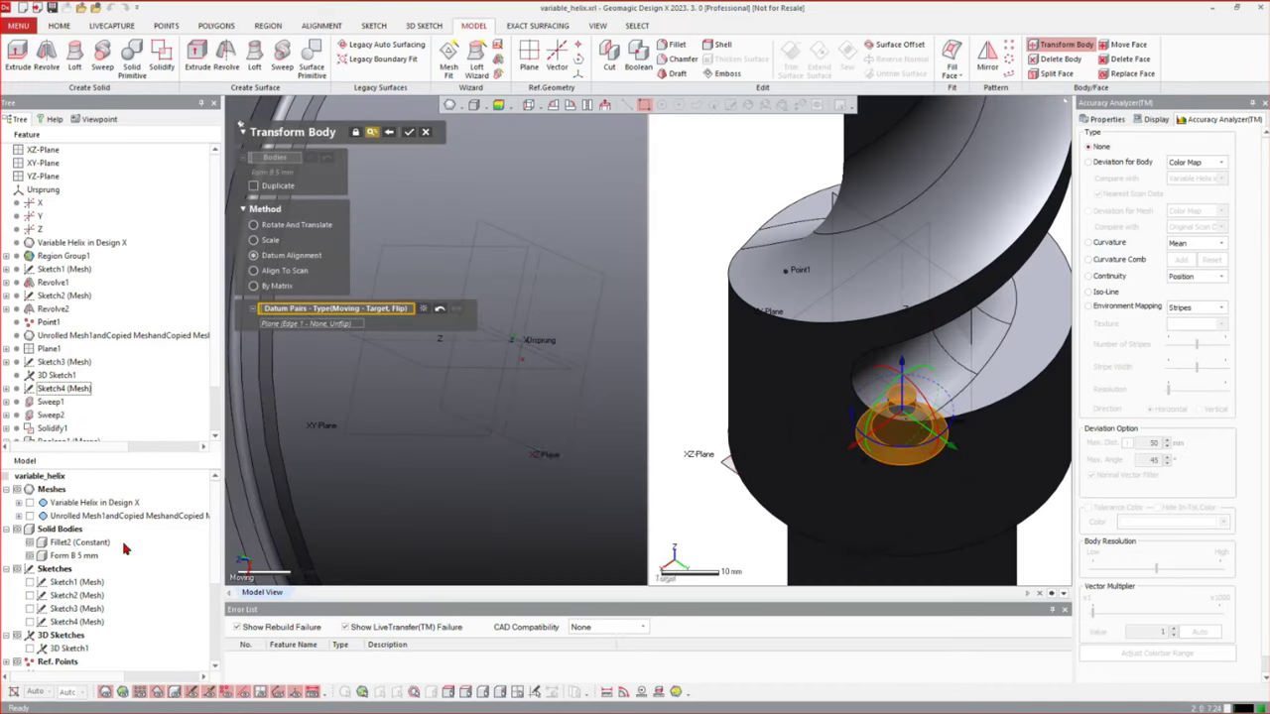
scroll(690, 354, down, 5)
right_drag(691, 354, 756, 230)
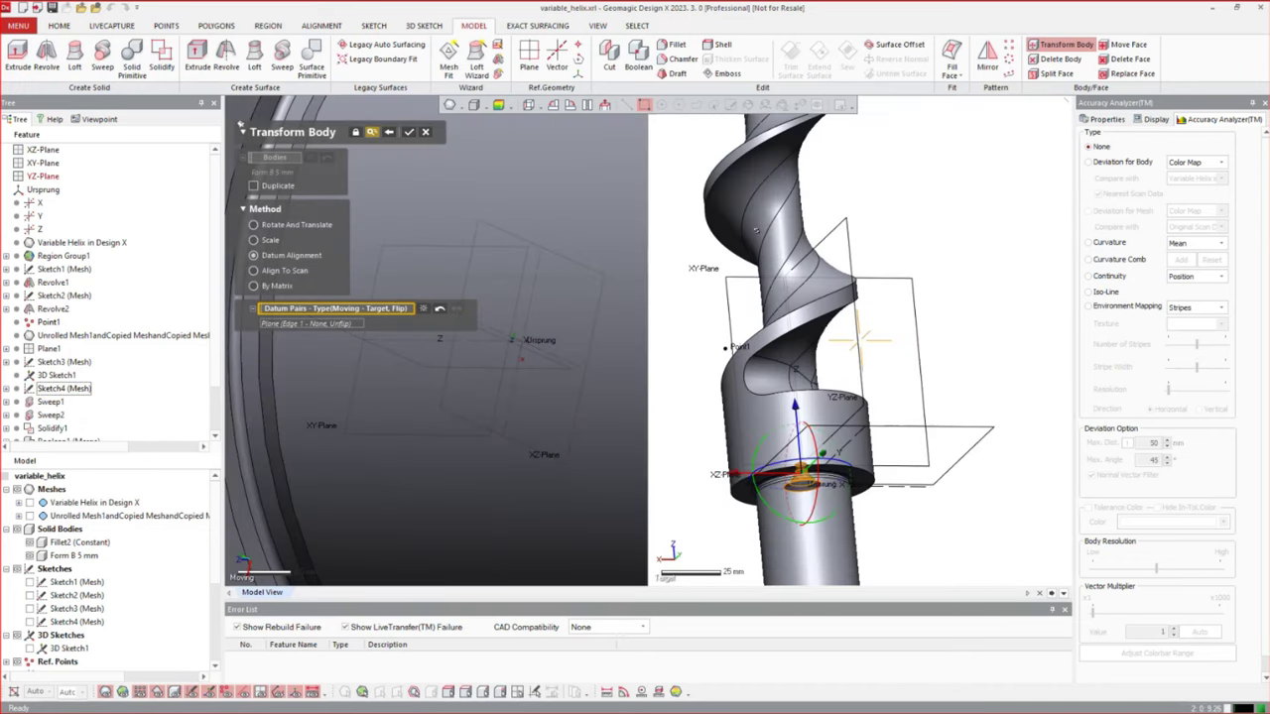
right_drag(863, 339, 778, 375)
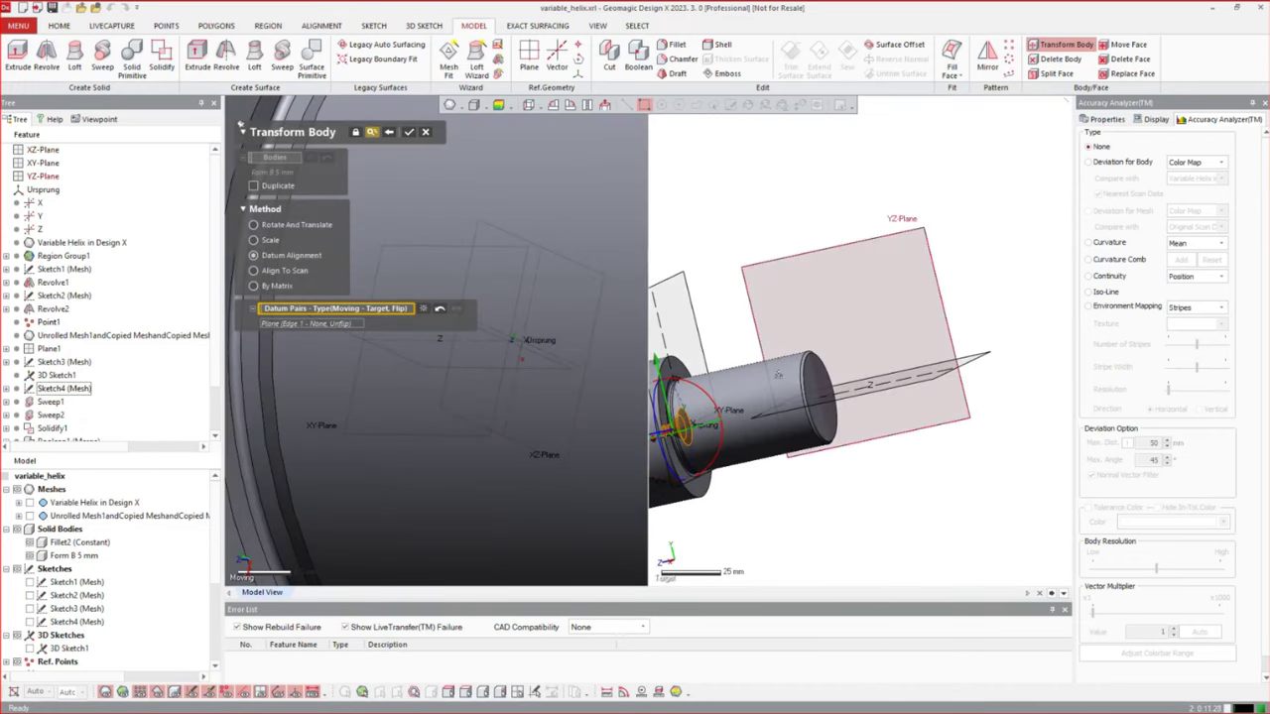
scroll(778, 375, up, 5)
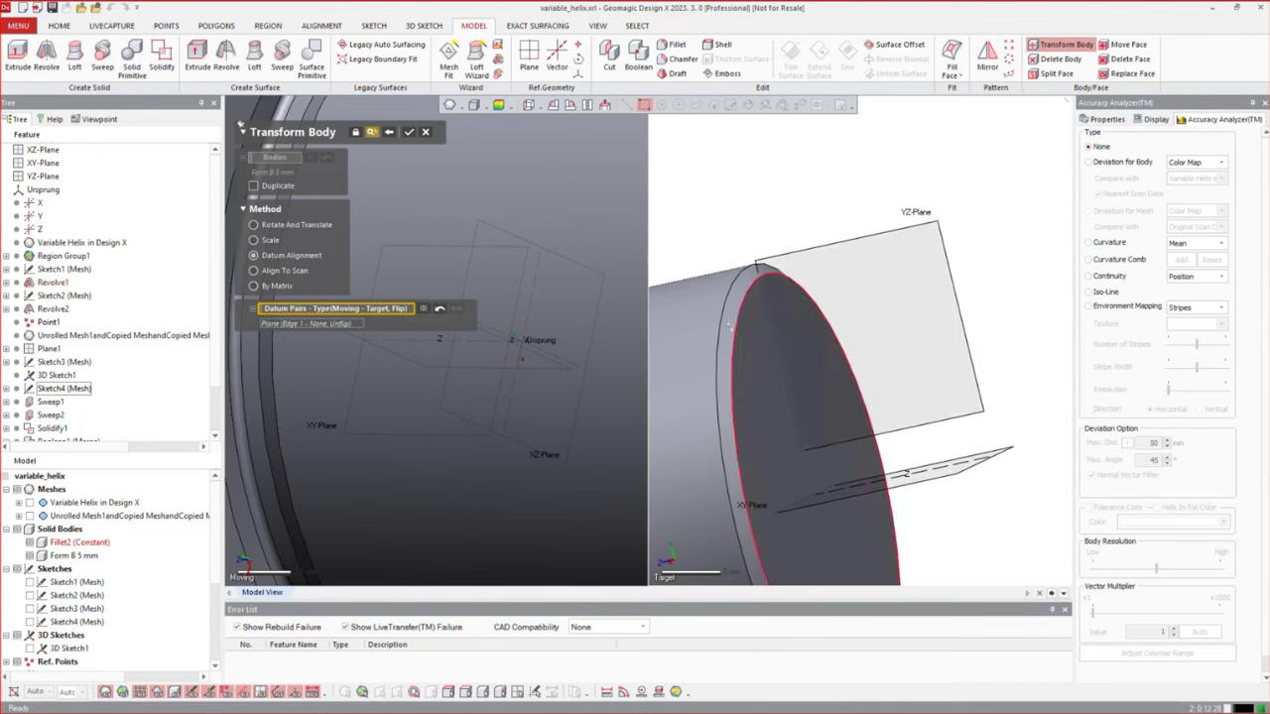
click(728, 326)
right_drag(782, 305, 702, 365)
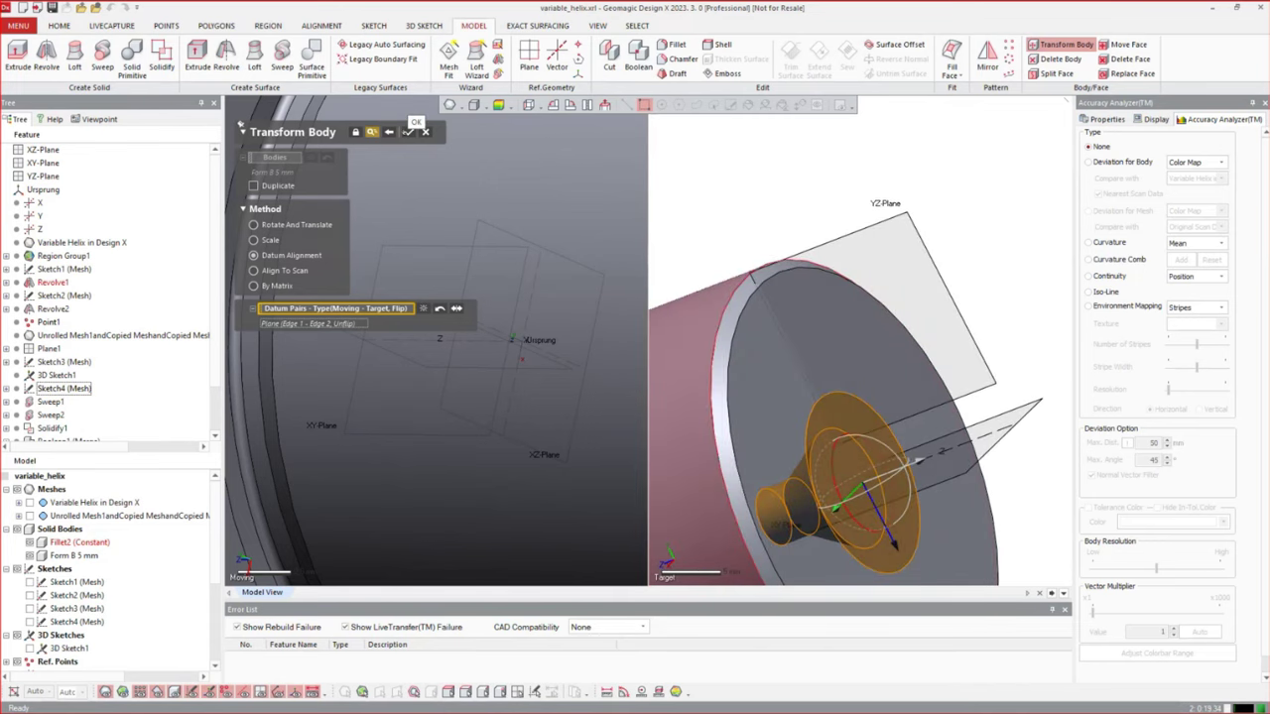
click(408, 131)
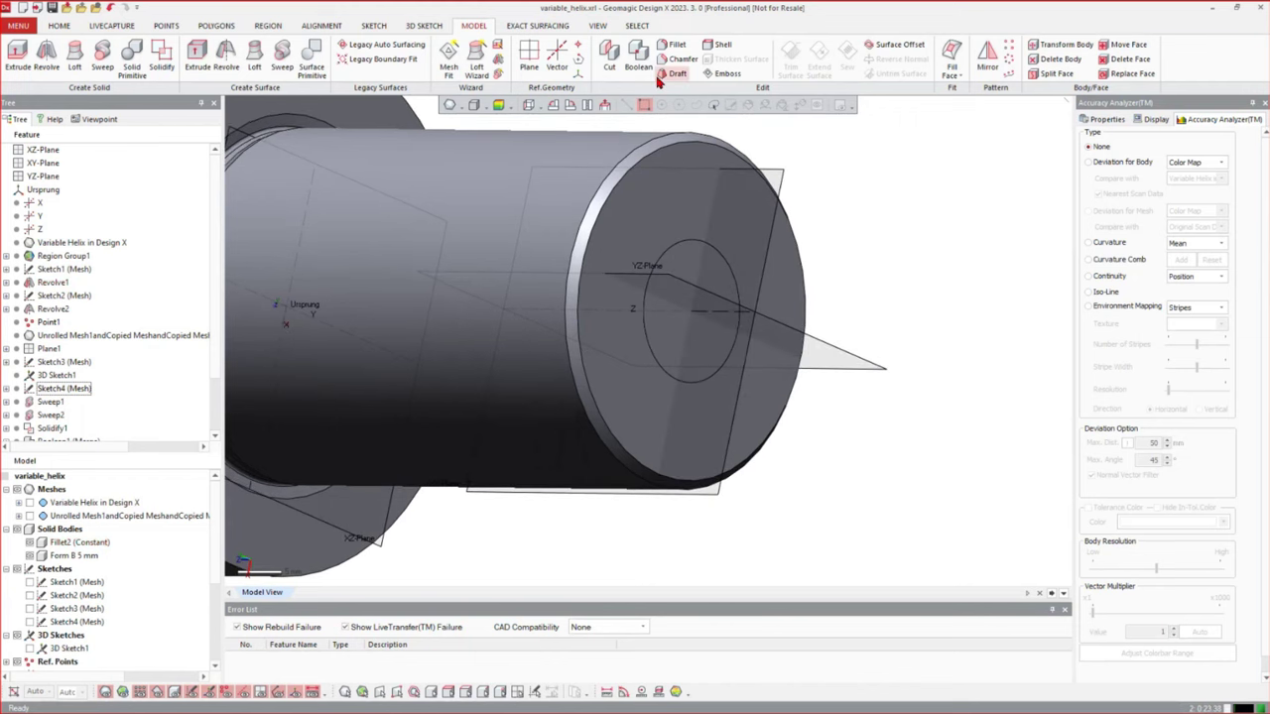
Cut the centre hole into the shaft end with a Boolean, using Form B 5 mm as tool body and Fillet2 (Constant) as target
click(643, 70)
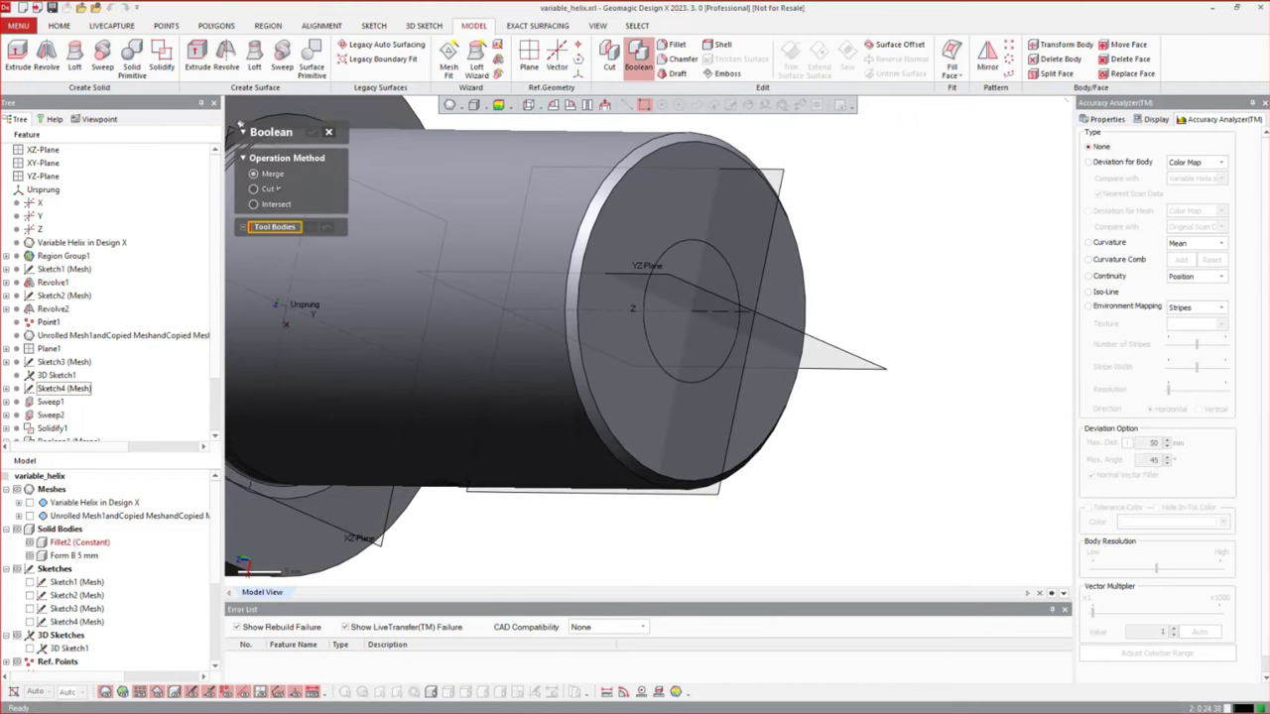
click(643, 327)
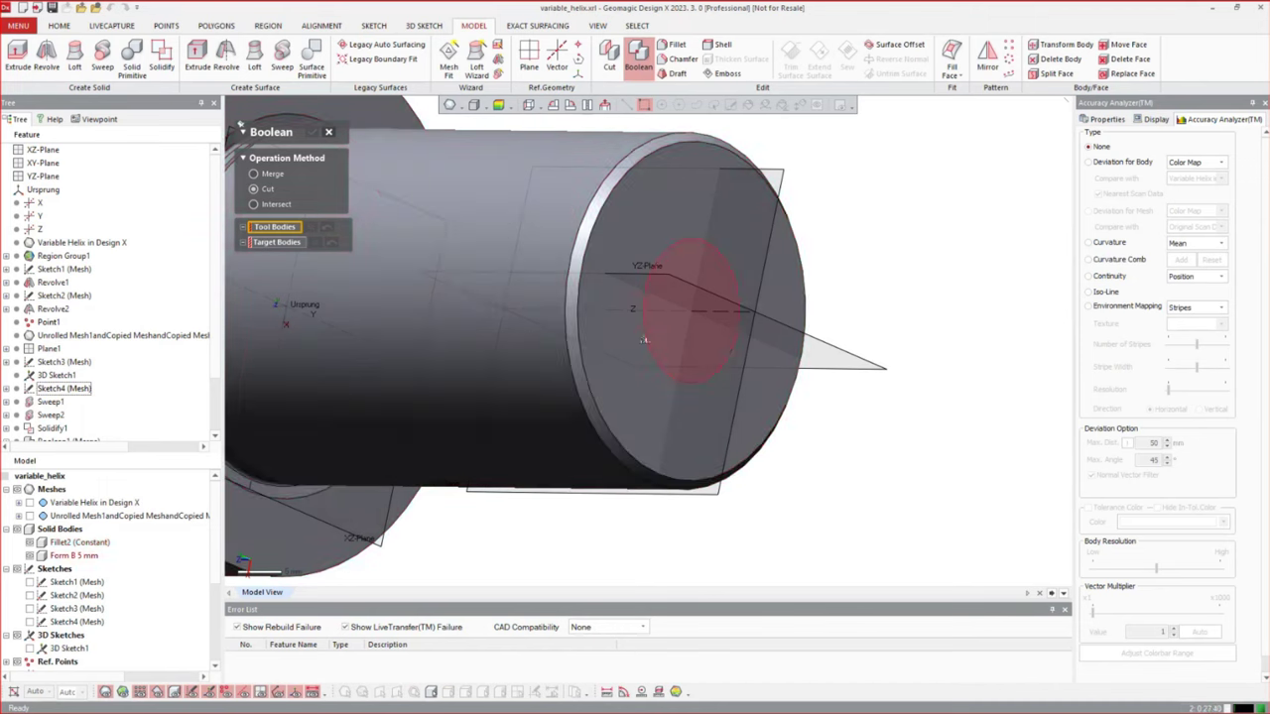
click(643, 329)
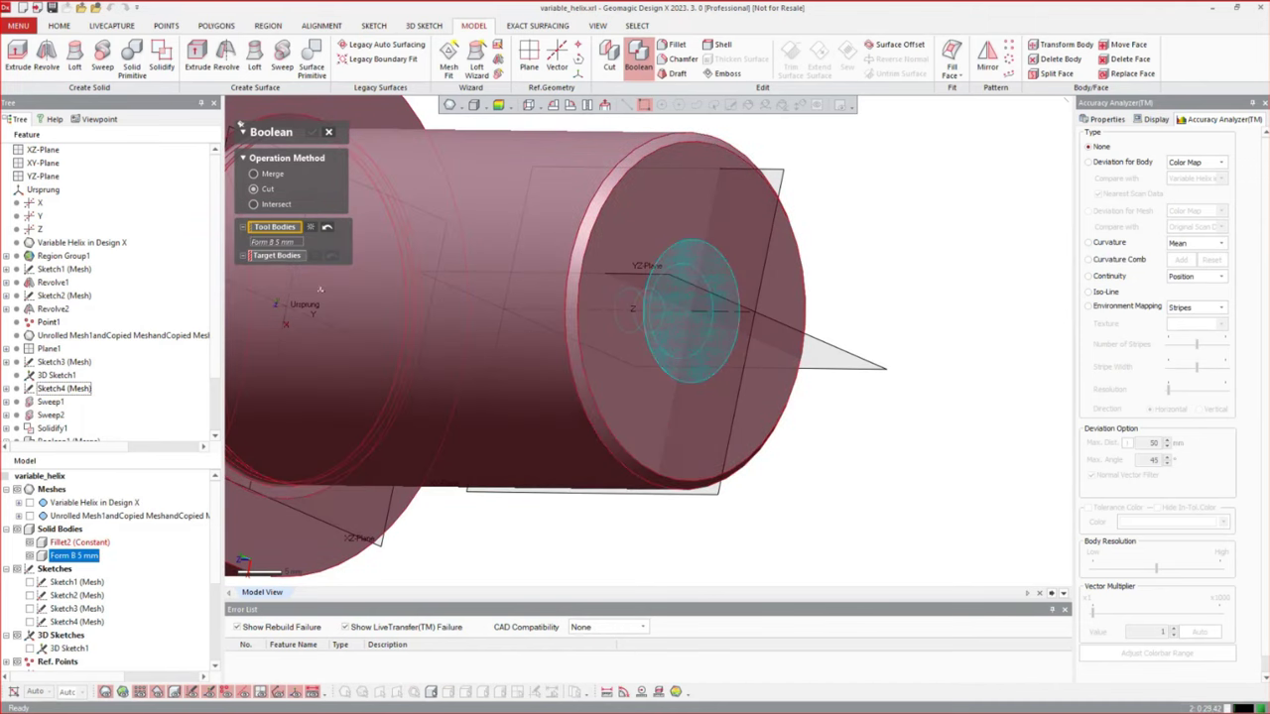
click(279, 255)
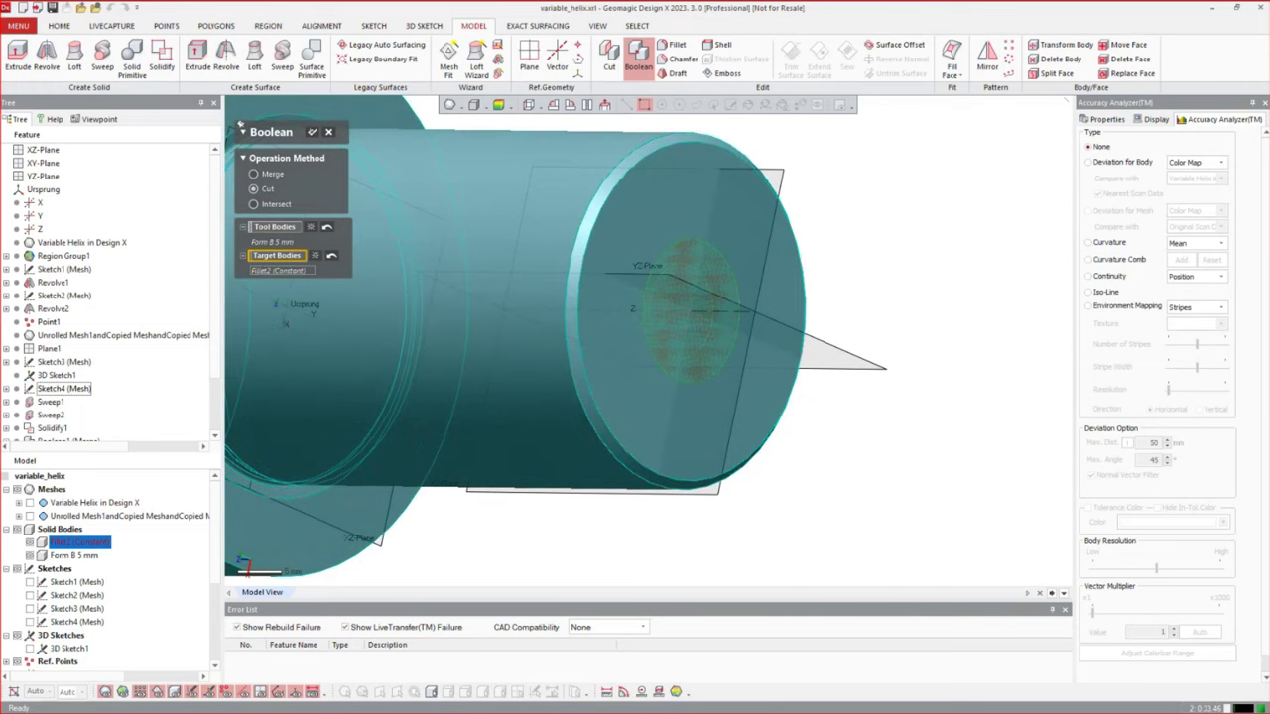
click(312, 132)
right_drag(976, 409, 839, 369)
scroll(972, 347, down, 5)
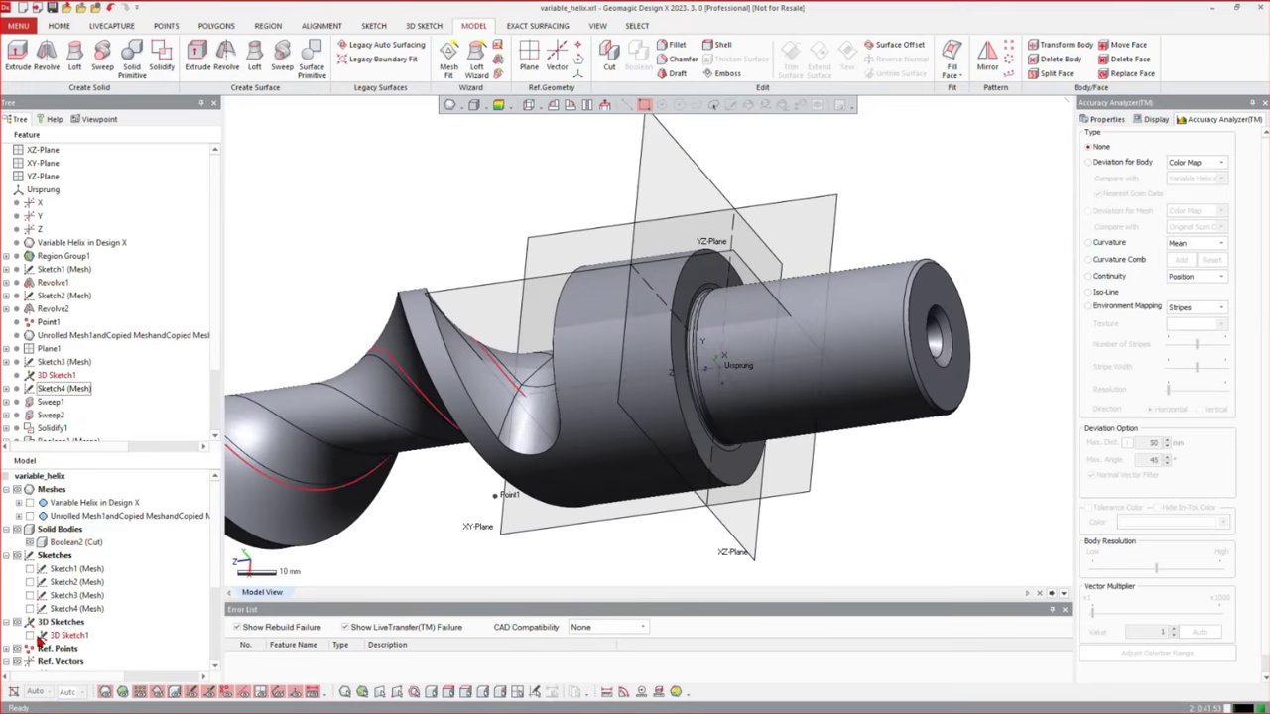
Hide all reference vectors, reference planes and reference points so only the screw body remains displayed
scroll(29, 586, down, 2)
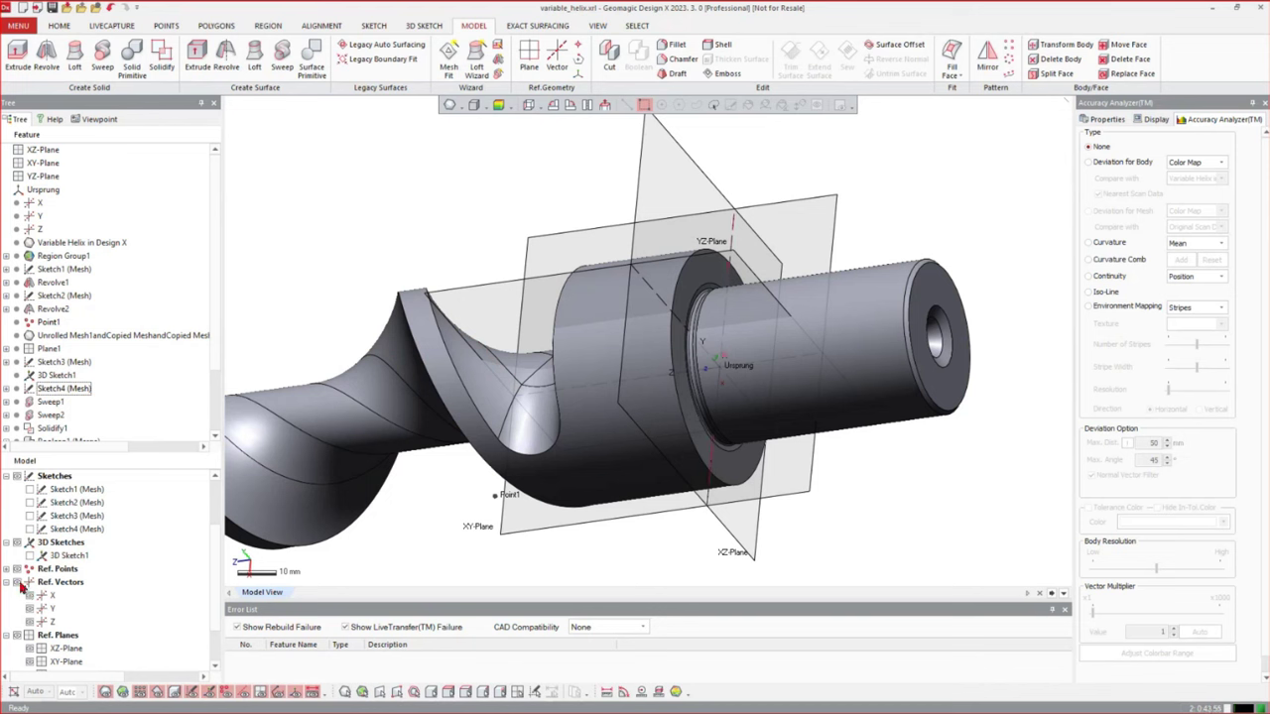
click(17, 584)
click(17, 636)
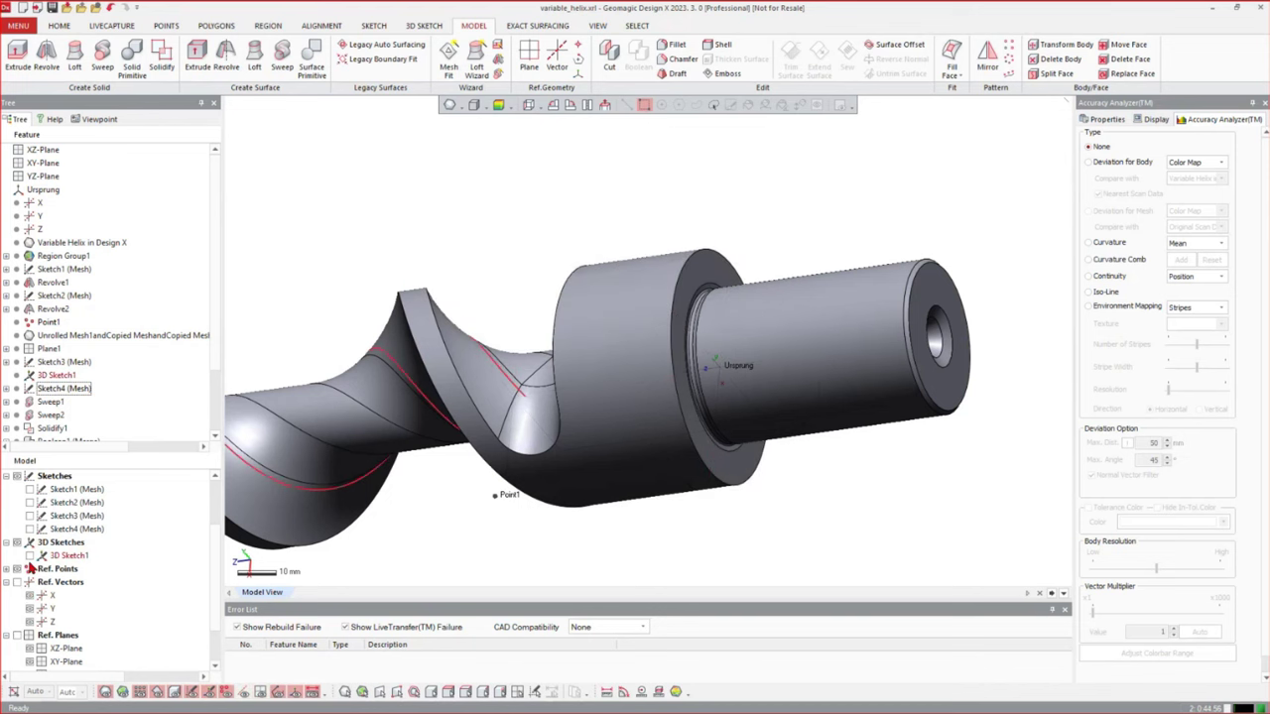
click(17, 570)
right_drag(739, 382, 753, 437)
scroll(944, 438, down, 3)
mouse_move(702, 481)
right_down()
mouse_move(660, 419)
mouse_move(629, 457)
mouse_move(740, 452)
right_up()
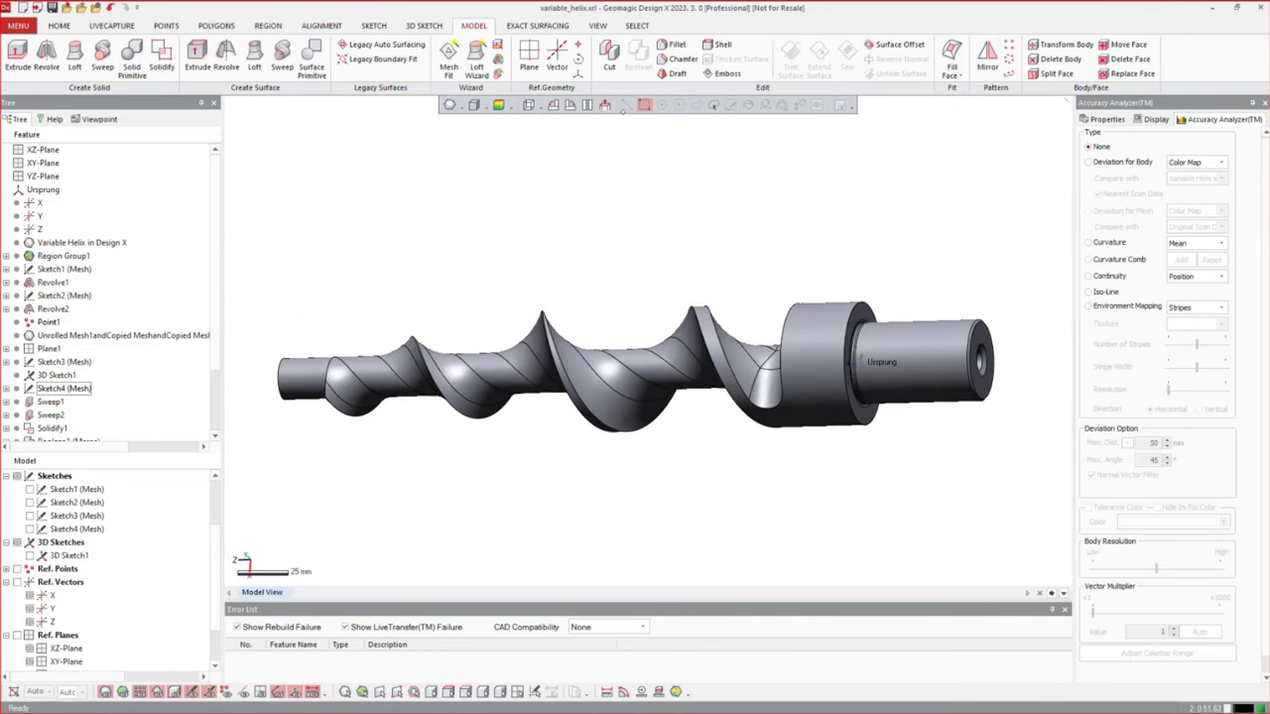
View the whole screw lying horizontally in a standard side view rolled 90 degrees counterclockwise, and turn it about its axis
click(527, 107)
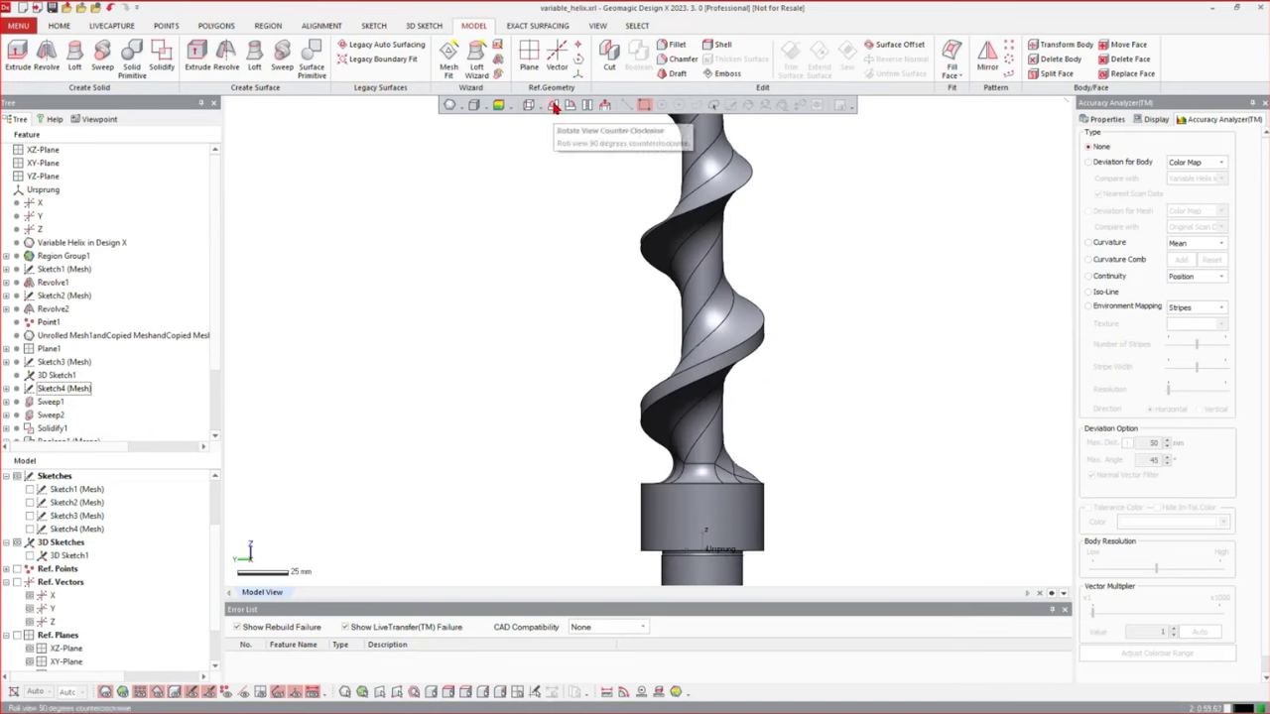
click(555, 106)
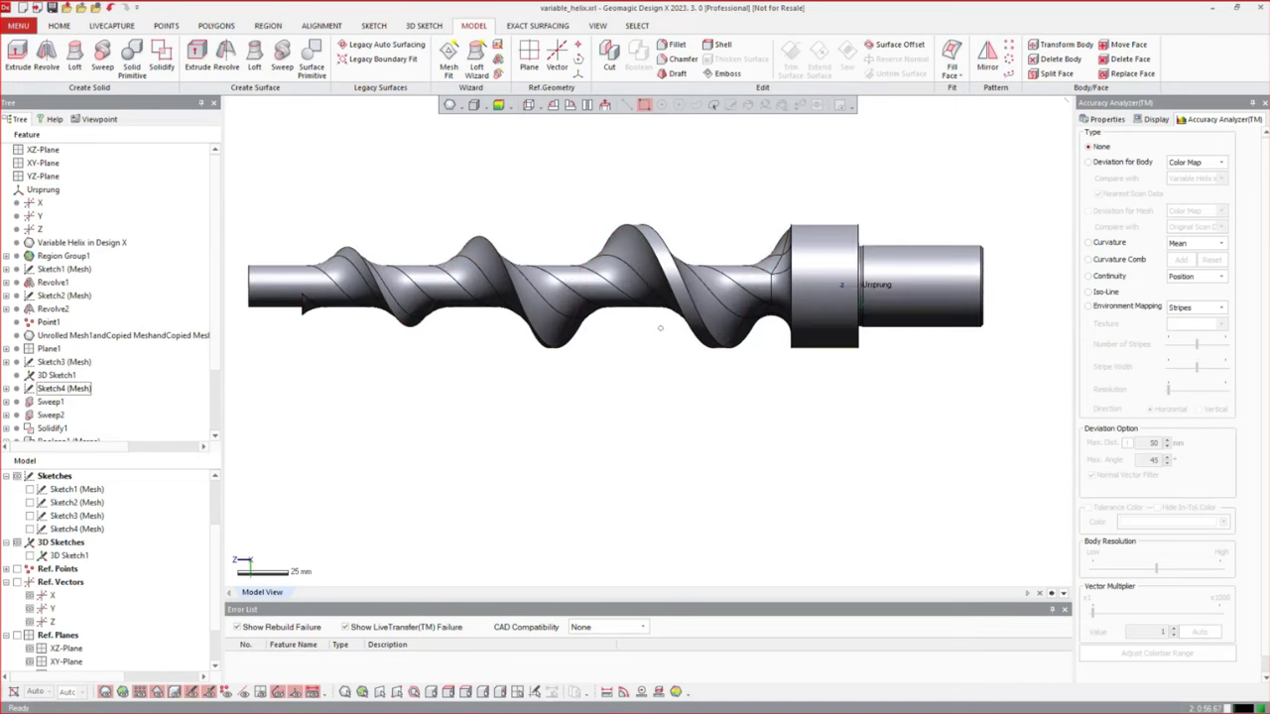
scroll(695, 372, down, 2)
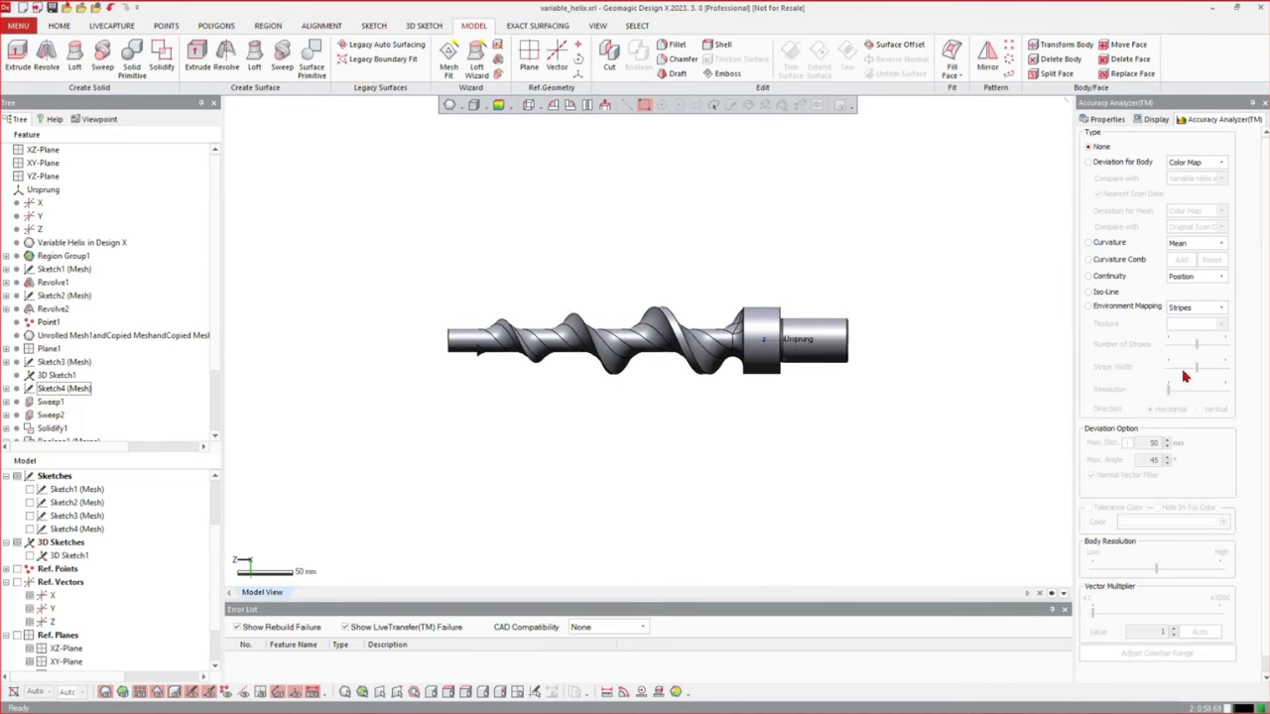
key(Up)
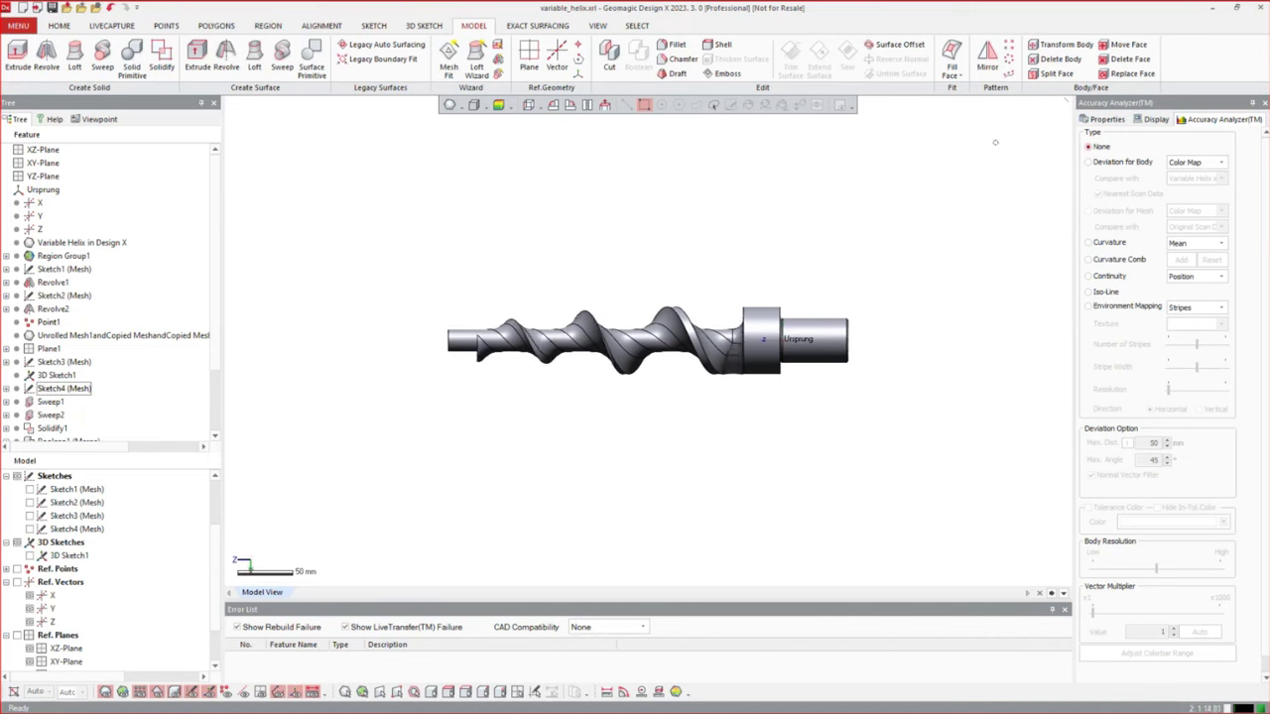
Display the body deviation color map on the finished screw and examine the thread, collar and shaft from several angles
click(1089, 161)
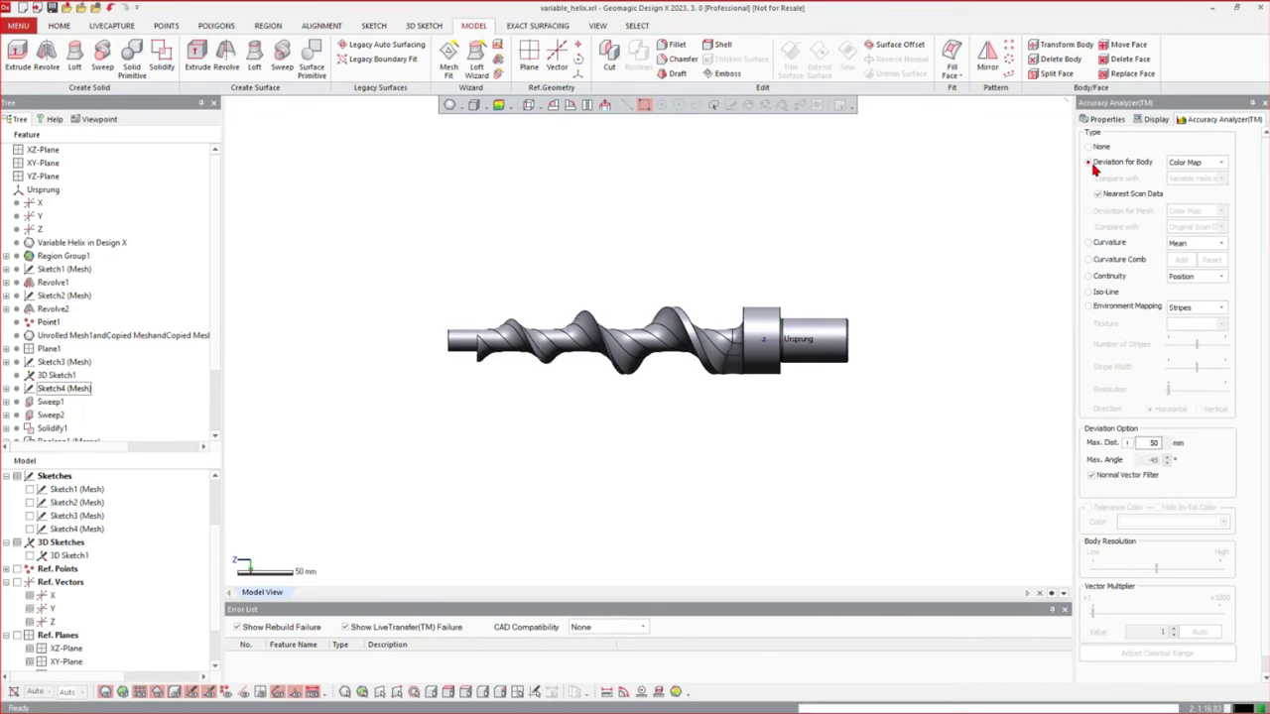
right_drag(832, 410, 605, 238)
right_drag(827, 227, 869, 378)
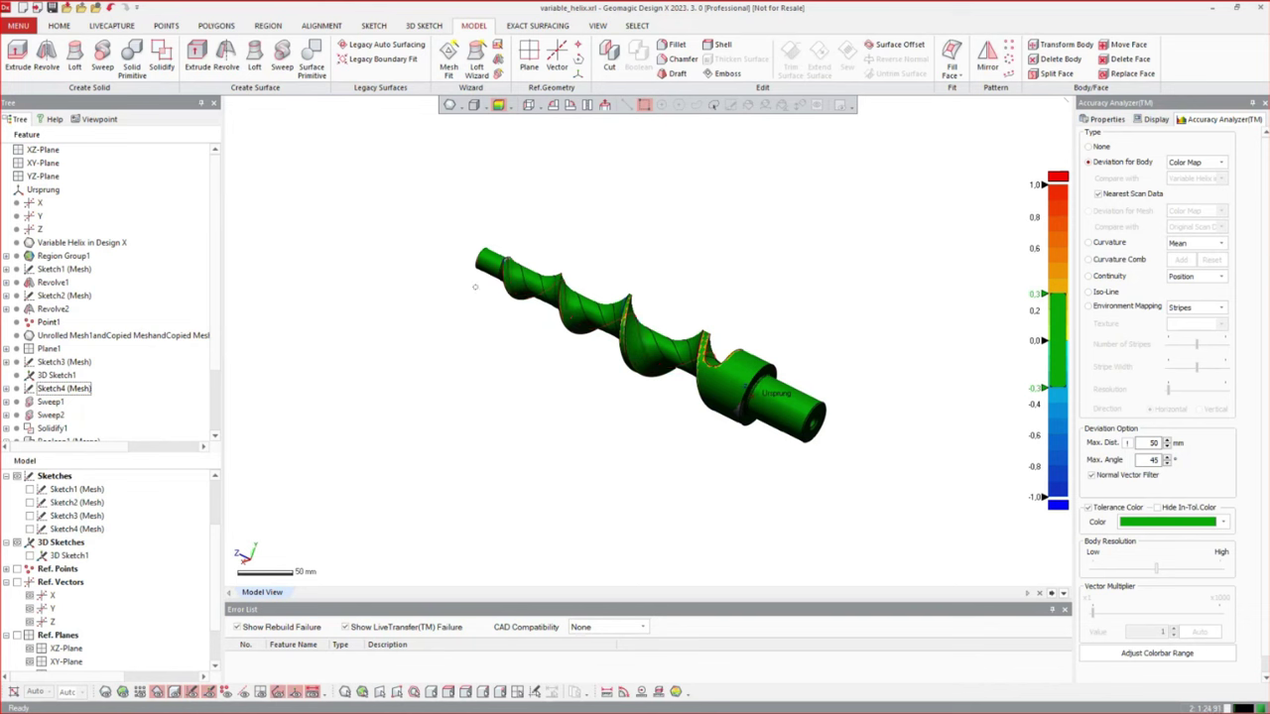
right_drag(493, 339, 579, 394)
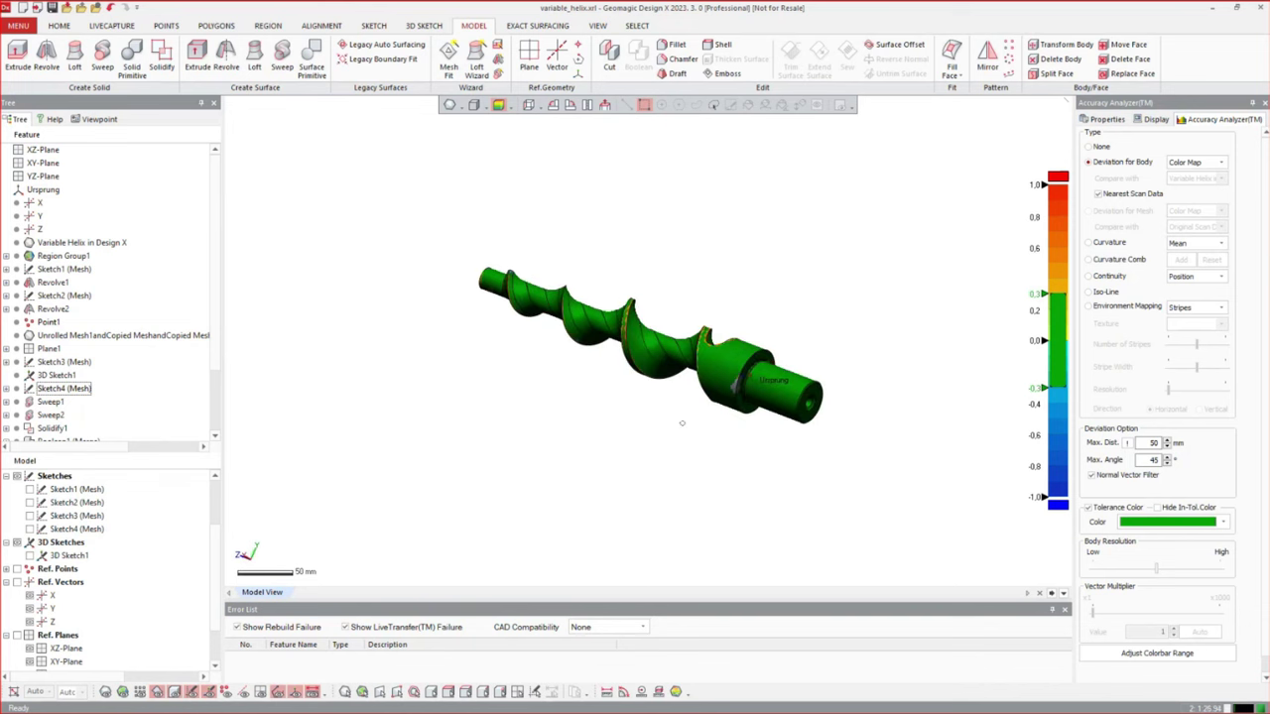
right_drag(681, 423, 674, 368)
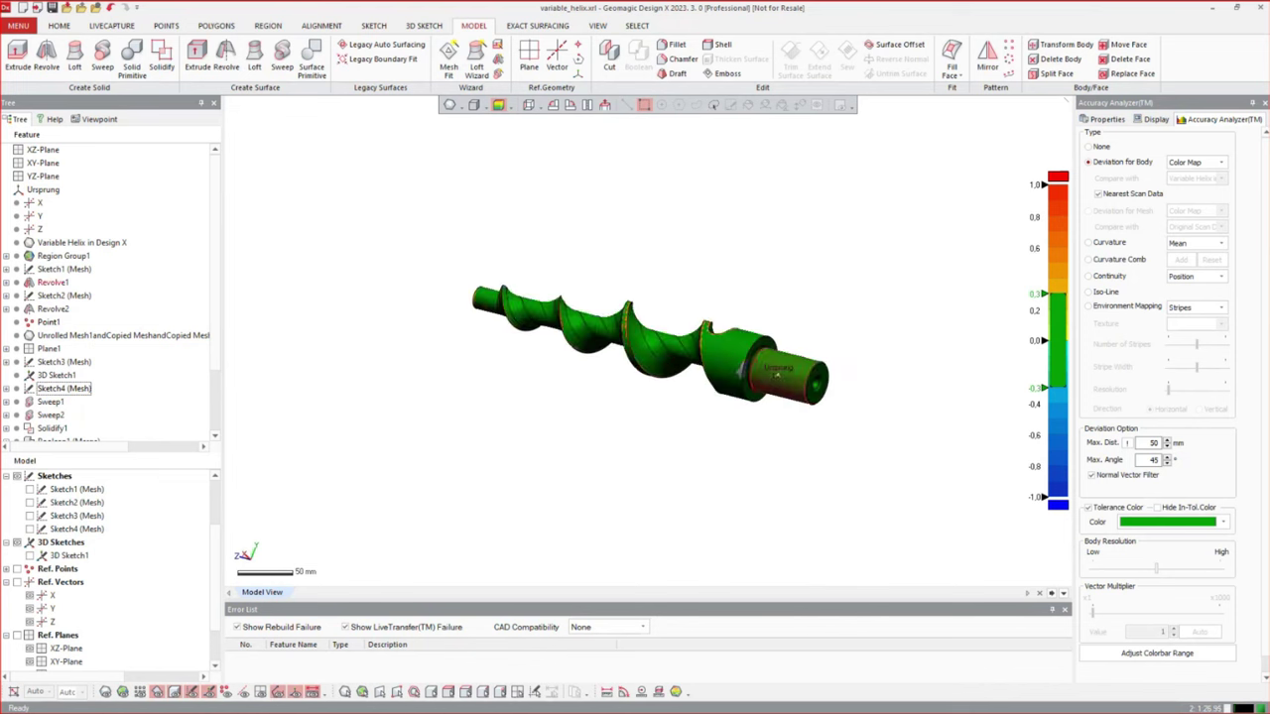